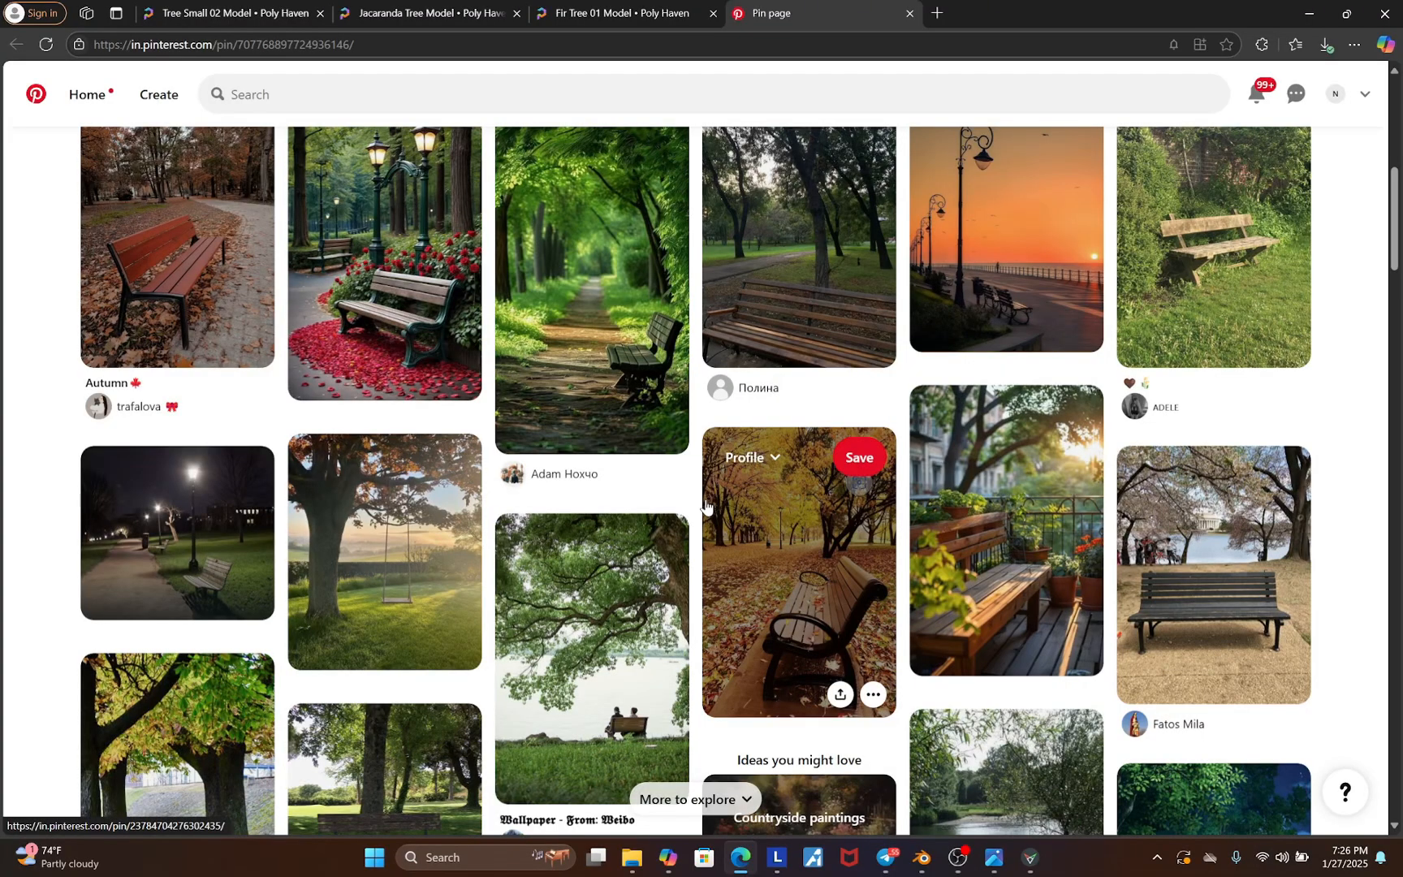
Browse the Pinterest reference images of park benches
scroll(705, 506, down, 15)
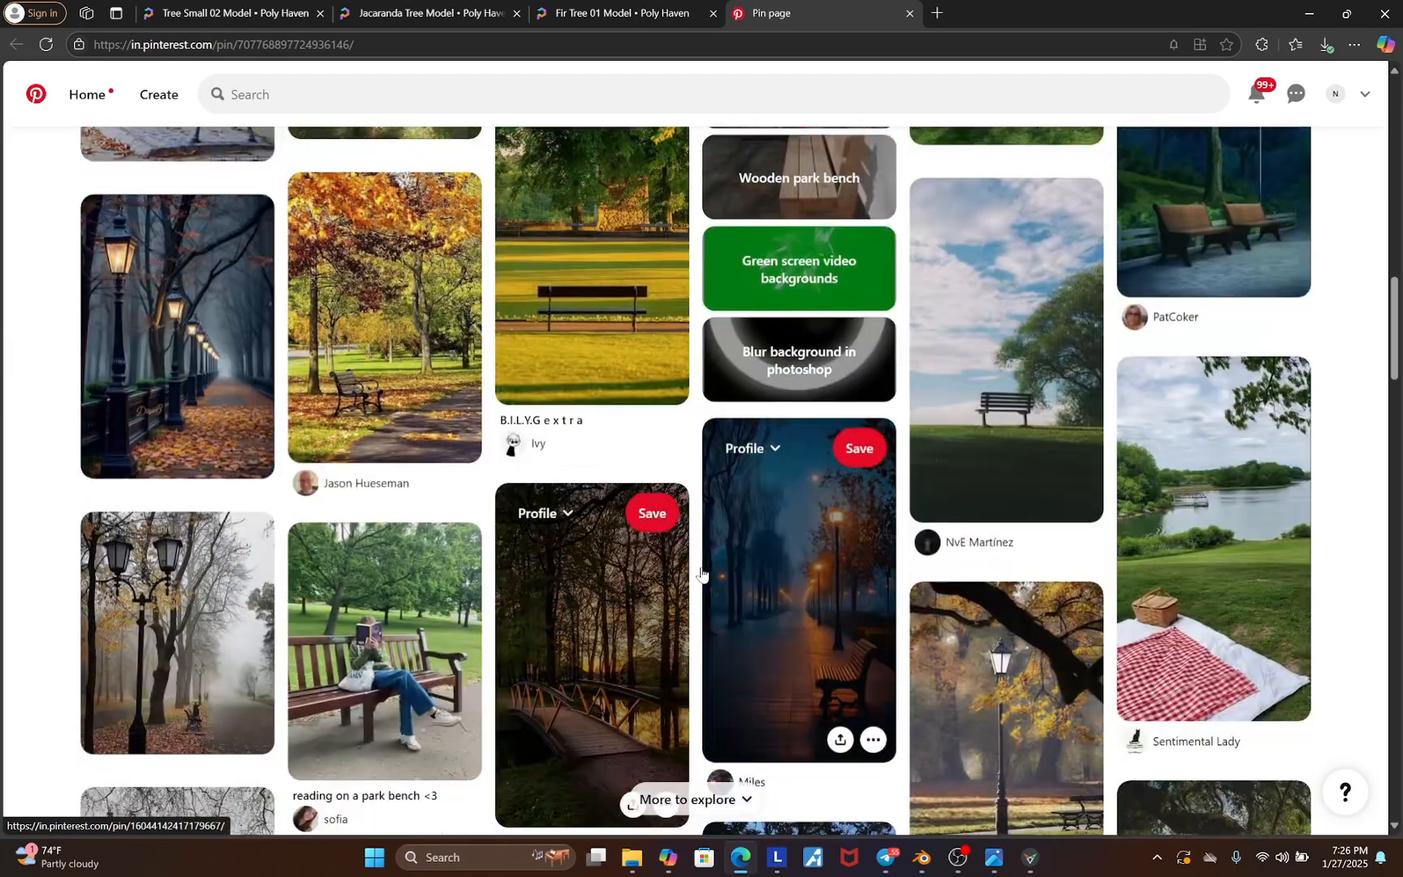
scroll(596, 632, up, 15)
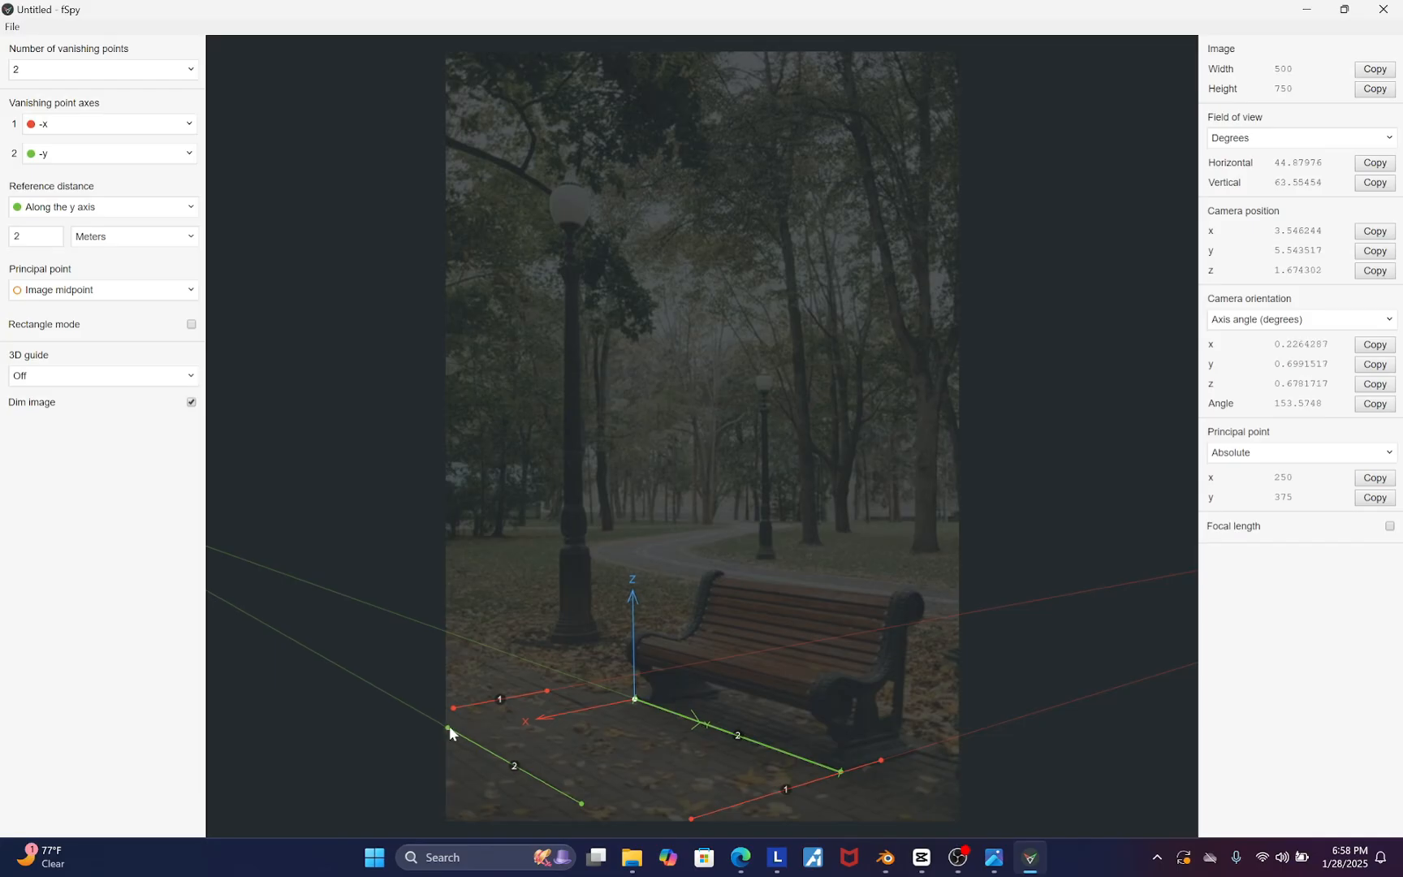
Adjust the vanishing point line handles in fSpy to align with the bench and ground
drag(450, 724, 455, 723)
drag(635, 699, 588, 695)
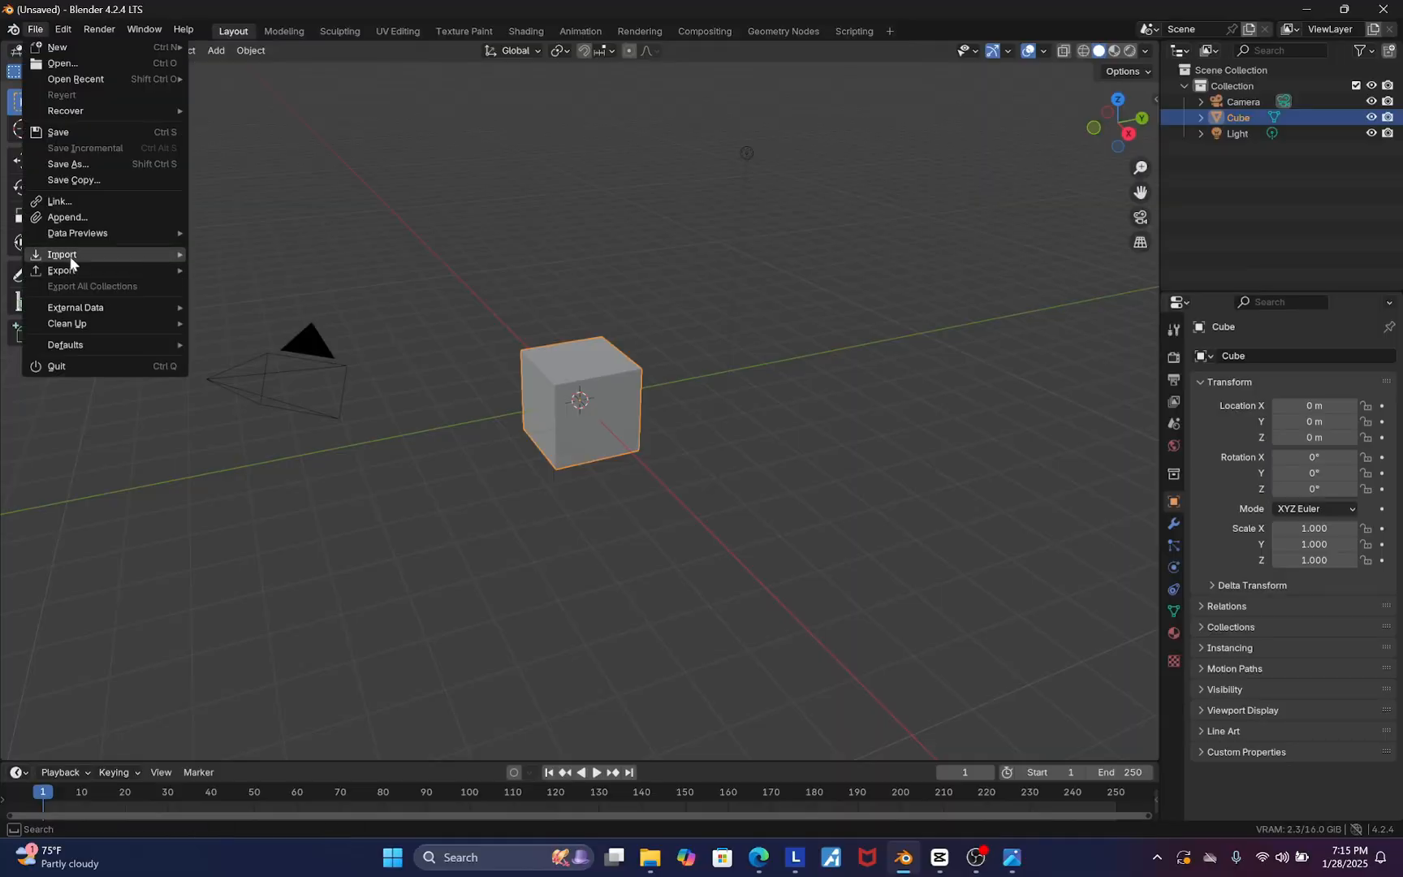
Import the fspy.fspy project into Blender with the background image option enabled
click(250, 441)
click(328, 627)
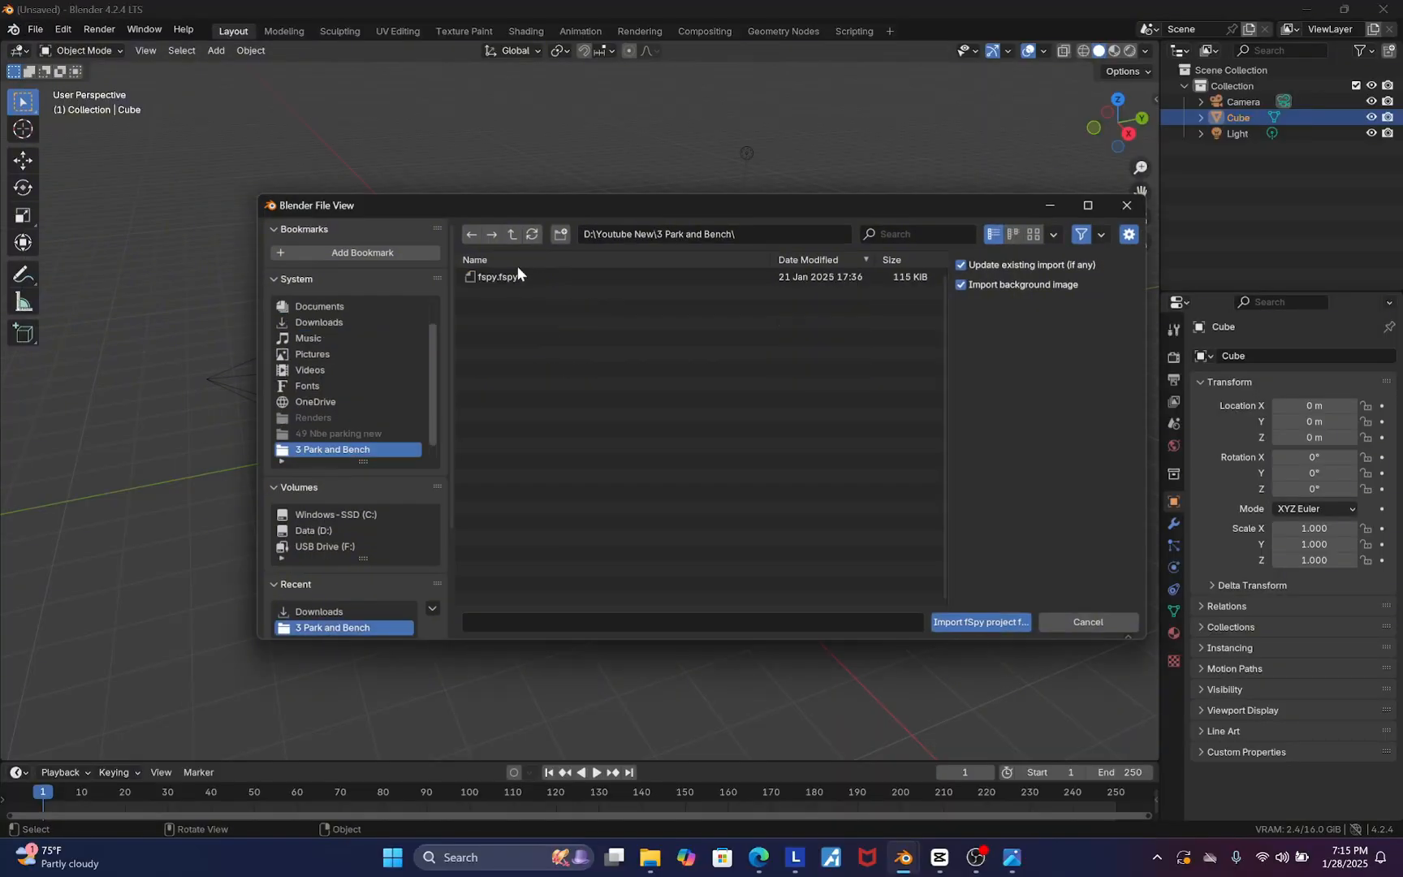
click(520, 276)
click(981, 622)
Replace the default cube with a plane scaled about 1.76 times
click(616, 532)
key(Delete)
key(shift+a)
mouse_move(616, 532)
click(669, 532)
key(s)
click(865, 611)
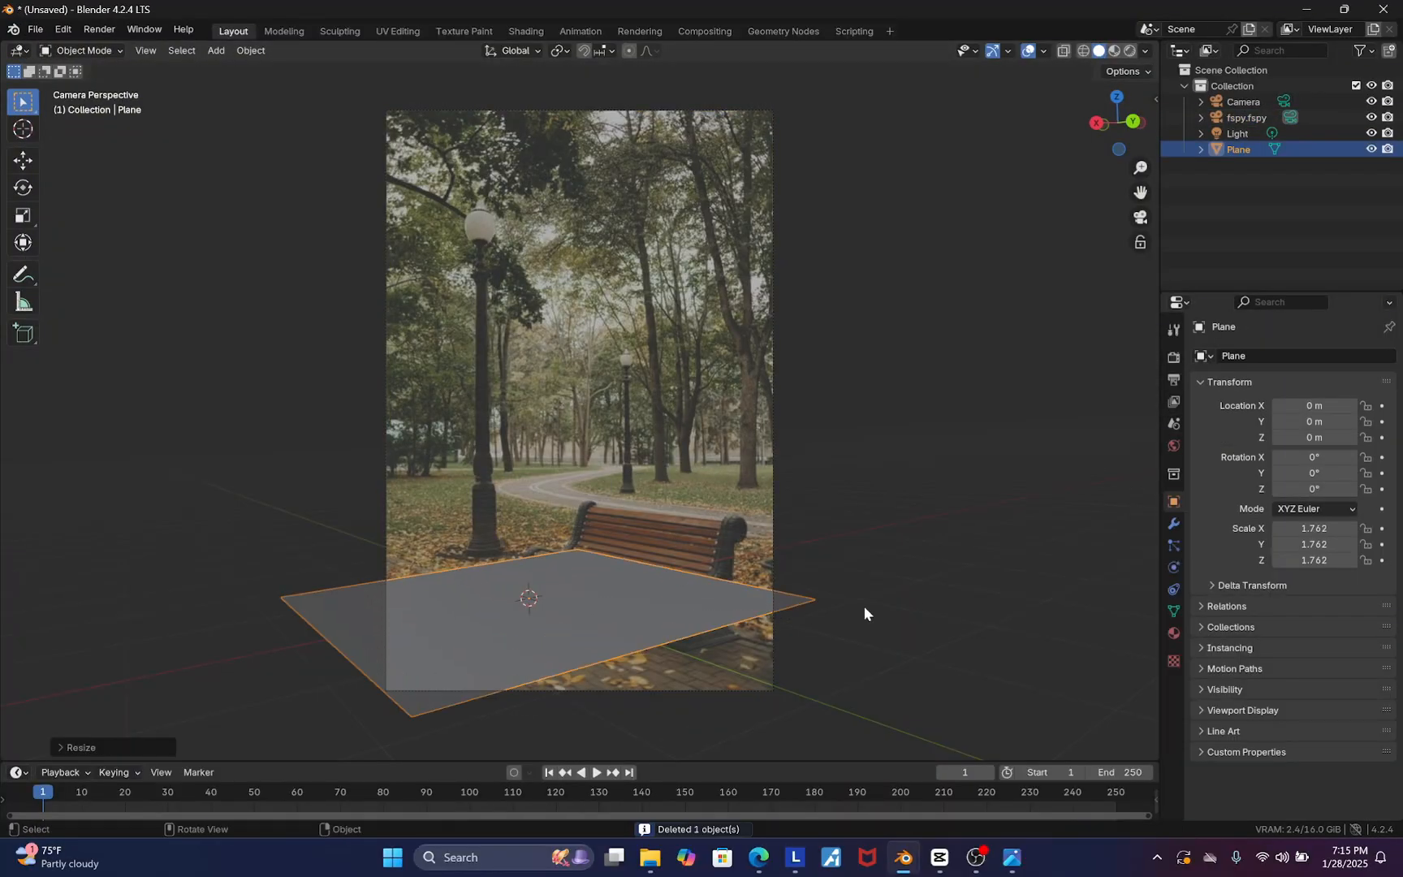
Move the plane and reposition its vertices in Edit Mode to fit the ground in the photo
key(g)
click(830, 714)
key(Tab)
key(g)
key(g)
click(653, 583)
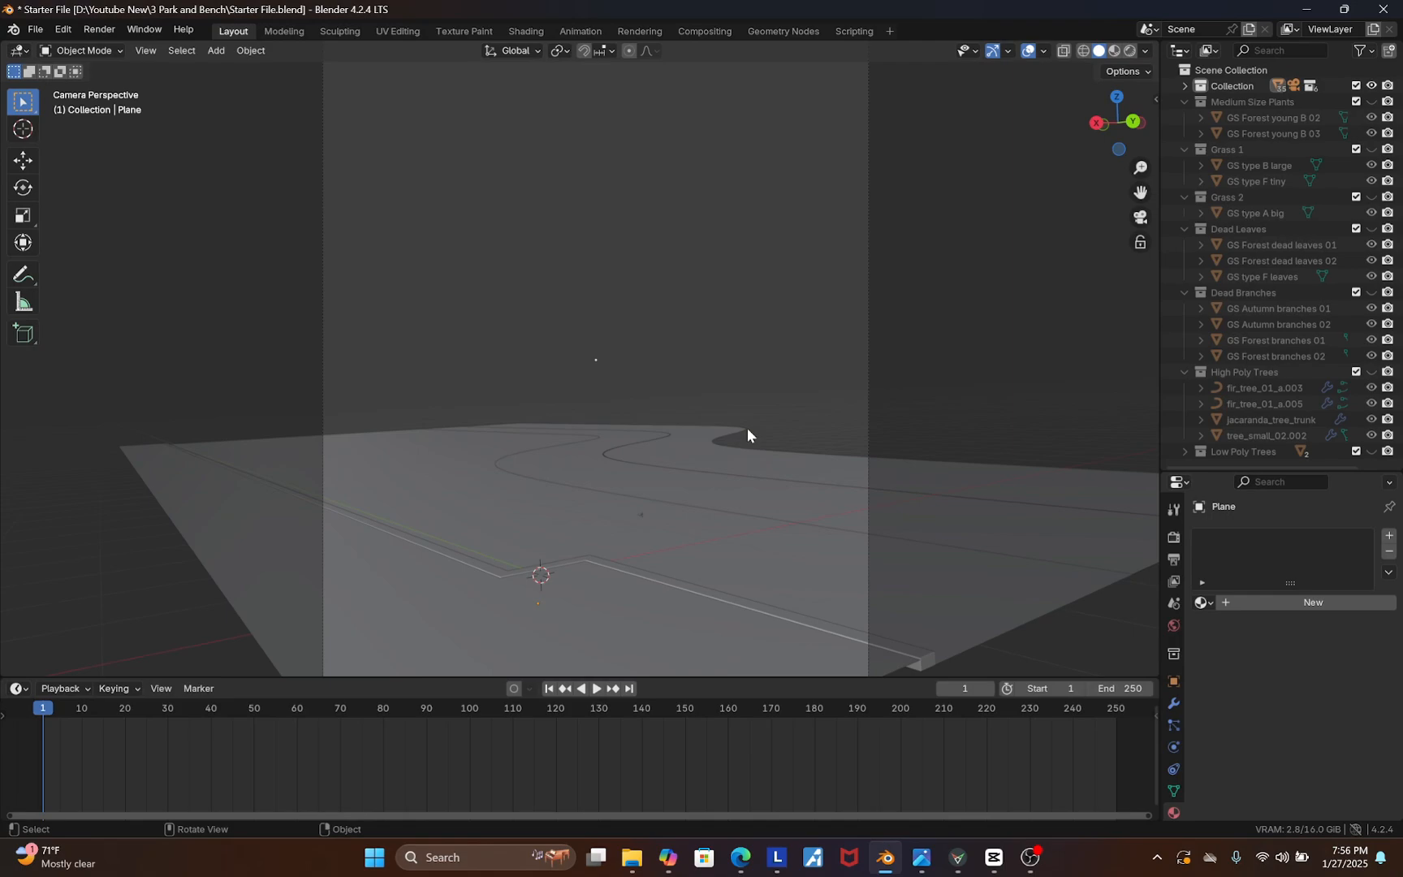
Review the Poly Haven tree model pages and The Plant Library page in the browser, then return to Blender
click(740, 856)
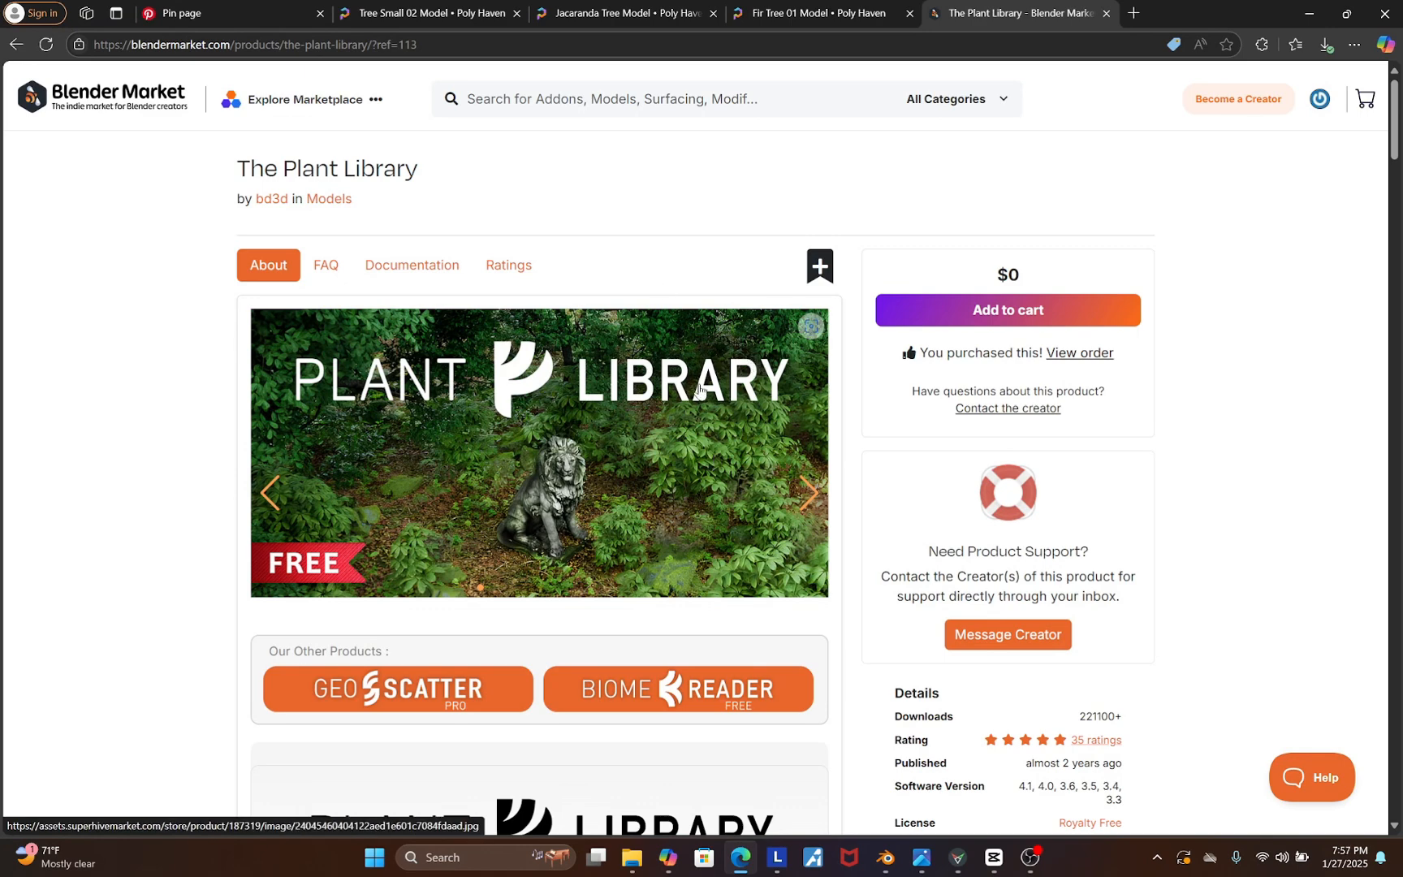
click(418, 12)
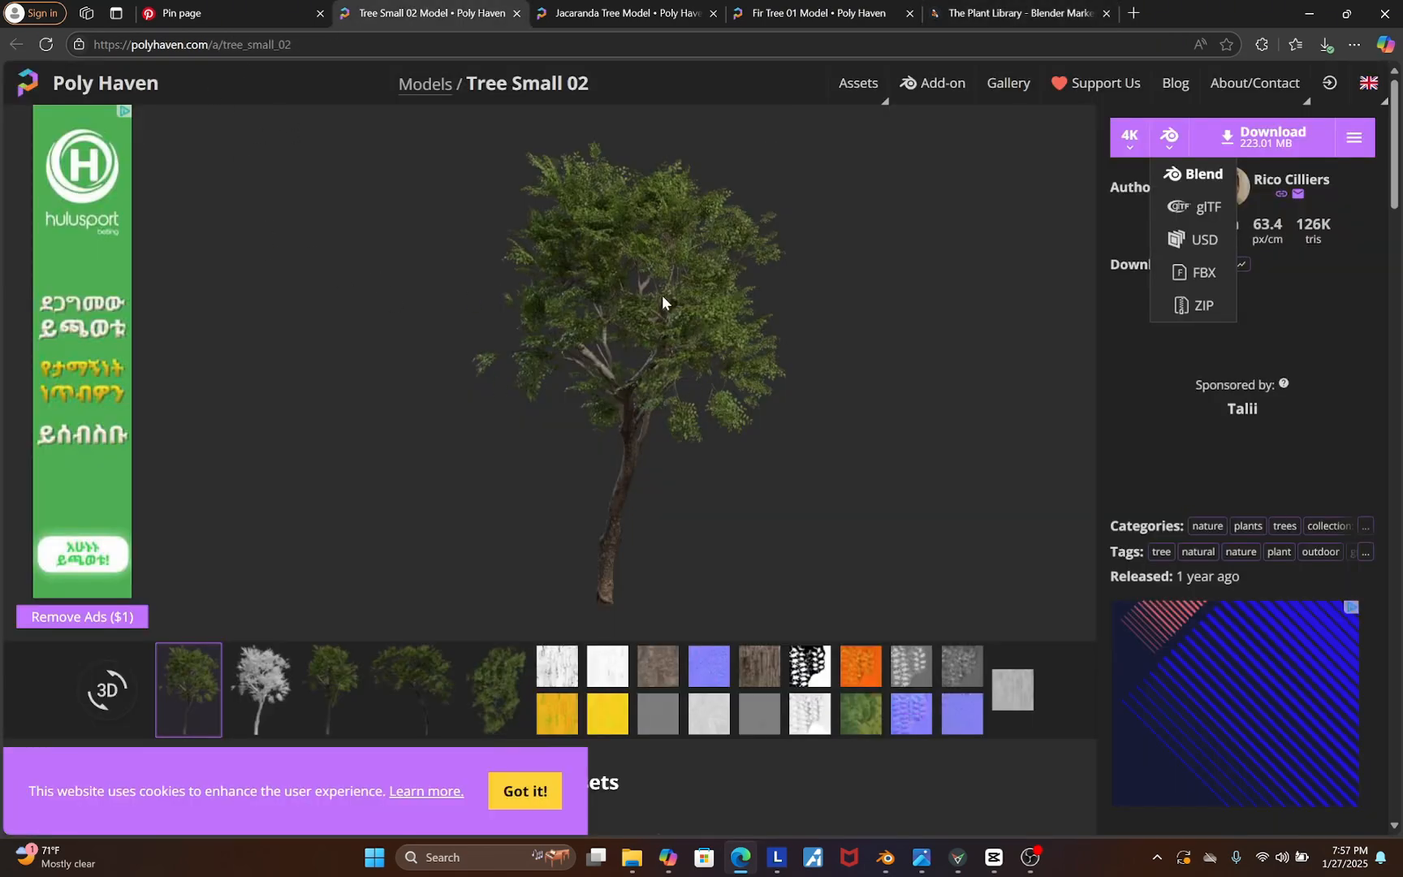
click(690, 11)
click(861, 11)
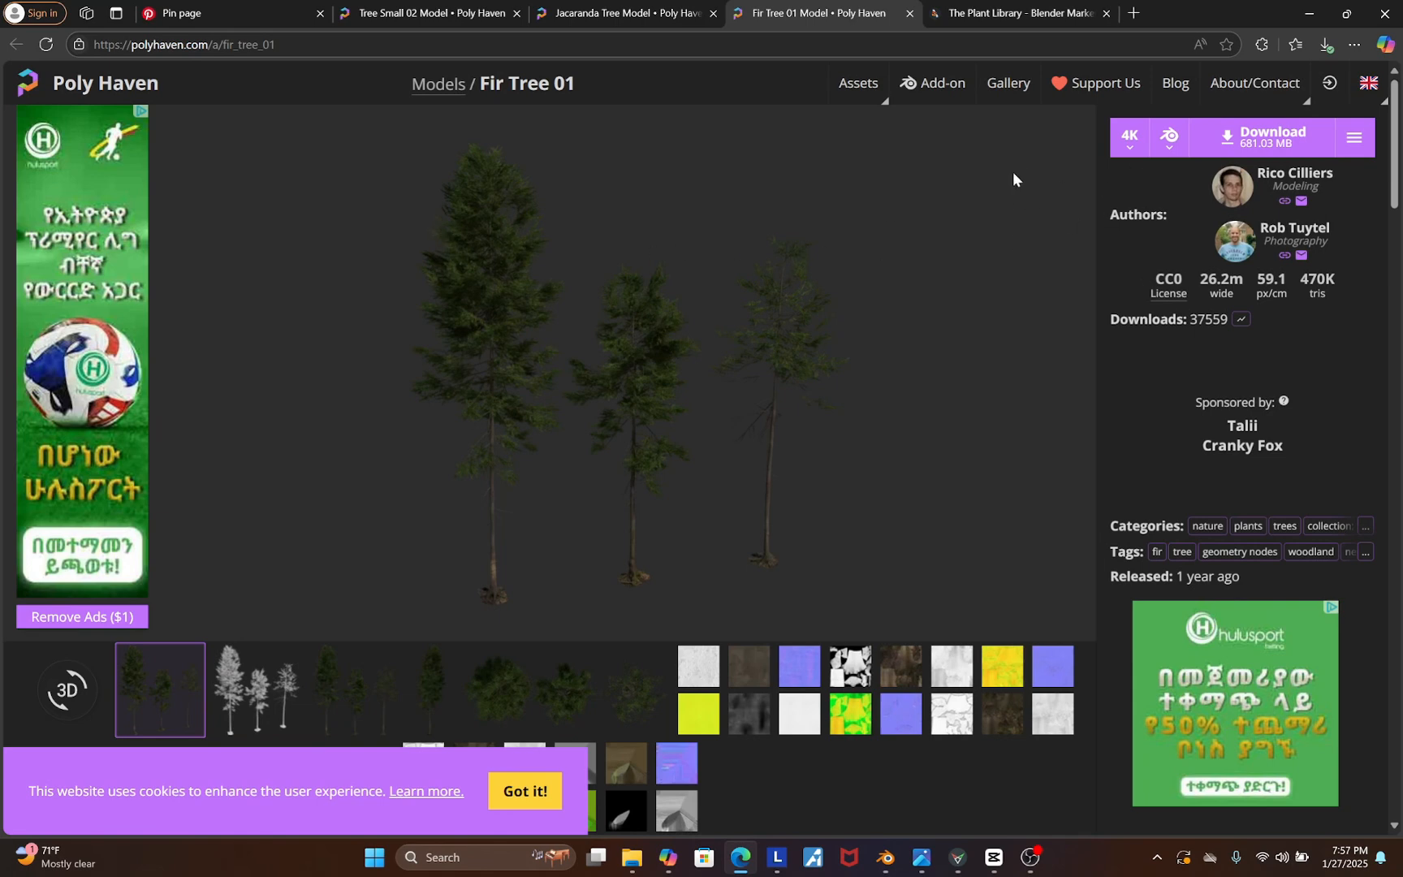
click(1128, 136)
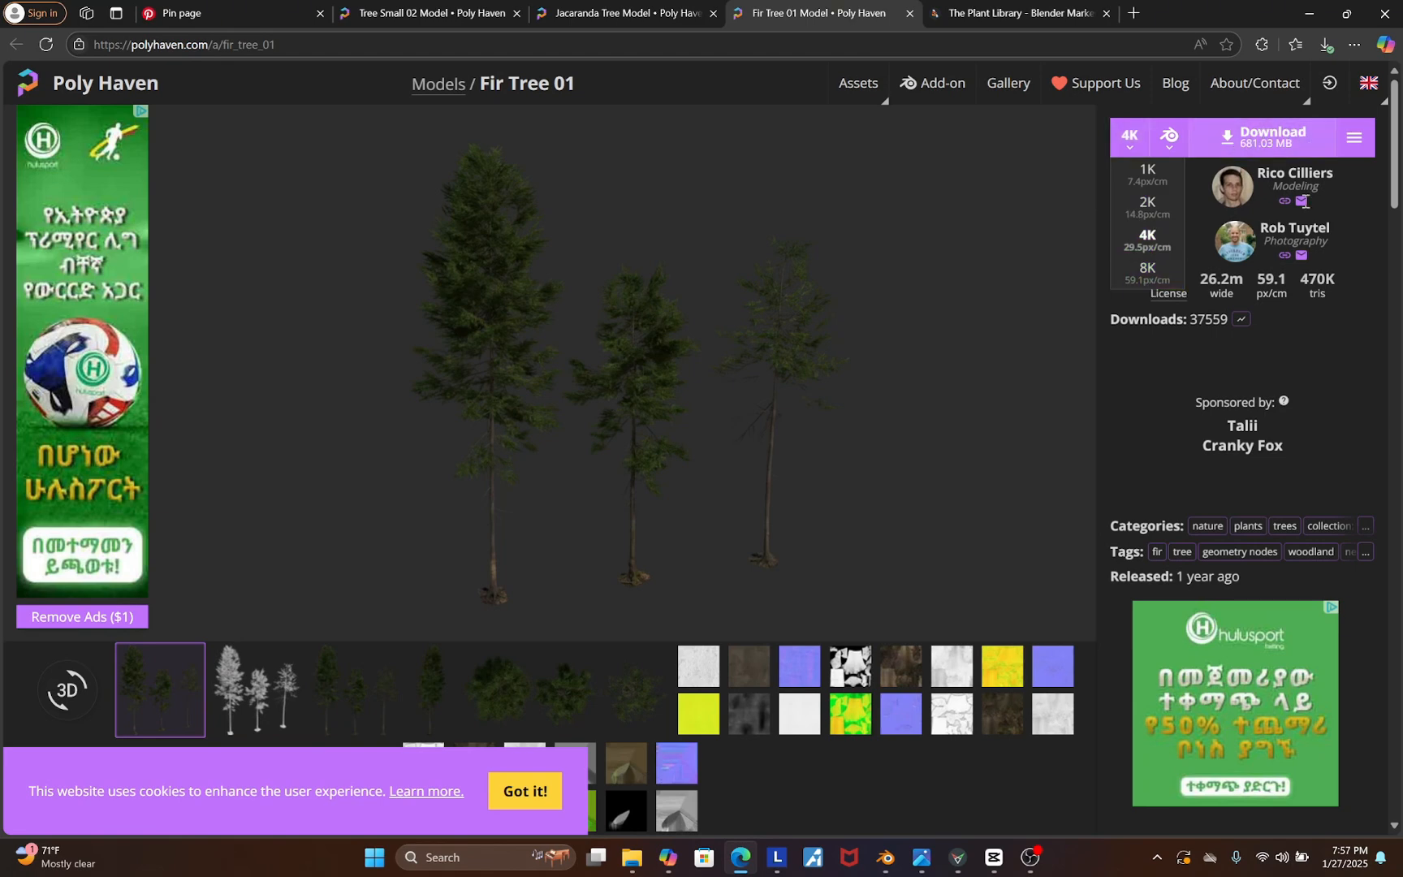
key(ctrl+Tab)
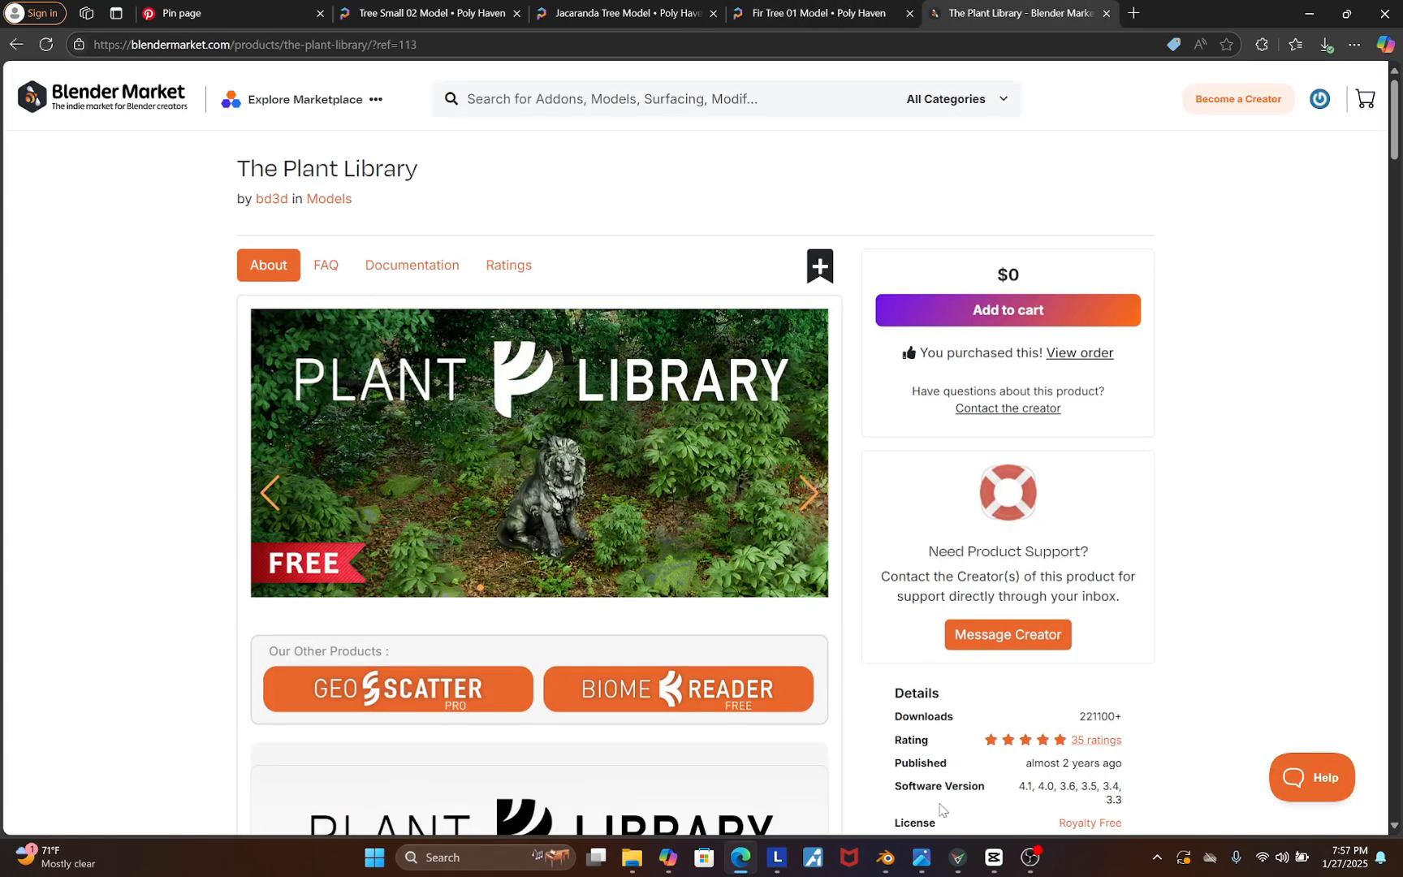
click(886, 859)
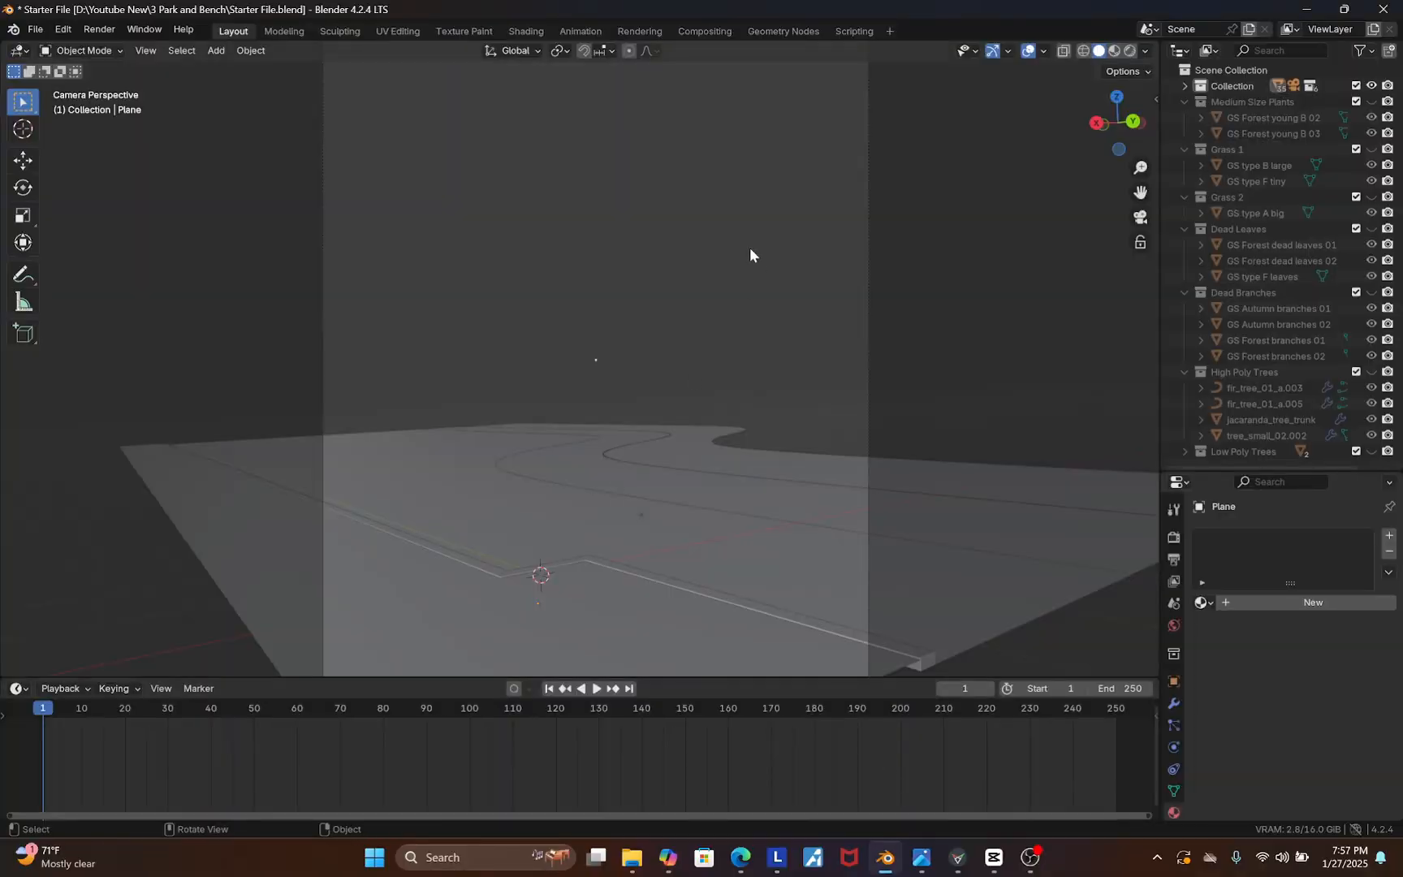
Enlarge the timeline area and switch it to an Asset Browser showing the ASSETS plant library
drag(144, 677, 145, 627)
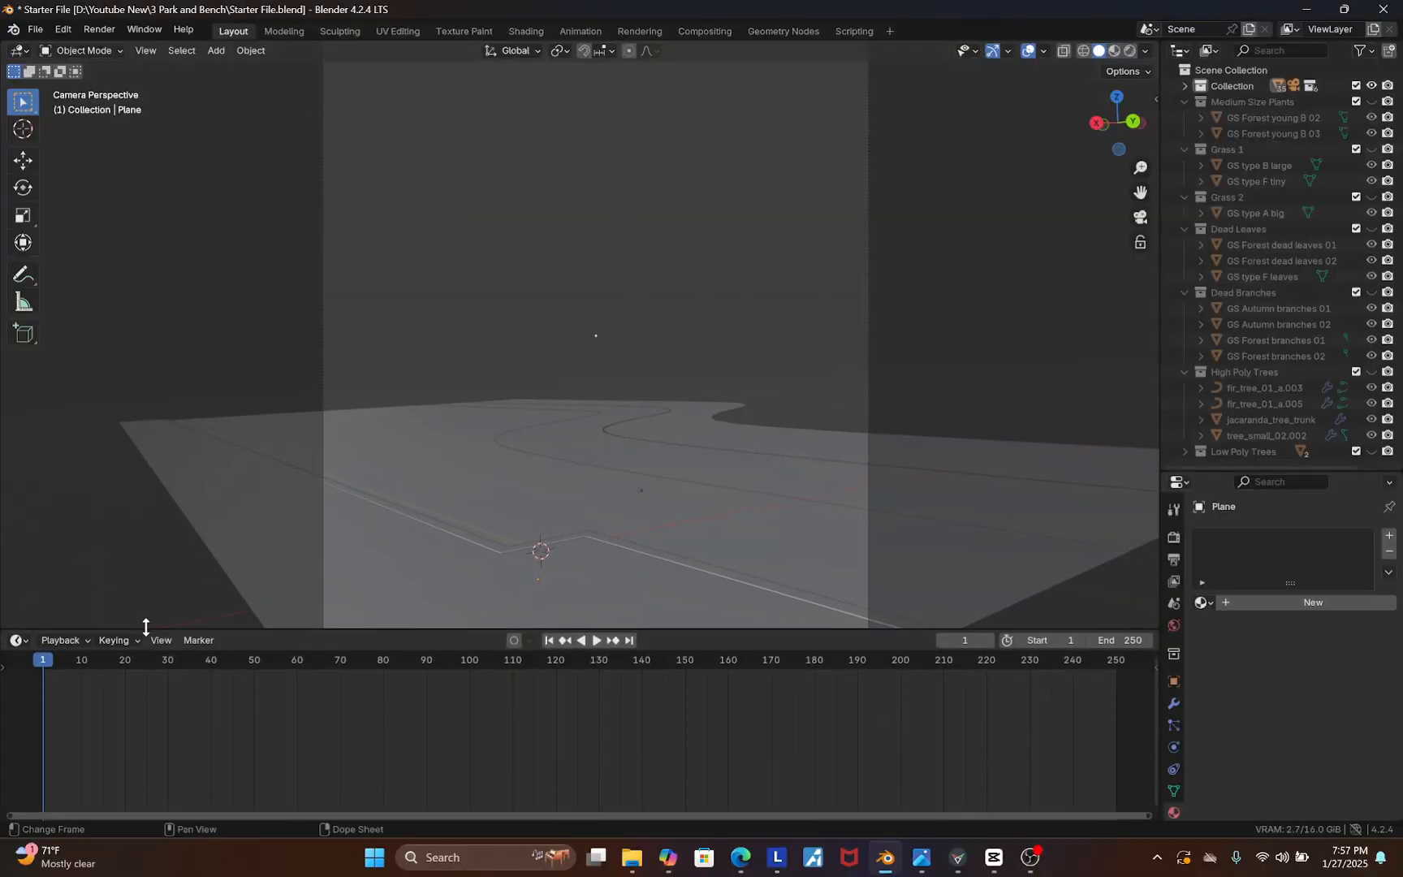
click(18, 640)
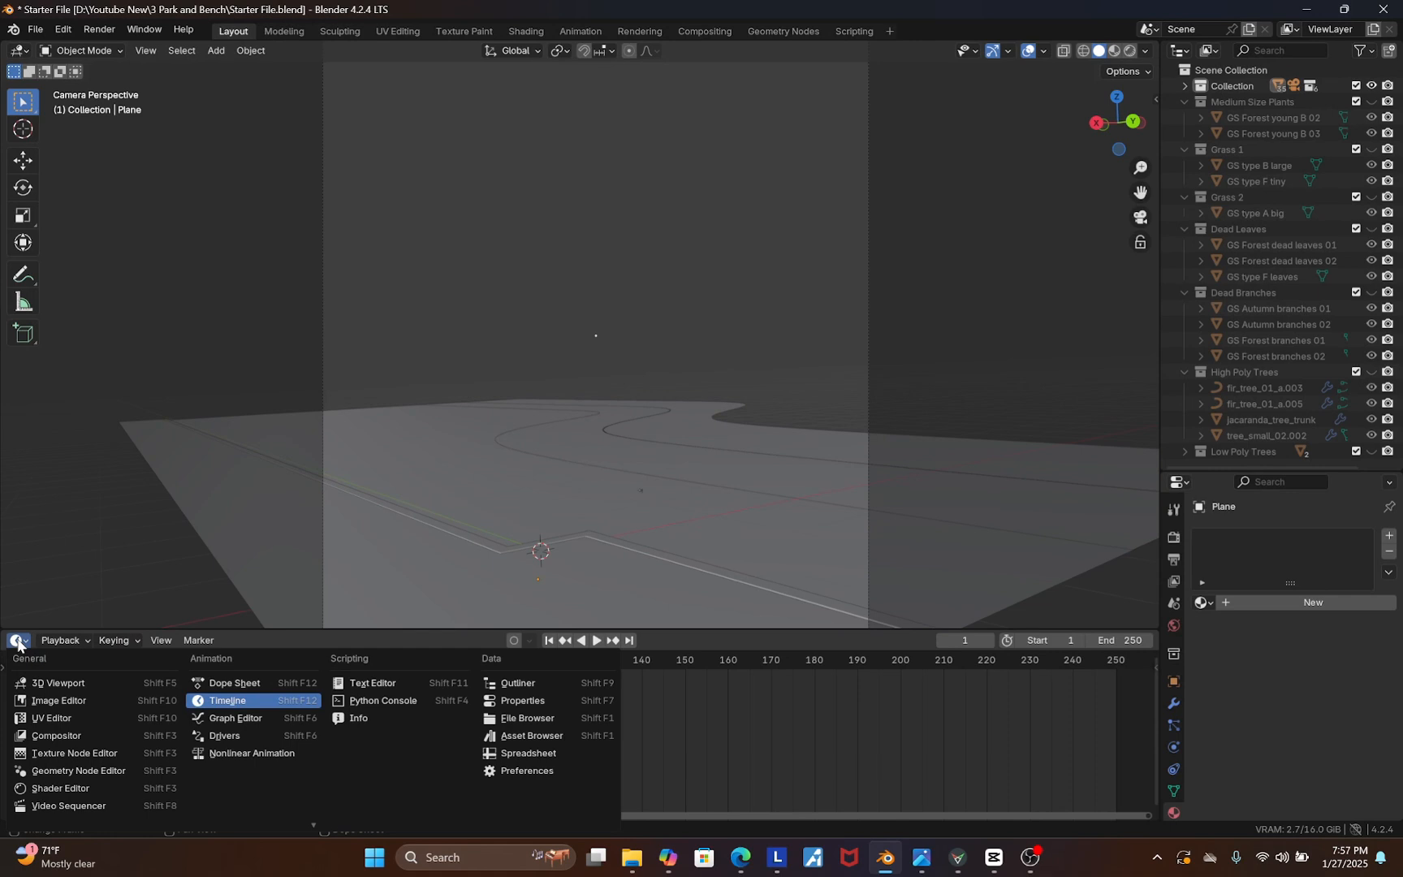
click(530, 736)
click(53, 664)
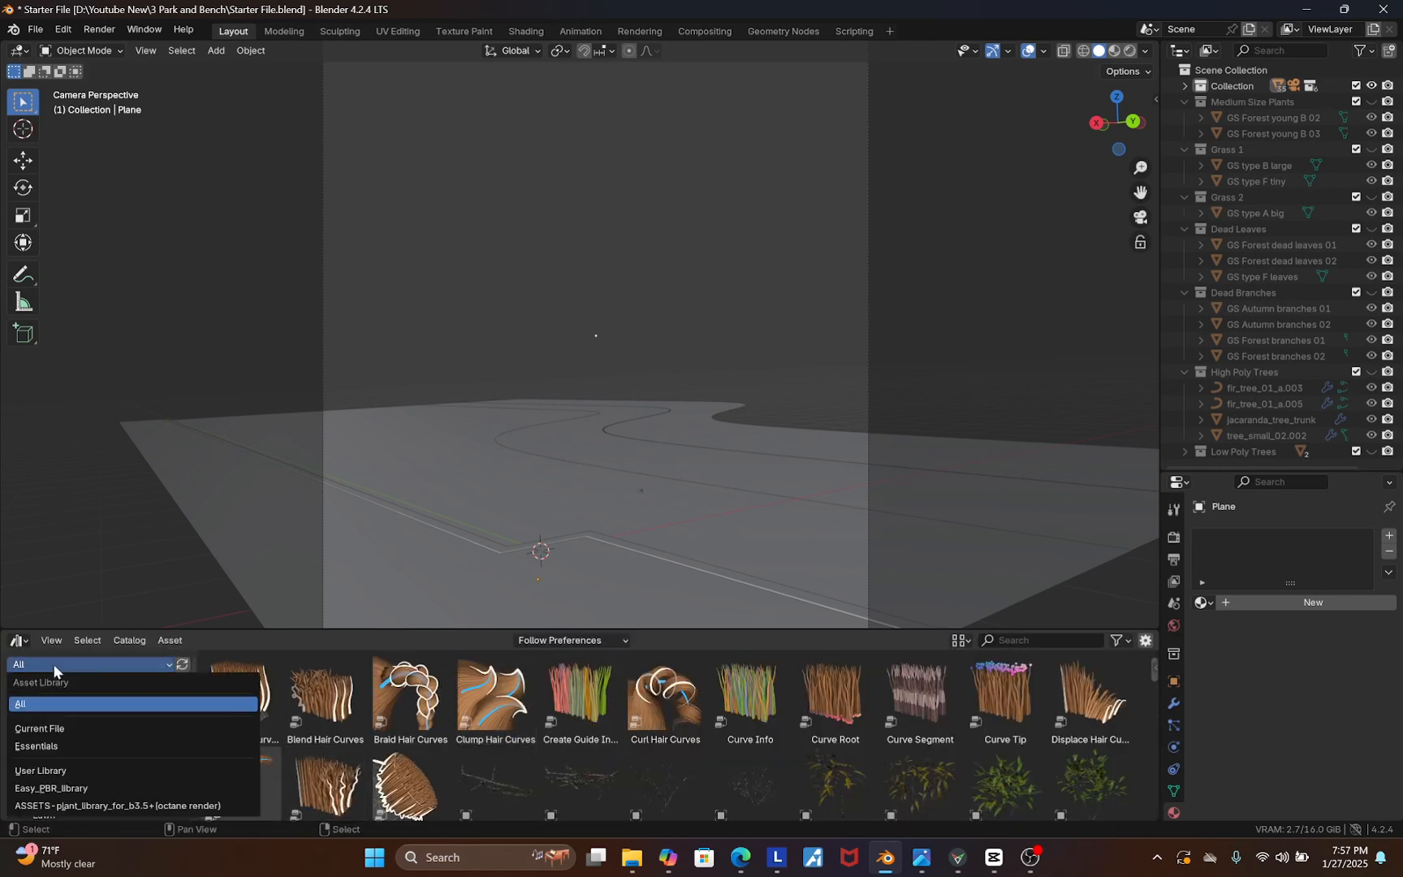
click(77, 804)
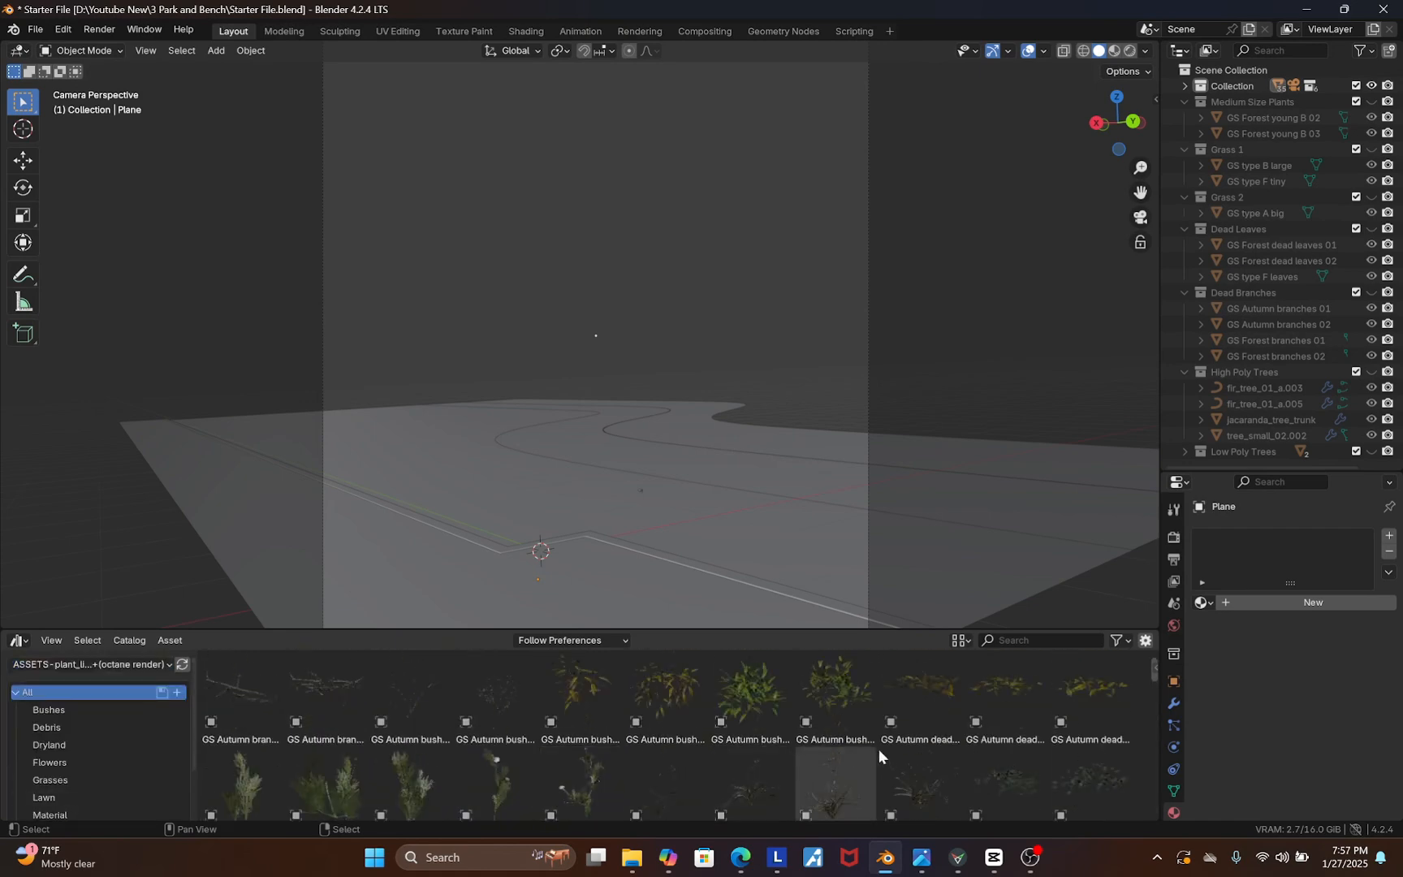
Browse the plant library assets
scroll(878, 748, down, 5)
drag(673, 631, 673, 445)
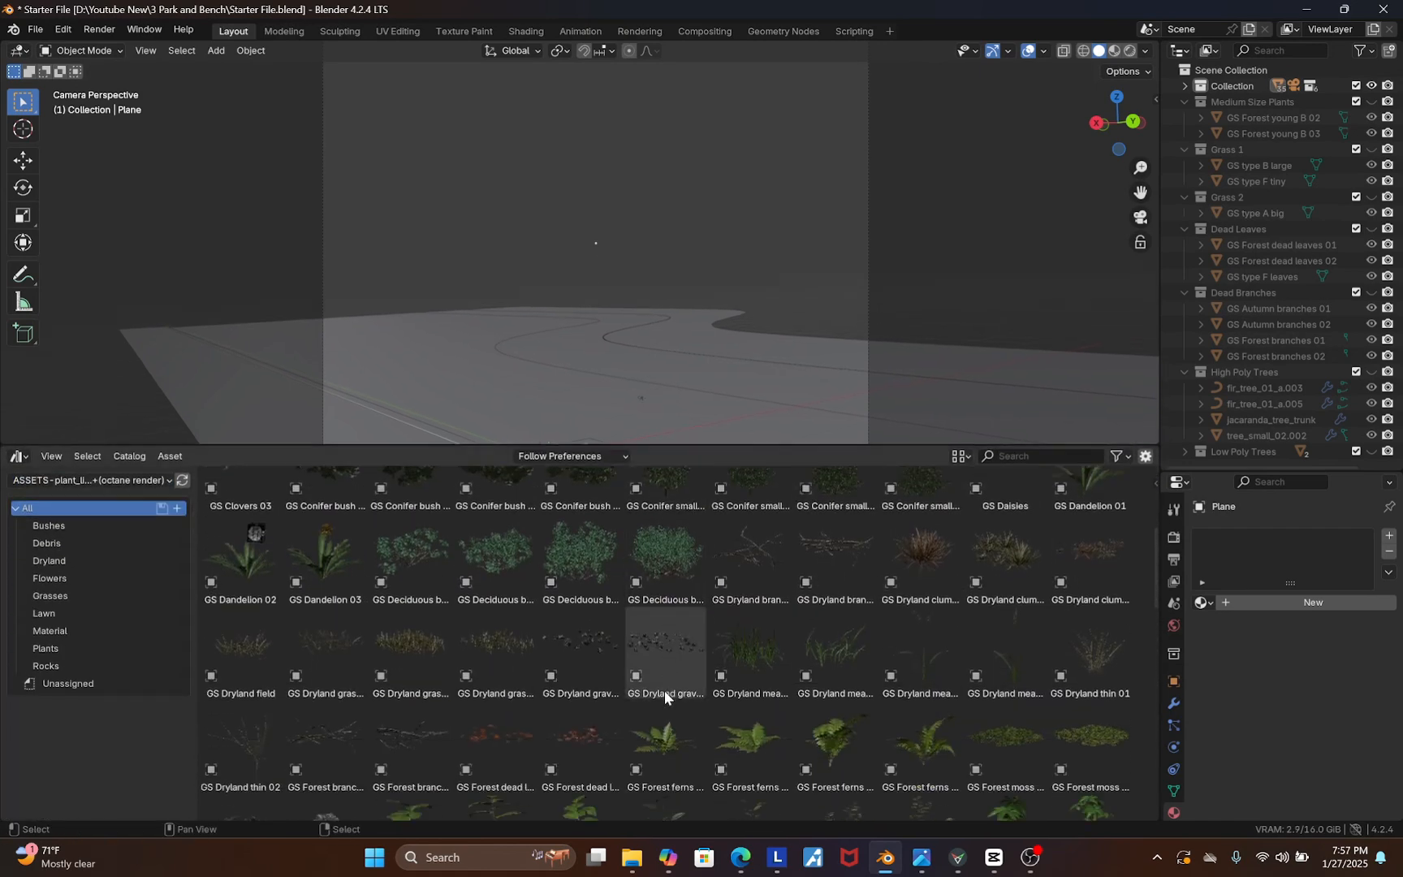
scroll(654, 700, down, 8)
scroll(733, 720, down, 8)
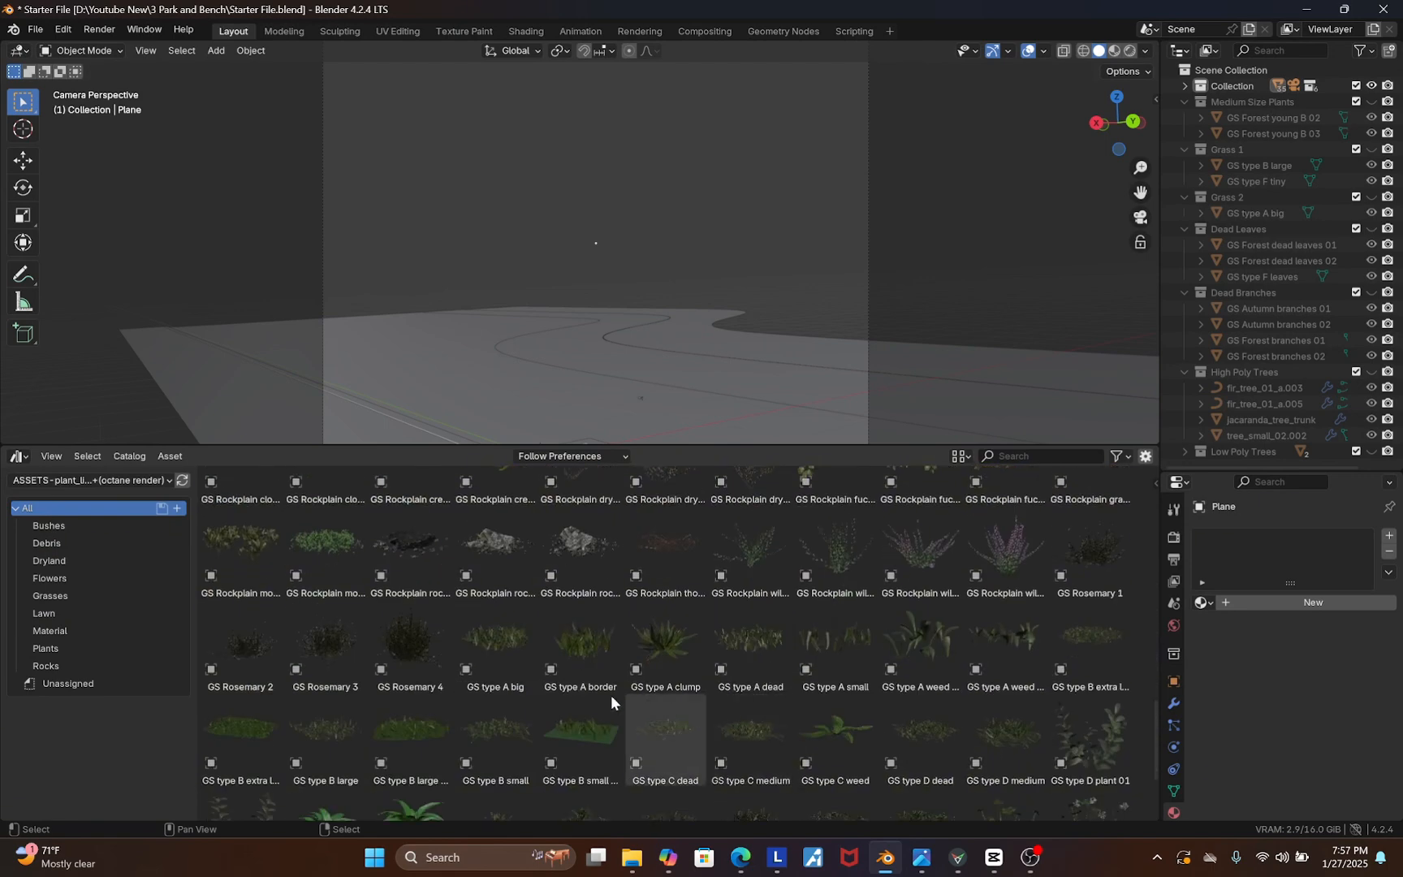
drag(723, 447, 740, 681)
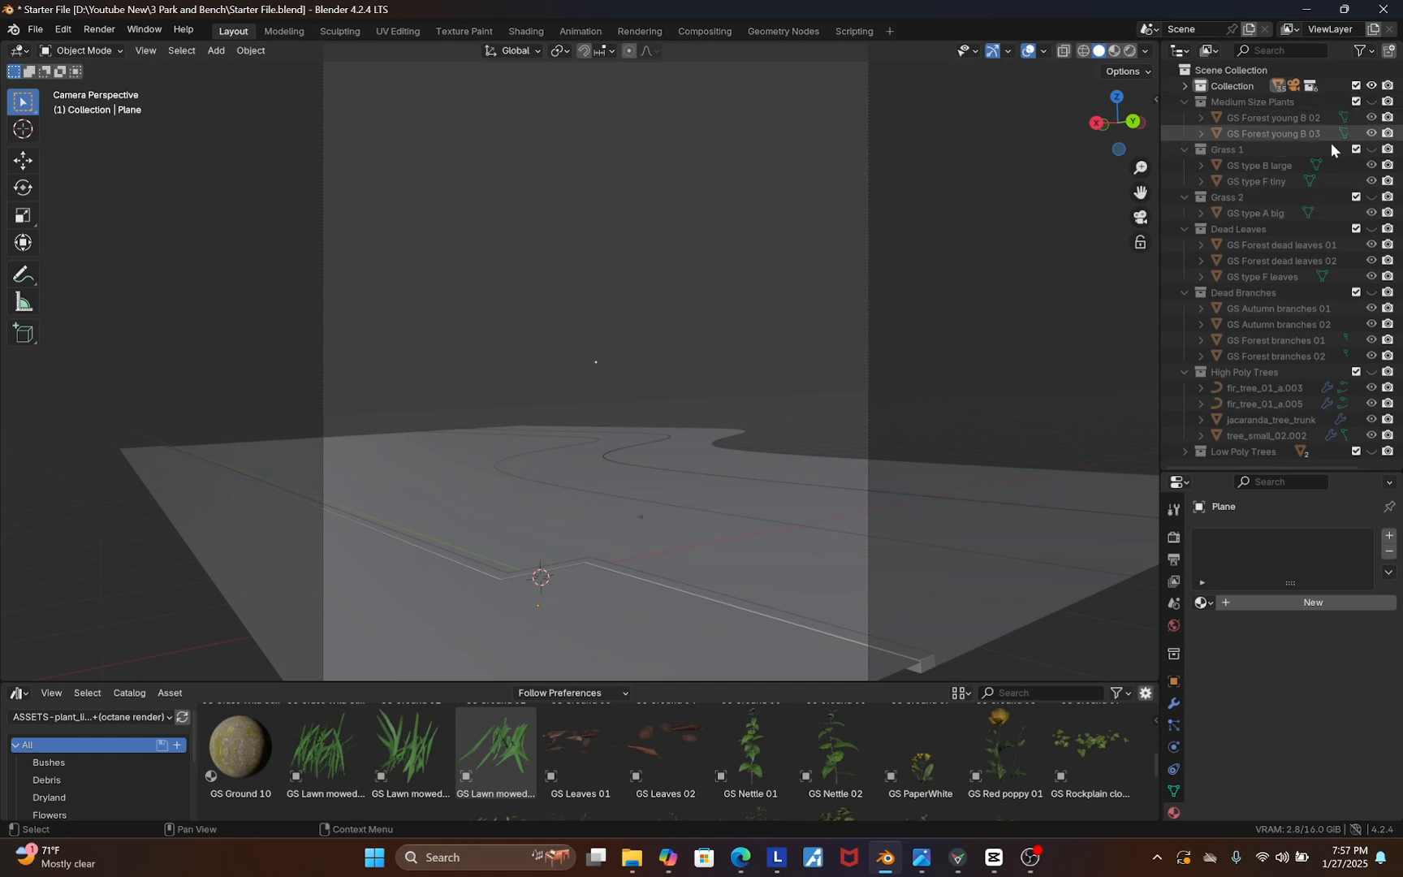
Show the Medium Size Plants collection and filter the asset browser by 'Gs forest'
click(1371, 103)
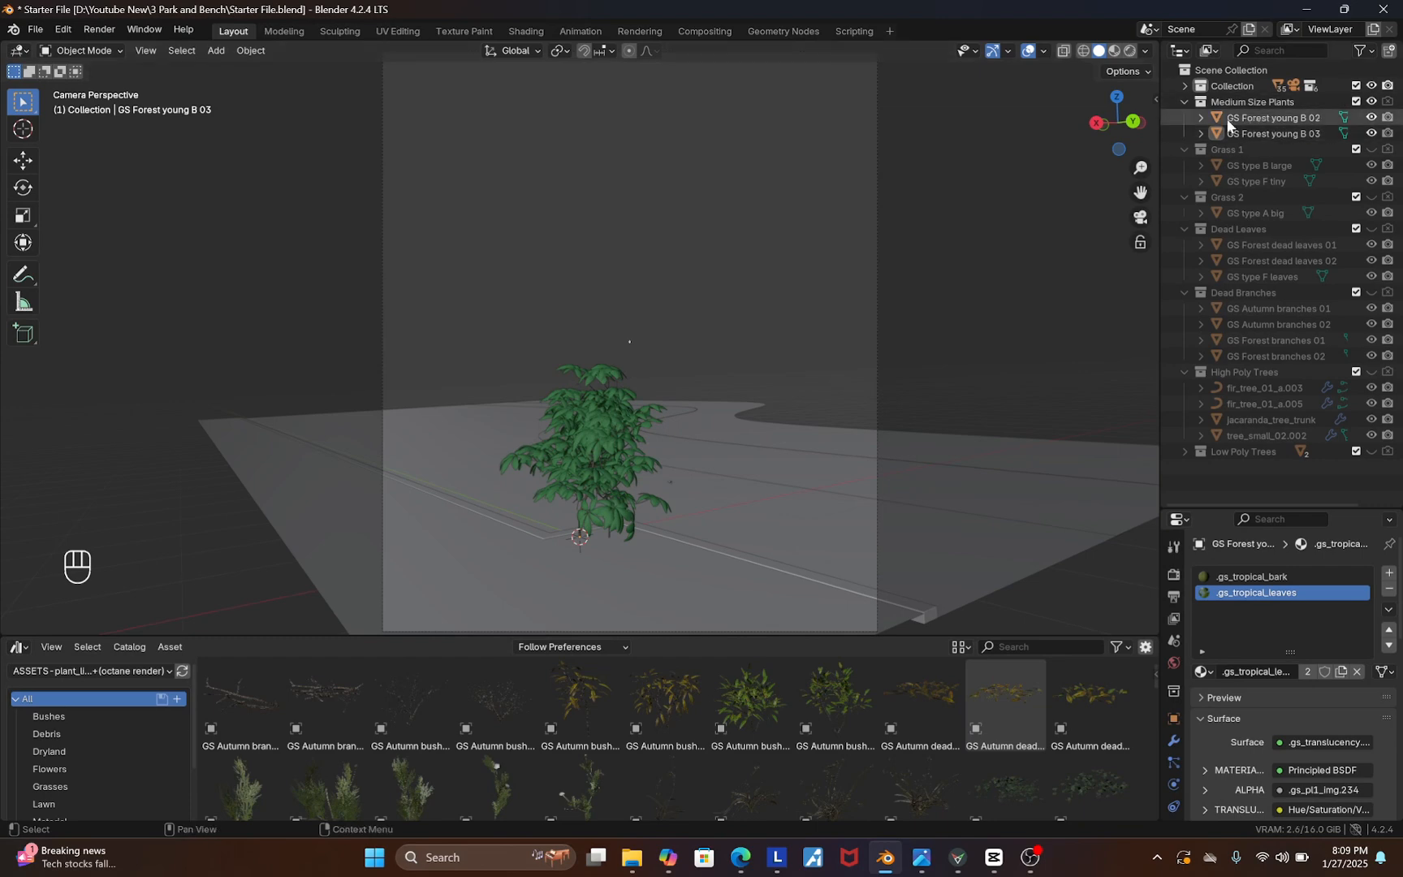
click(1034, 647)
text(Gs forest)
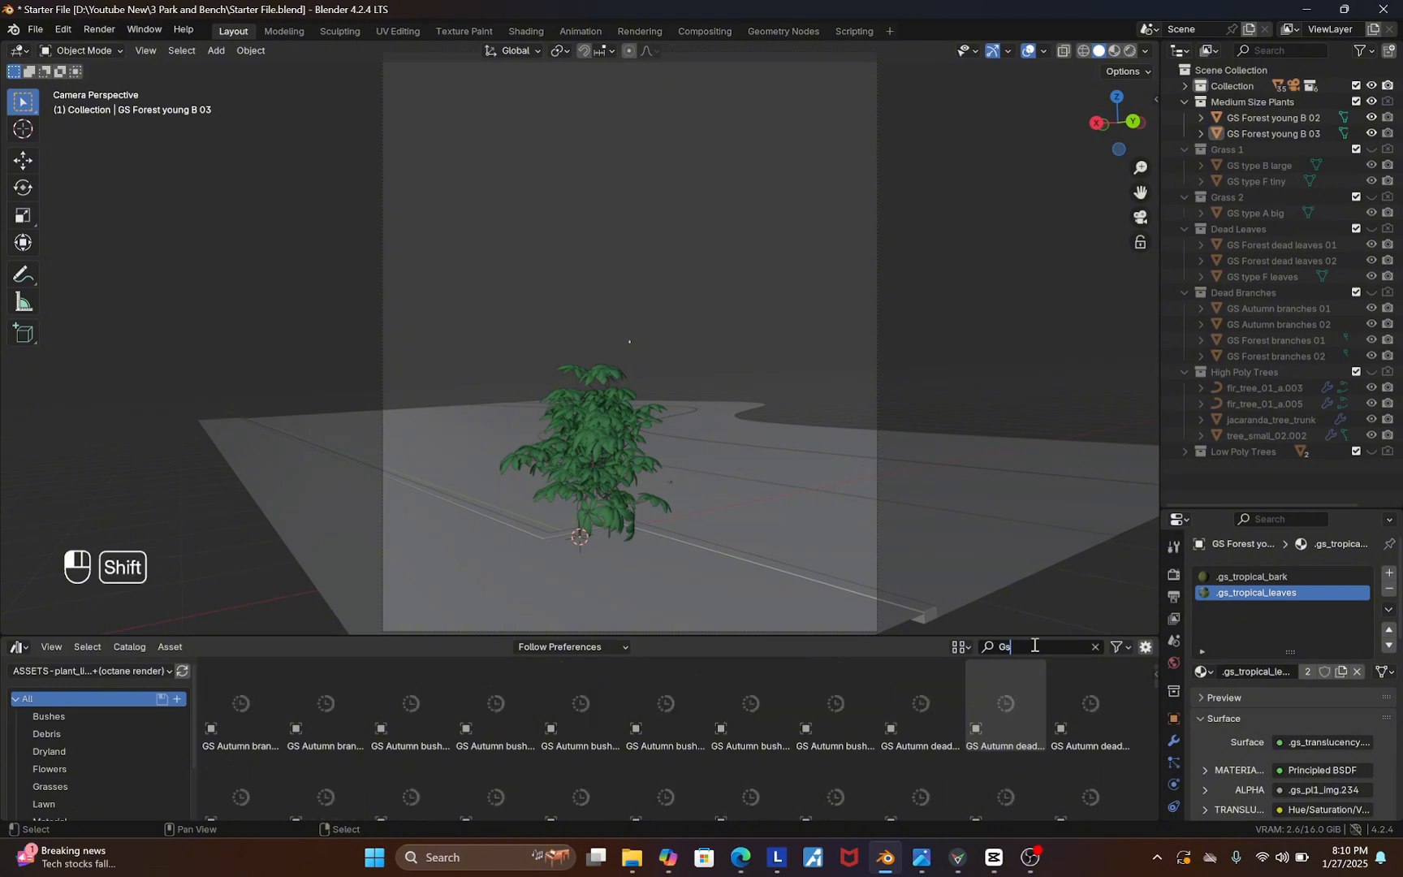
key(Return)
Select the ground plane with the path cut-out and add a Geometry Nodes modifier to it
drag(921, 635, 921, 570)
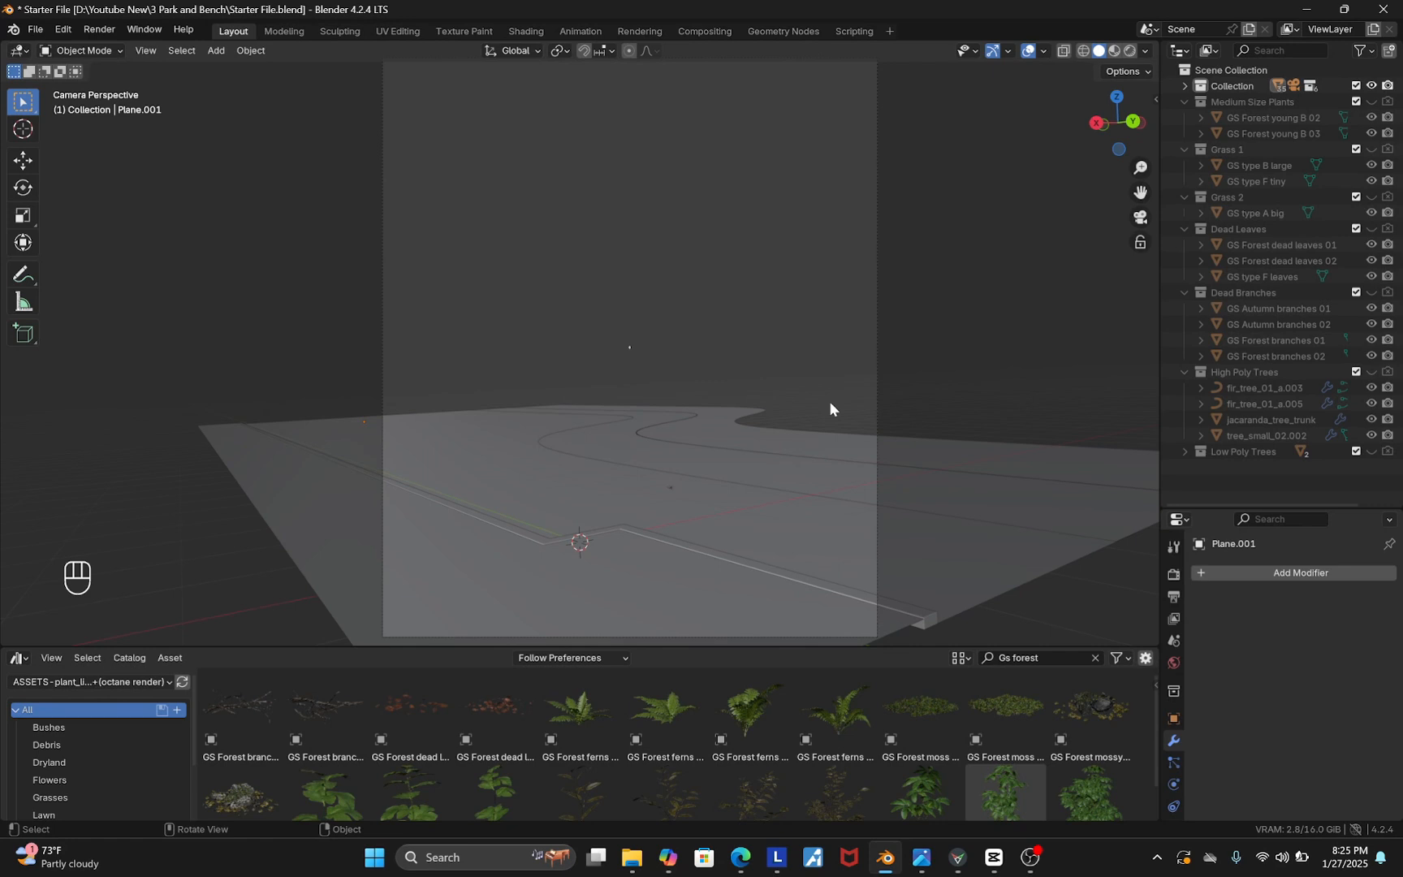
click(521, 468)
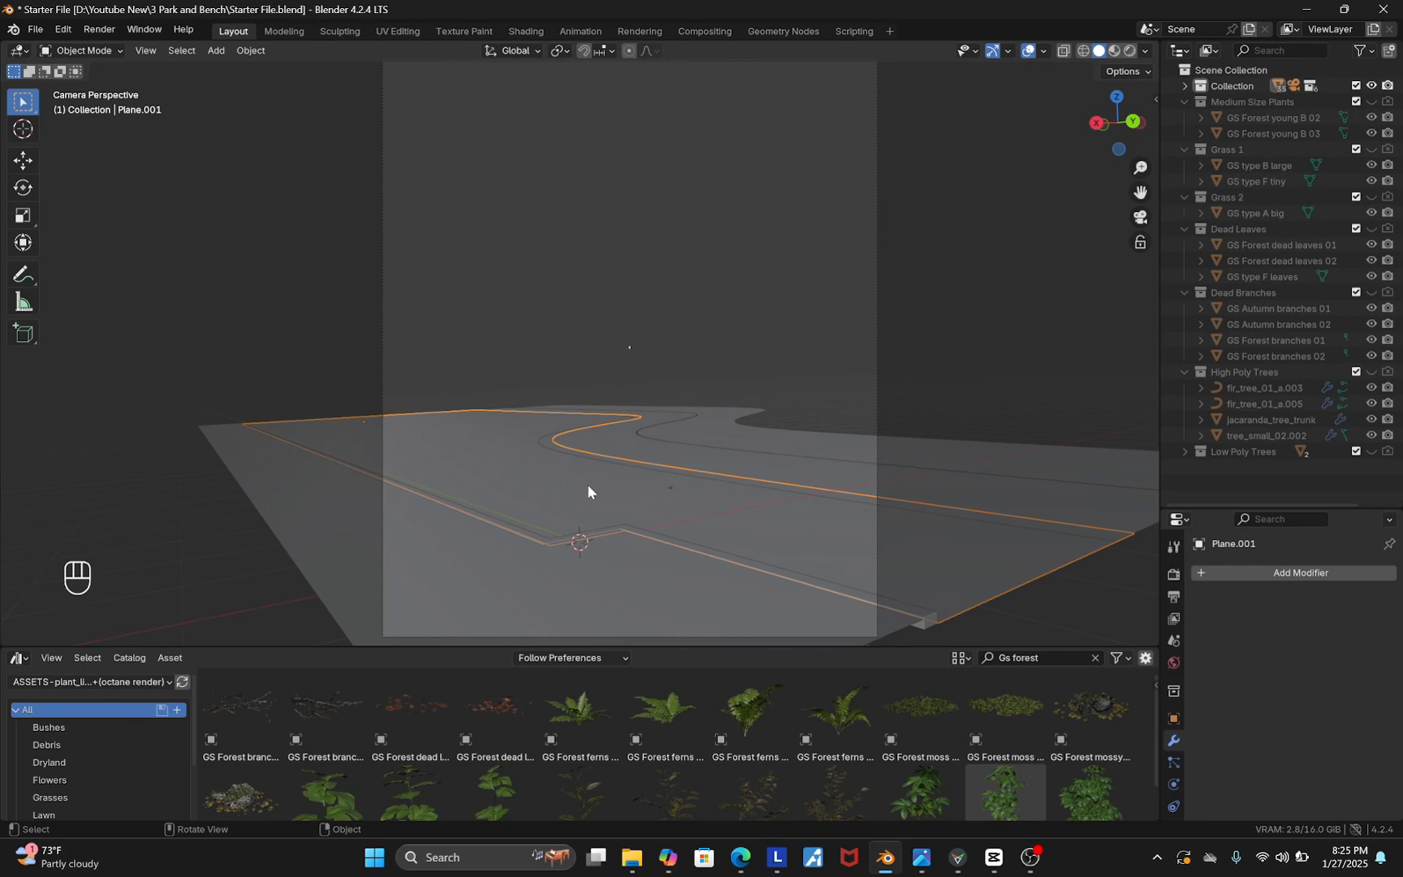
click(1284, 575)
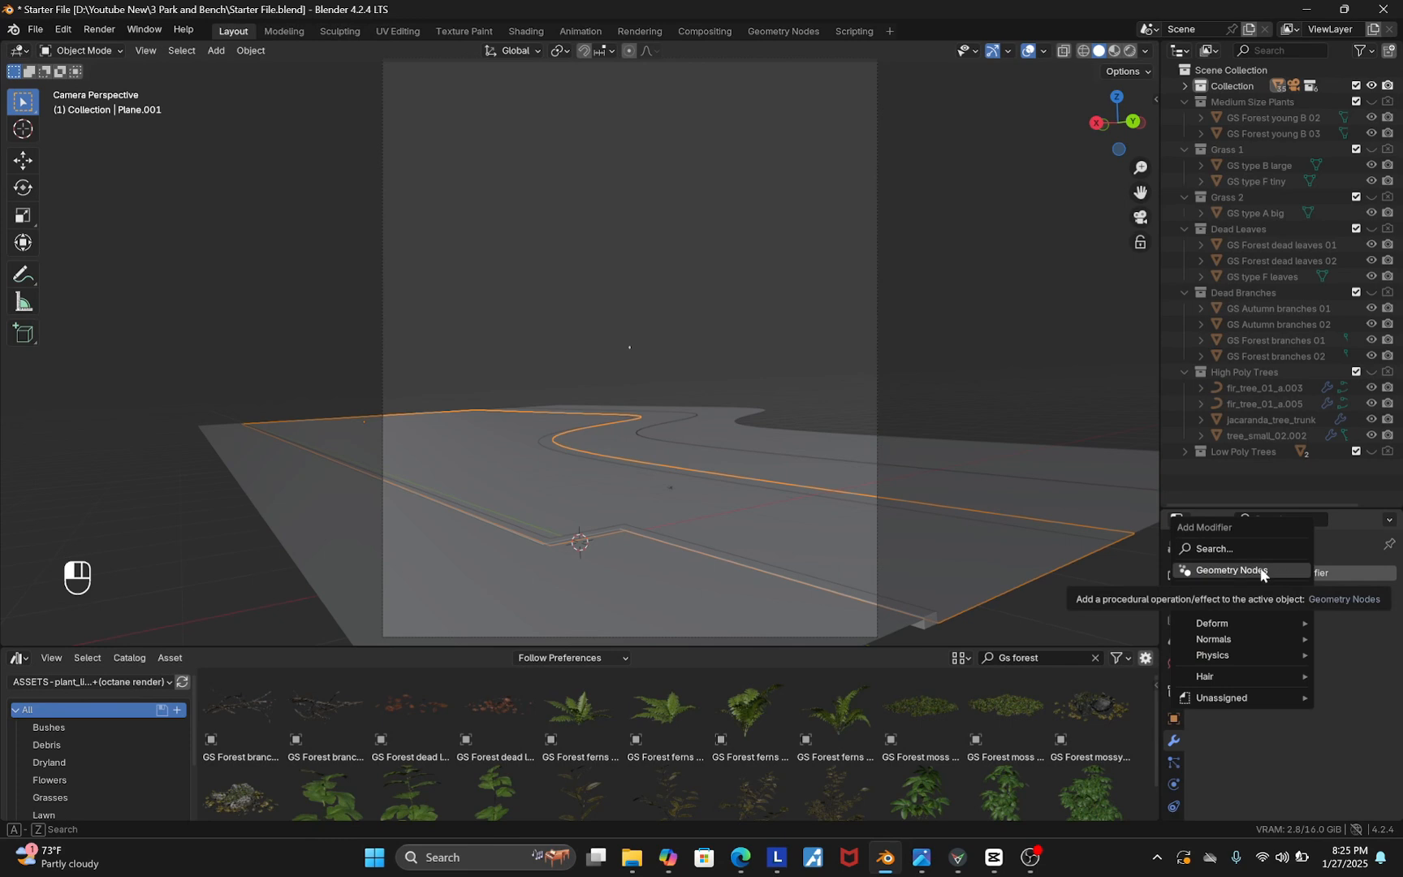
click(1260, 571)
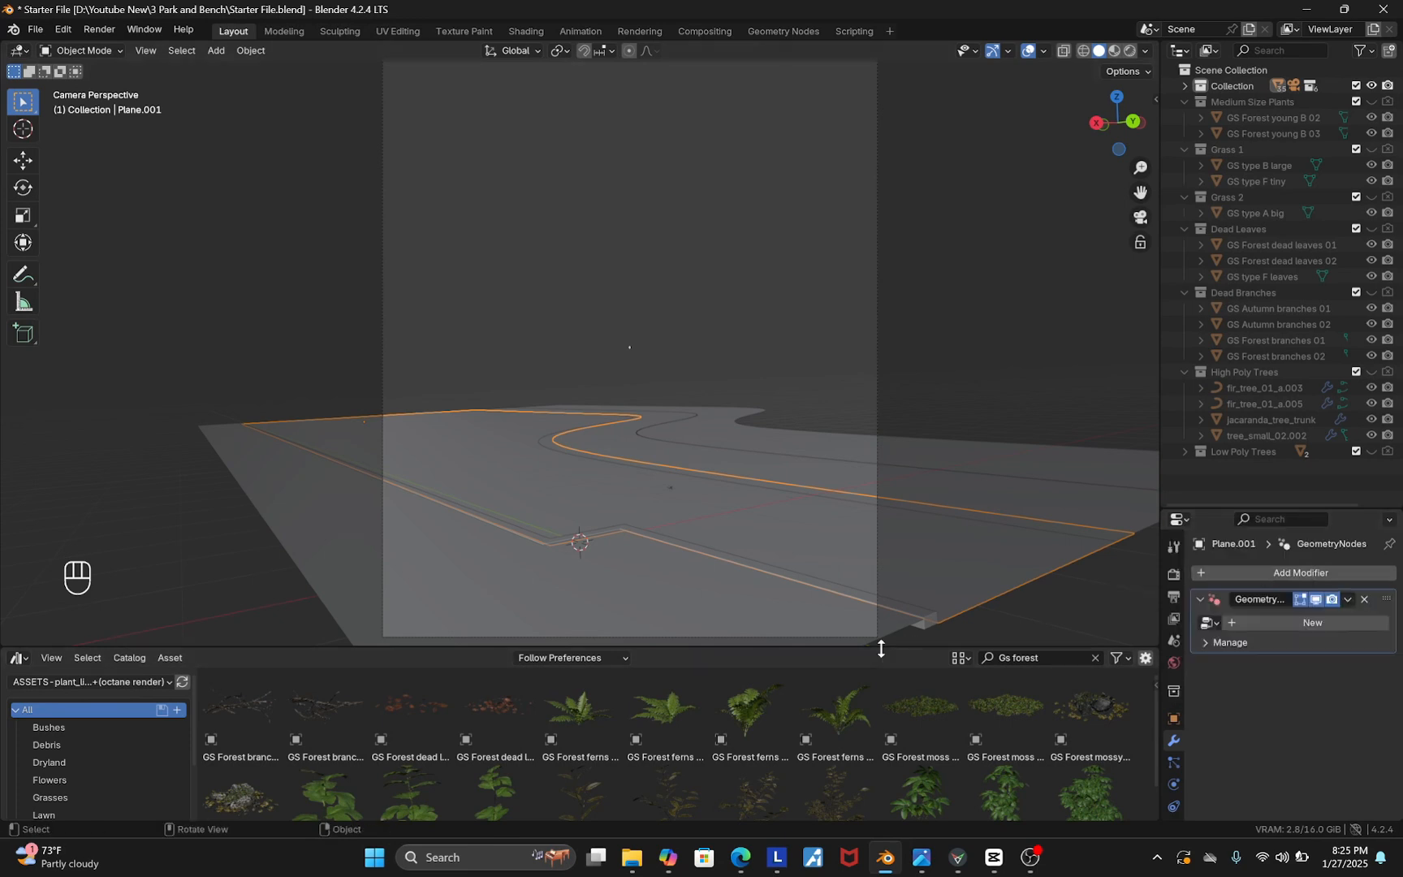
Create a new geometry node group and open it in a Geometry Node Editor
drag(882, 645, 882, 570)
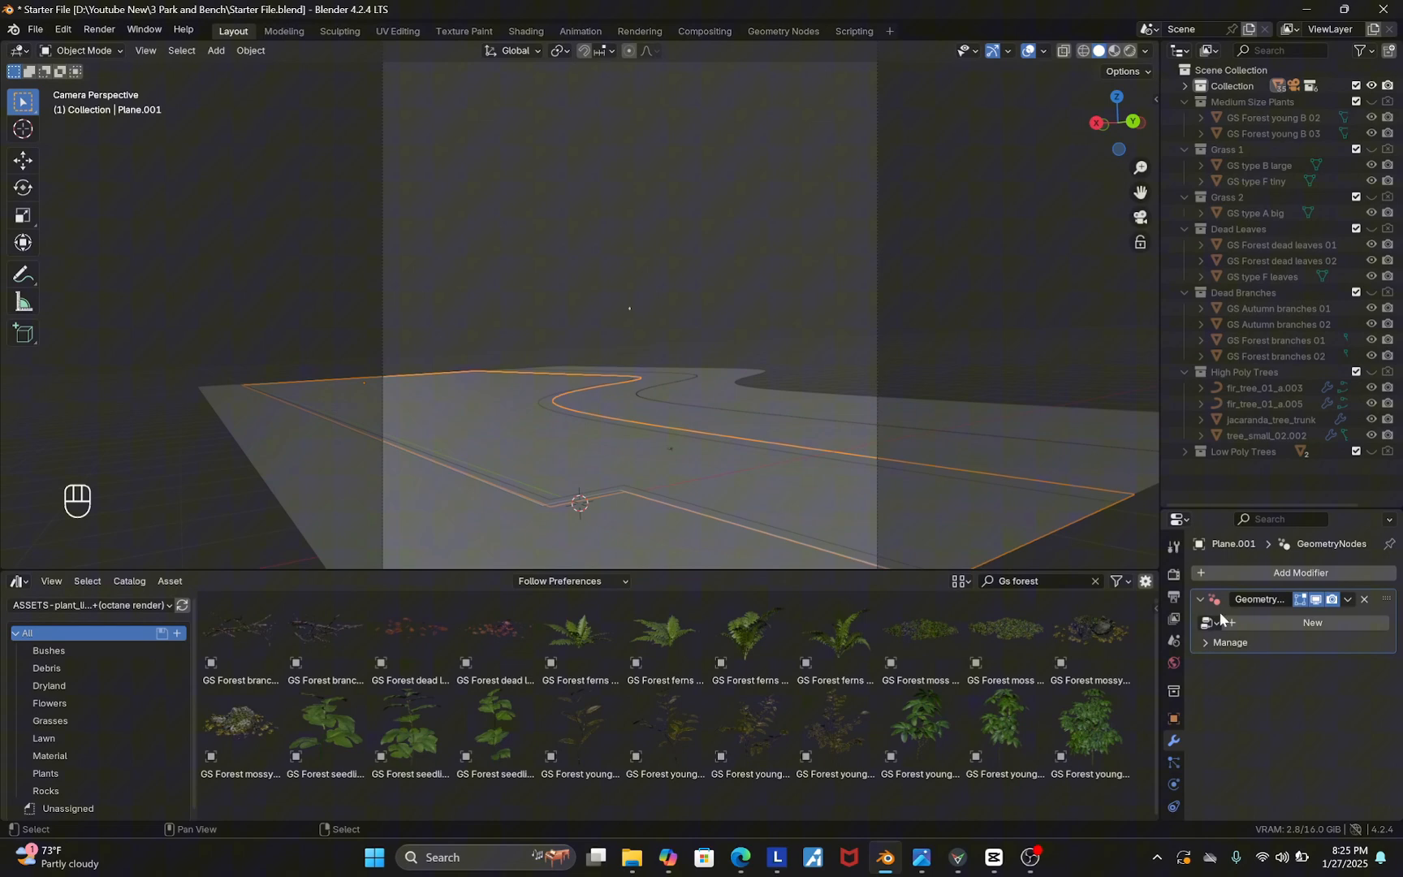
click(1304, 623)
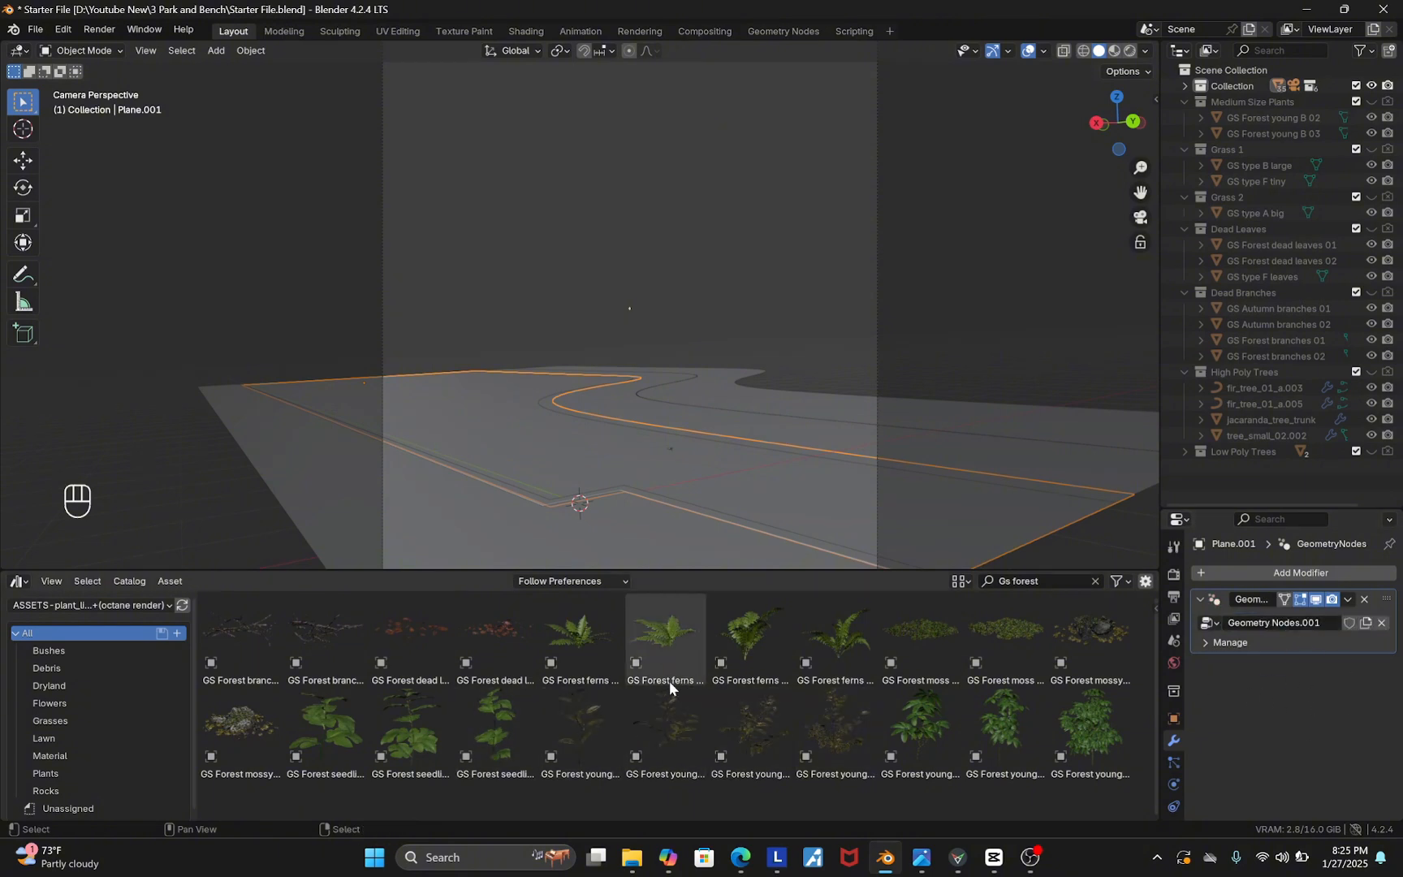
click(17, 582)
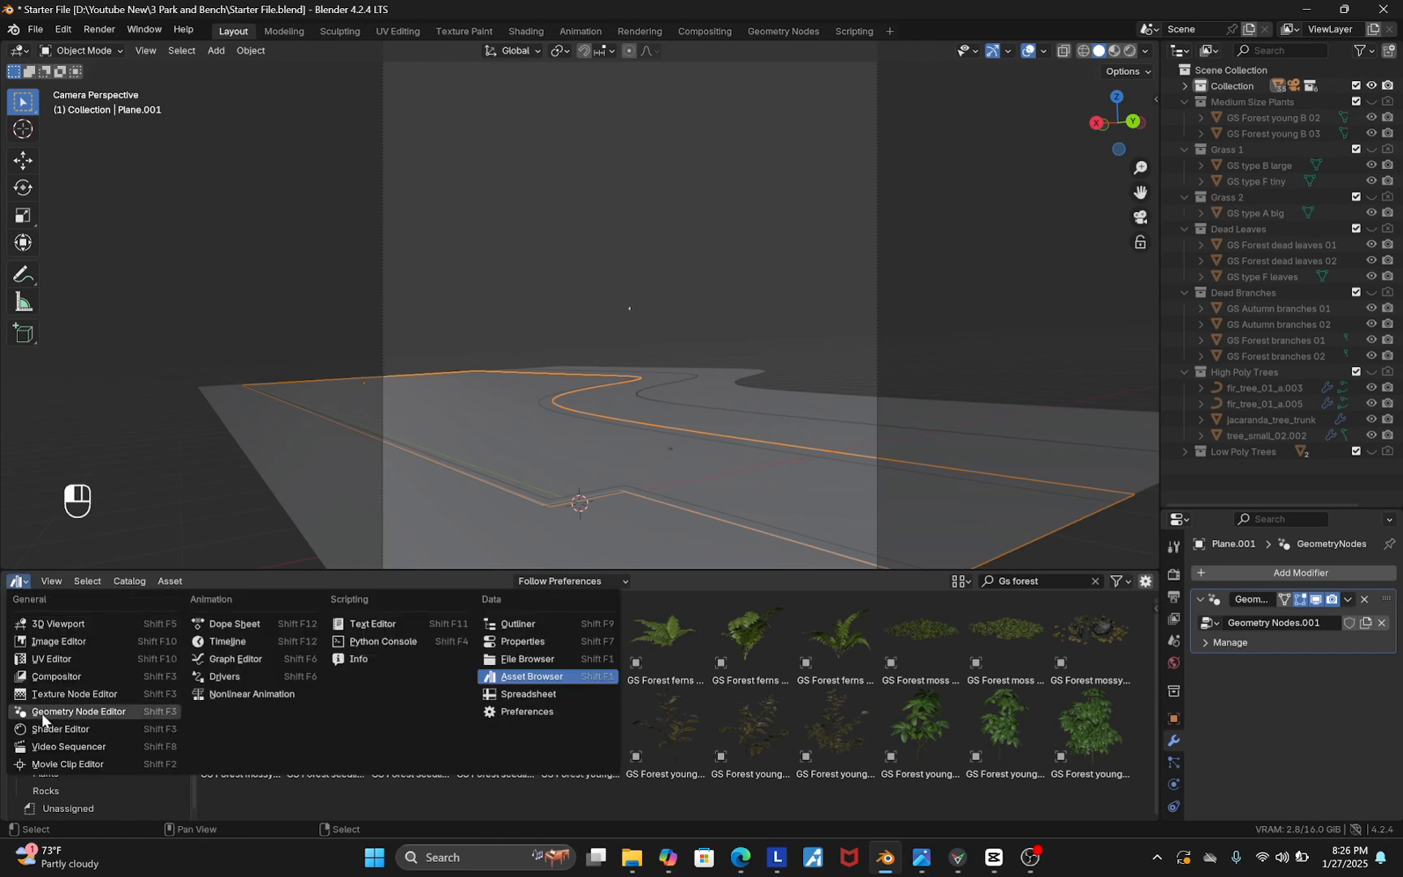
click(97, 712)
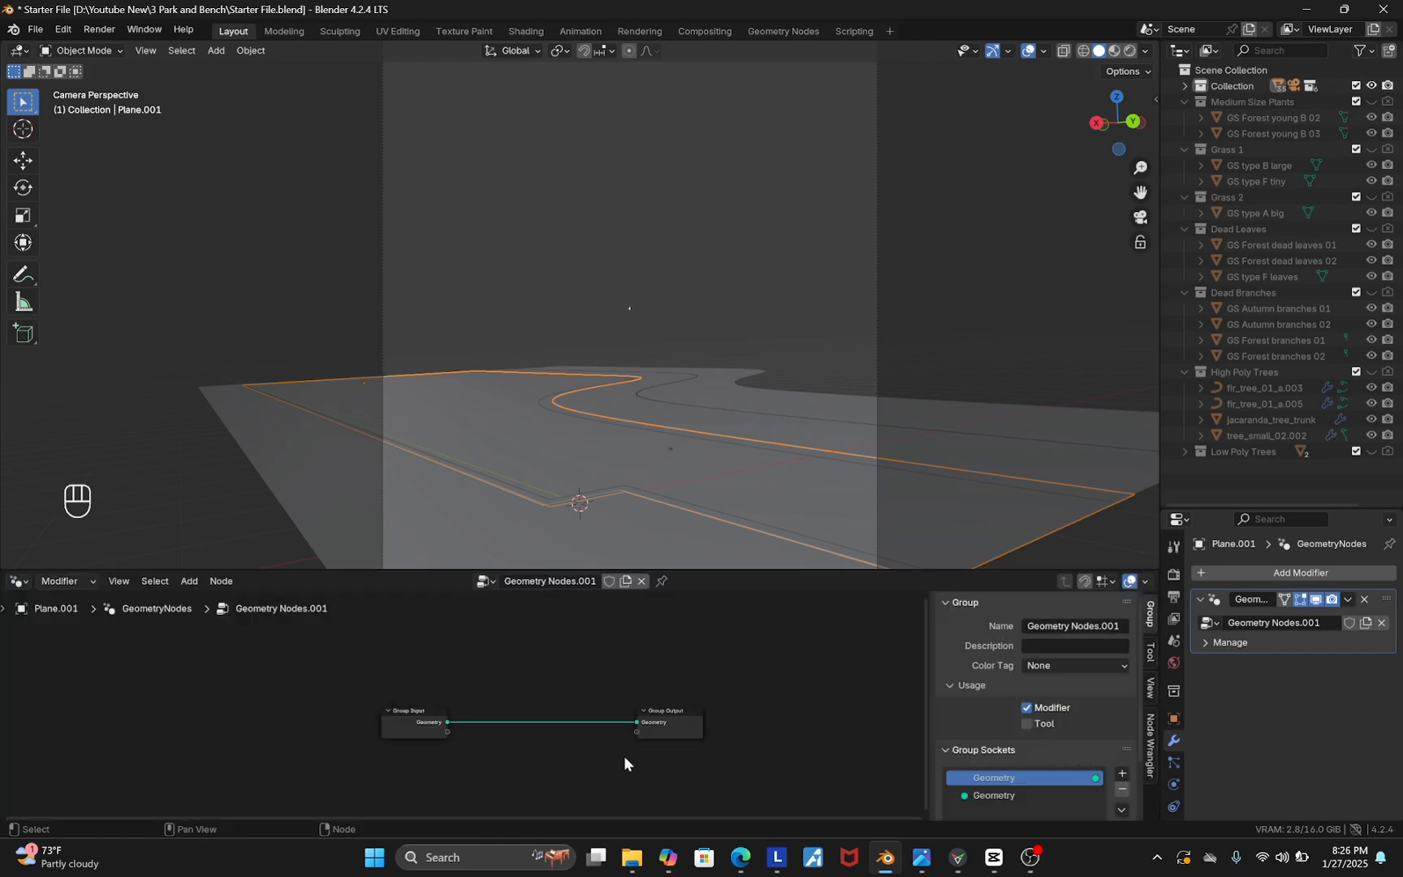
Spread the Group Input and Group Output nodes apart in the node editor
scroll(584, 752, up, 1)
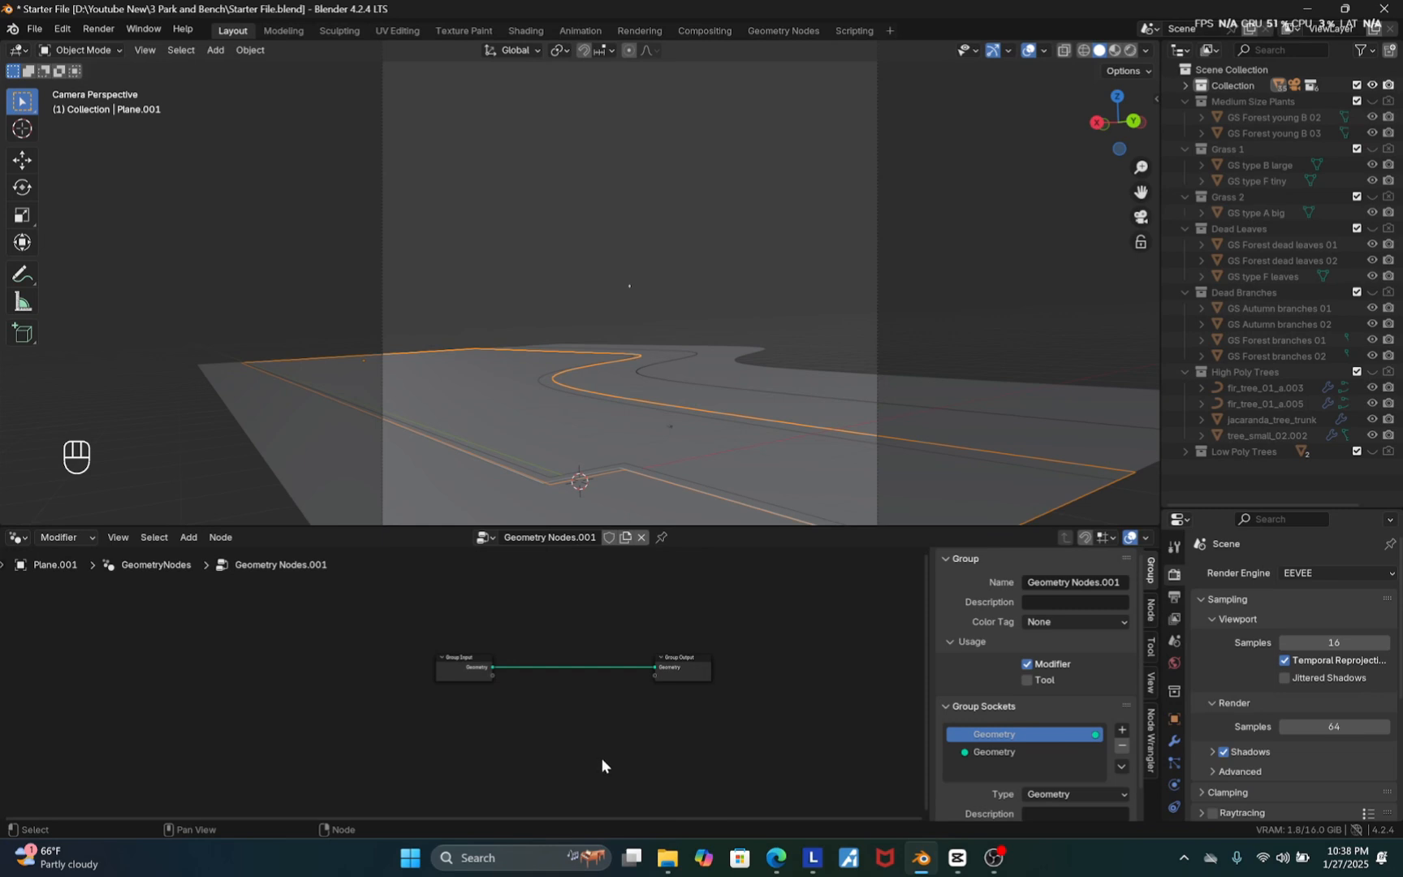
drag(584, 747, 397, 648)
key(g)
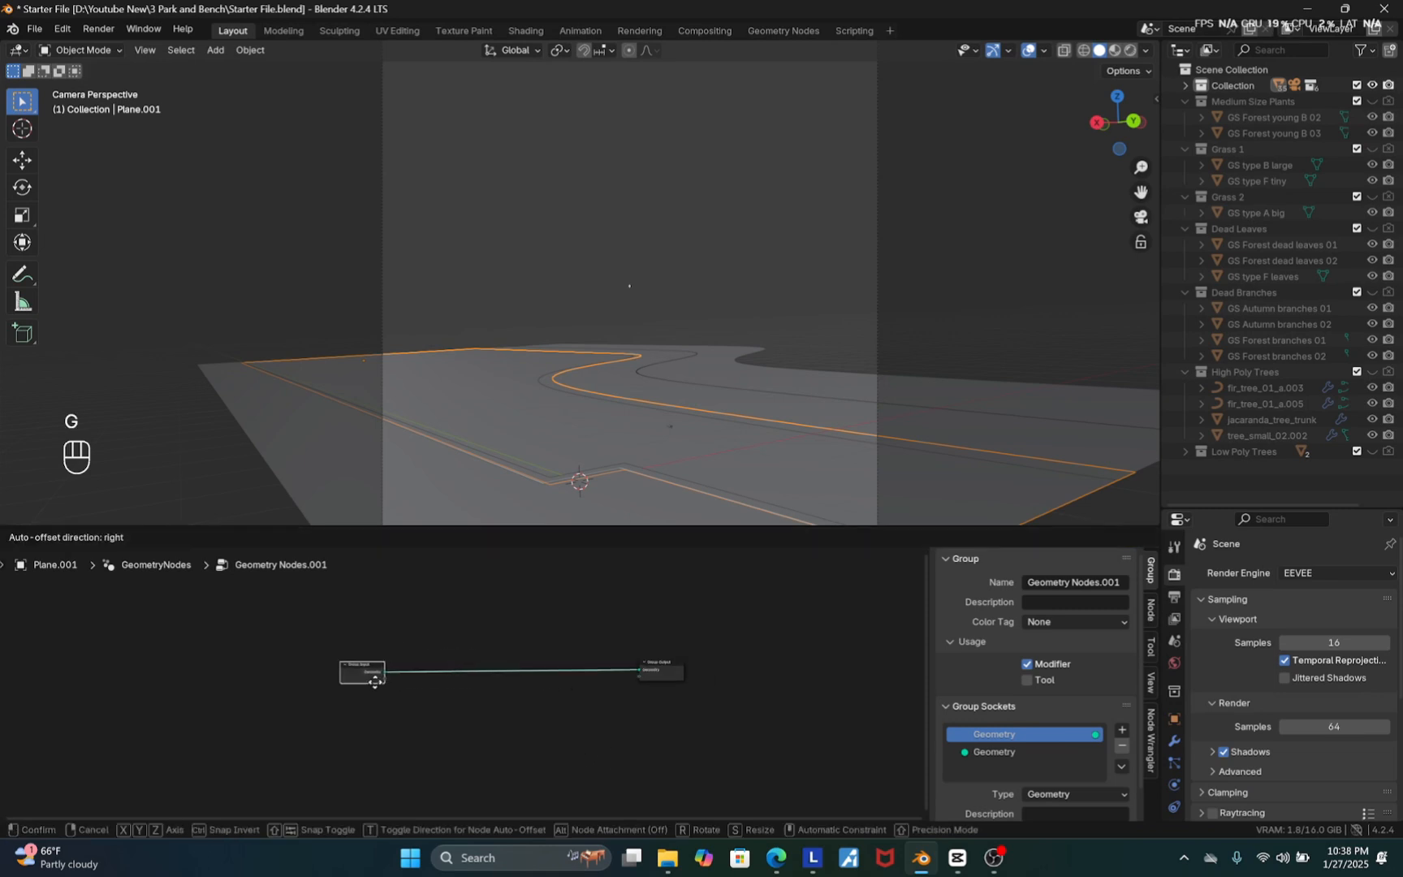
click(297, 688)
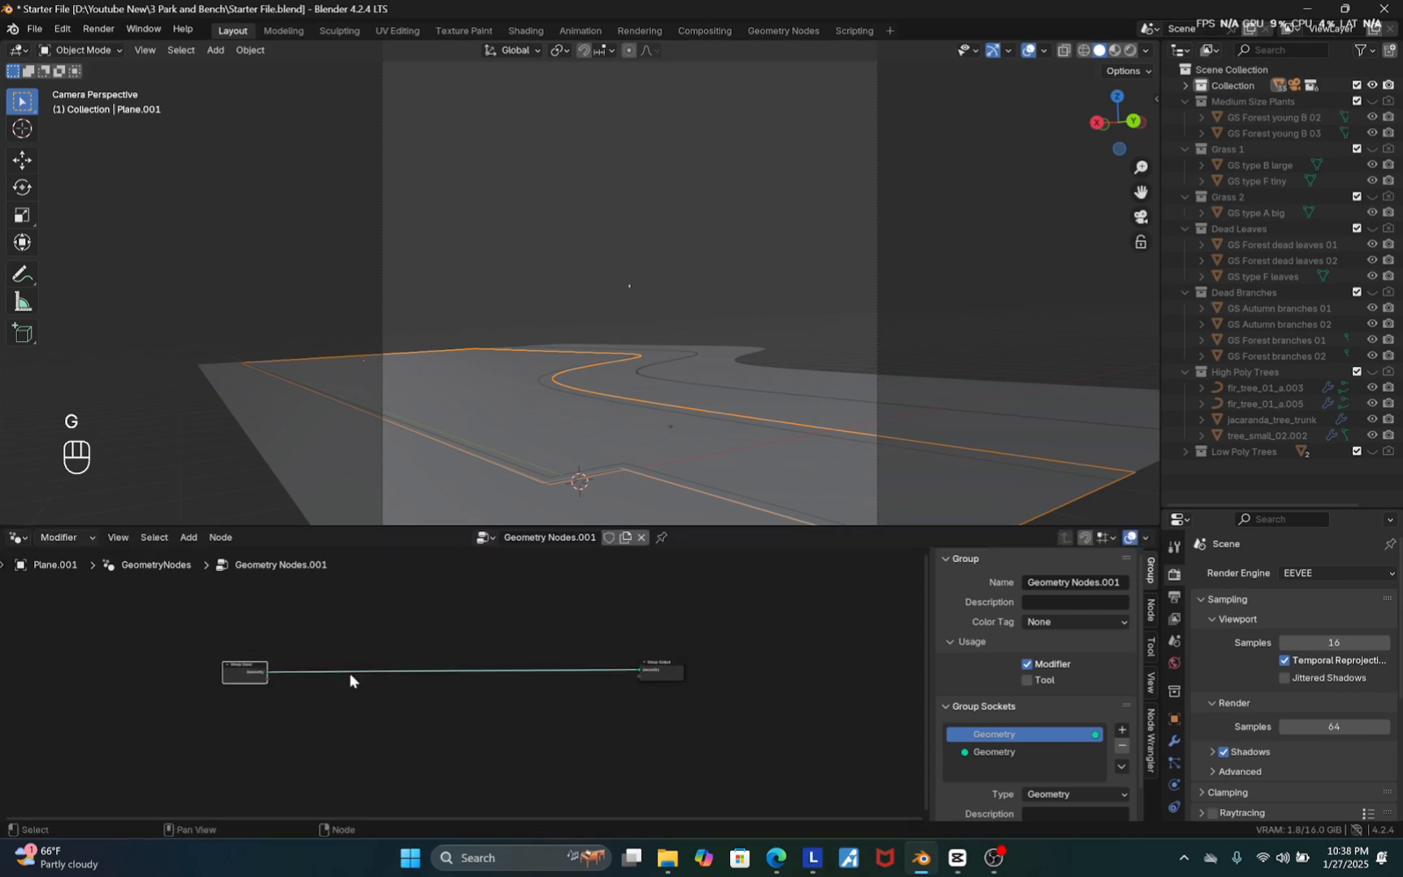
middle_drag(452, 678, 513, 683)
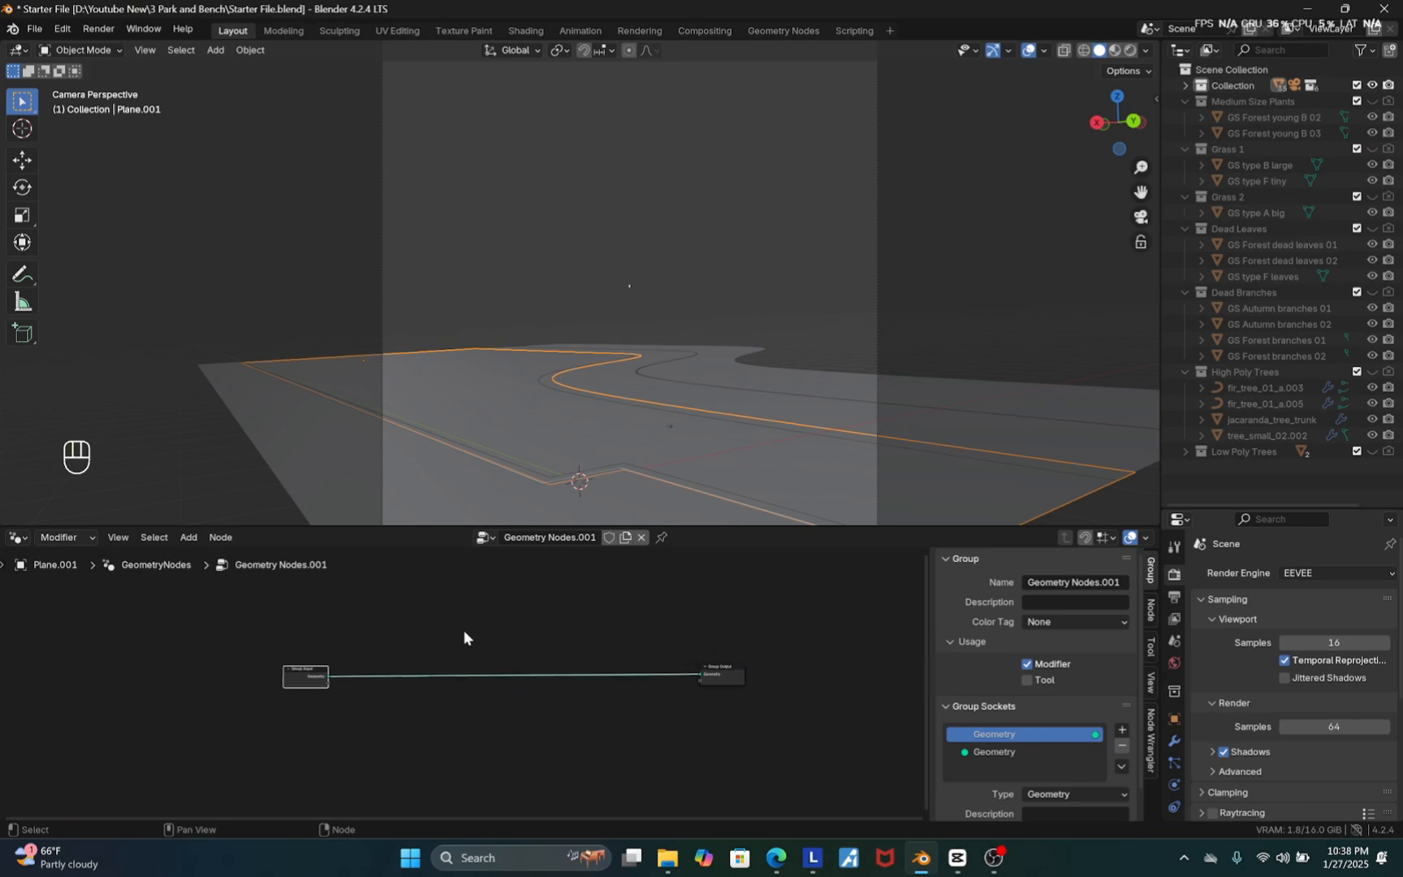
Insert a Distribute Points on Faces node on the link between Group Input and Group Output
key(shift+a)
click(428, 511)
text(DI)
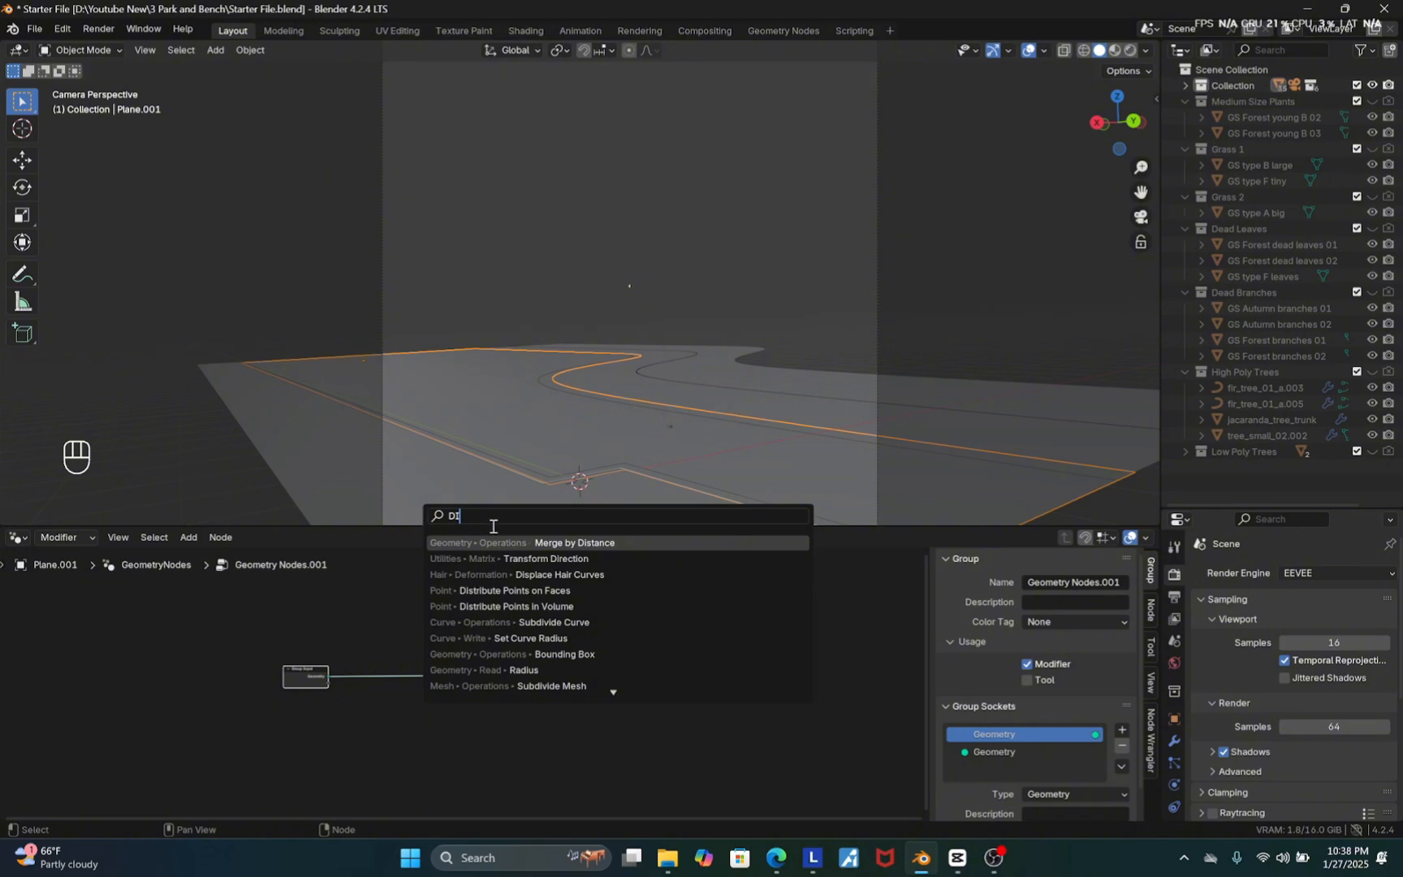
click(582, 592)
click(436, 671)
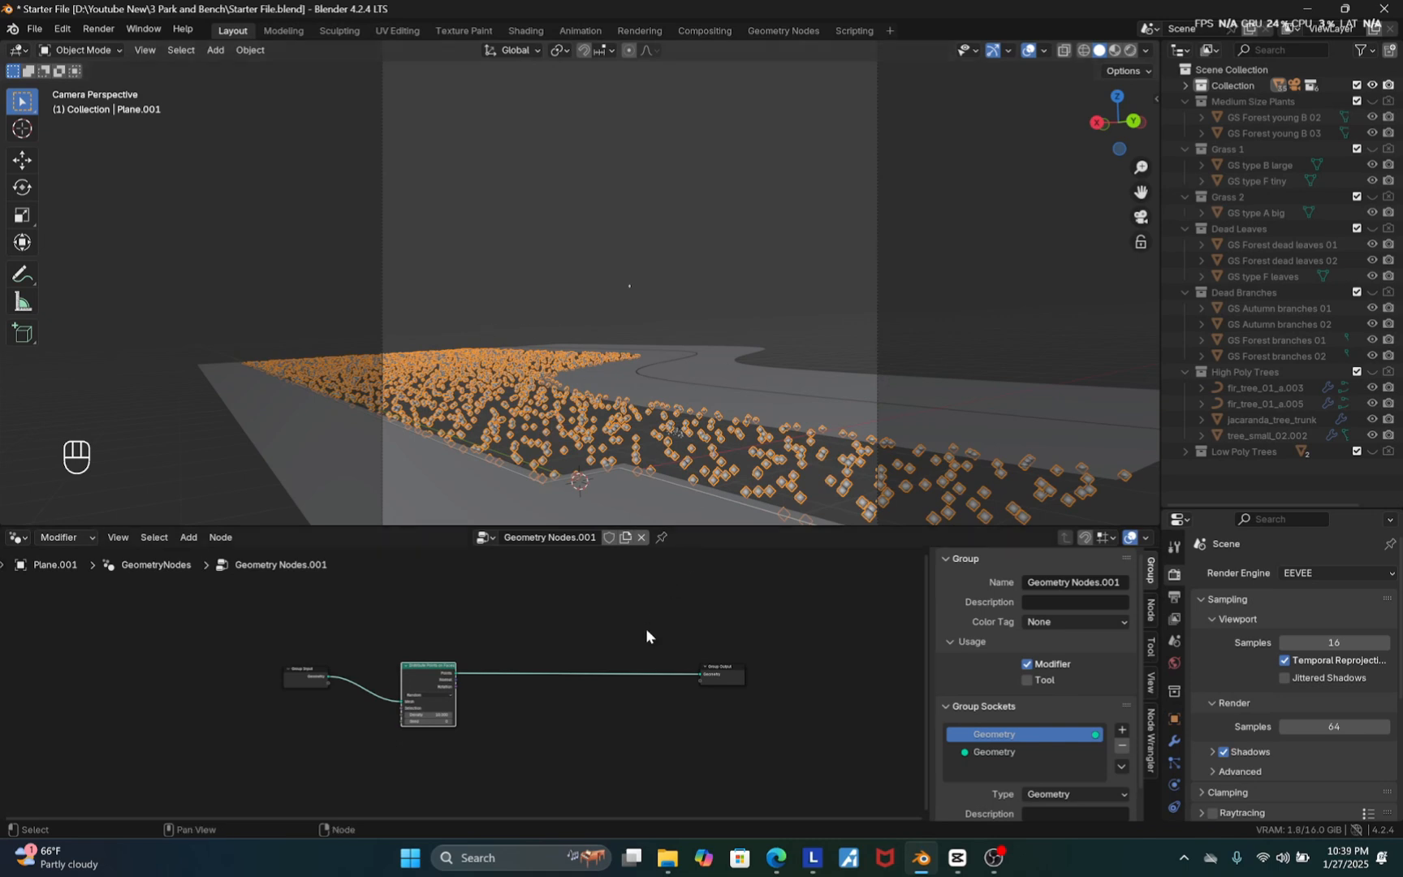
Insert an Instance on Points node on the link between Distribute Points on Faces and Group Output
key(shift+a)
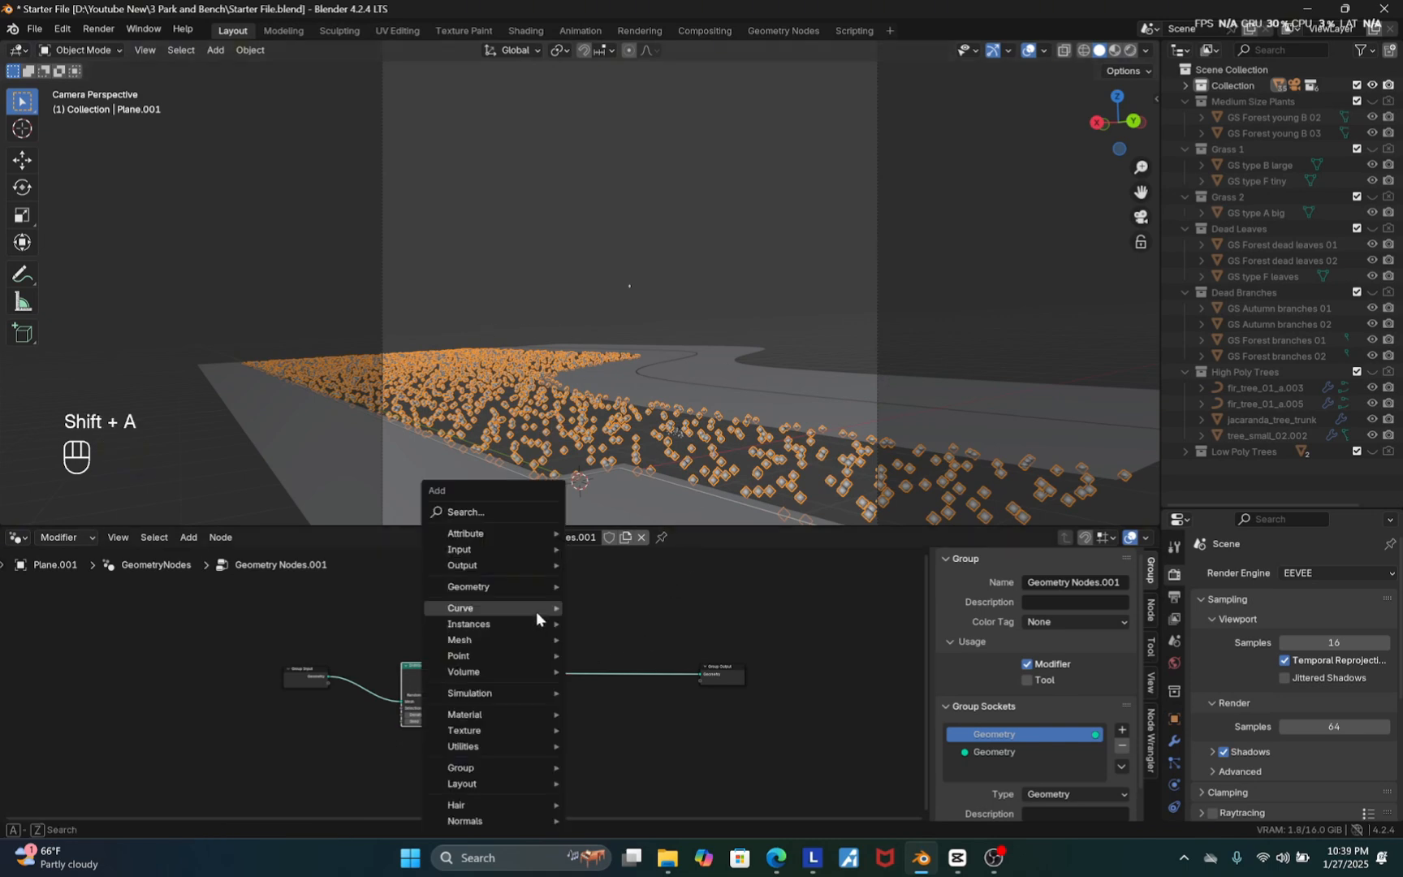
click(483, 510)
text(IN)
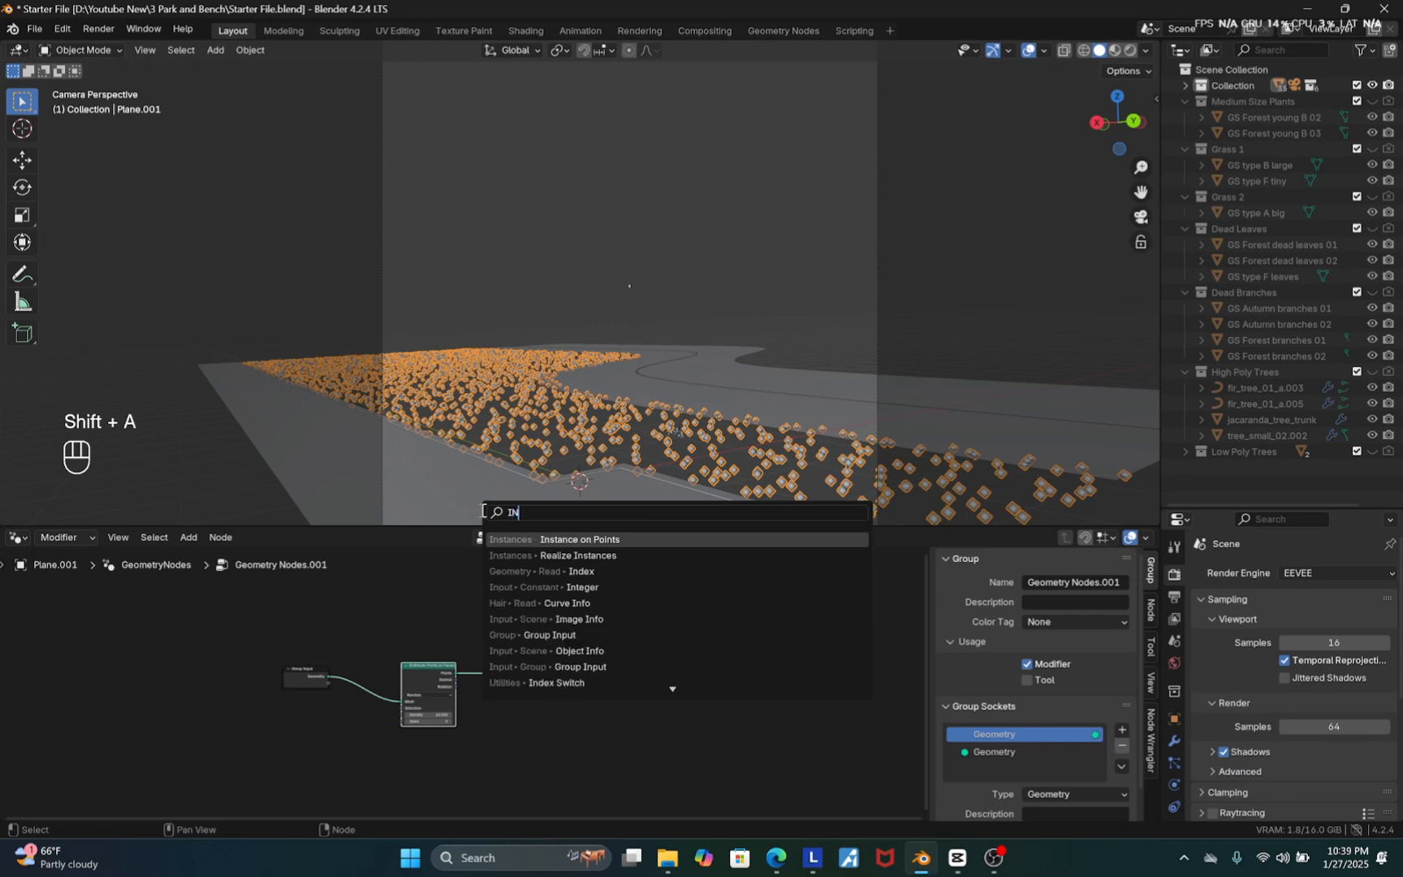
click(589, 539)
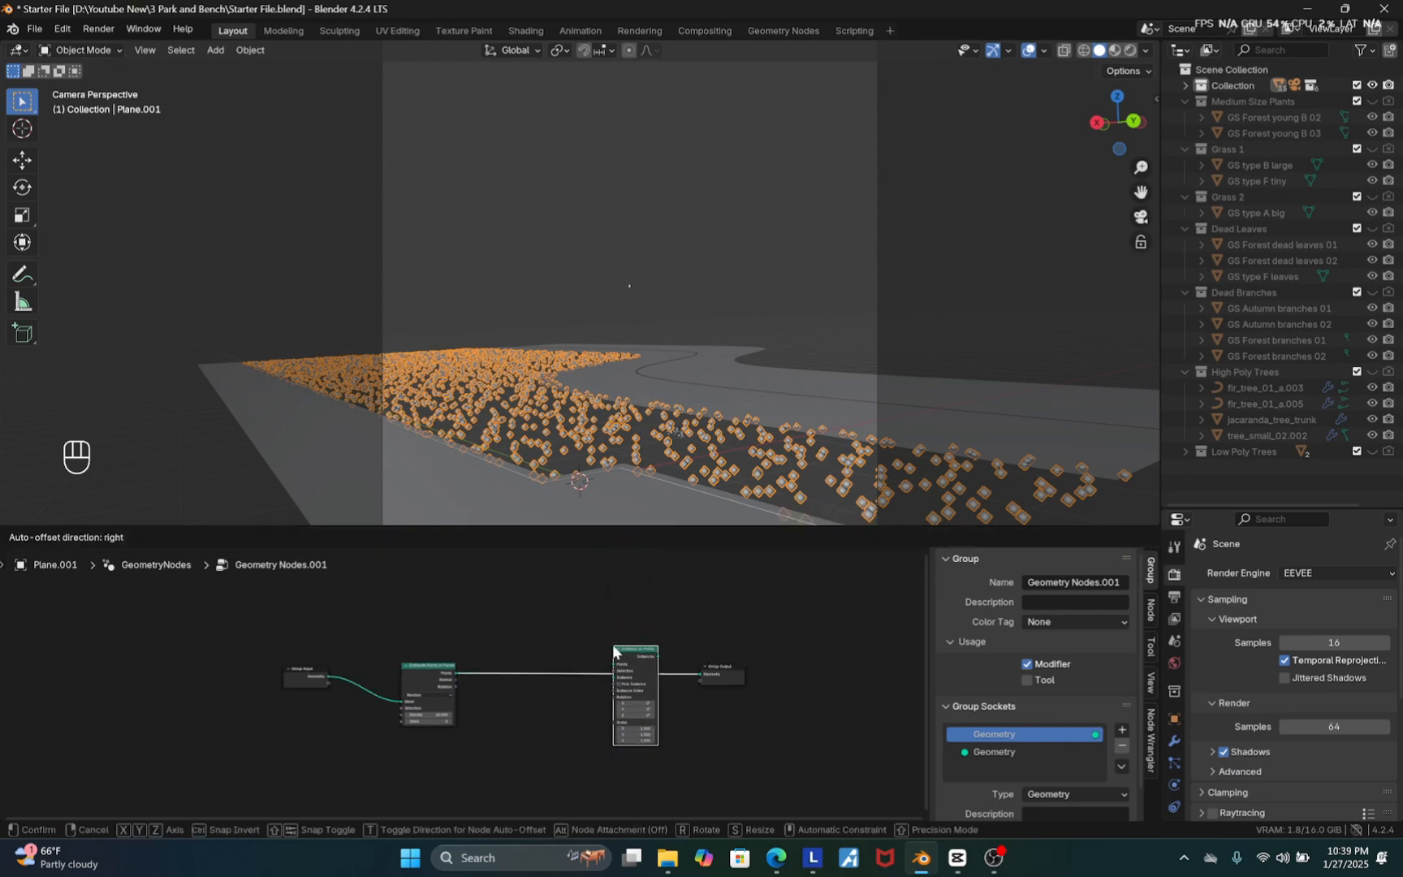
click(636, 656)
Add a Rotate Euler node below the link between Distribute Points on Faces and Instance on Points
drag(416, 674, 414, 660)
scroll(511, 658, up, 2)
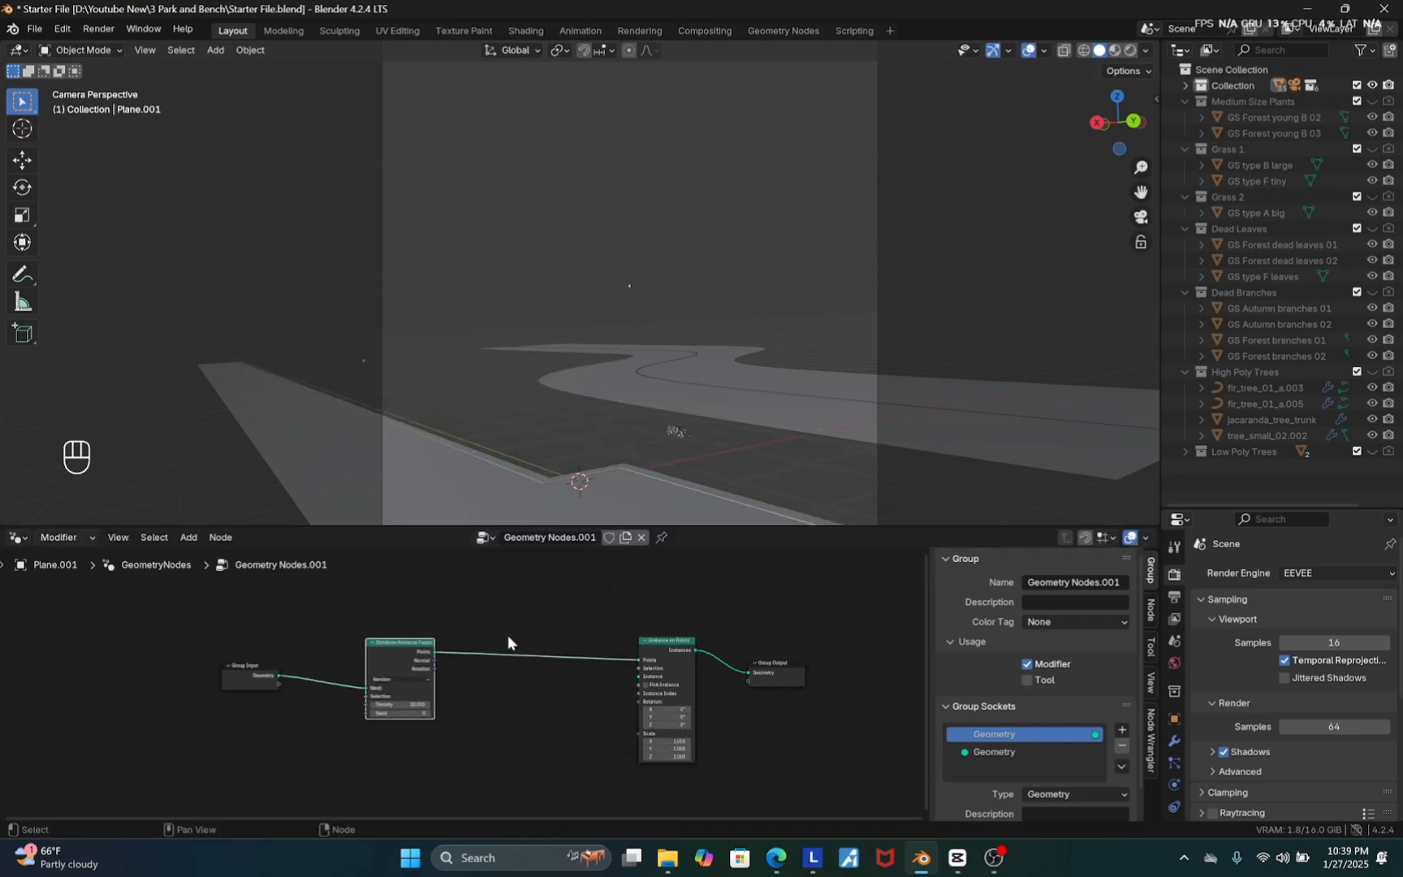
key(shift+a)
click(458, 514)
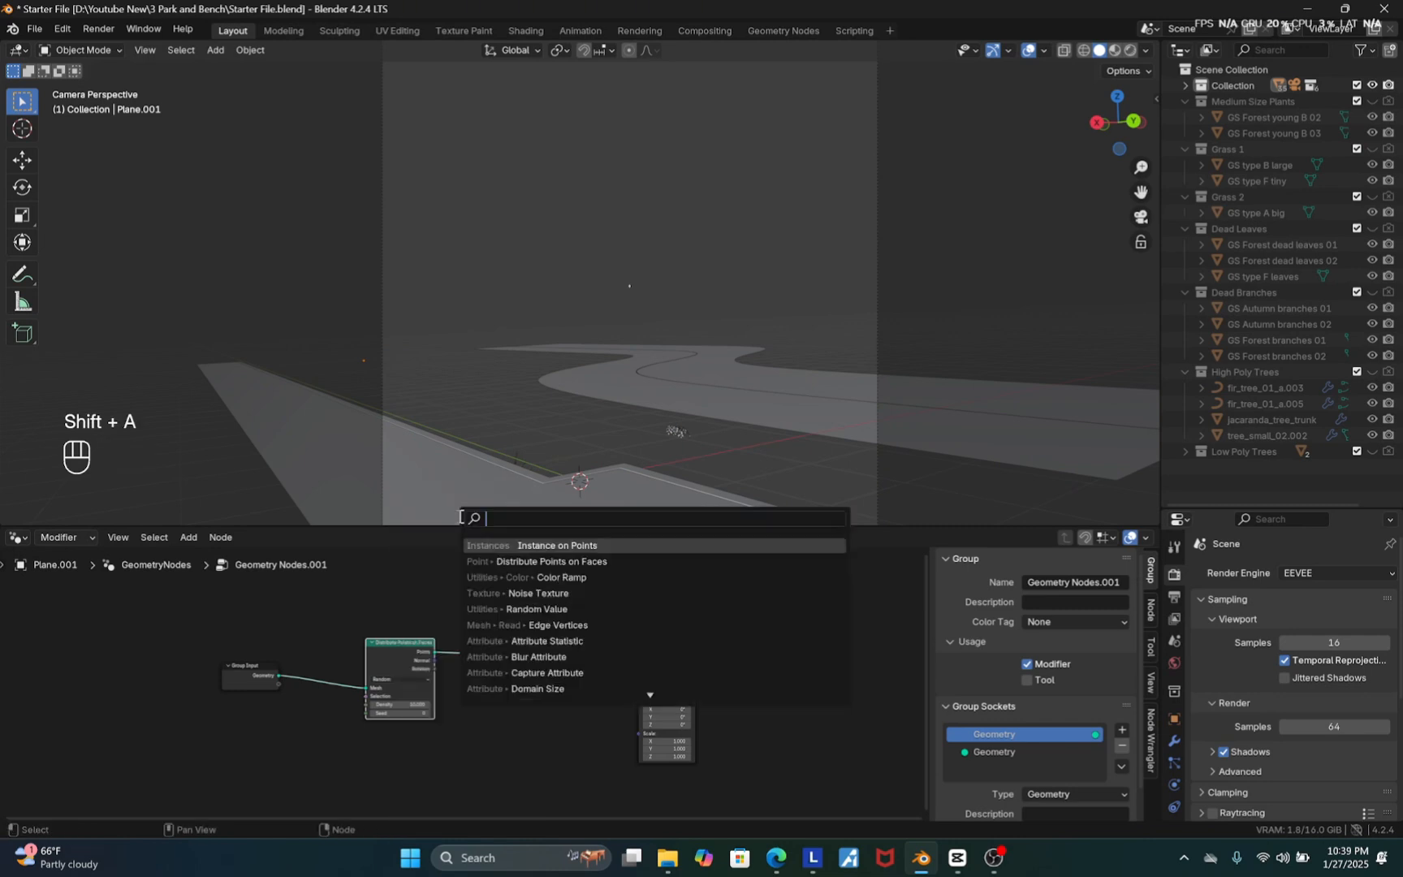
text(ROTATE)
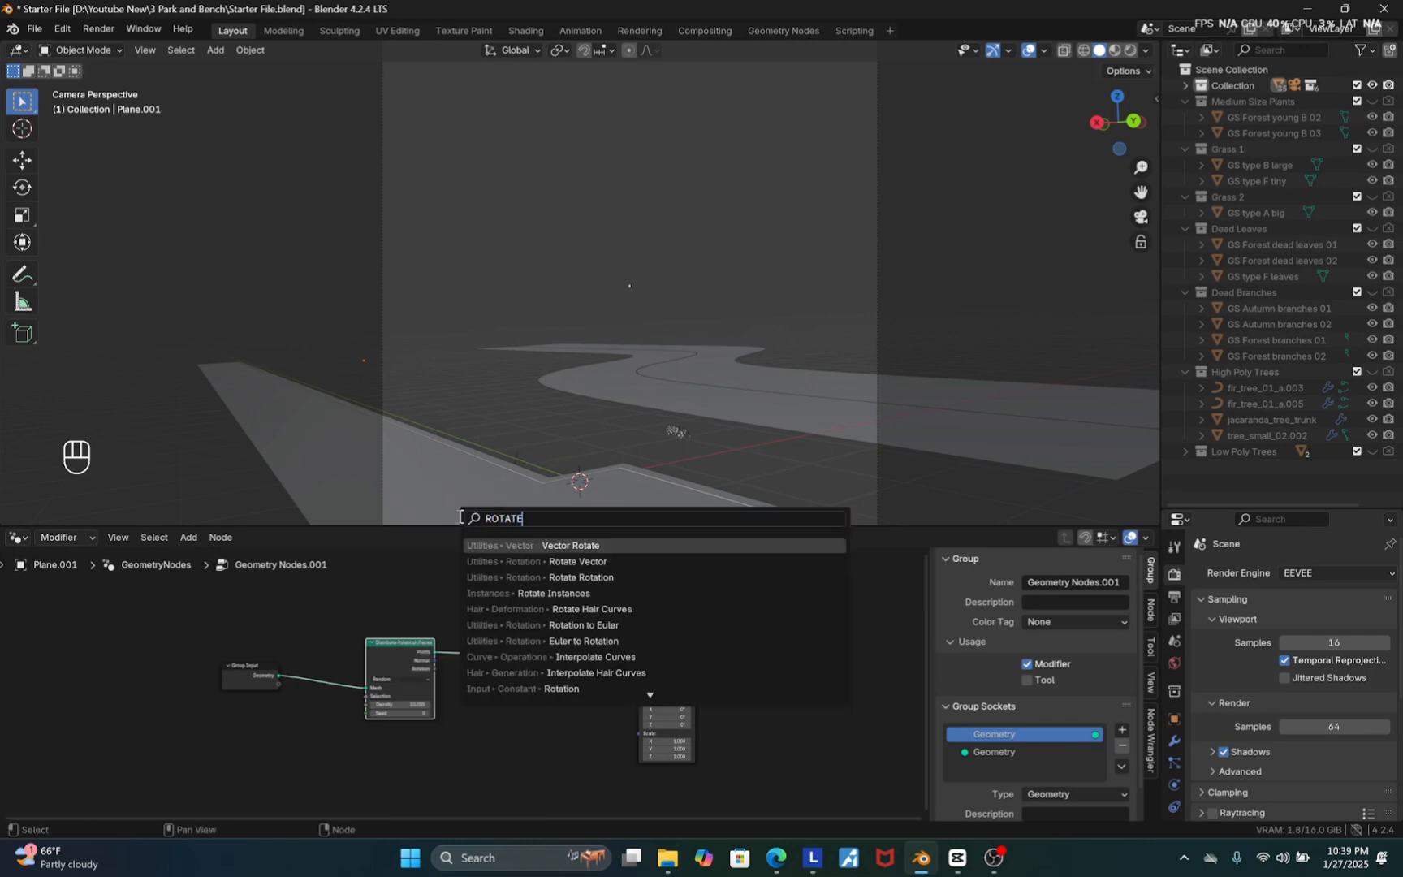
text( EULER)
click(592, 544)
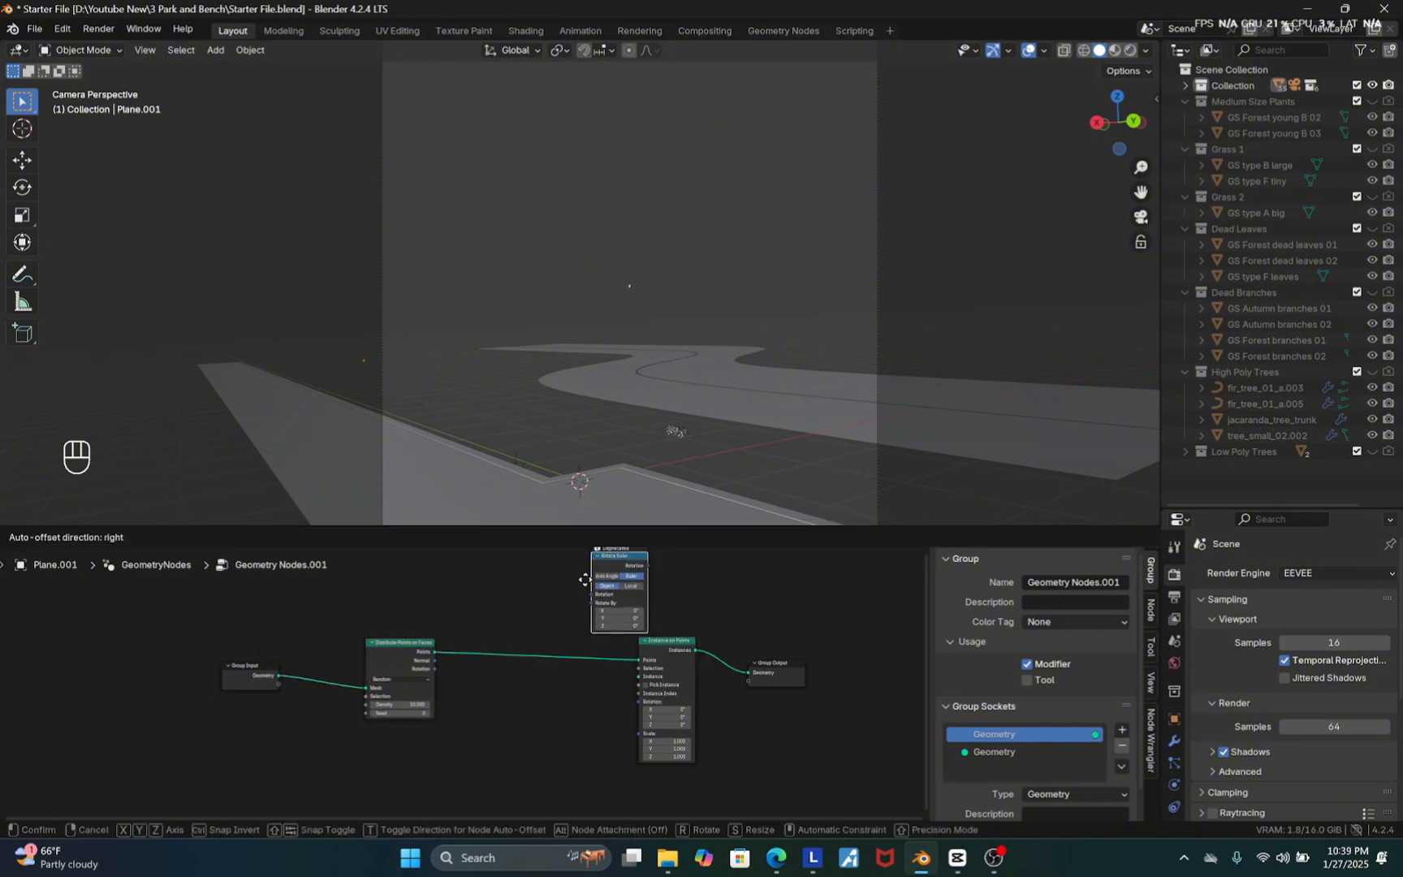
click(485, 698)
scroll(389, 623, up, 2)
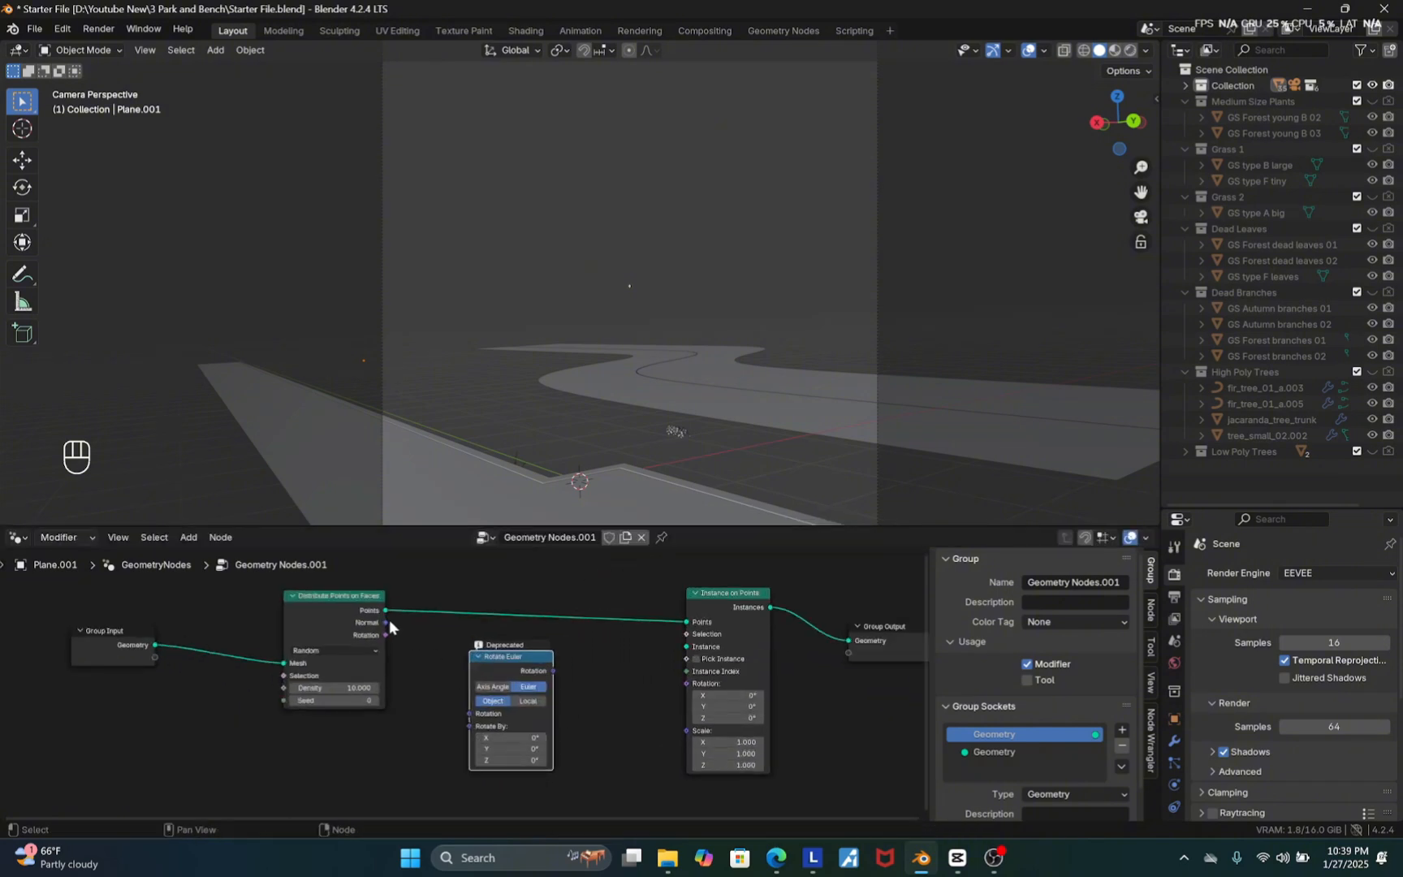
Route the distributed points' Rotation through Rotate Euler into the Instance on Points Rotation input
drag(385, 635, 471, 715)
scroll(555, 672, up, 1)
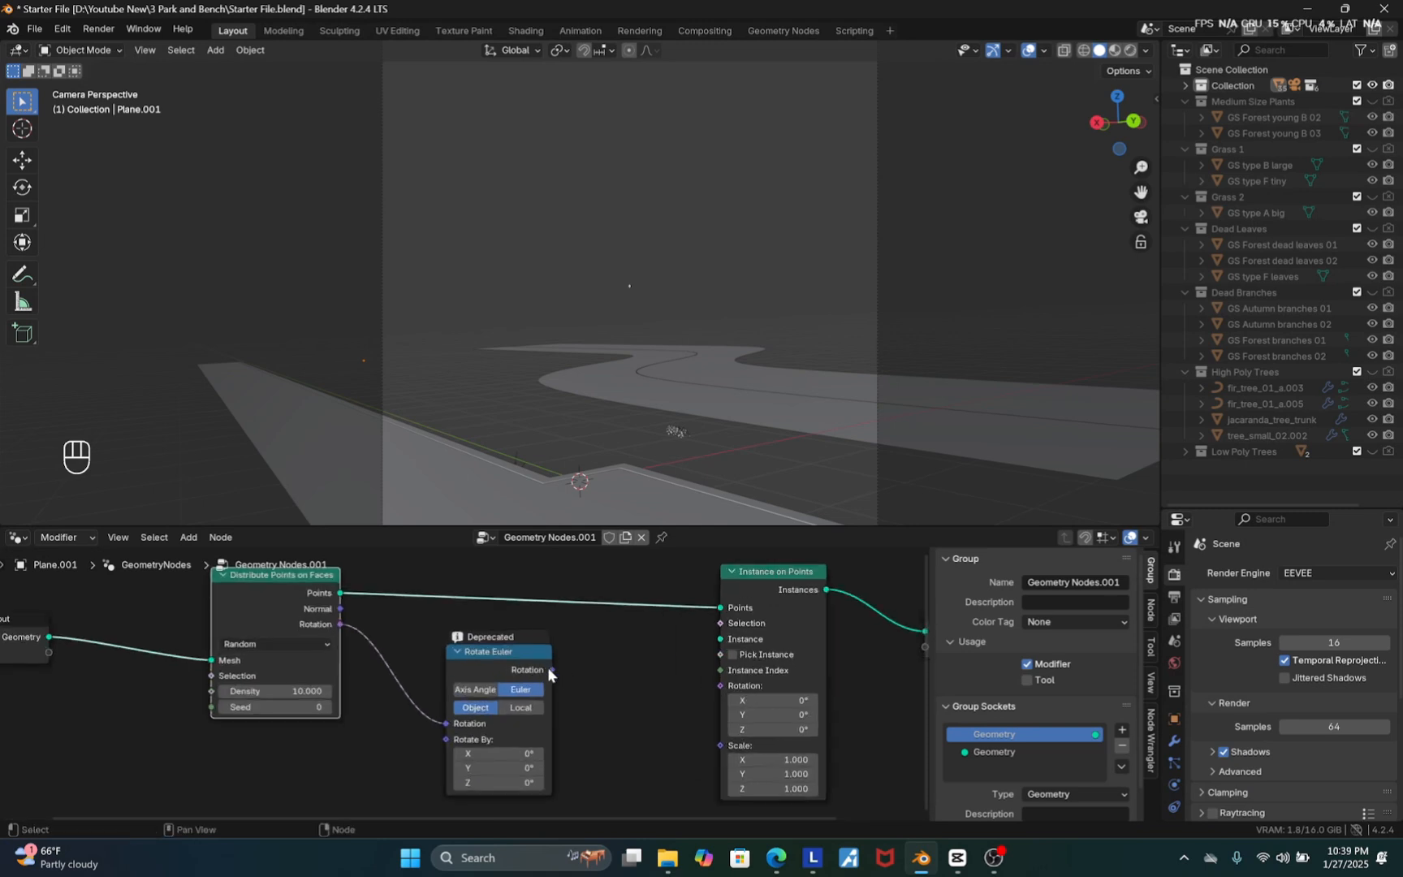
drag(551, 670, 721, 686)
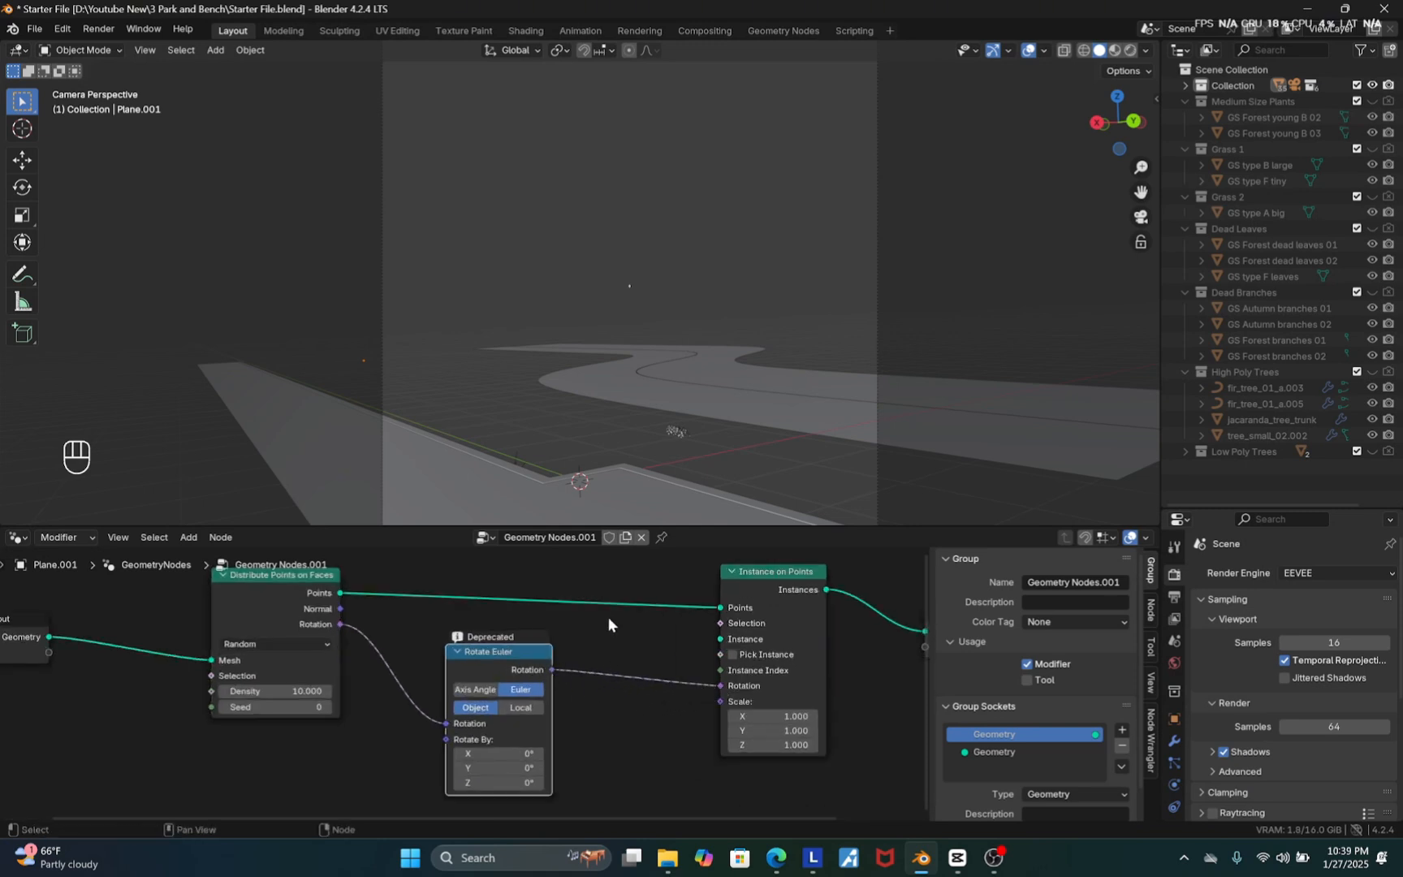
Add a Random Value node below the Distribute Points on Faces node
scroll(608, 613, down, 2)
scroll(460, 667, down, 1)
scroll(396, 690, up, 1)
key(shift+a)
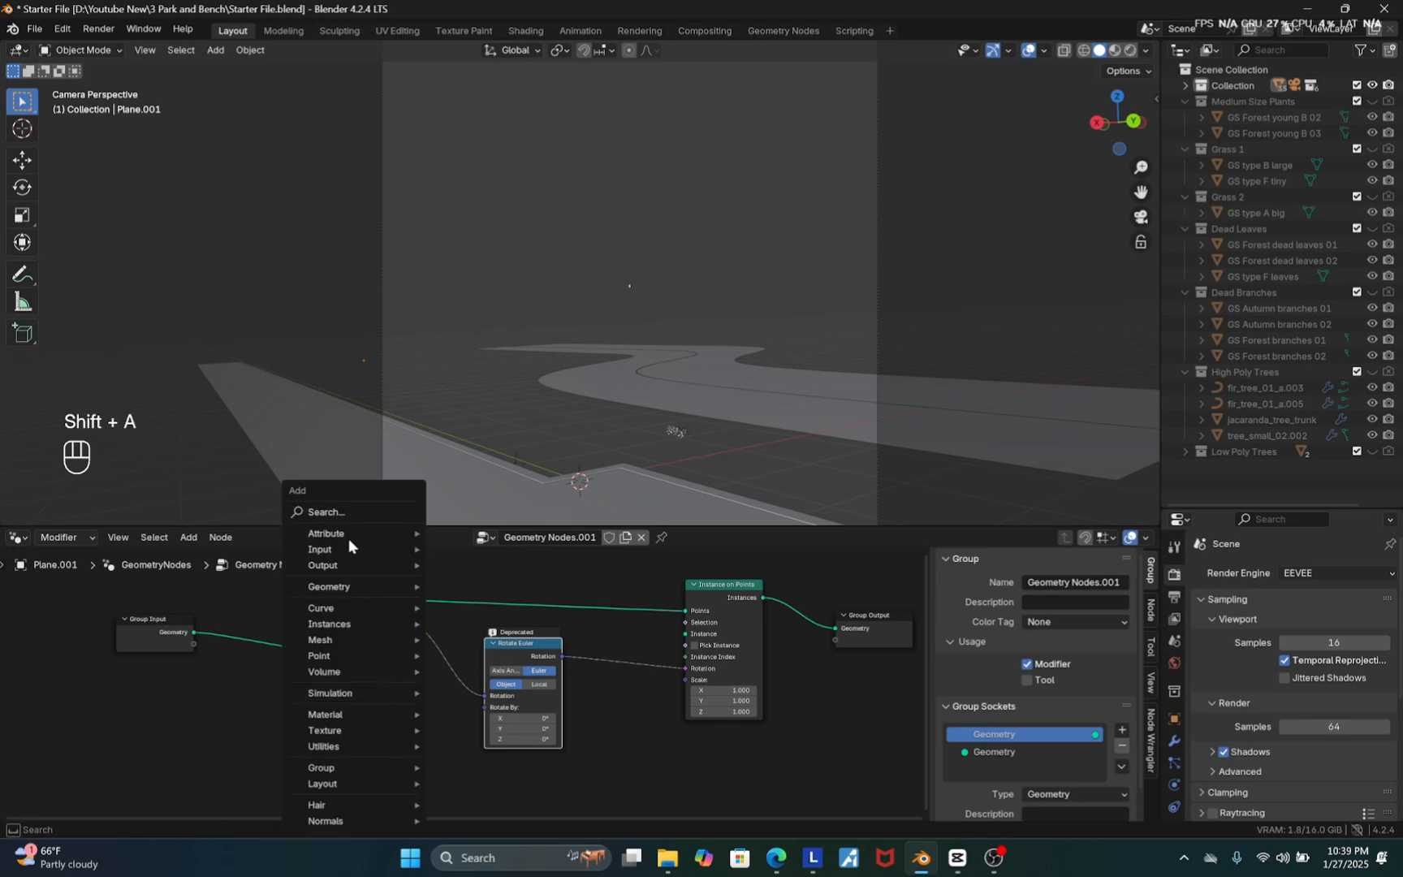
click(340, 513)
text(RAN)
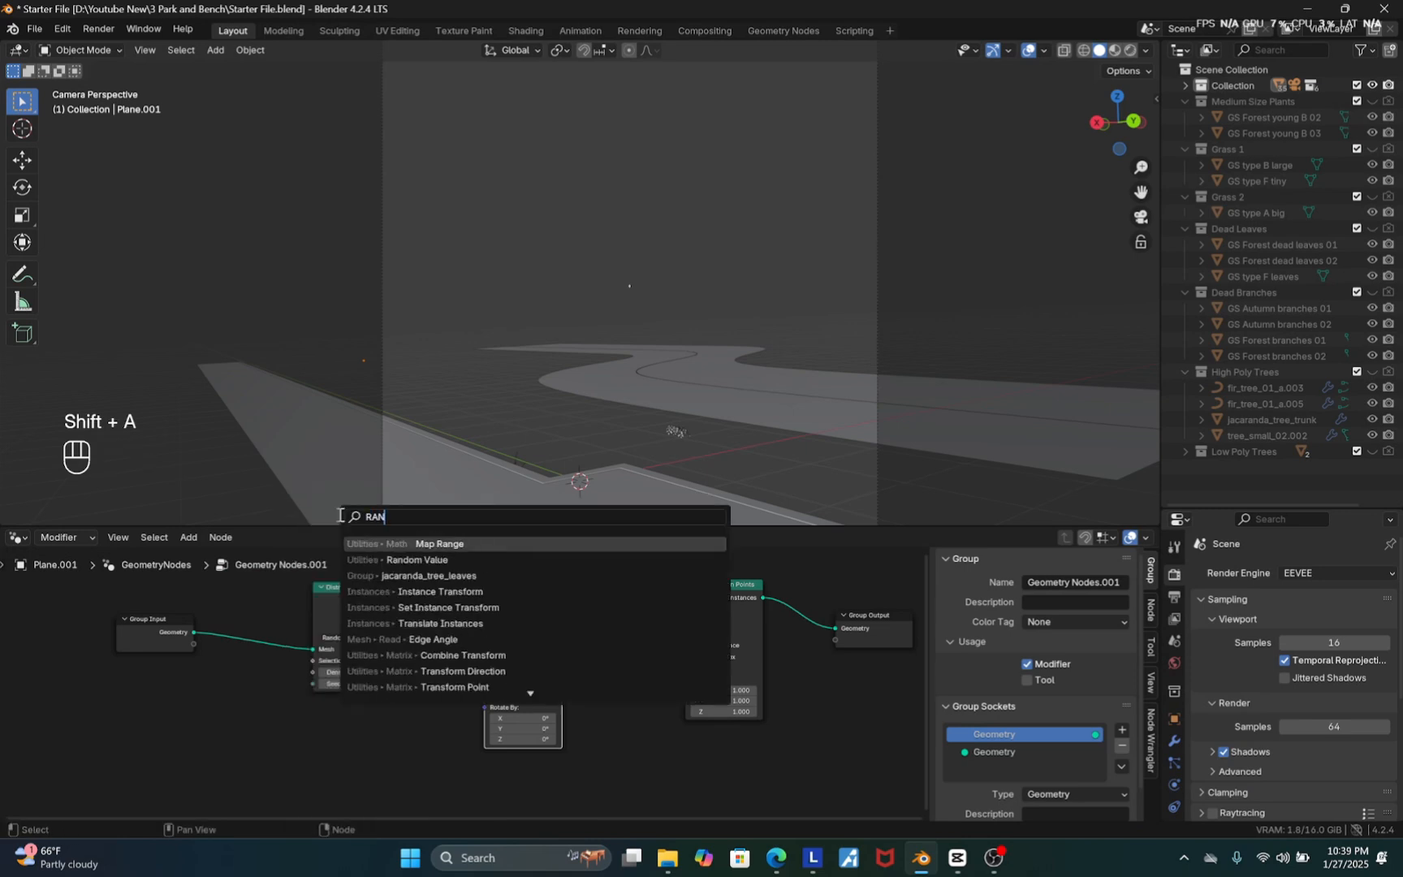
click(467, 560)
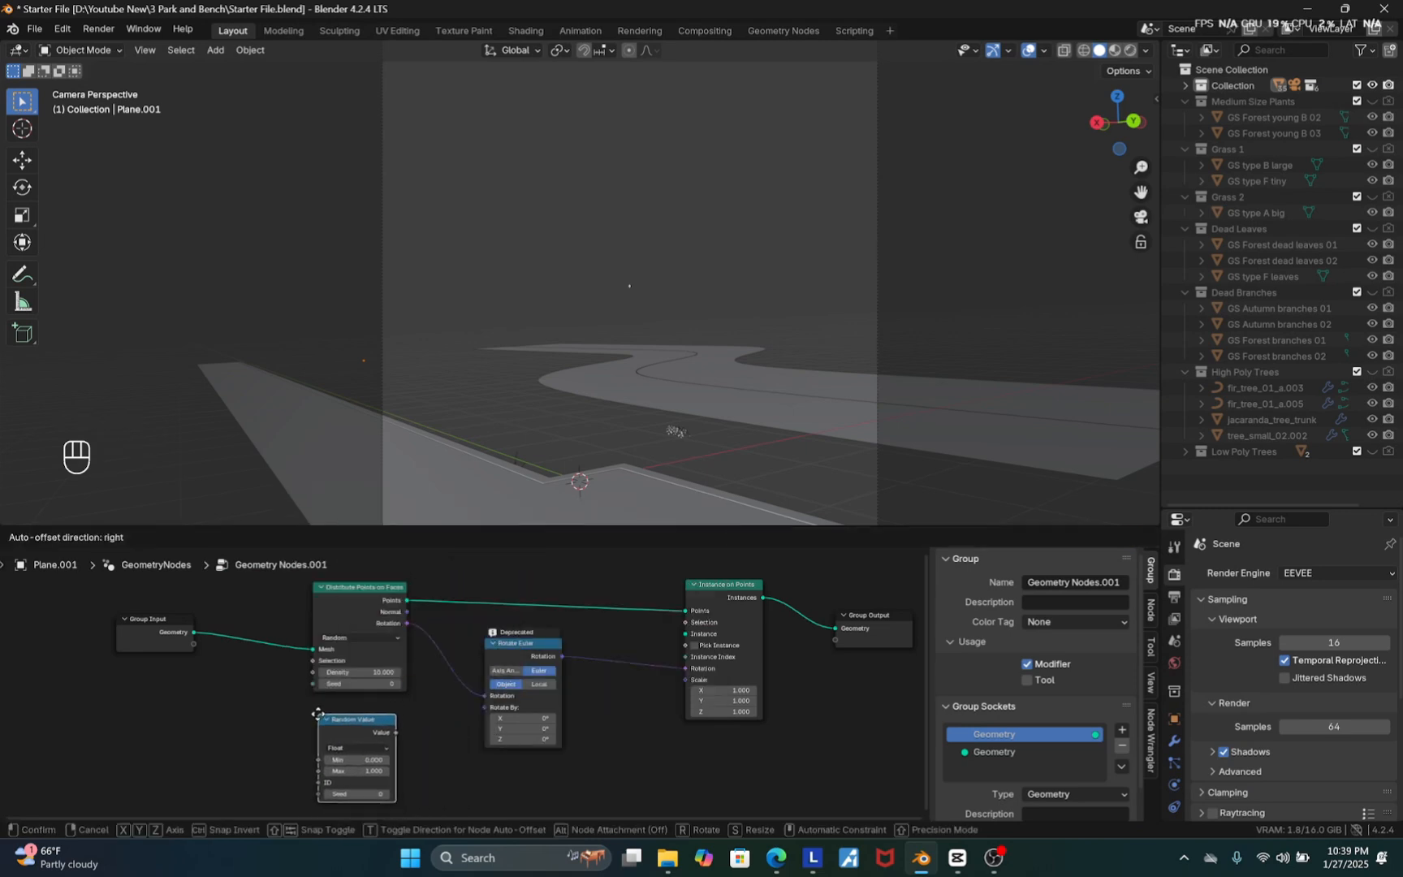
click(318, 714)
scroll(368, 745, up, 4)
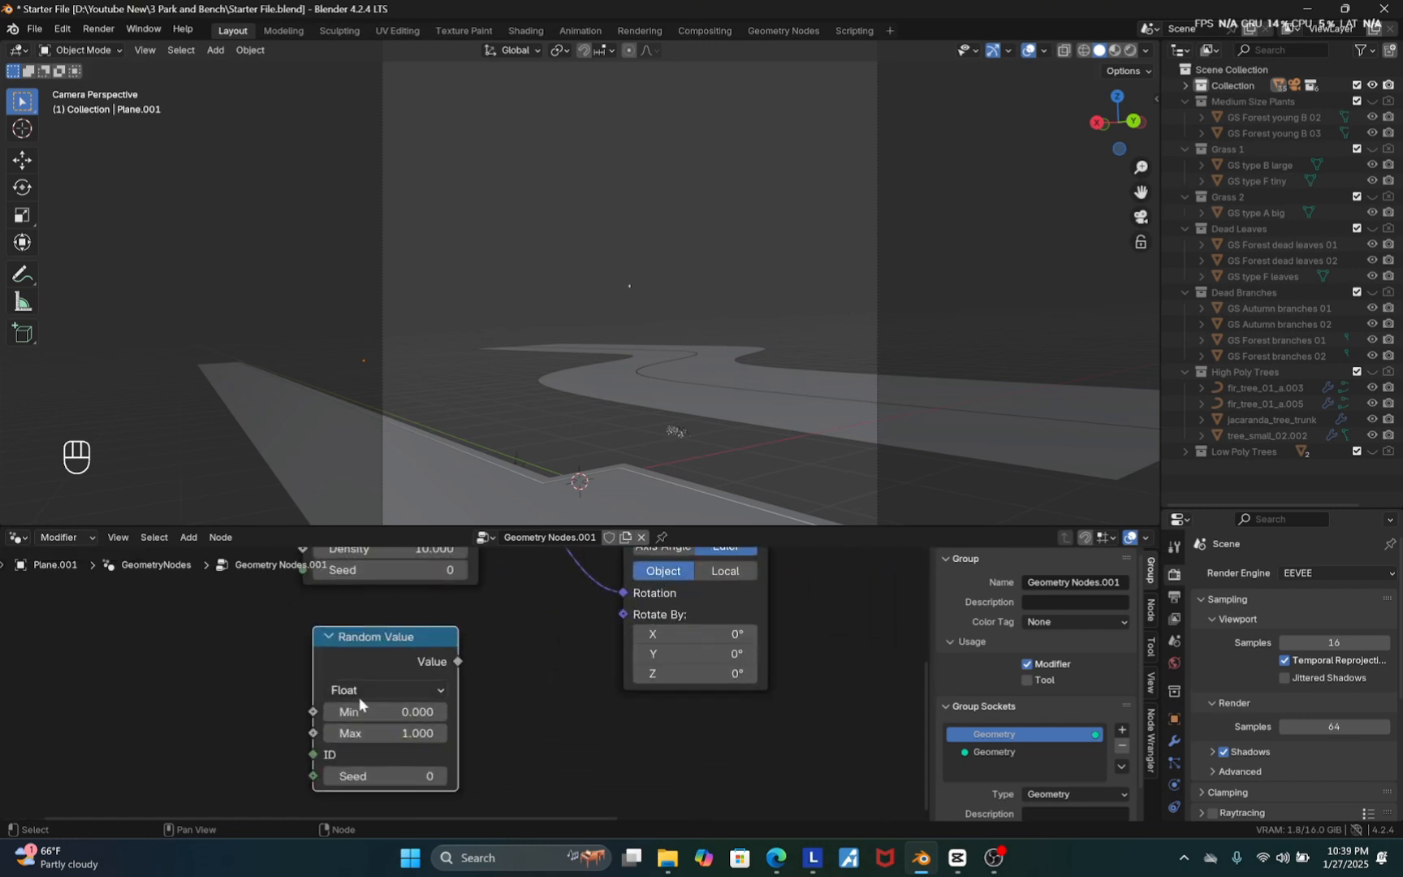
Switch the Random Value node to Vector and connect its Value to the Rotate Euler's Rotate By input
click(358, 691)
click(360, 776)
scroll(377, 673, down, 2)
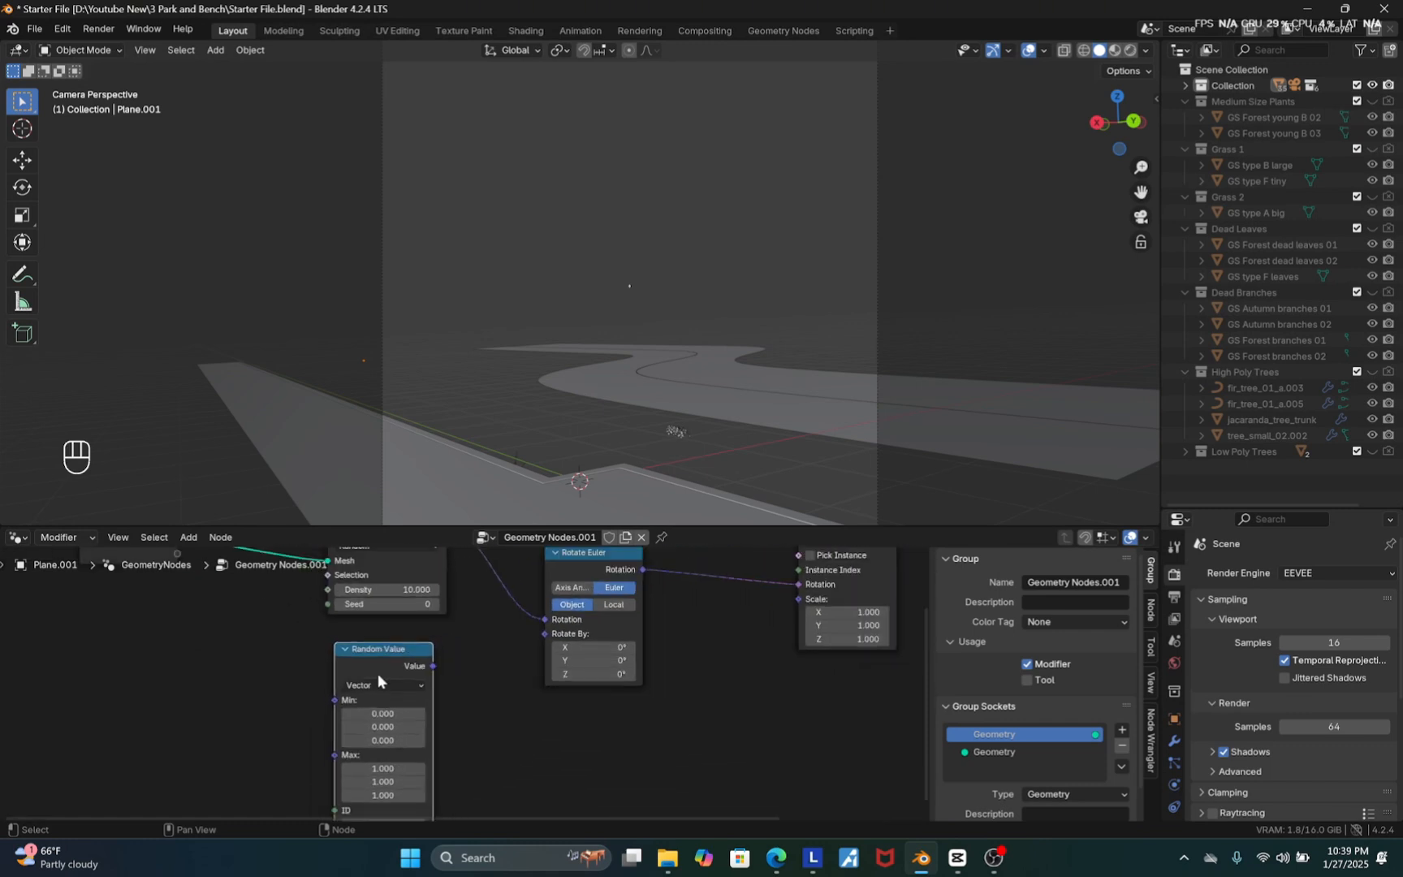
scroll(402, 670, up, 2)
drag(434, 653, 590, 604)
Set the Random Value's Max X and Y to 0, leaving only Z random
scroll(546, 586, down, 2)
scroll(439, 697, up, 3)
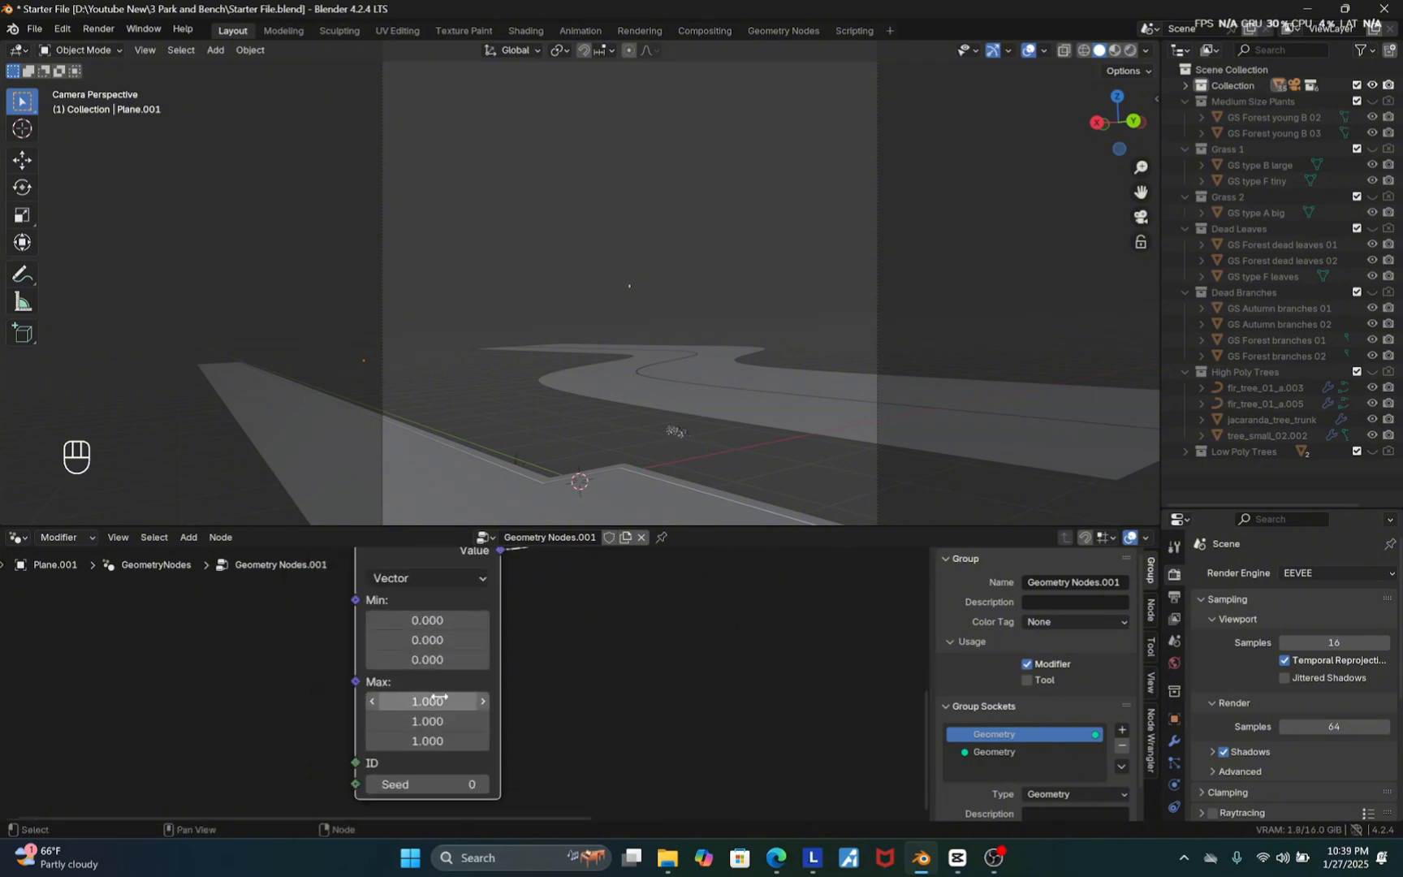
mouse_move(441, 697)
mouse_down()
mouse_move(439, 741)
mouse_move(441, 721)
mouse_up()
text(0)
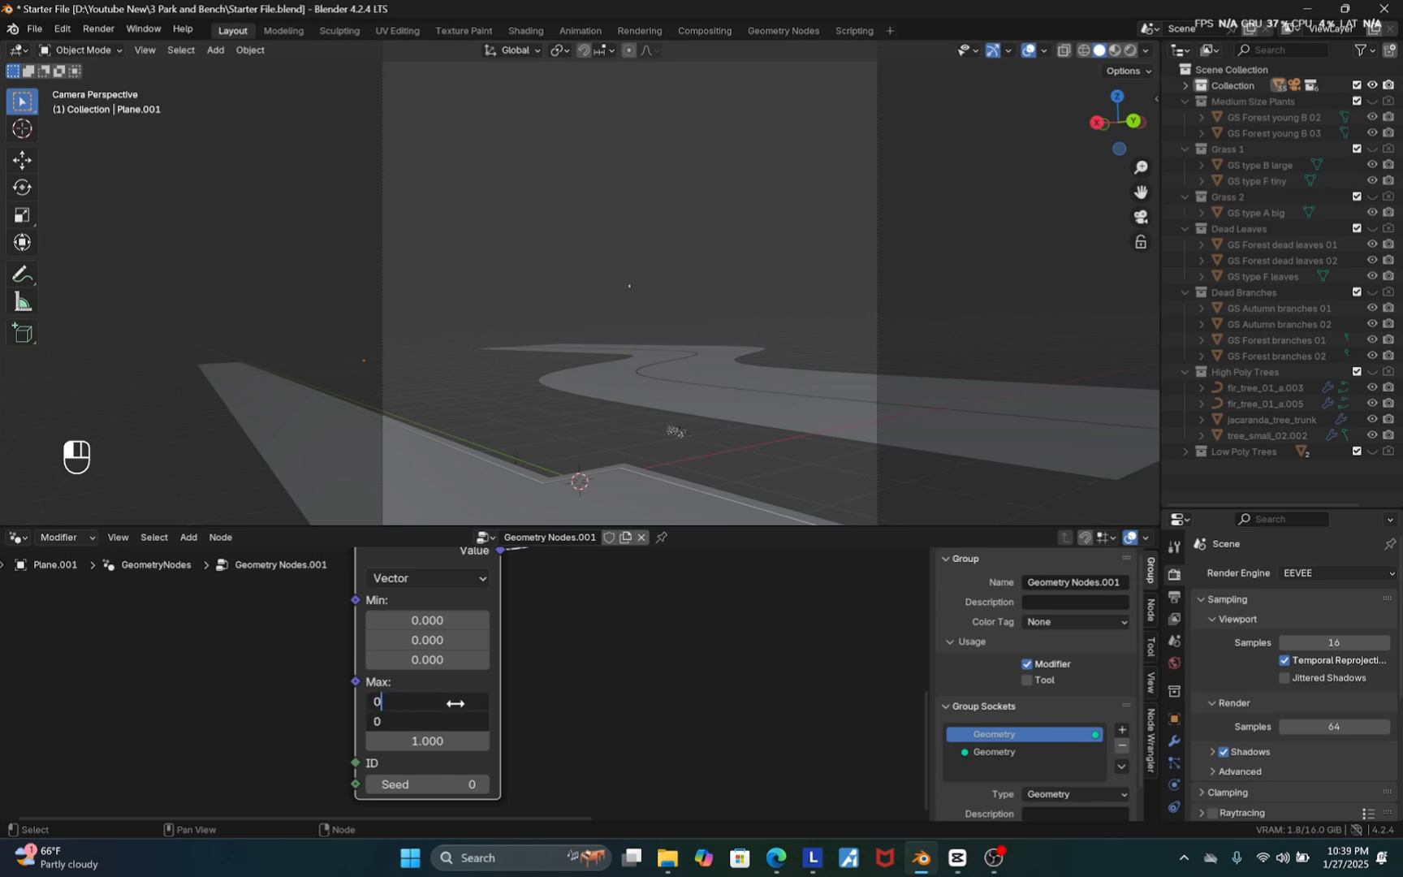
key(Return)
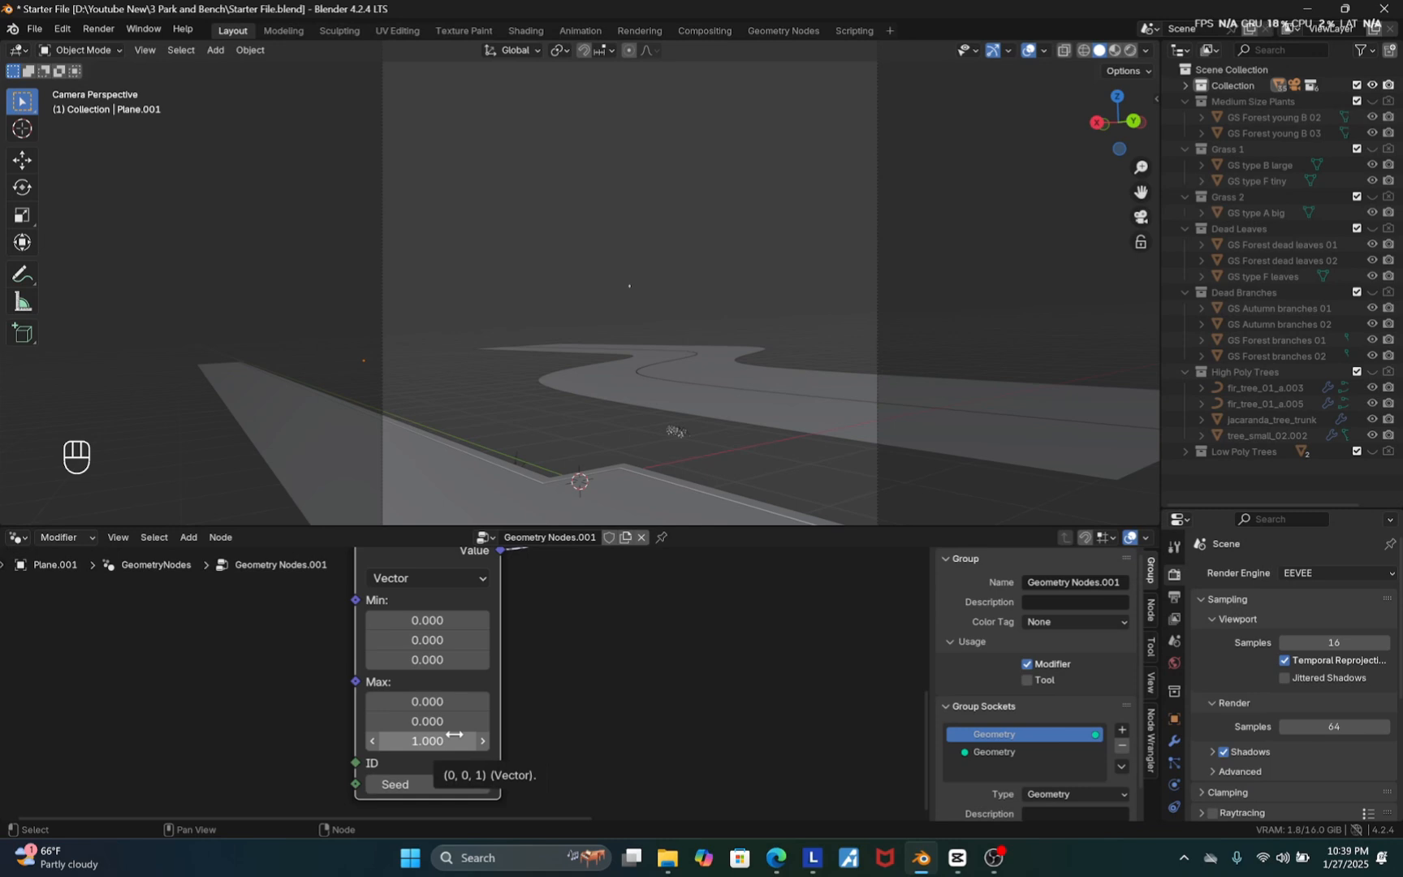
Add a Noise Texture node and connect its Fac output to the Instance on Points Scale input
scroll(453, 735, down, 6)
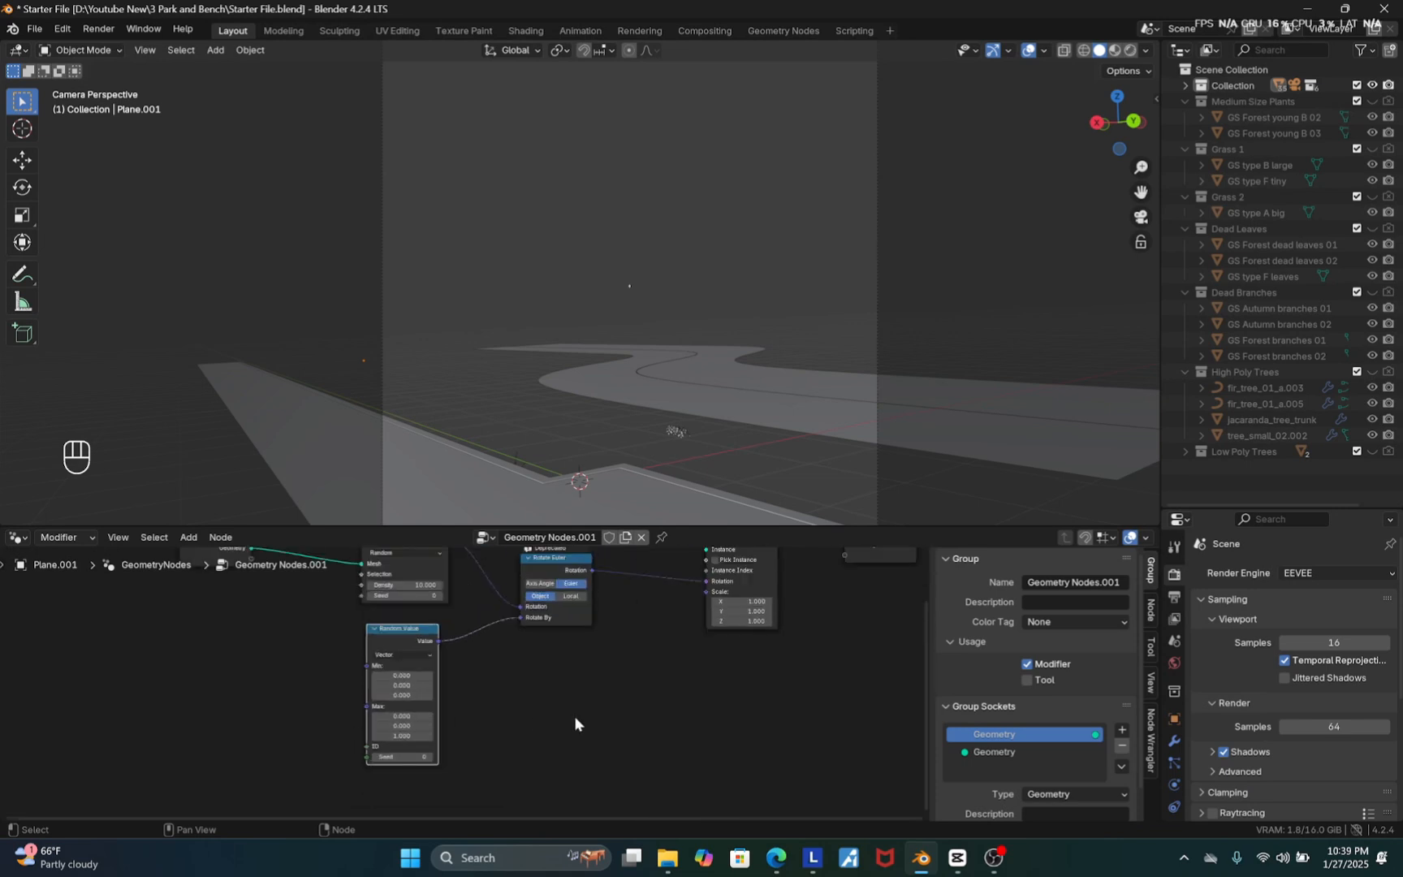
drag(520, 604, 495, 594)
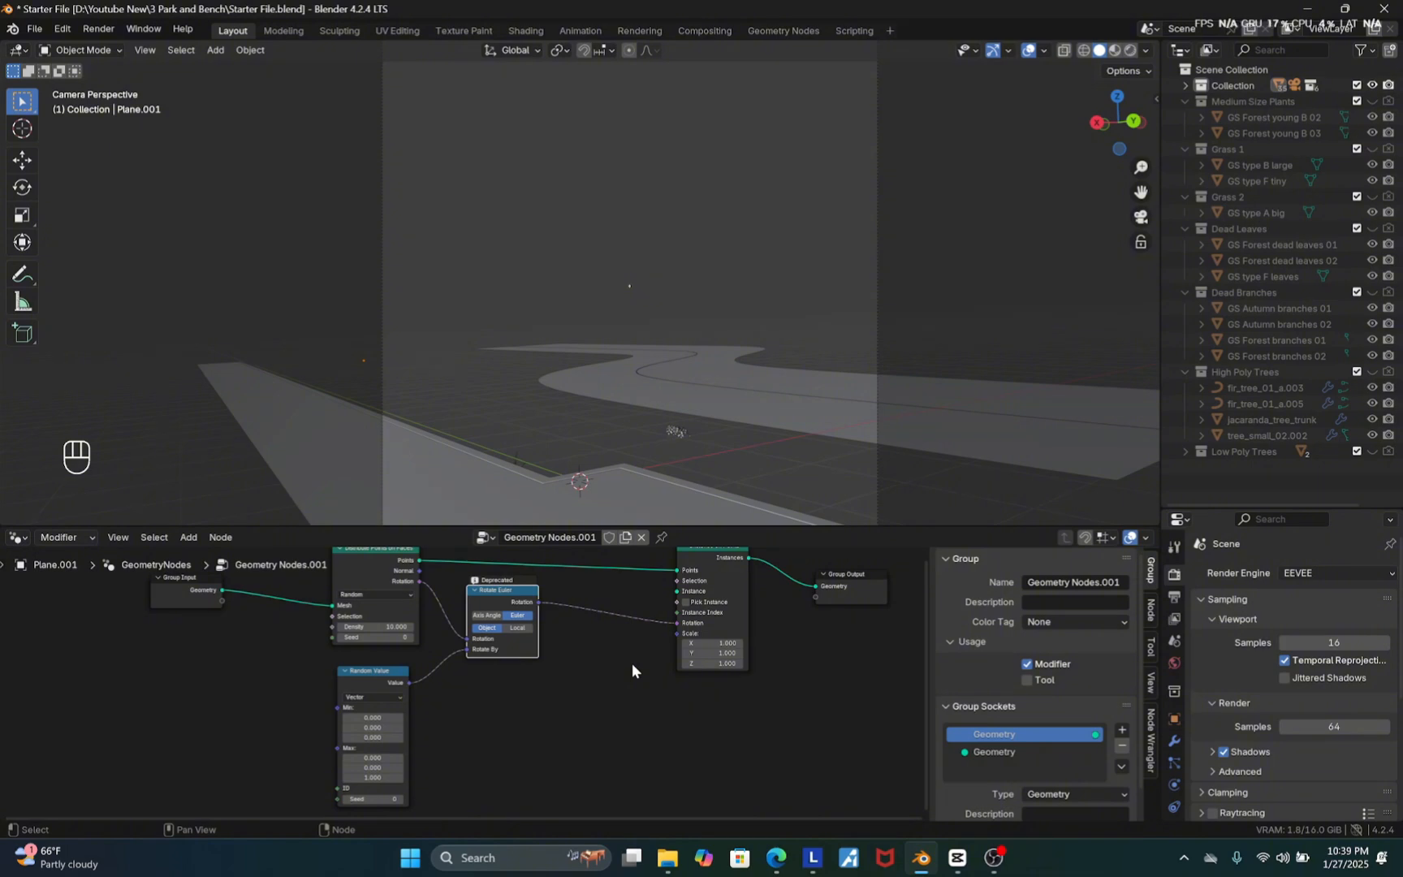
key(shift+a)
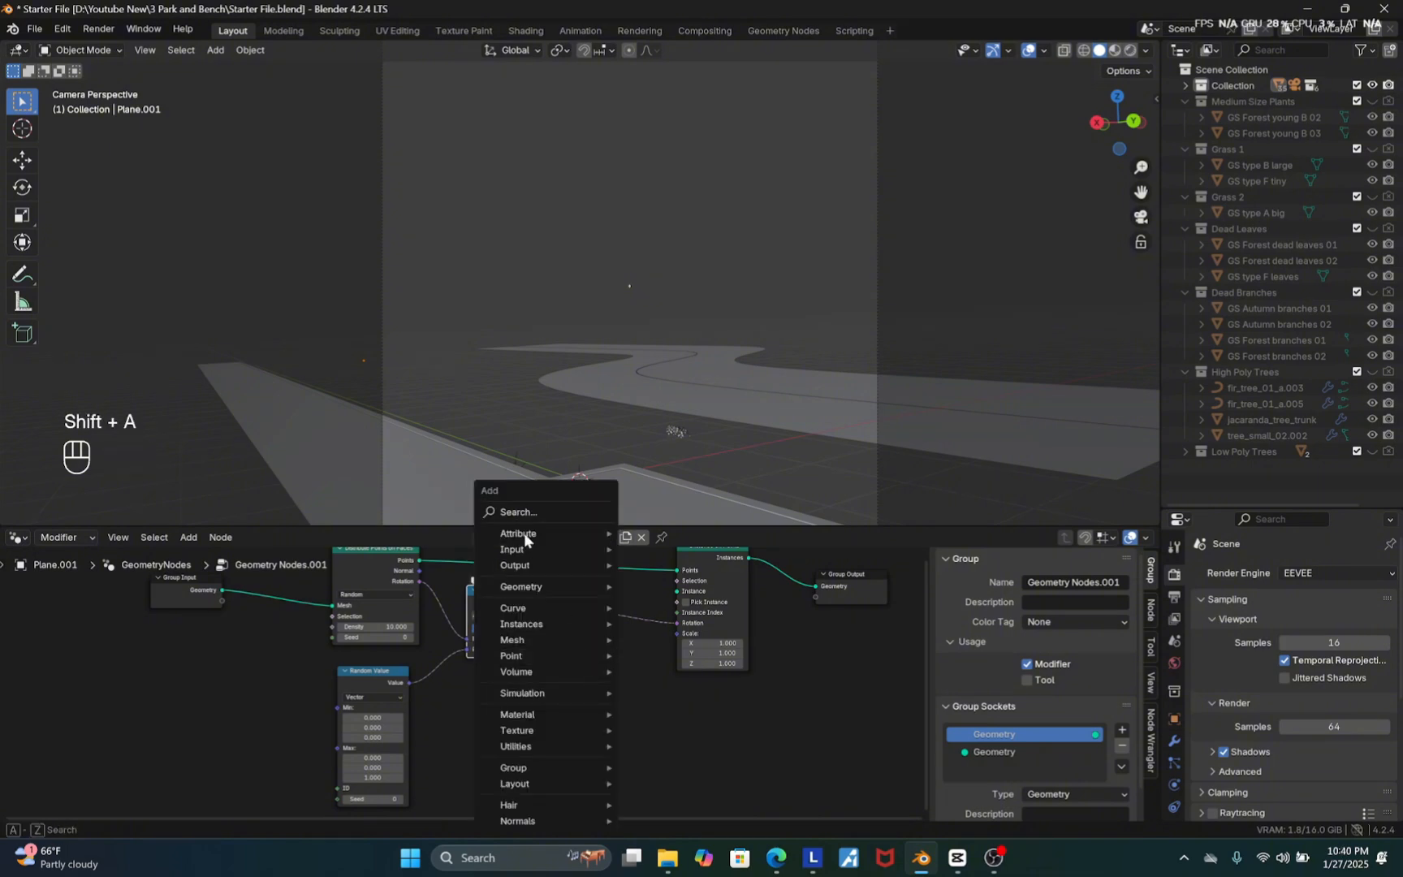
click(520, 512)
text(Nois)
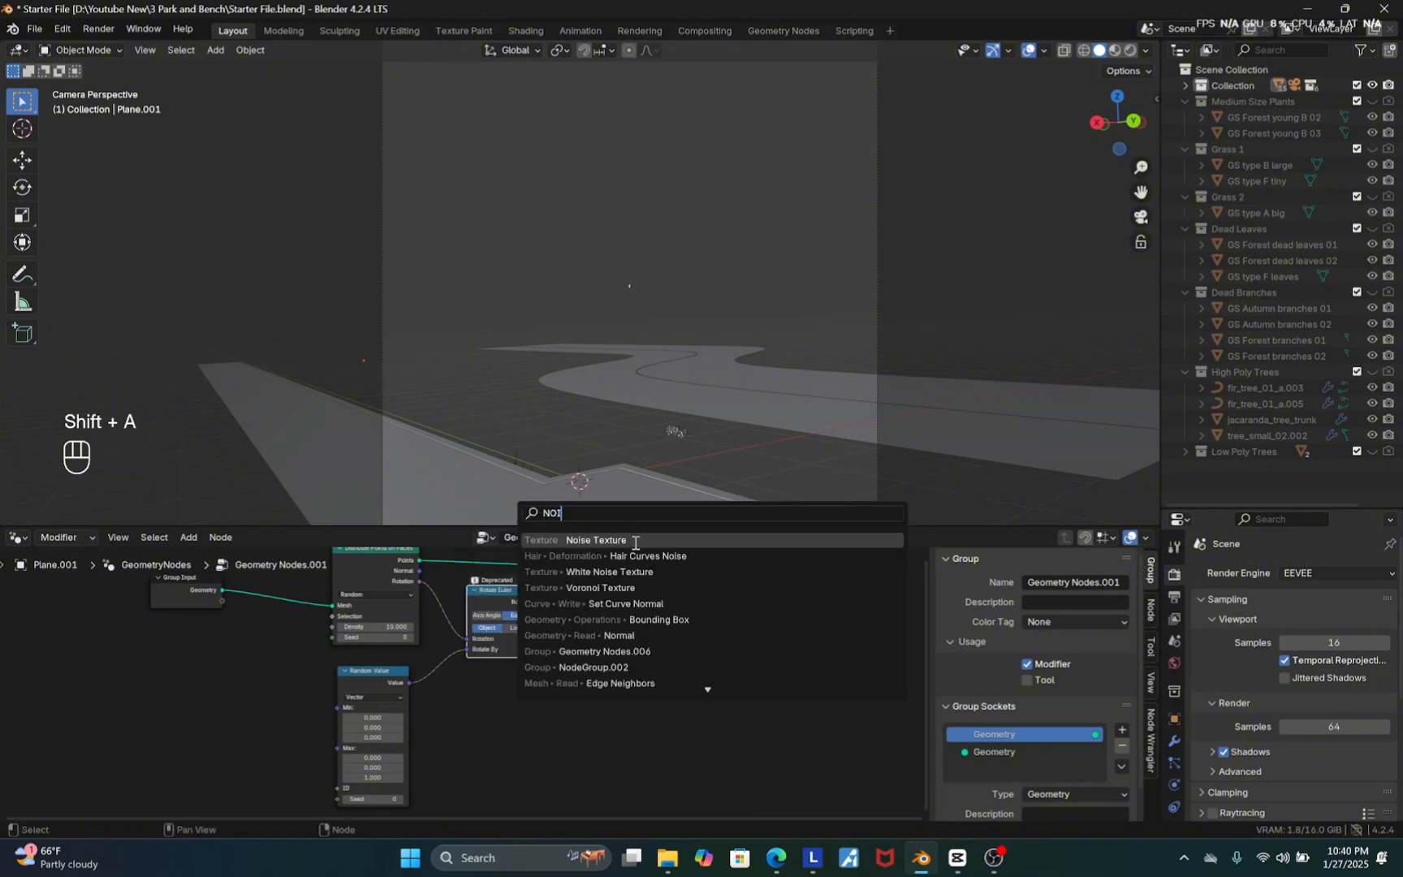
key(Return)
click(464, 679)
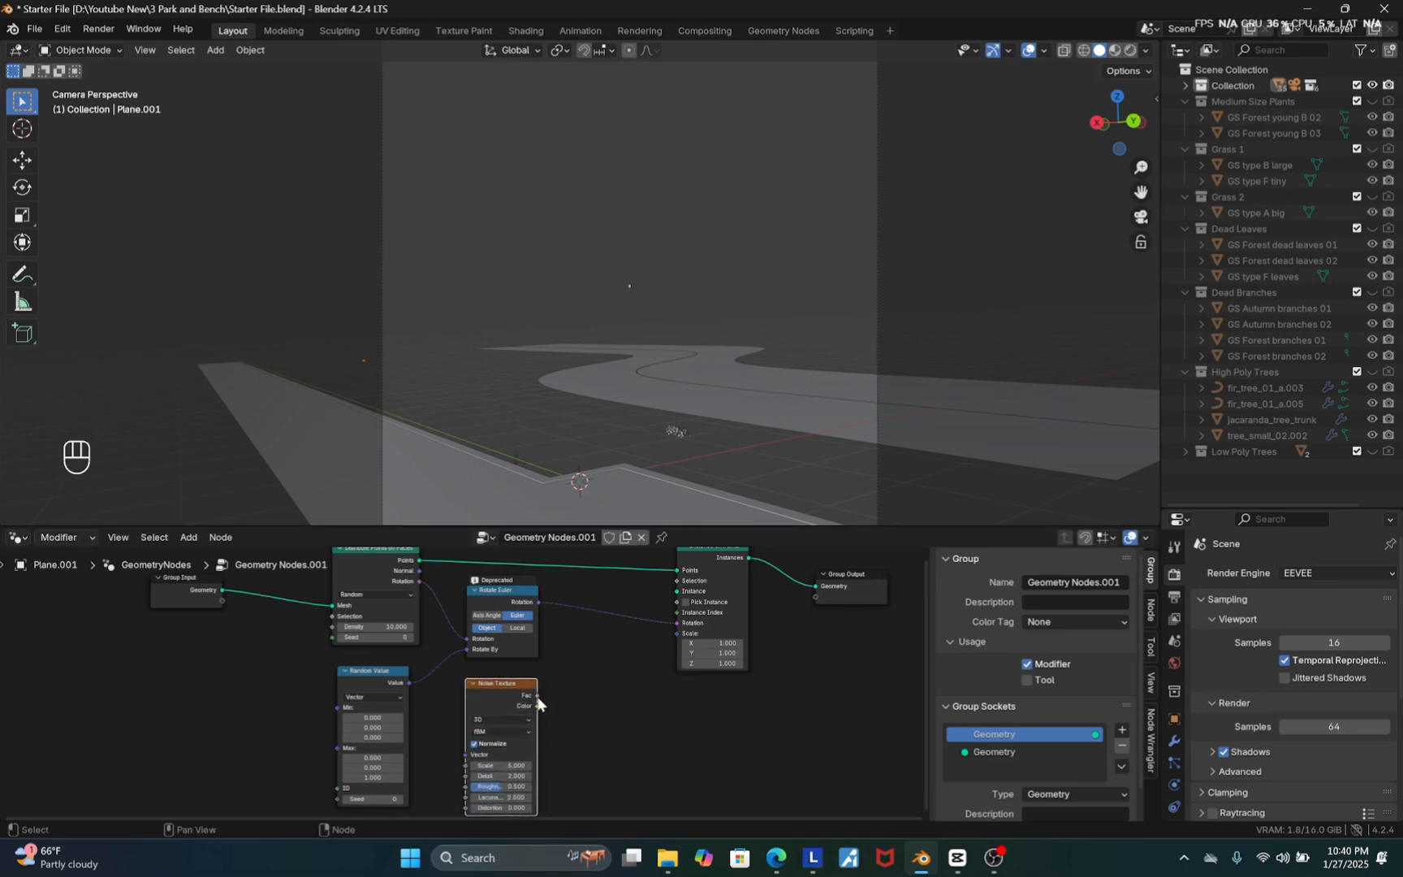
drag(537, 695, 569, 690)
drag(673, 640, 677, 636)
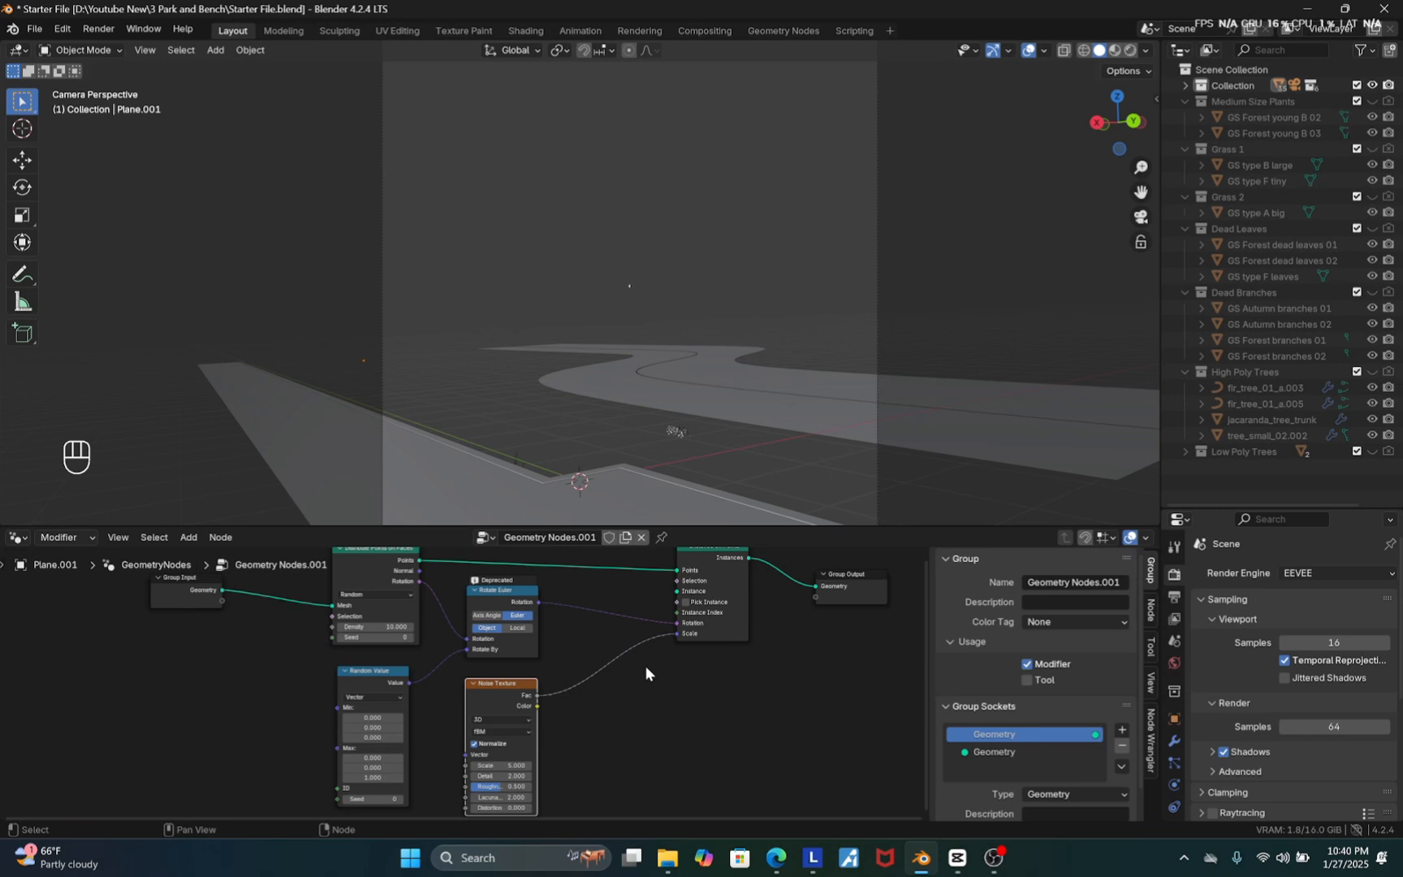
Insert a Color Ramp node on the link between the Noise Texture Fac and the Scale input
key(shift+a)
click(579, 513)
text(colo)
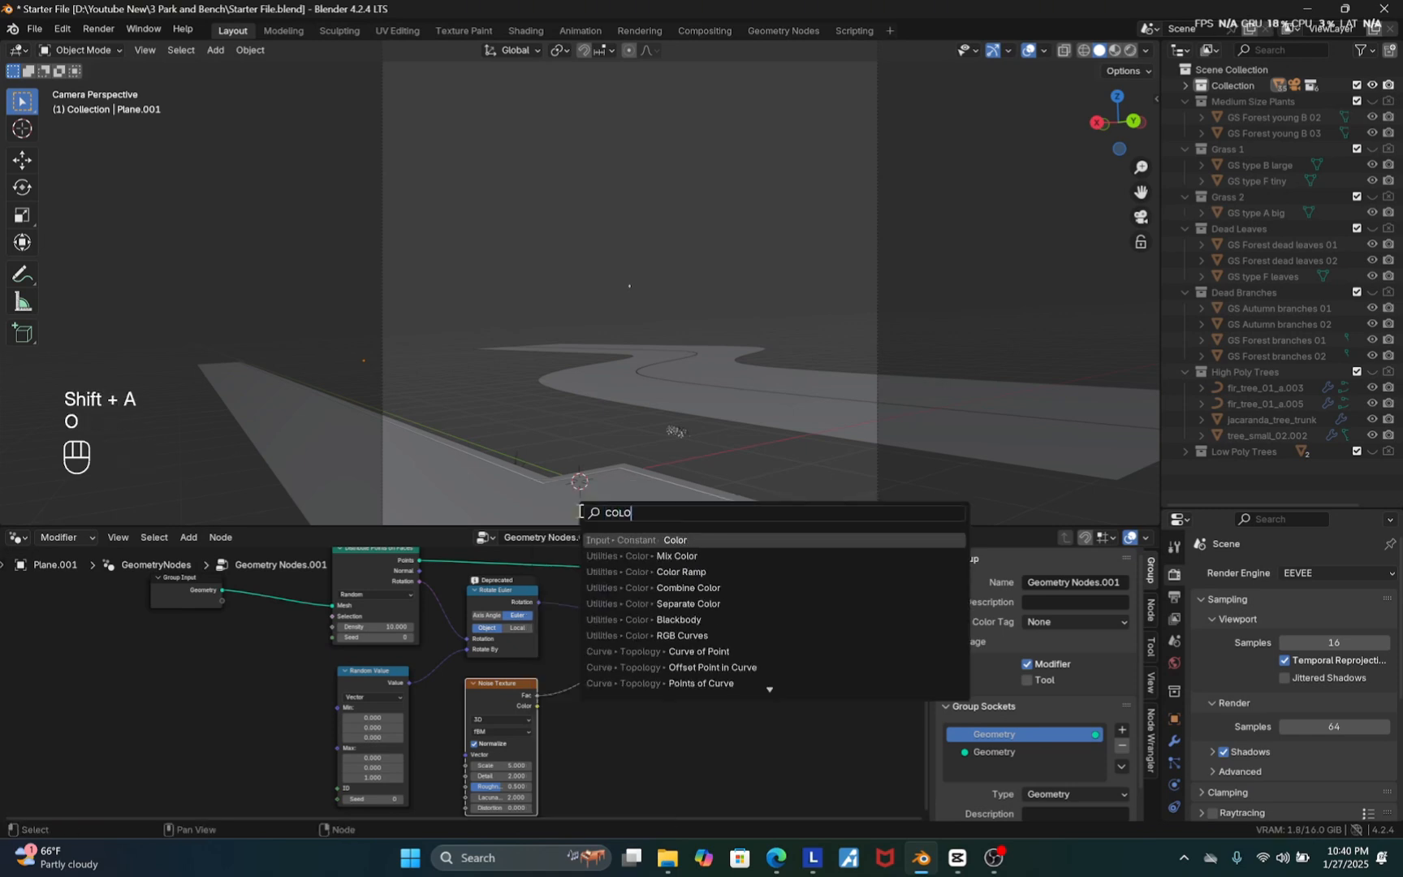
click(674, 565)
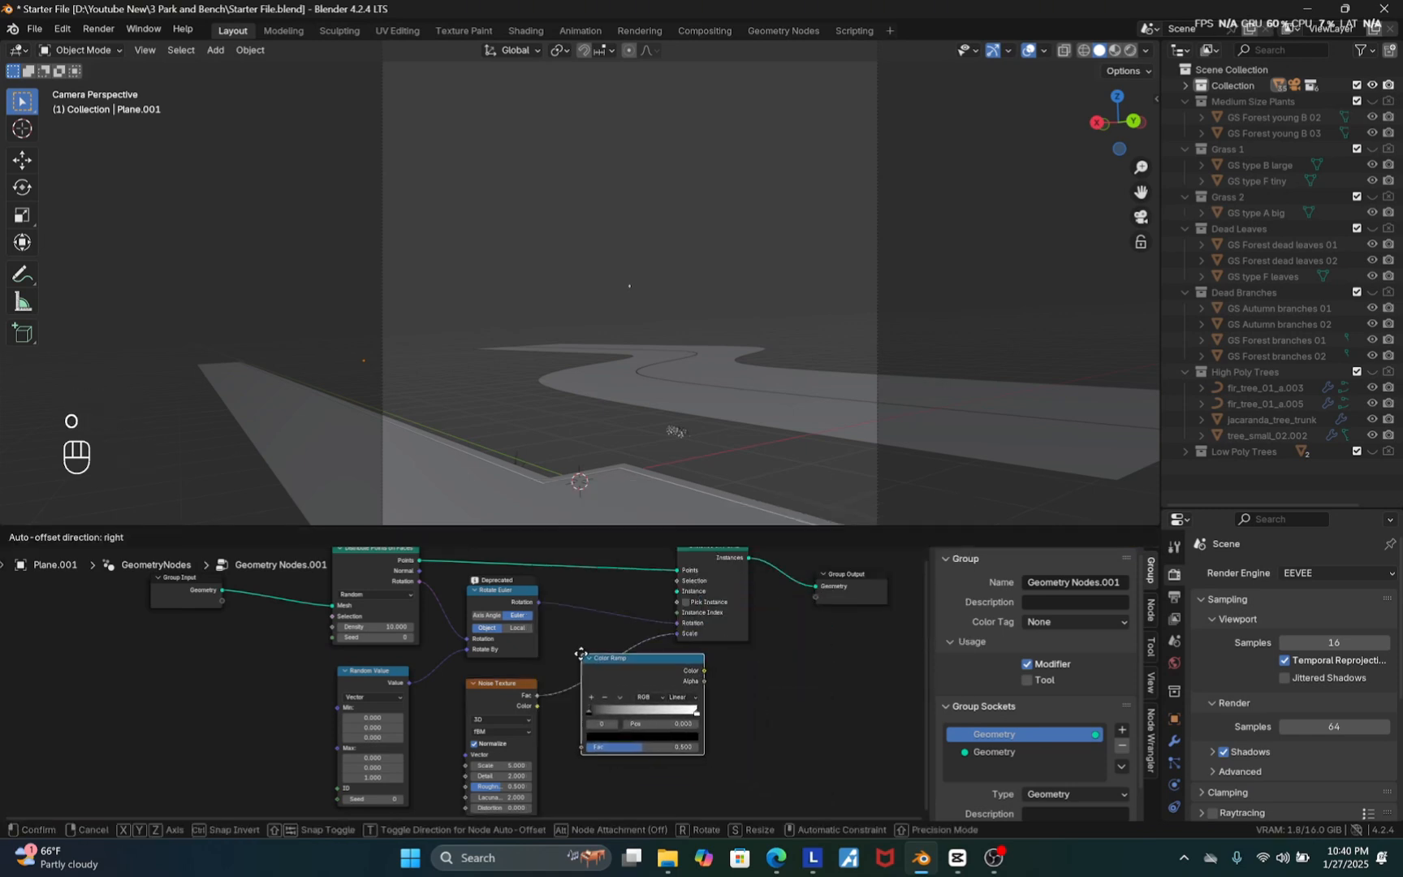
click(585, 673)
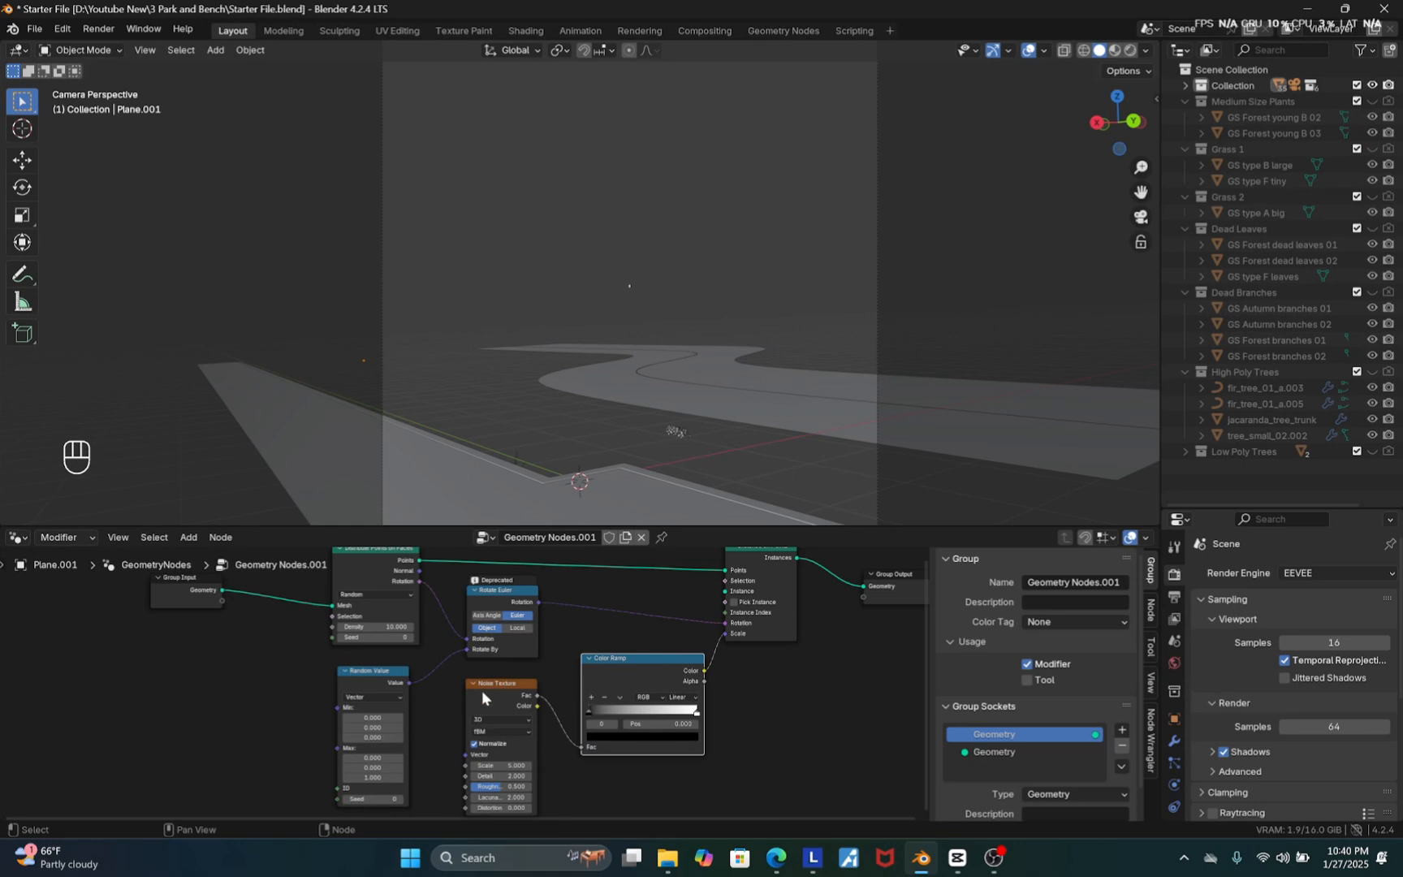
drag(481, 691, 494, 683)
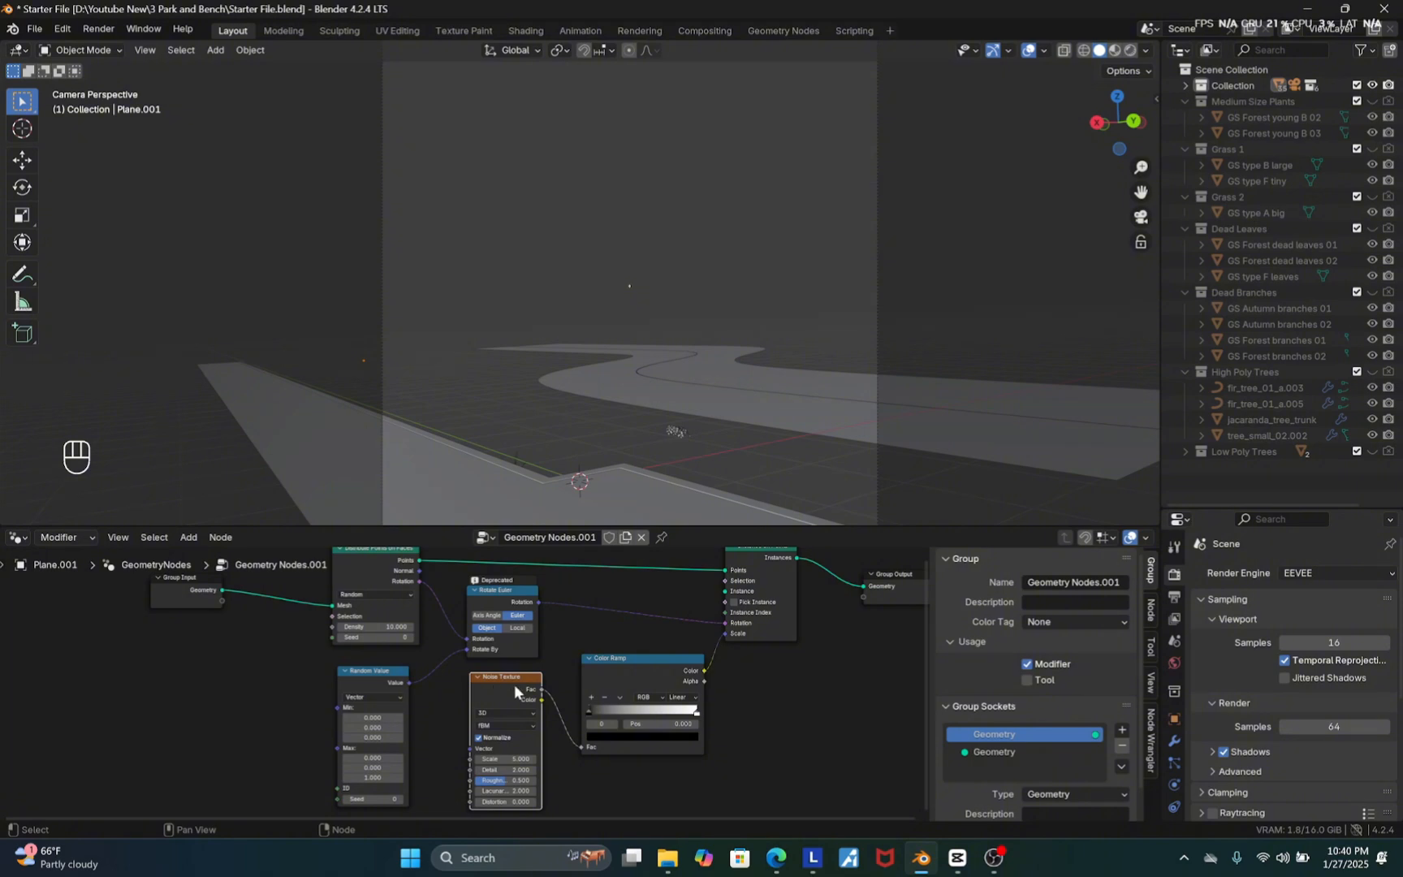
scroll(528, 686, down, 2)
scroll(626, 600, up, 2)
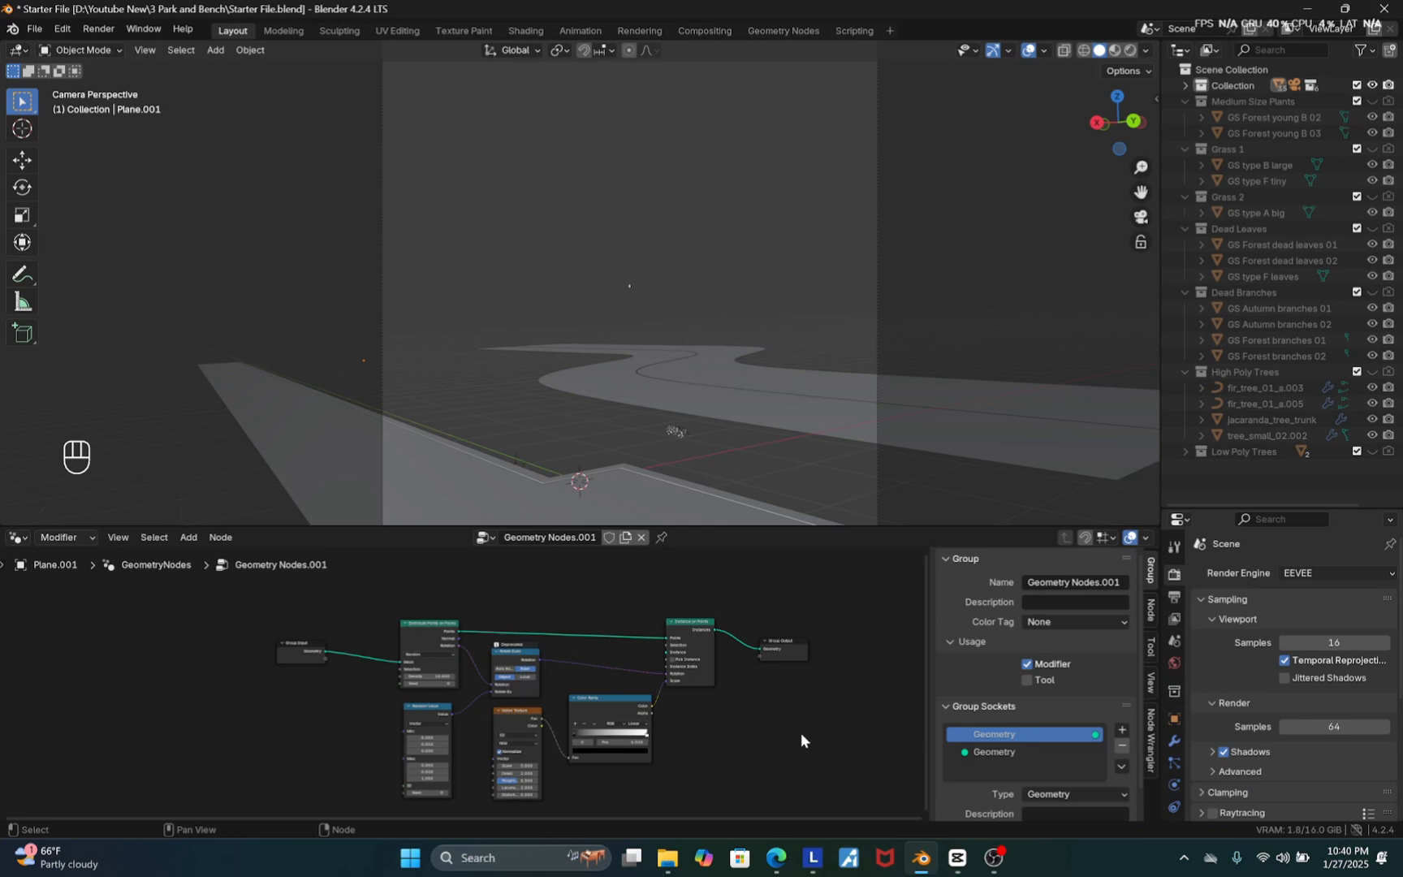
Bring the Grass 1 collection into the node tree and connect its Instances to the Instance on Points Instance input
click(1230, 149)
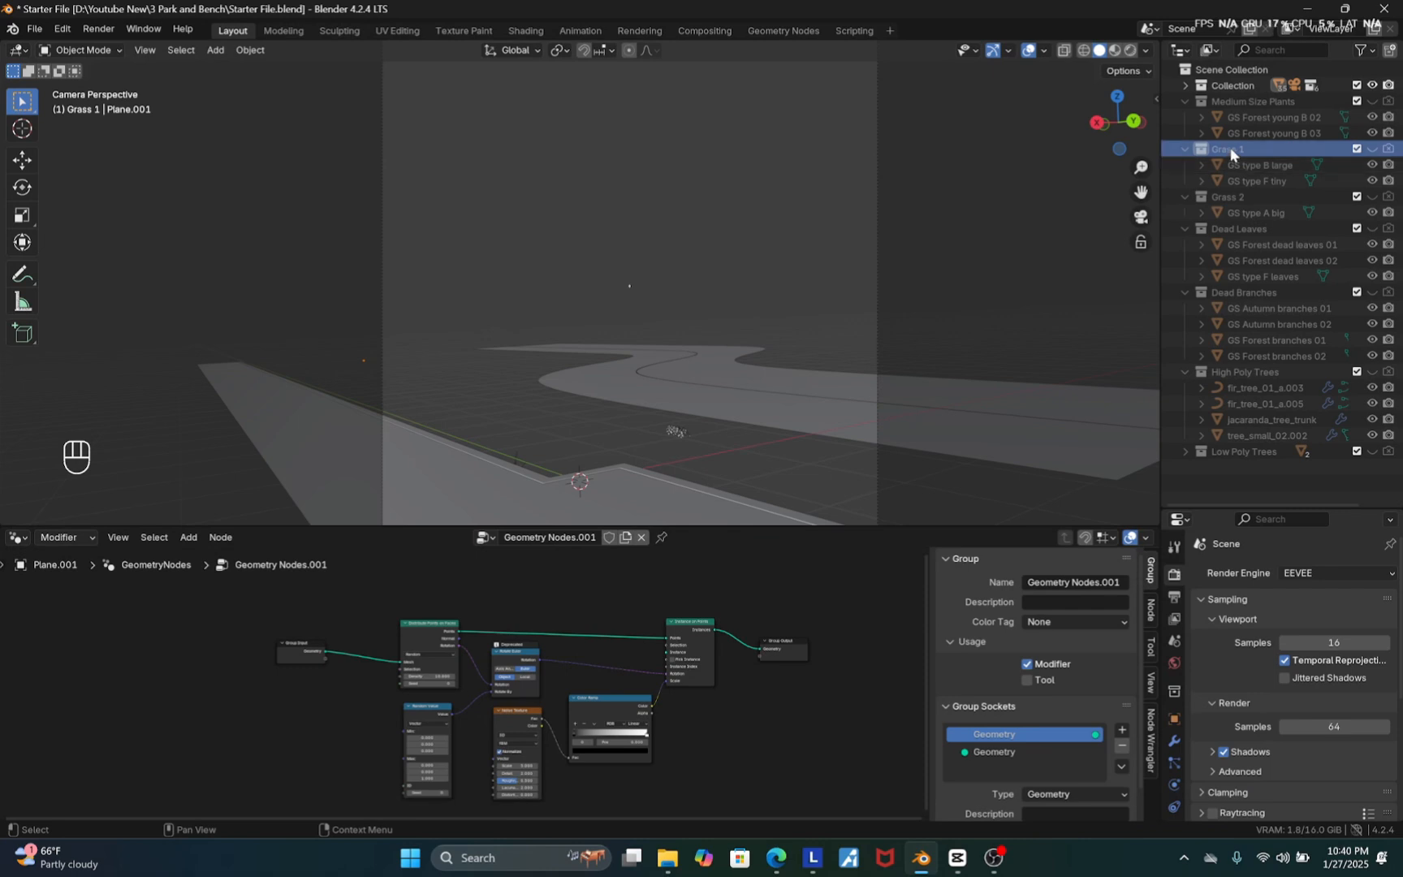
drag(1234, 149, 560, 597)
scroll(560, 597, up, 3)
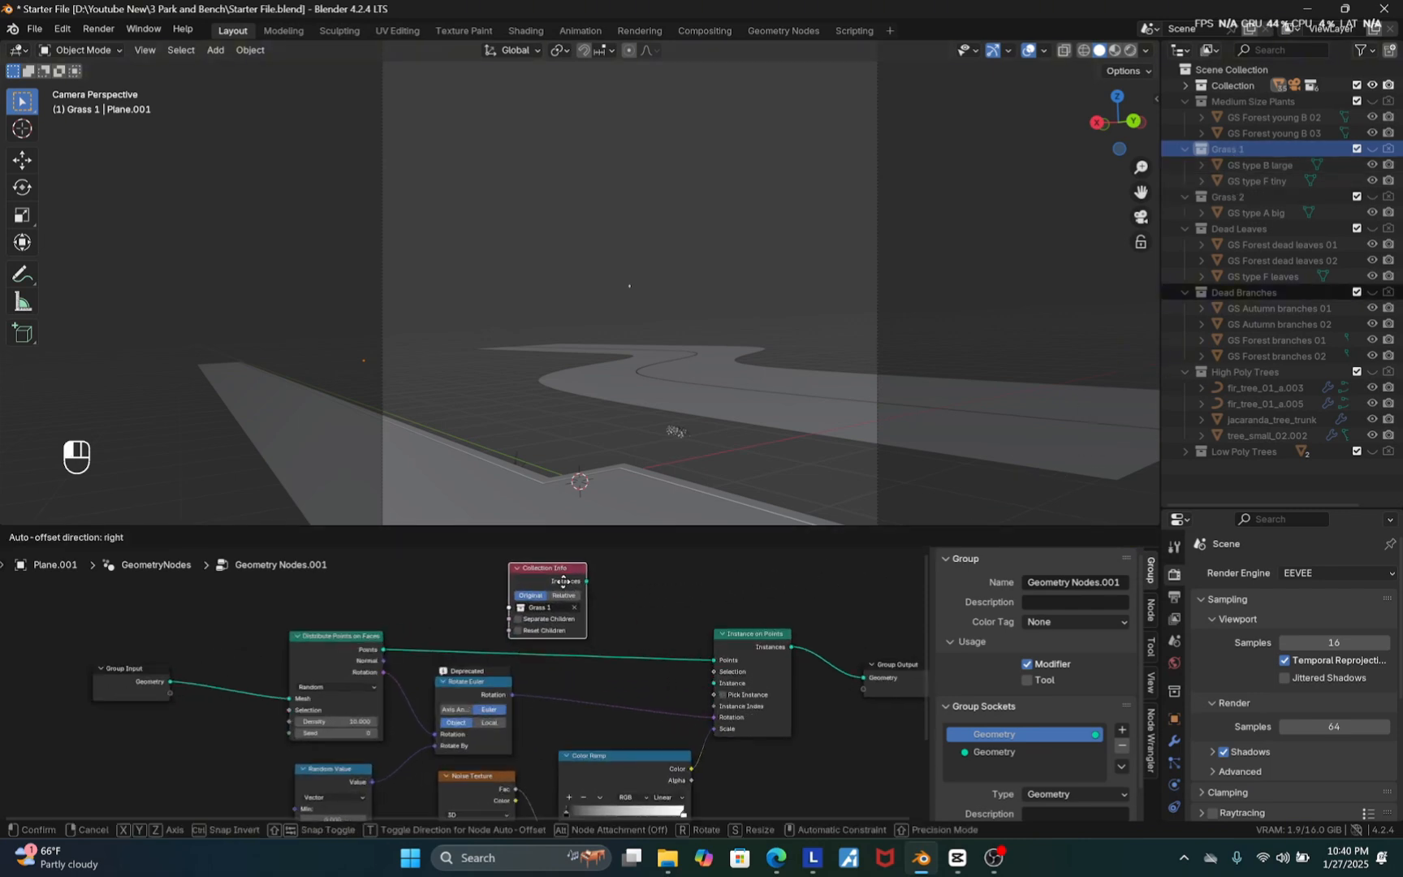
drag(584, 580, 727, 701)
Enable Separate Children and Reset Children on the Collection Info node
scroll(587, 461, up, 5)
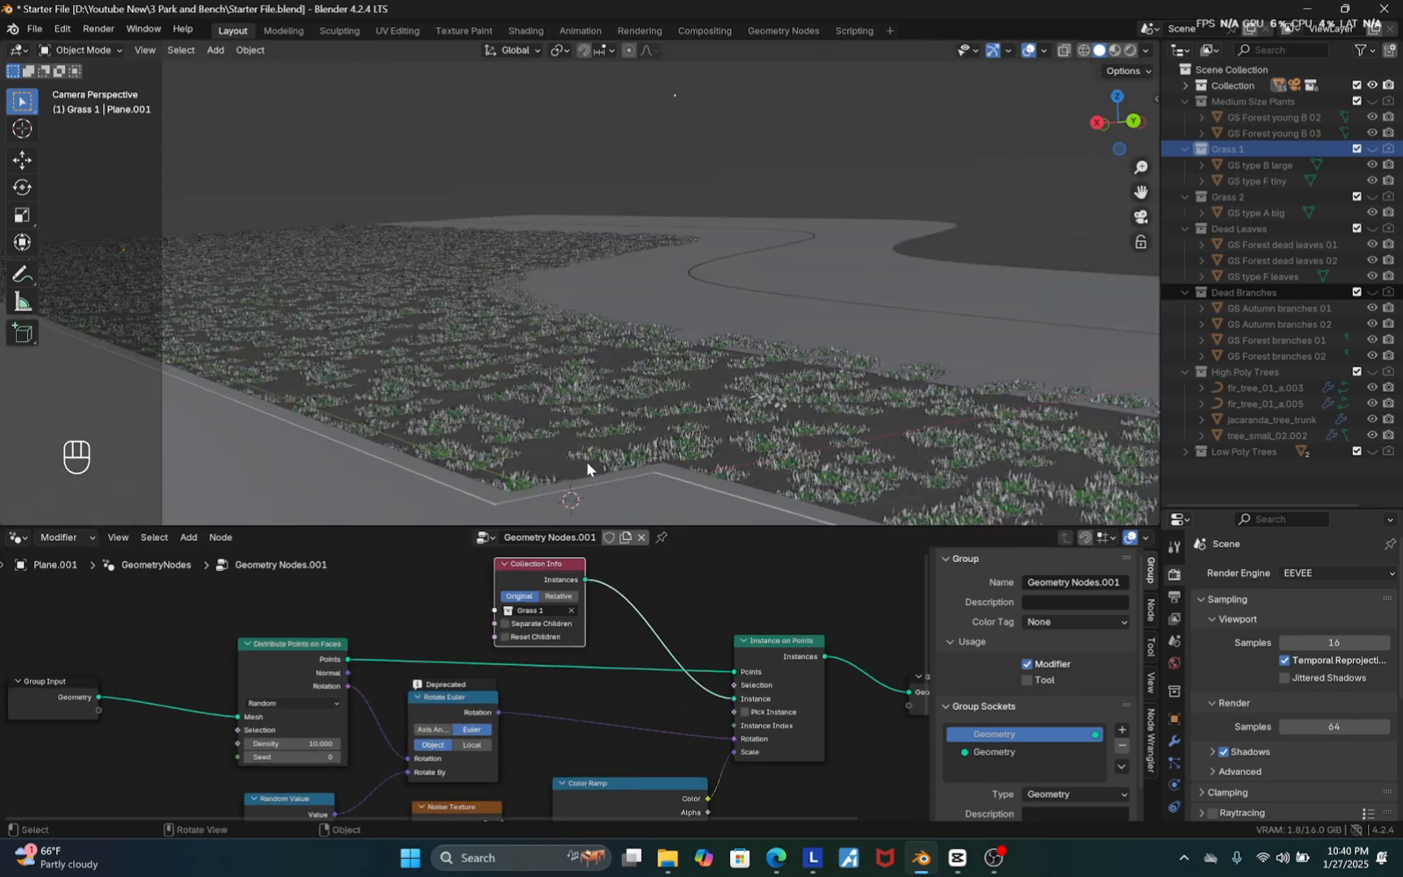
scroll(507, 647, up, 2)
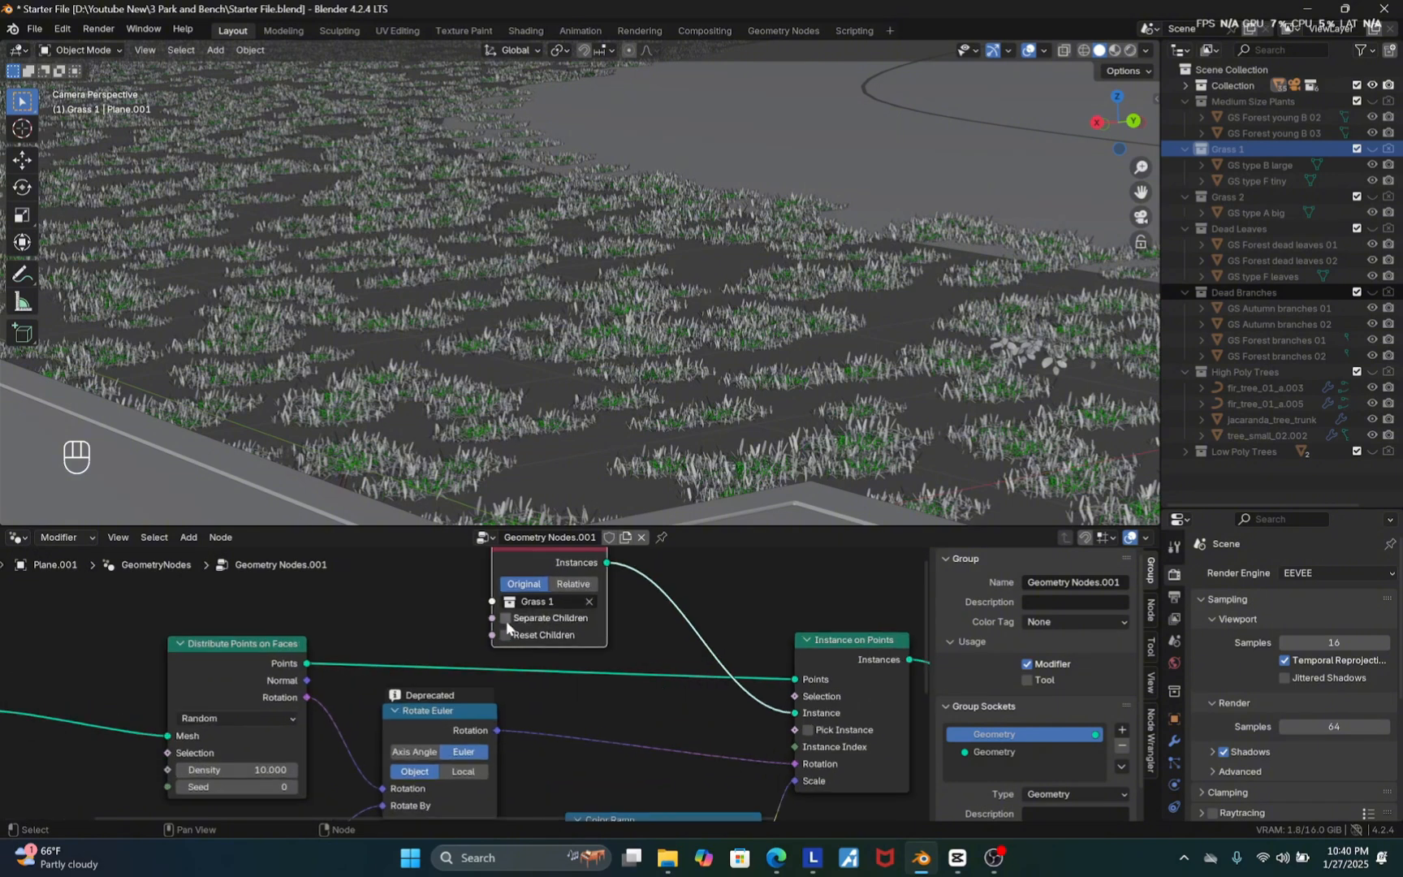
click(505, 618)
click(505, 635)
scroll(552, 686, down, 2)
scroll(579, 411, up, 2)
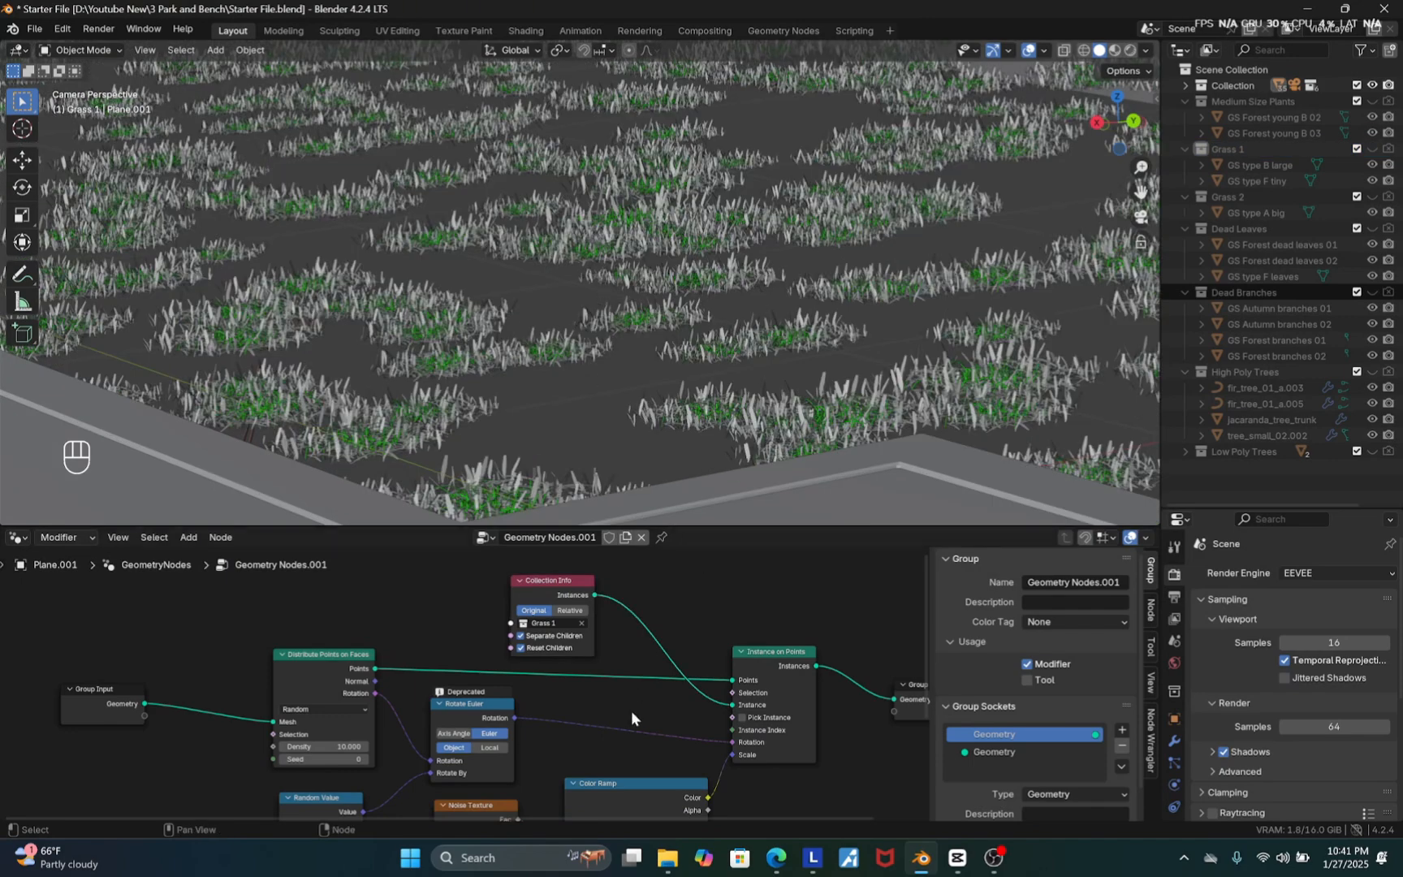
scroll(569, 719, down, 1)
scroll(569, 715, down, 3)
scroll(727, 723, up, 1)
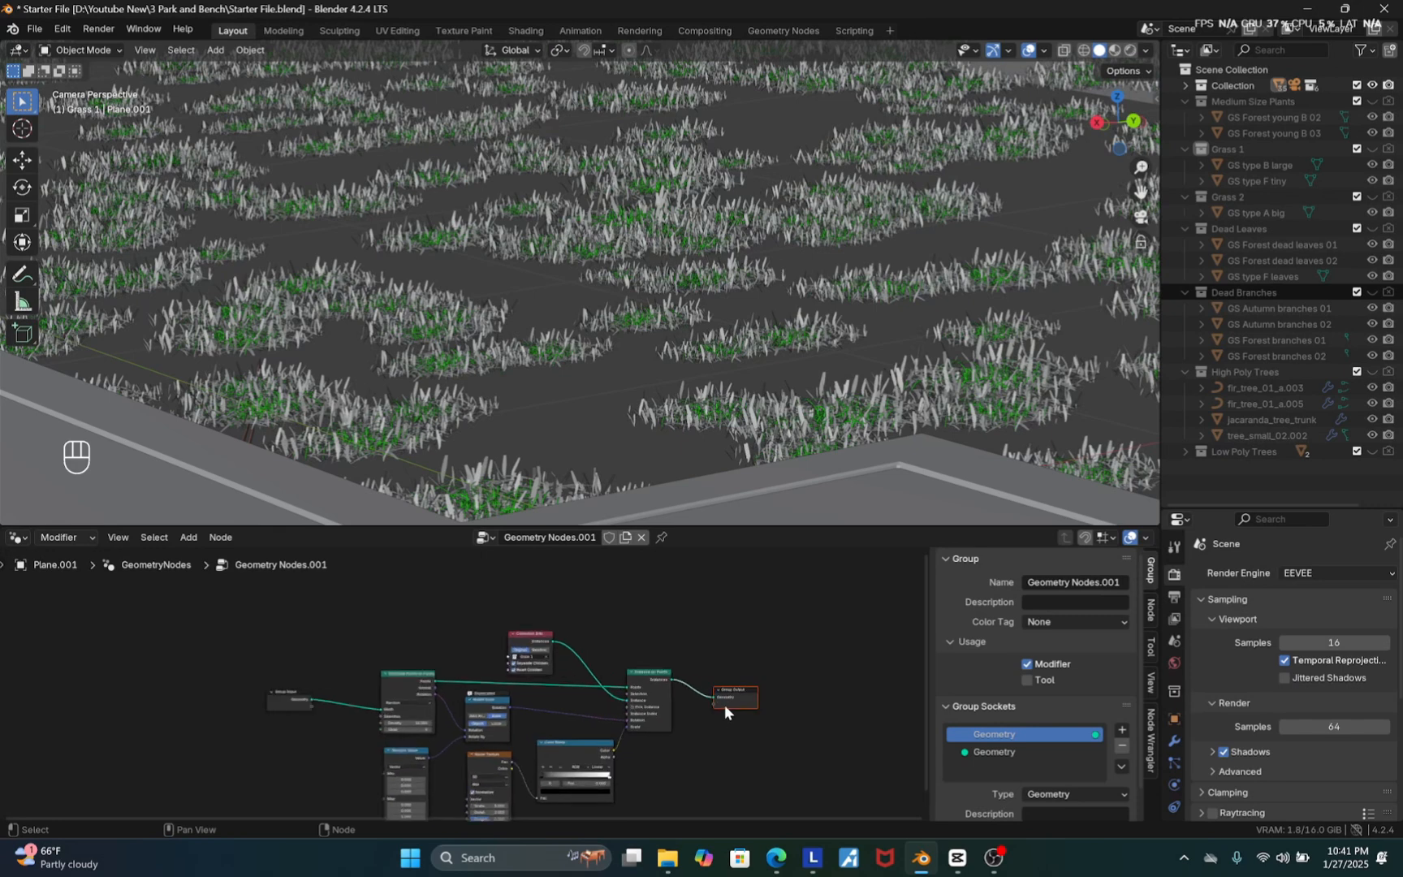
Rearrange the Group Output and Group Input nodes apart to make room in the node tree
key(g)
click(786, 629)
drag(339, 643, 276, 705)
key(g)
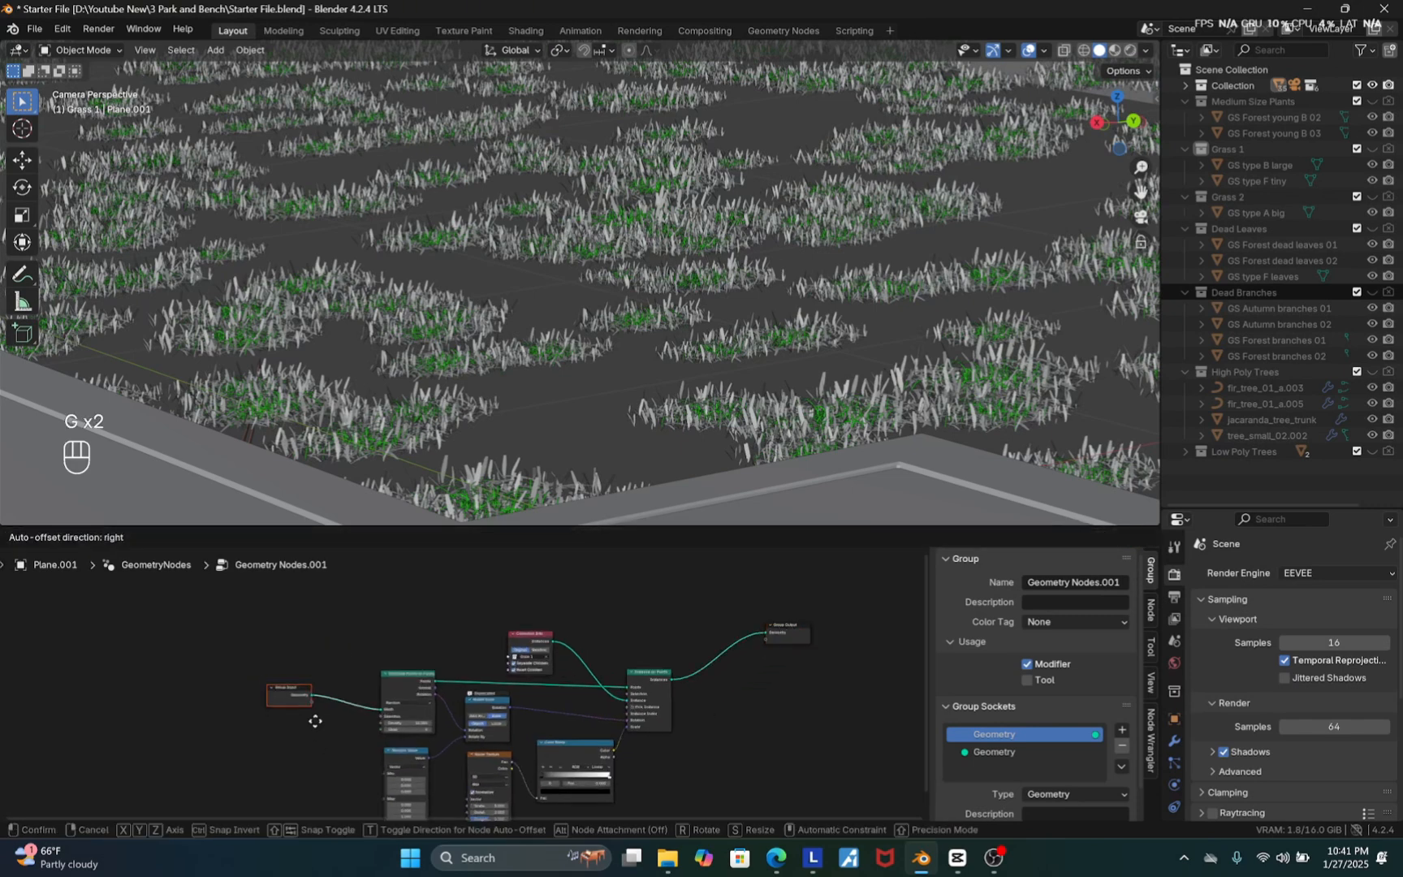
click(301, 667)
scroll(388, 726, down, 4)
scroll(544, 642, up, 4)
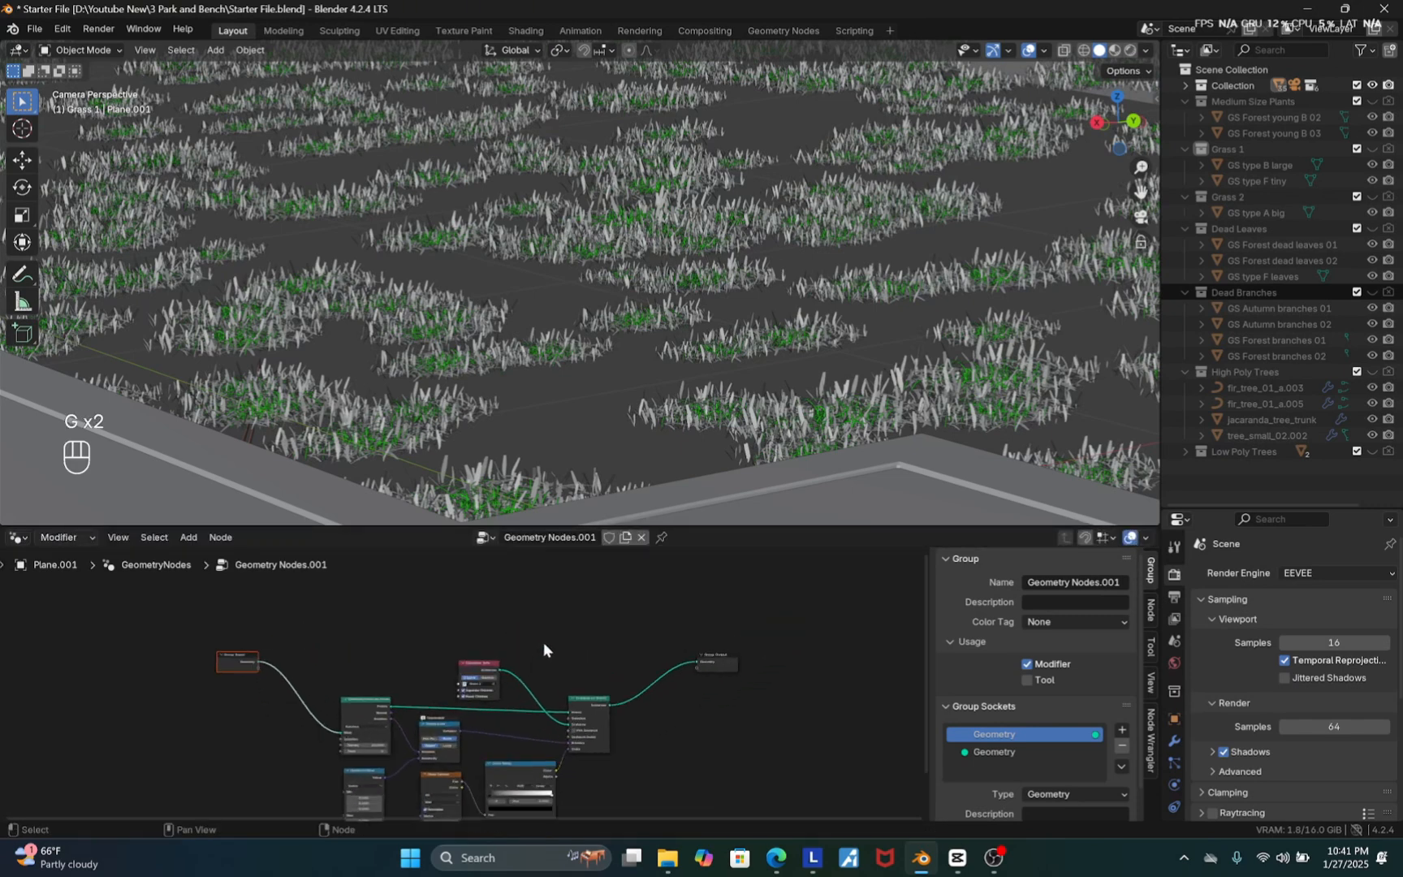
Add a Join Geometry node before Group Output and also connect the Group Input geometry into it
key(shift+a)
click(532, 512)
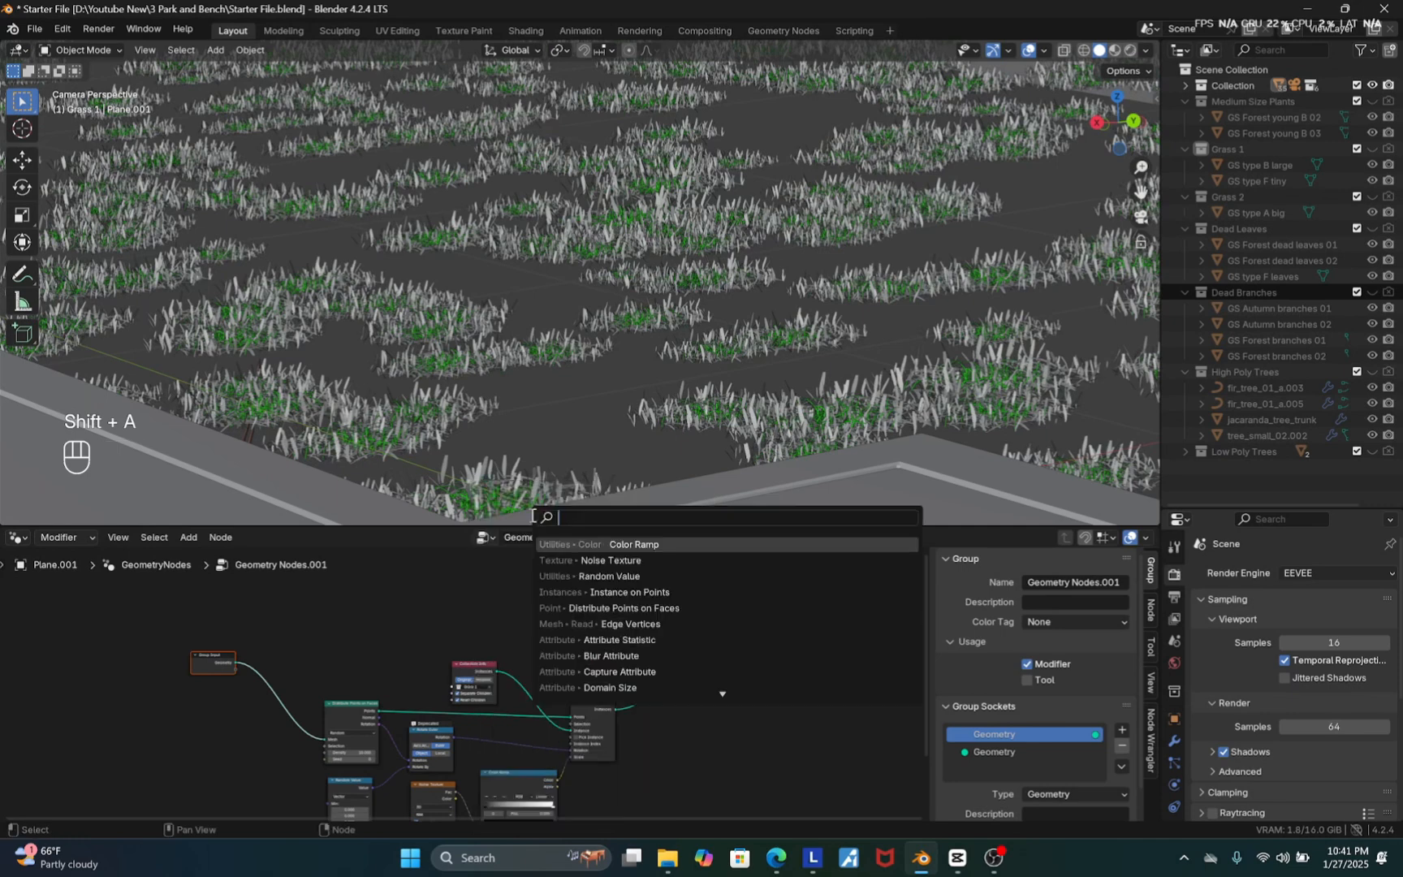
text(joi)
click(618, 543)
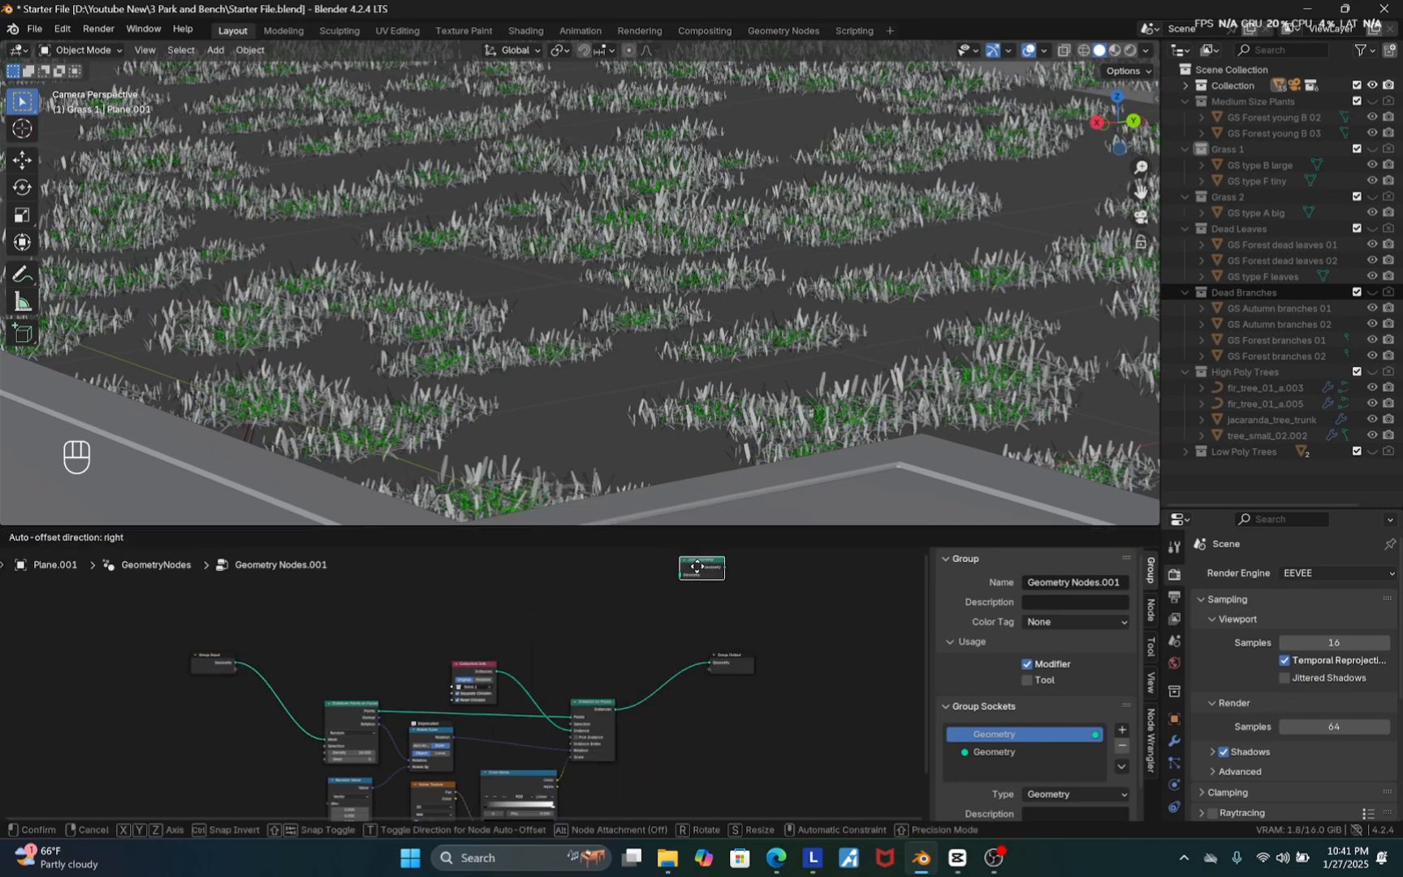
click(662, 655)
scroll(642, 654, up, 2)
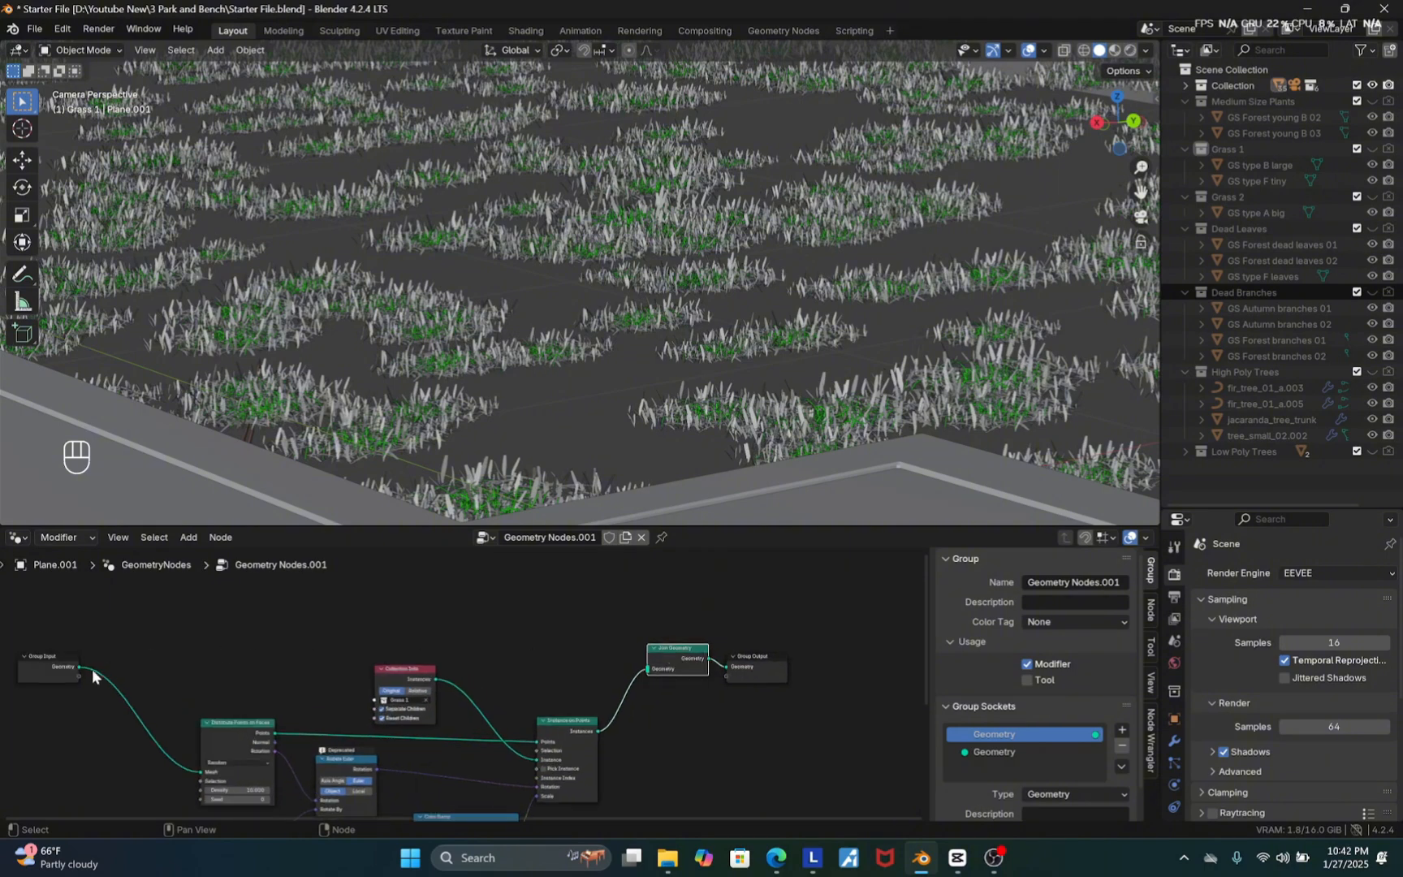
drag(79, 667, 647, 668)
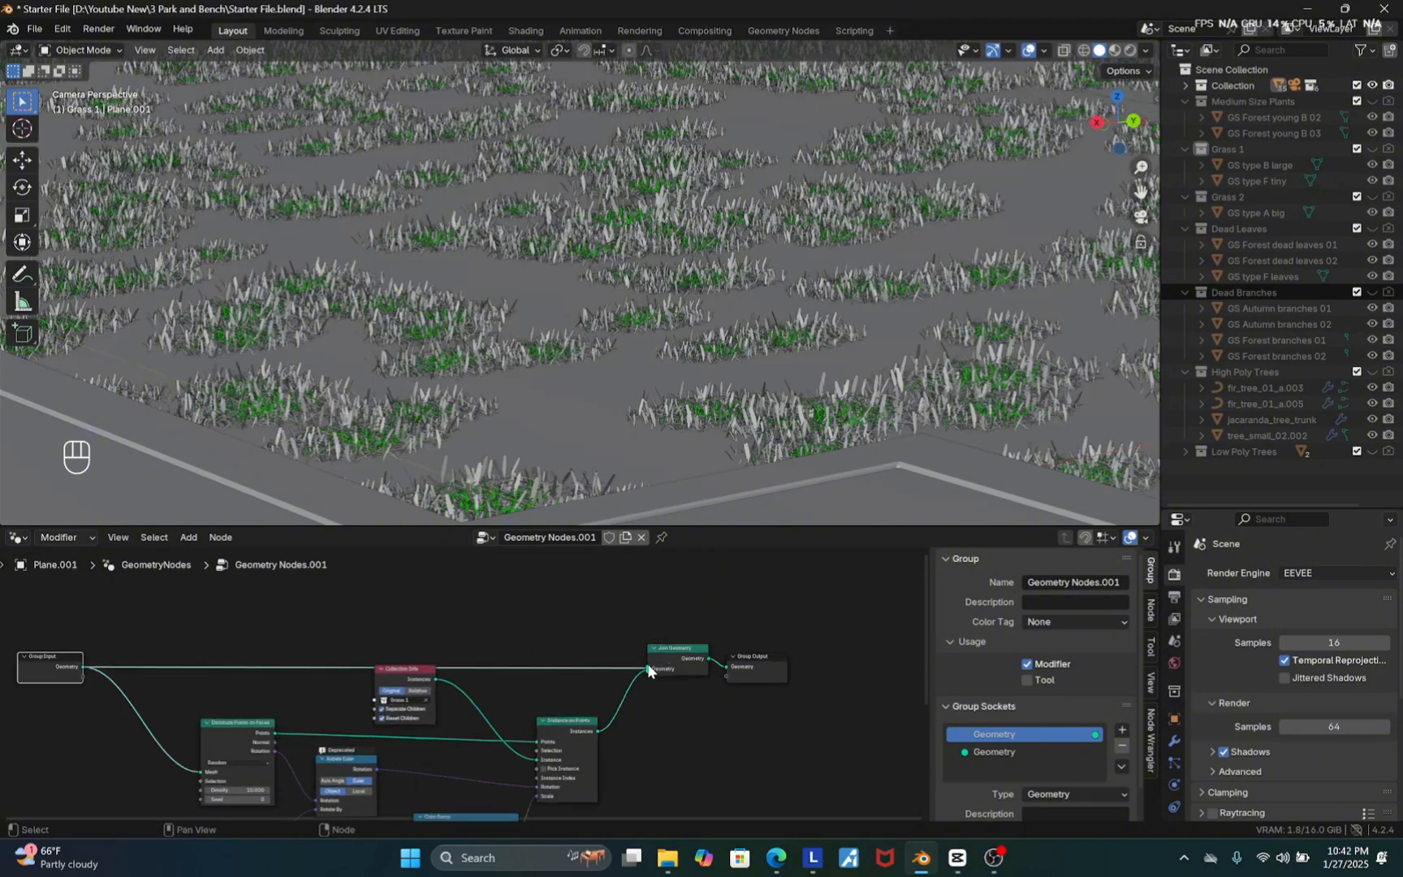
Set the Color Ramp's white stop to about 0.56 and its black stop to about 0.43
scroll(591, 405, down, 3)
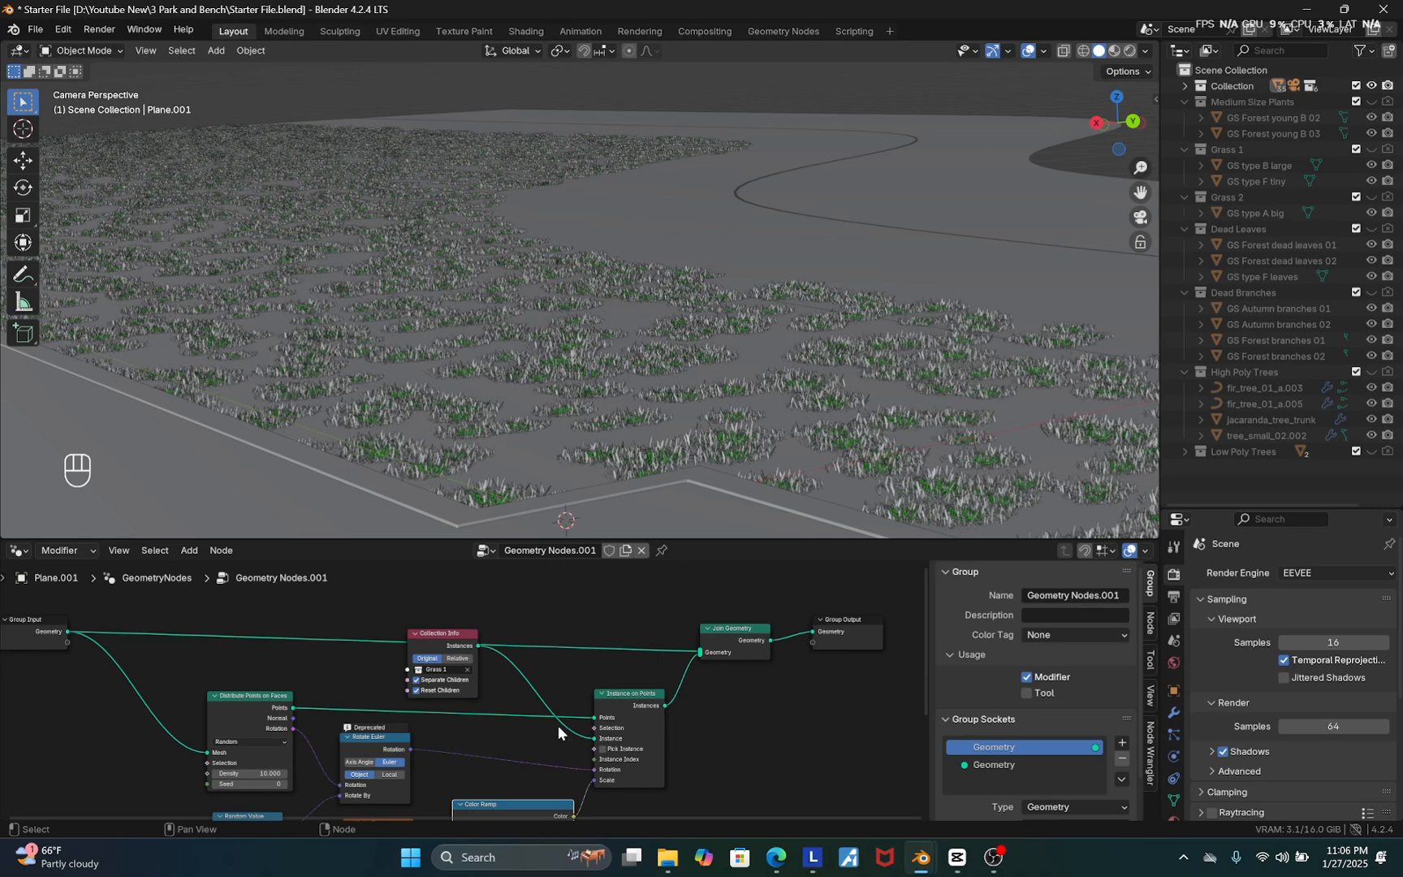
scroll(548, 683, down, 4)
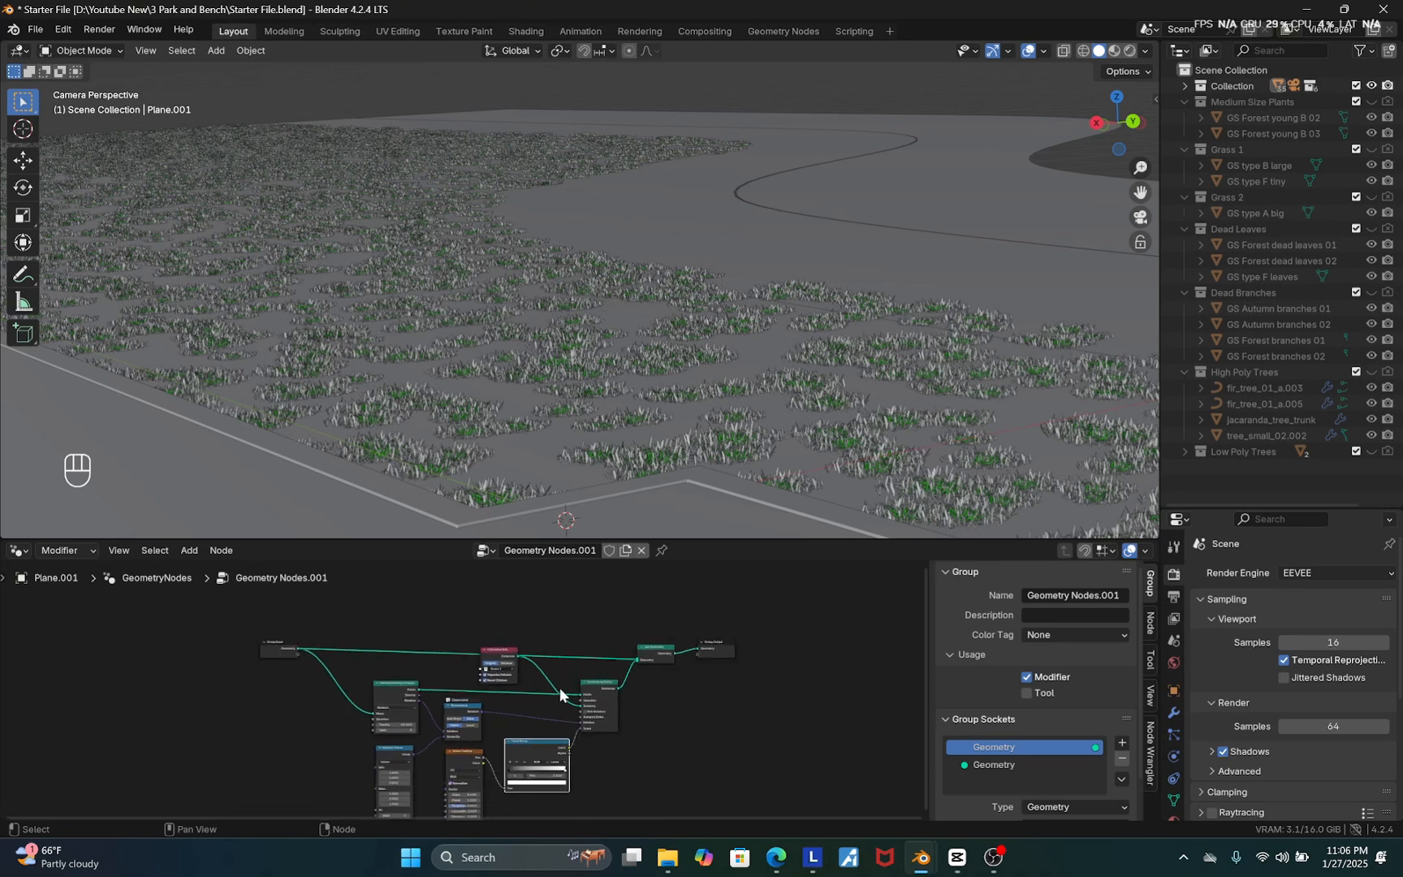
scroll(544, 755, up, 7)
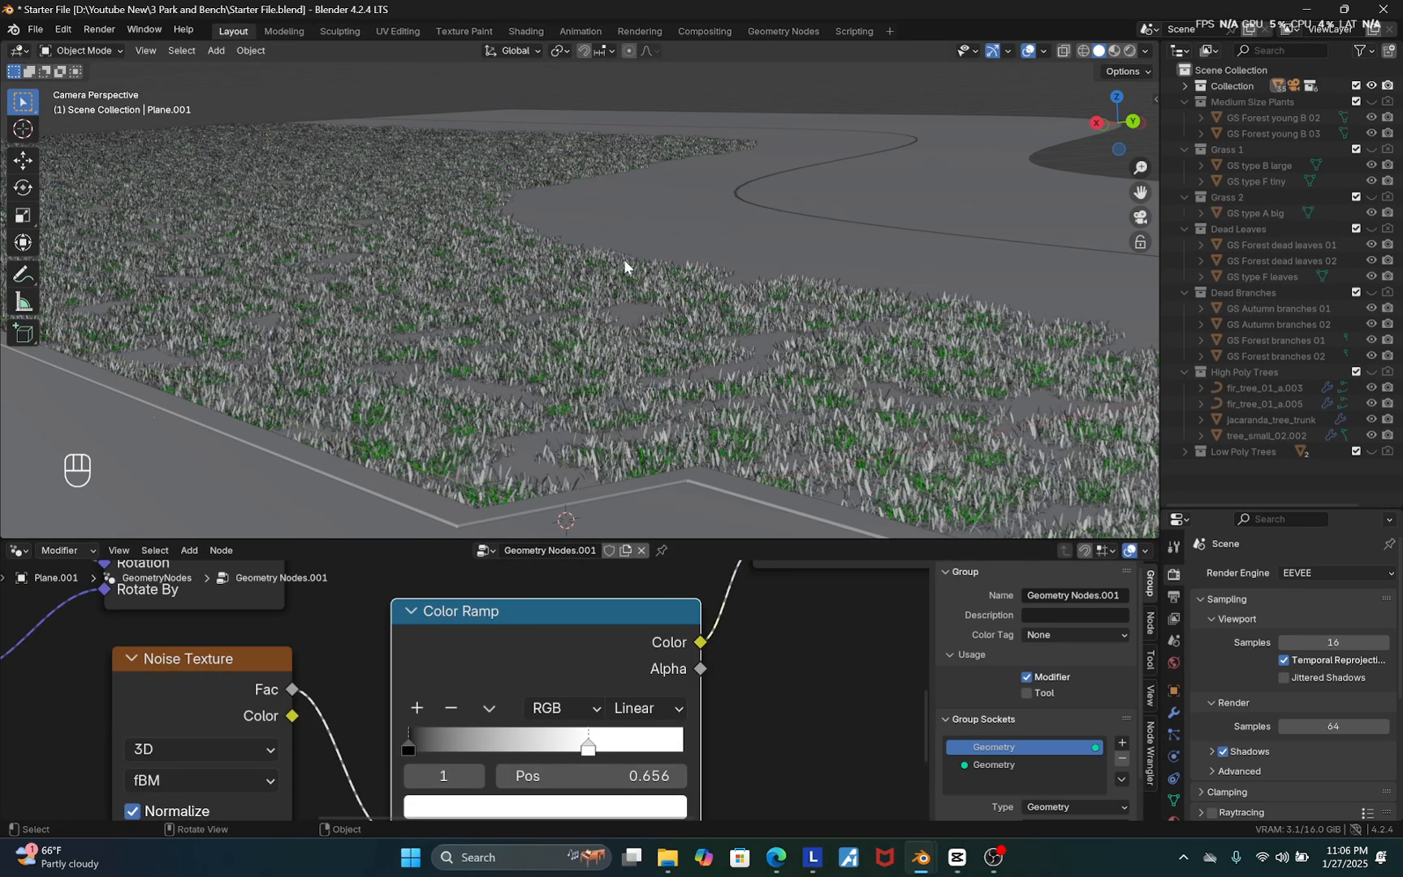
middle_drag(599, 265, 515, 259)
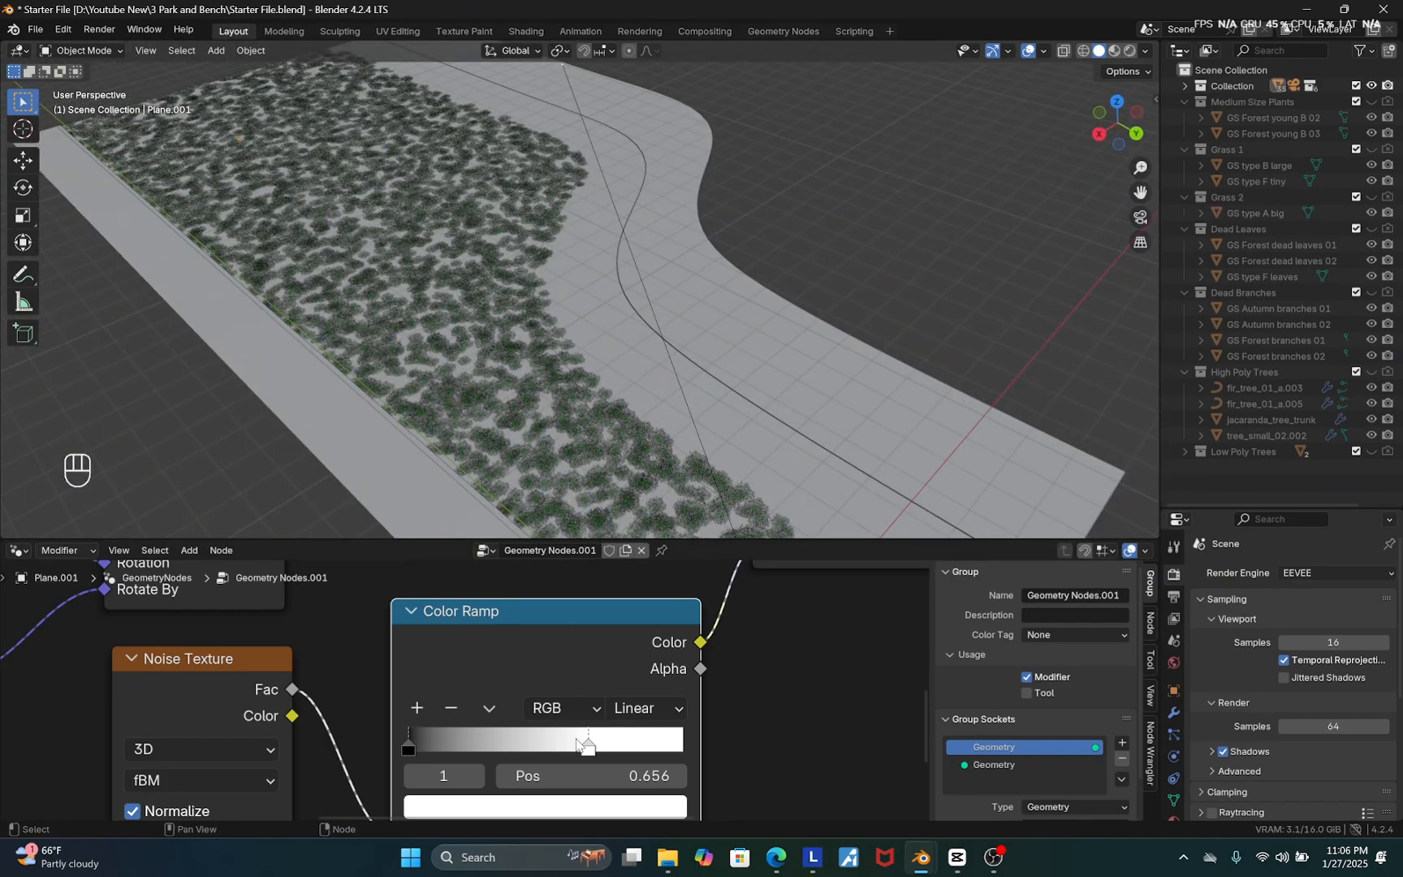
drag(587, 745, 563, 746)
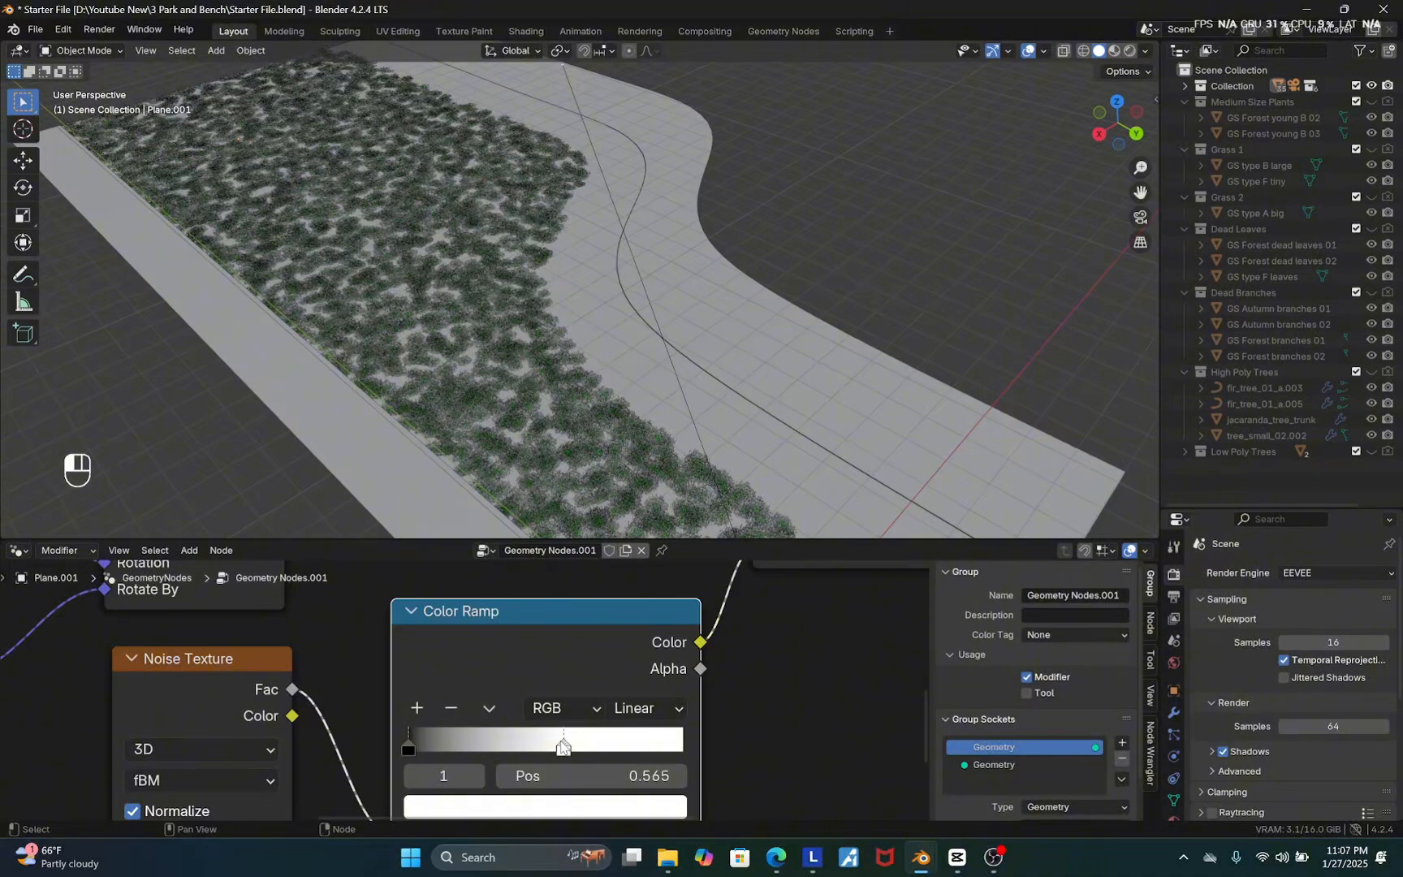
drag(411, 747, 526, 748)
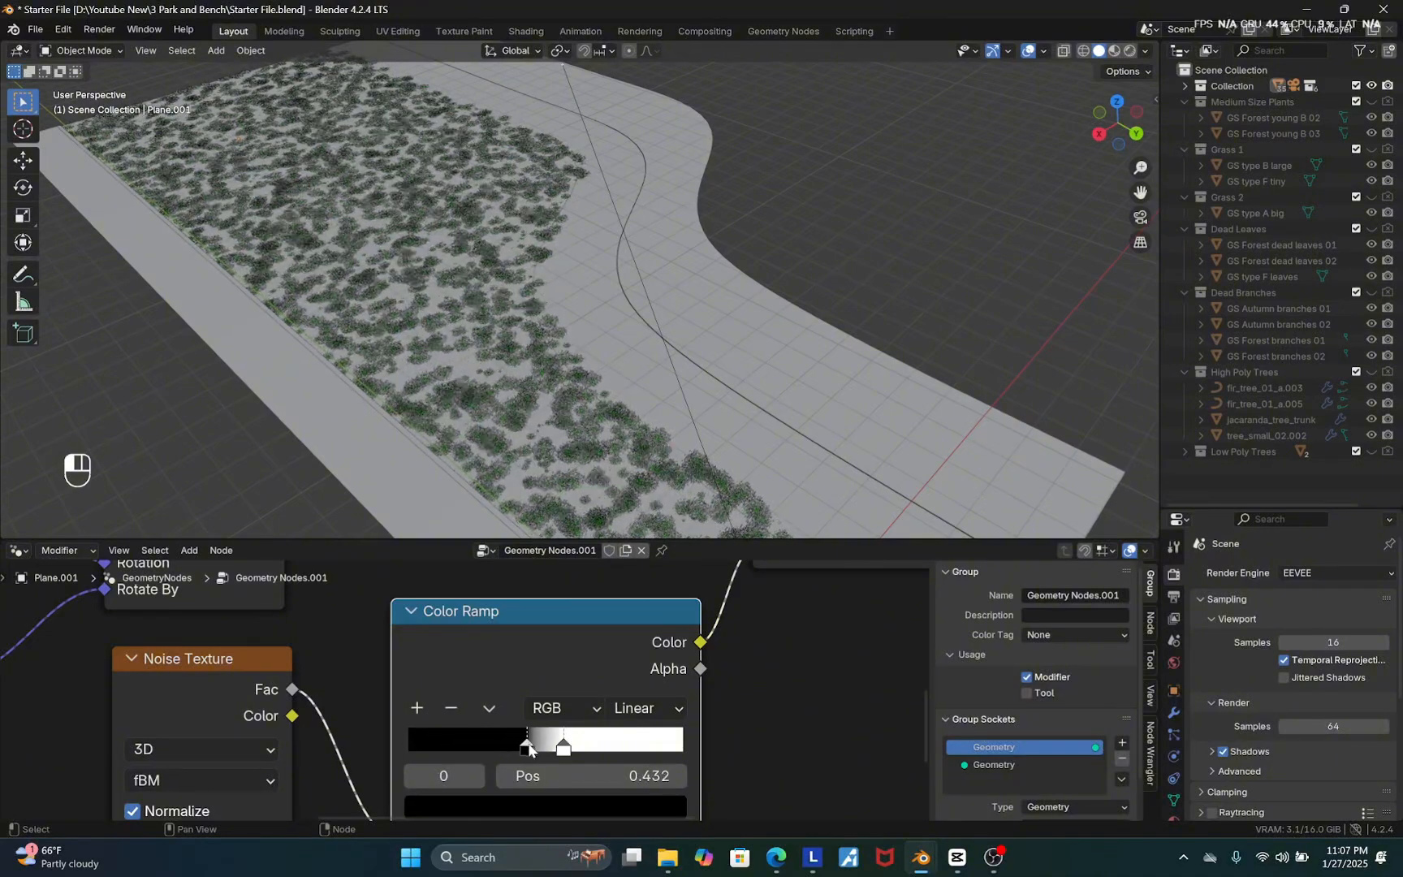
click(564, 748)
Set the Noise Texture scale to 0.110
scroll(588, 676, down, 3)
scroll(454, 755, up, 4)
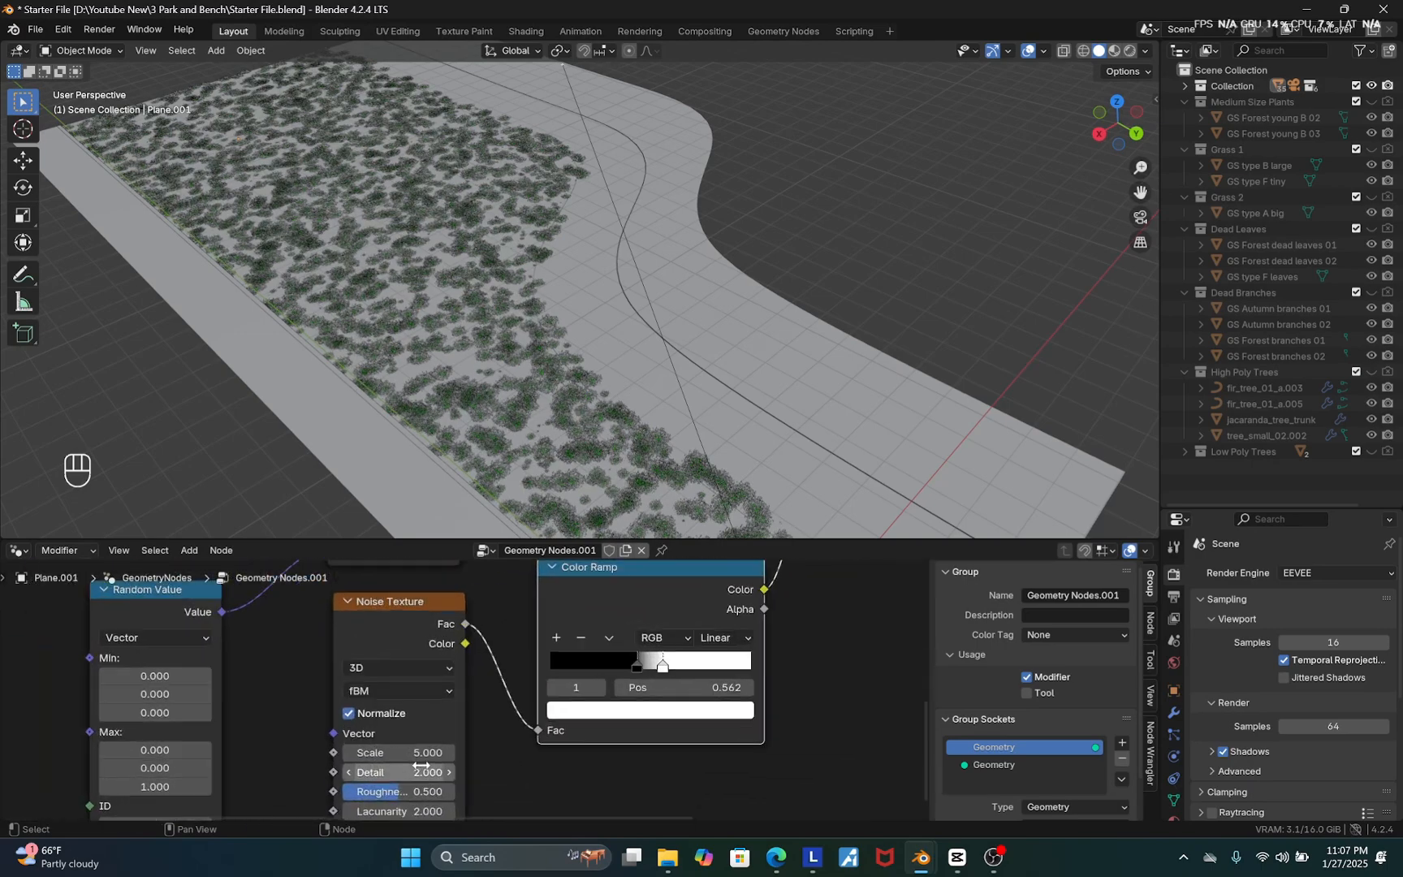
shift+drag(390, 748, 121, 748)
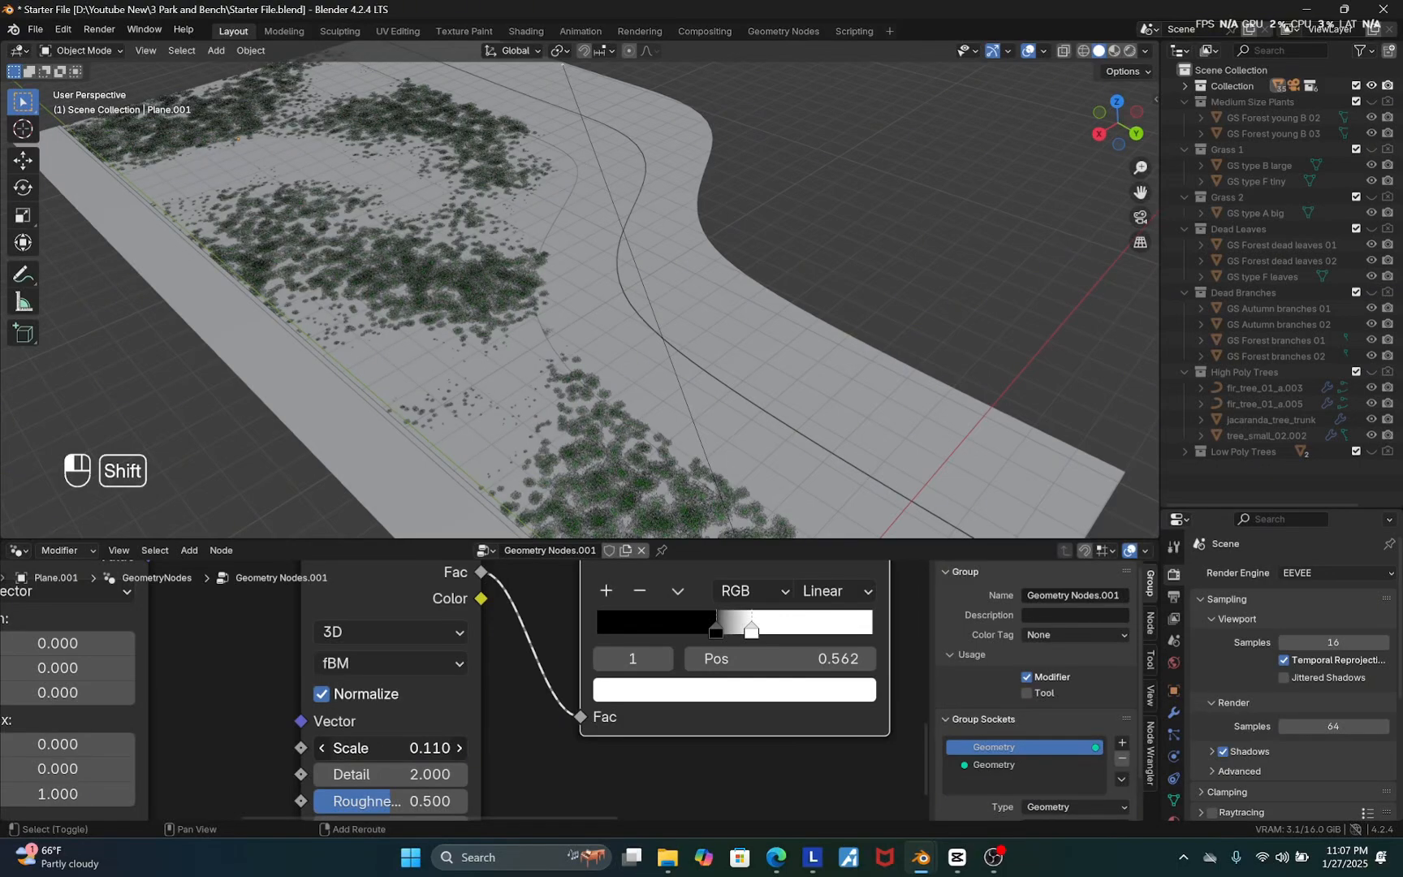
Move the Color Ramp's black stop closer to the white stop to sharpen the patch edges
scroll(747, 622, up, 2)
drag(703, 631, 657, 636)
mouse_move(754, 635)
mouse_down()
mouse_move(690, 638)
mouse_move(752, 639)
mouse_up()
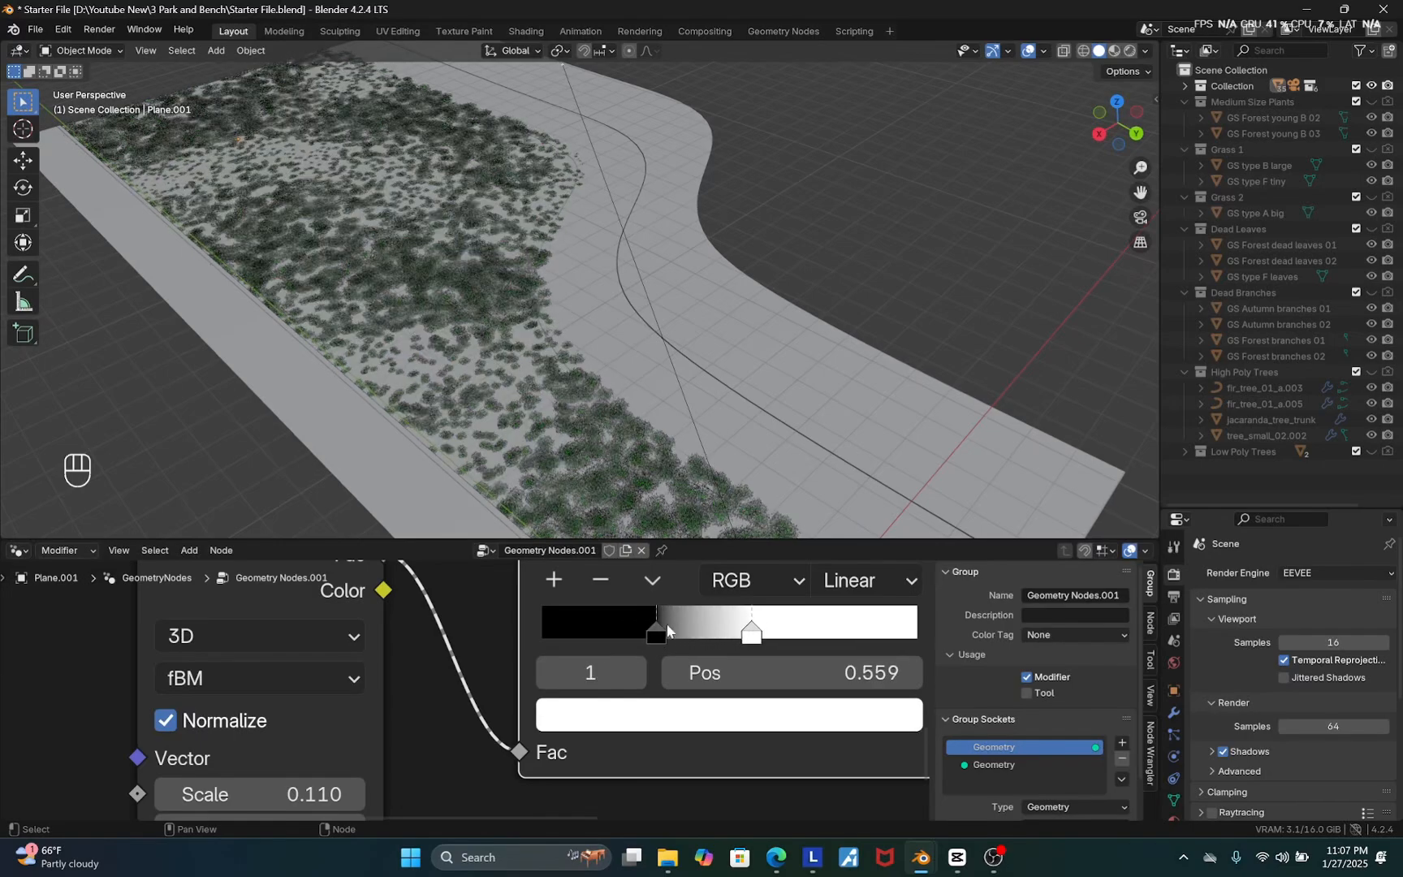
drag(657, 632, 694, 631)
drag(694, 632, 712, 632)
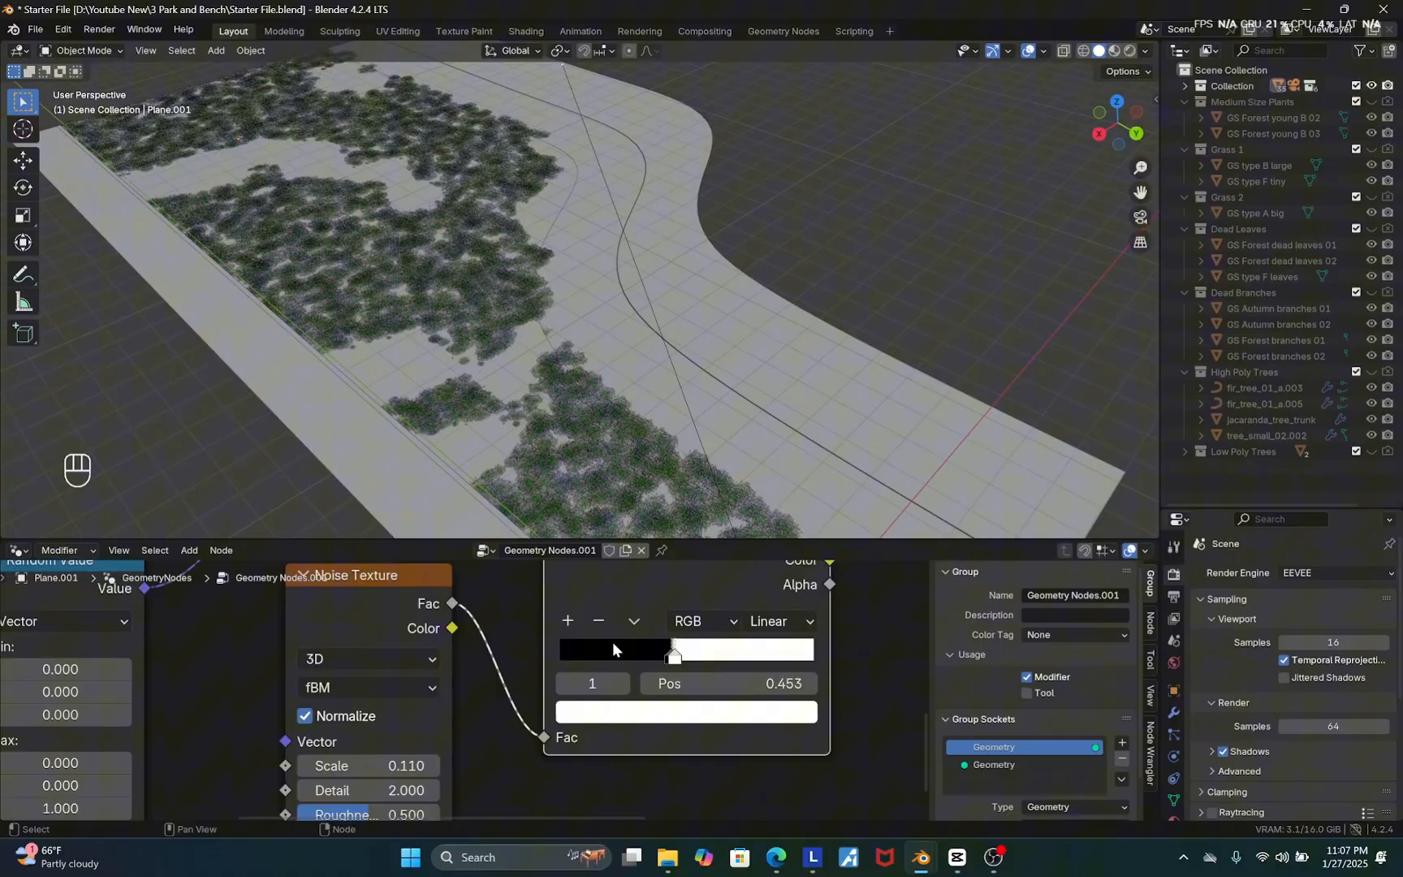
scroll(615, 645, down, 4)
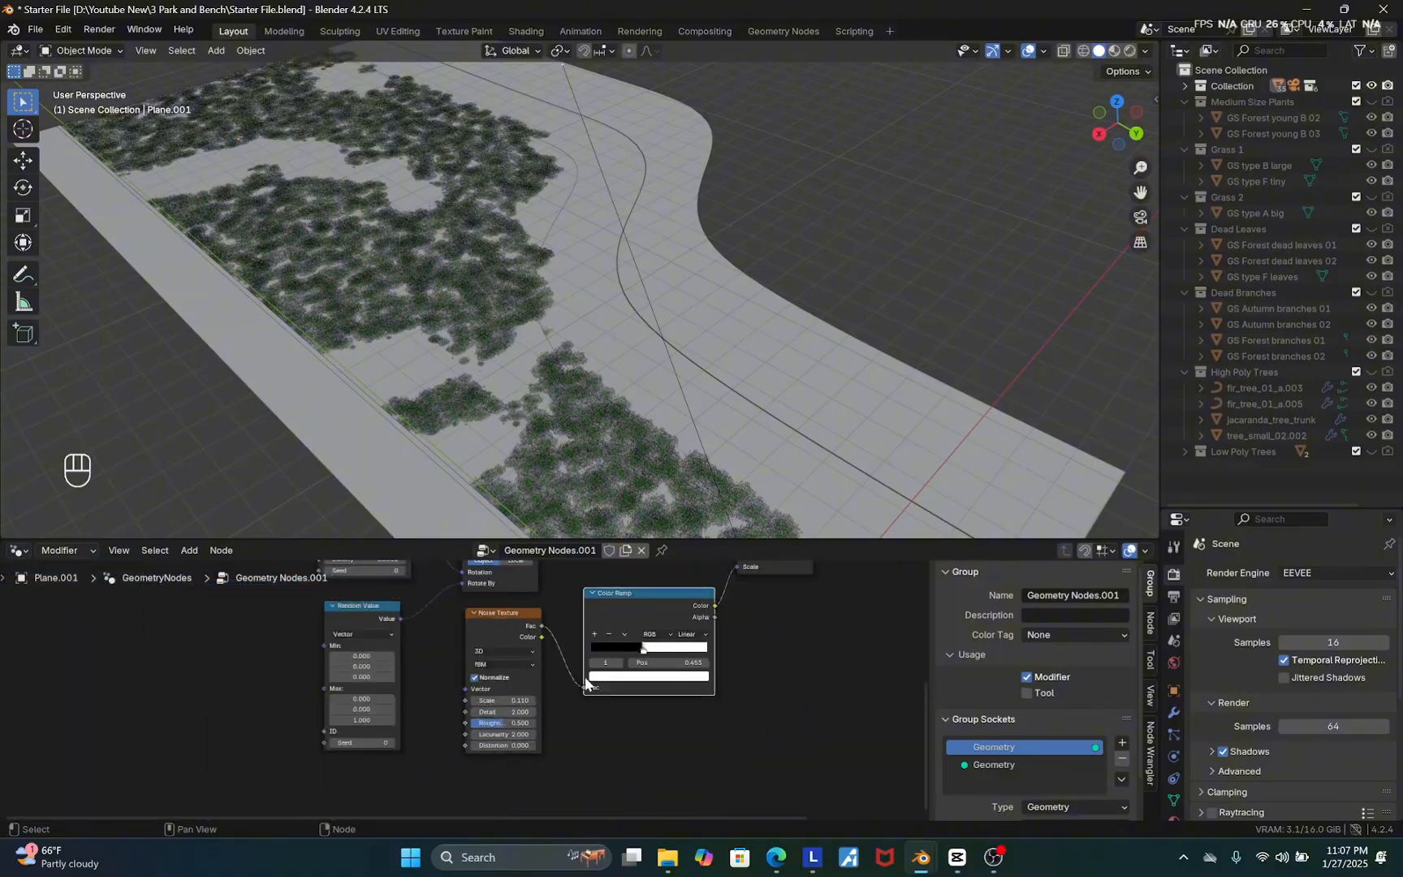
Raise the Random Value's maximum Z rotation to about 19.2
scroll(585, 683, up, 4)
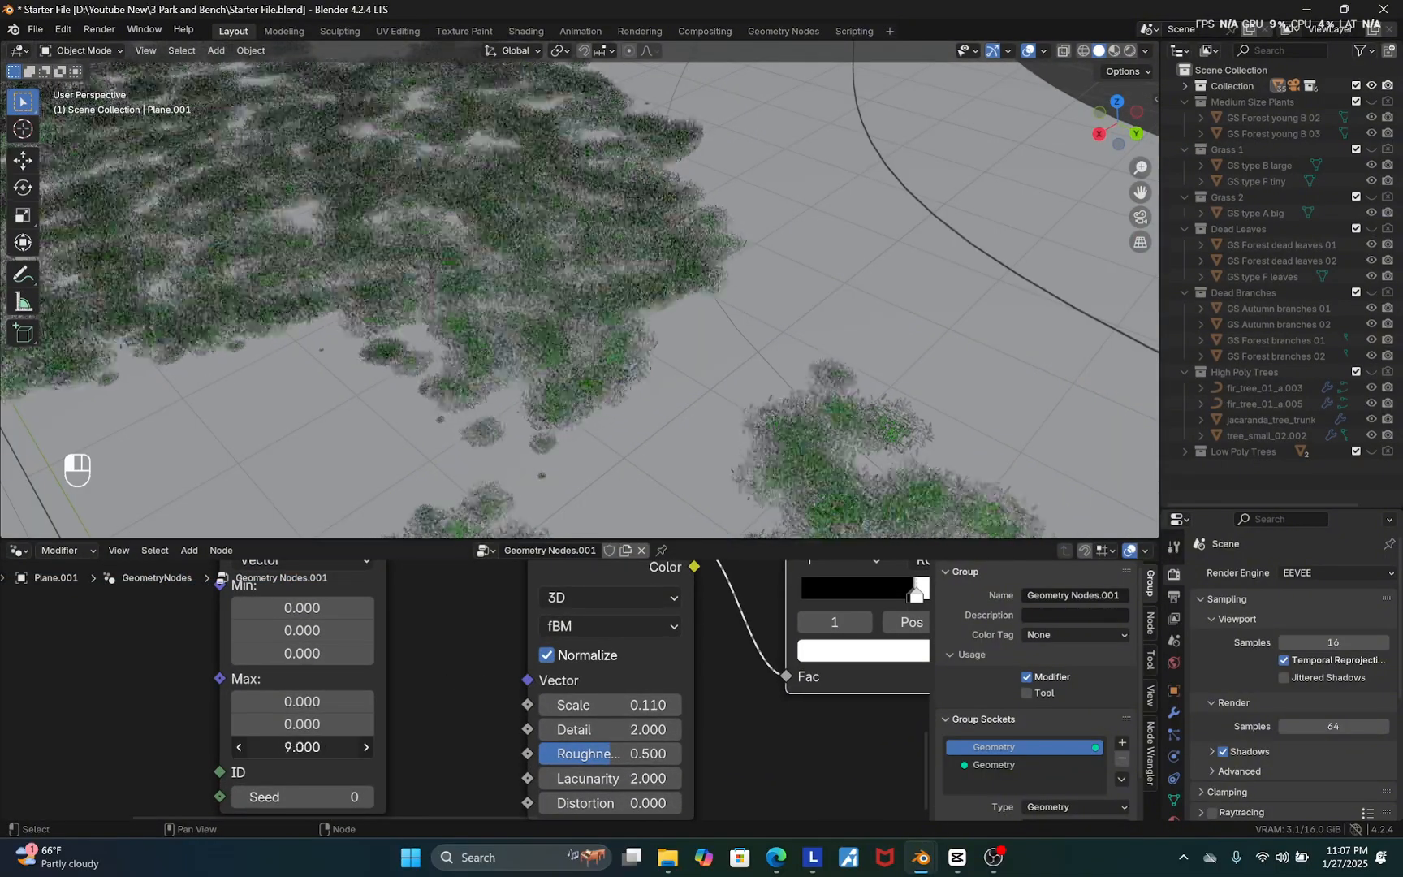
mouse_move(302, 747)
mouse_down()
mouse_move(383, 747)
mouse_move(285, 747)
mouse_move(343, 747)
mouse_move(306, 748)
mouse_up()
Set the Distribute Points on Faces density to 18.9 and its seed to 6
scroll(394, 768, down, 5)
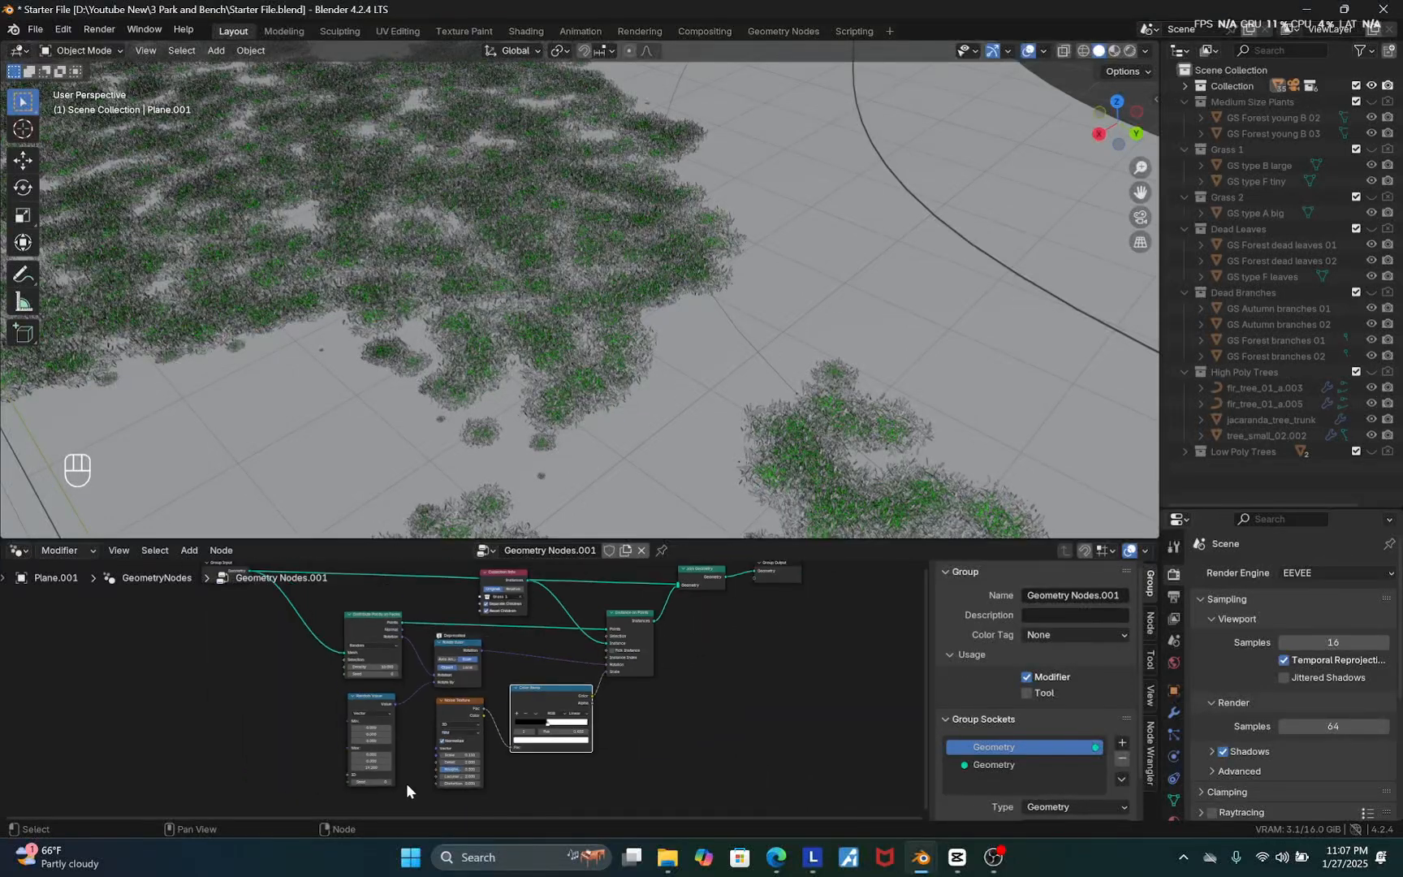
scroll(366, 591, up, 4)
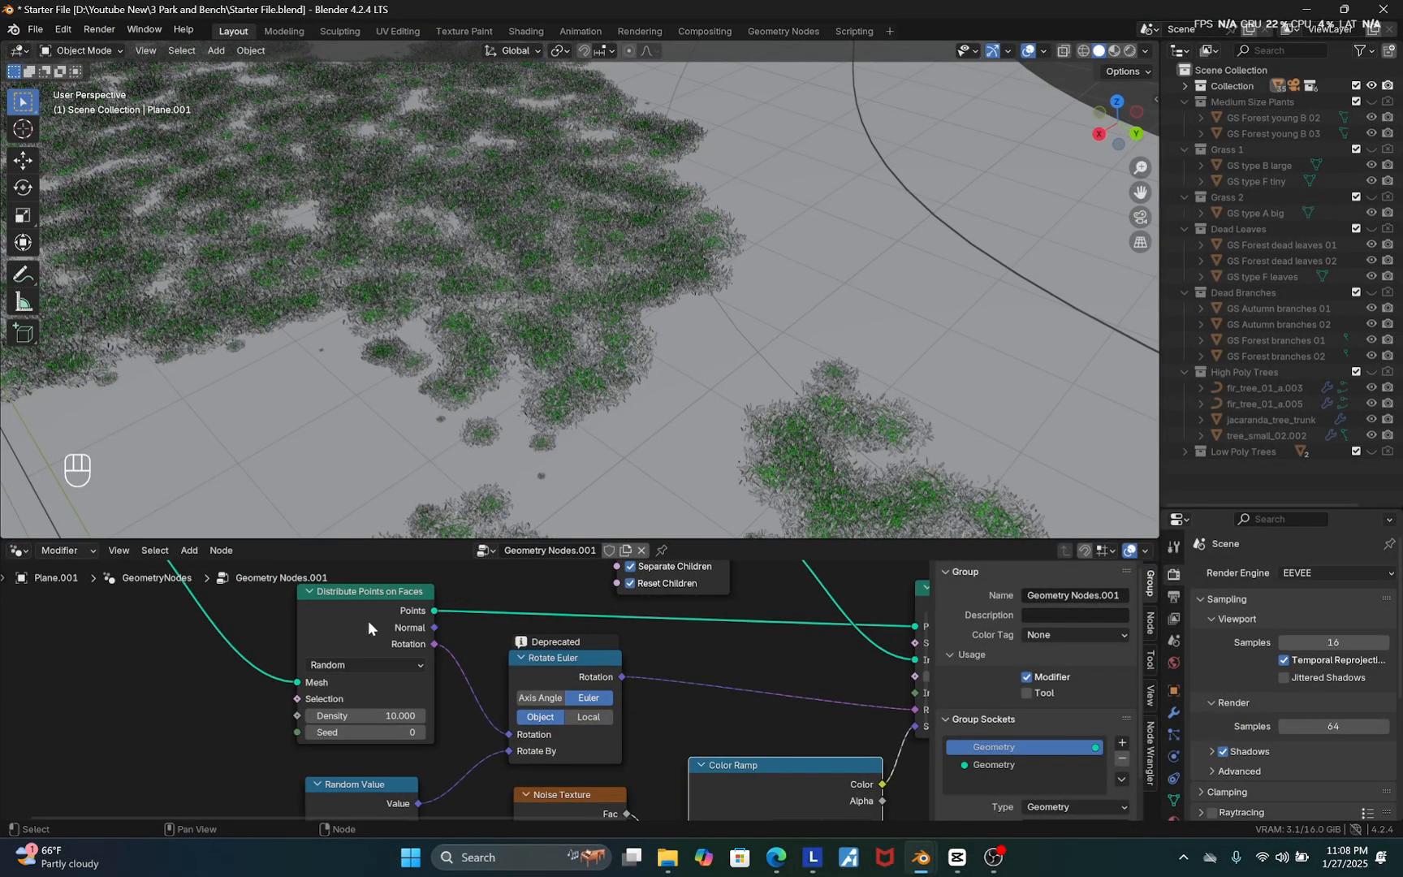
scroll(349, 698, up, 2)
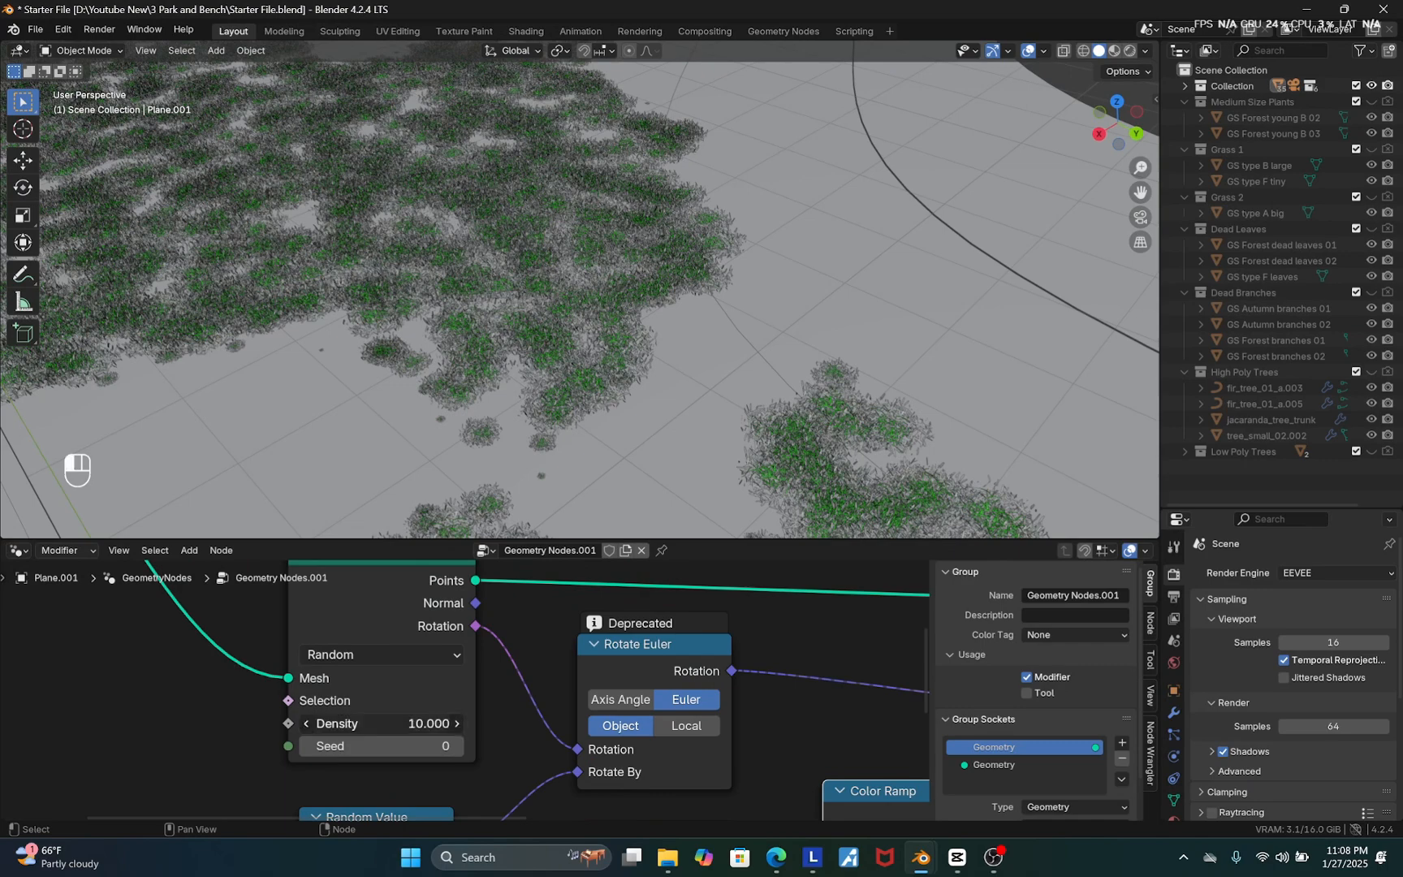
drag(378, 724, 447, 739)
middle_drag(614, 333, 633, 355)
click(457, 746)
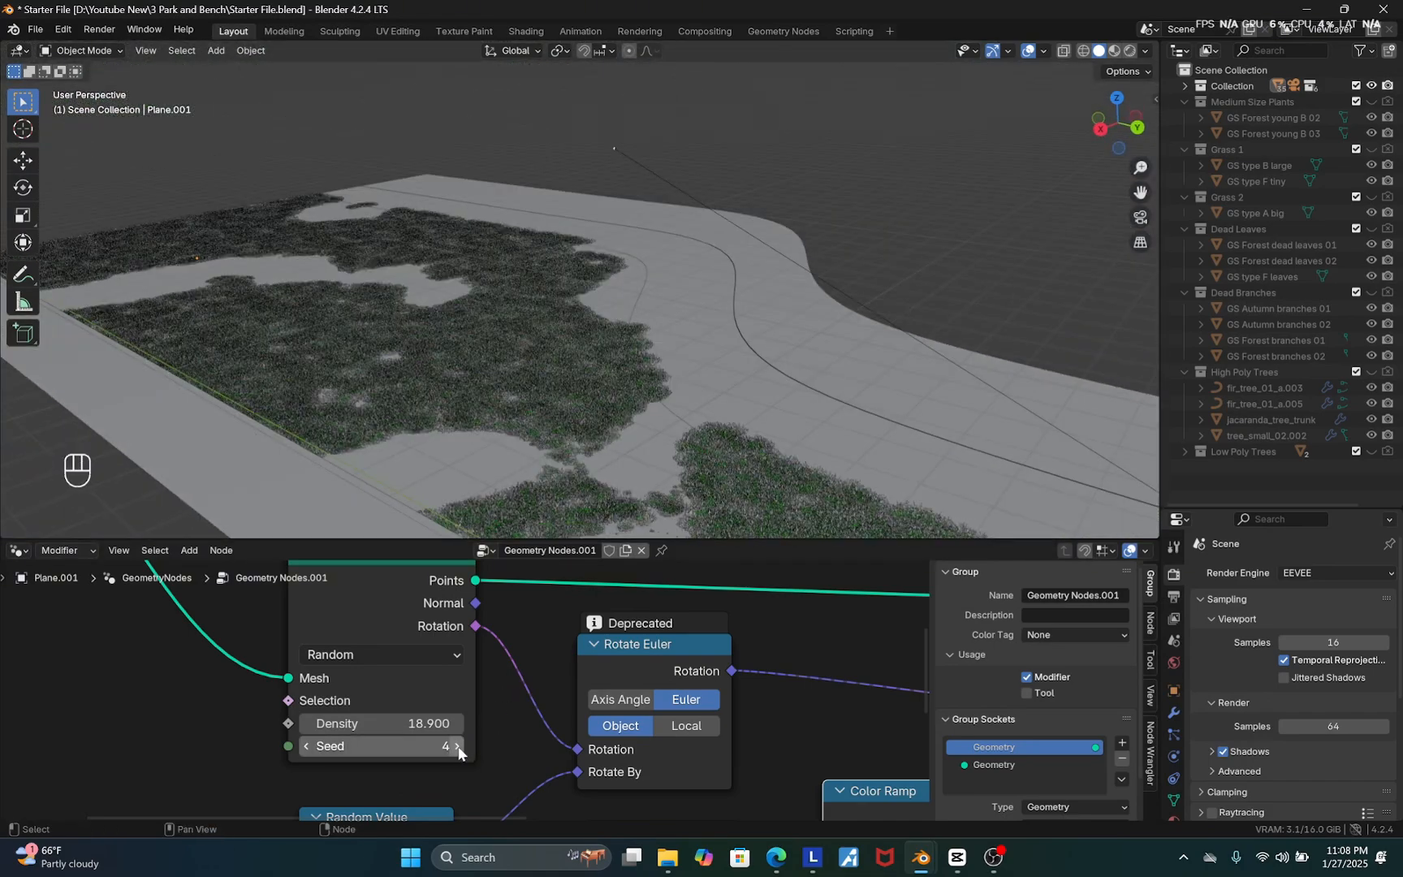
click(457, 747)
click(457, 747)
Move the Join Geometry and Group Output nodes further right
middle_drag(479, 325, 554, 347)
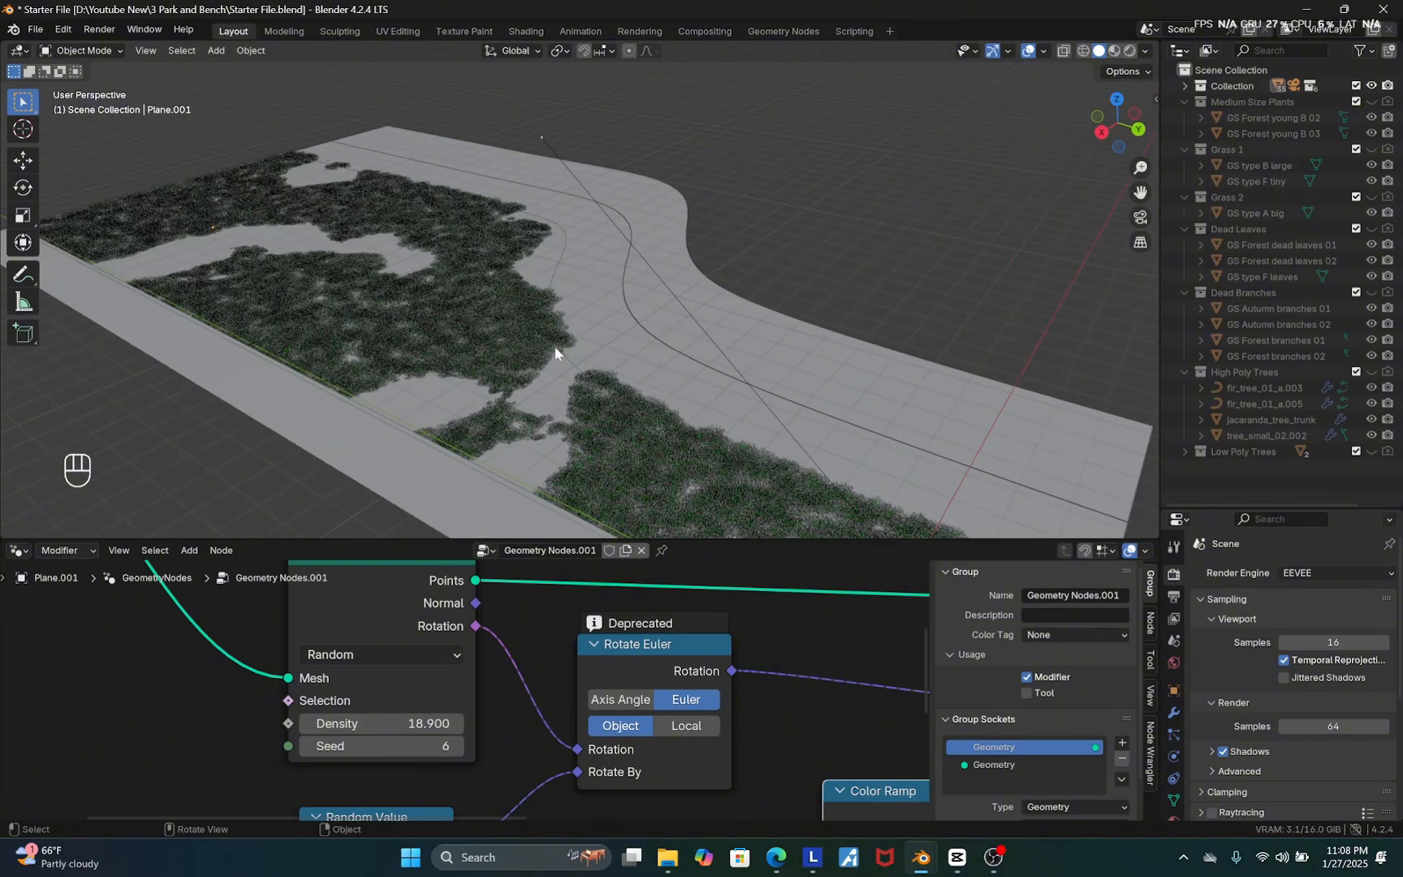
scroll(373, 622, down, 6)
scroll(554, 688, up, 2)
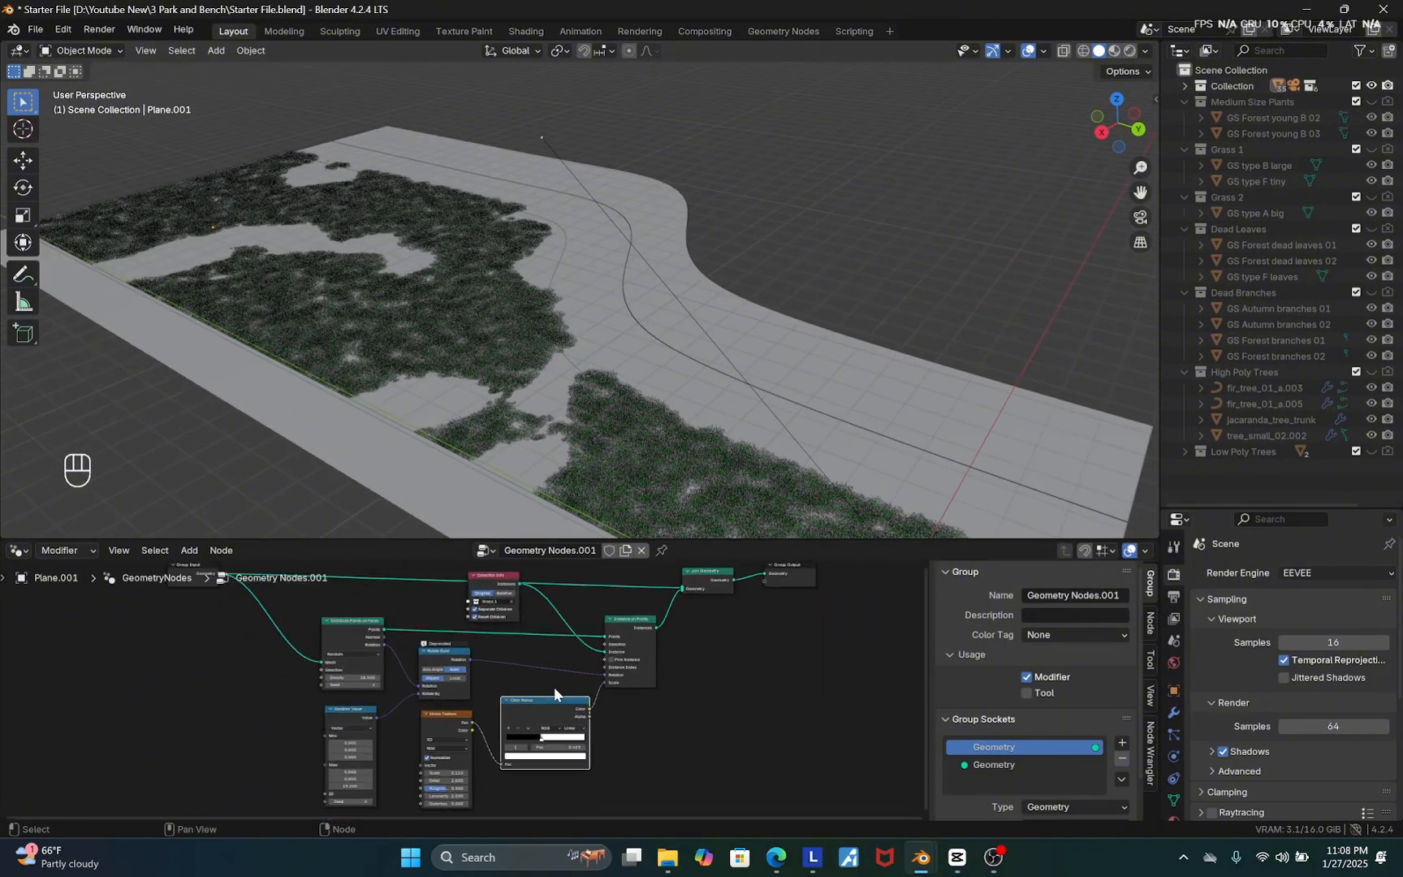
scroll(554, 700, up, 2)
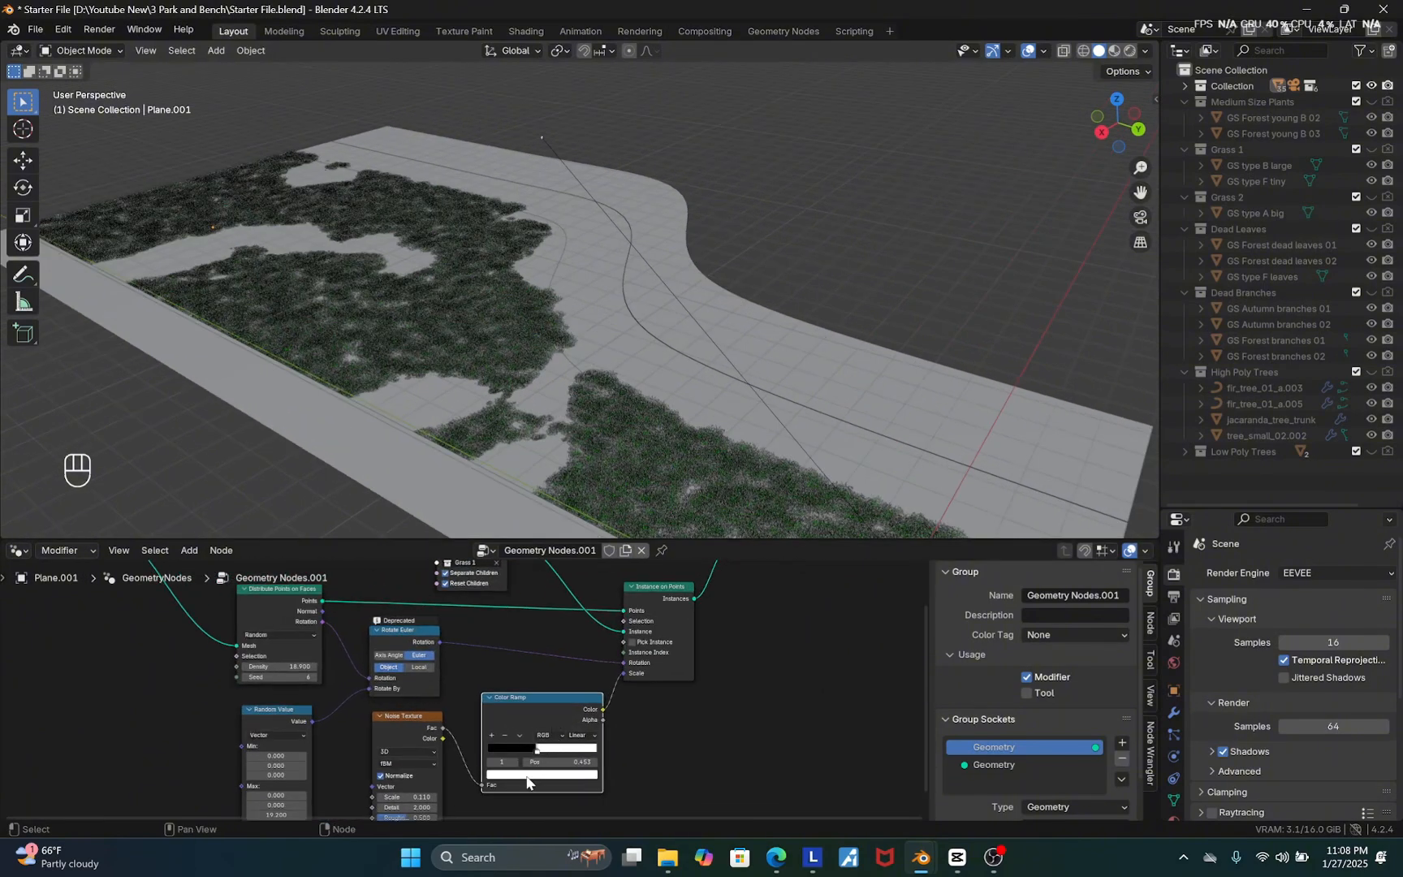
scroll(526, 779, up, 1)
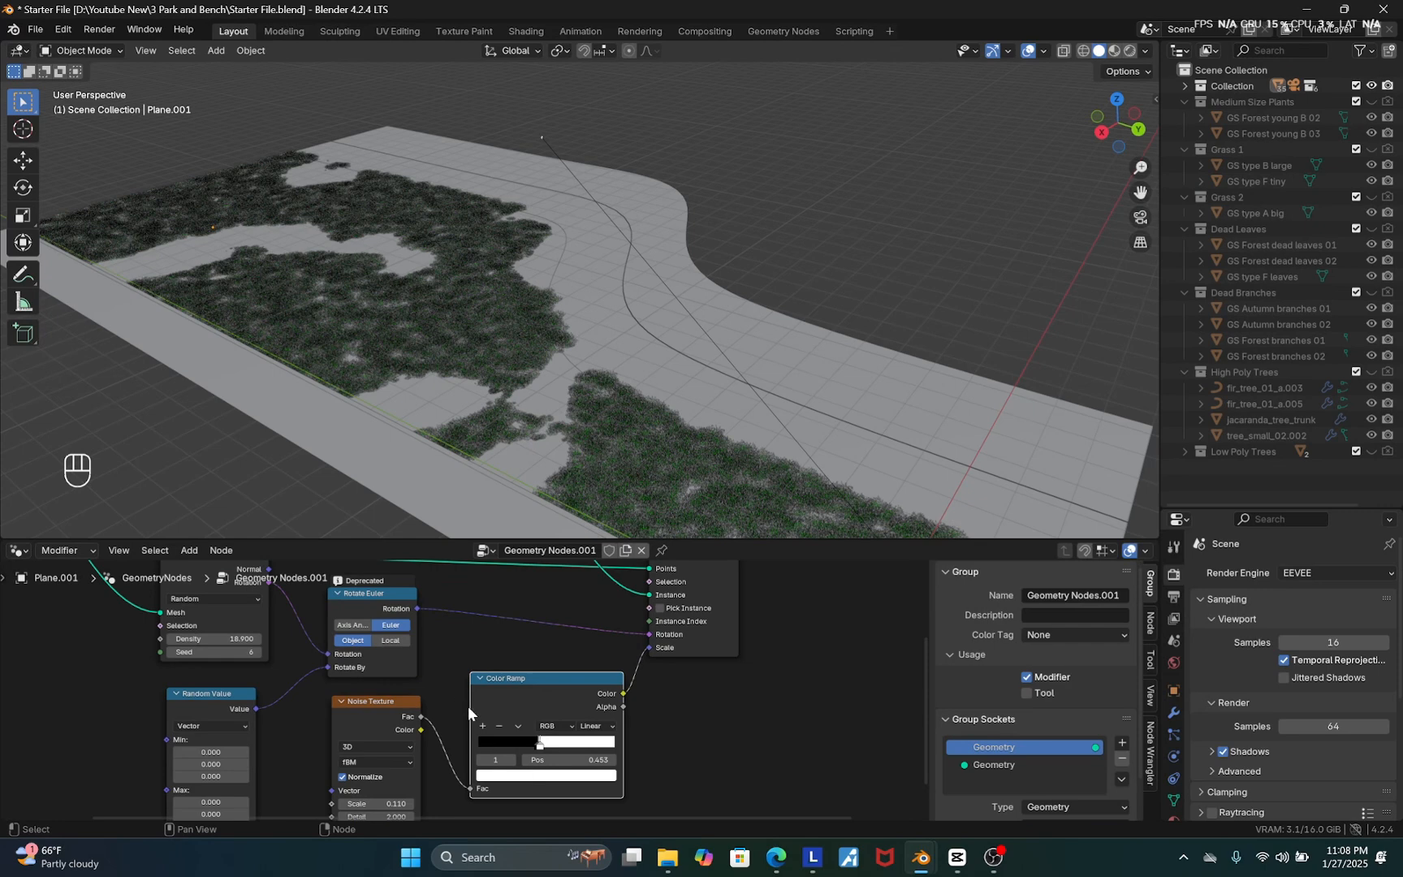
scroll(480, 719, down, 2)
scroll(560, 771, down, 2)
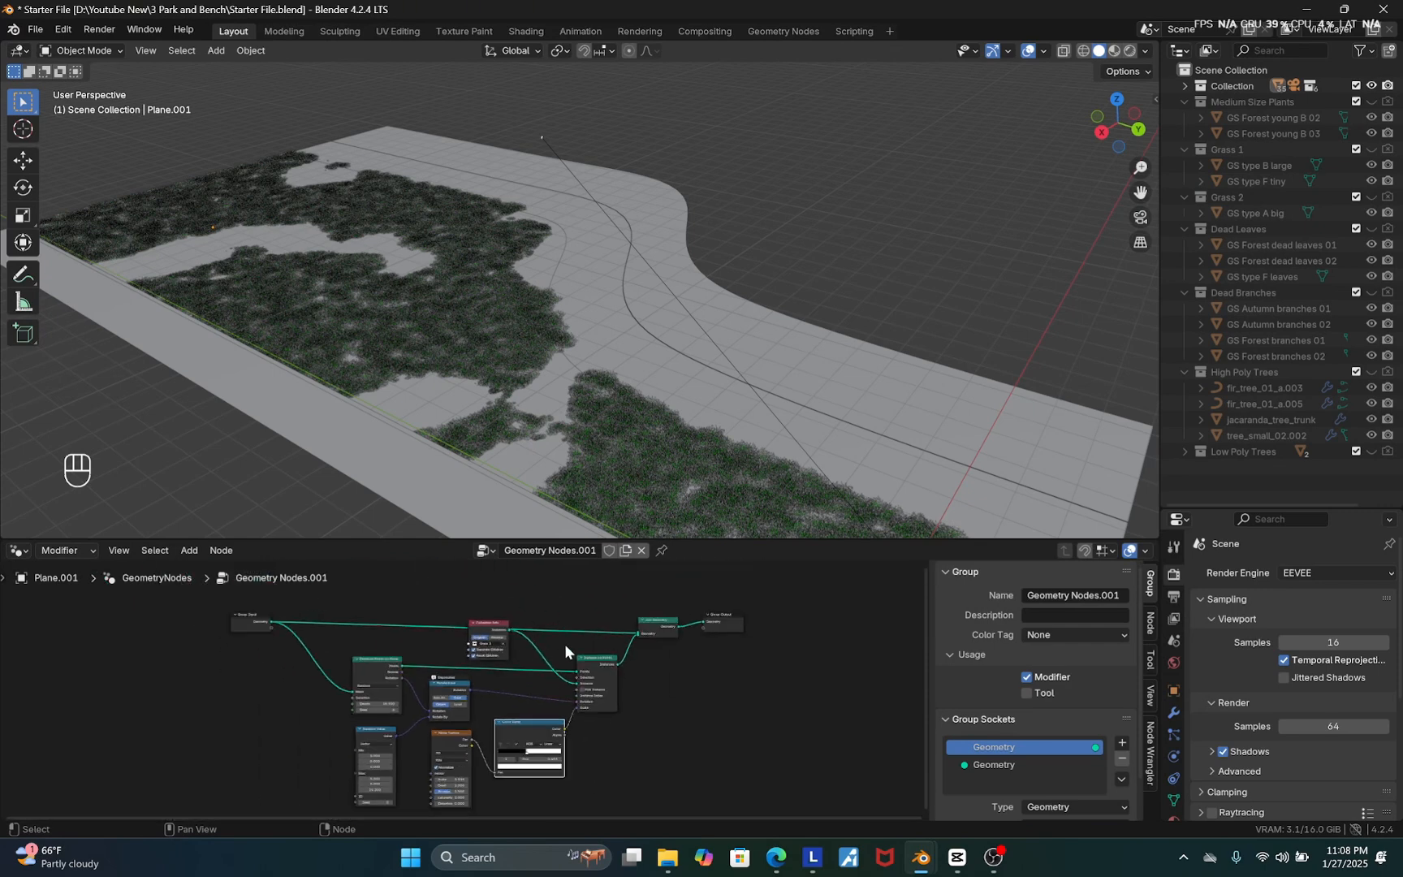
drag(779, 583, 662, 658)
key(g)
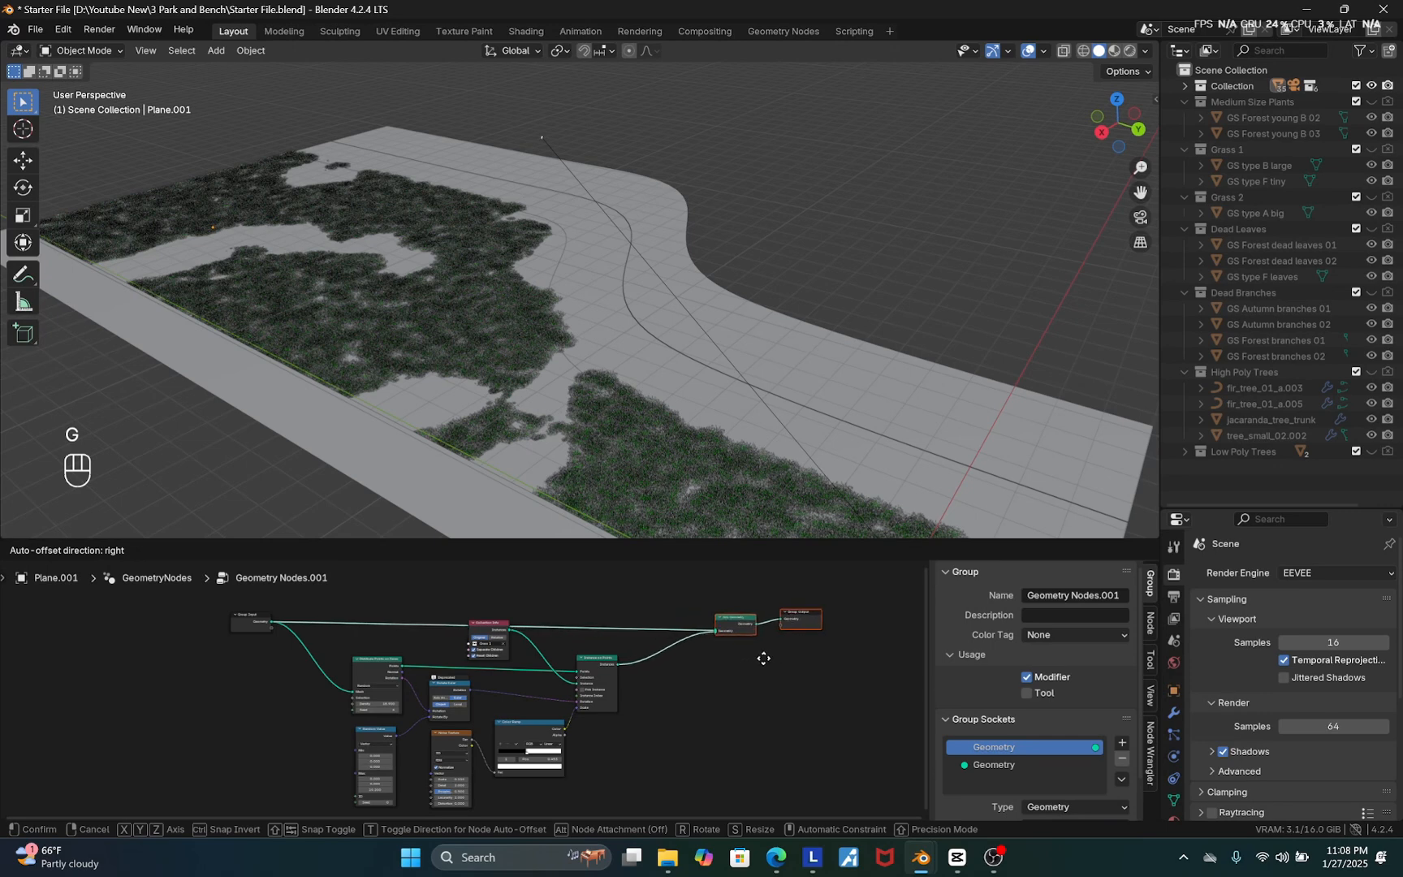
click(796, 658)
Duplicate the whole scatter node chain and place the copy above the original
scroll(620, 641, down, 1)
drag(638, 798, 396, 643)
scroll(512, 741, down, 2)
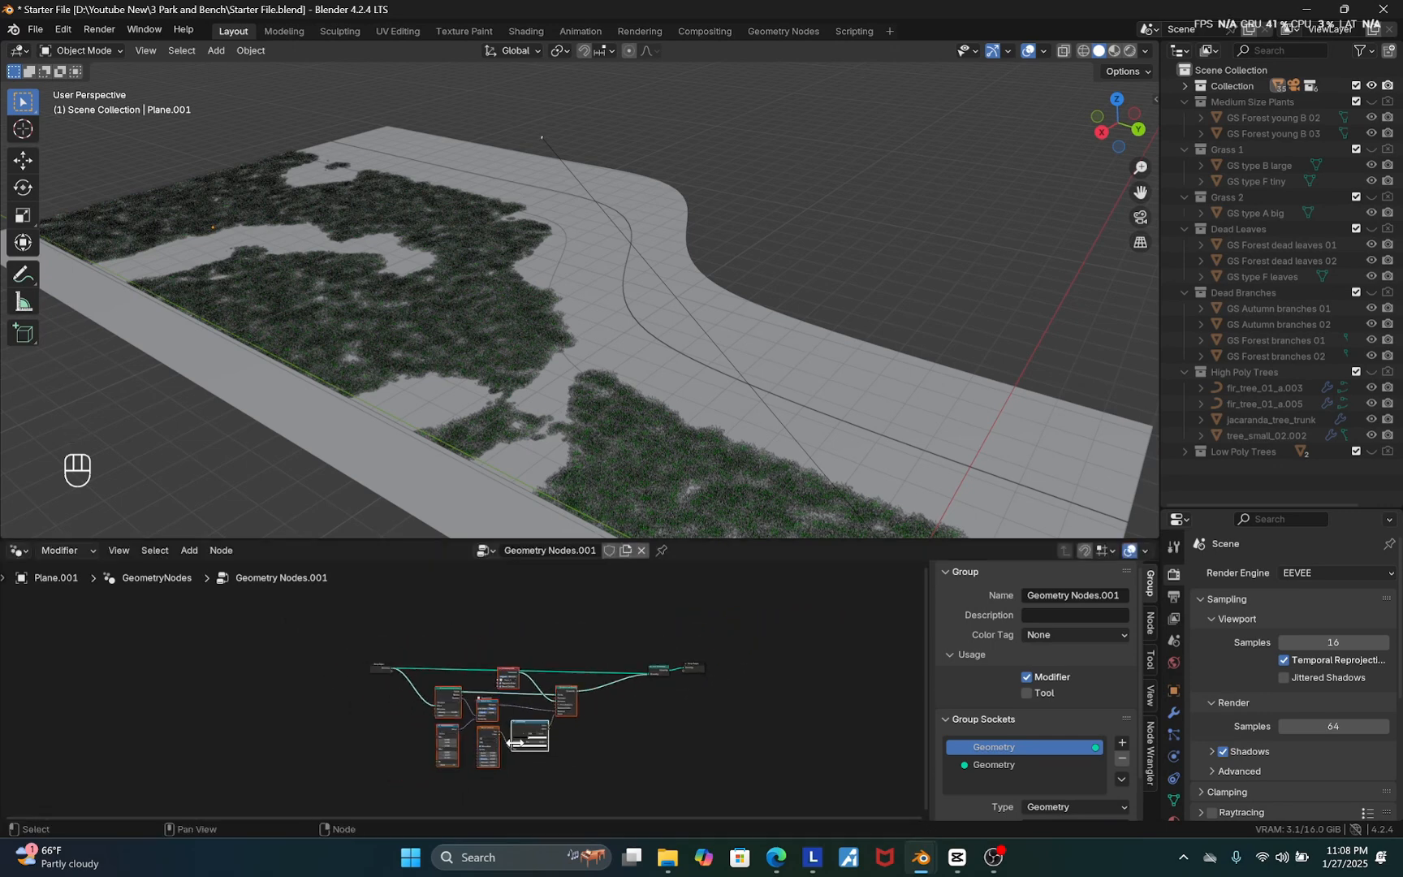
key(shift+d)
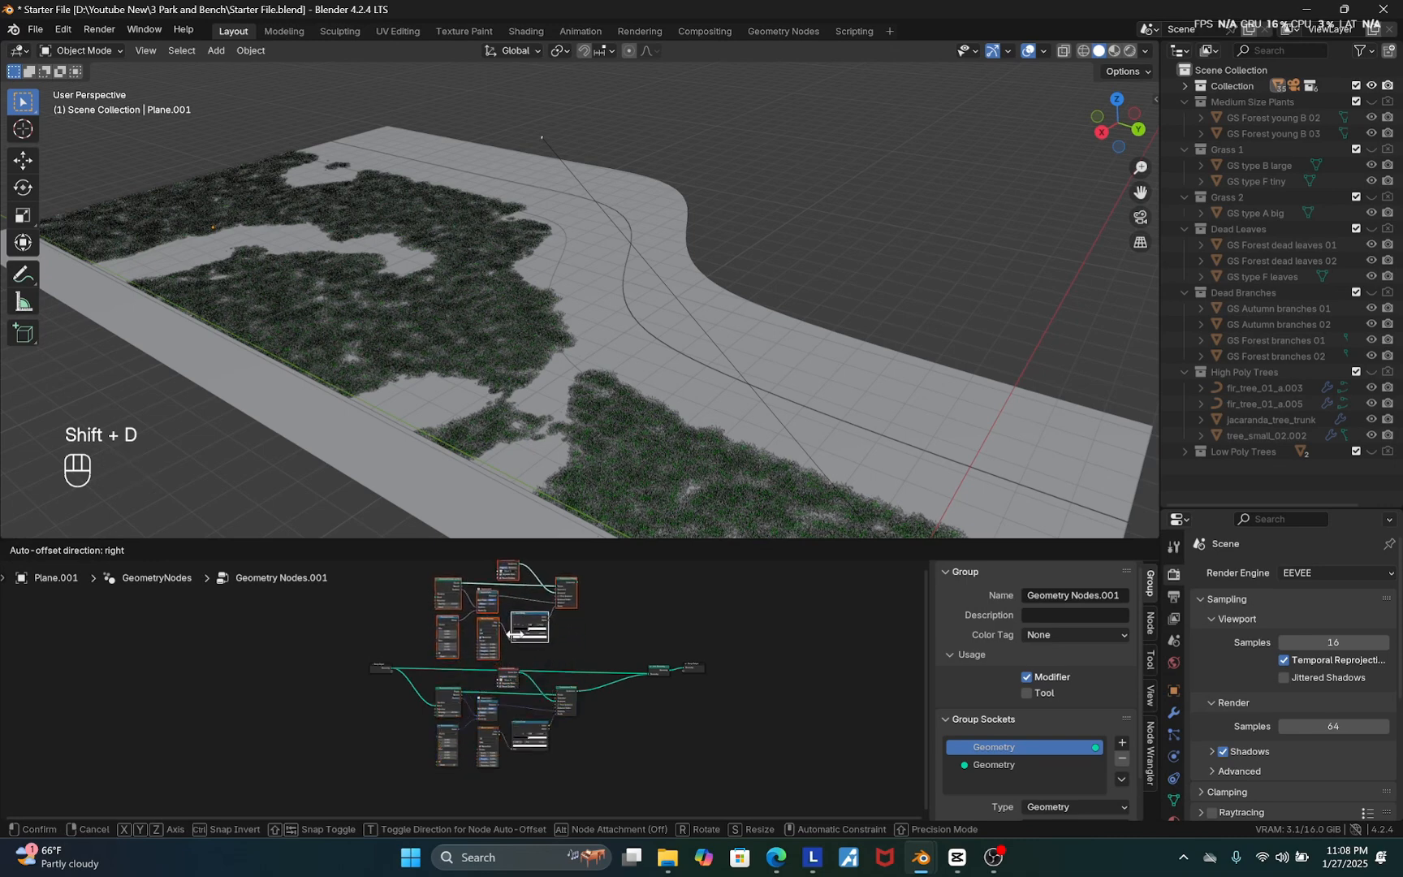
click(520, 633)
Connect Group Input geometry to the copied Distribute Points mesh and the copied Instance on Points output to Join Geometry
scroll(378, 723, up, 4)
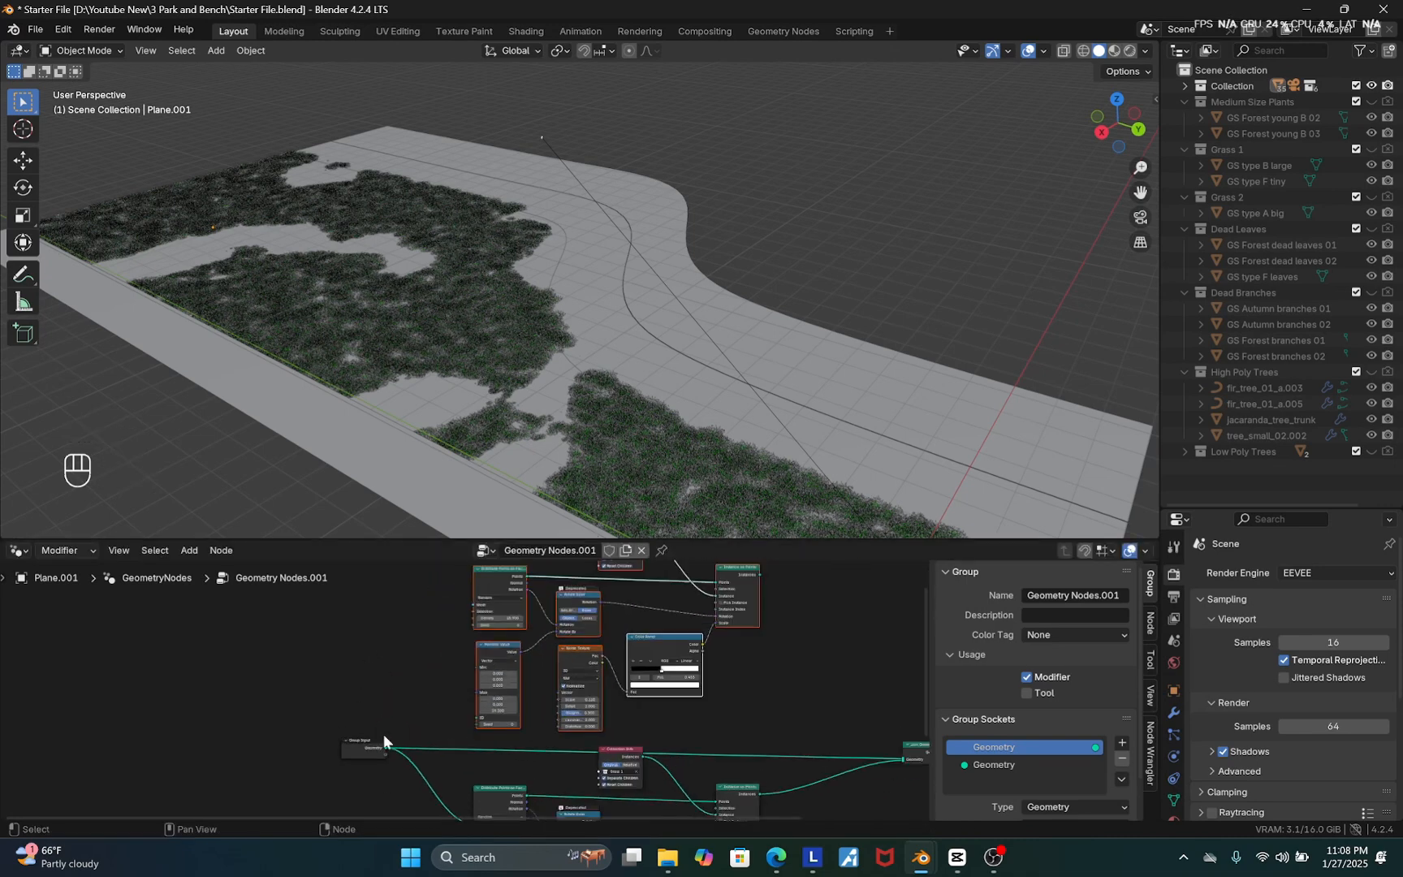
drag(384, 753, 498, 678)
scroll(498, 677, down, 5)
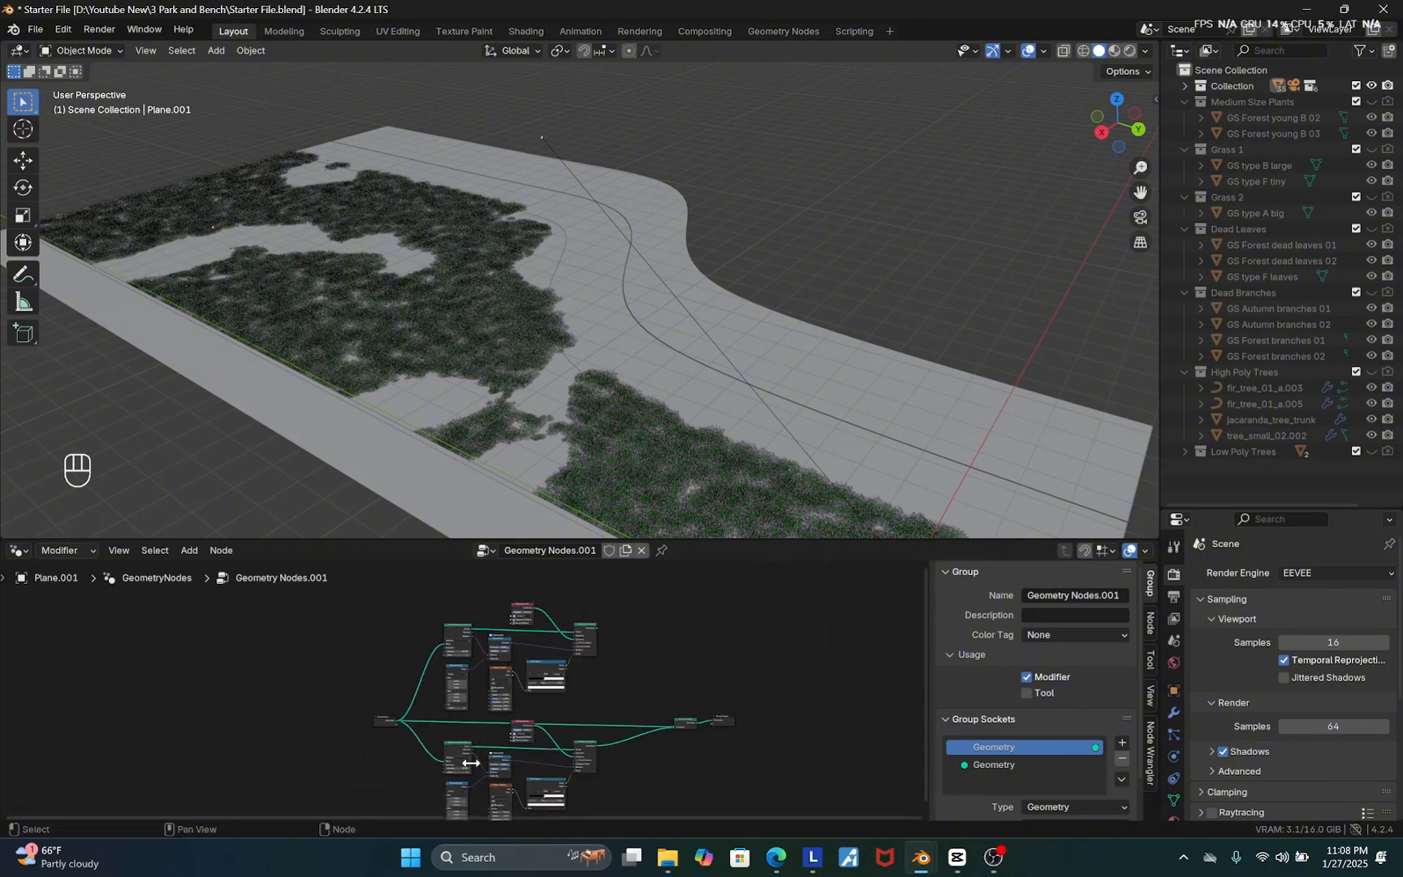
scroll(627, 626, up, 3)
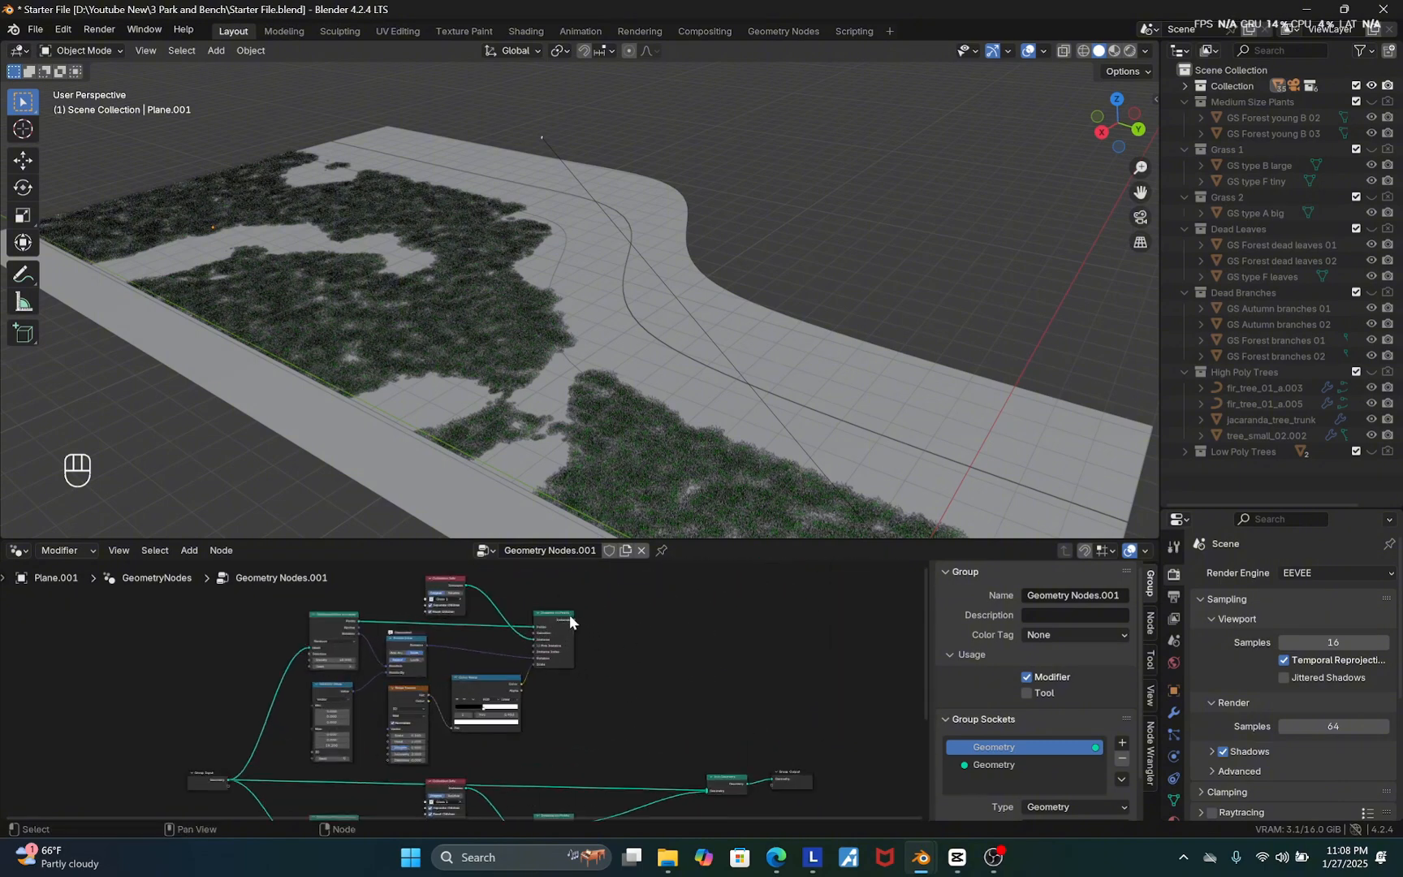
drag(571, 619, 703, 791)
Set the copied chain's Collection Info node to the Grass 2 collection
scroll(619, 612, down, 4)
scroll(577, 639, up, 5)
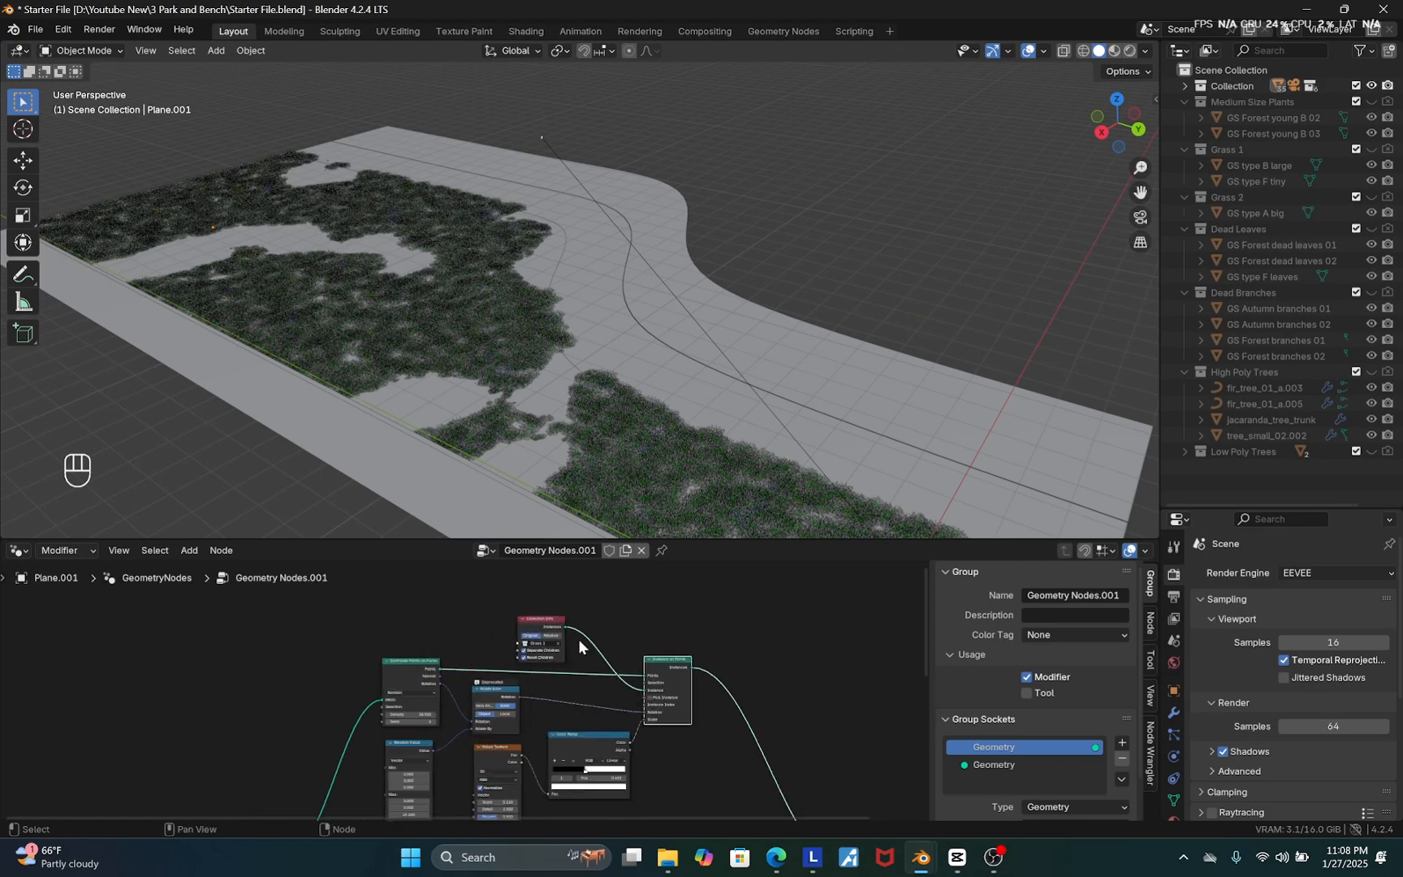
scroll(580, 648, up, 6)
click(547, 665)
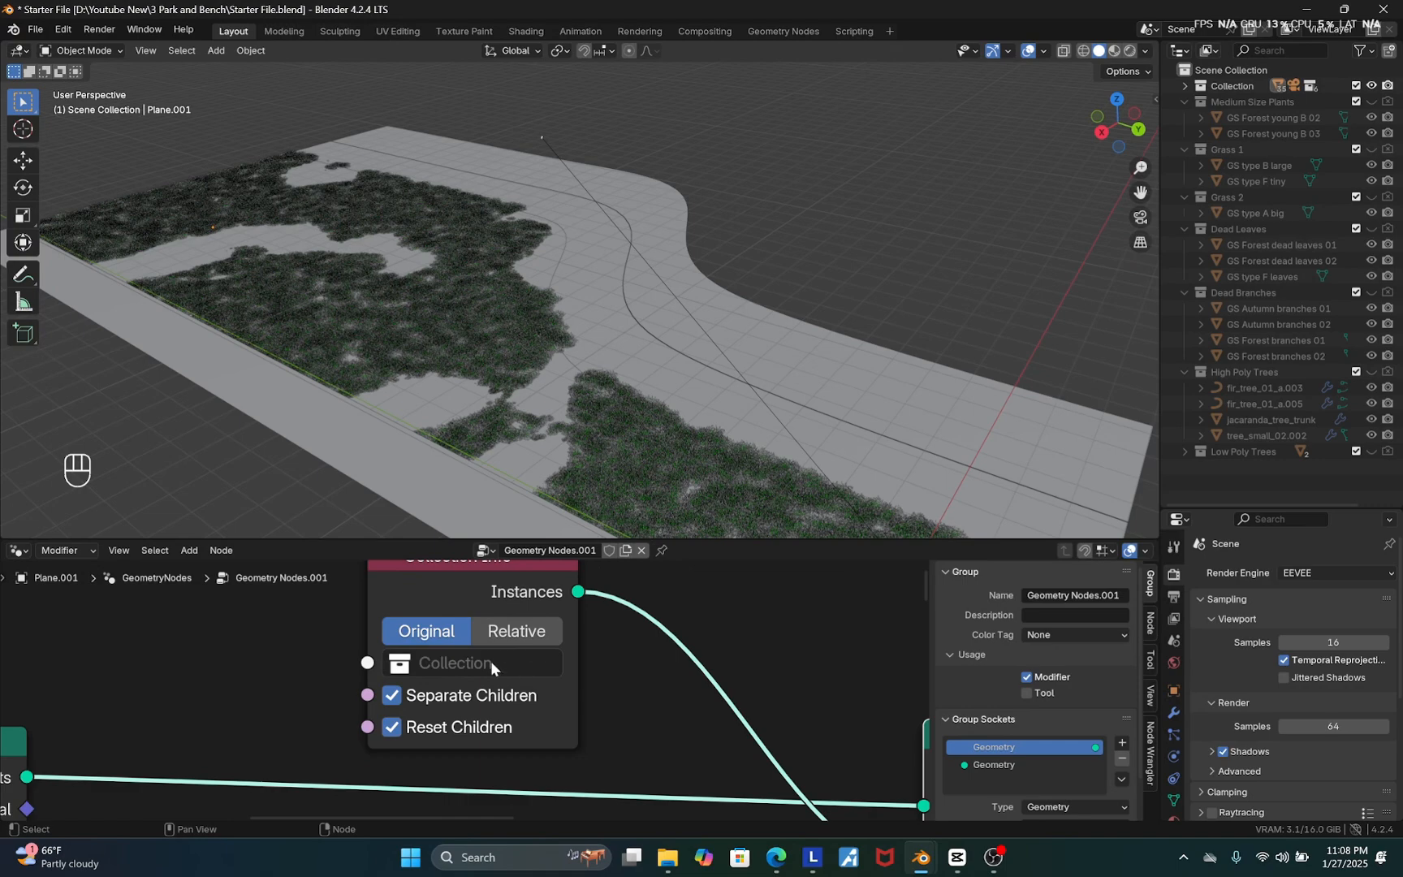
click(492, 666)
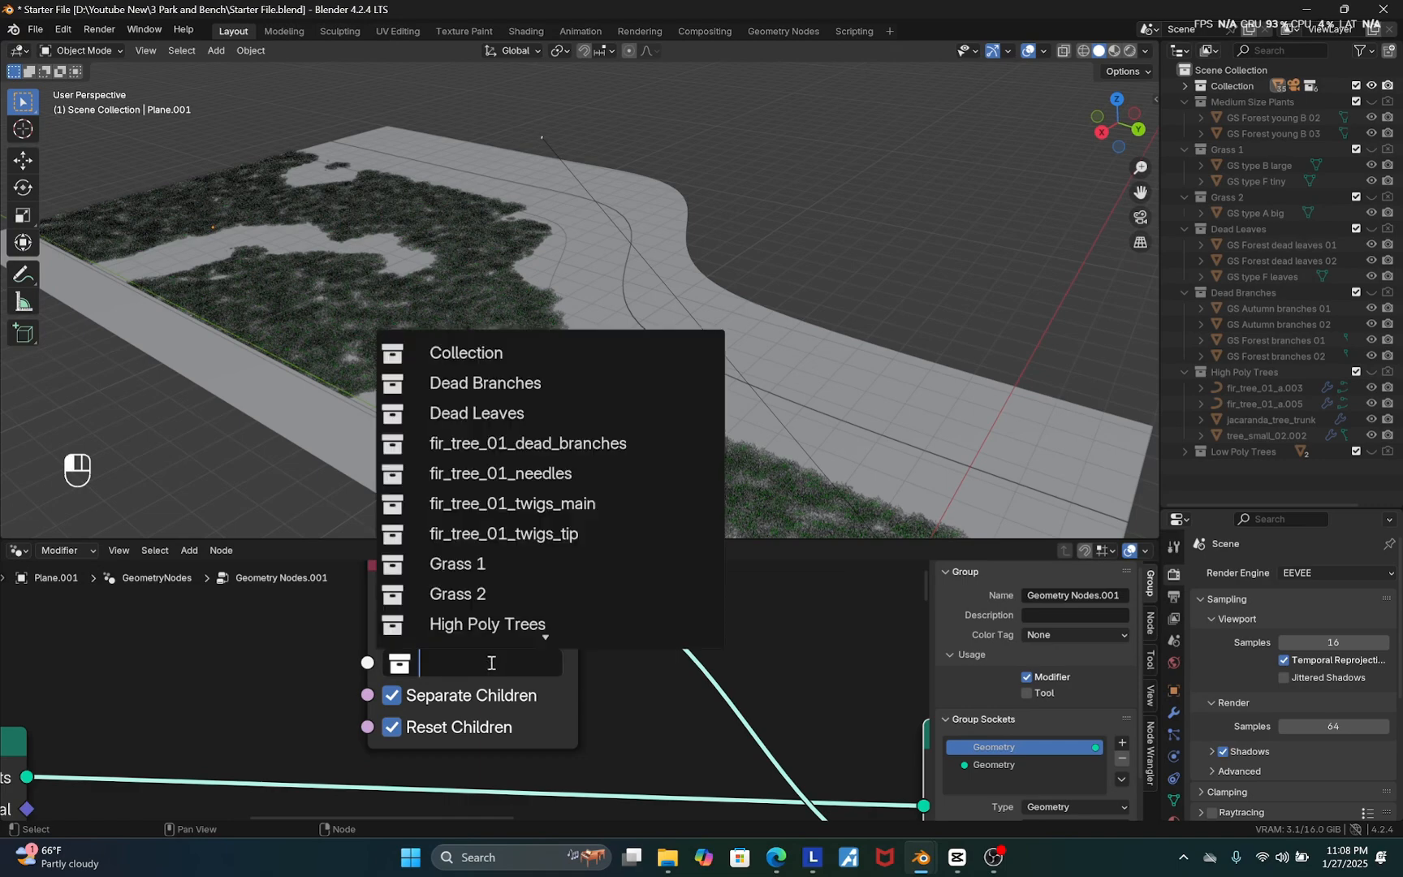
click(470, 594)
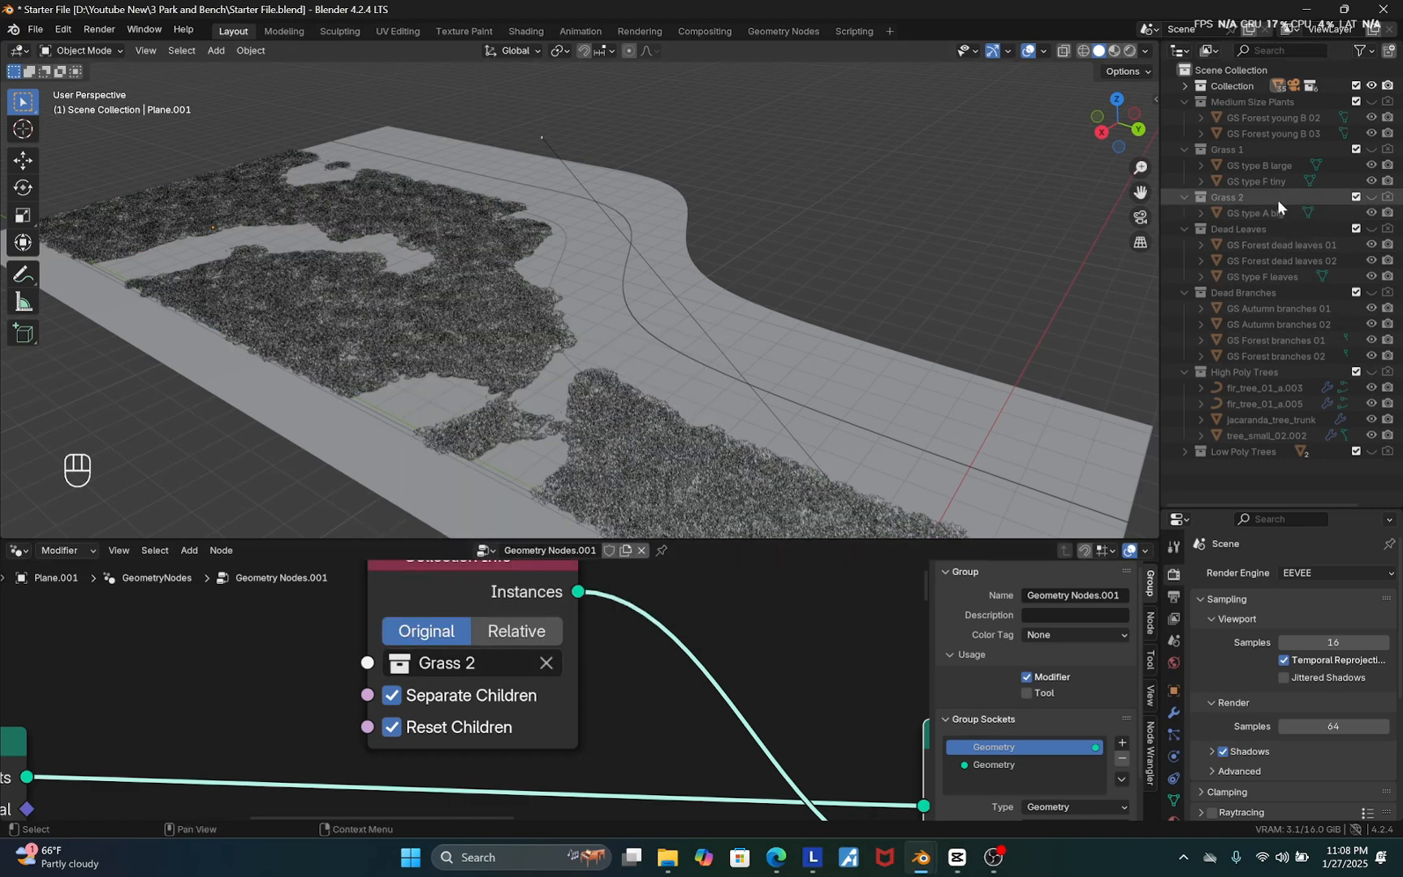
Shift the copied Color Ramp's white stop to the right to reduce the Grass 2 coverage
scroll(530, 645, down, 8)
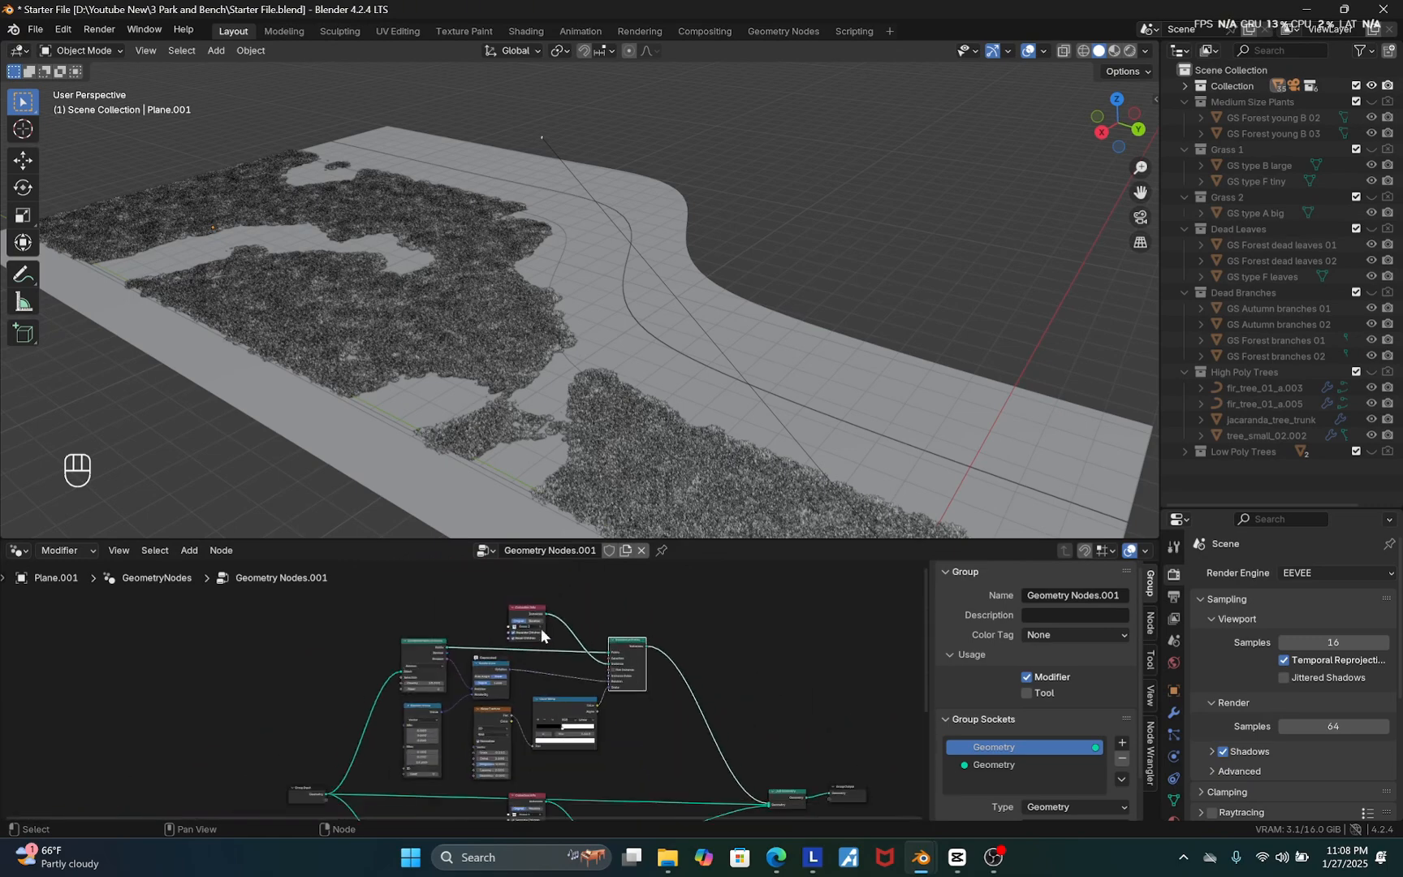
scroll(561, 727, up, 10)
click(560, 708)
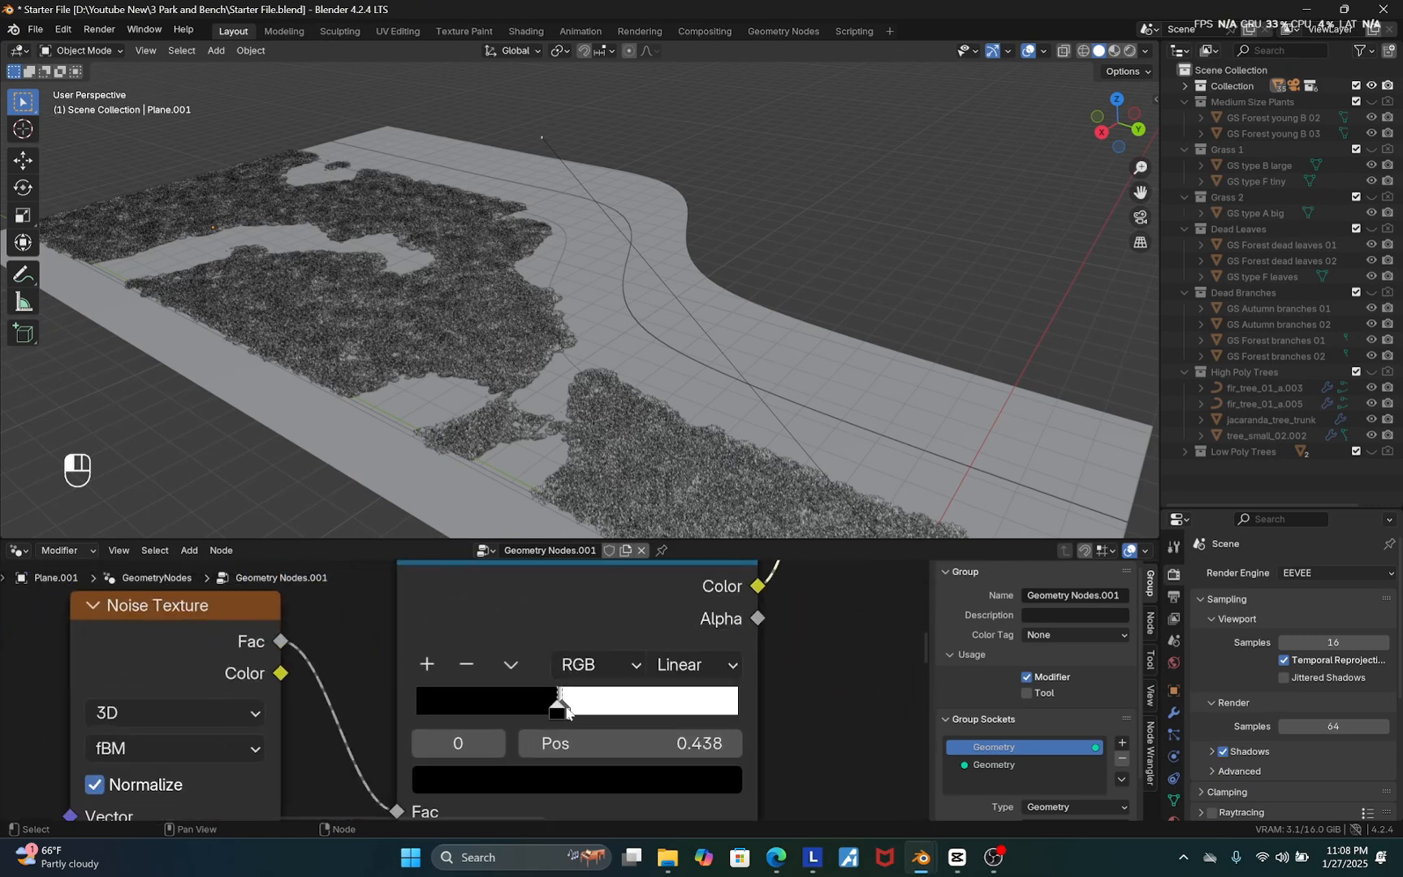
drag(566, 712, 611, 708)
scroll(521, 682, down, 4)
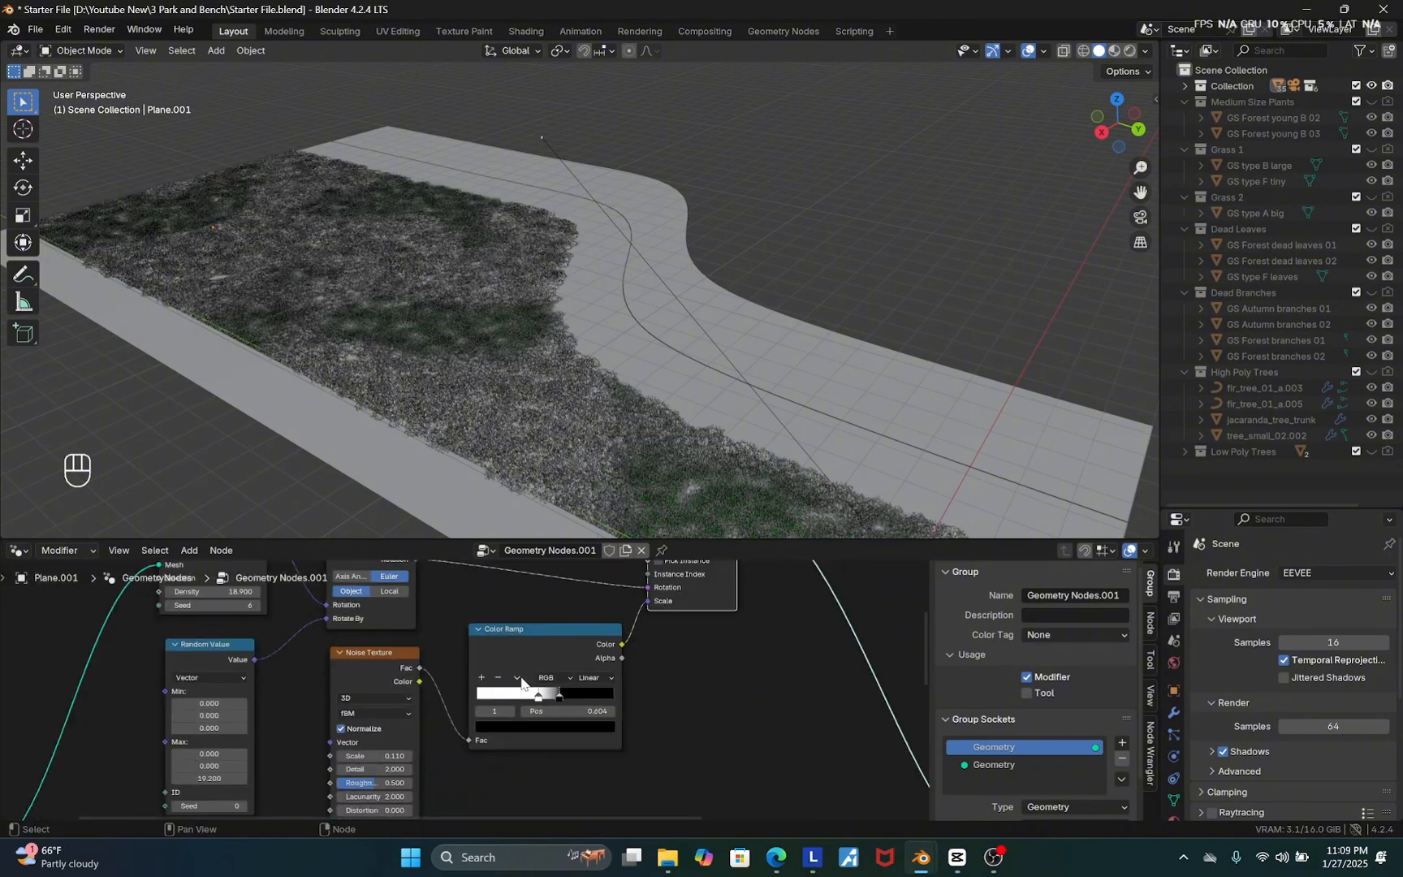
Box-select the upper scatter node chain, duplicate it, and place the copy above it
scroll(521, 682, down, 6)
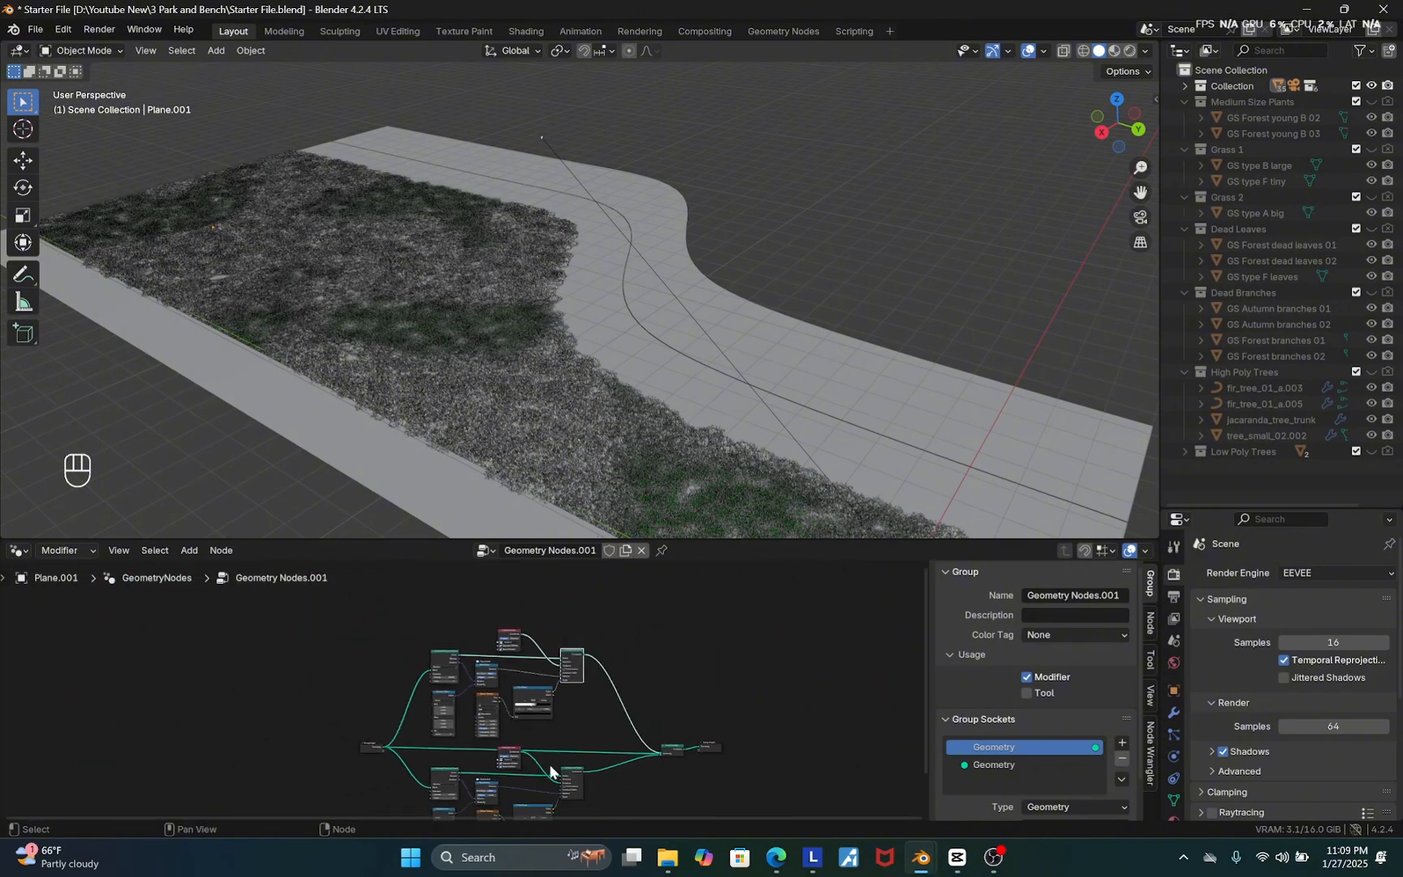
scroll(550, 771, down, 2)
drag(590, 621, 425, 767)
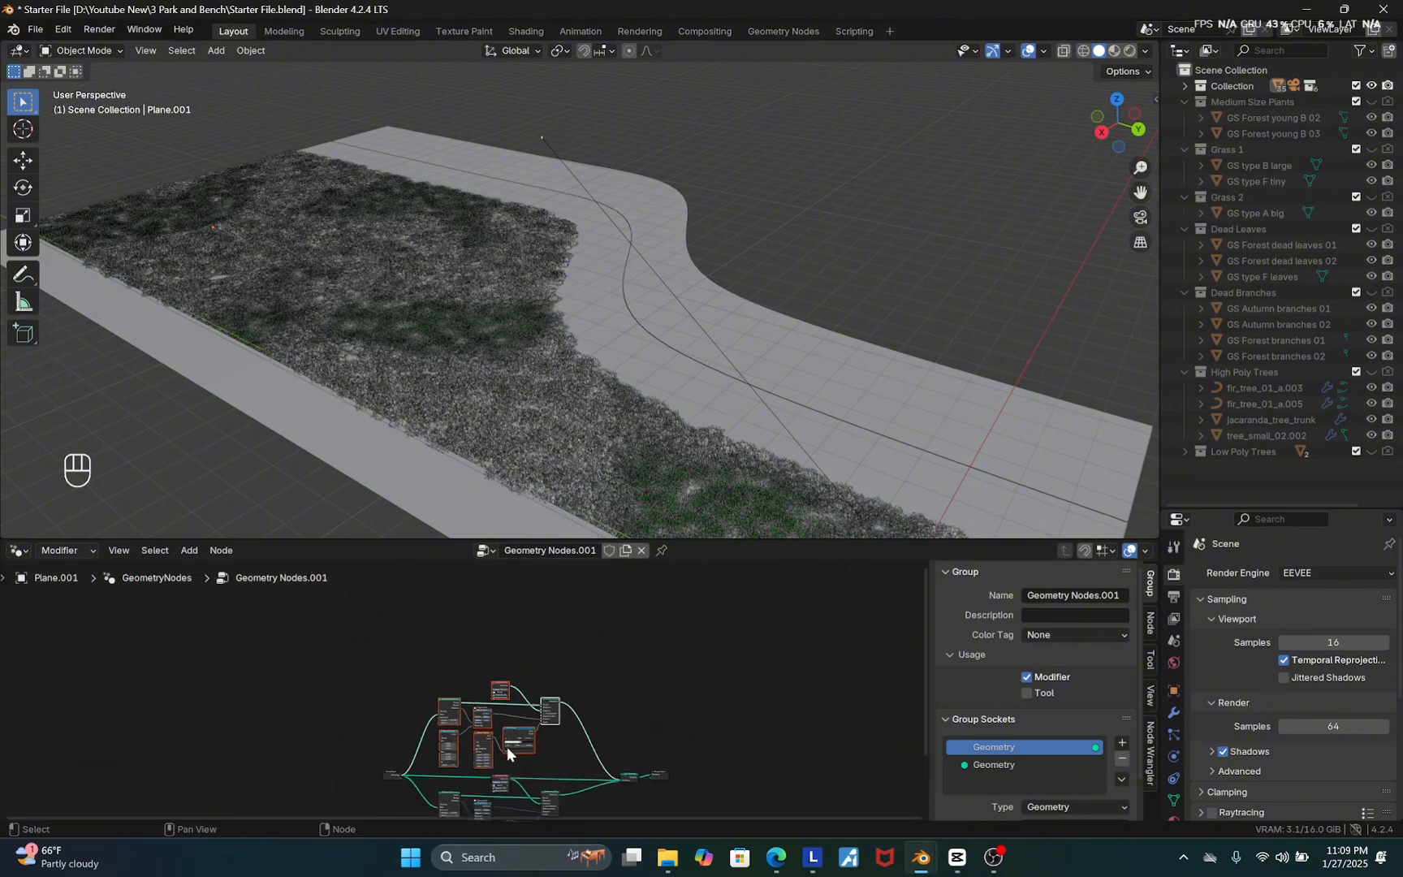
key(shift+d)
click(507, 664)
scroll(391, 770, up, 2)
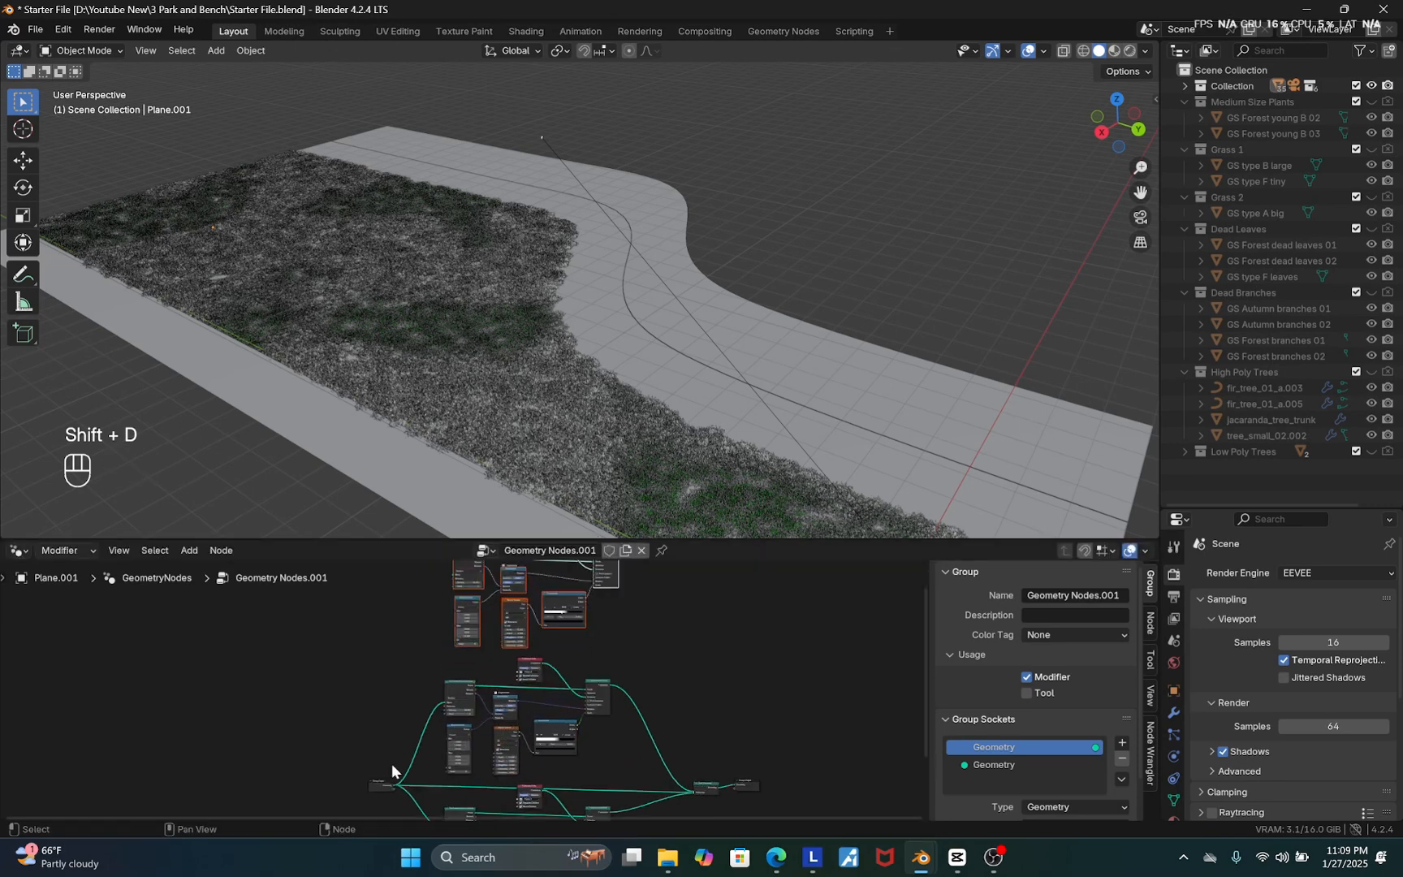
Move the Group Input node left and connect its geometry to the new chain's Distribute Points on Faces mesh
click(378, 783)
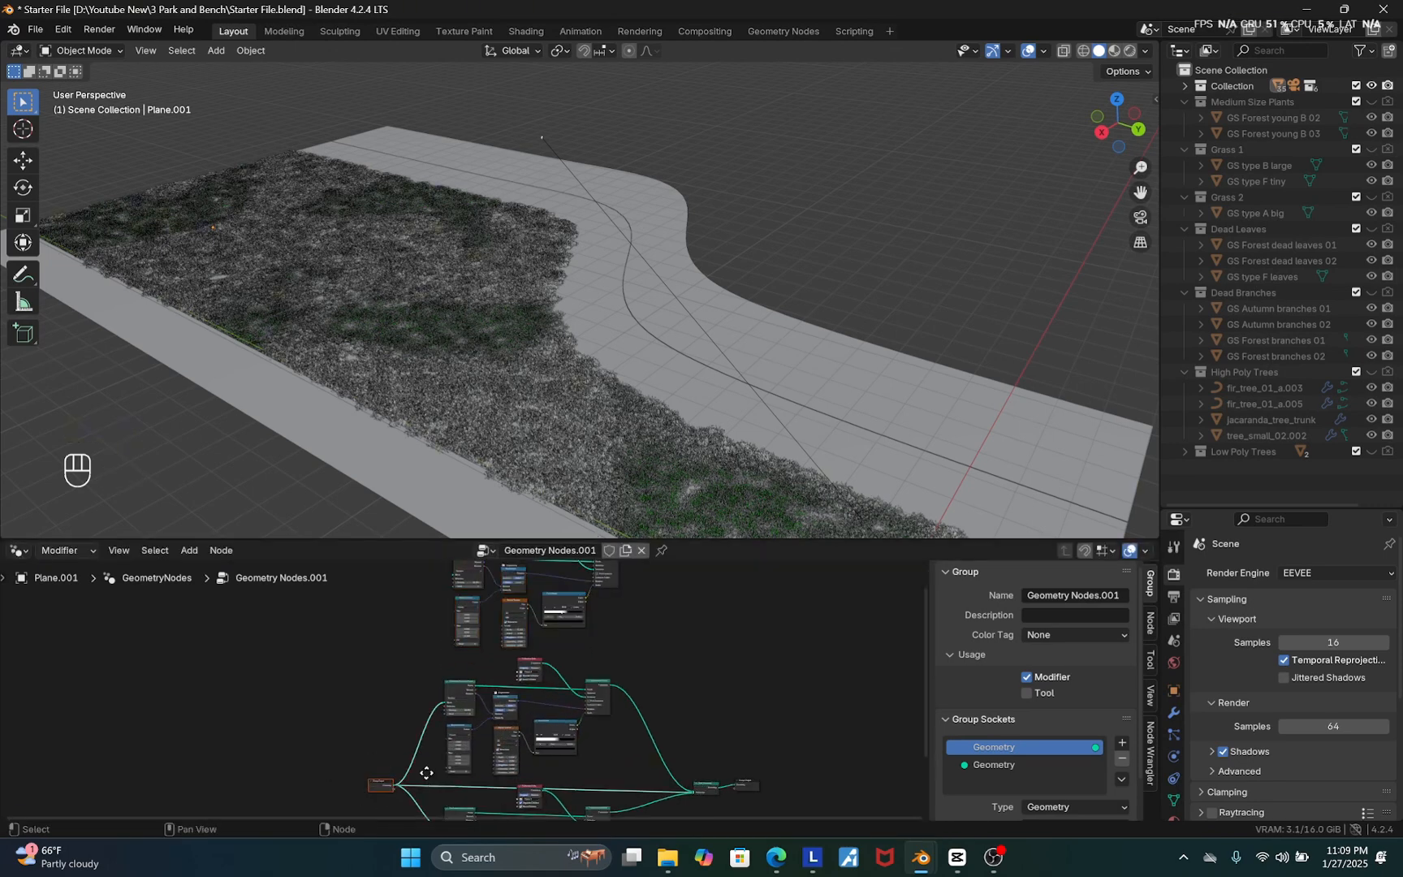
key(g)
click(335, 755)
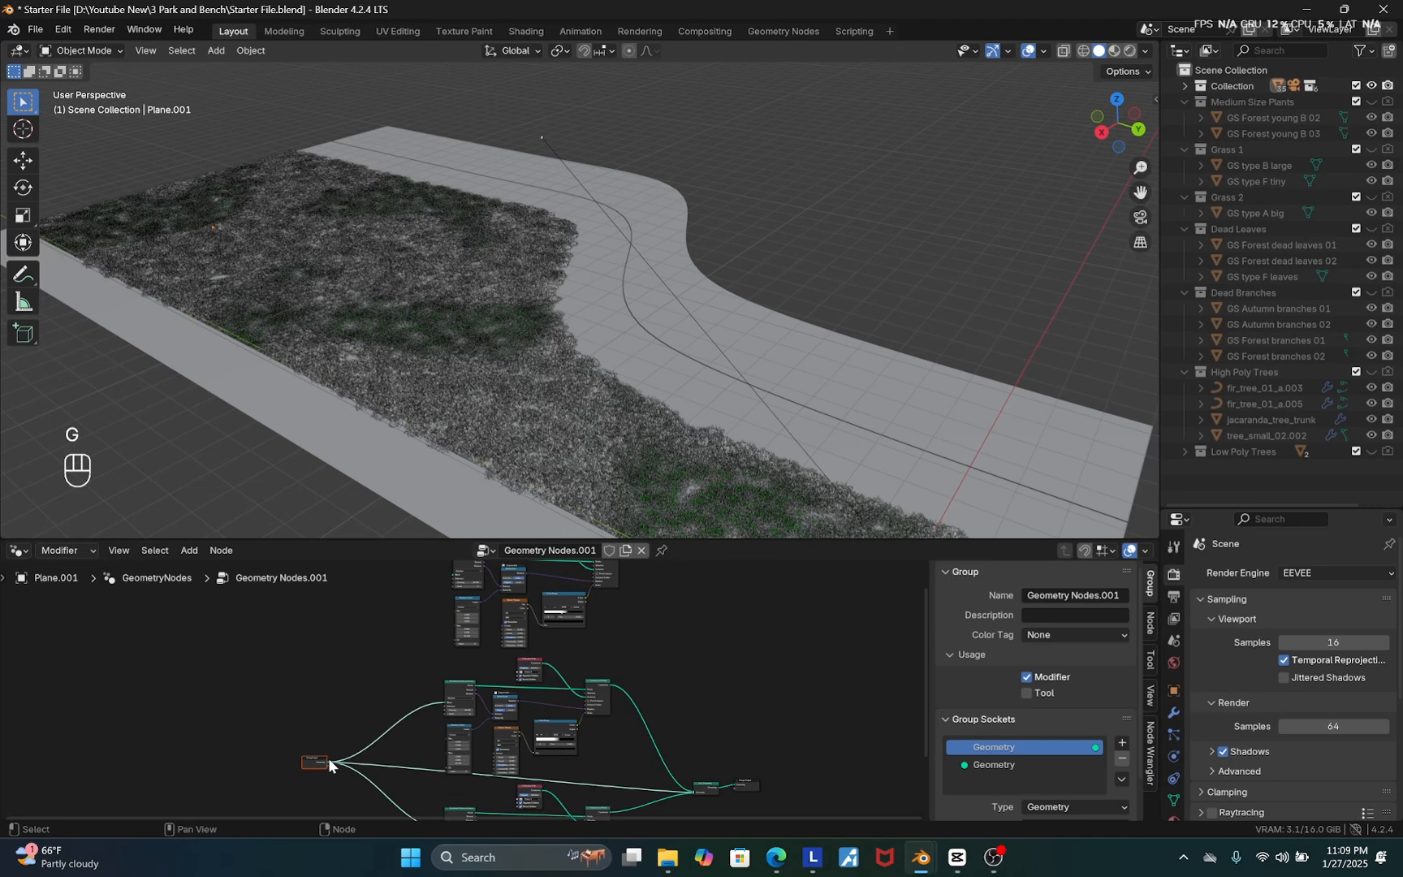
drag(328, 760, 620, 765)
Set the new chain's Collection Info node to the Dead Leaves collection
scroll(510, 610, down, 2)
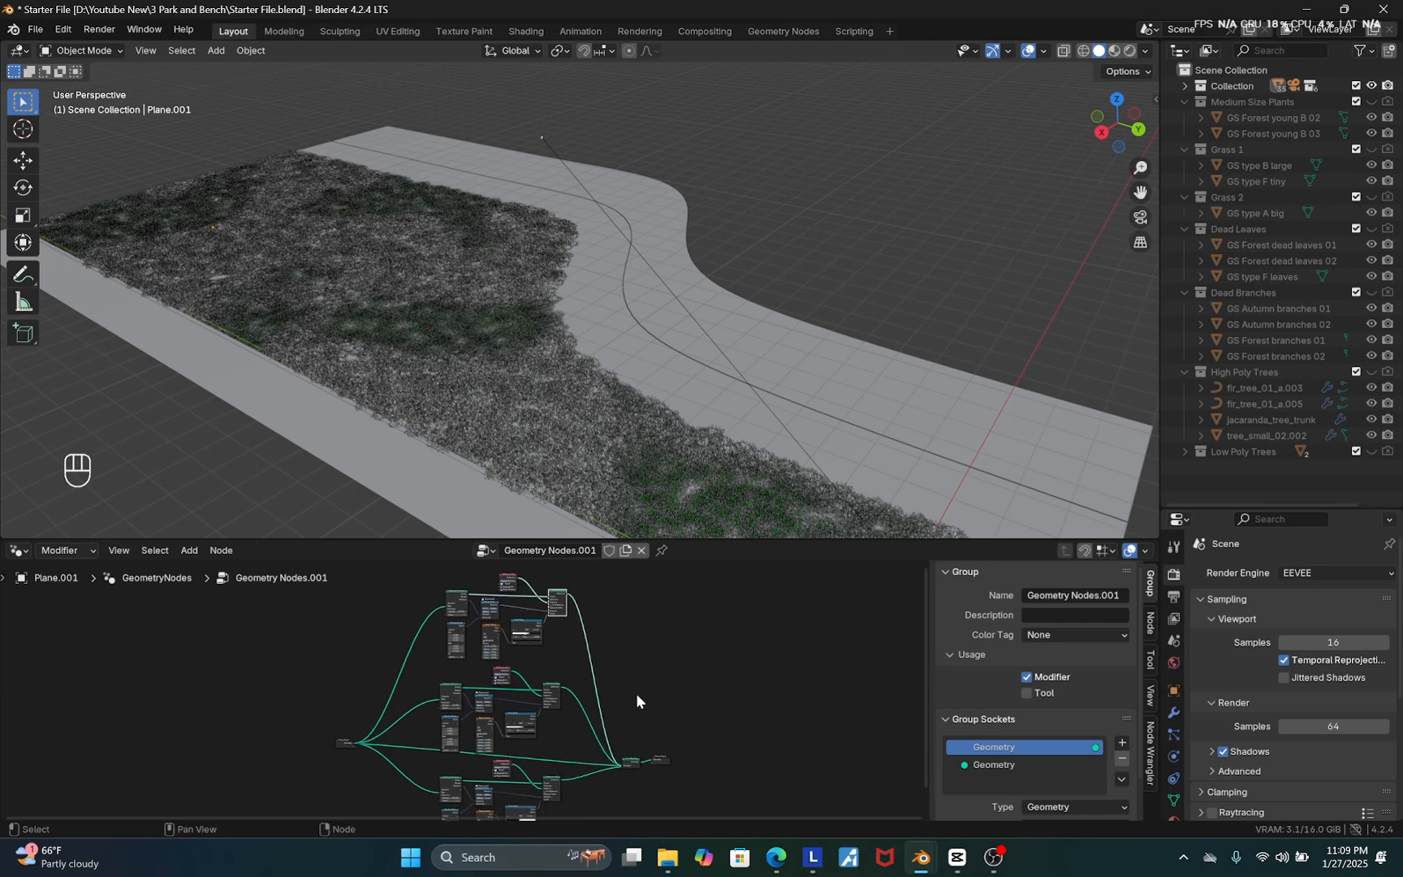
scroll(479, 574, up, 8)
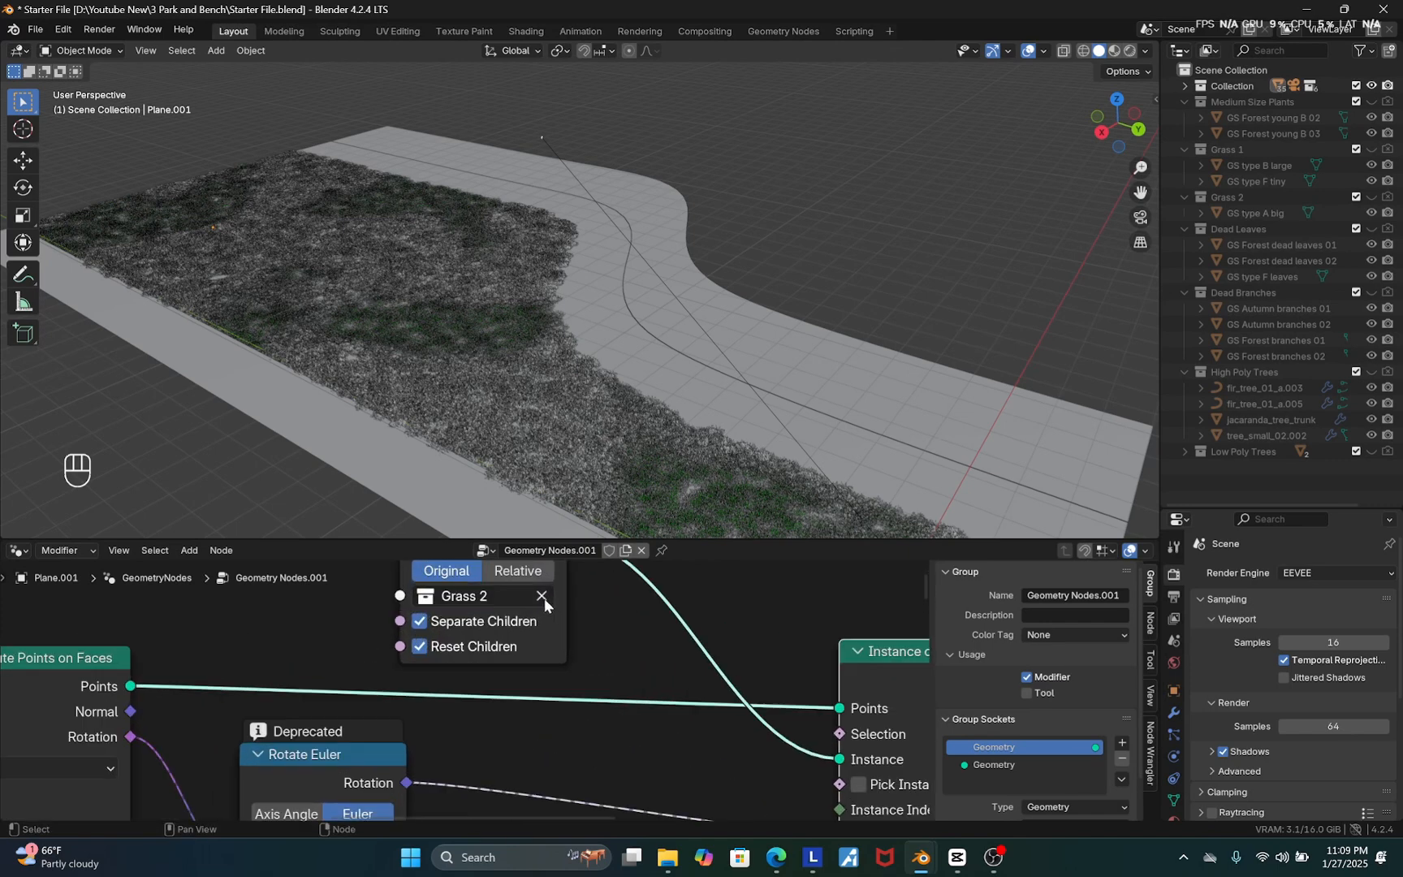
click(501, 598)
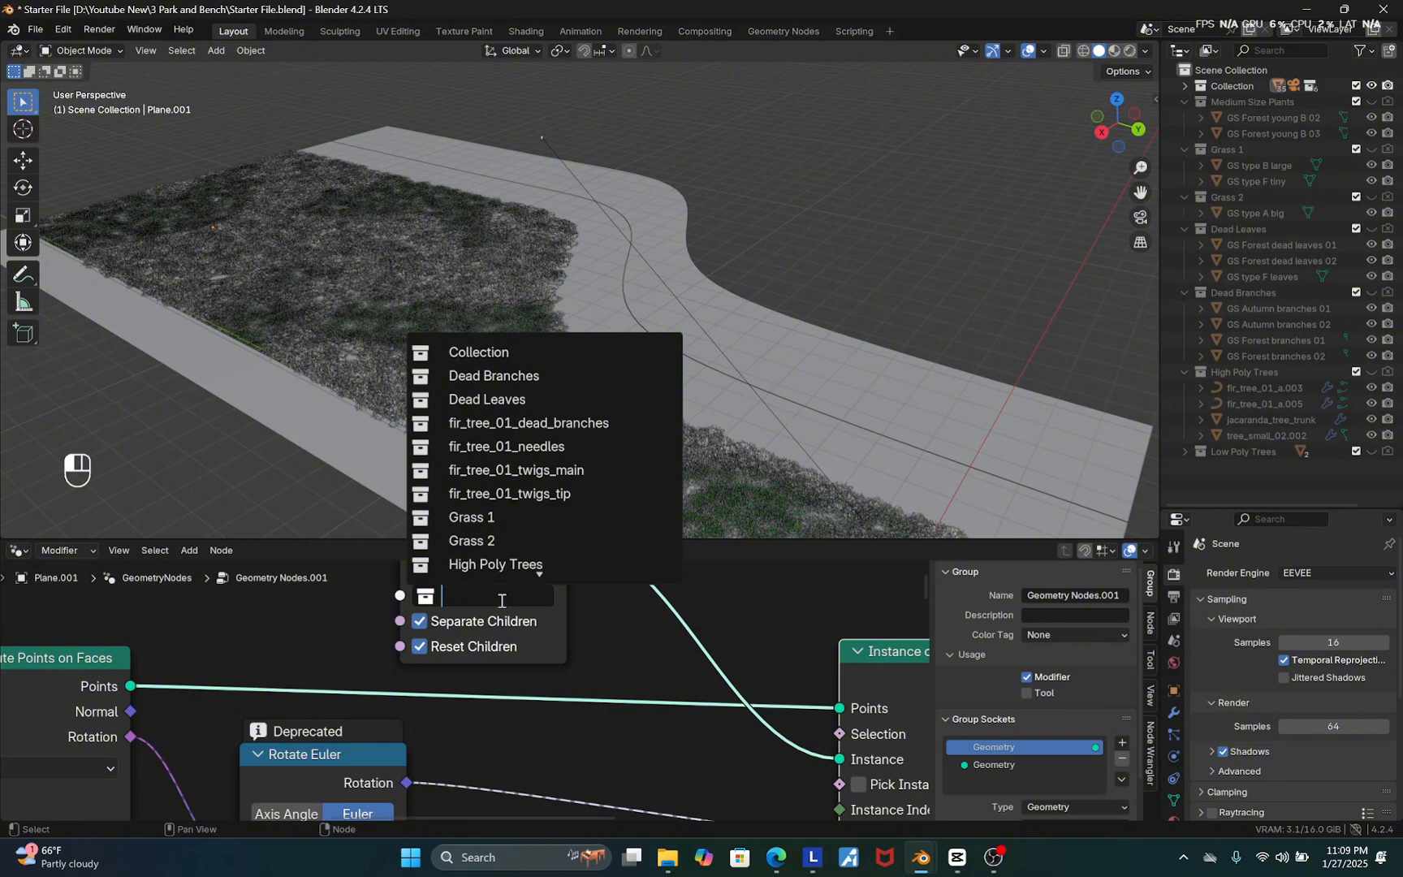
text(dea)
click(504, 352)
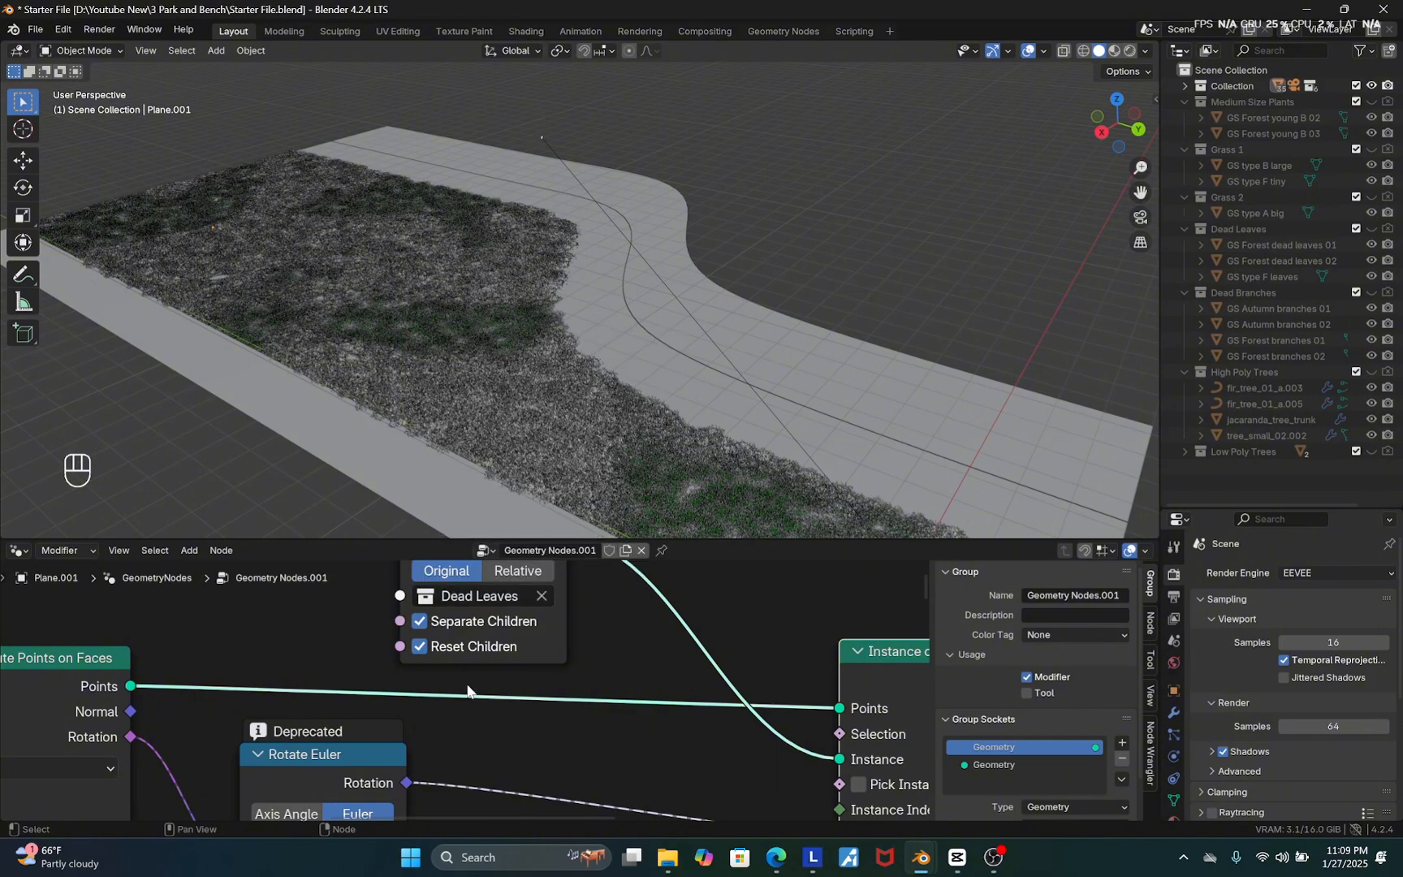
Spread the dead leaves Color Ramp's white and black stops apart toward opposite ends
scroll(467, 691, down, 6)
scroll(544, 755, up, 5)
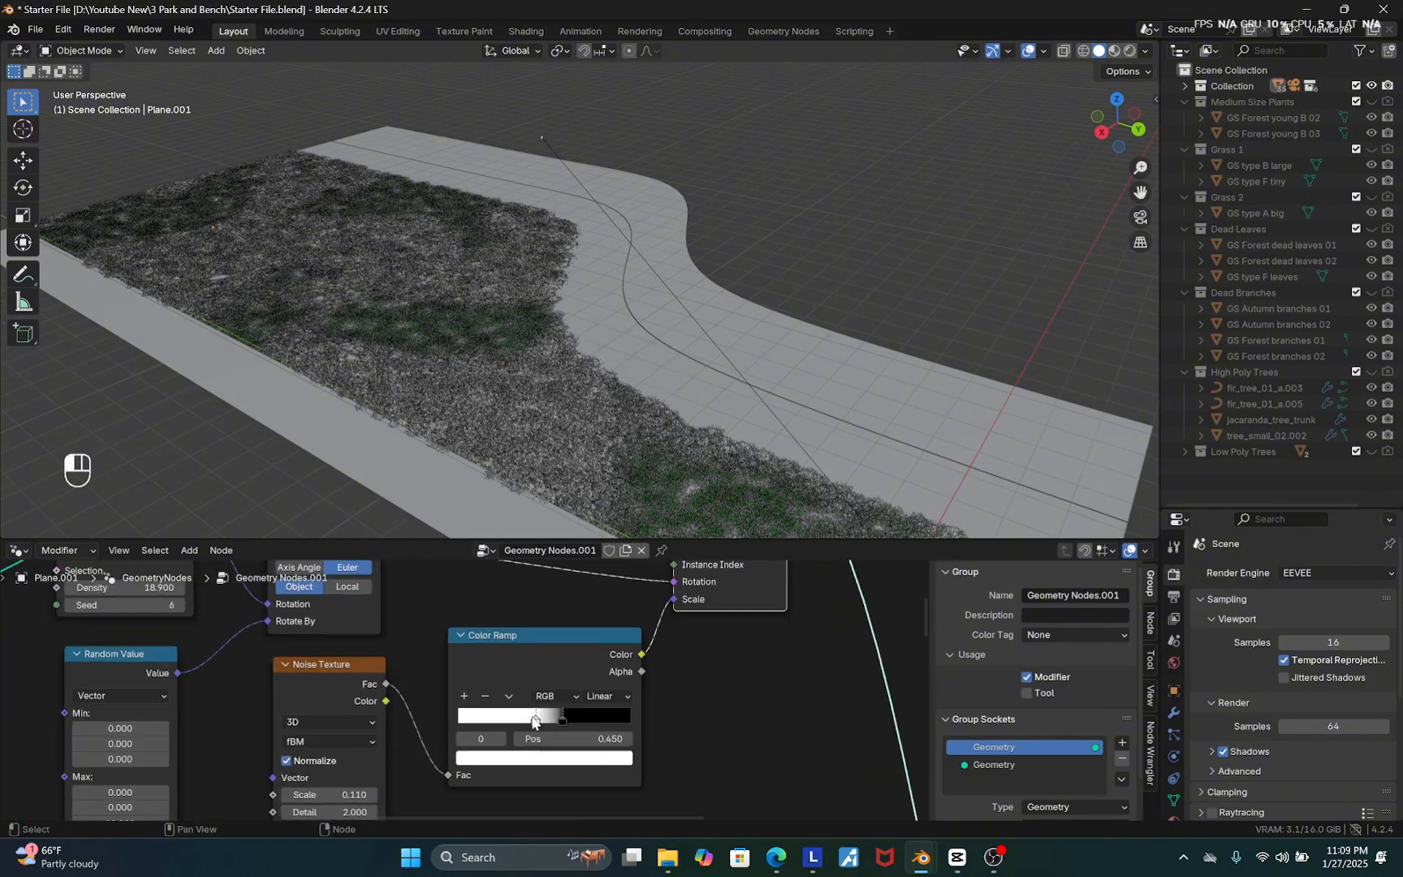
drag(534, 720, 461, 720)
drag(563, 719, 646, 723)
scroll(646, 723, down, 3)
scroll(538, 646, down, 3)
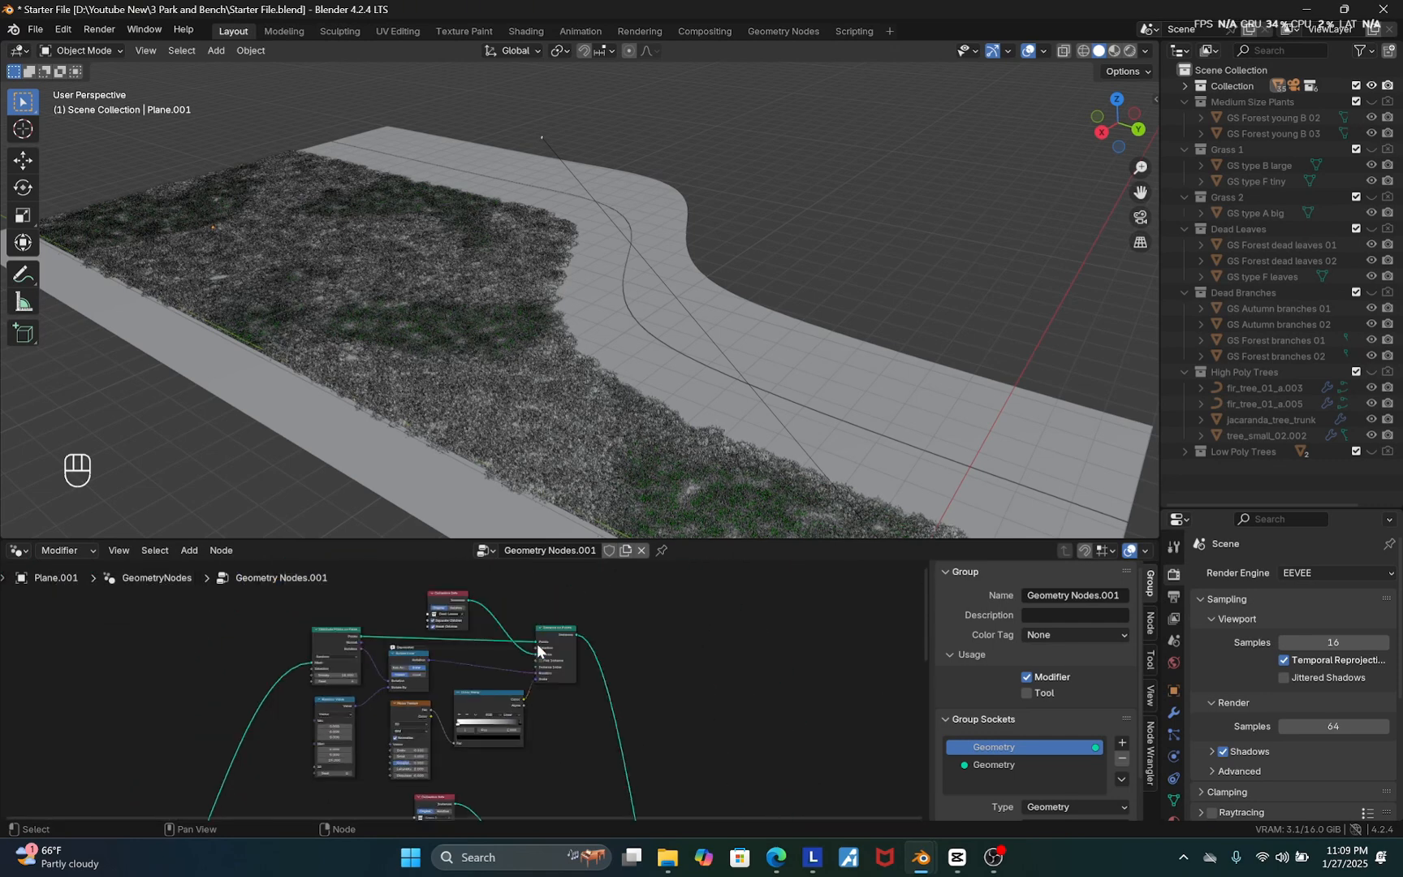
Cut the grass chains' links into Join Geometry so only the dead leaves scatter displays
scroll(524, 599, down, 3)
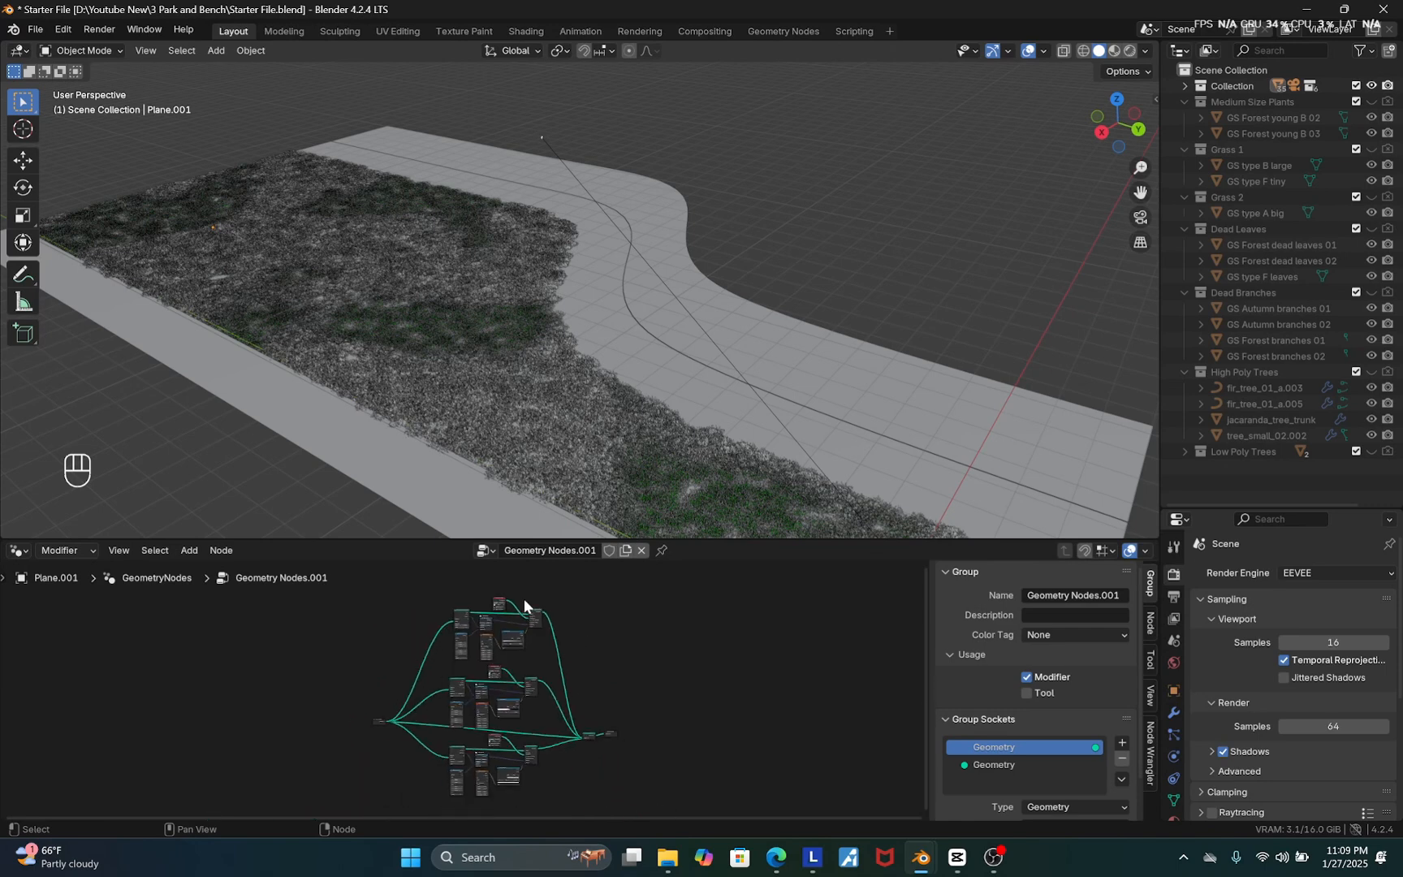
scroll(545, 648, up, 2)
scroll(543, 648, up, 4)
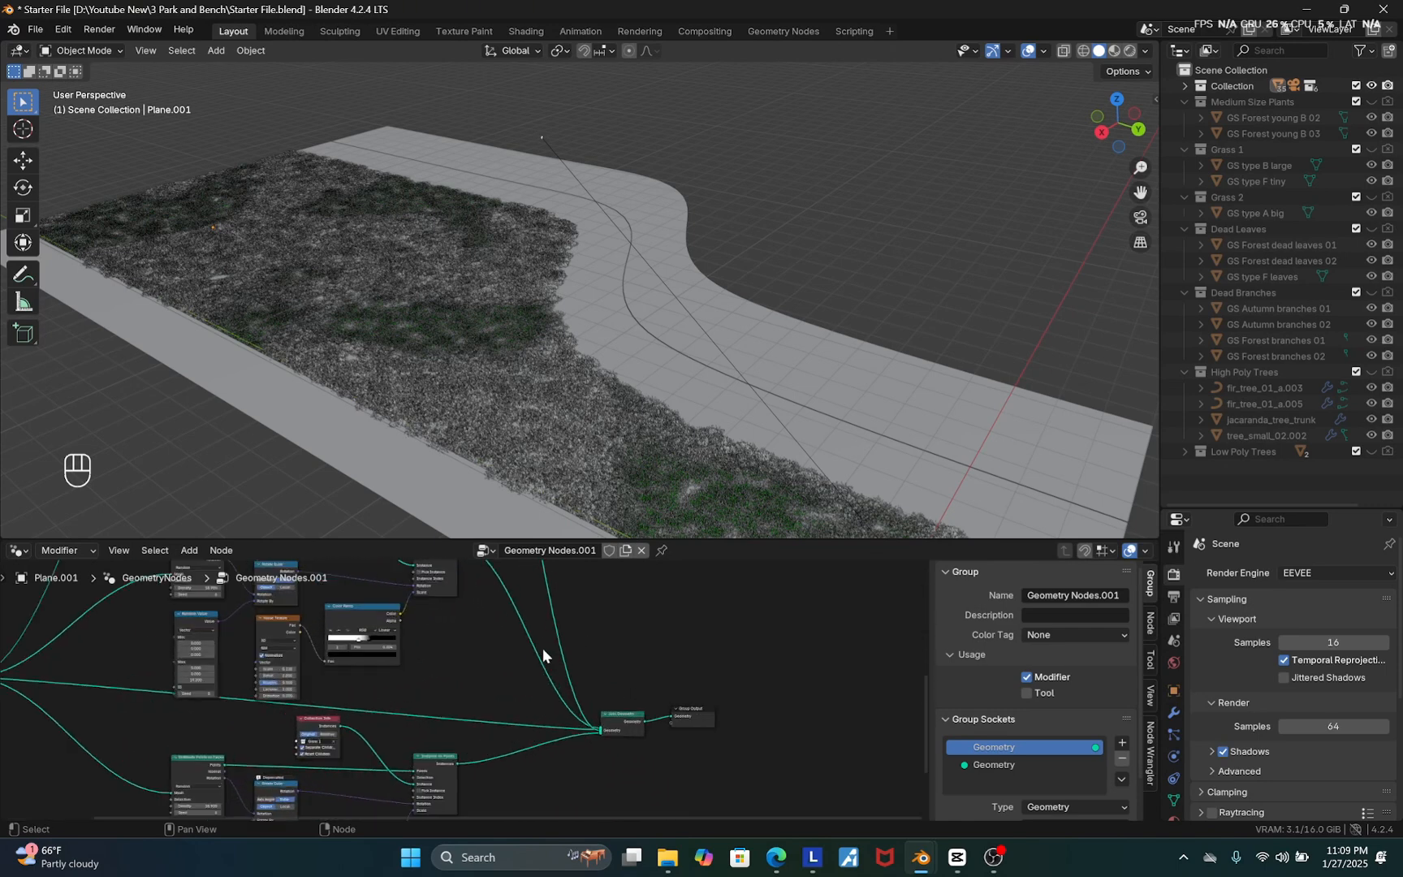
ctrl+right_drag(541, 627, 554, 790)
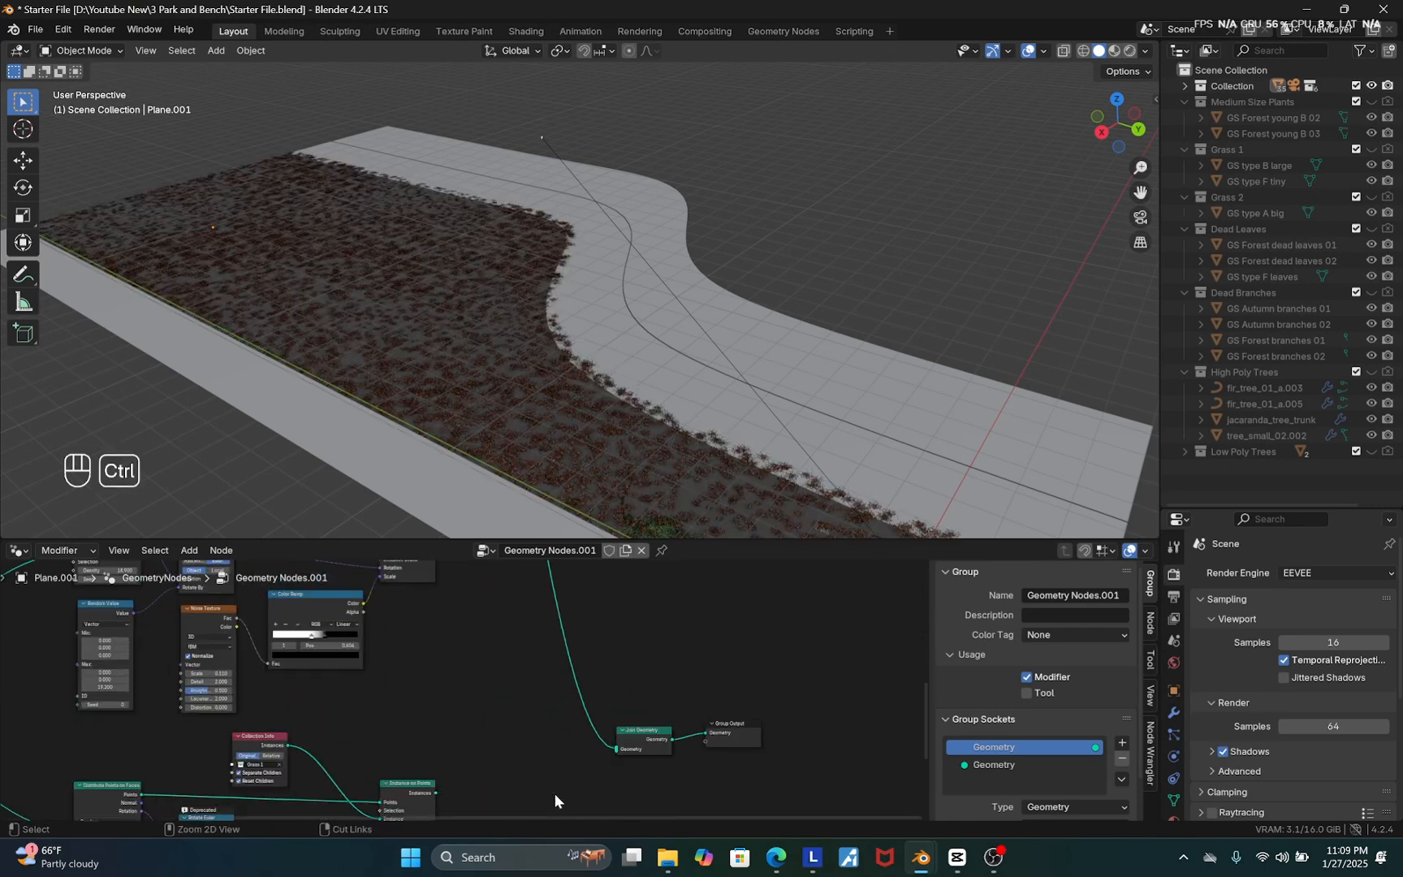
Move the dead leaves Color Ramp's white stop toward the middle while checking the leaves up close
scroll(589, 785, down, 2)
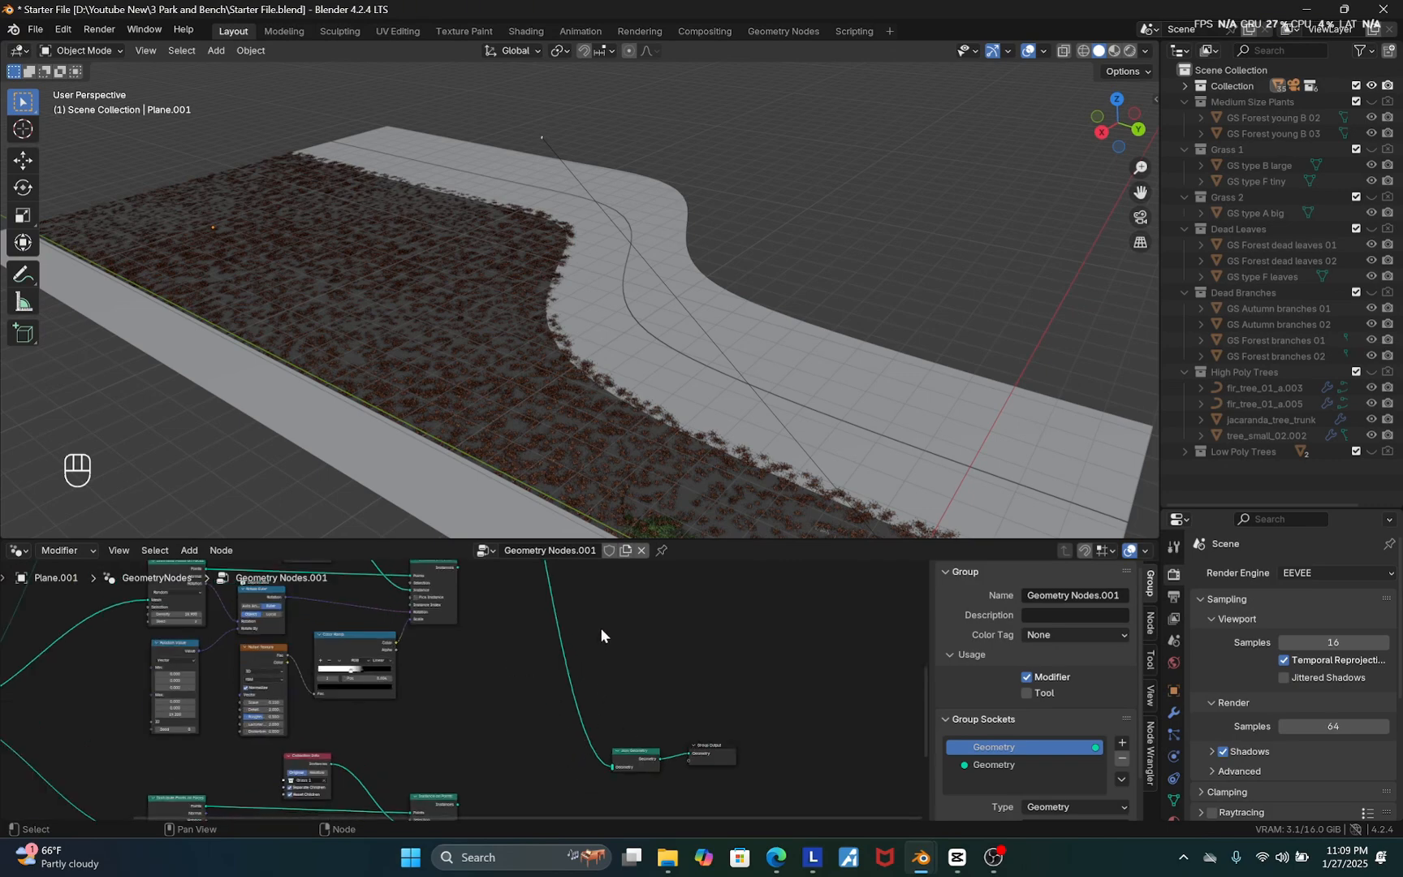
scroll(597, 690, down, 2)
scroll(532, 439, up, 5)
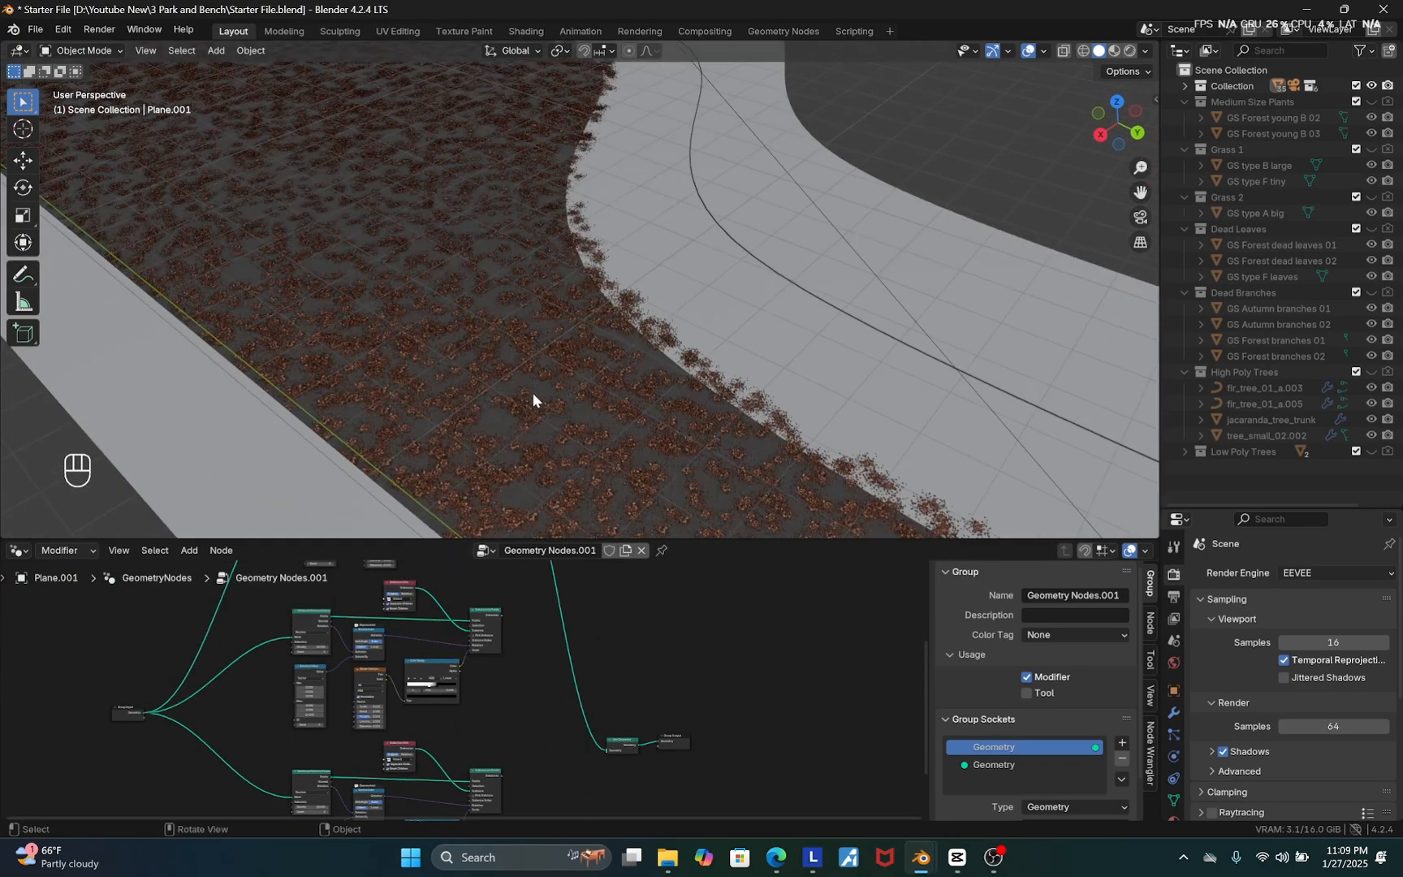
scroll(533, 392, up, 2)
scroll(609, 706, up, 4)
scroll(657, 753, up, 2)
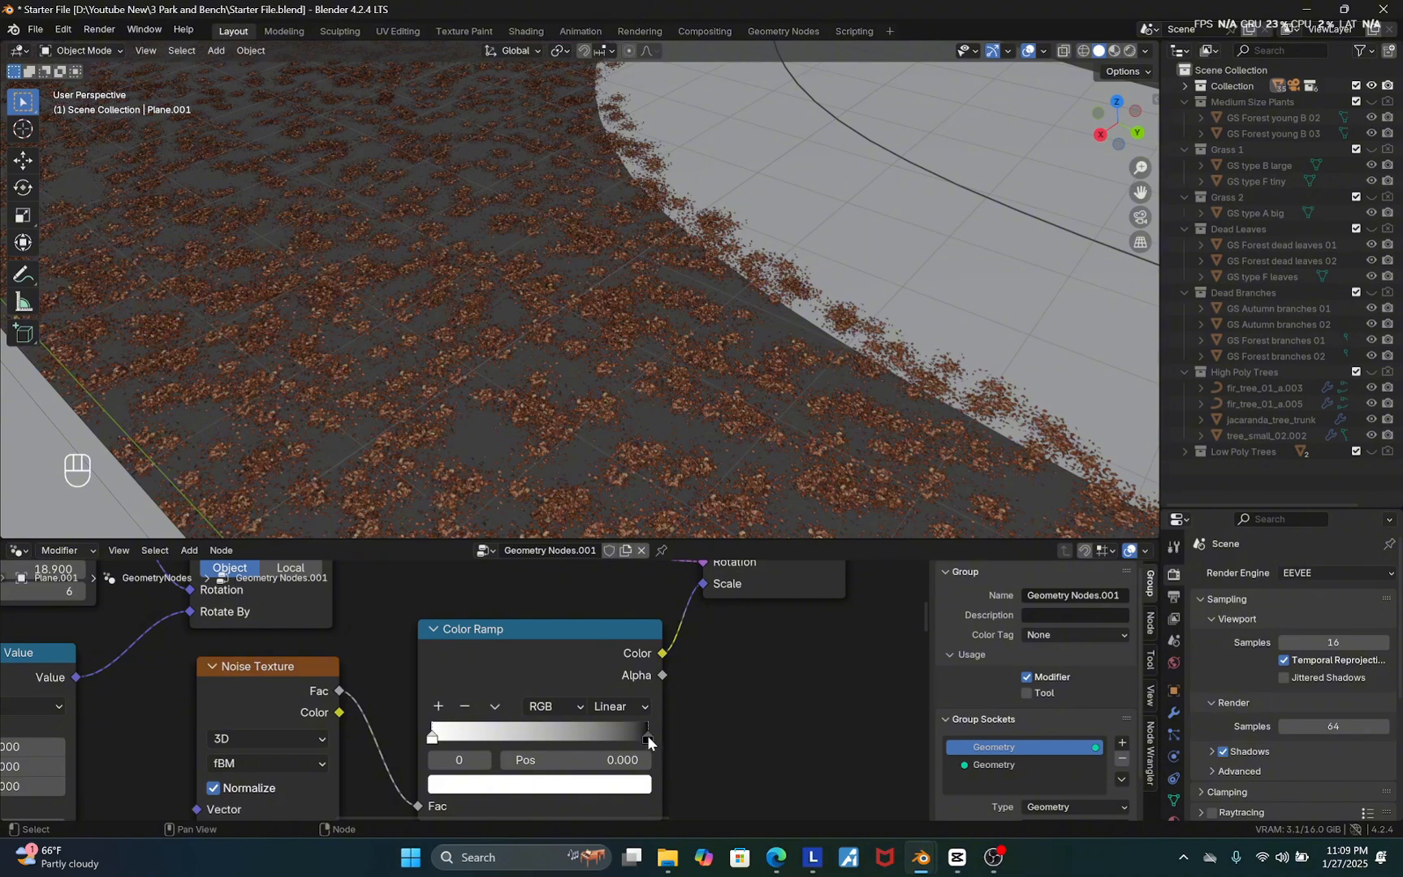
drag(648, 739, 522, 739)
click(441, 740)
scroll(528, 386, down, 3)
Fine-tune the dead leaves Color Ramp stops so the cutoff sits at about 0.453
scroll(613, 684, down, 1)
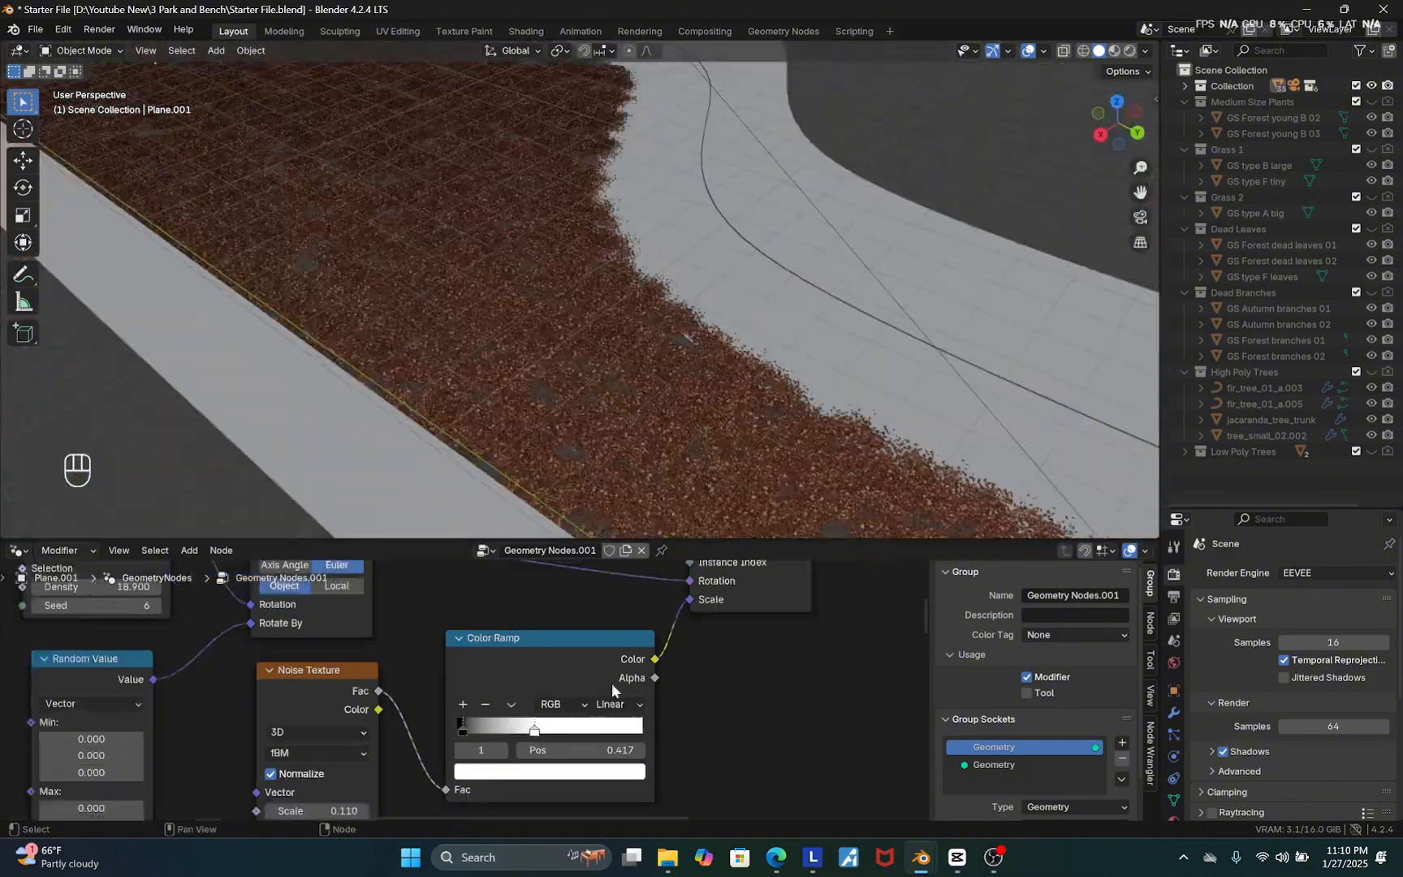
scroll(438, 759, up, 4)
drag(523, 677, 680, 676)
drag(574, 675, 653, 674)
drag(680, 676, 664, 676)
scroll(474, 669, down, 2)
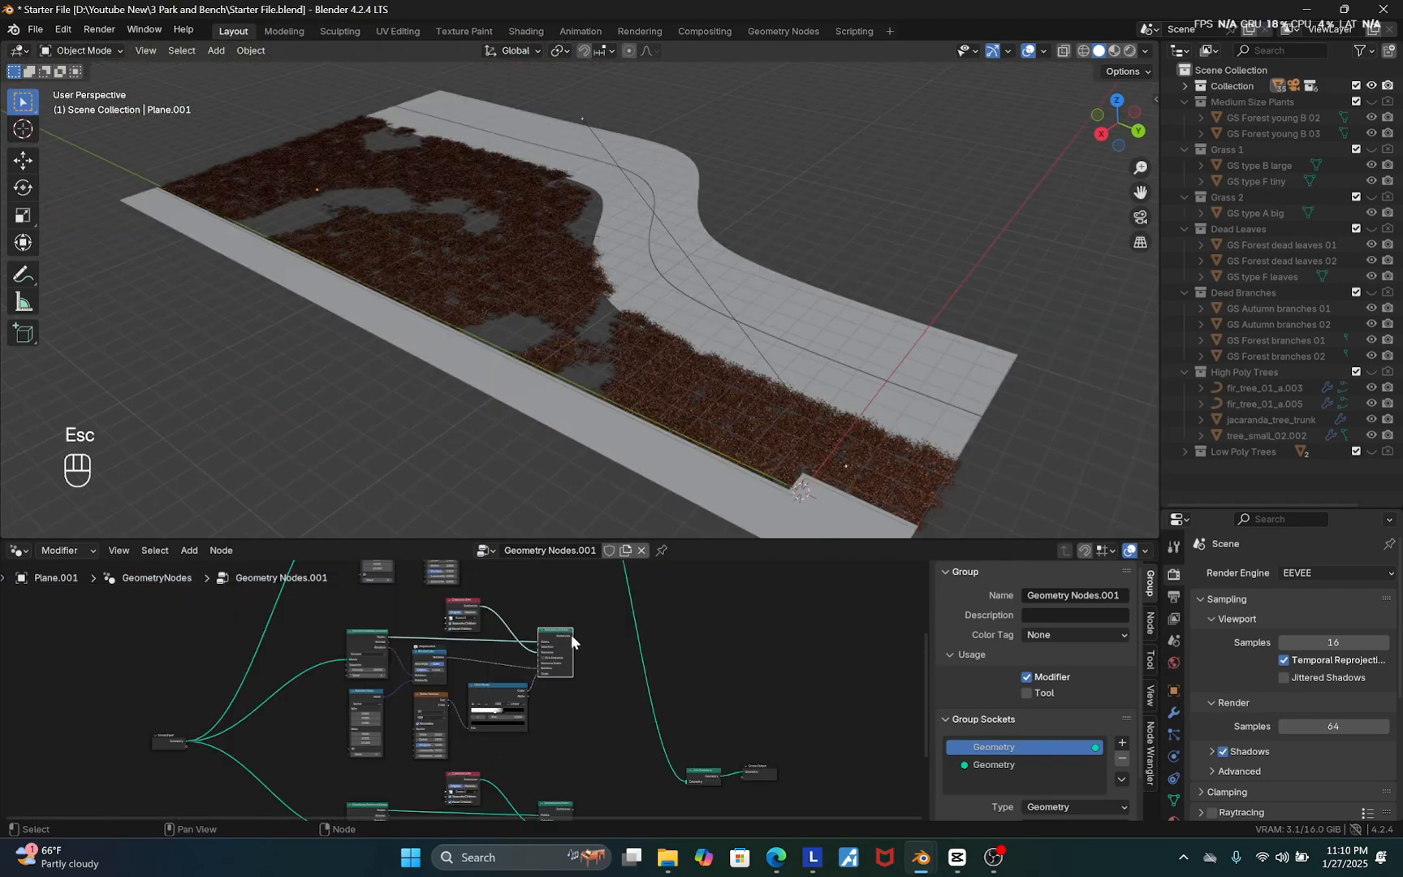
Reconnect the grass chains' Instance on Points outputs to the Join Geometry node
drag(573, 636, 685, 779)
middle_drag(547, 803, 499, 707)
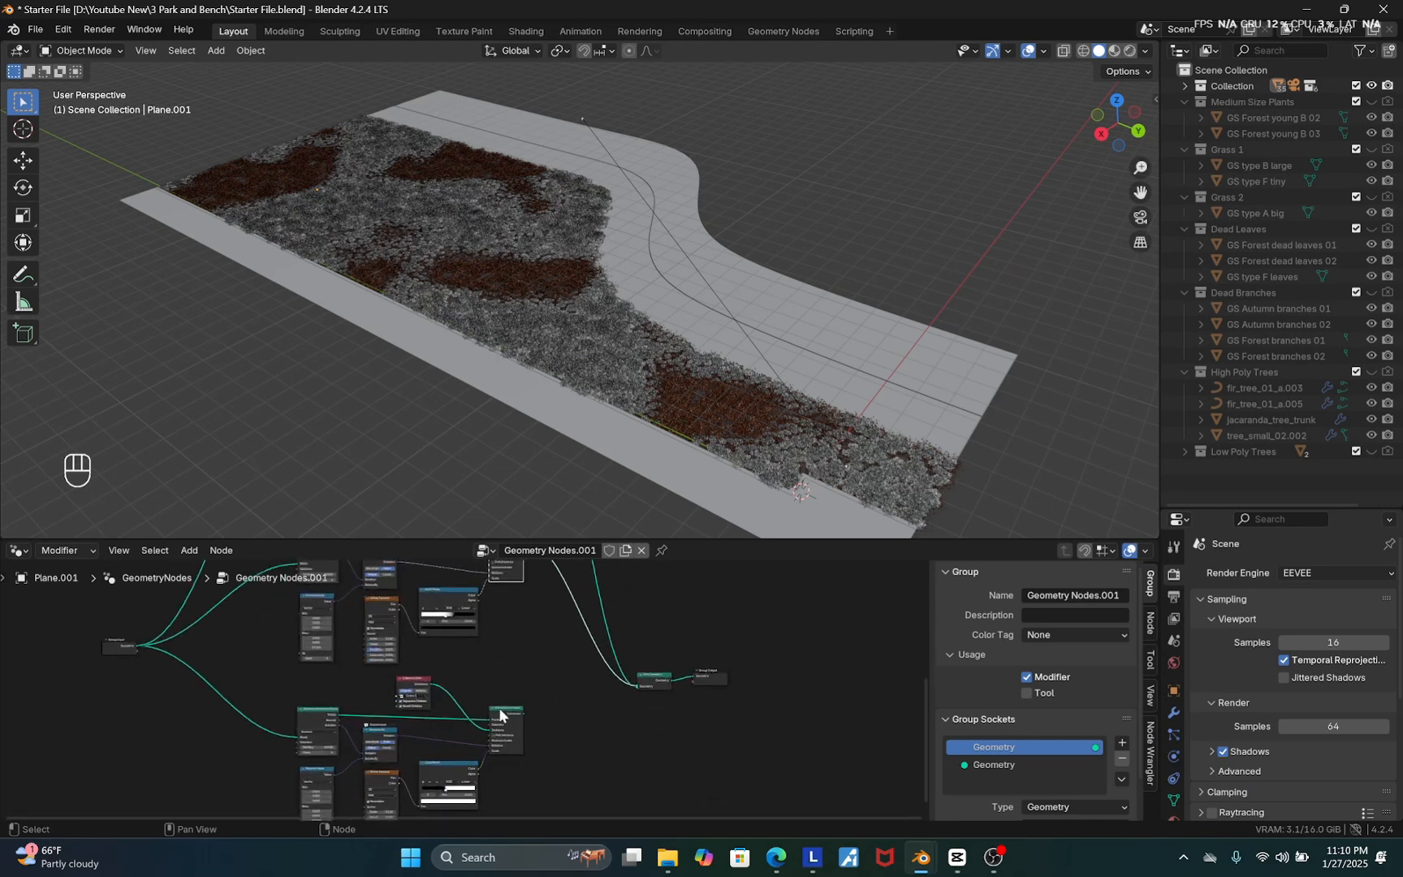
scroll(498, 707, up, 1)
drag(532, 716, 687, 679)
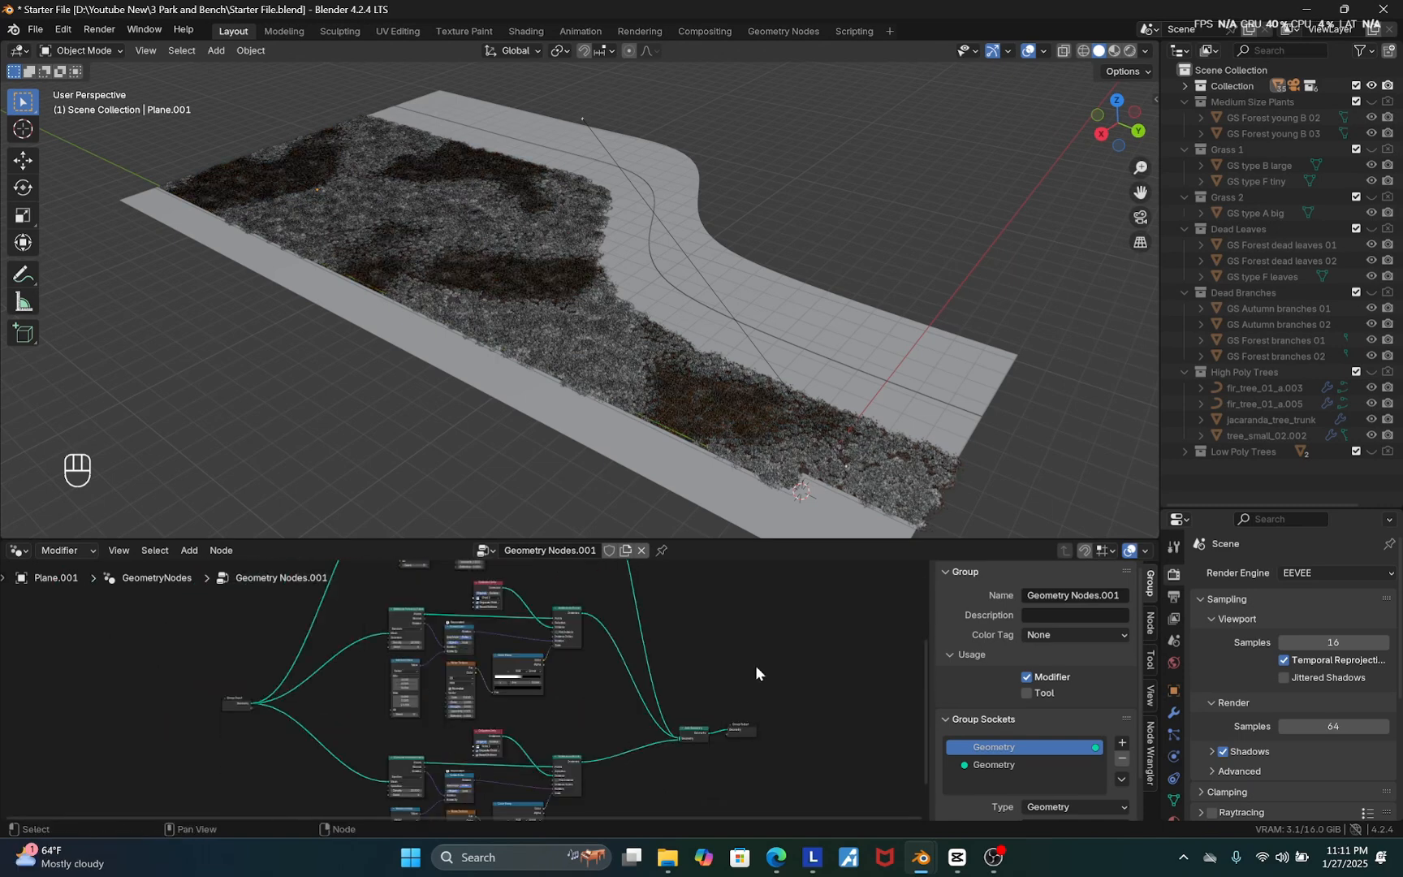
Switch the viewport to rendered shading in the camera view
scroll(635, 732, down, 2)
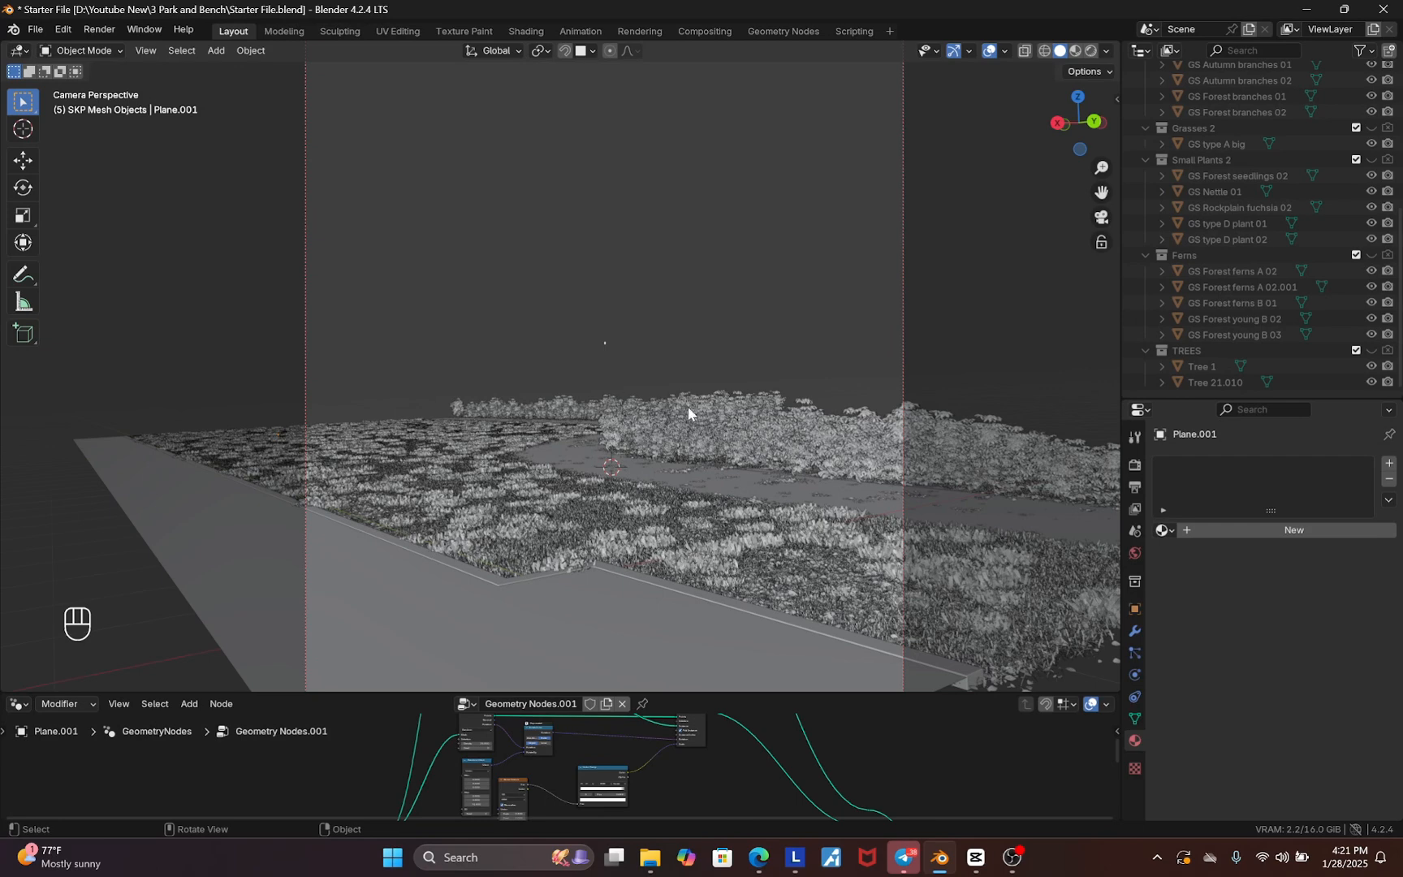
scroll(637, 438, up, 8)
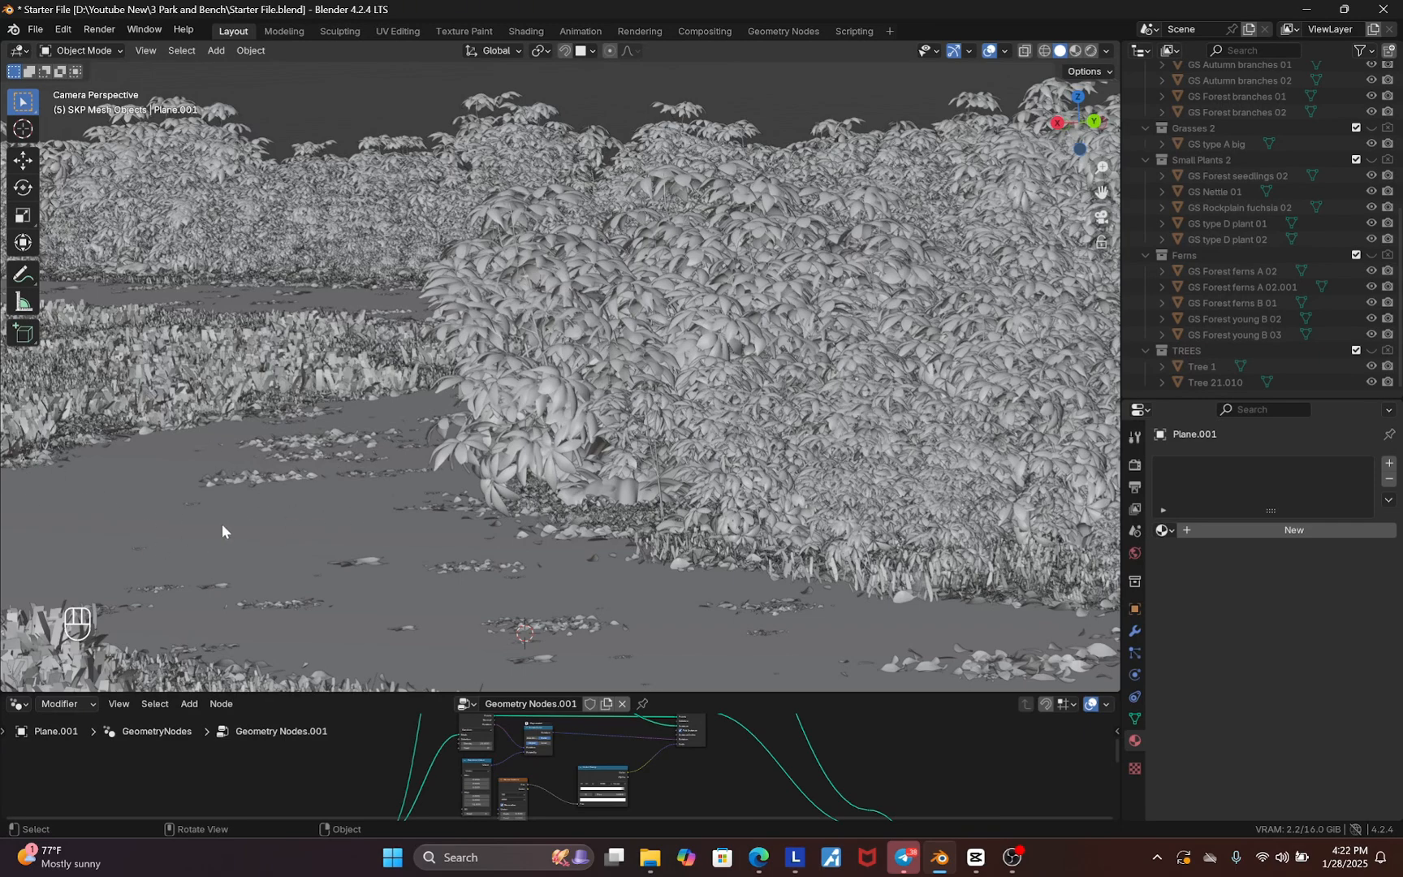
scroll(657, 432, down, 8)
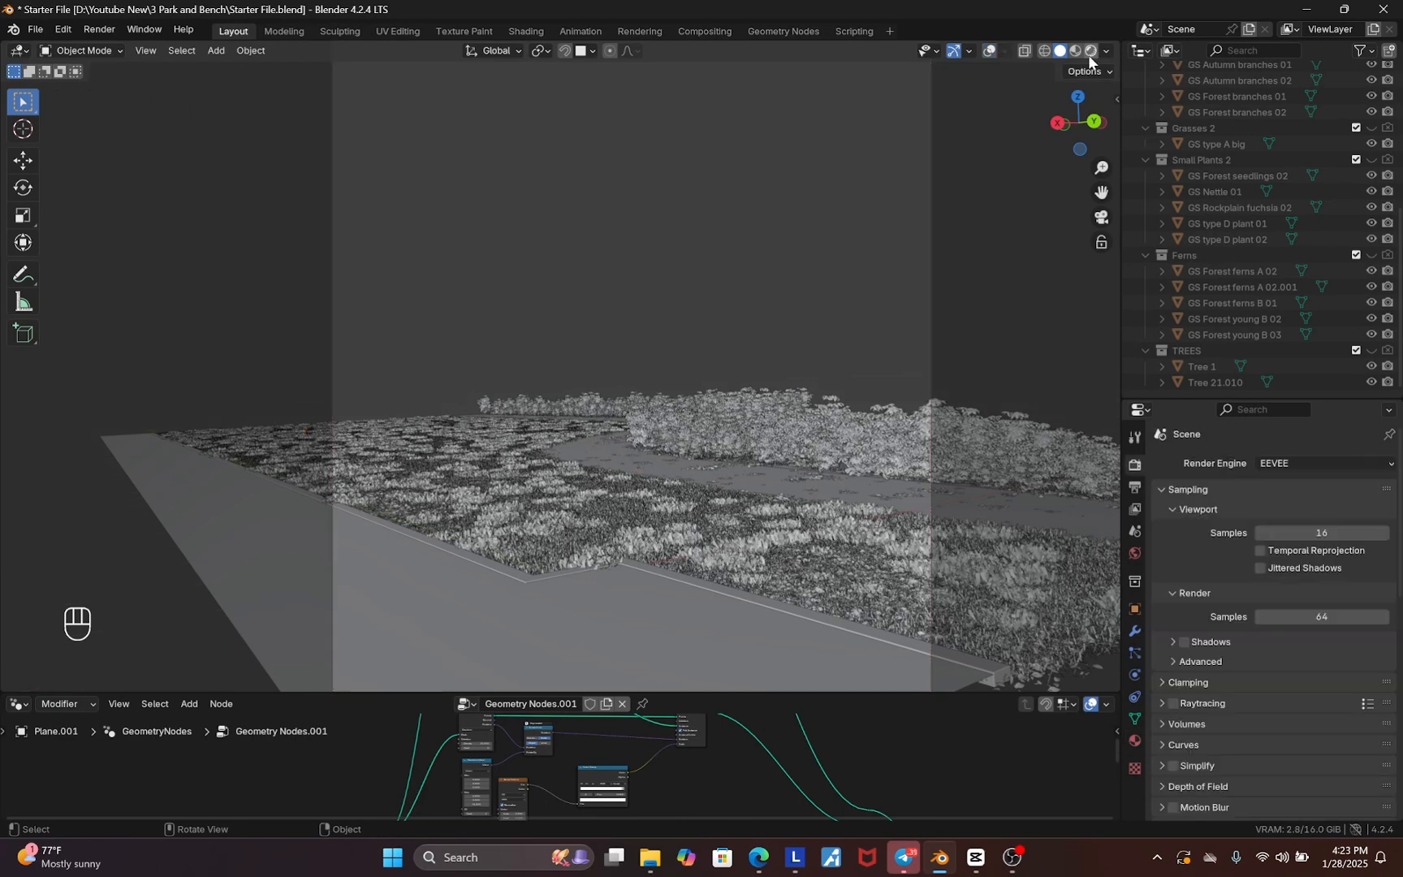
click(1092, 51)
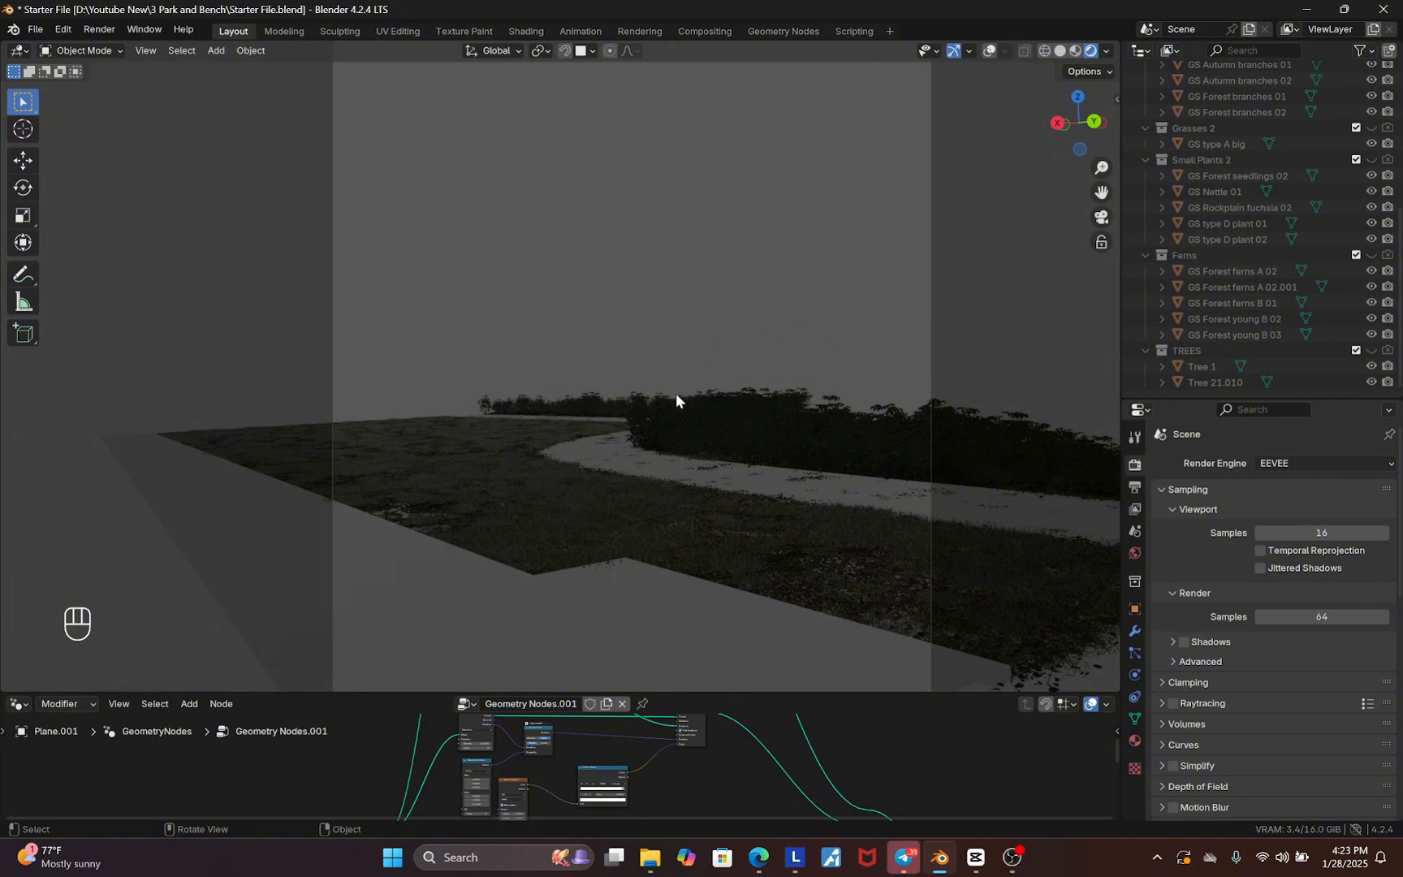
Switch the render engine to Cycles
click(1284, 462)
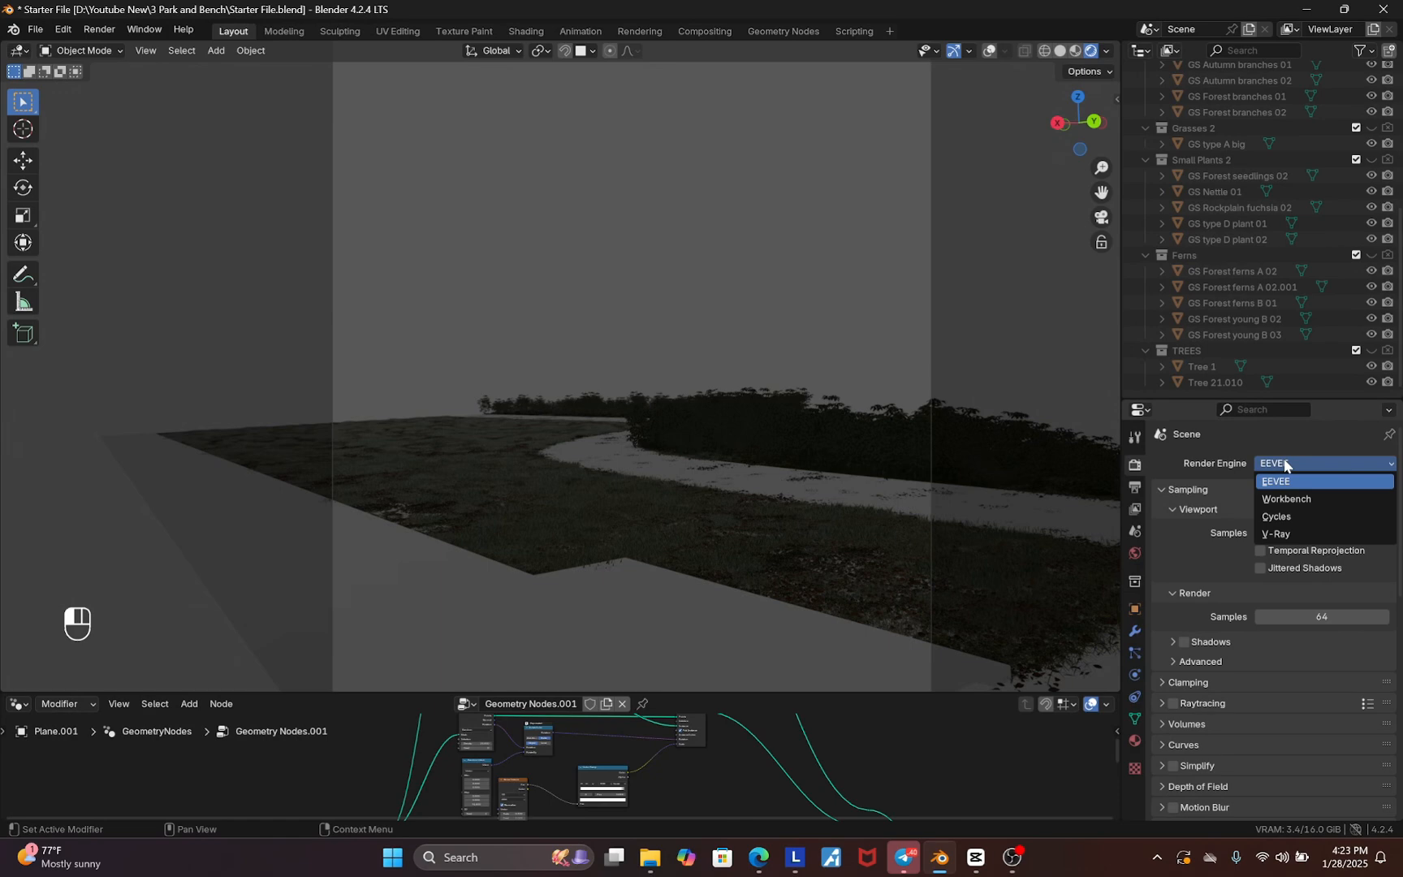
click(1277, 517)
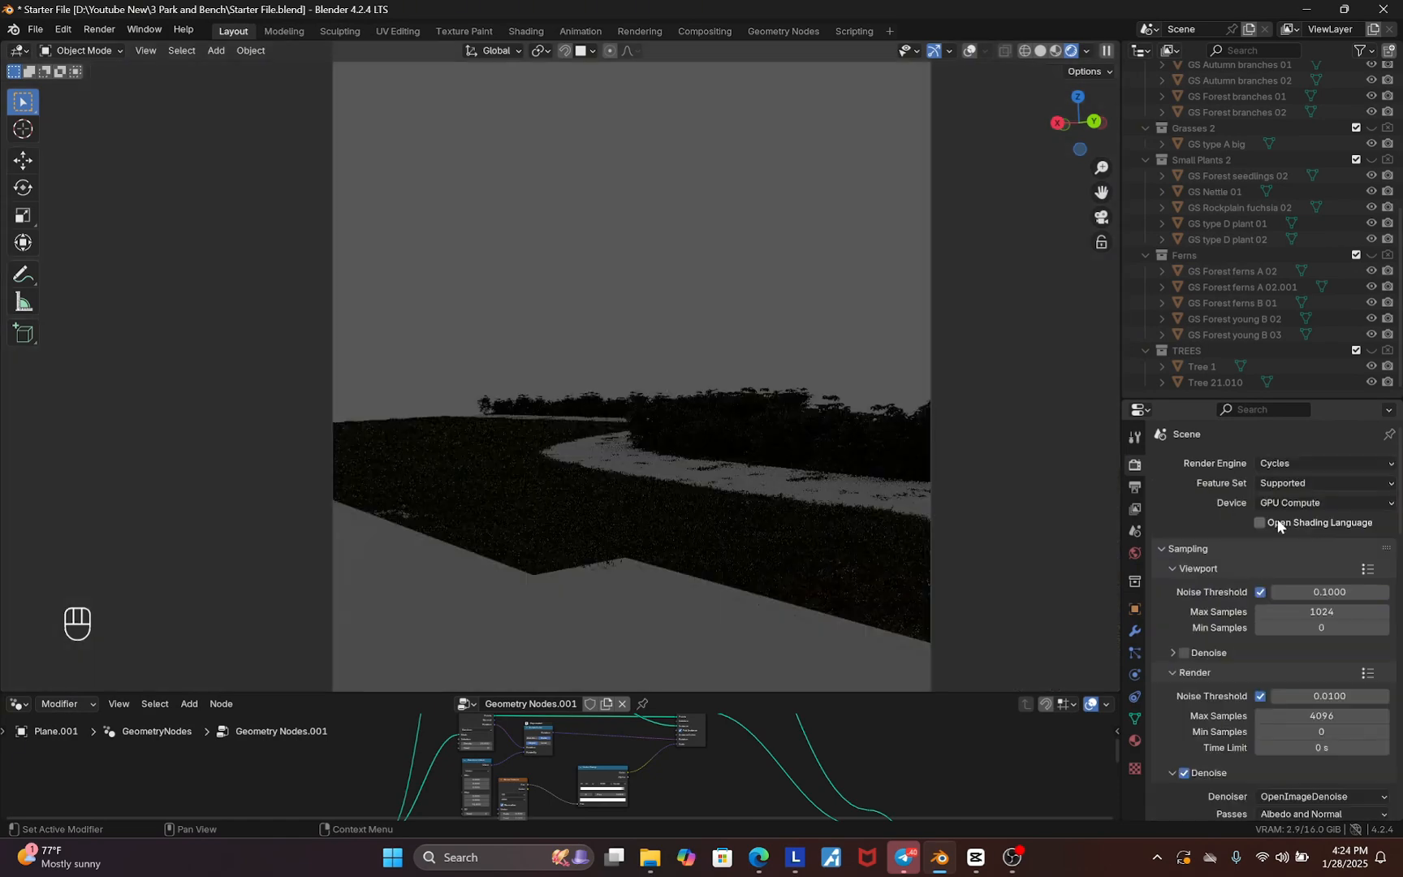
Disable Scene World lighting in the viewport shading options
click(1087, 50)
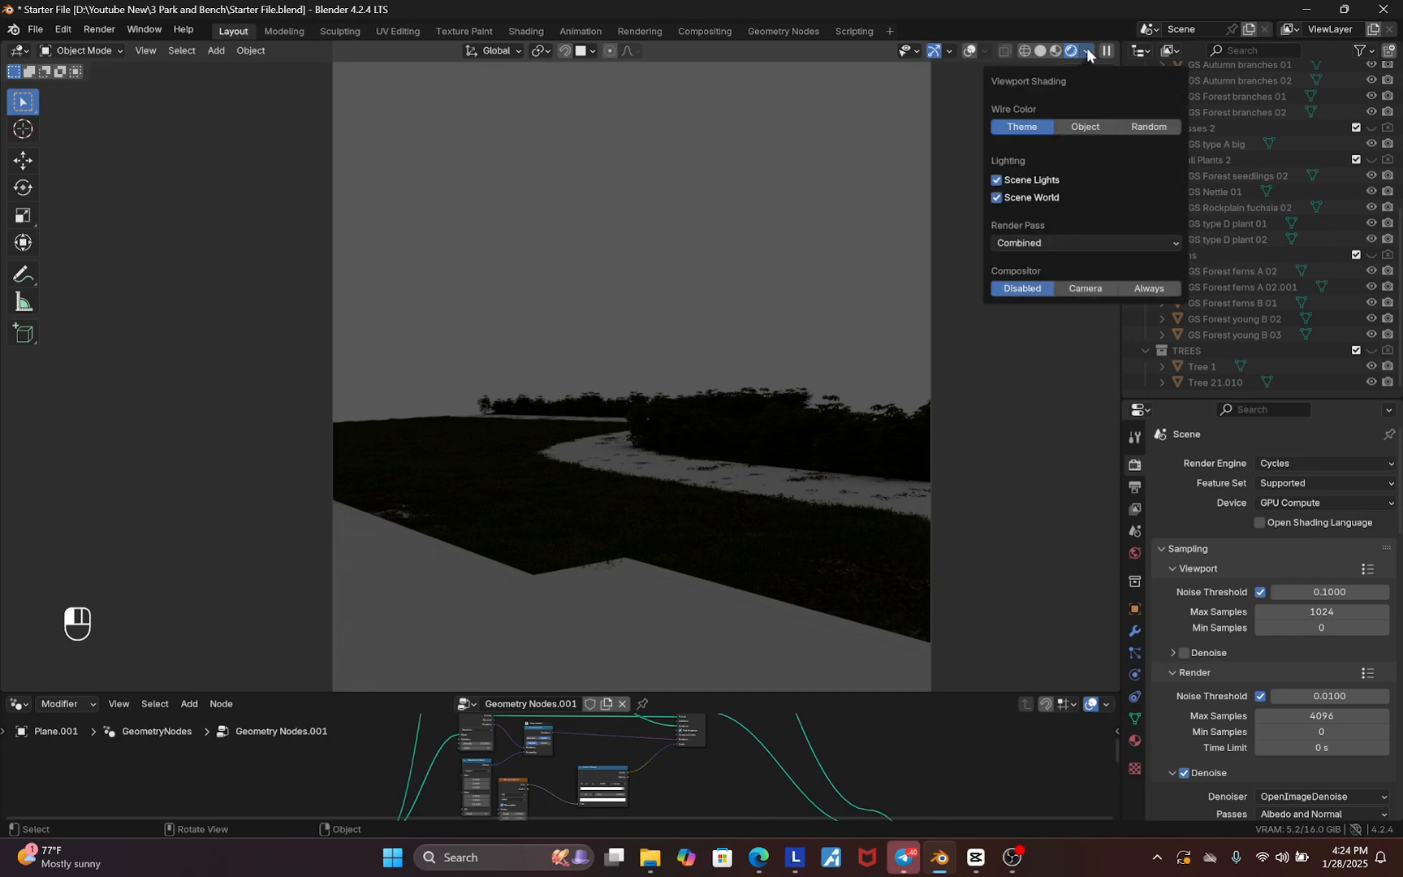
click(1036, 195)
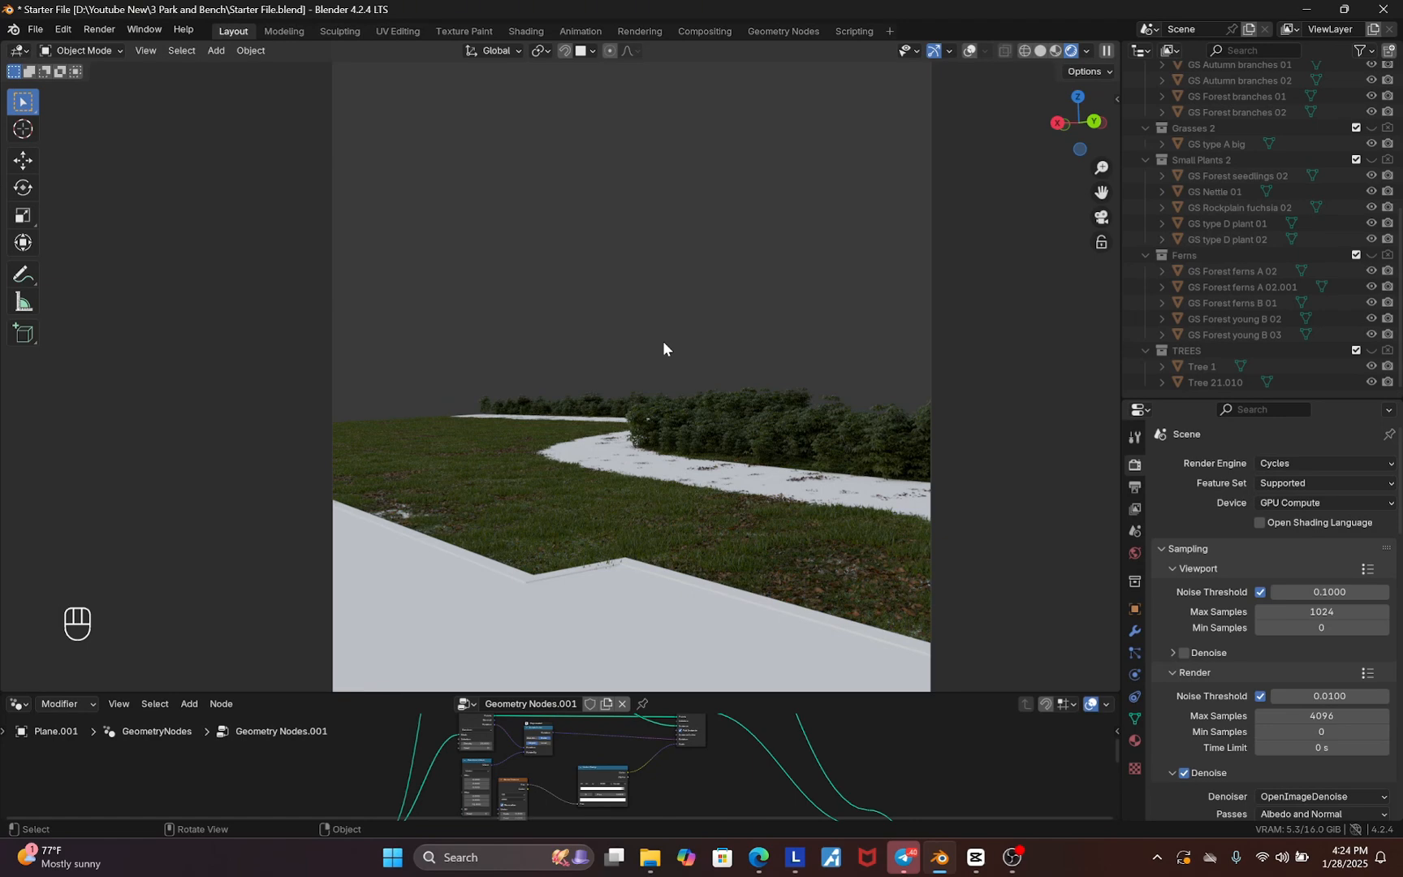
Set the Color Management look to Medium High Contrast and the exposure to 1
scroll(1214, 655, down, 15)
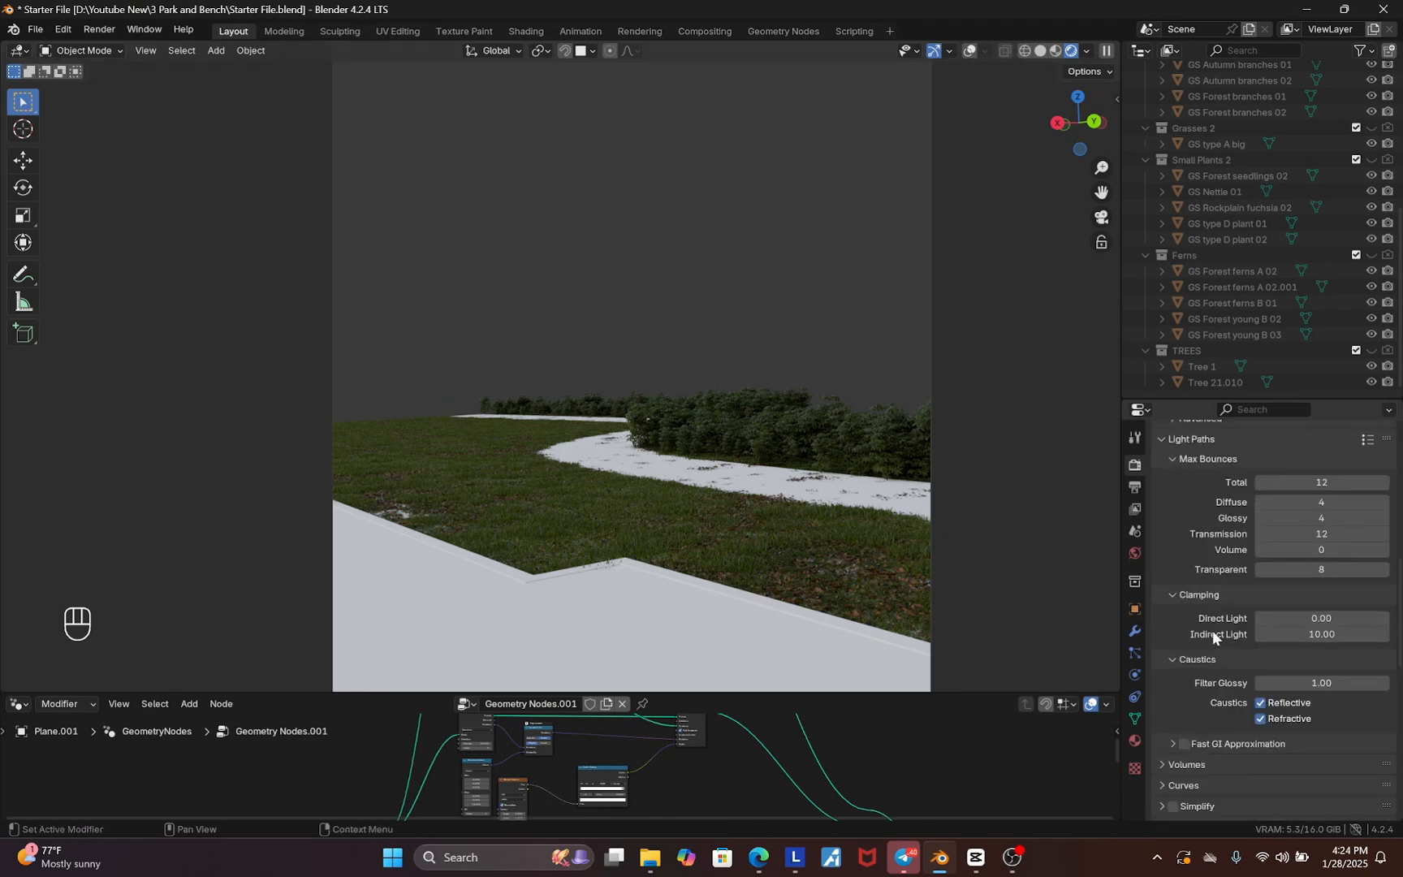
middle_drag(1215, 637, 1264, 439)
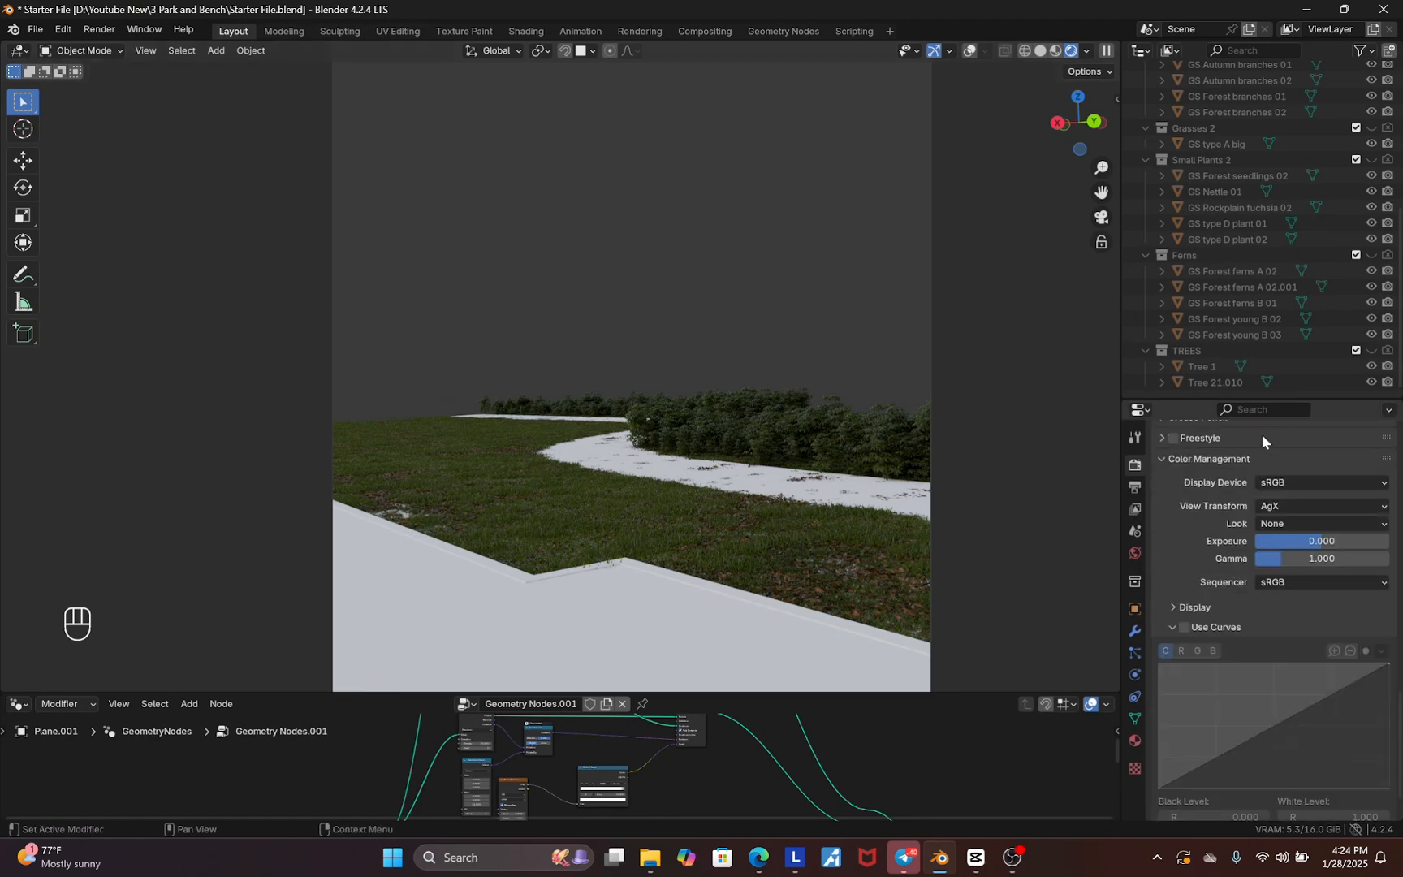
click(1289, 523)
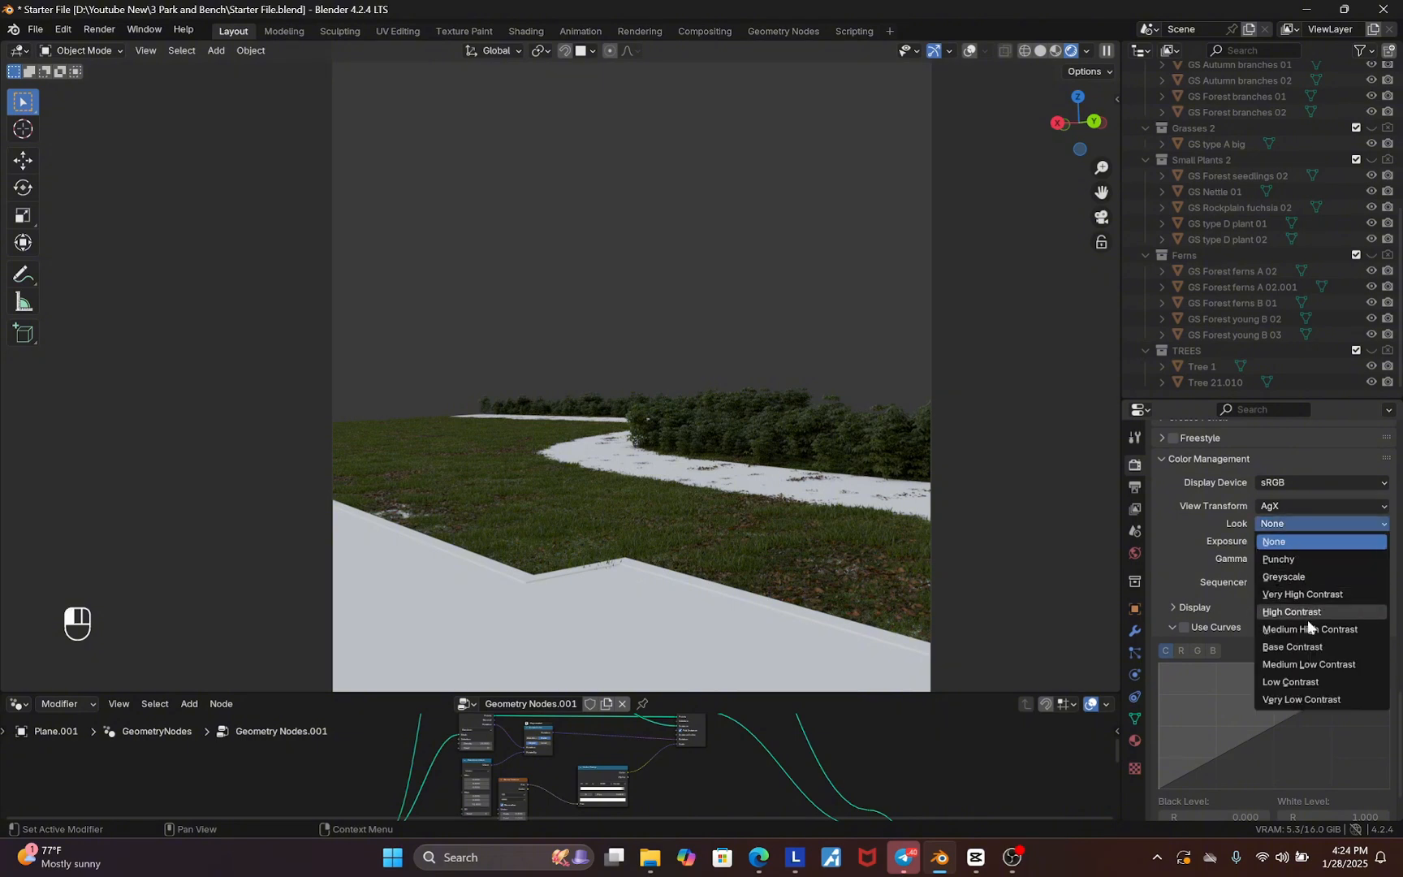
click(1307, 628)
click(1308, 539)
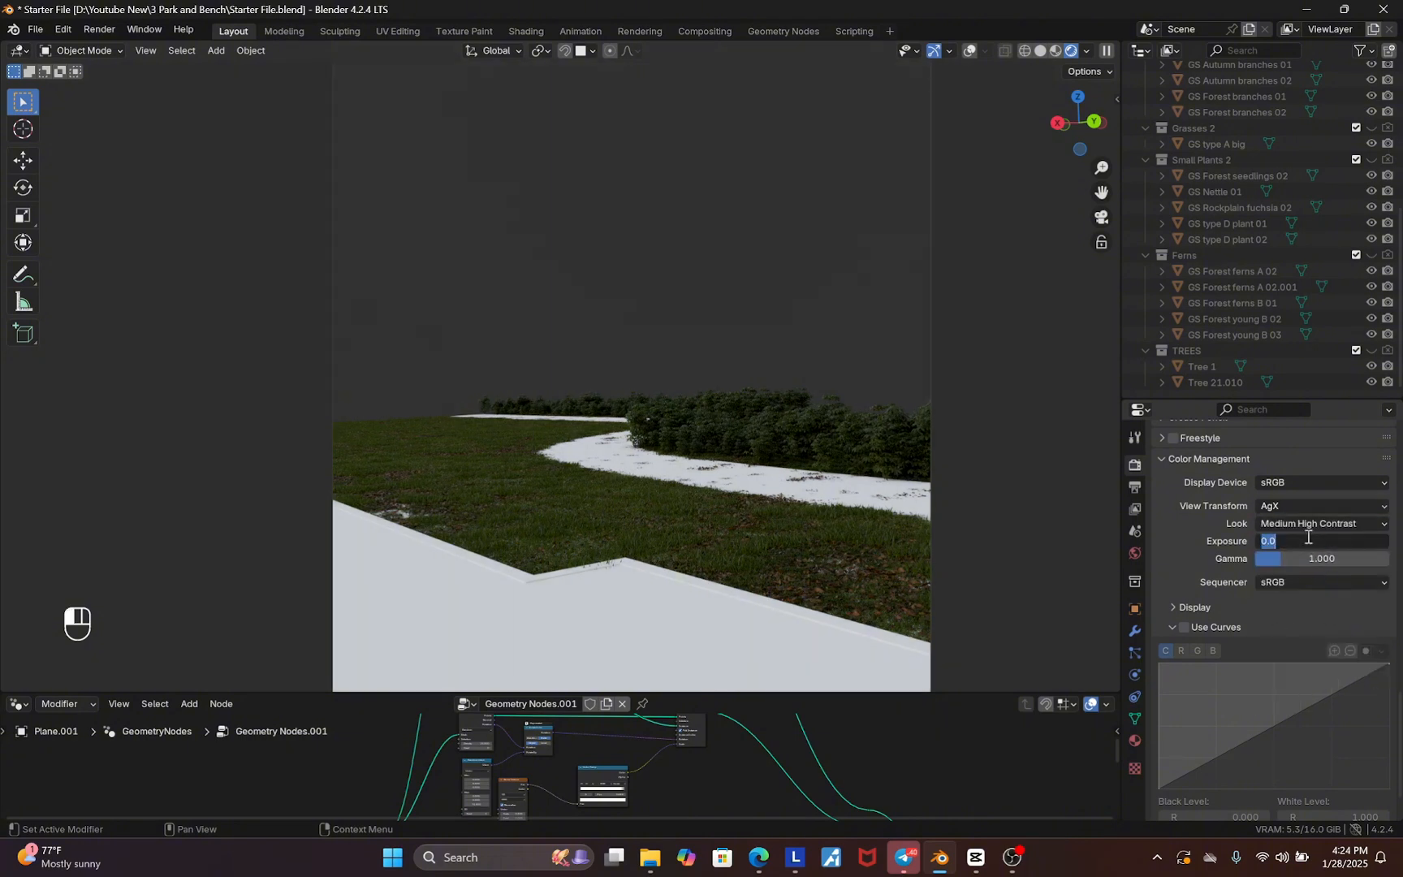
text(1)
key(Return)
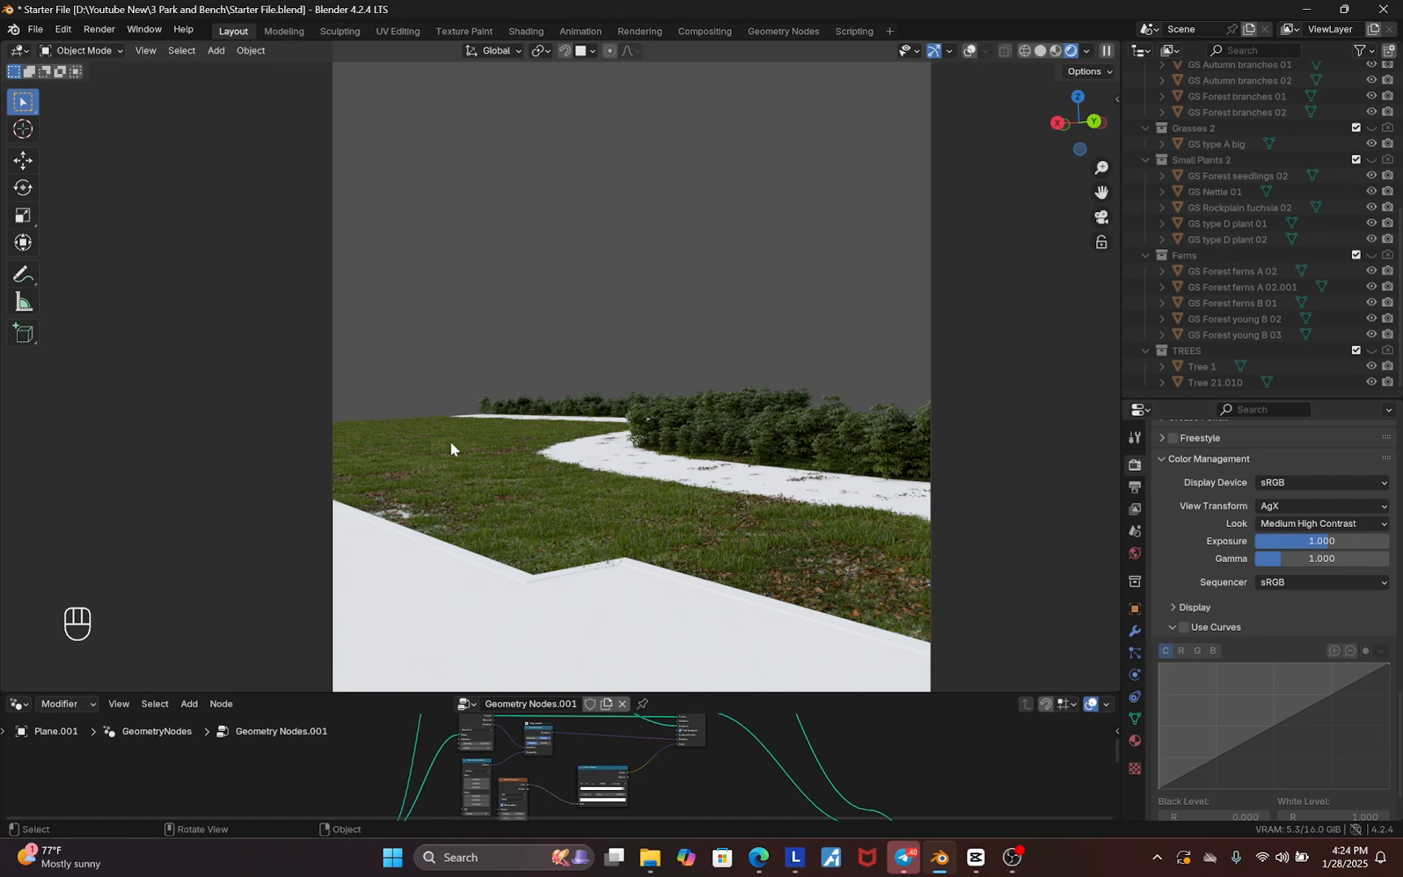
Enable Use Curves and add a curve point at about 0.25, 0.23
click(1185, 628)
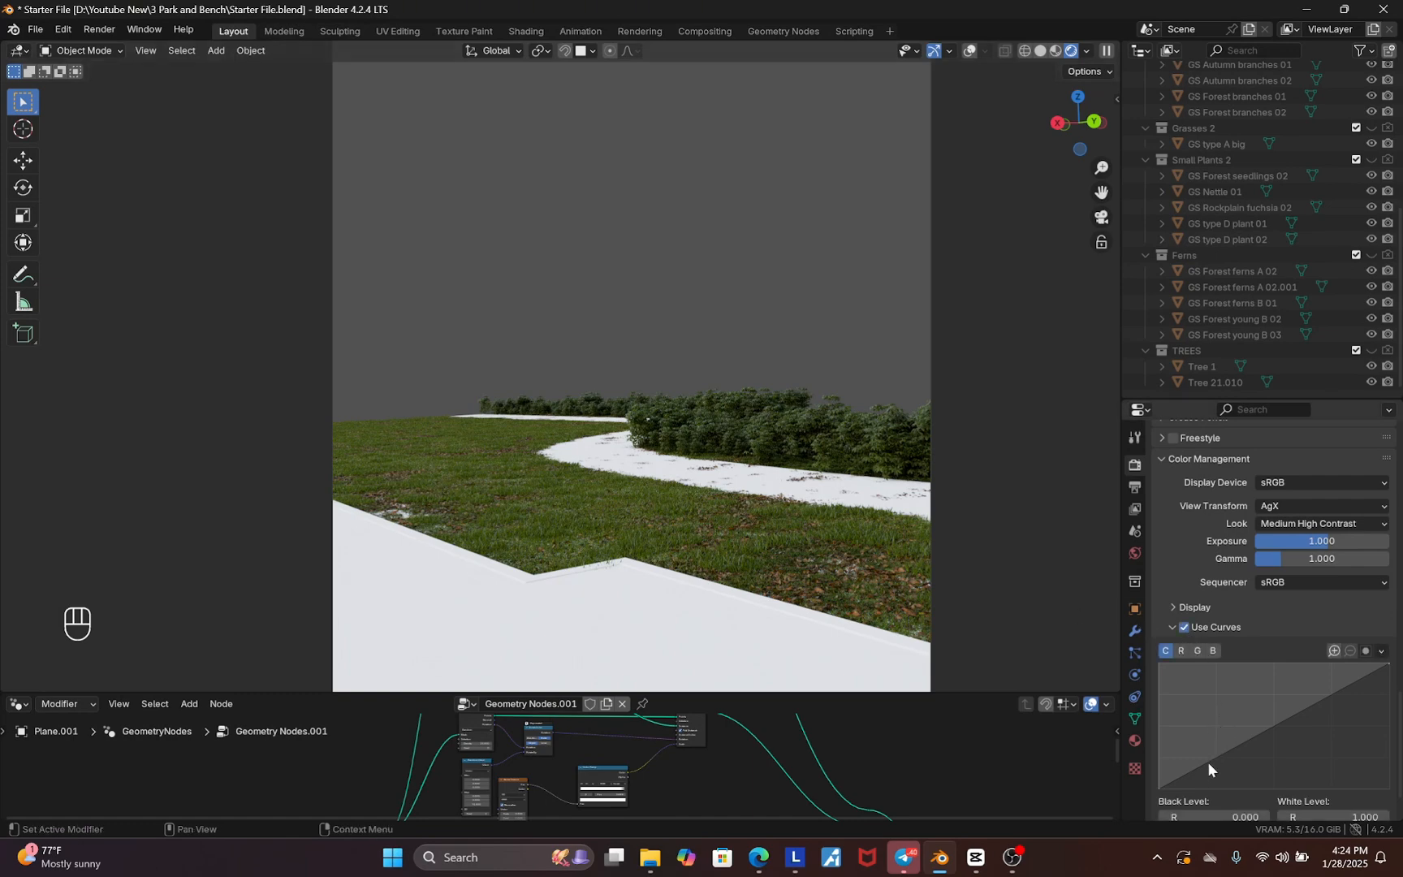
drag(1211, 764, 1216, 762)
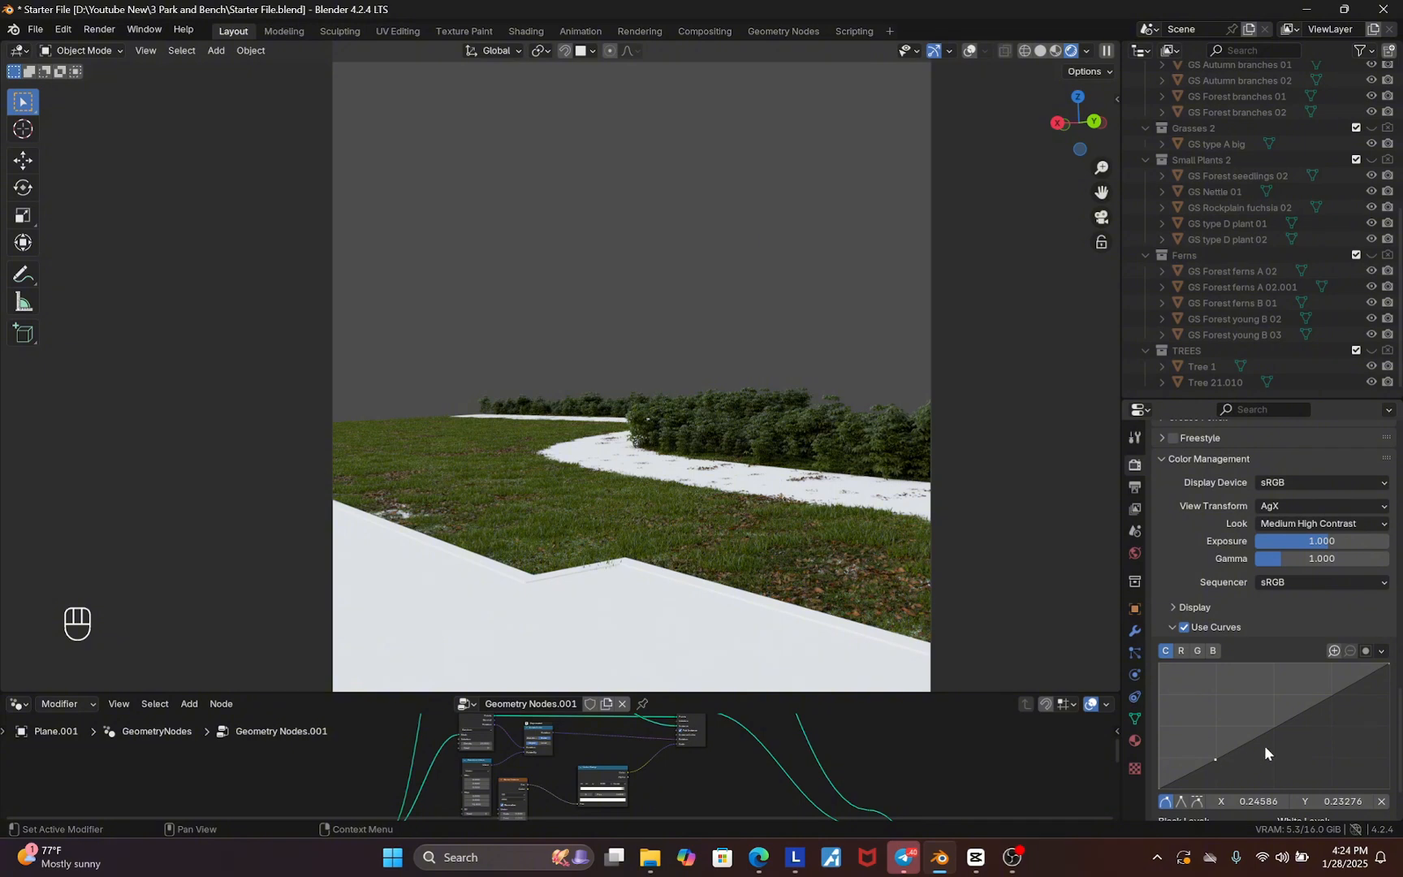
scroll(1312, 743, up, 15)
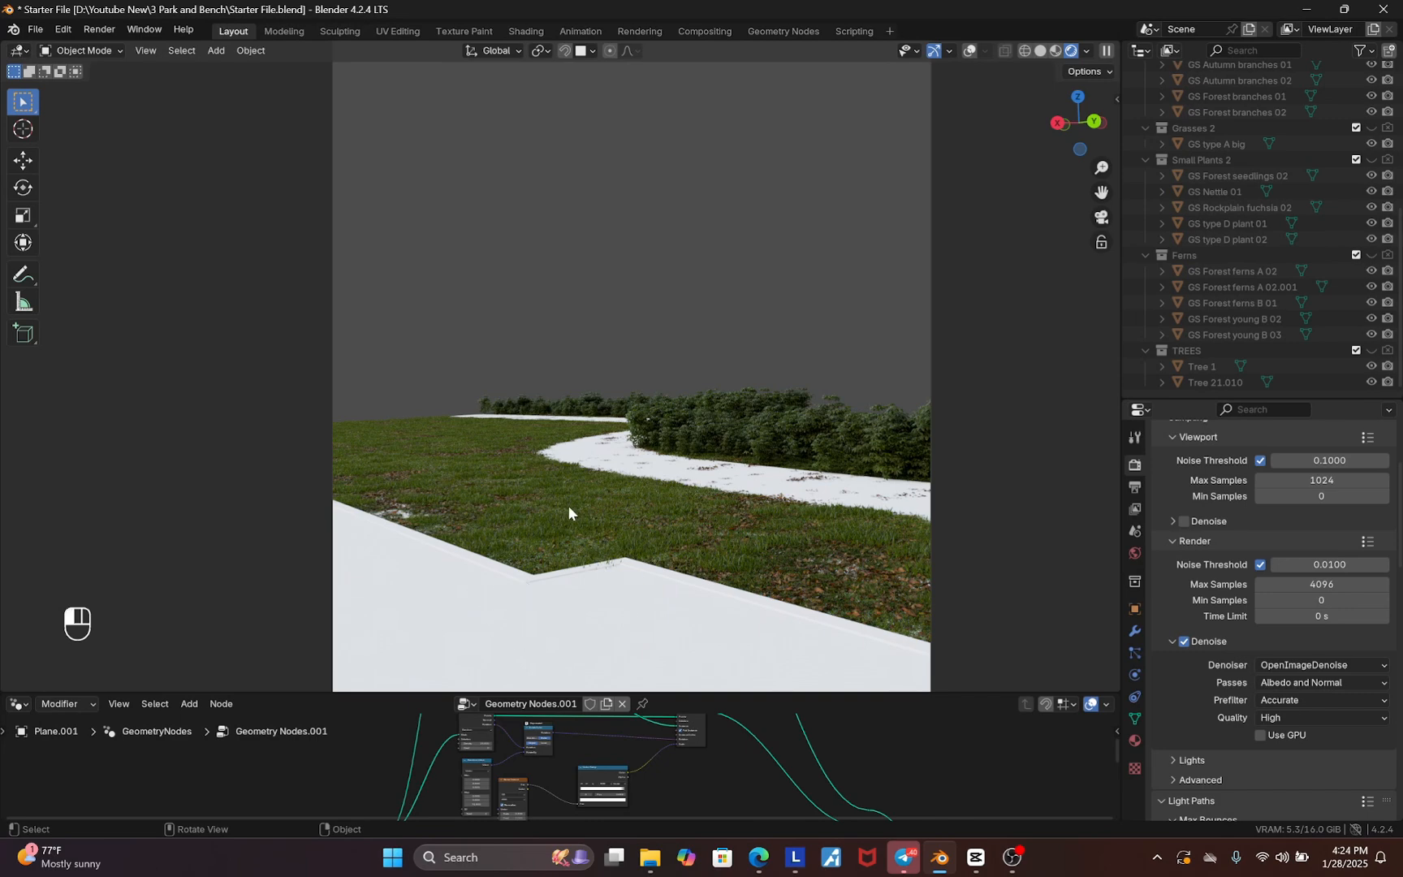
Show the plane's material properties and turn the enlarged lower editor into the Shader Editor
click(1135, 740)
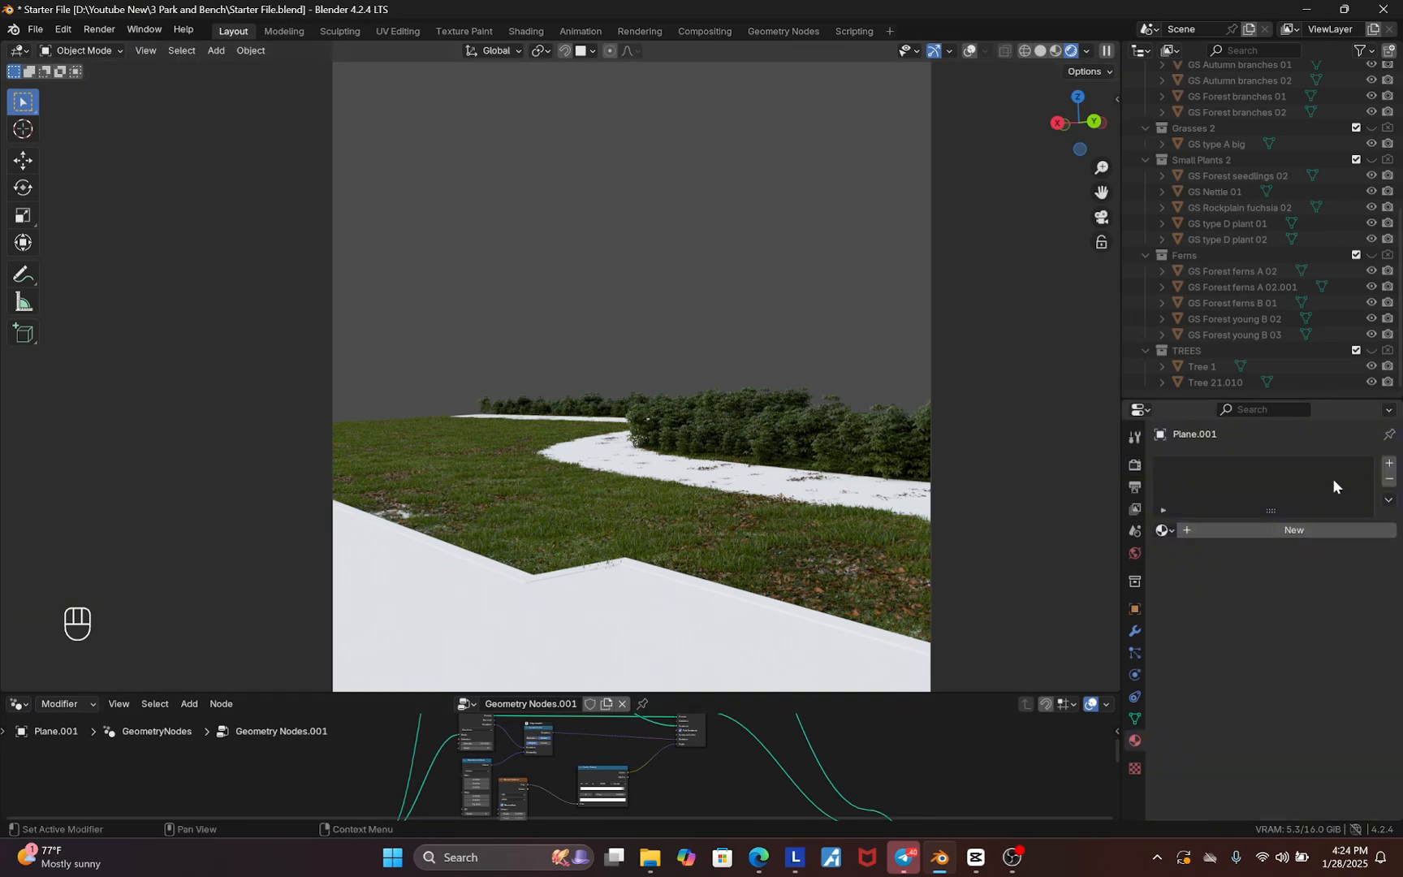
drag(974, 695, 974, 622)
click(16, 631)
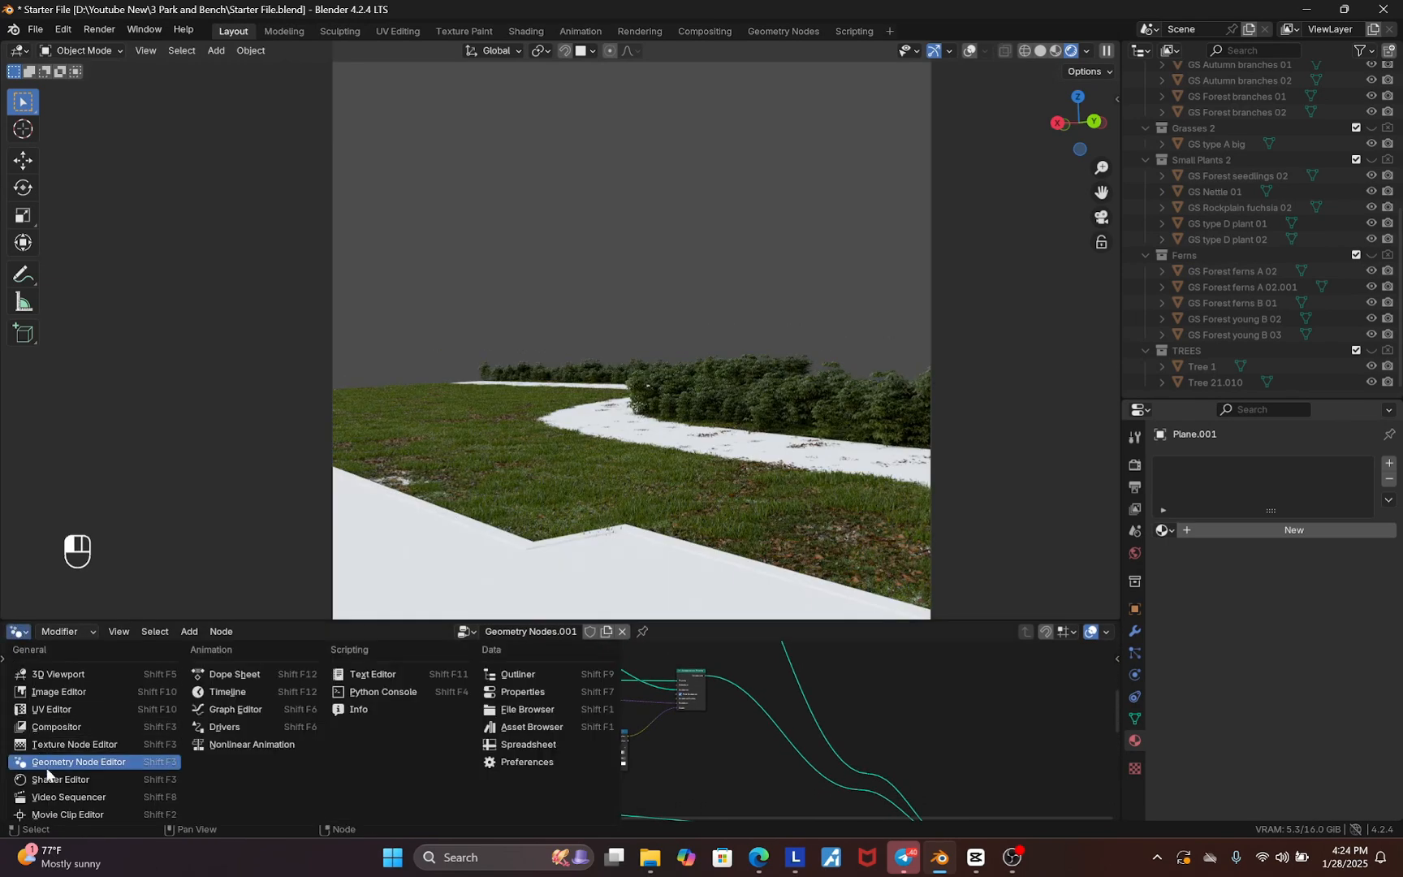
click(46, 781)
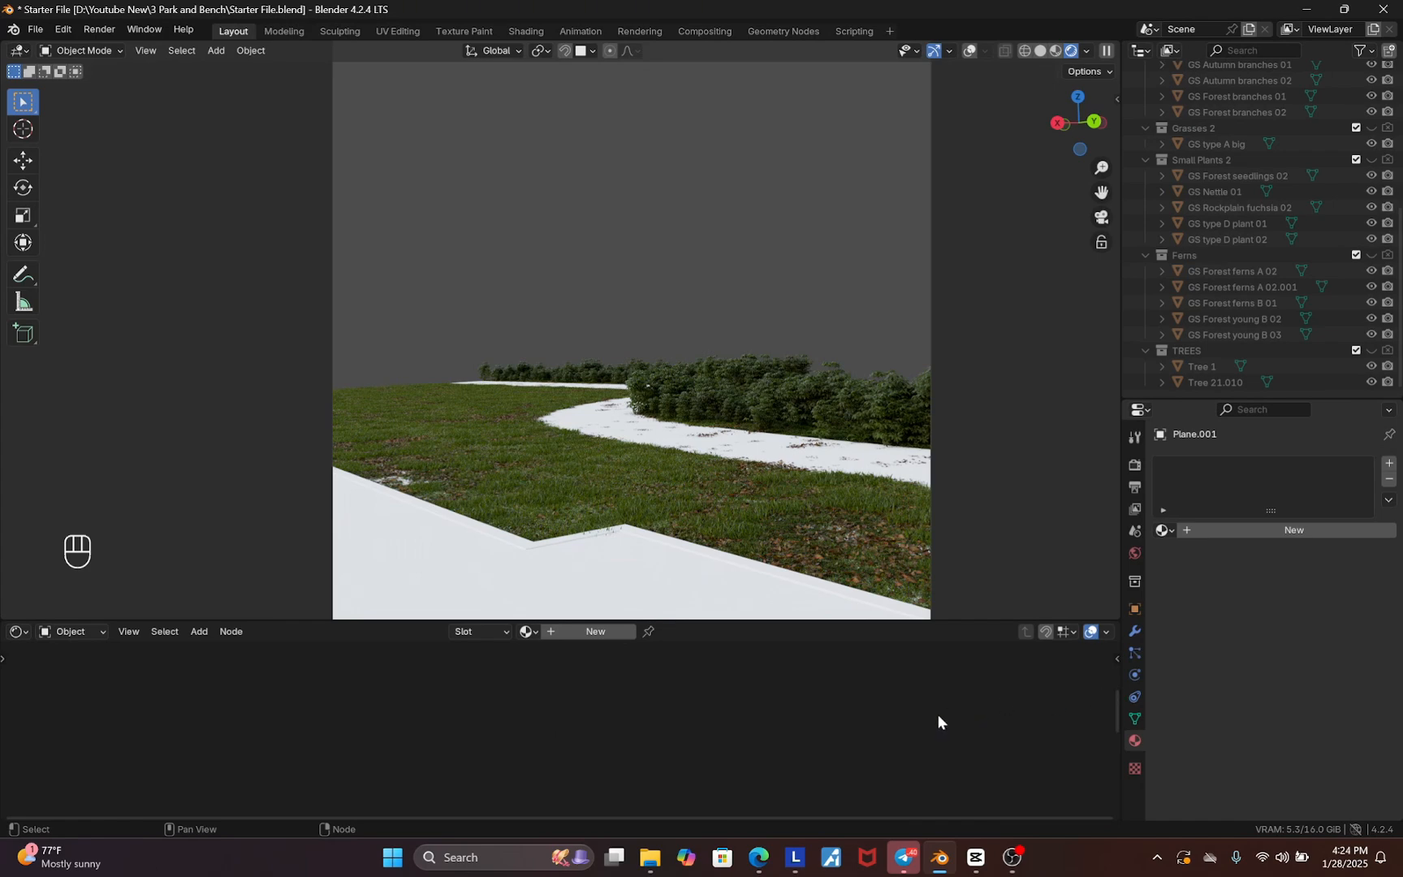
Open the sidebar's PBR asset panel and browse the local Grass category textures
key(n)
scroll(1089, 750, up, 5)
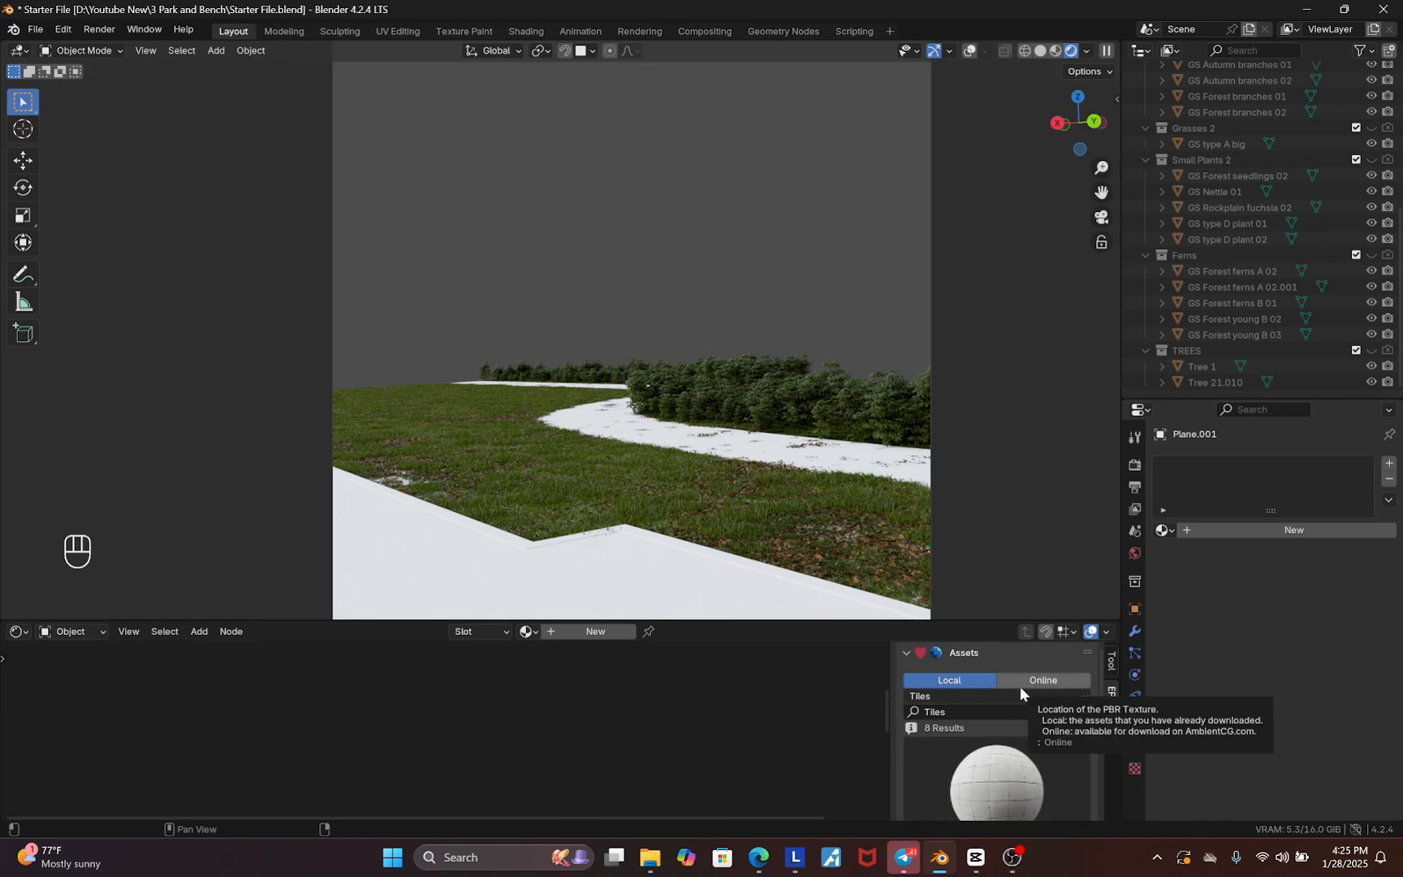
click(1053, 682)
click(1026, 776)
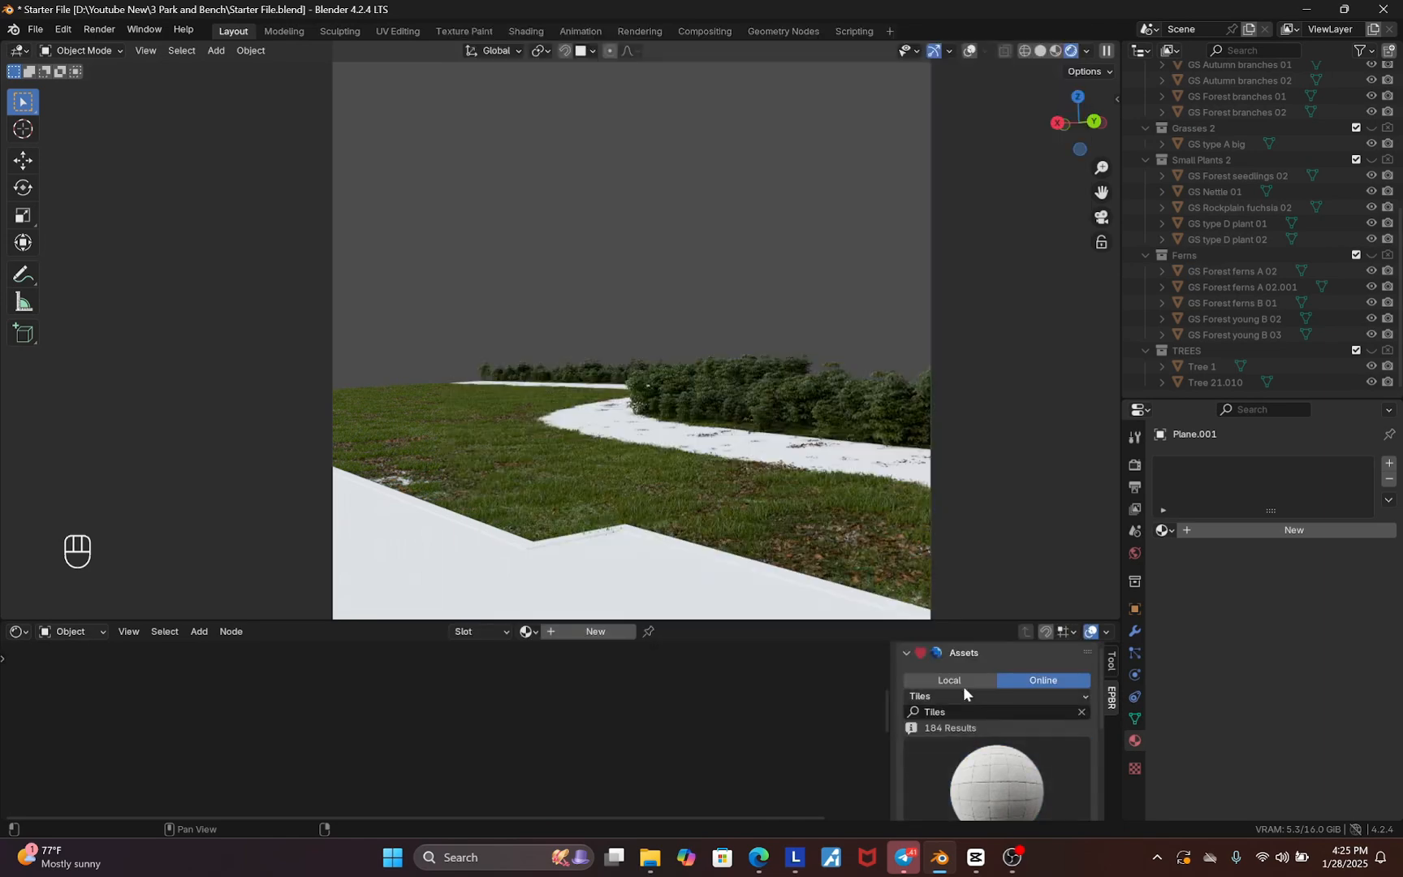
click(960, 684)
click(1001, 779)
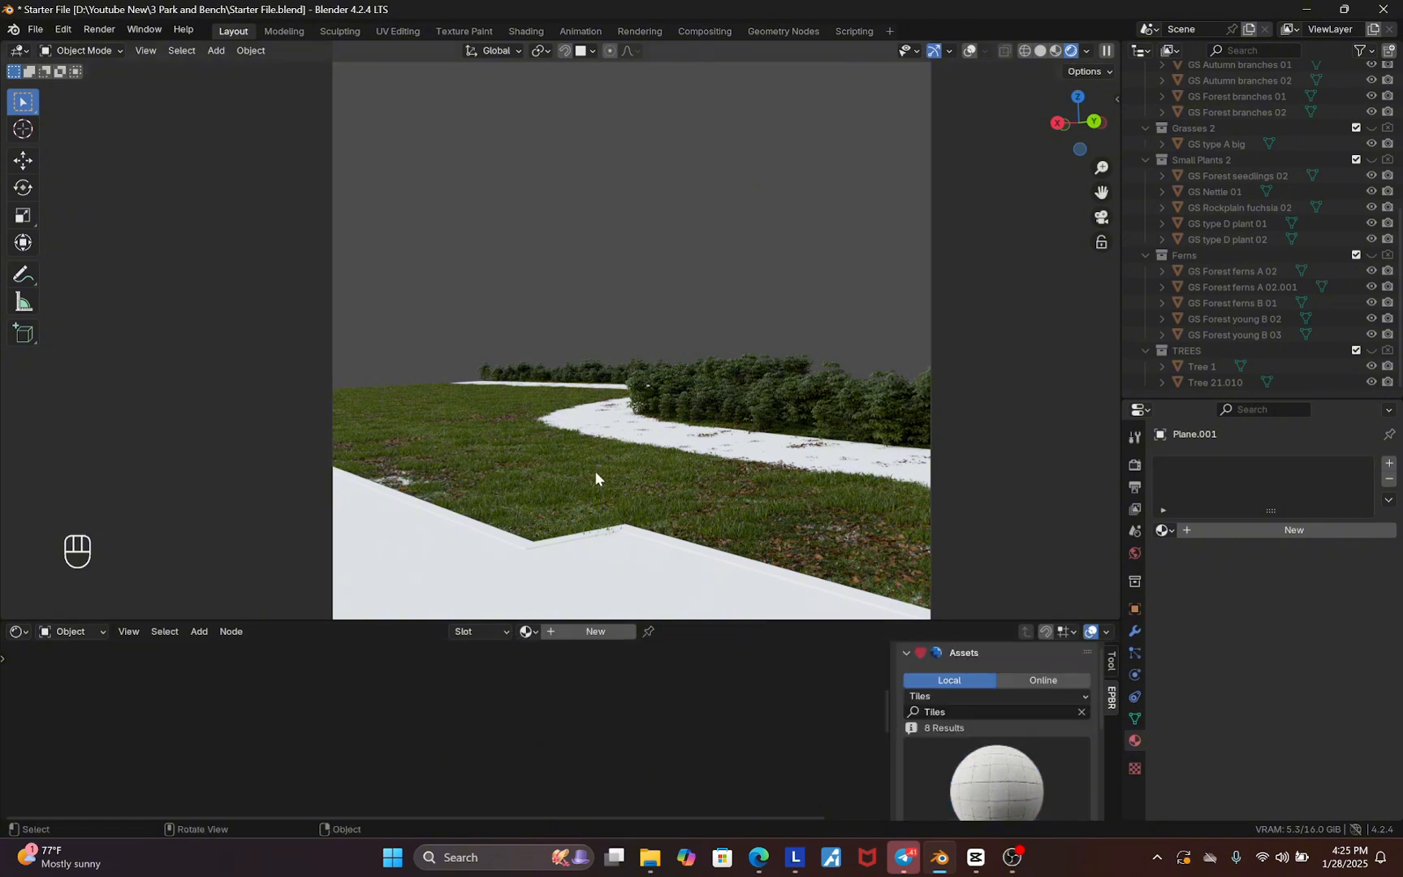
click(942, 695)
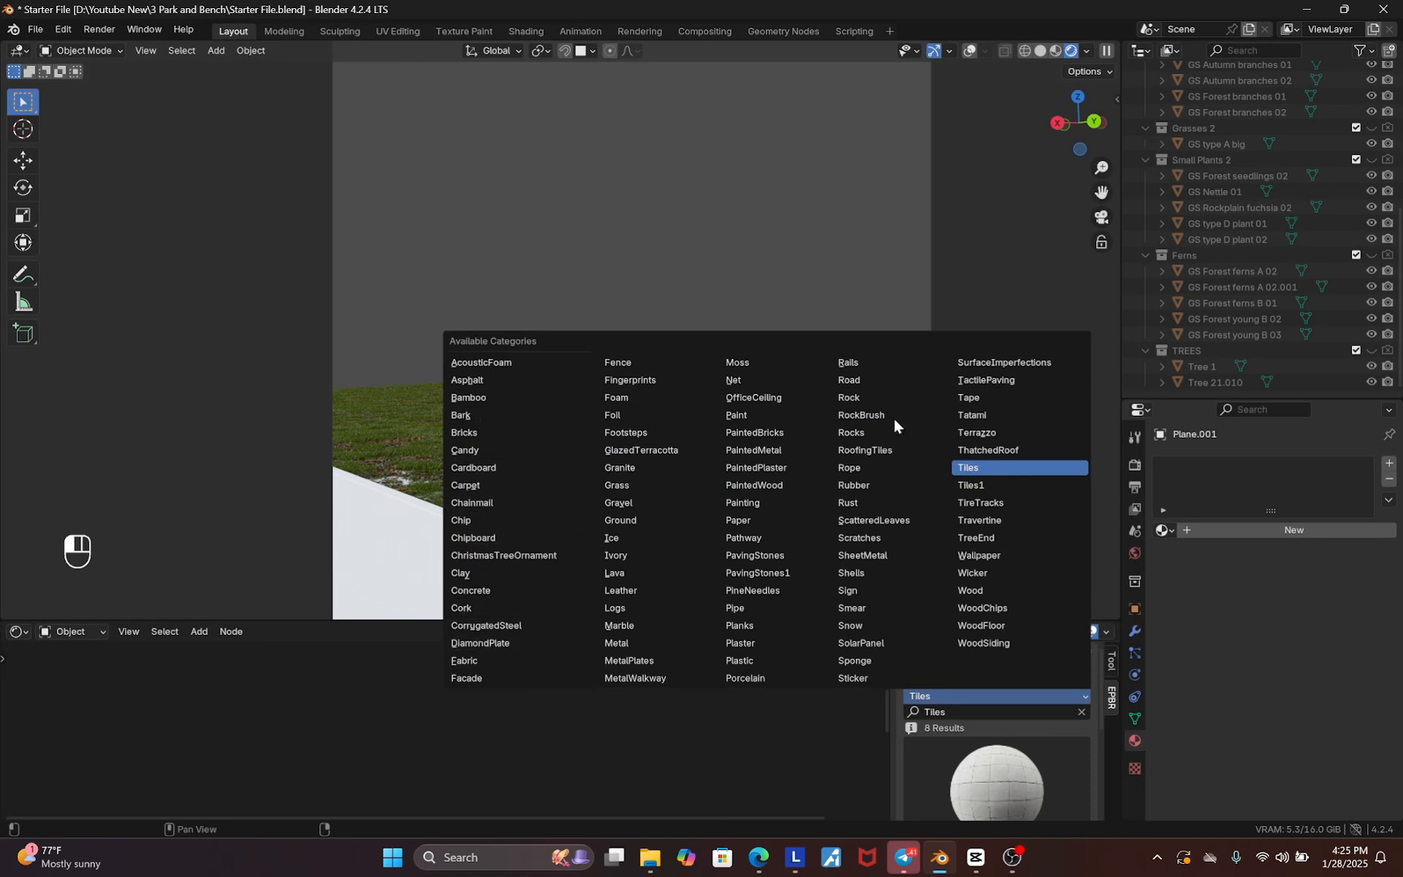
click(623, 484)
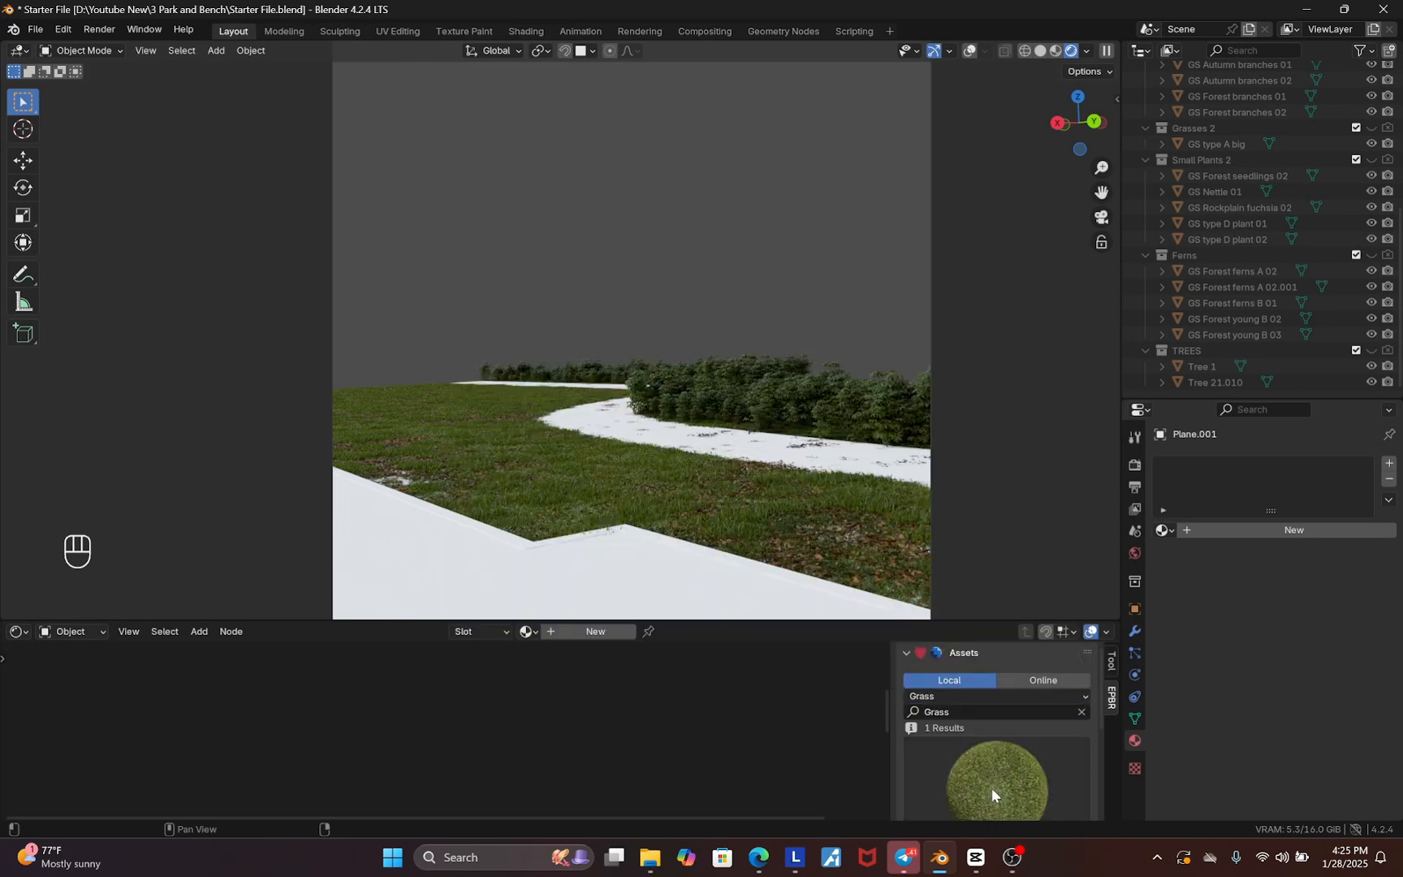
scroll(1008, 767, down, 1)
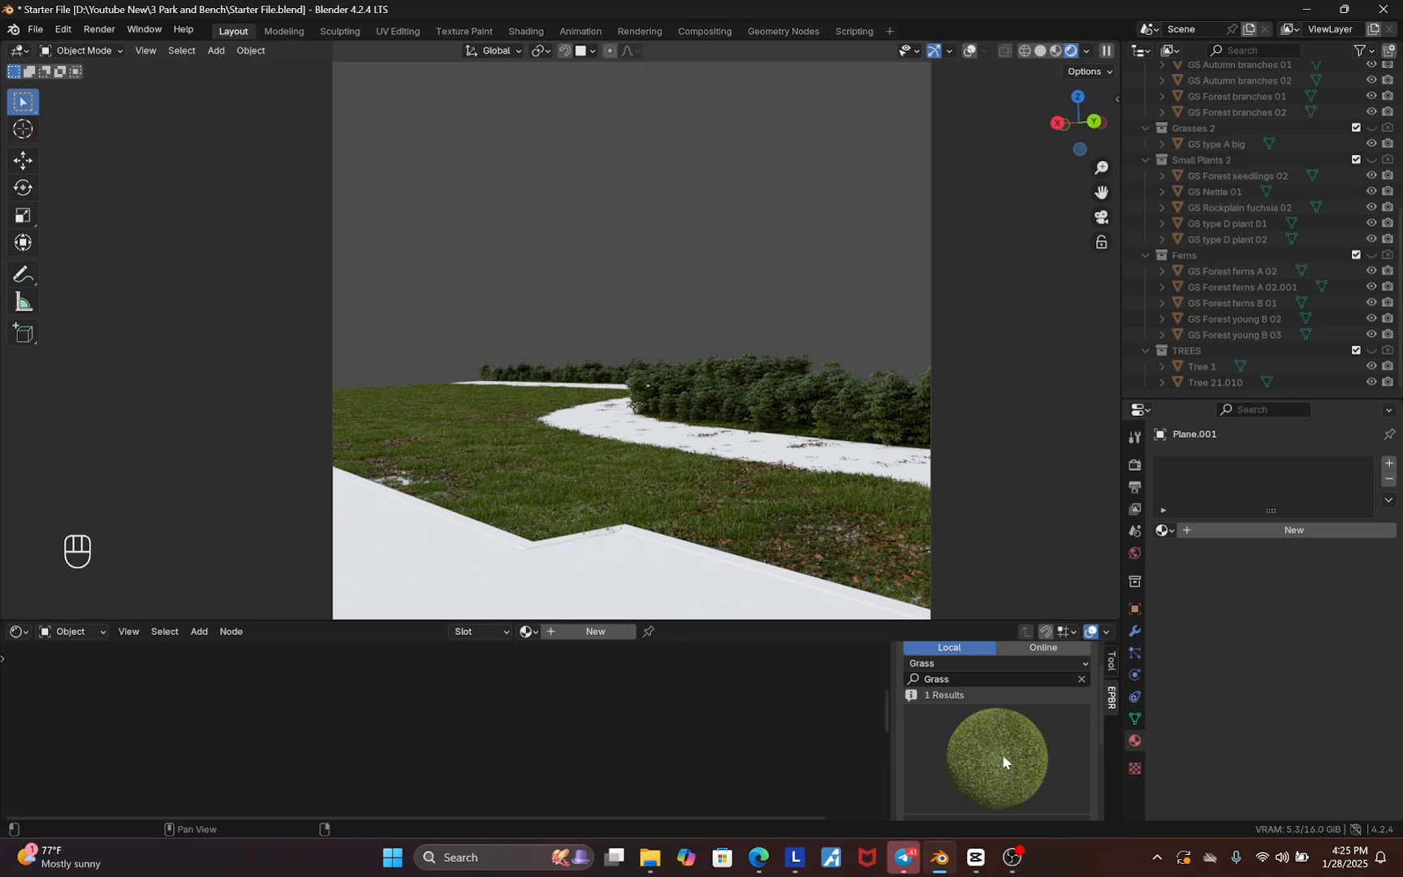
scroll(1003, 748, down, 4)
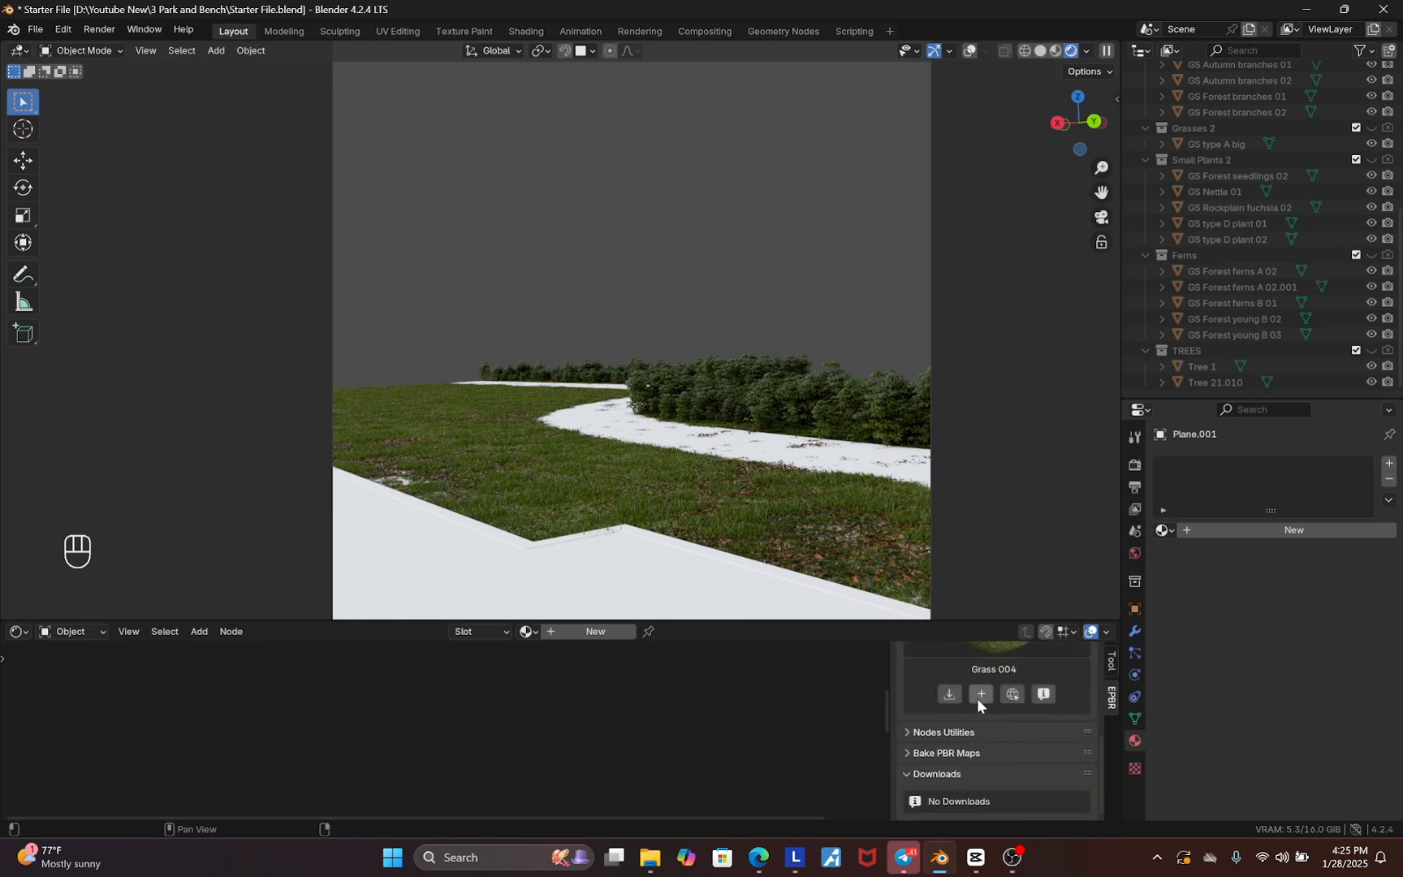
scroll(987, 730, up, 1)
Add the Grass 004 texture to the plane as a 1K-JPG material
click(982, 728)
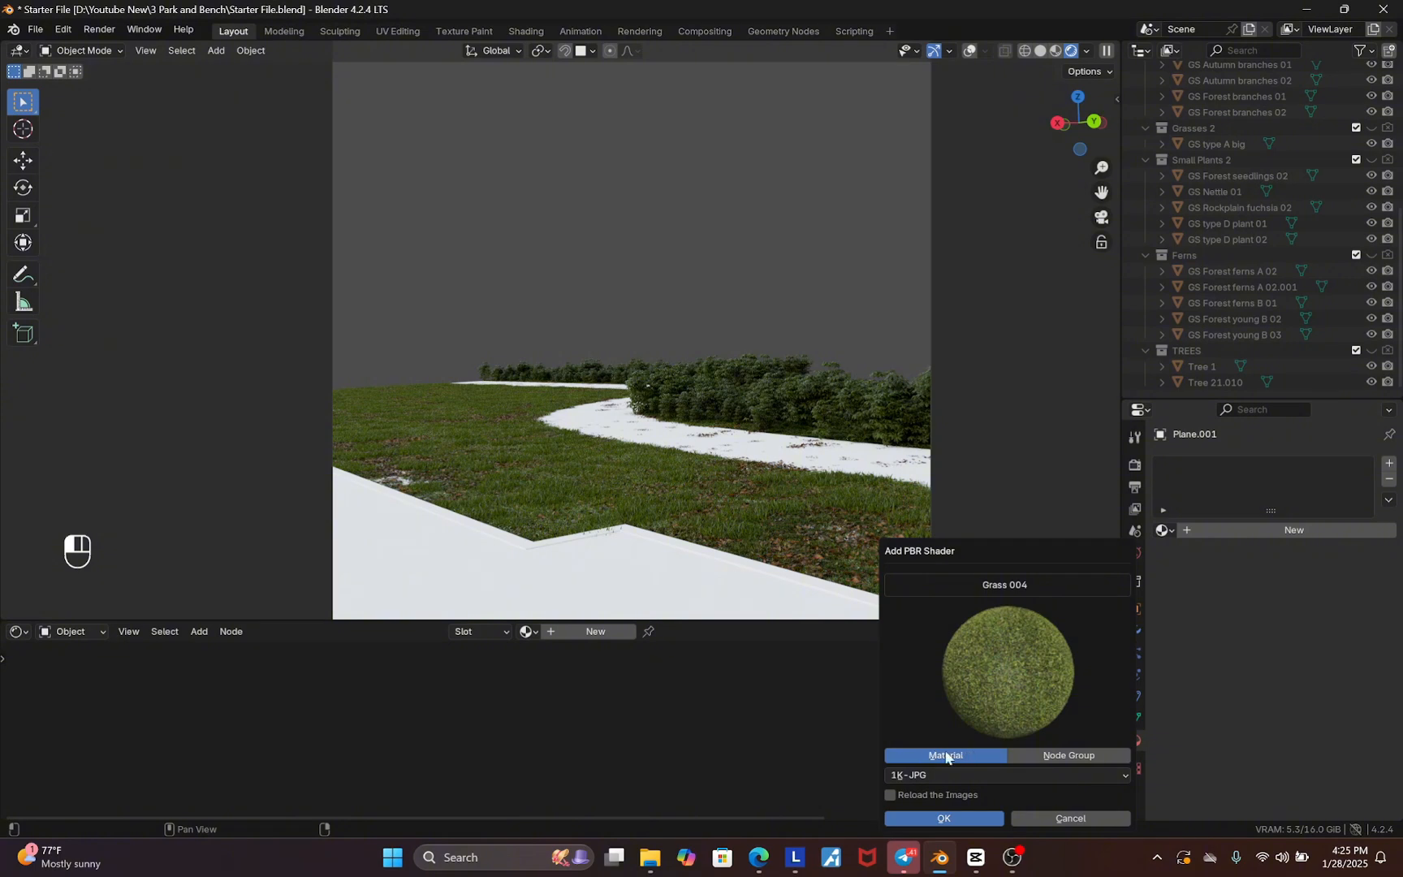
click(938, 778)
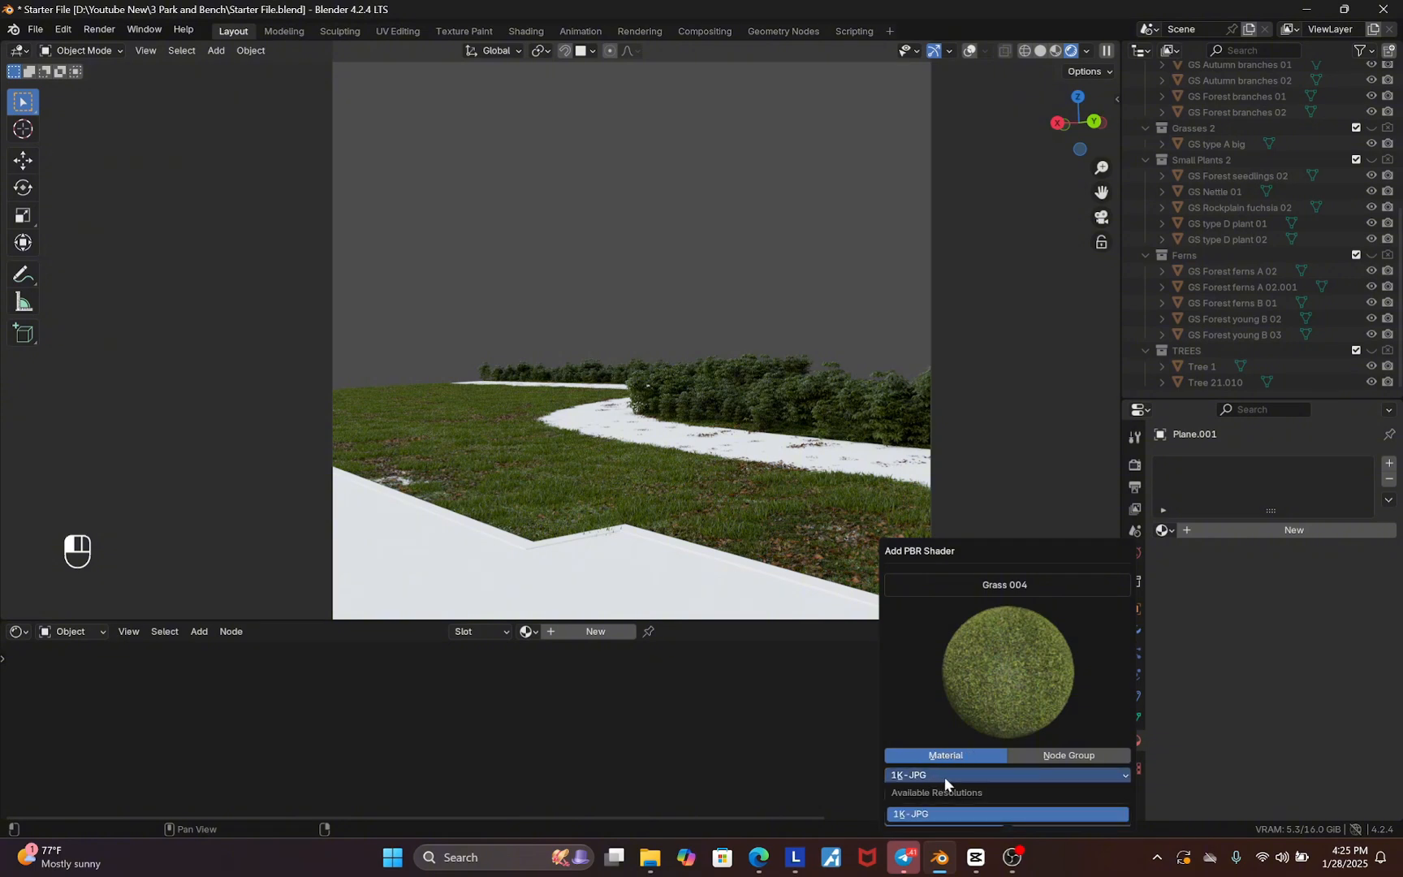
click(943, 776)
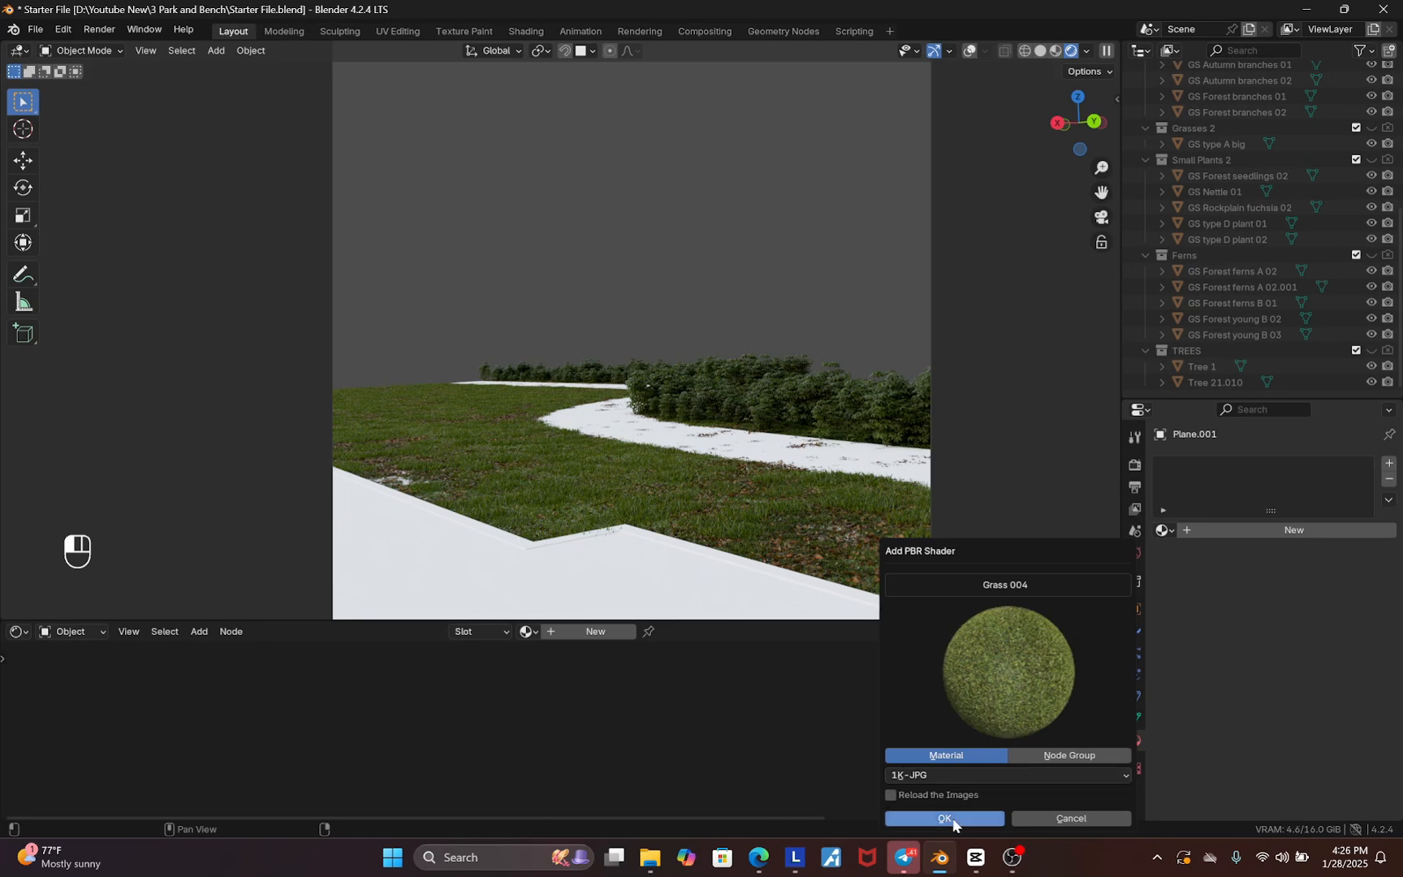
click(944, 818)
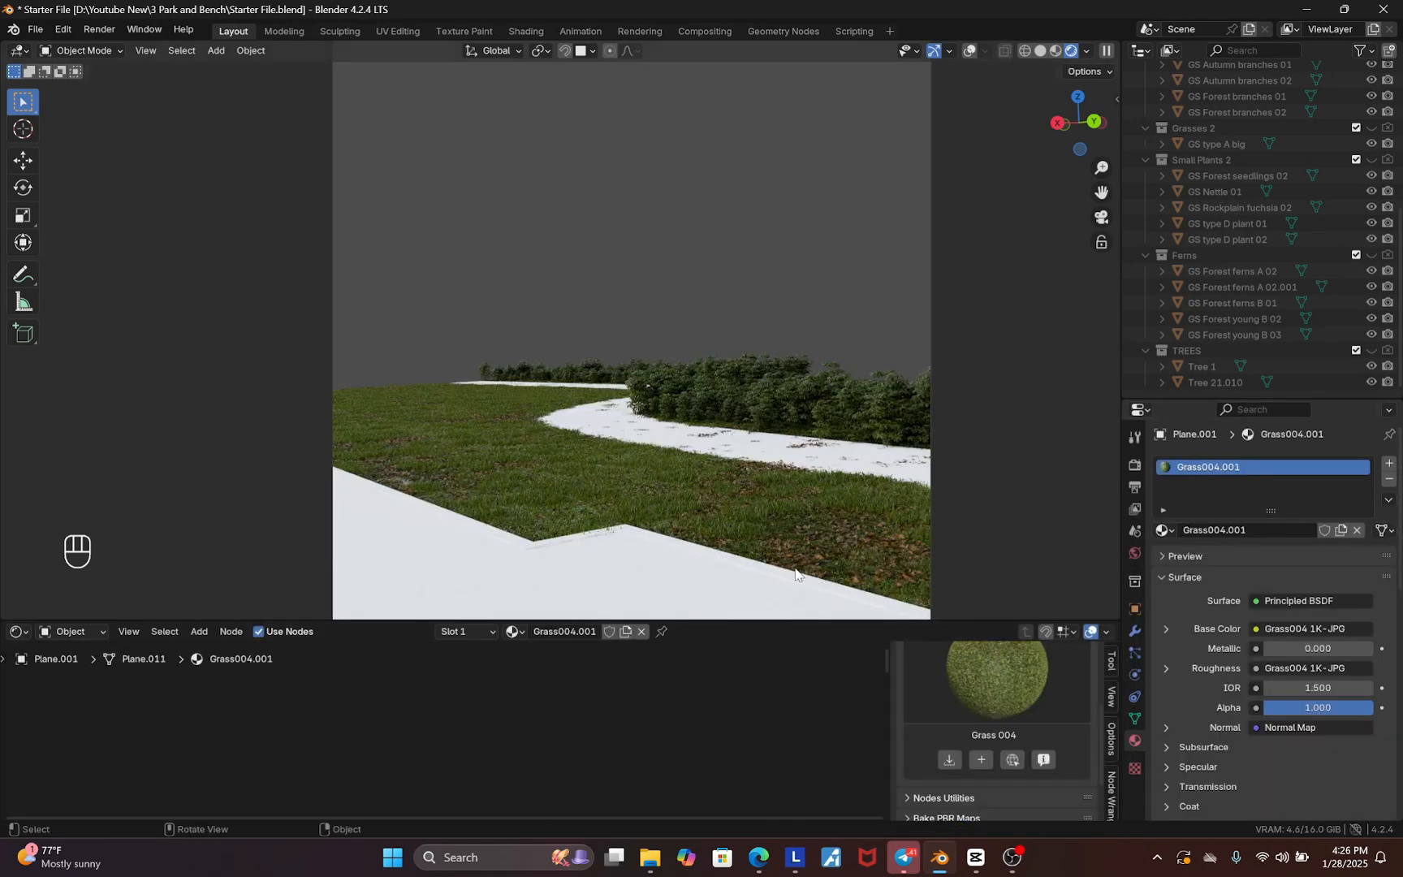
Hide the Geometry Nodes modifier's result in the viewport
click(1135, 631)
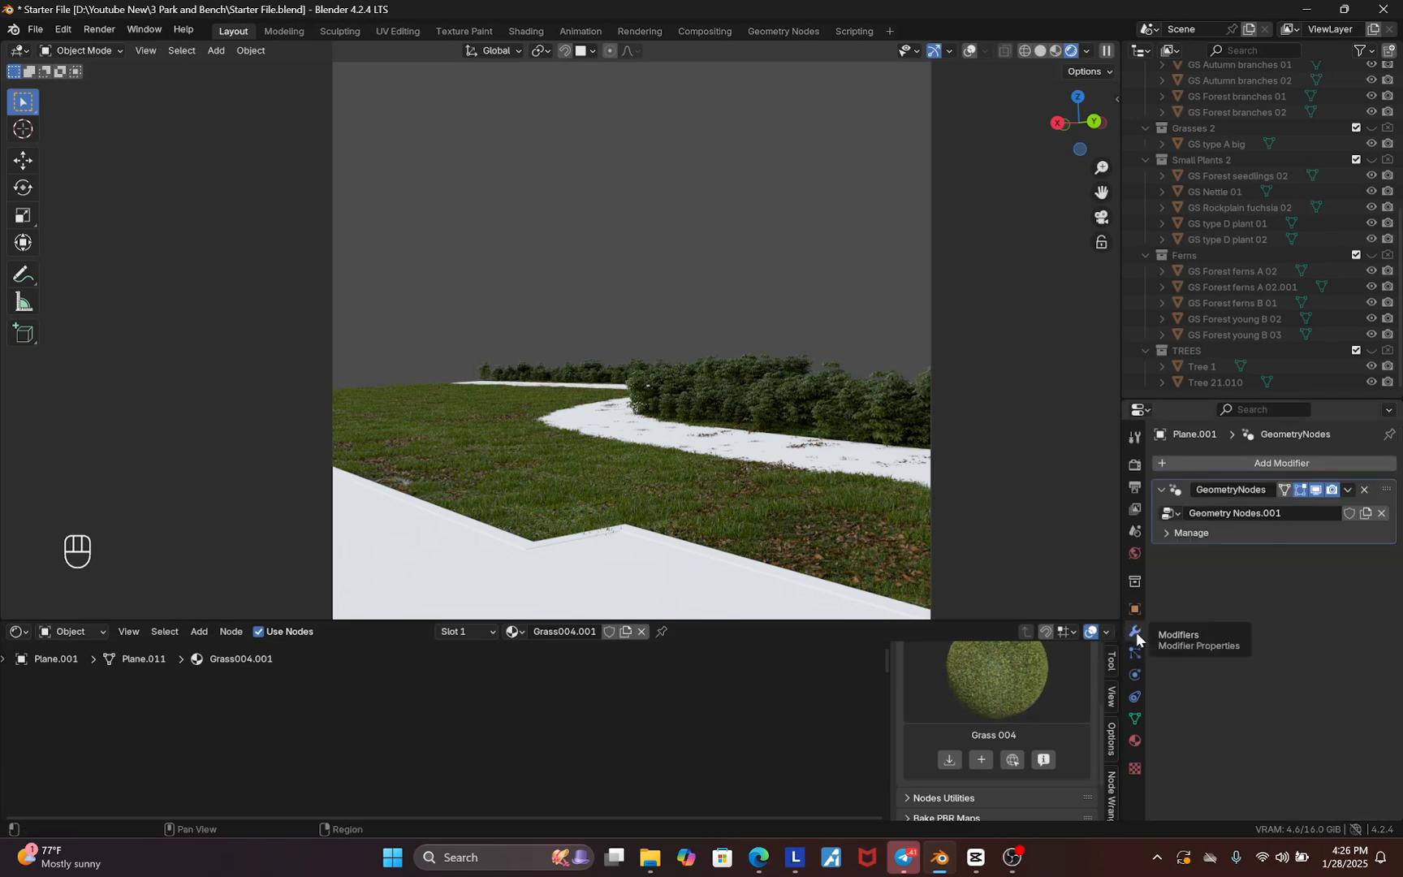
click(1316, 490)
scroll(563, 504, up, 10)
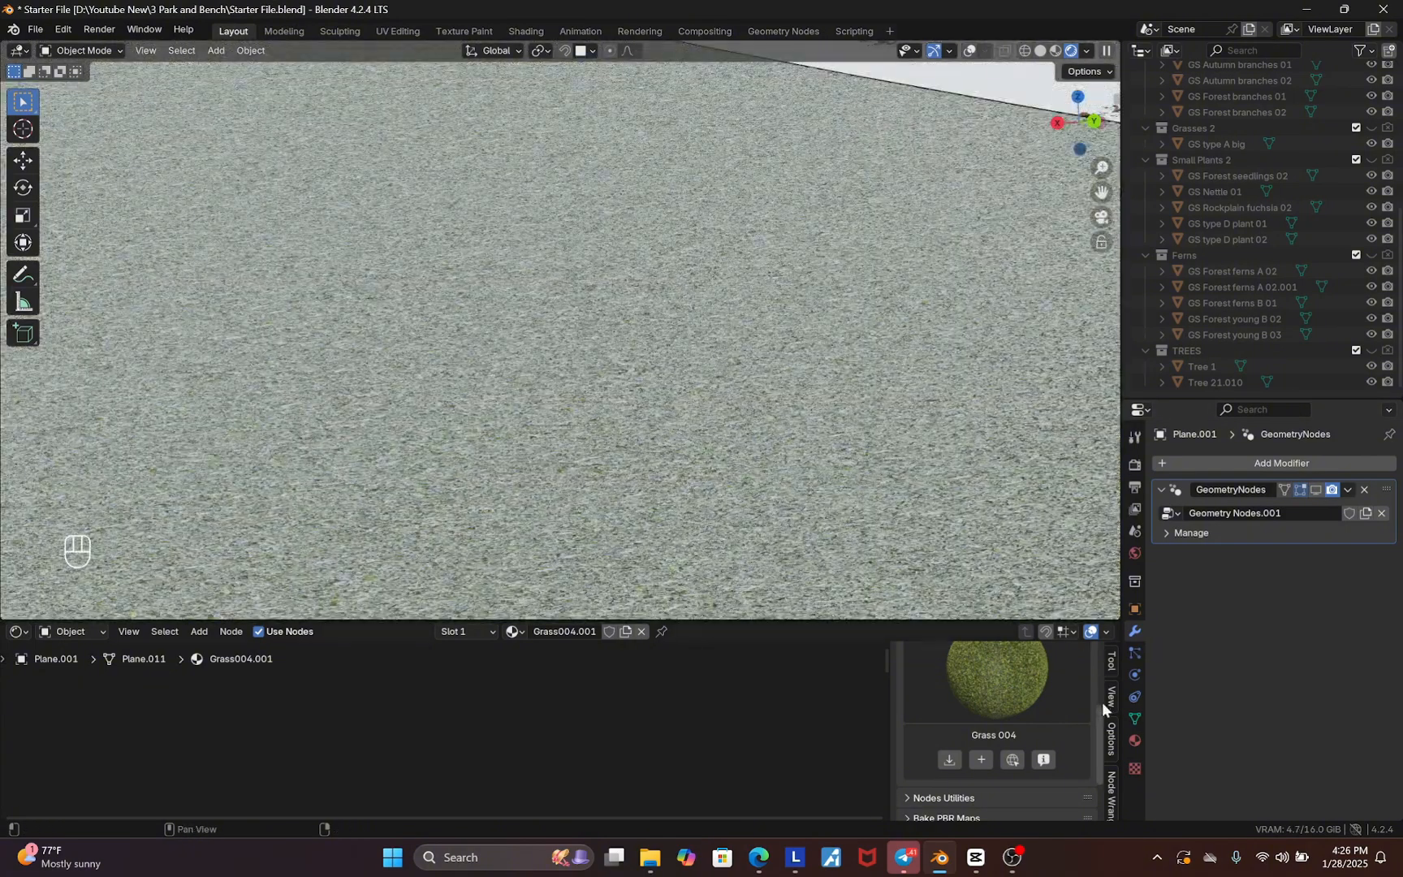
Set the grass material's Principled BSDF specular IOR Level to 0
click(1135, 740)
scroll(514, 723, down, 2)
scroll(520, 721, down, 3)
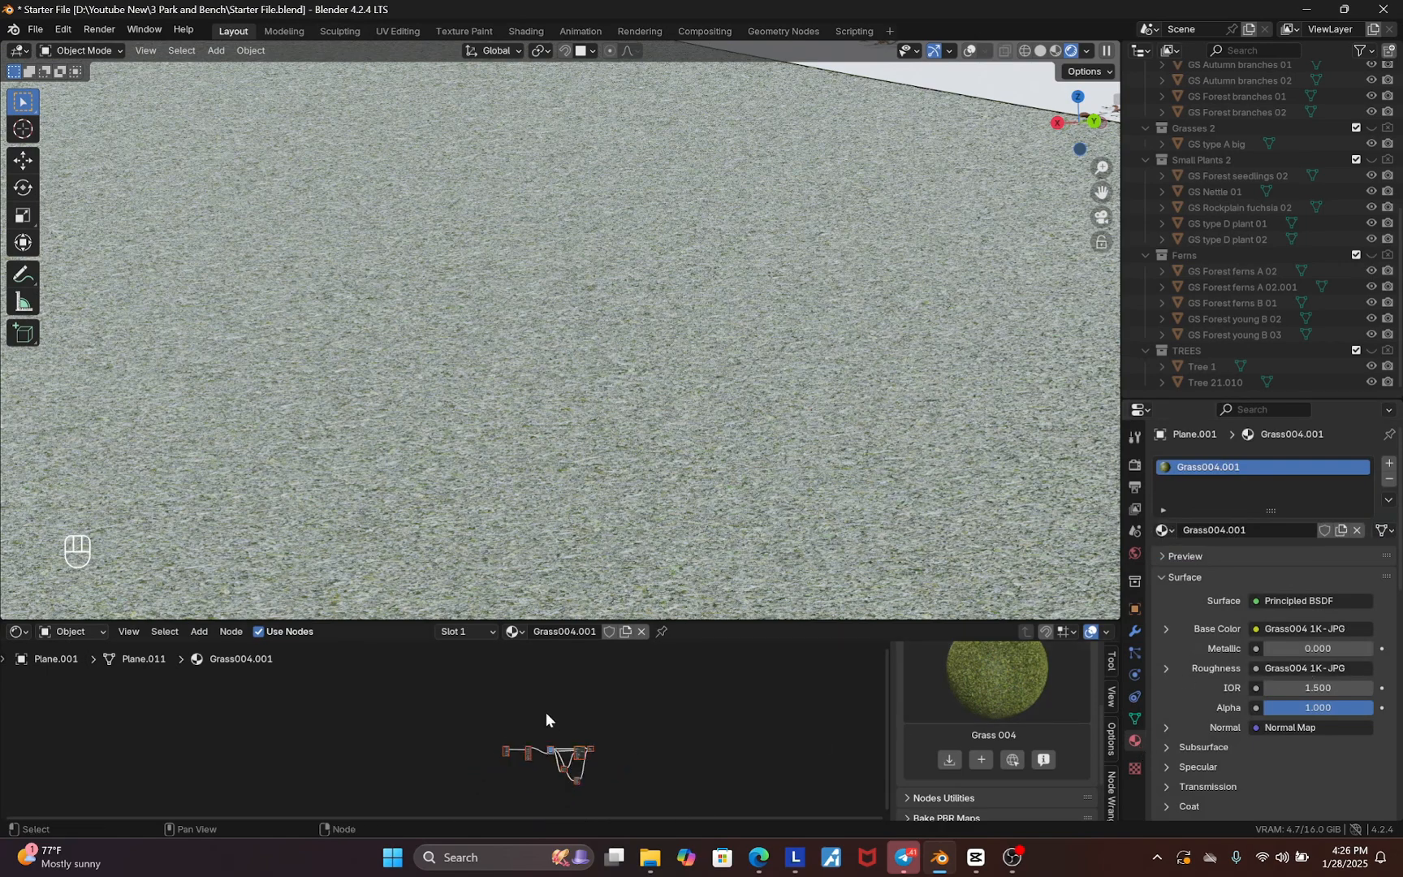
scroll(544, 759, up, 5)
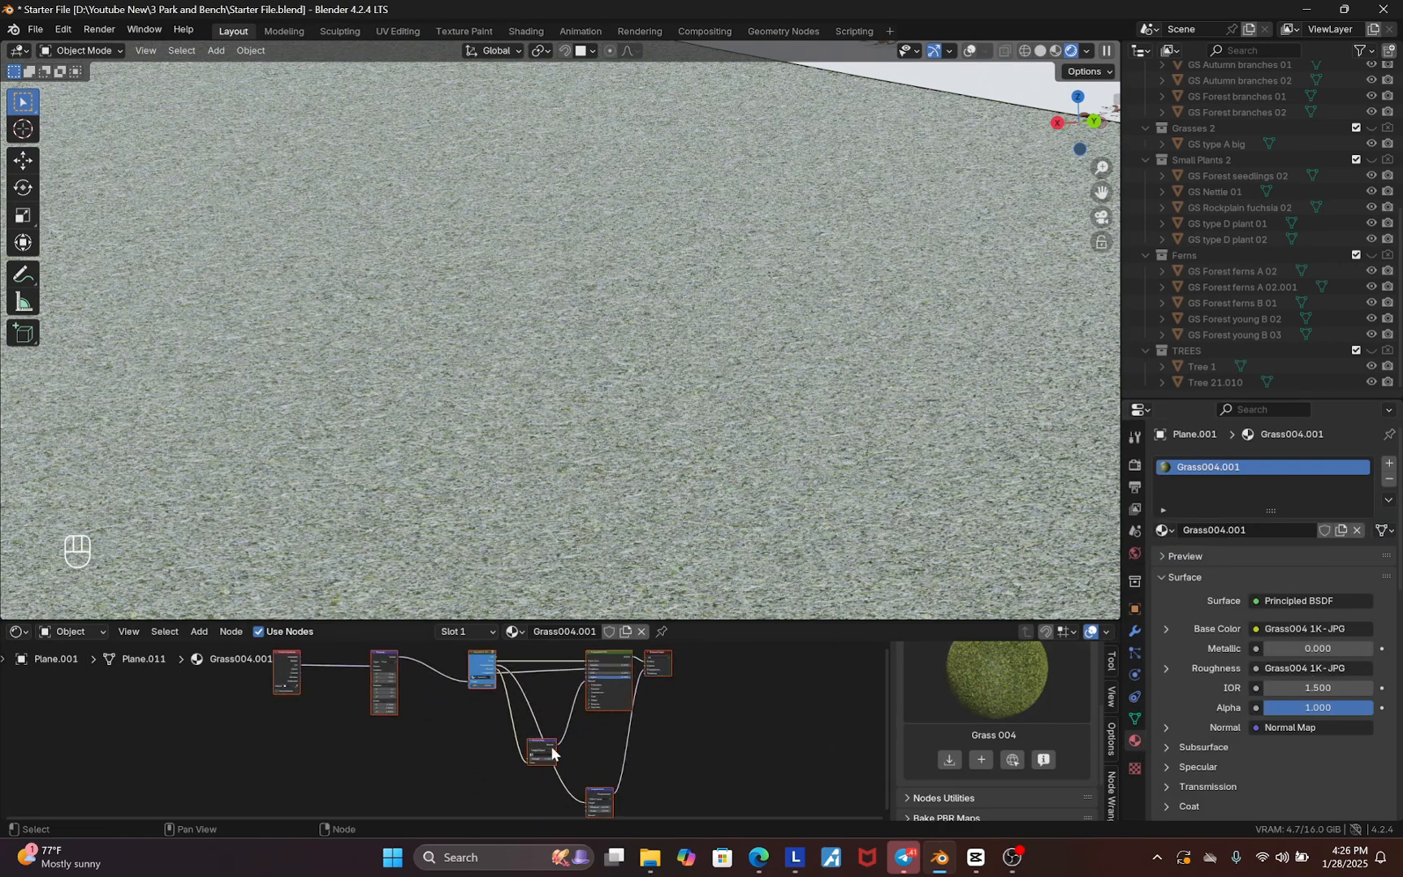
scroll(568, 735, down, 2)
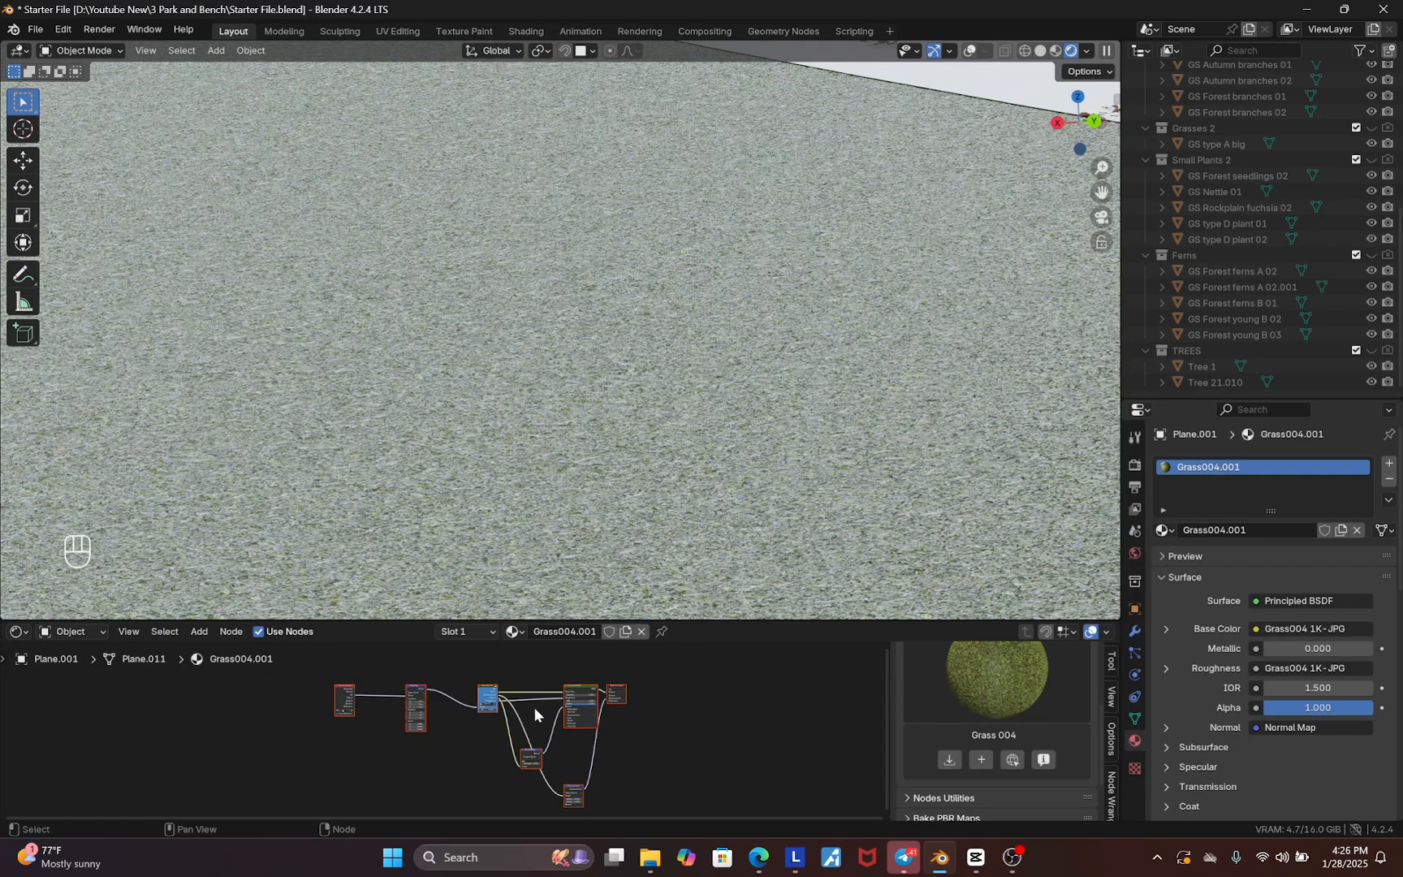
scroll(568, 715, up, 6)
scroll(583, 720, up, 2)
click(575, 717)
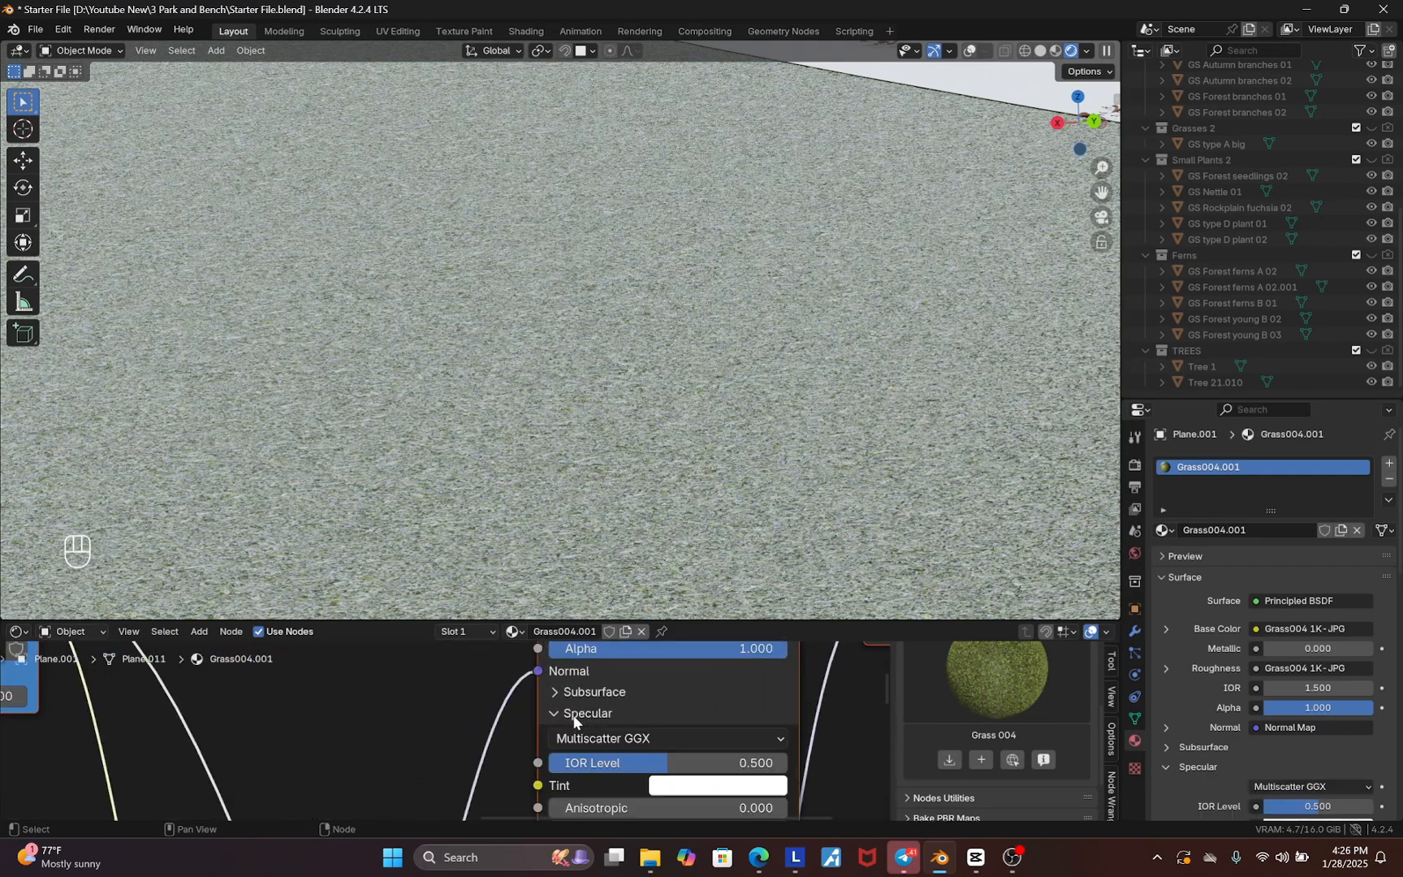
drag(668, 763, 547, 762)
scroll(681, 439, down, 6)
scroll(665, 460, down, 3)
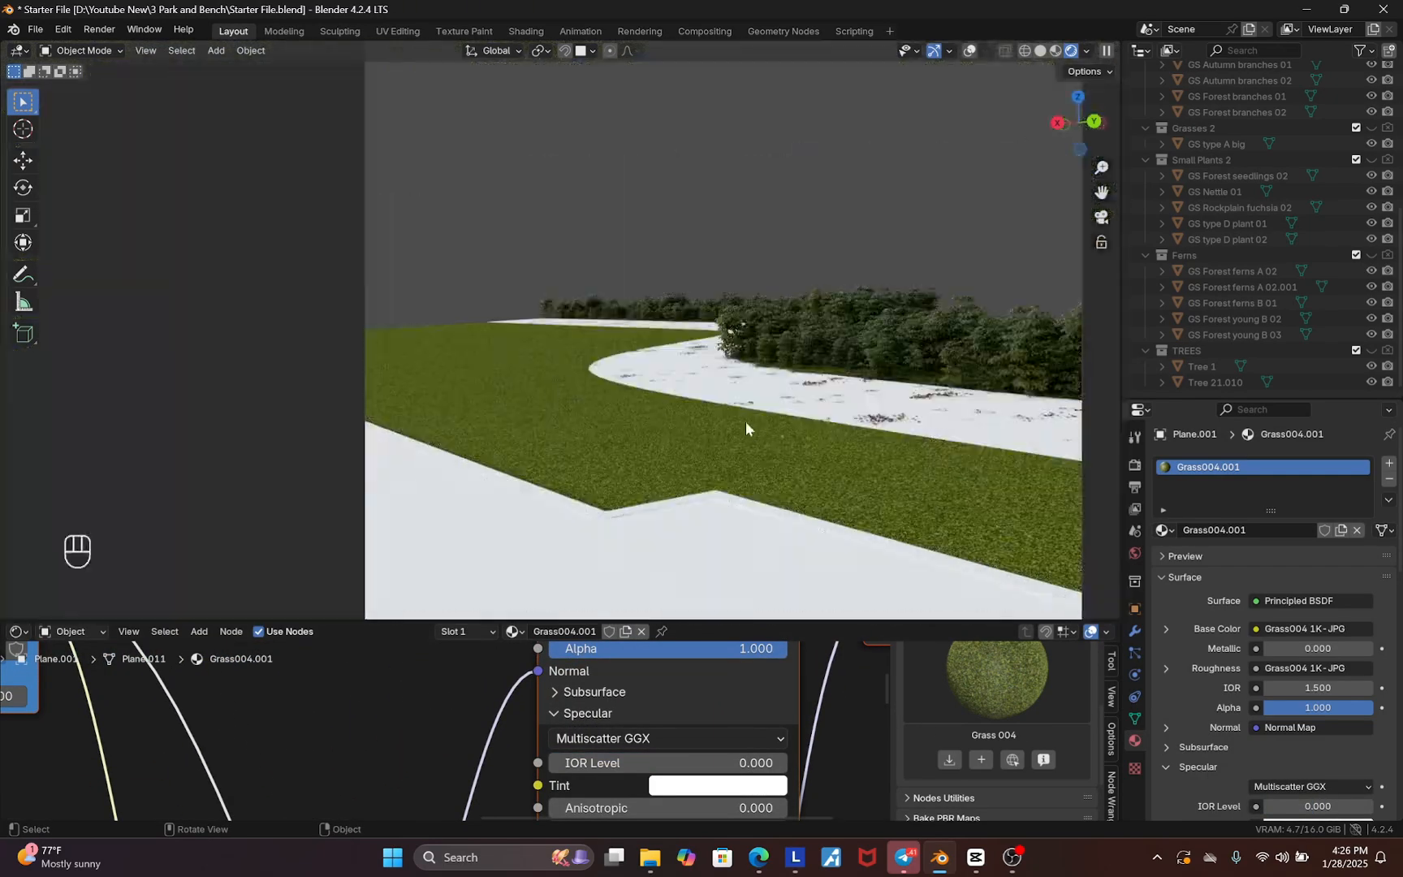
scroll(761, 538, up, 5)
scroll(461, 267, up, 2)
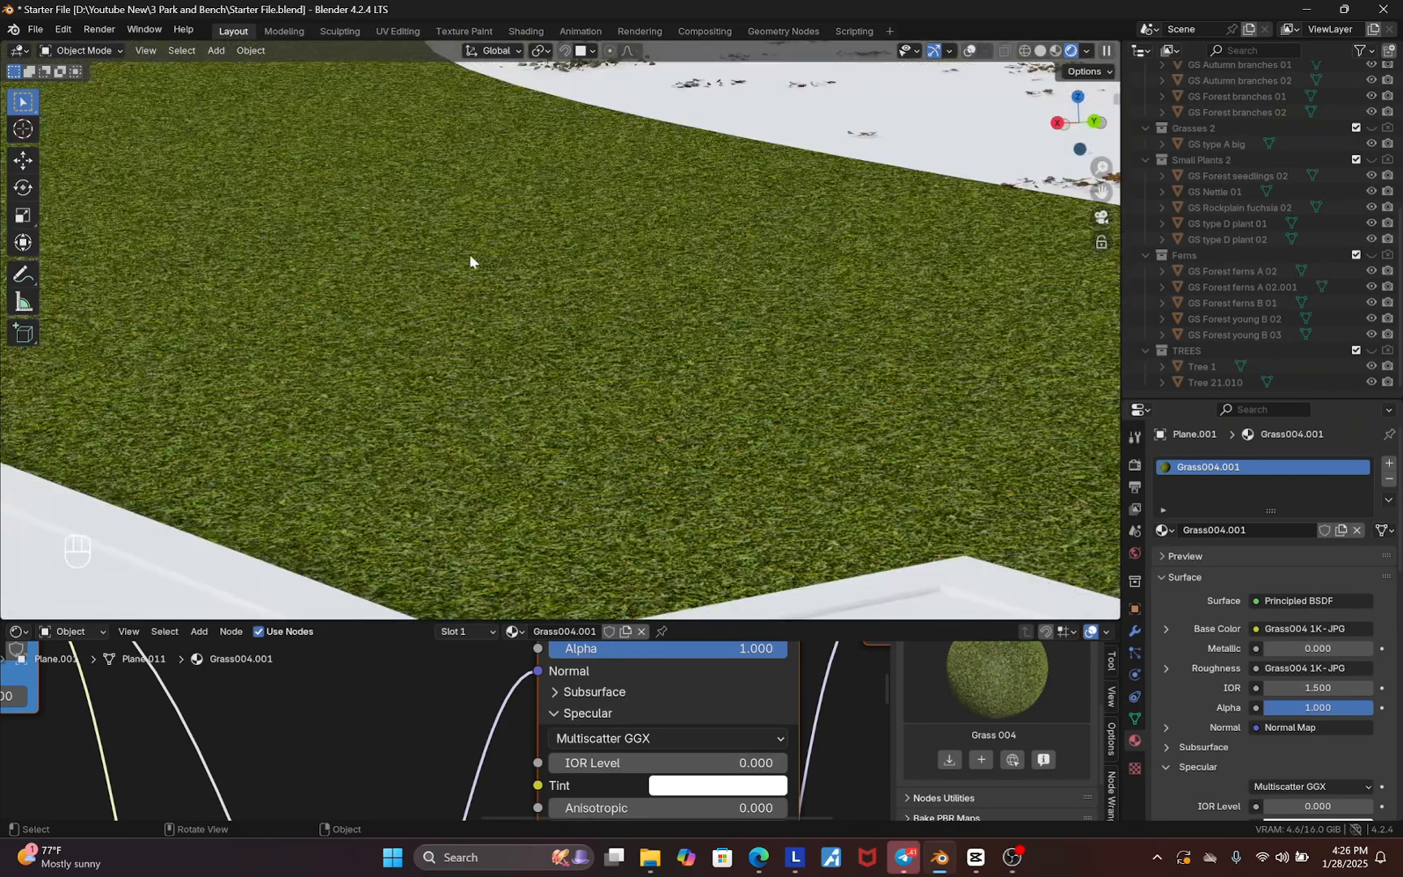
scroll(660, 730, down, 3)
scroll(660, 731, down, 3)
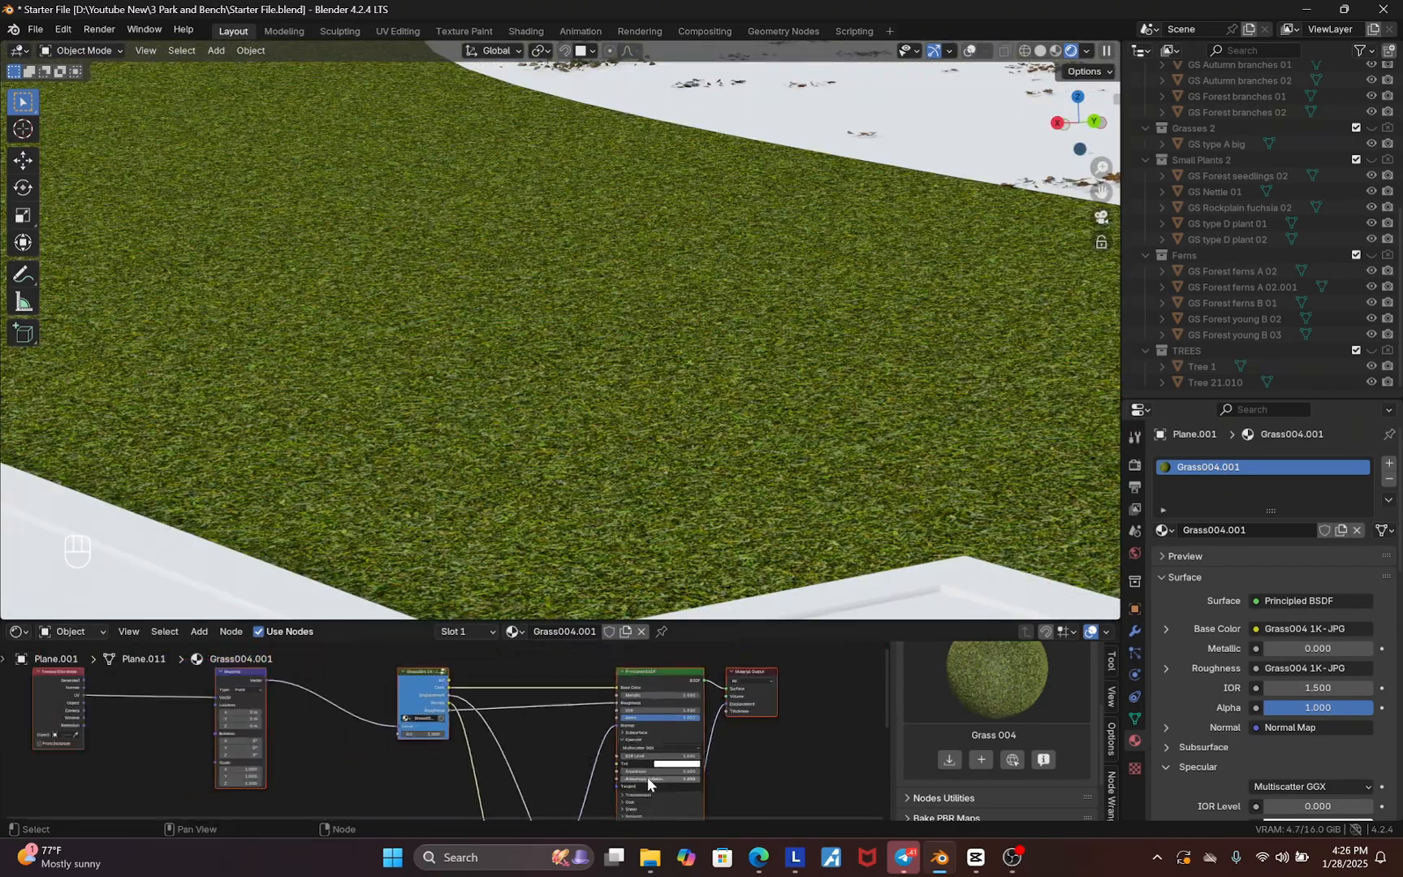
Insert a Hue/Saturation/Value node between the grass texture color and Base Color, with hue 0.45, saturation 0.88 and value 0.84
key(shift+a)
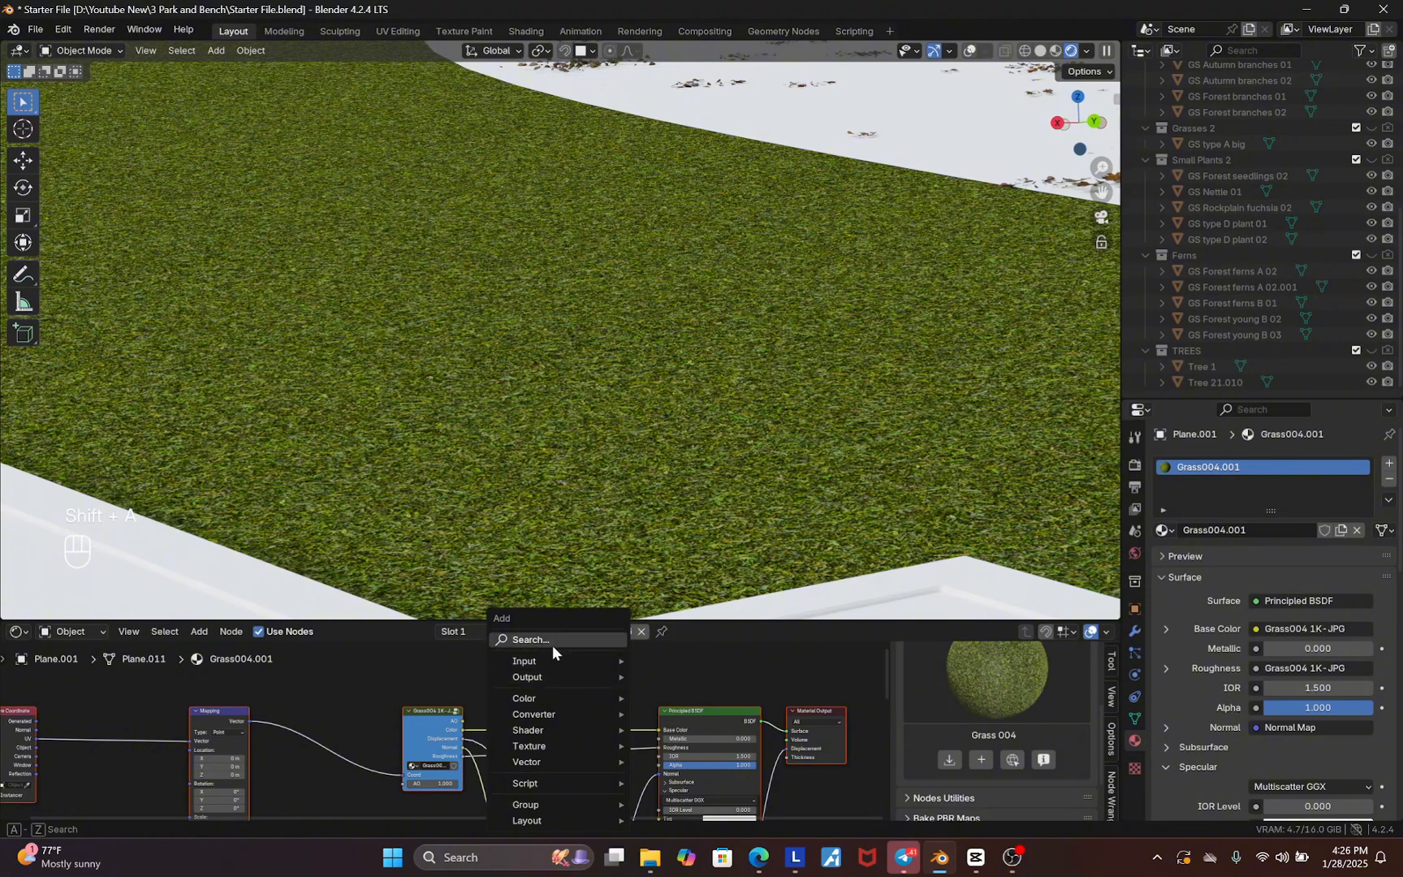
text(hu)
click(624, 671)
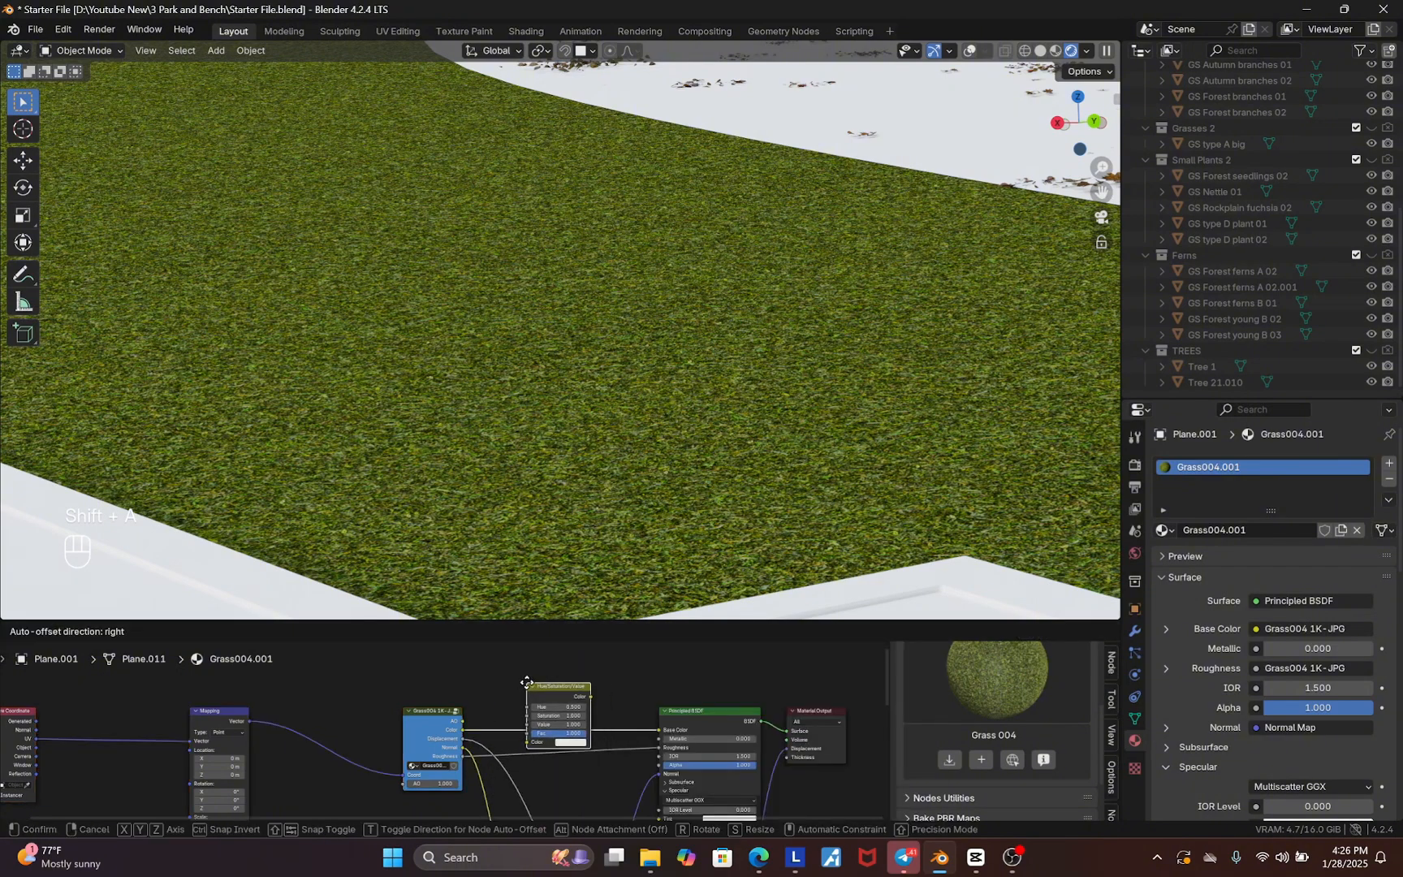
click(558, 706)
scroll(544, 710, up, 2)
mouse_move(545, 709)
shift+mouse_down()
mouse_move(539, 696)
mouse_move(534, 729)
shift+mouse_up()
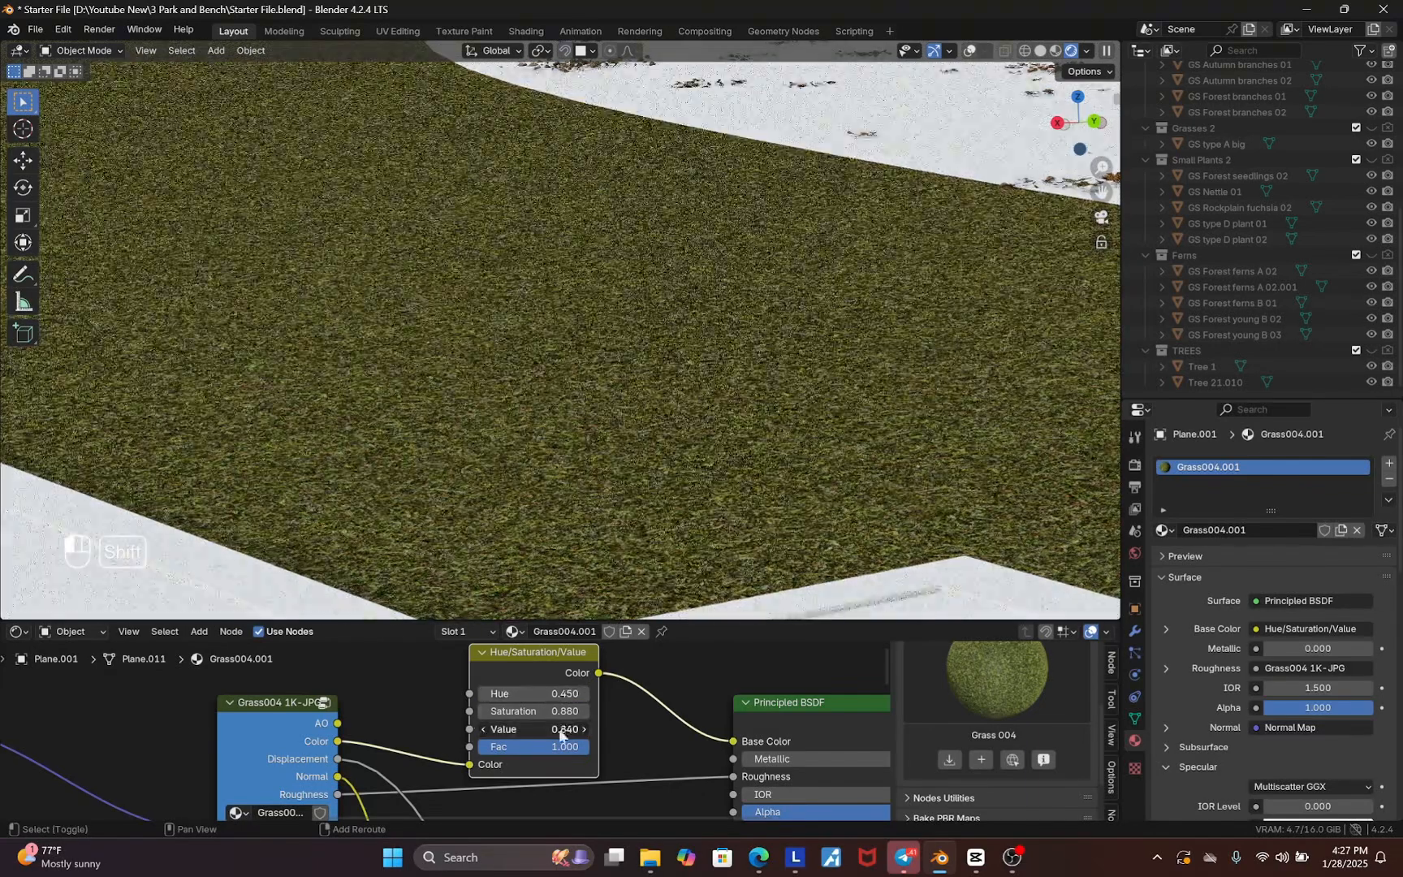
Select the path plane and turn on the viewport overlays
click(1134, 632)
key(Escape)
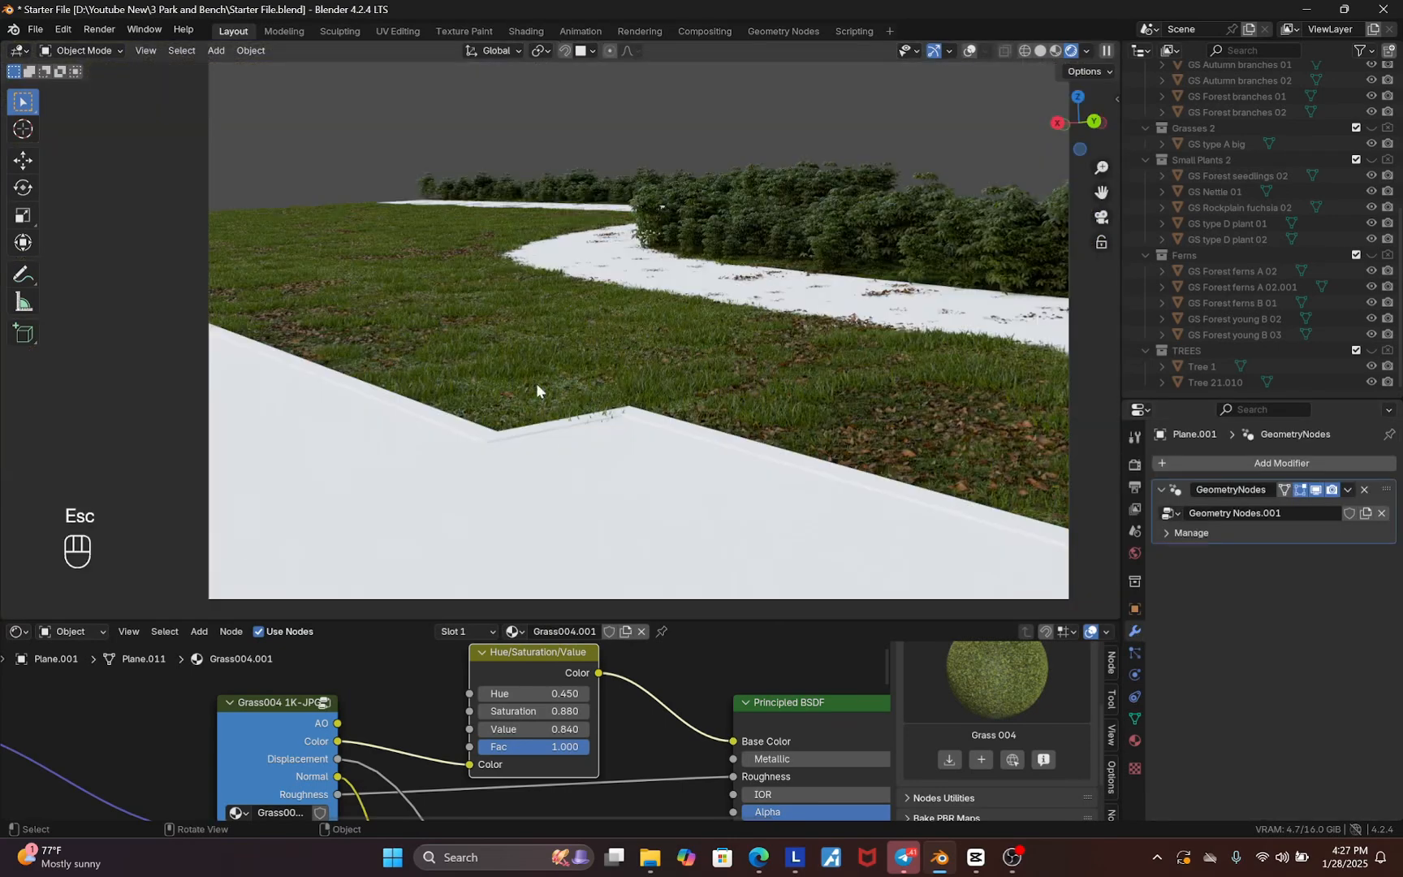
click(460, 486)
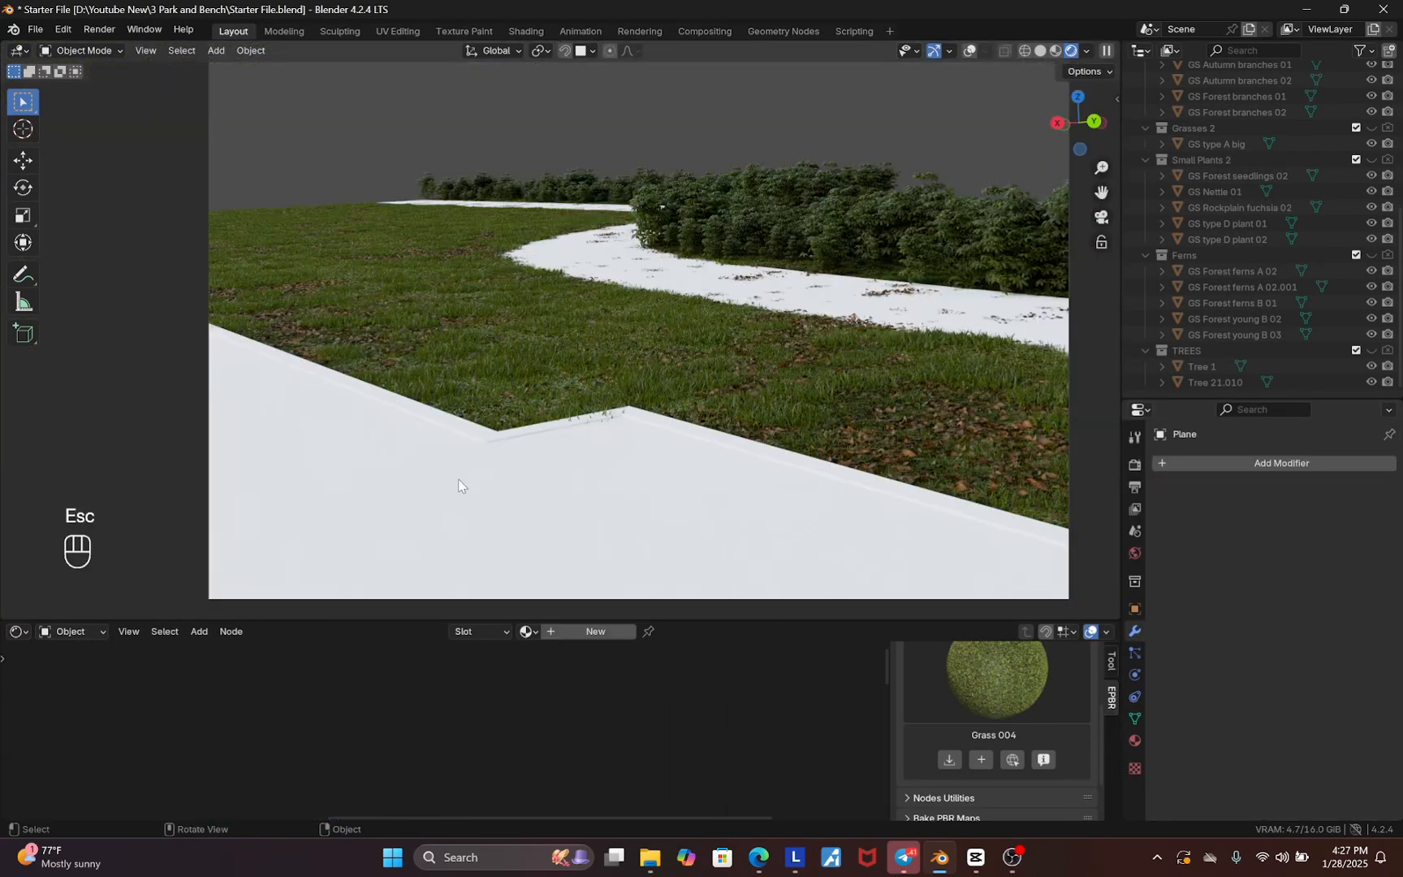
click(973, 51)
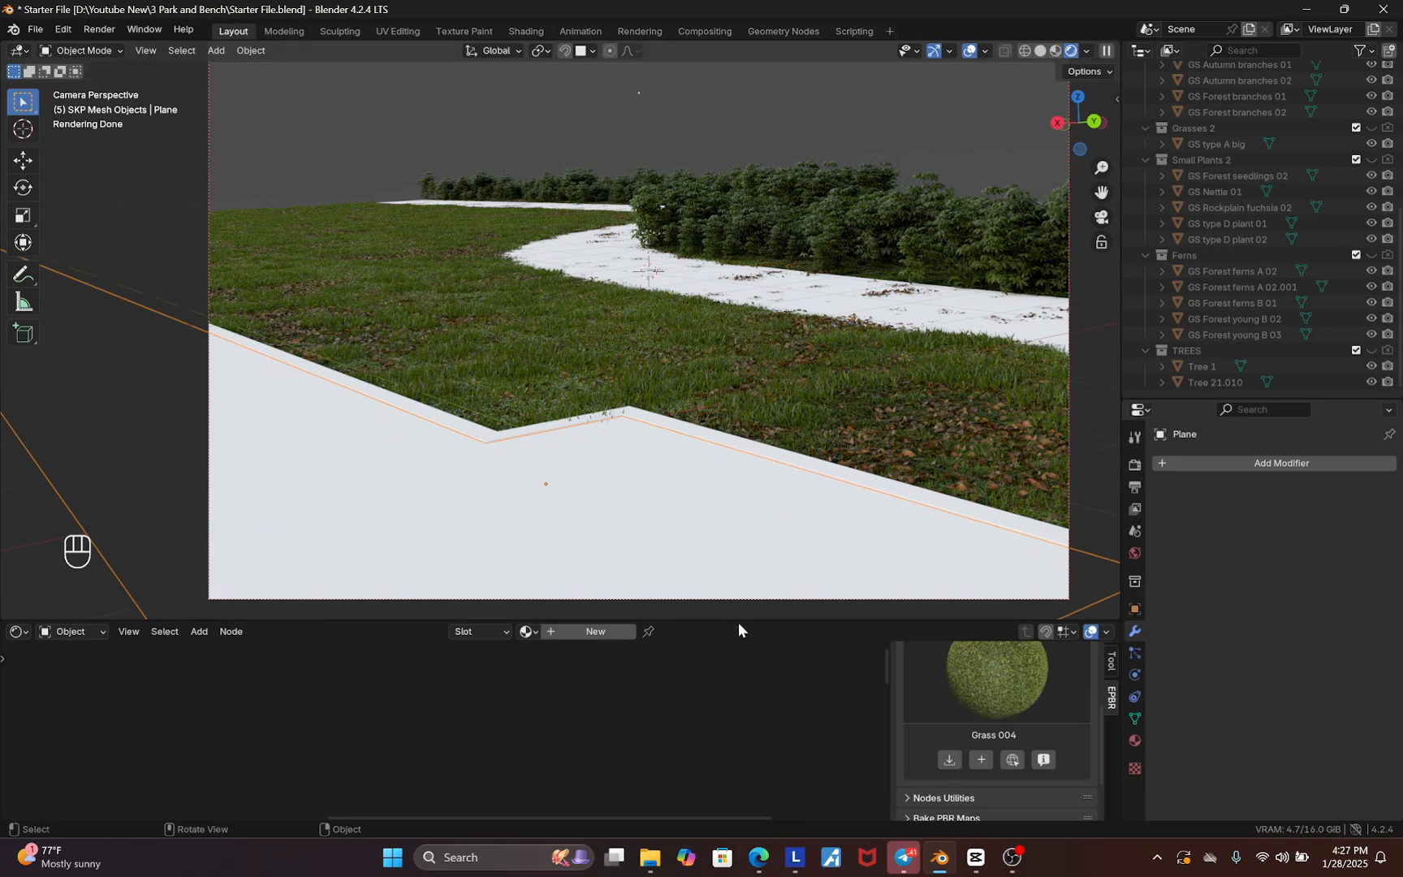
Apply the Tiles 038 texture from the Tiles category to the path plane as a 2K-JPG material
drag(738, 619, 739, 582)
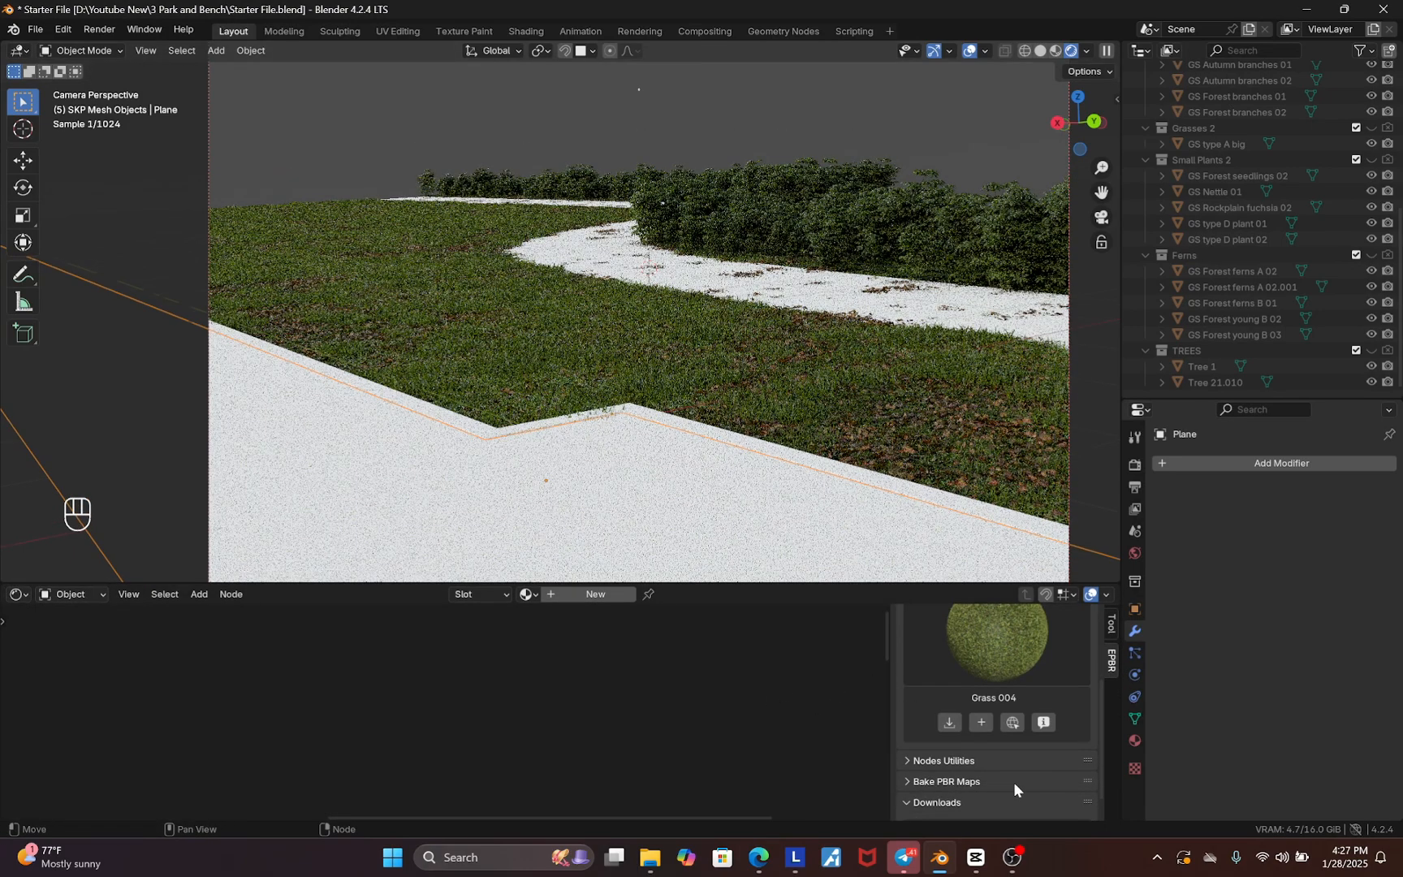
scroll(1018, 753, up, 3)
click(938, 659)
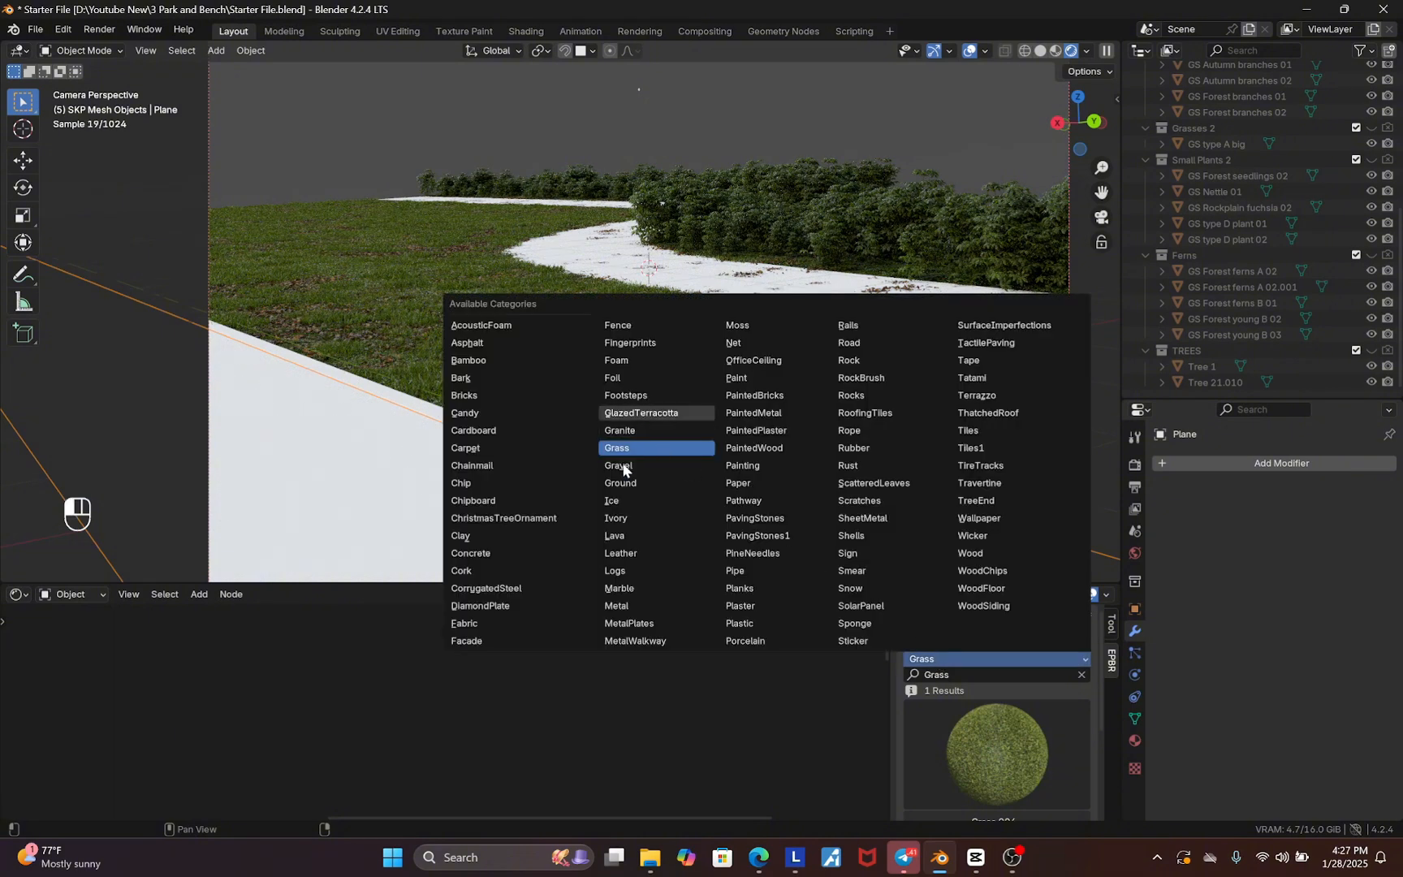
click(969, 430)
click(1004, 735)
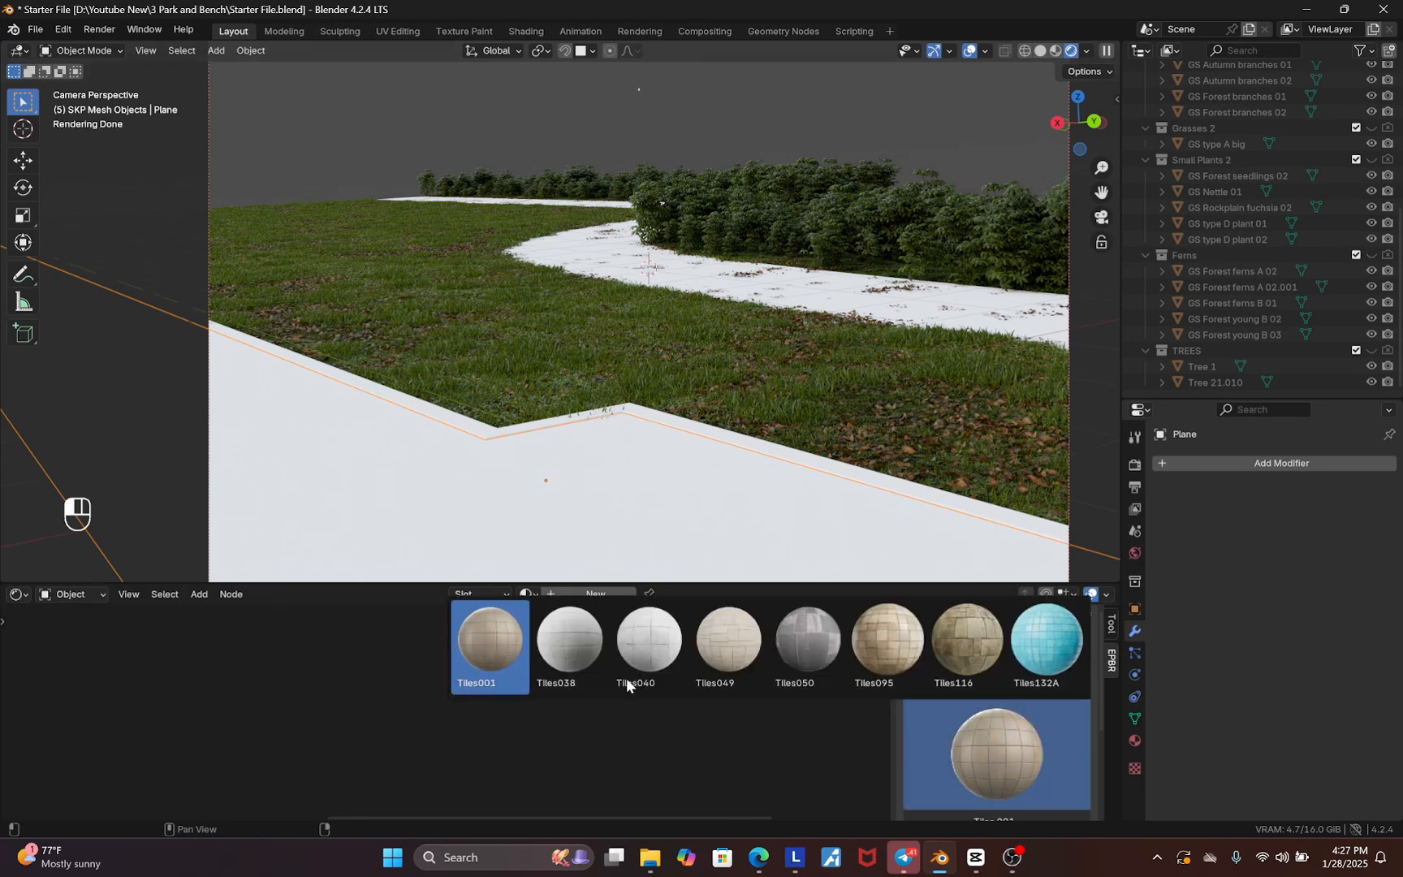
click(564, 658)
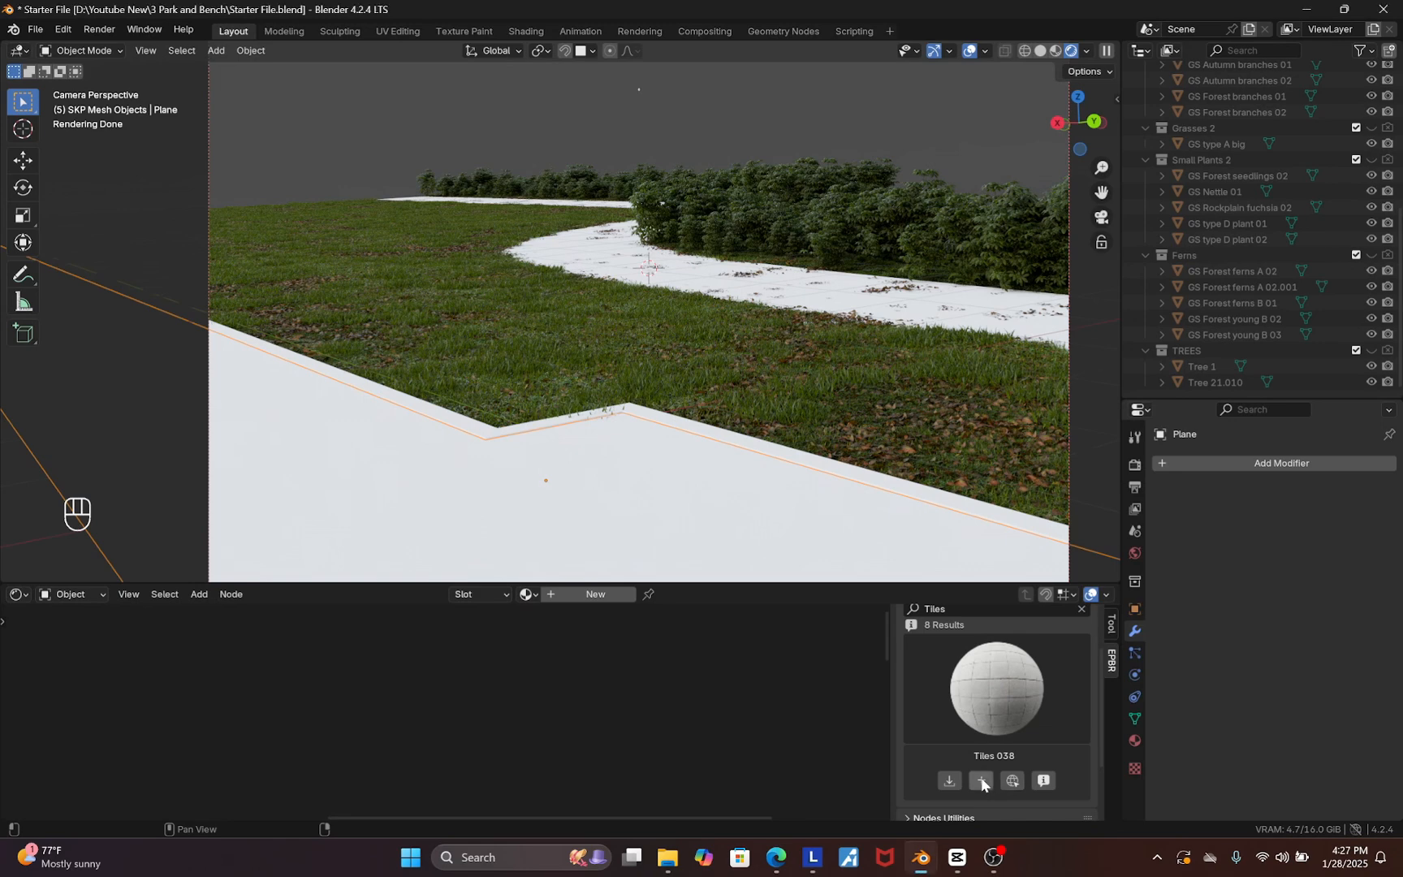
click(981, 780)
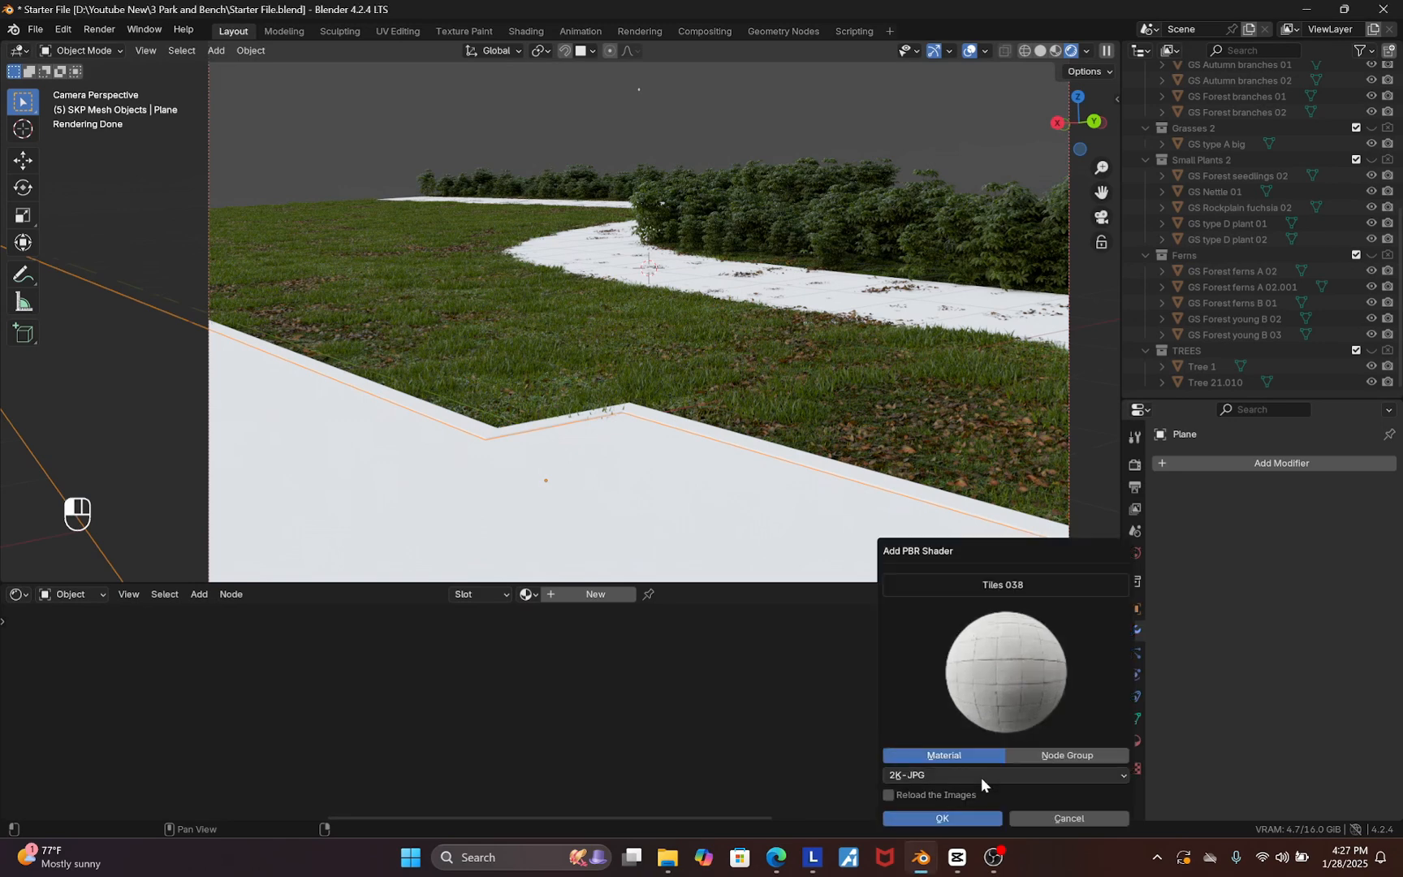
click(920, 778)
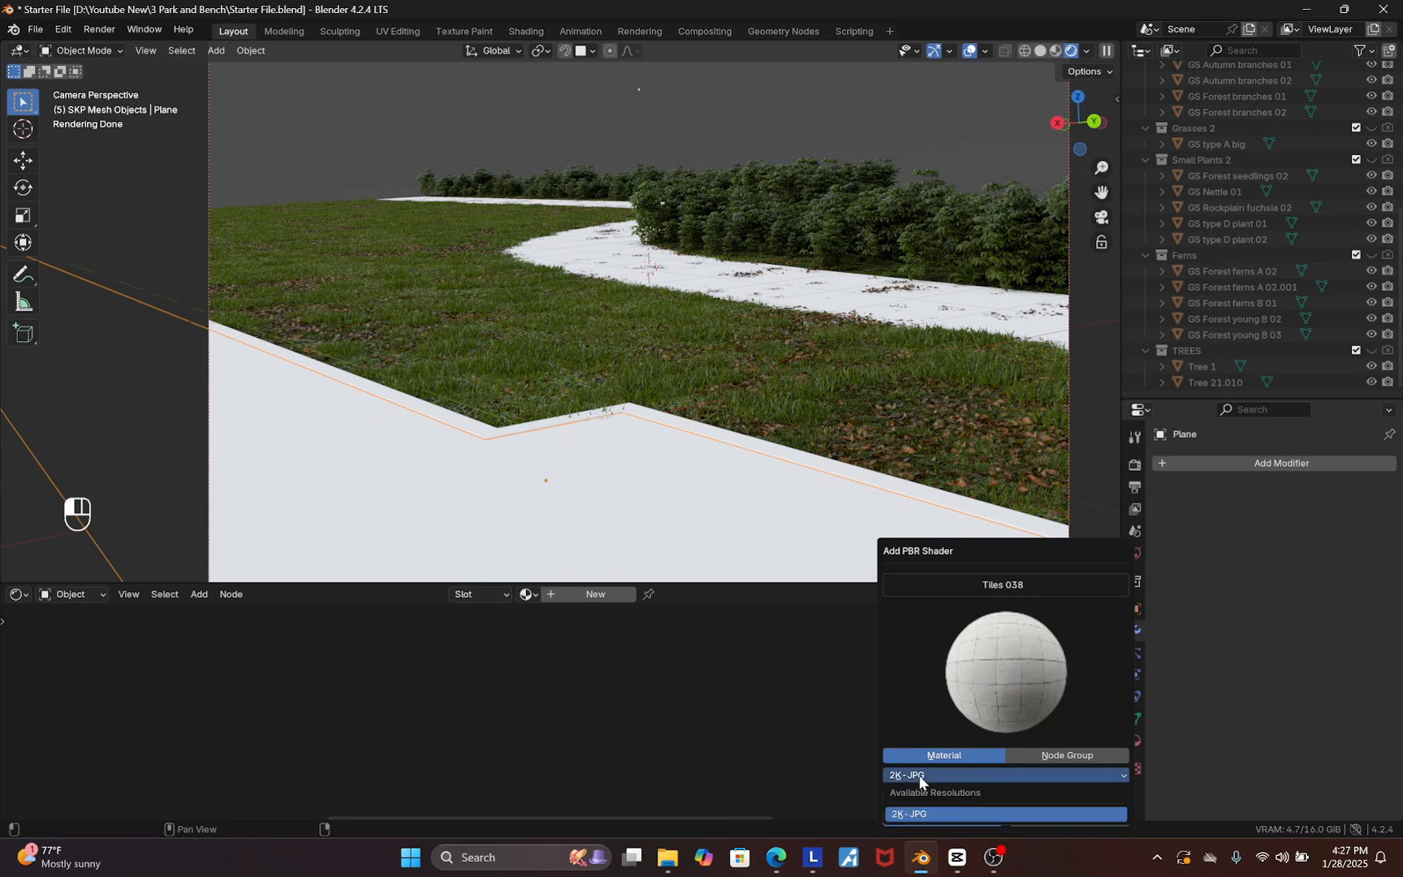
click(920, 778)
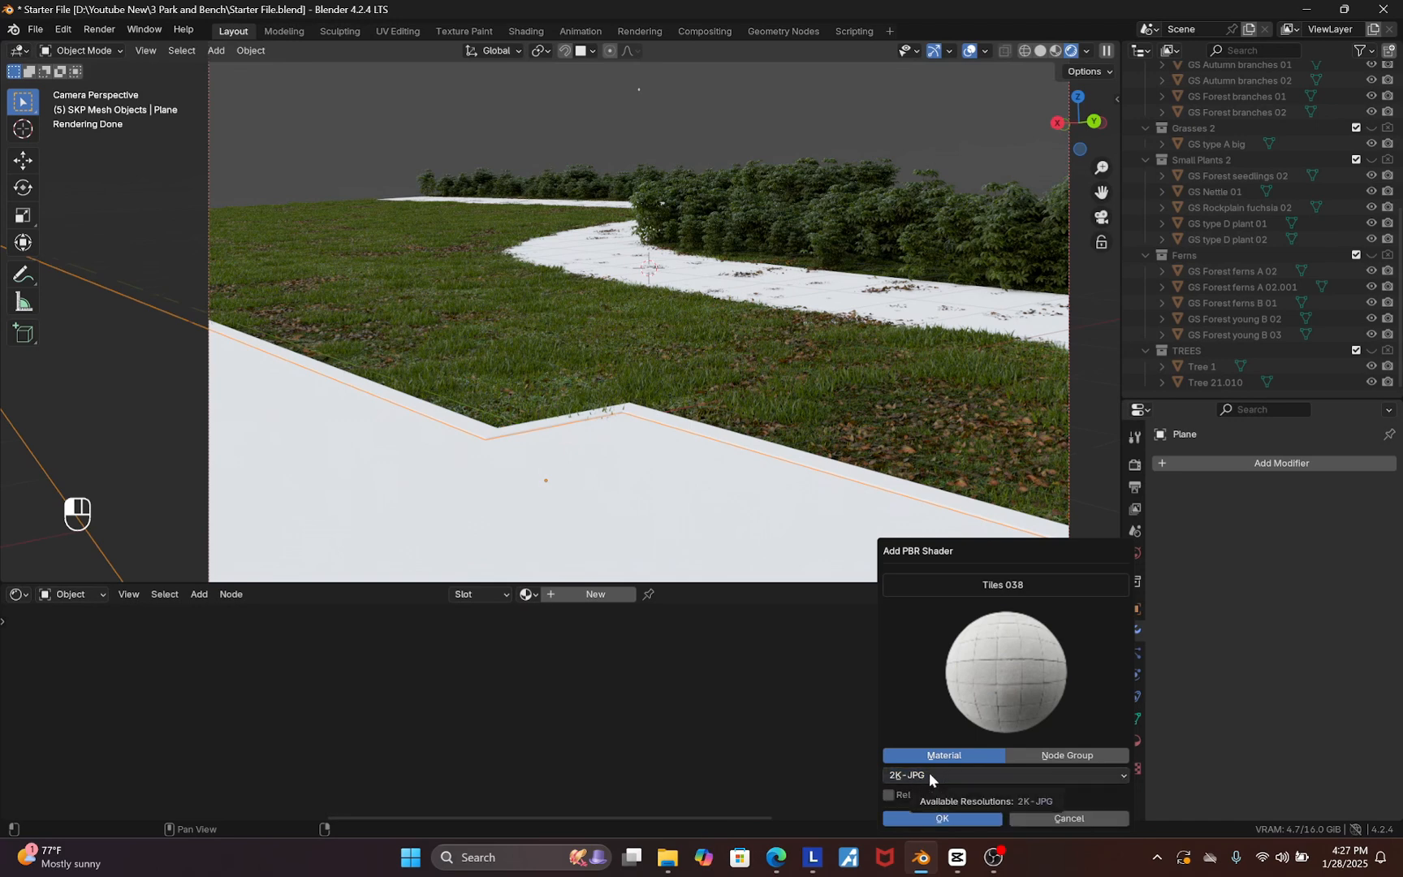
click(941, 819)
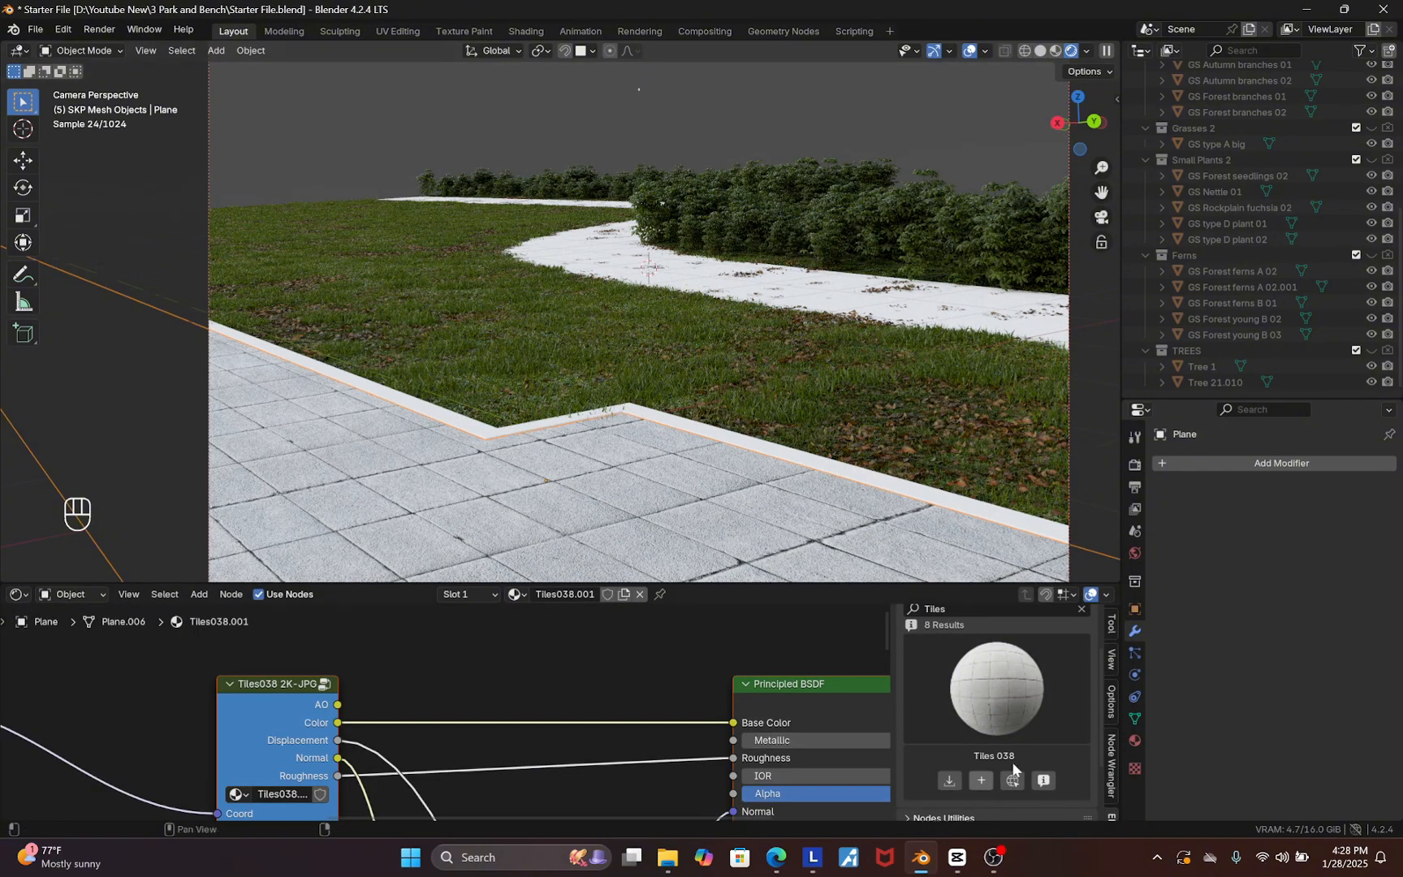
Add a Subdivision Surface modifier to the path plane
click(949, 782)
click(899, 770)
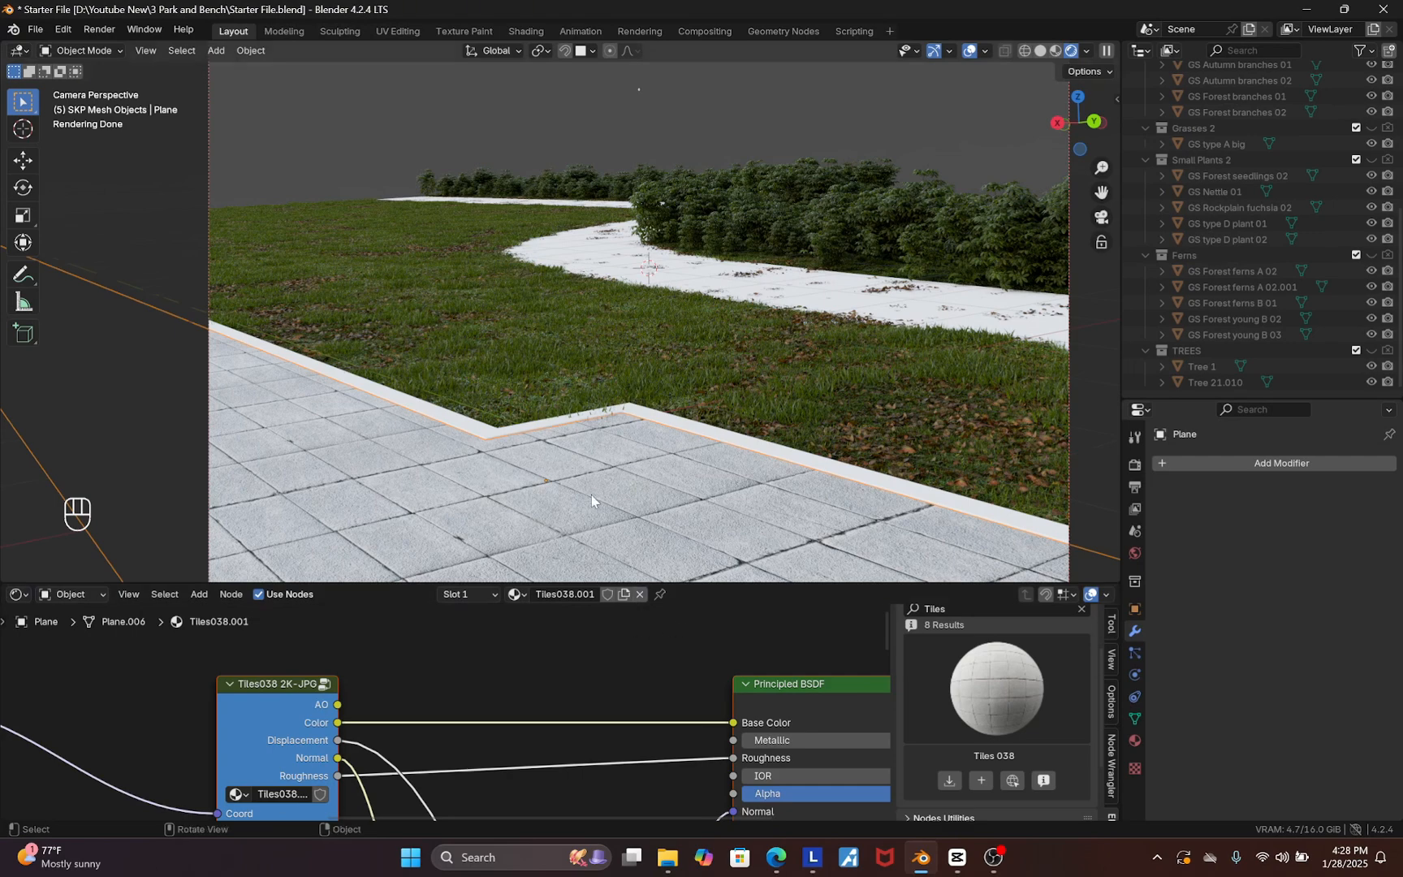
click(1246, 463)
mouse_move(1252, 471)
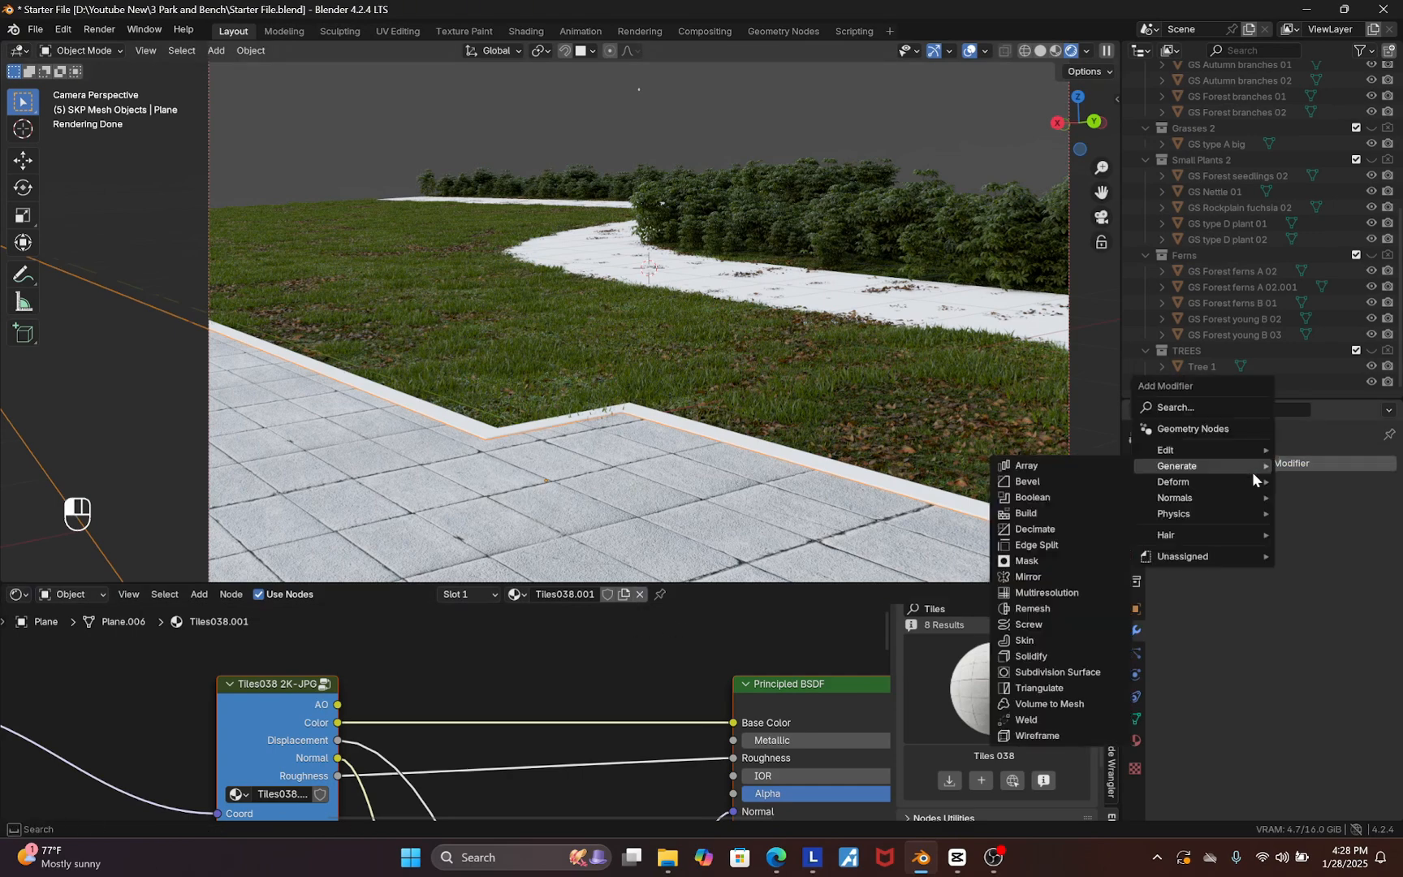
click(1083, 672)
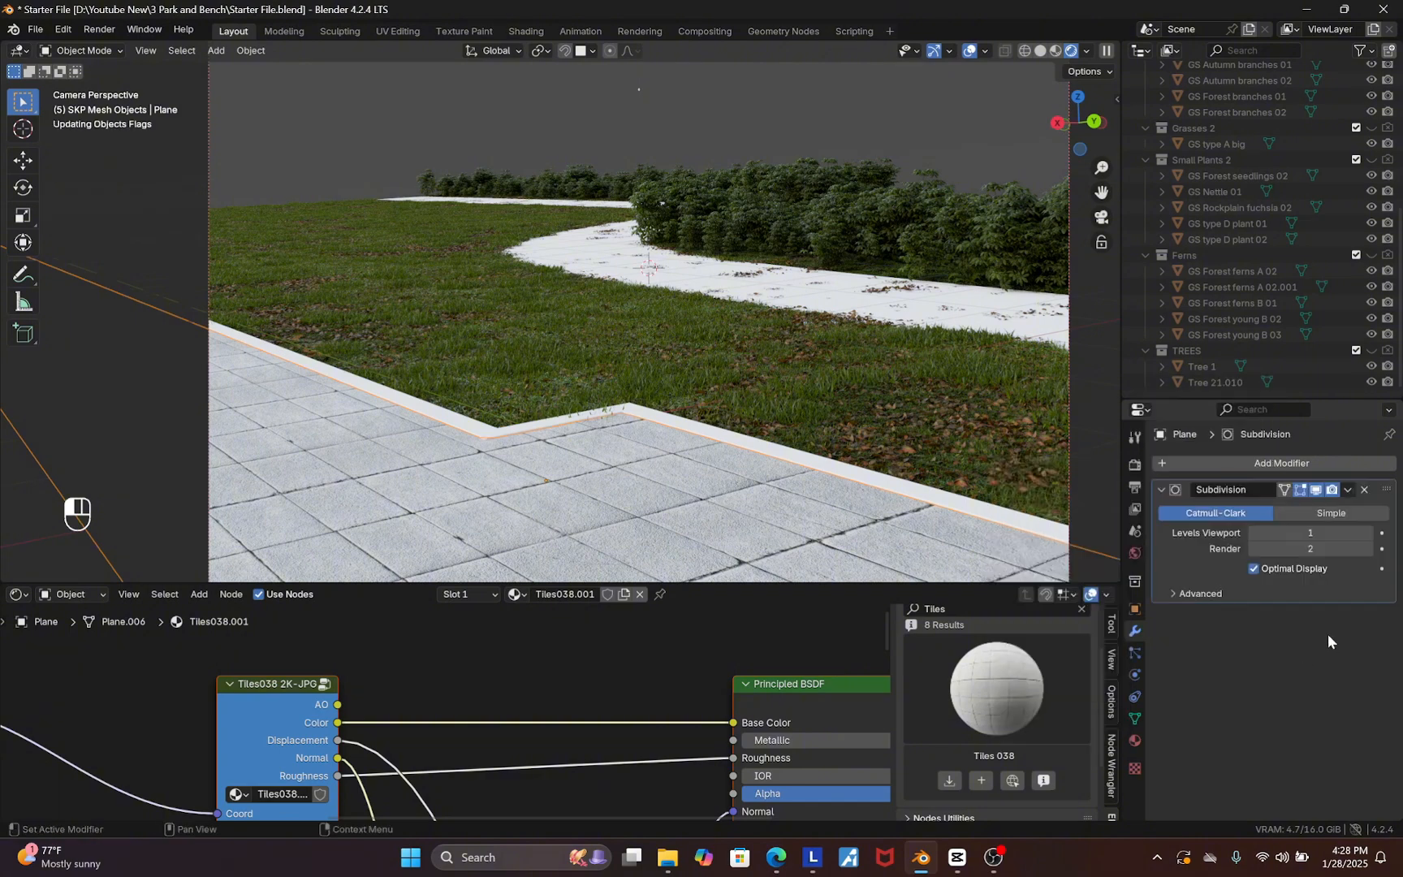
Set the Cycles feature set to Experimental and turn on adaptive subdivision for the path plane's modifier
click(1136, 464)
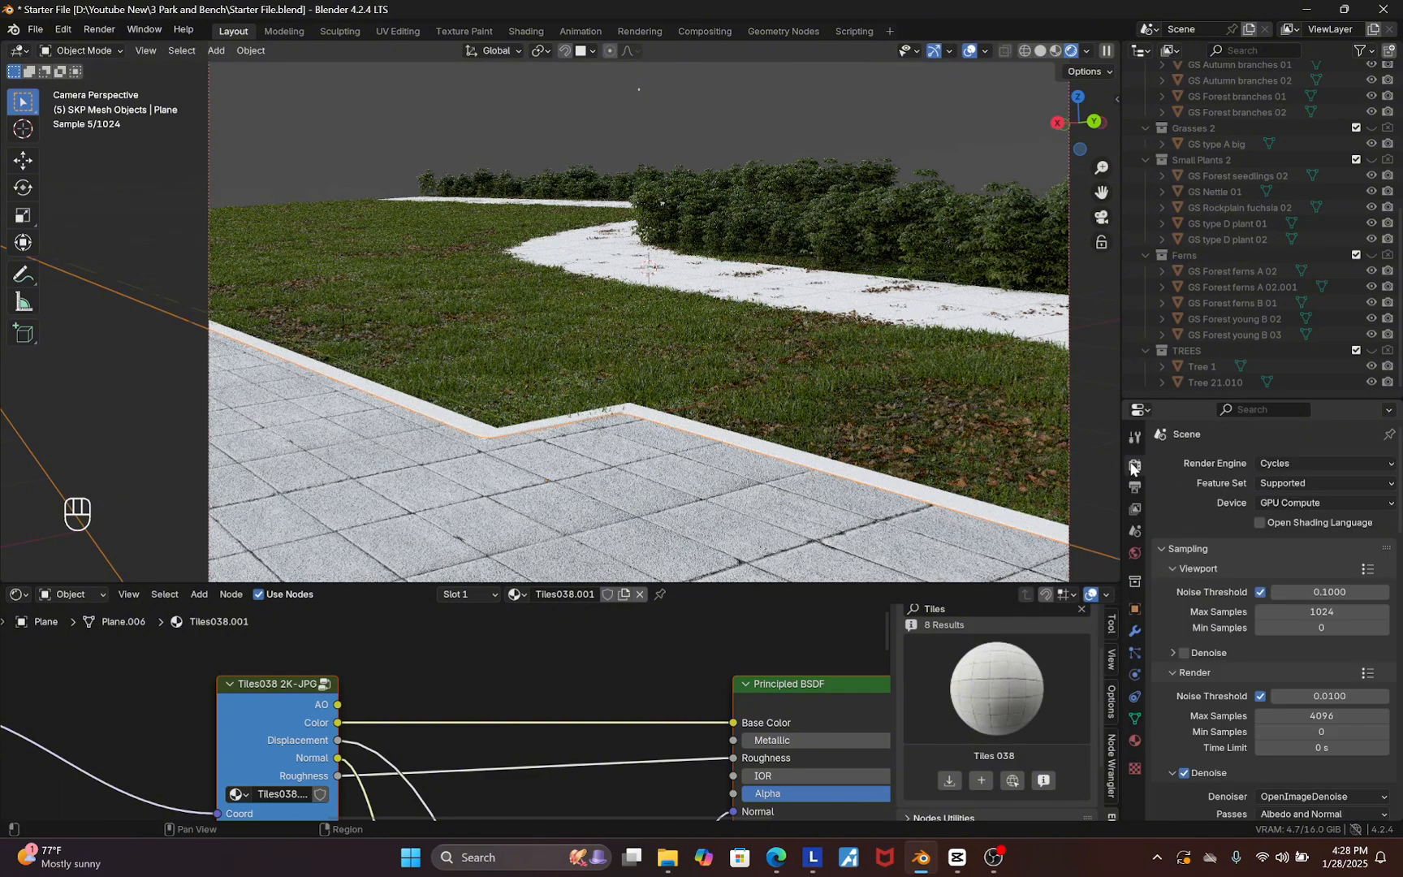
click(1317, 482)
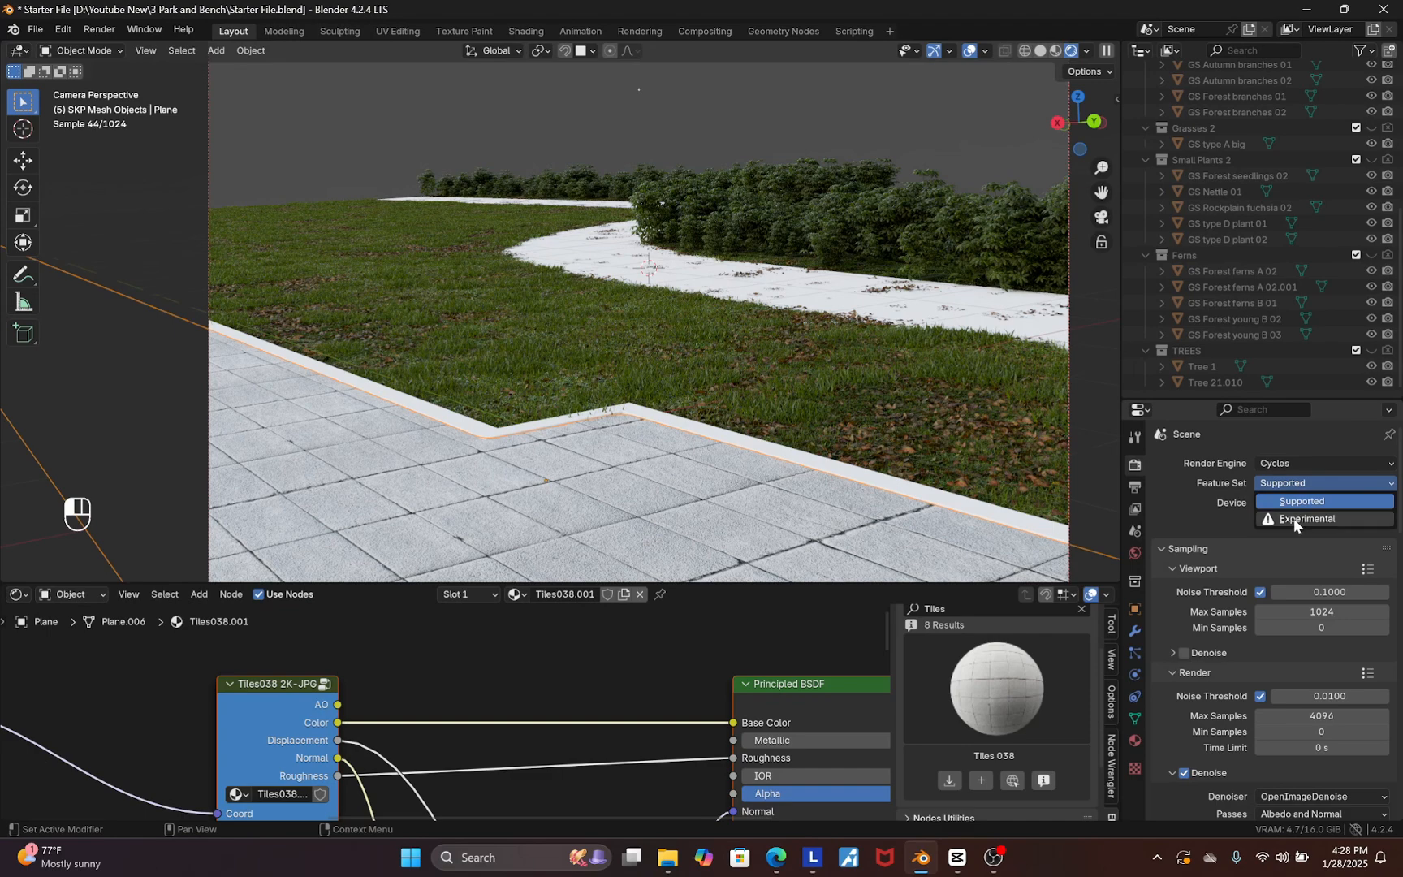
click(1294, 519)
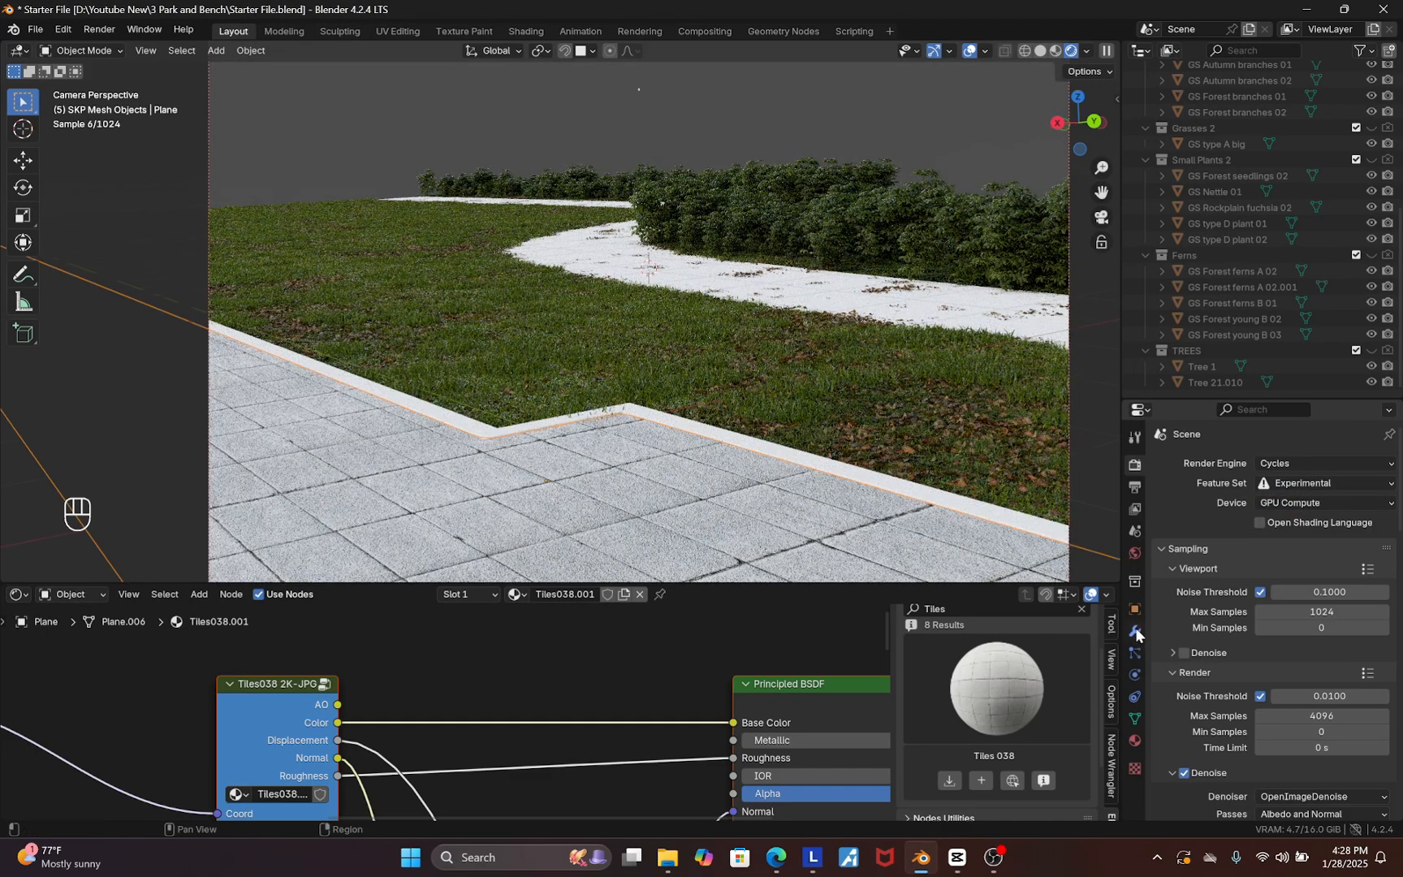
click(1135, 630)
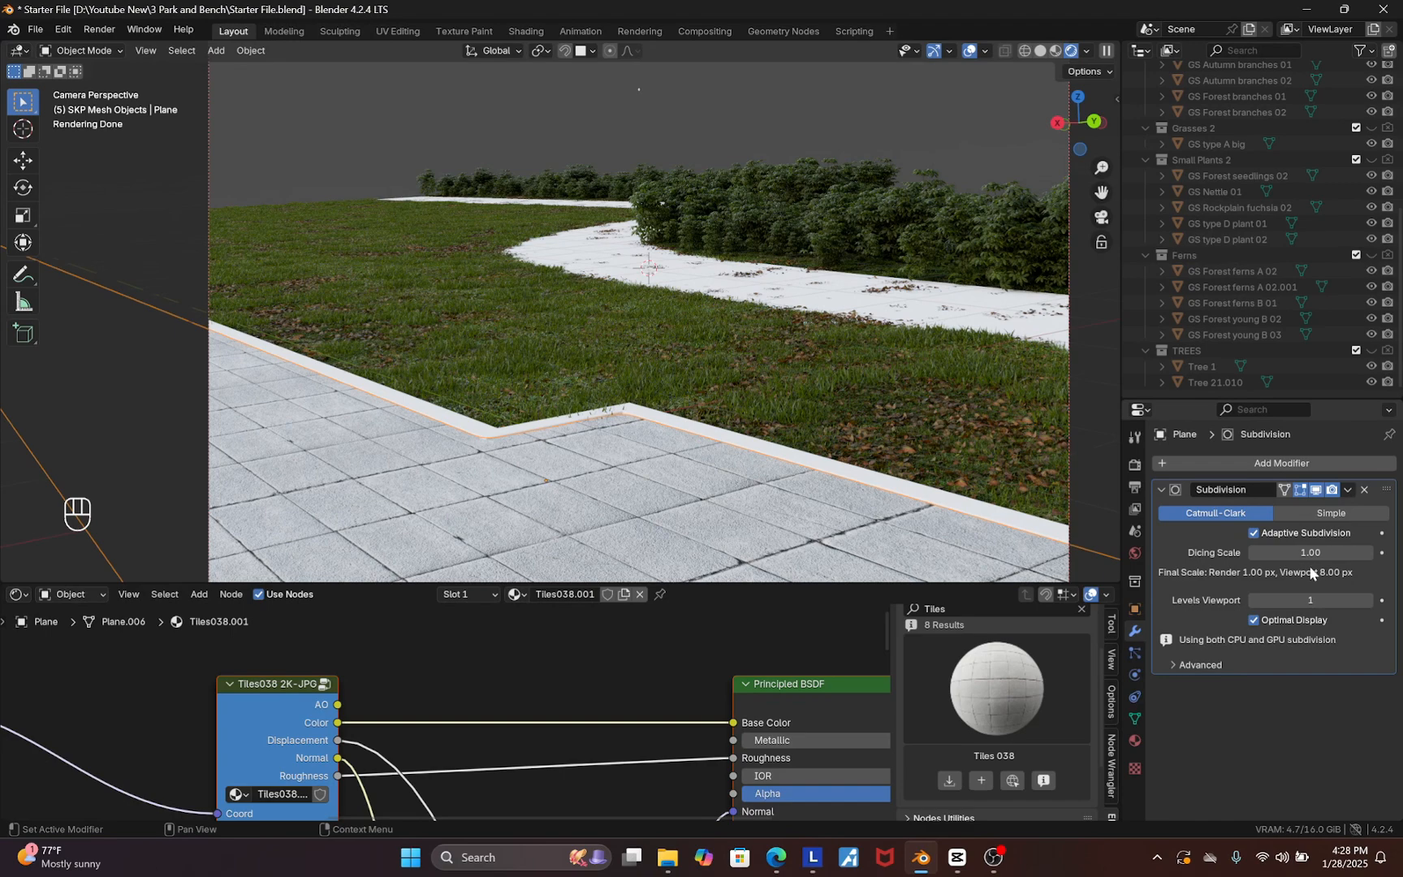
Set the tile material's displacement method to Displacement and Bump
click(1135, 743)
scroll(1194, 796, down, 5)
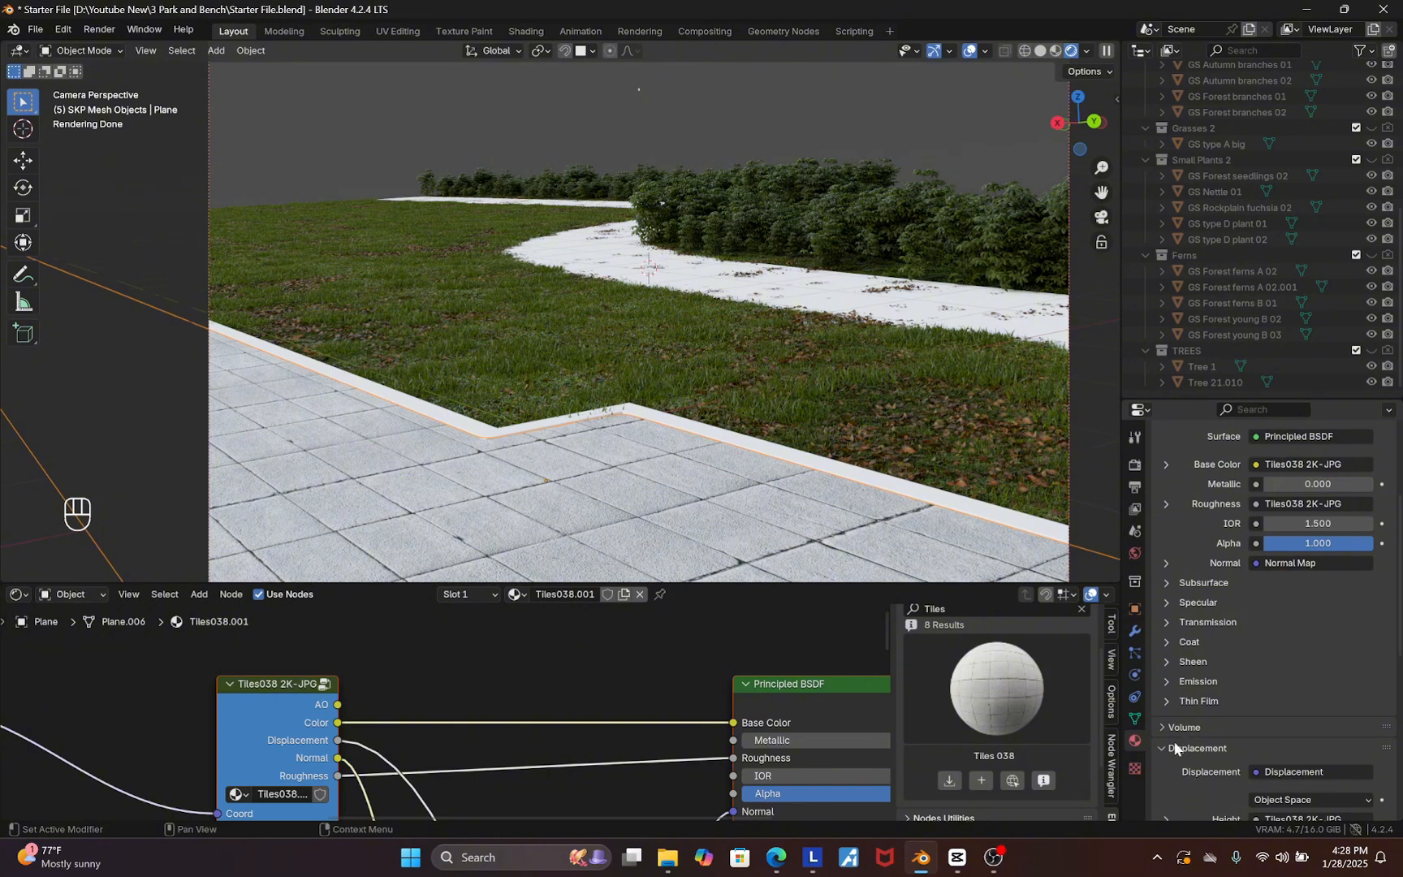
scroll(1186, 751, down, 5)
scroll(1195, 752, down, 4)
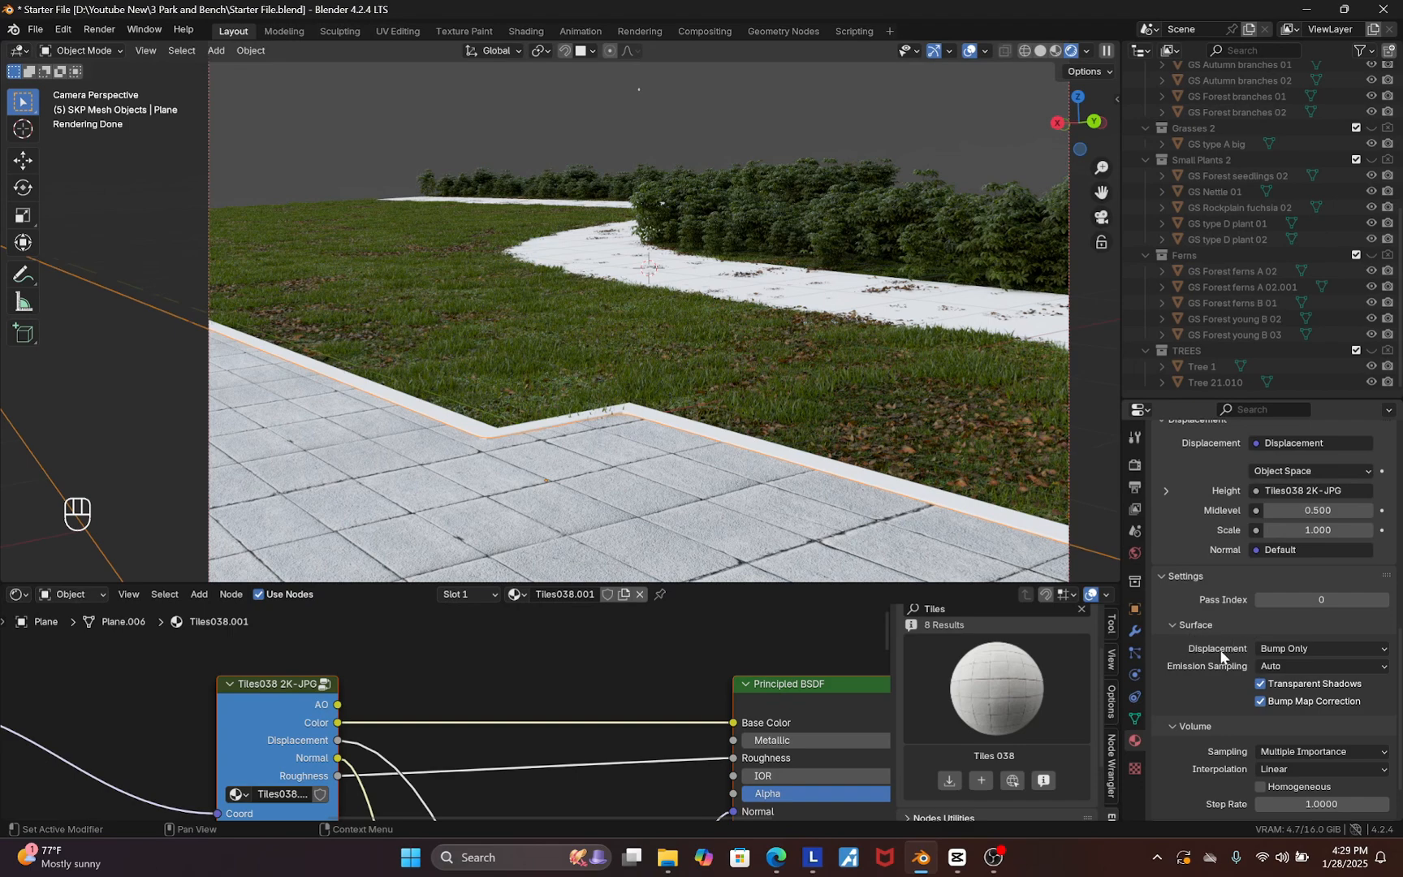
click(1296, 650)
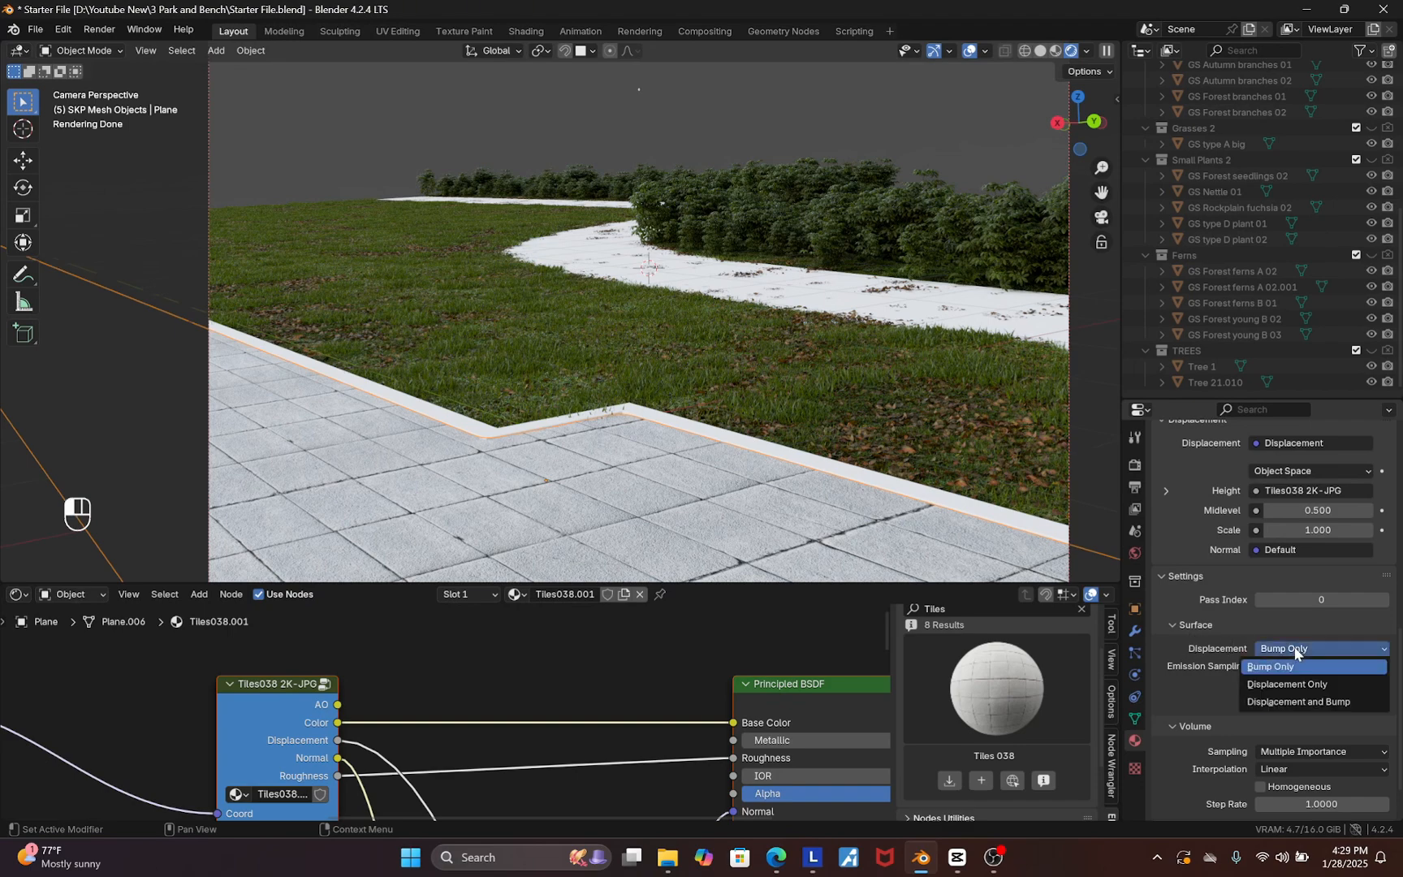
click(1294, 703)
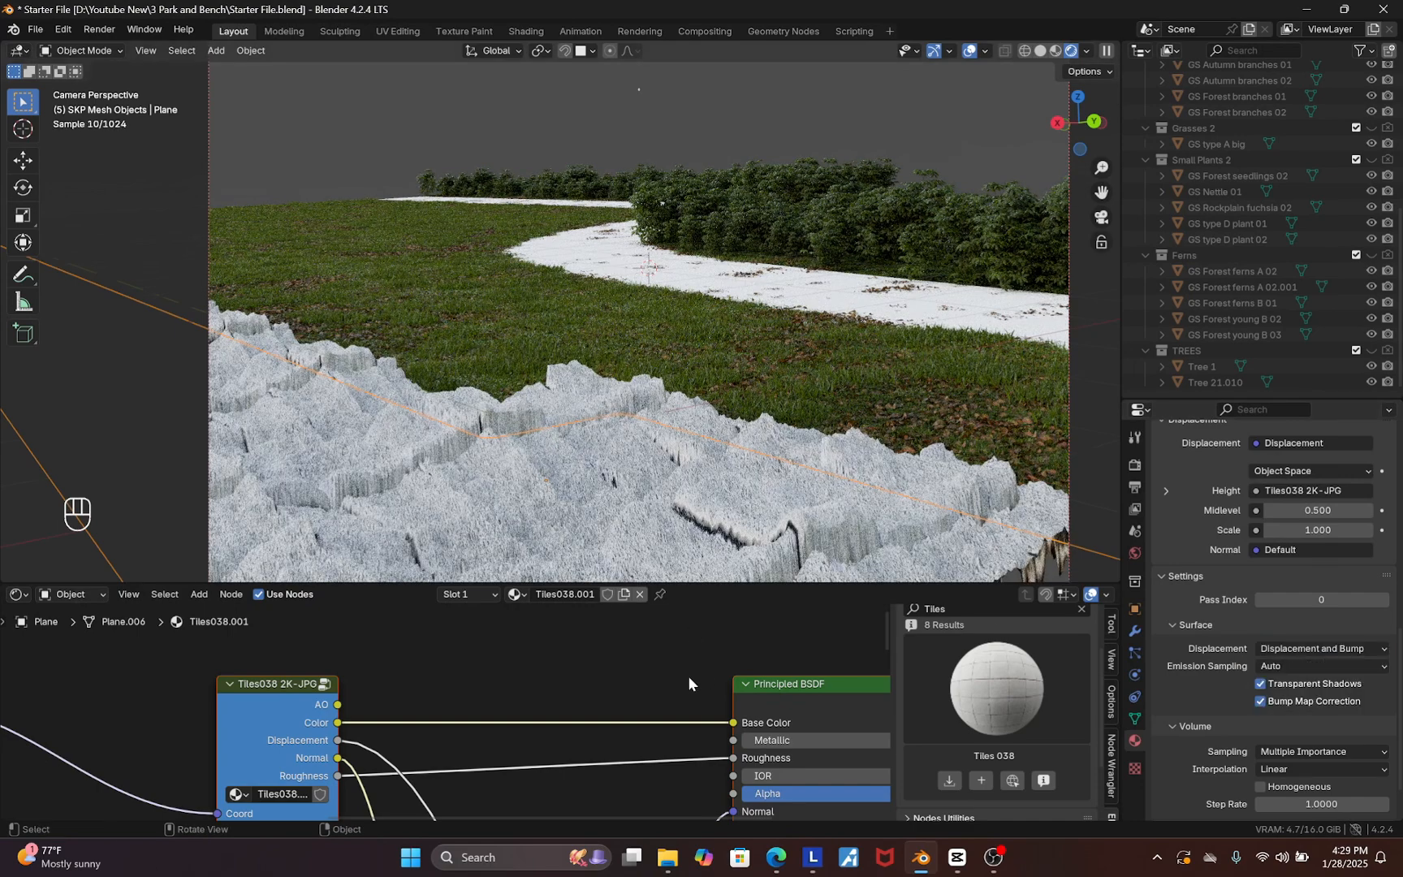
Set the Displacement node's Scale to 0.02
scroll(574, 692, down, 3)
scroll(592, 688, down, 2)
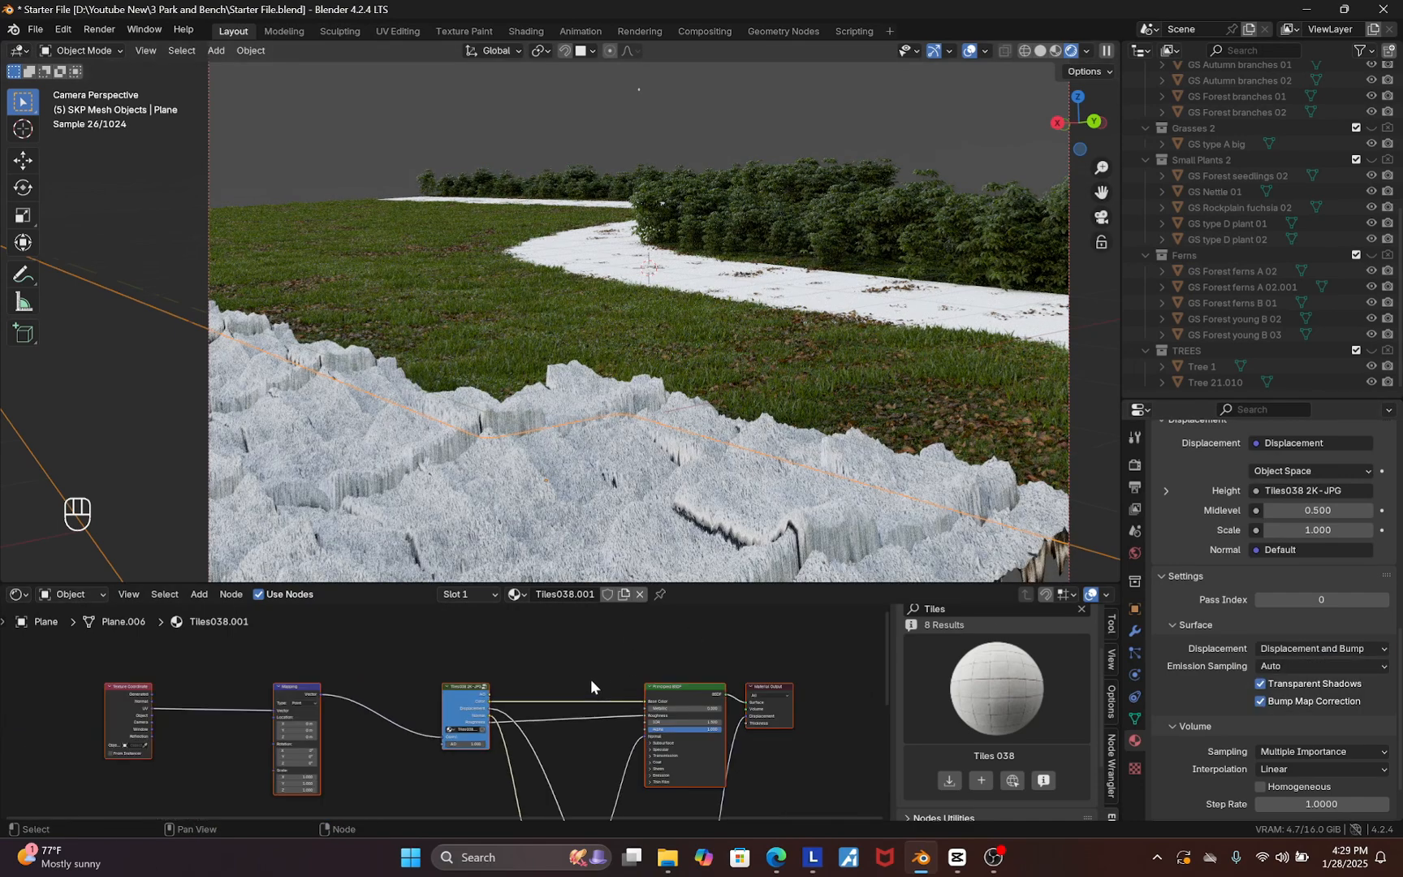
scroll(598, 668, down, 2)
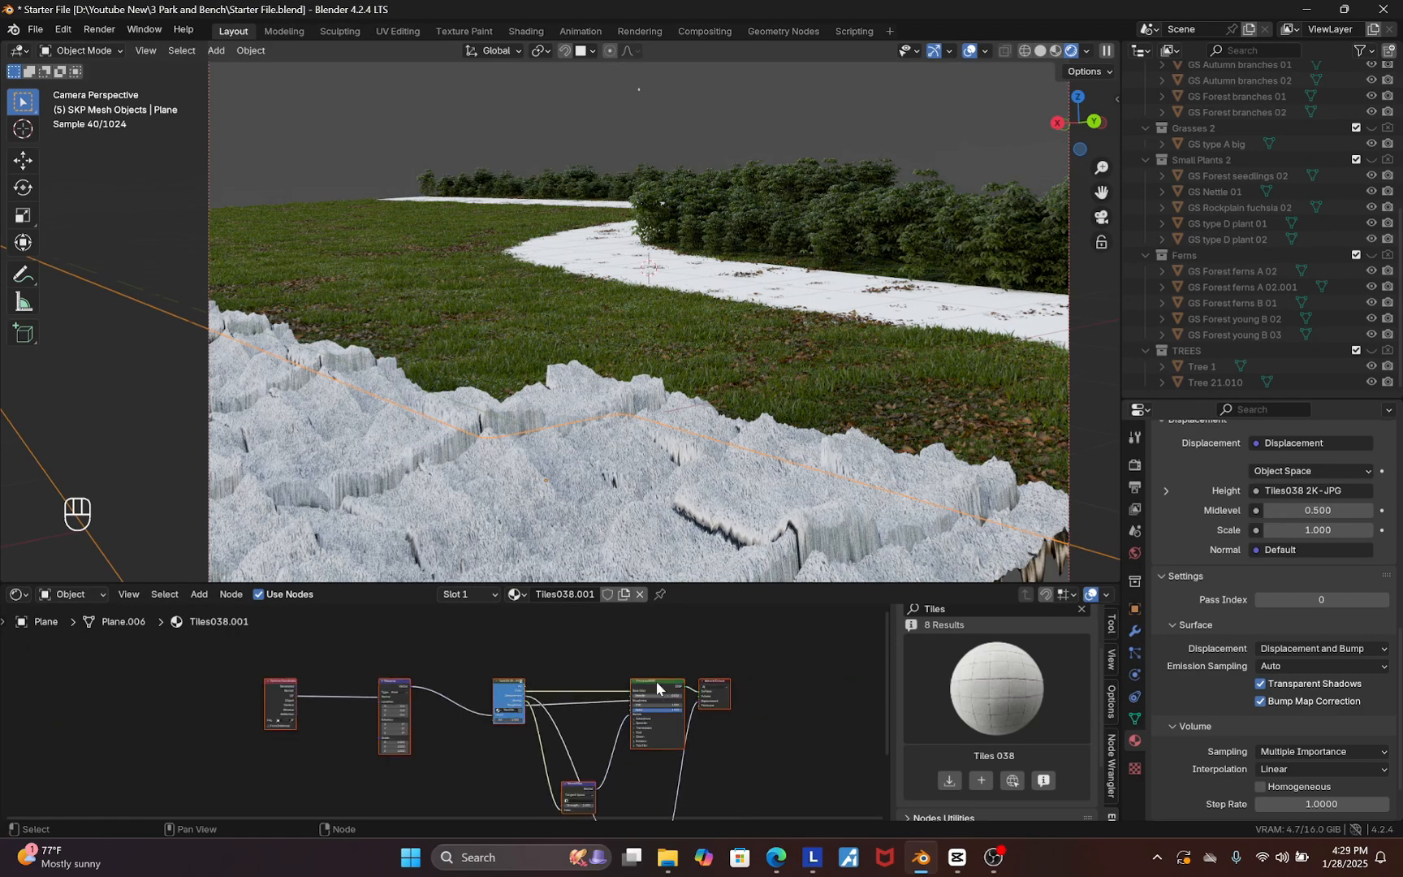
scroll(658, 689, down, 2)
scroll(658, 804, up, 4)
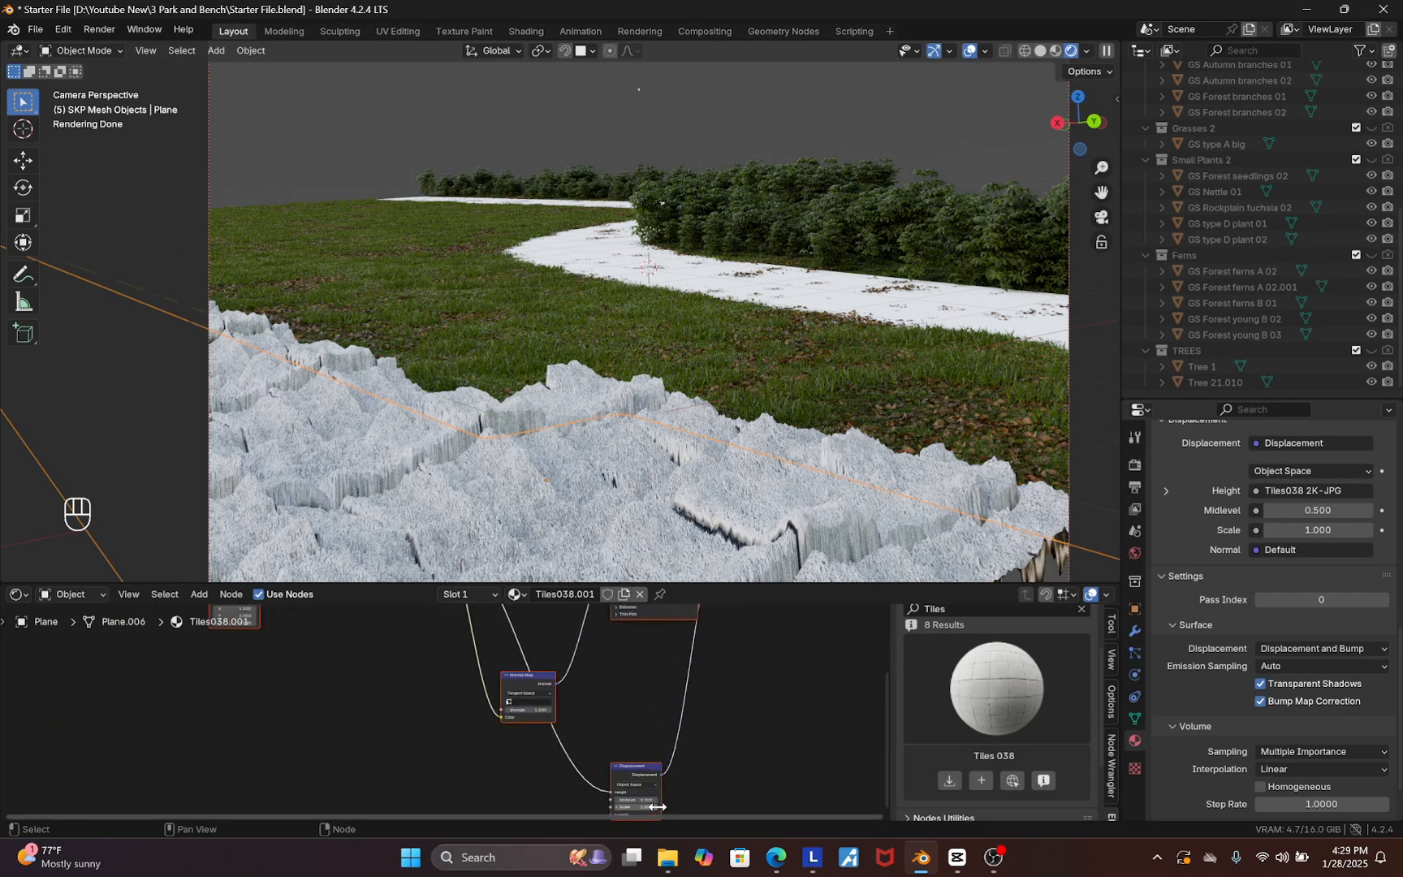
scroll(626, 772, up, 2)
scroll(633, 806, up, 4)
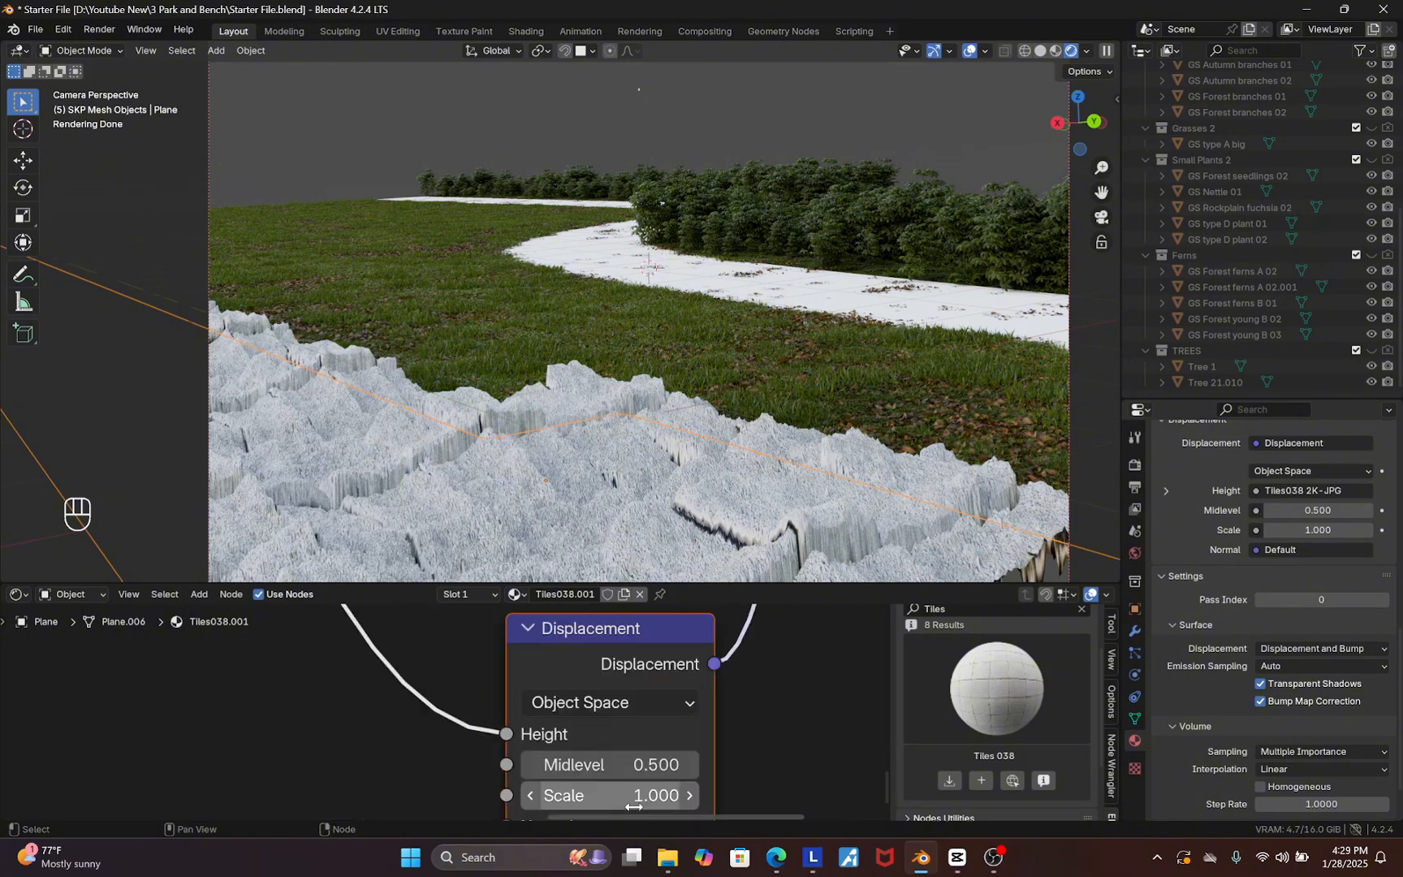
scroll(633, 807, up, 1)
click(623, 794)
text(.02)
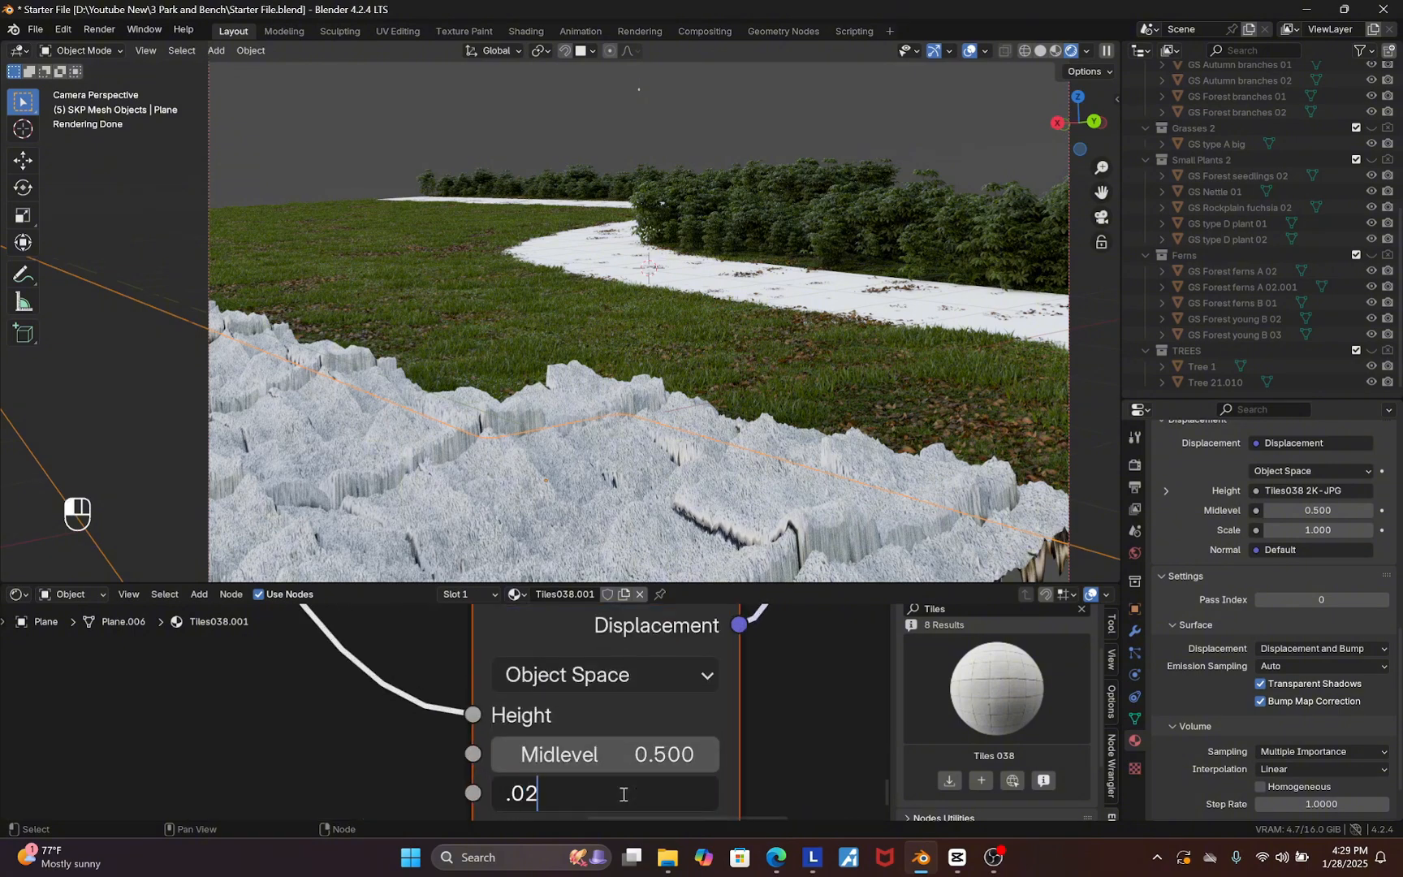
key(Return)
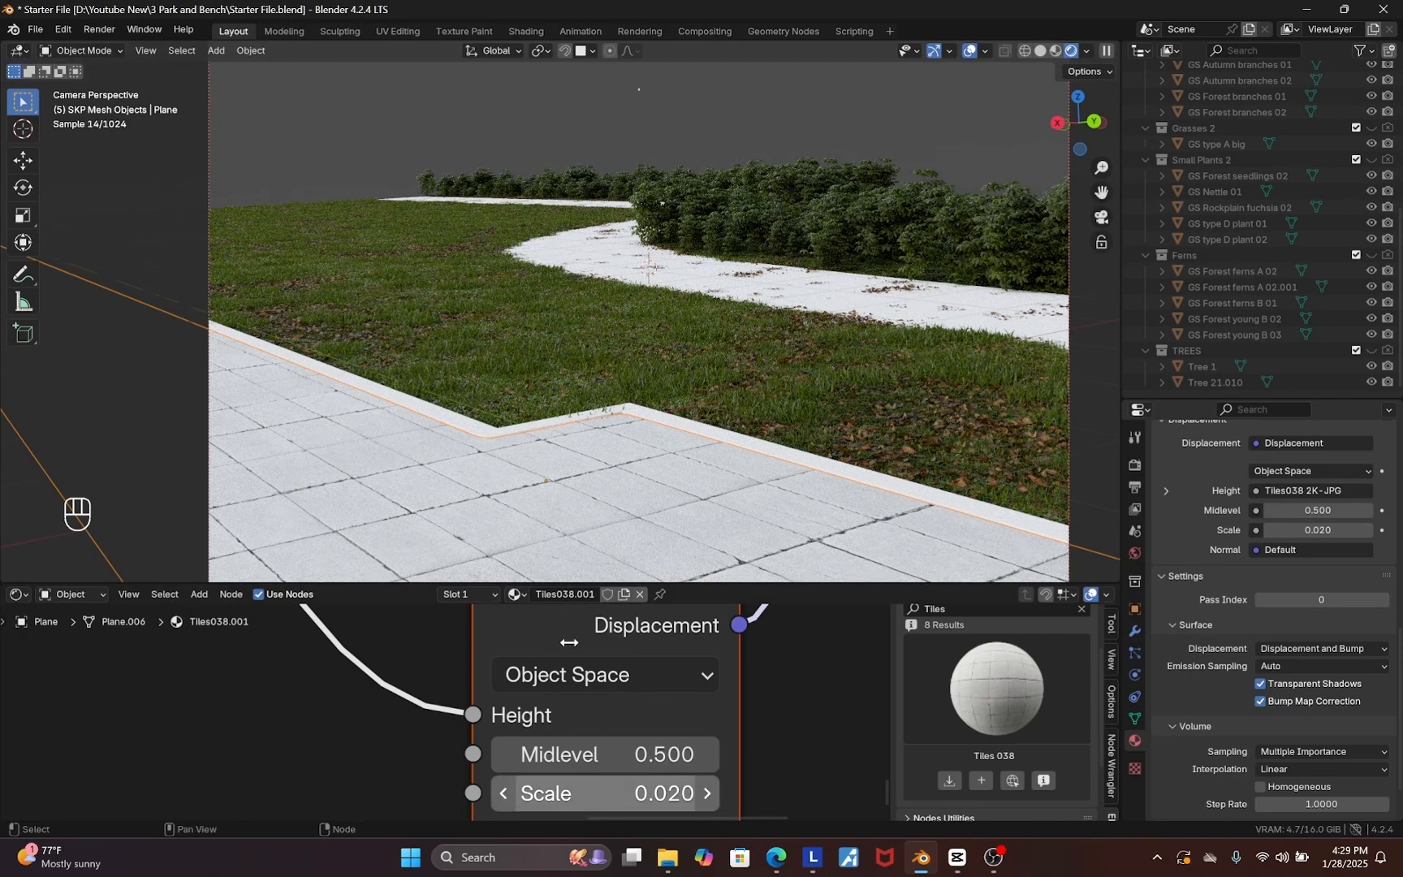
Try Displacement node Scale values of 0.02, 0.2 and 0.1 on the tile material
click(633, 789)
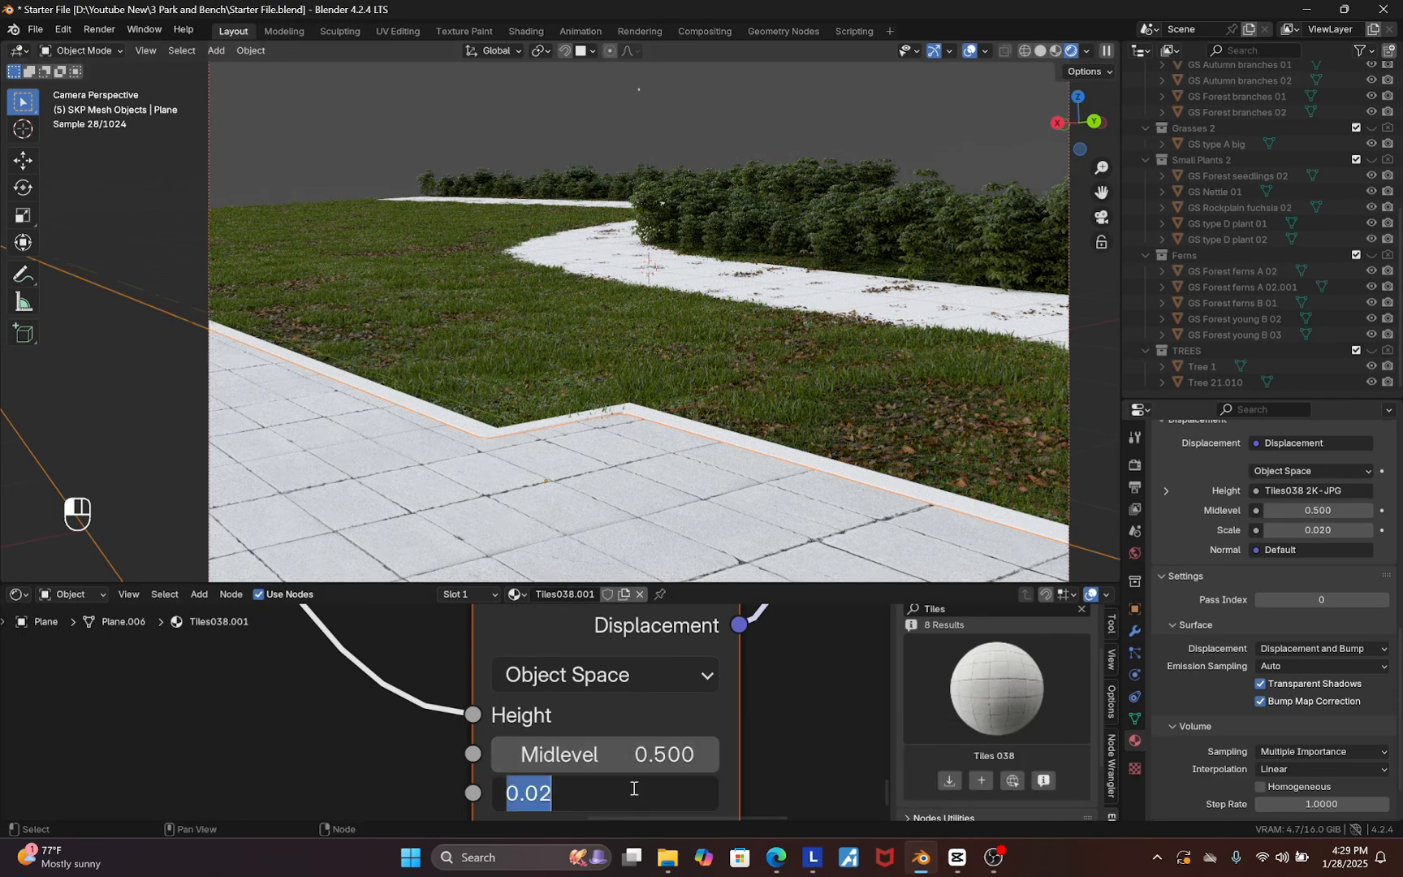
text(.02)
key(Return)
click(626, 783)
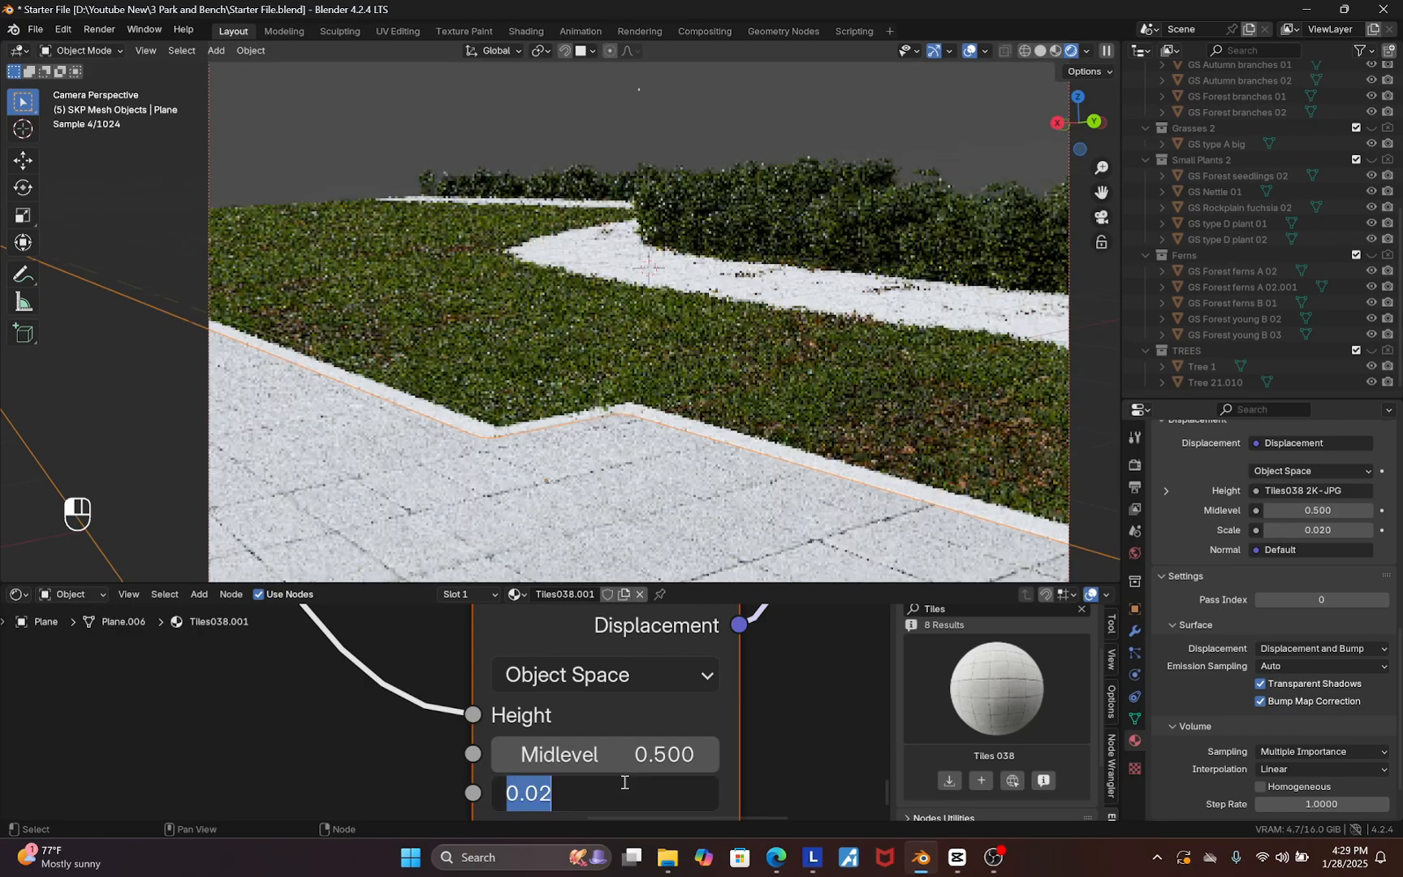
text(.2)
key(Return)
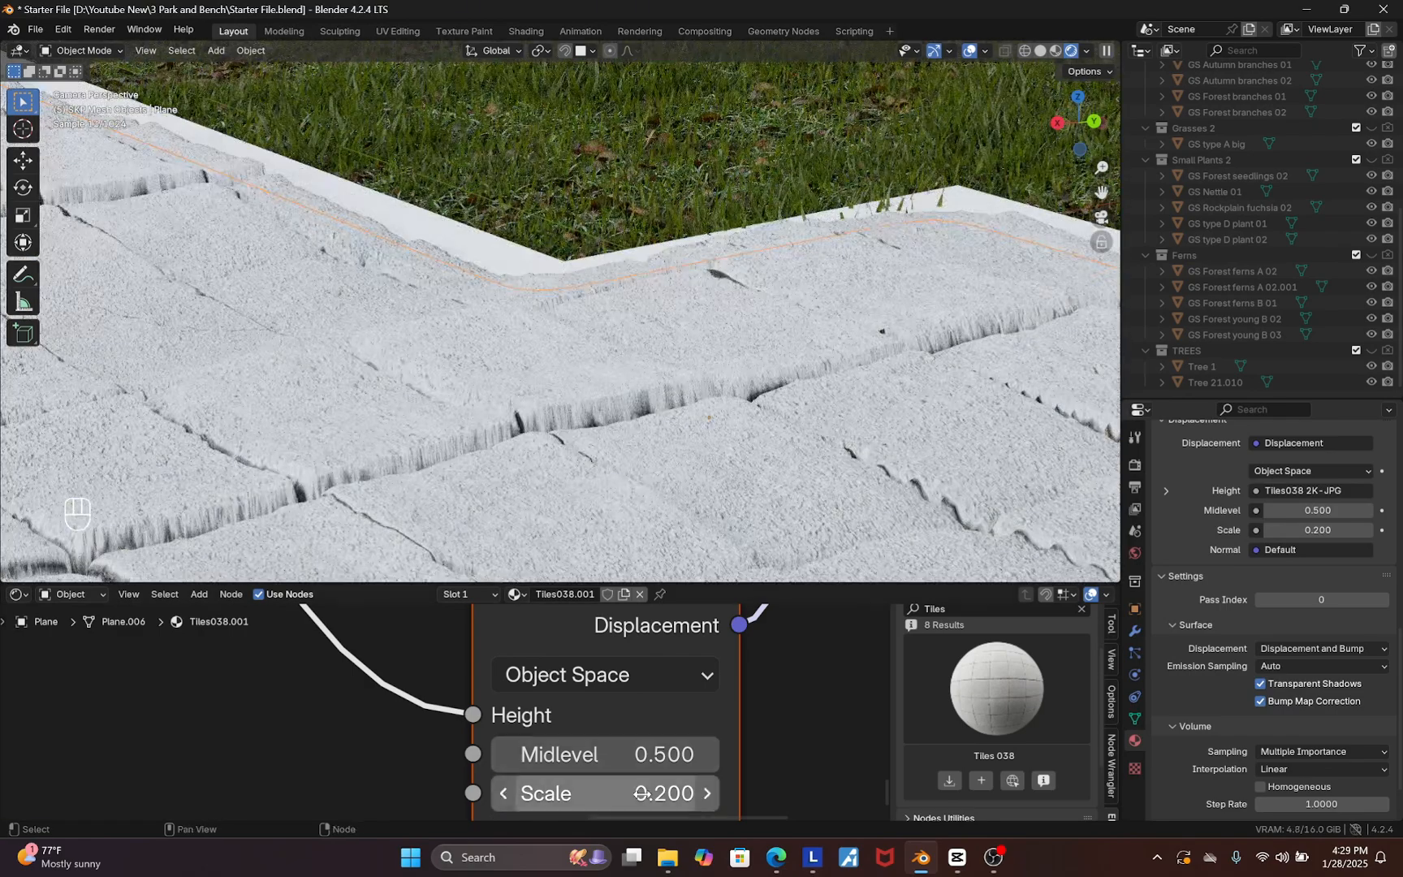
click(642, 793)
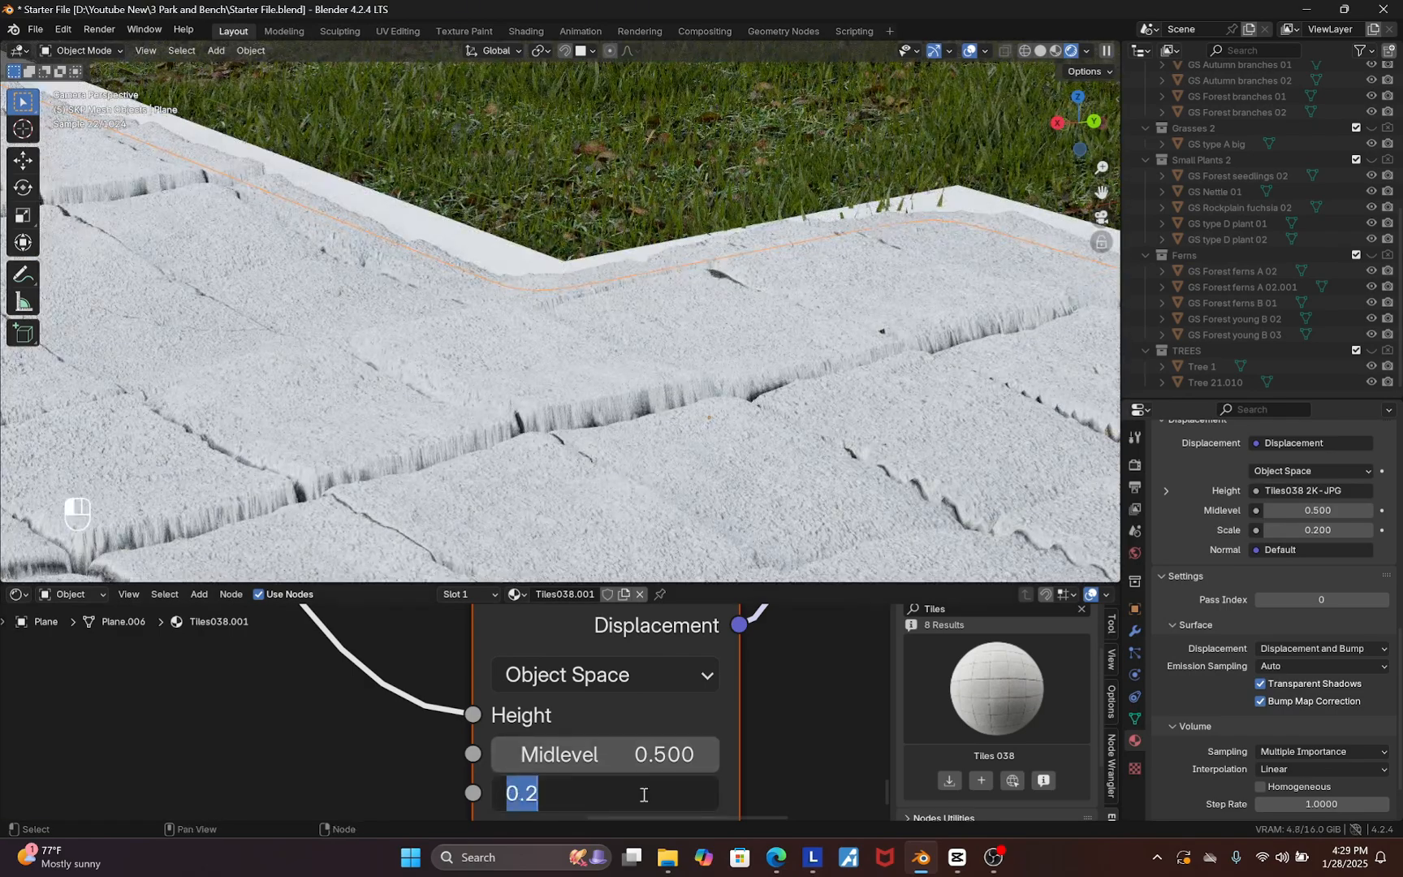
text(.1)
key(Return)
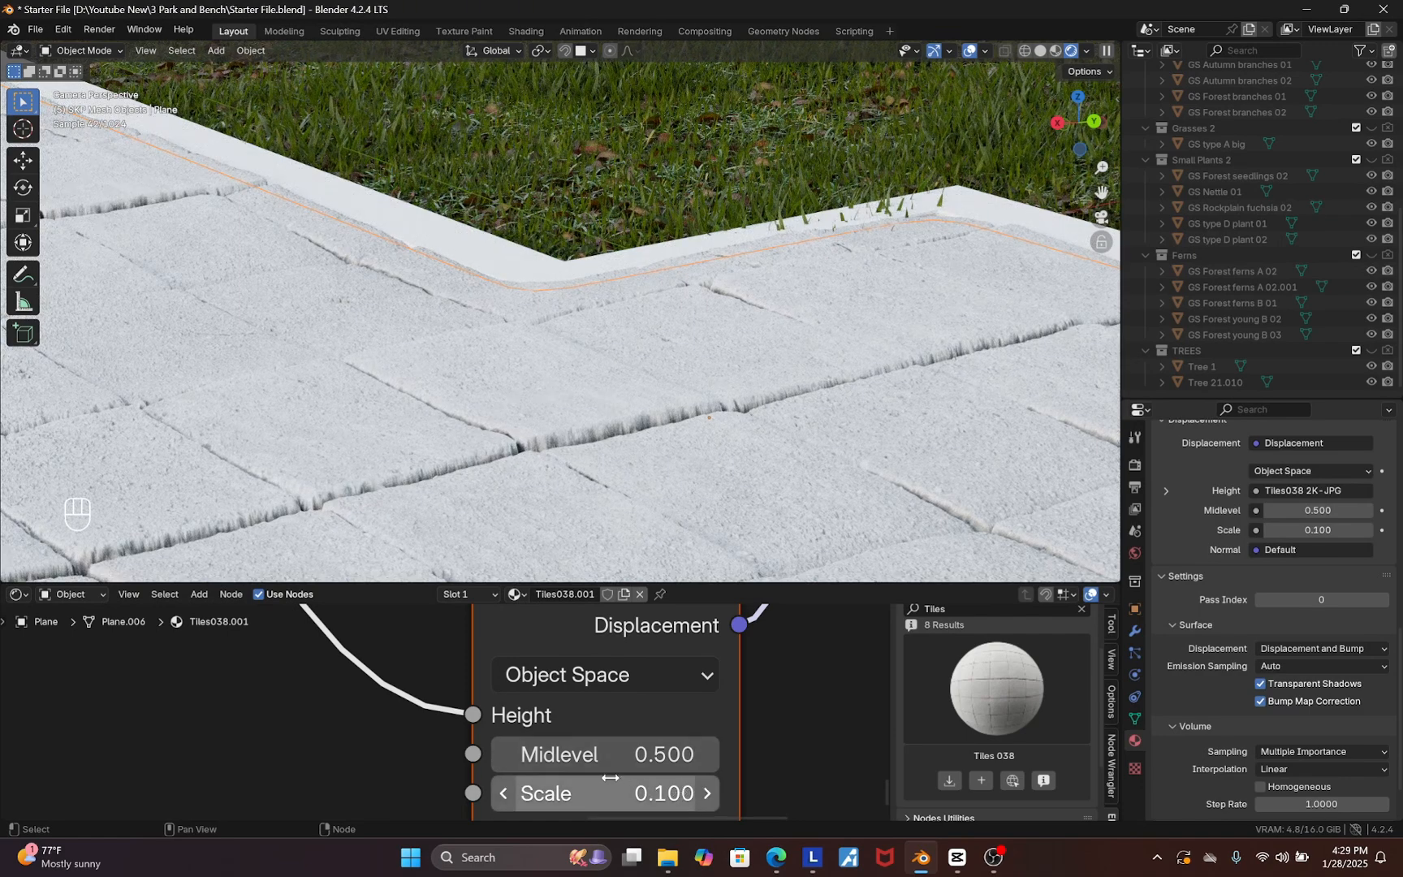
Set the Displacement node's Scale to 0.05
click(656, 799)
text(.05)
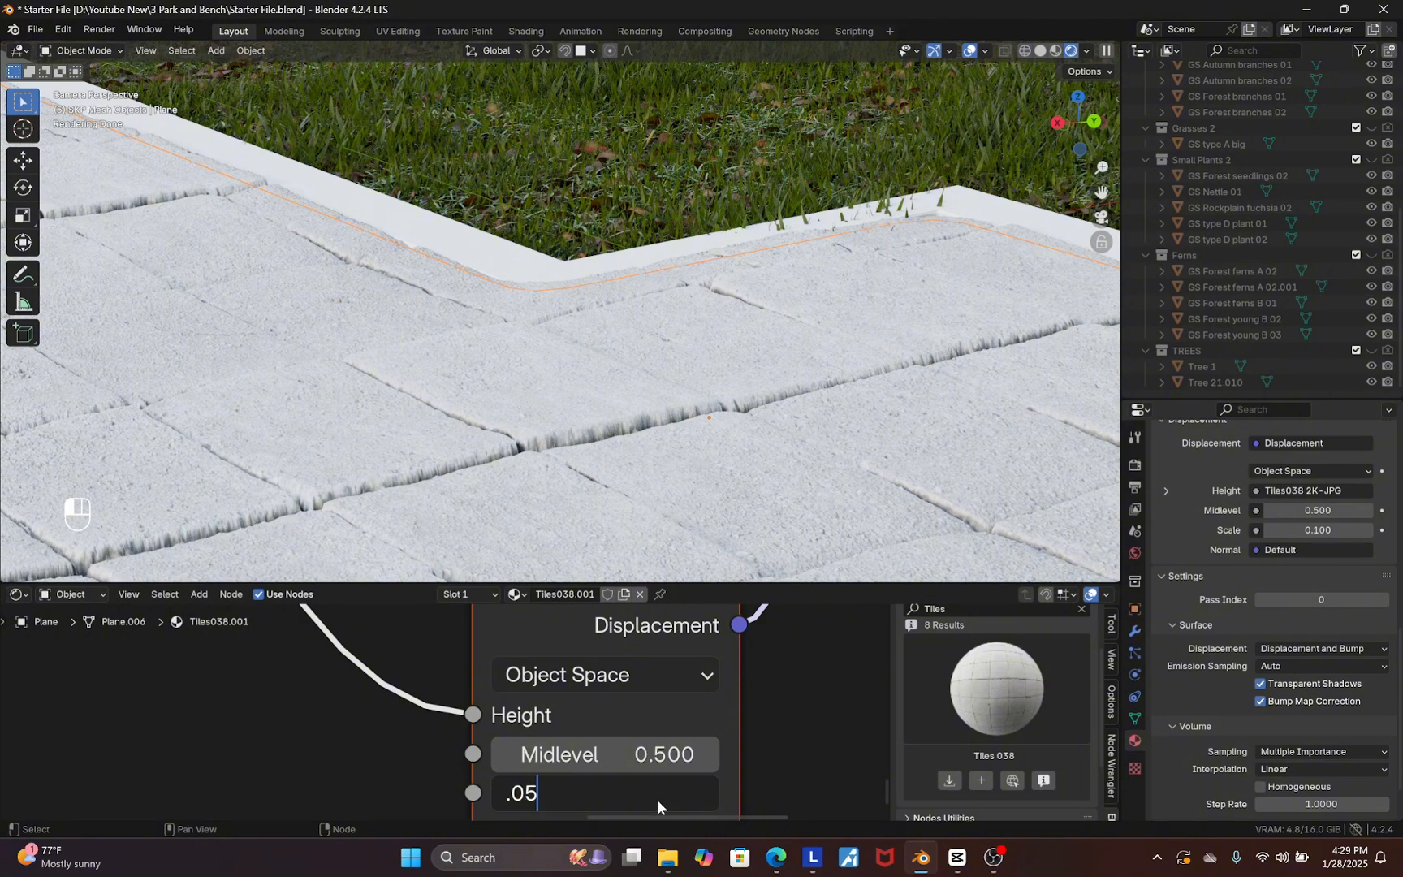
key(Return)
scroll(641, 795, down, 5)
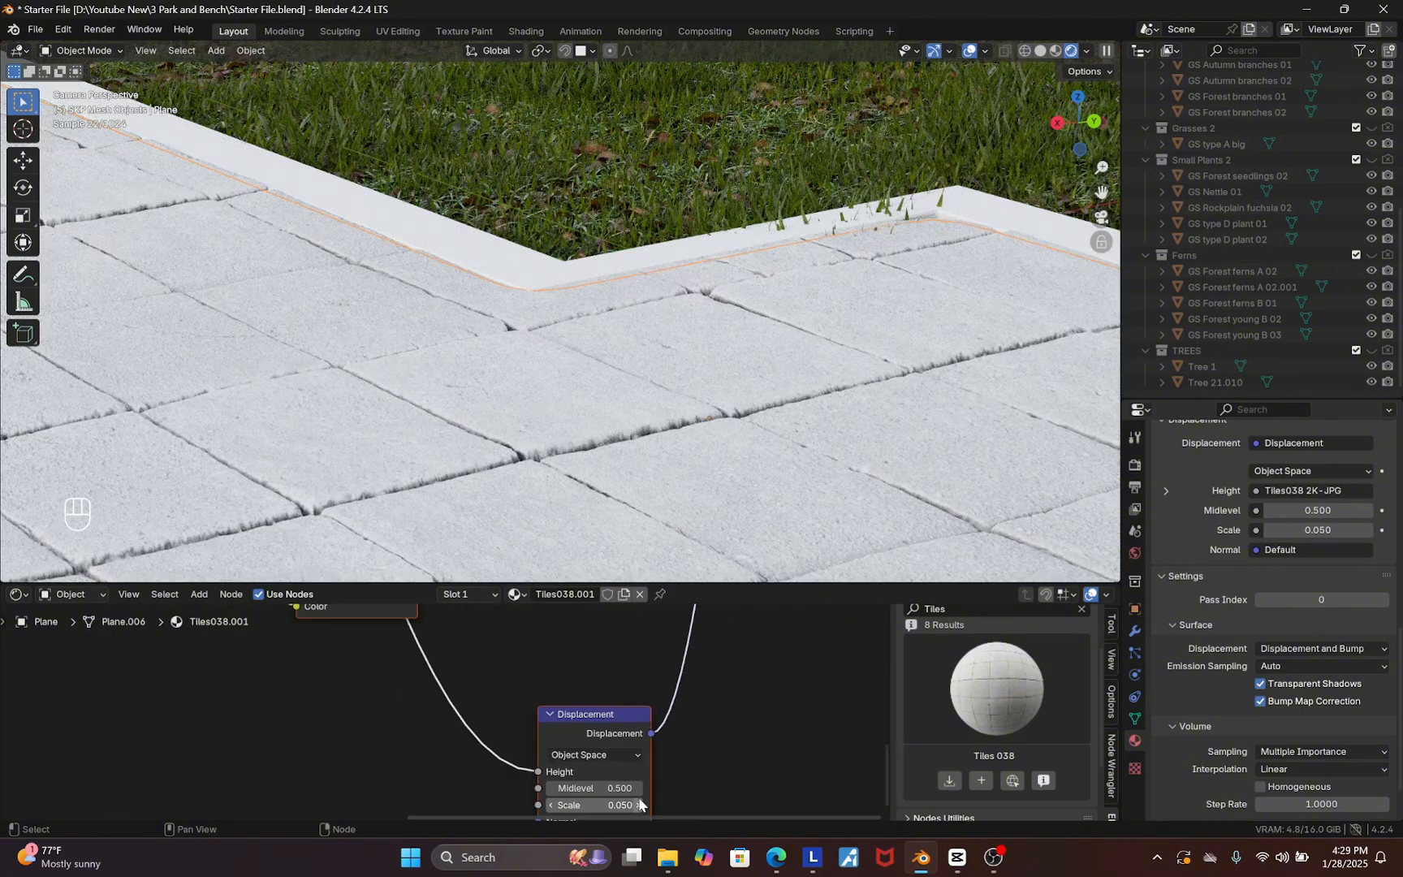
scroll(637, 797, down, 3)
scroll(595, 627, up, 4)
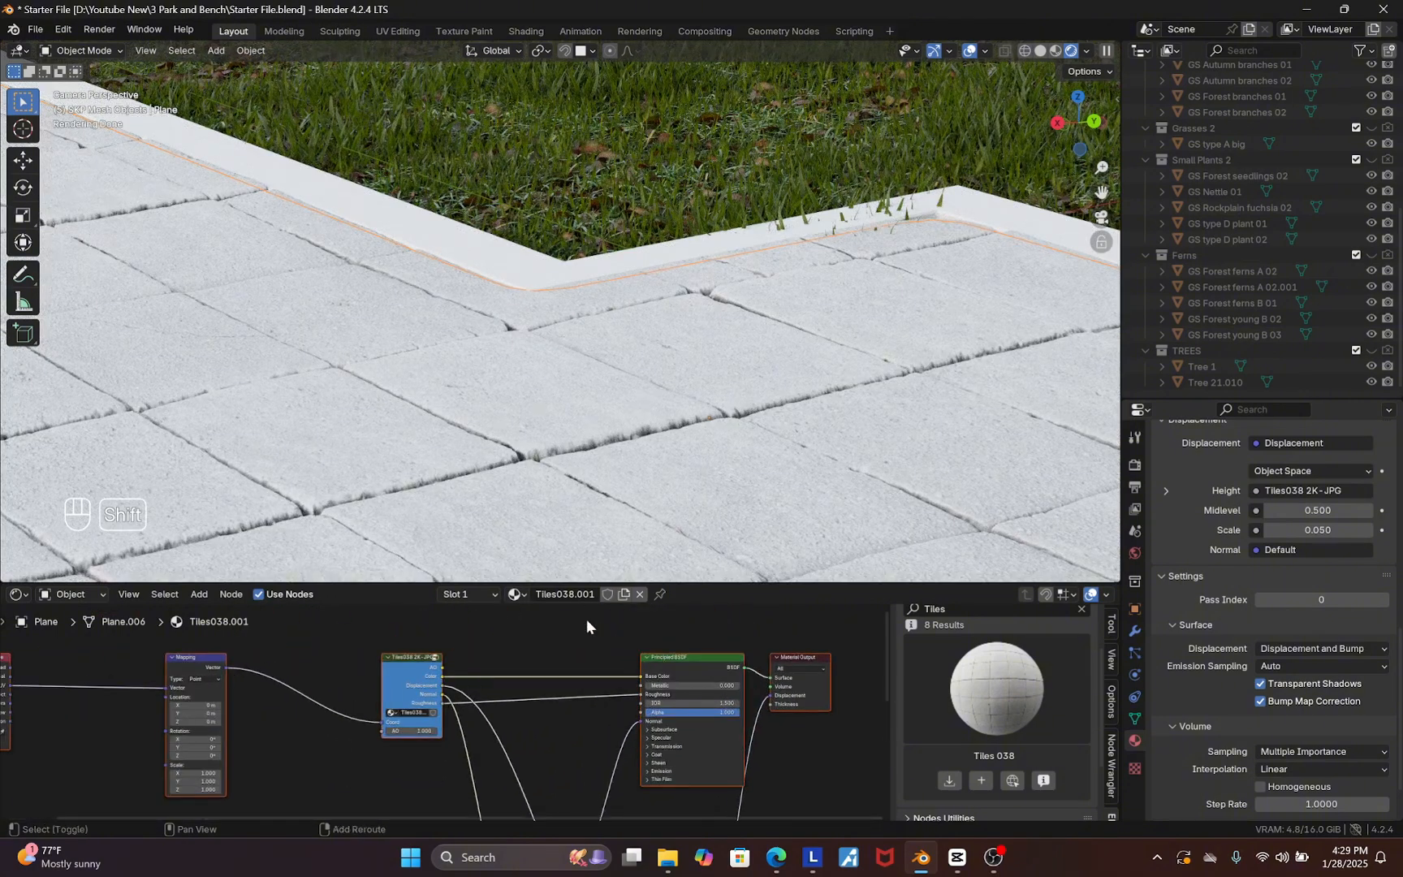
Insert a Hue/Saturation/Value node between the tile texture's color and the Principled BSDF base color
key(shift+a)
text(hu)
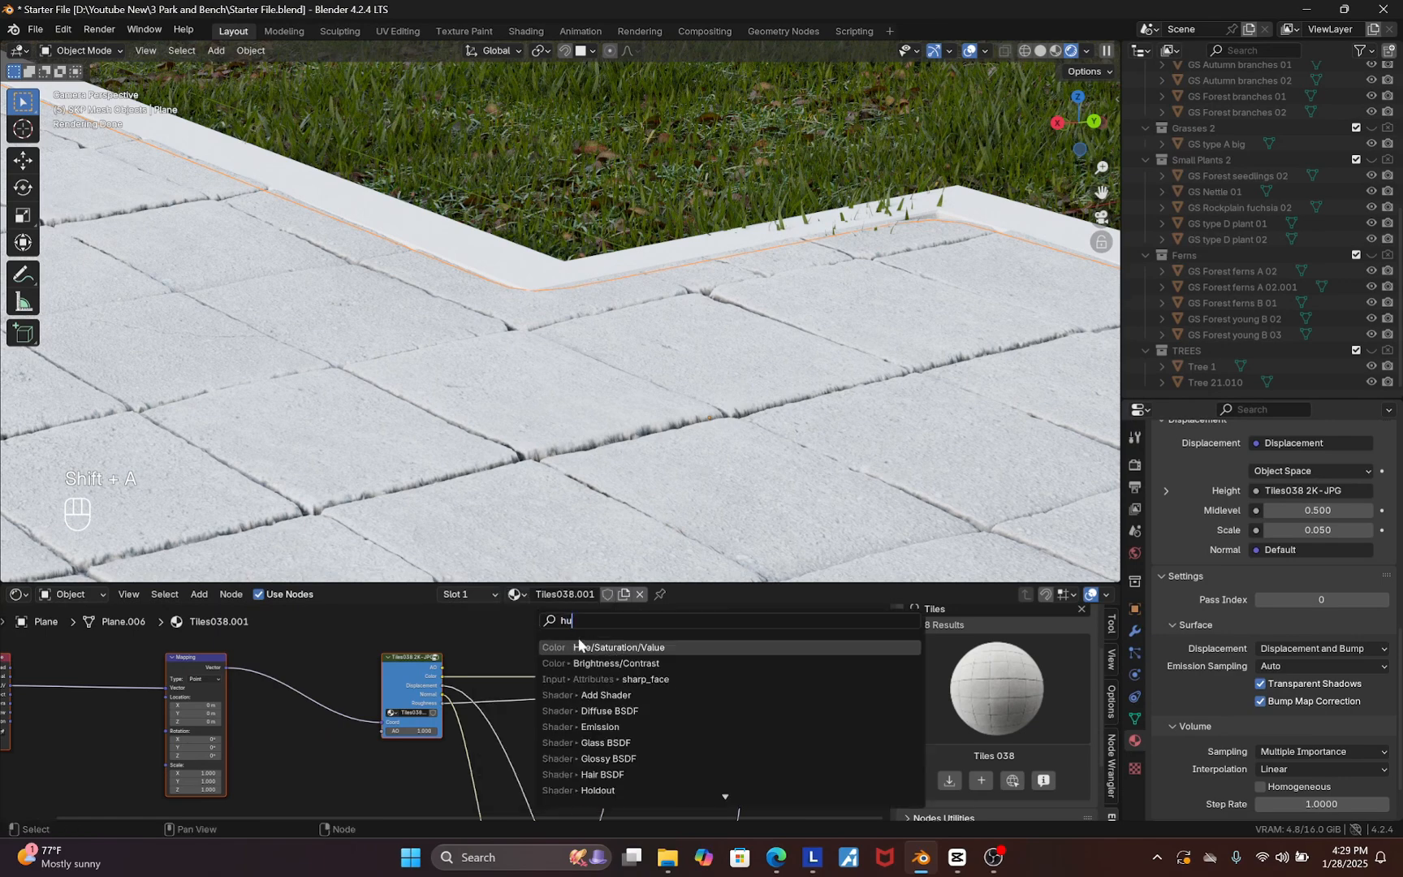
click(579, 642)
click(527, 630)
key(g)
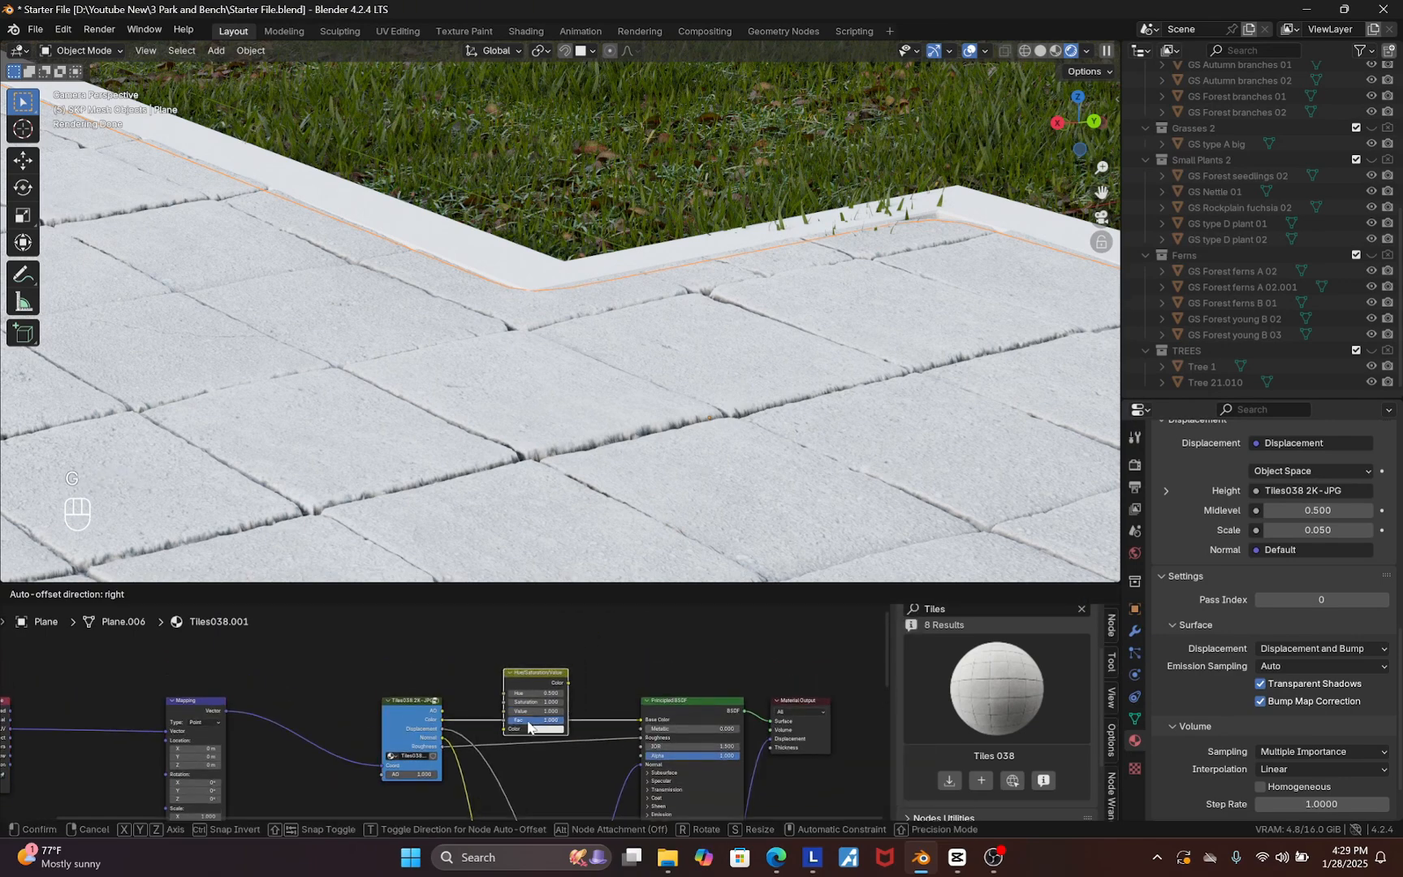
click(528, 727)
Insert an RGB Curves node after the Hue/Saturation/Value node and bend its curve downward to darken the tiles
key(shift+a)
click(562, 640)
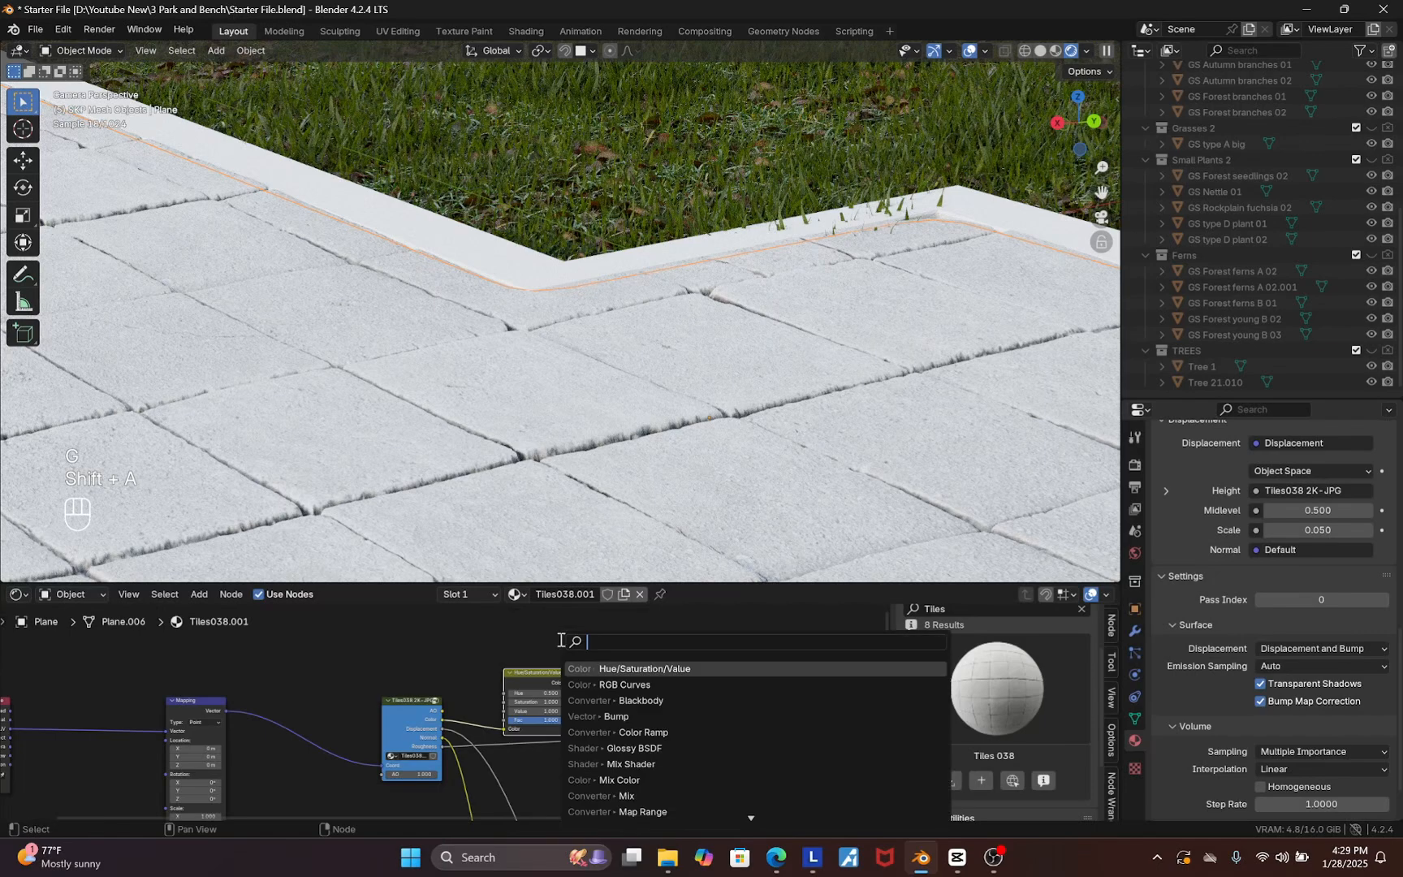
text(rgb)
key(Return)
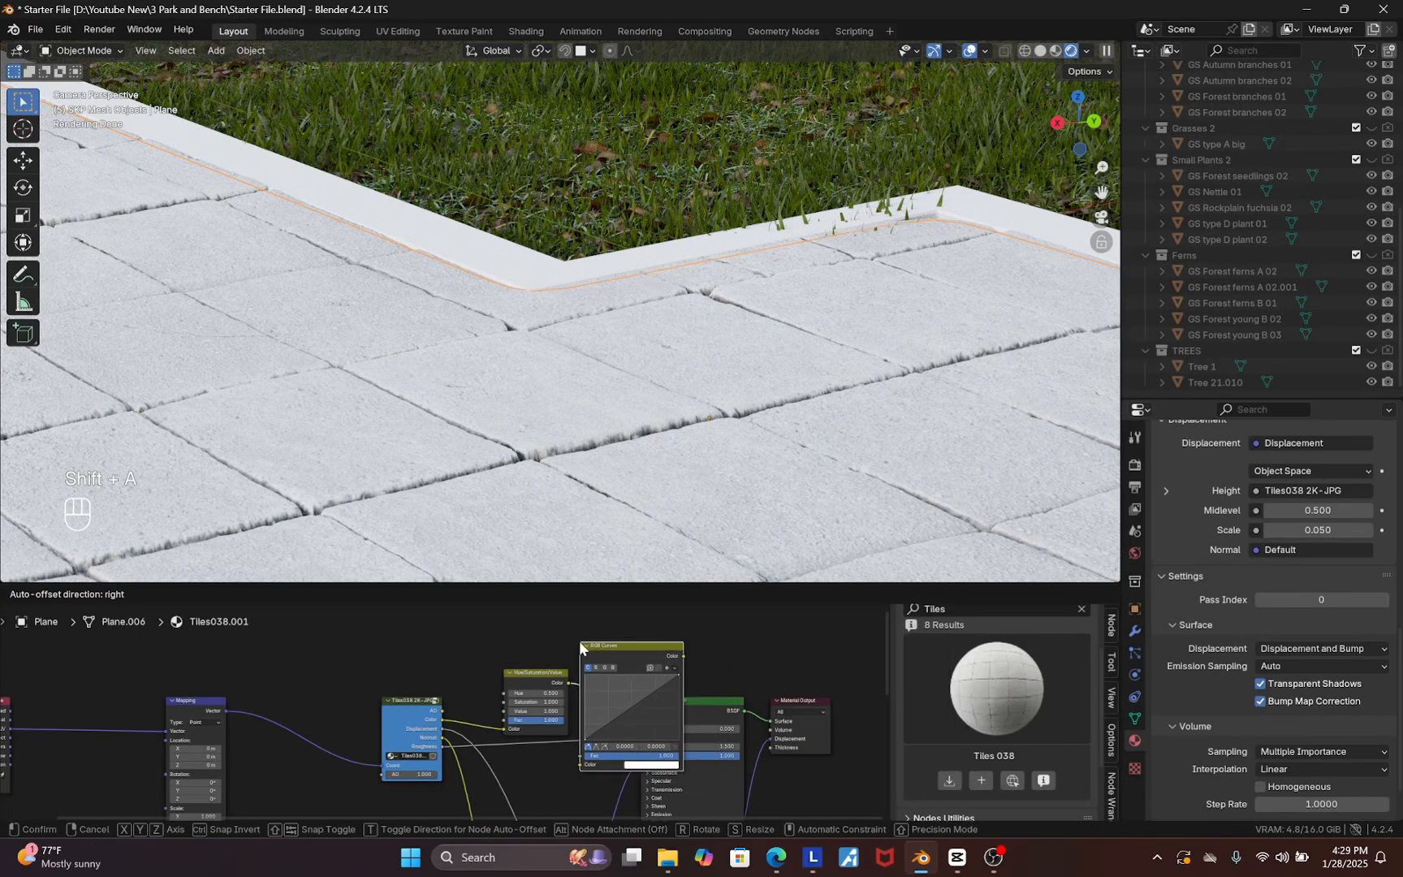
click(582, 647)
scroll(630, 703, up, 2)
drag(629, 703, 650, 721)
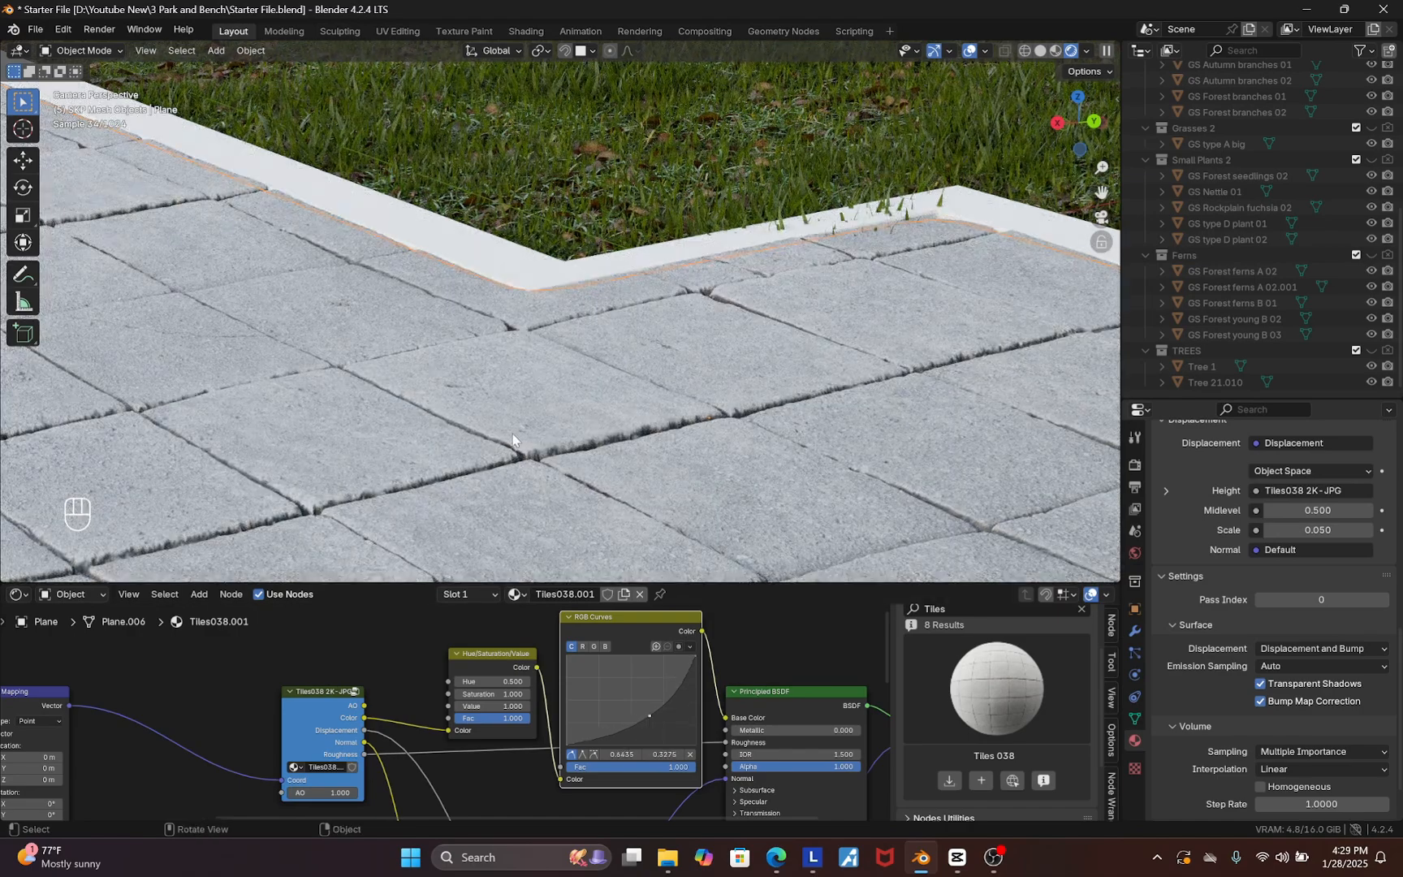
scroll(566, 501, down, 6)
scroll(549, 373, up, 6)
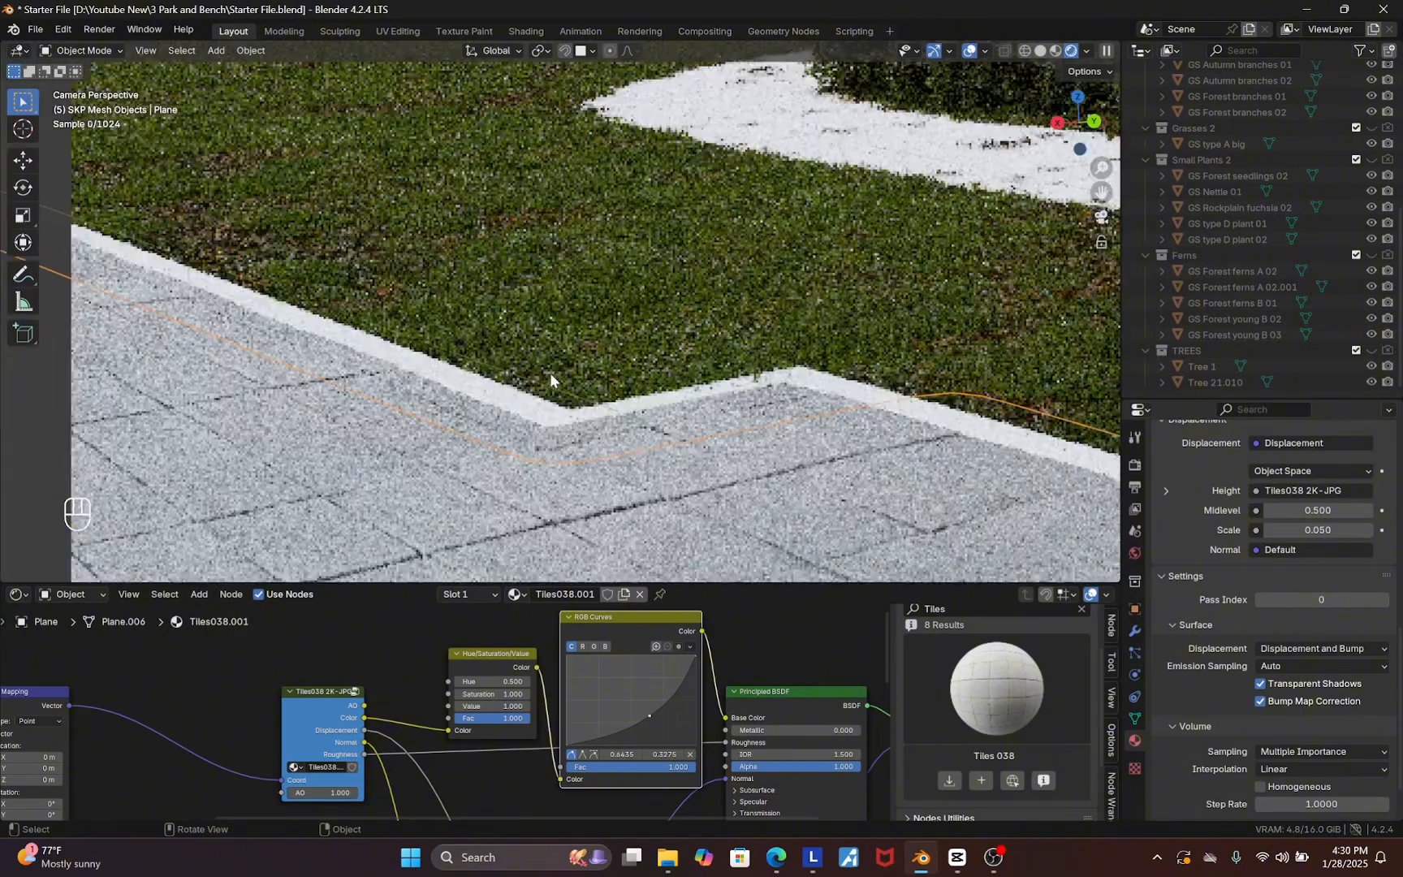
scroll(1200, 538, up, 15)
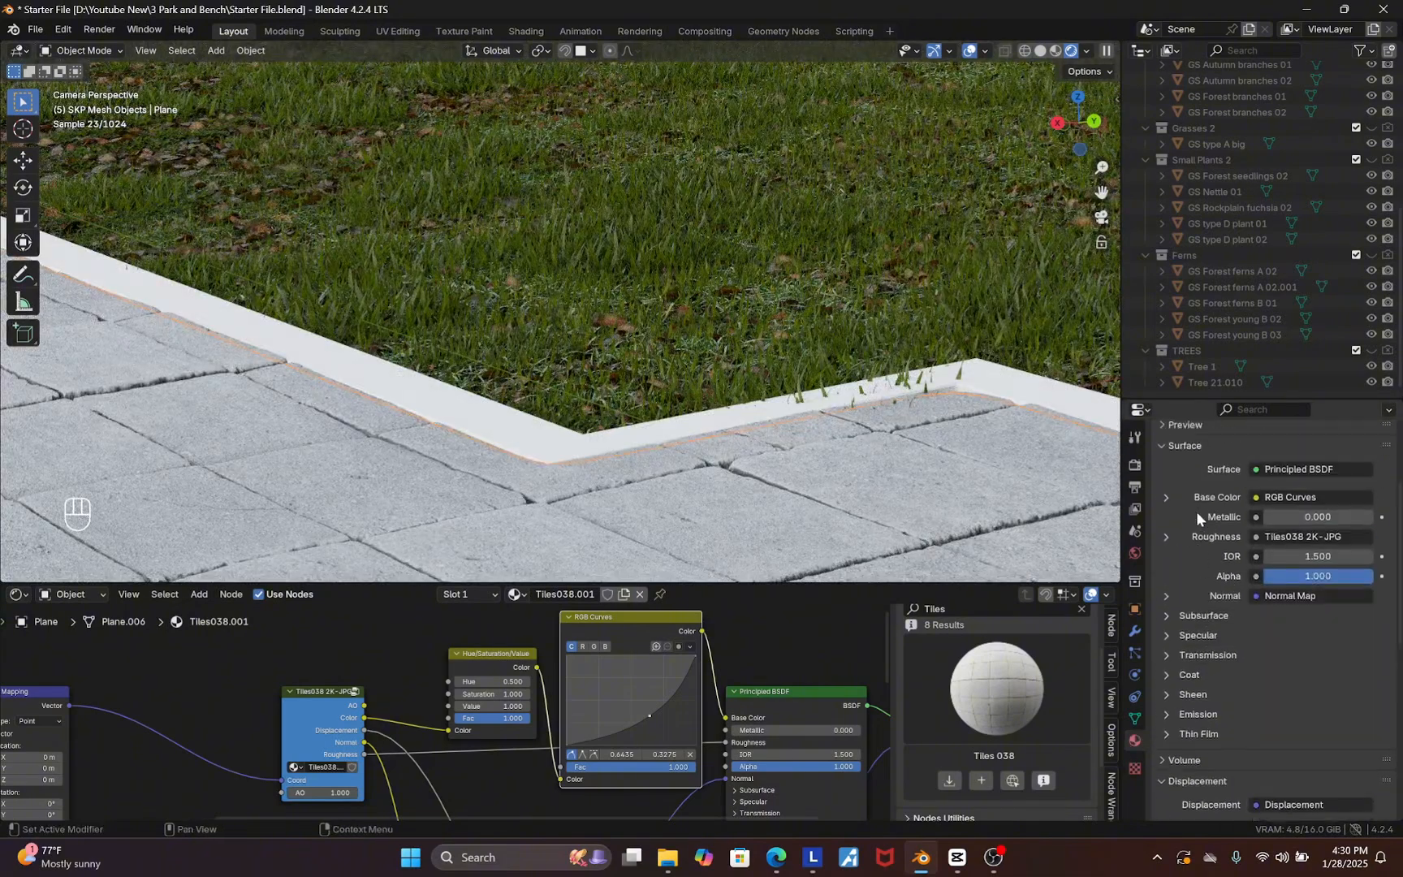
Select the adjacent path plane, make its tile material a single-user copy, and set its displacement method to Bump Only
drag(1169, 533, 482, 422)
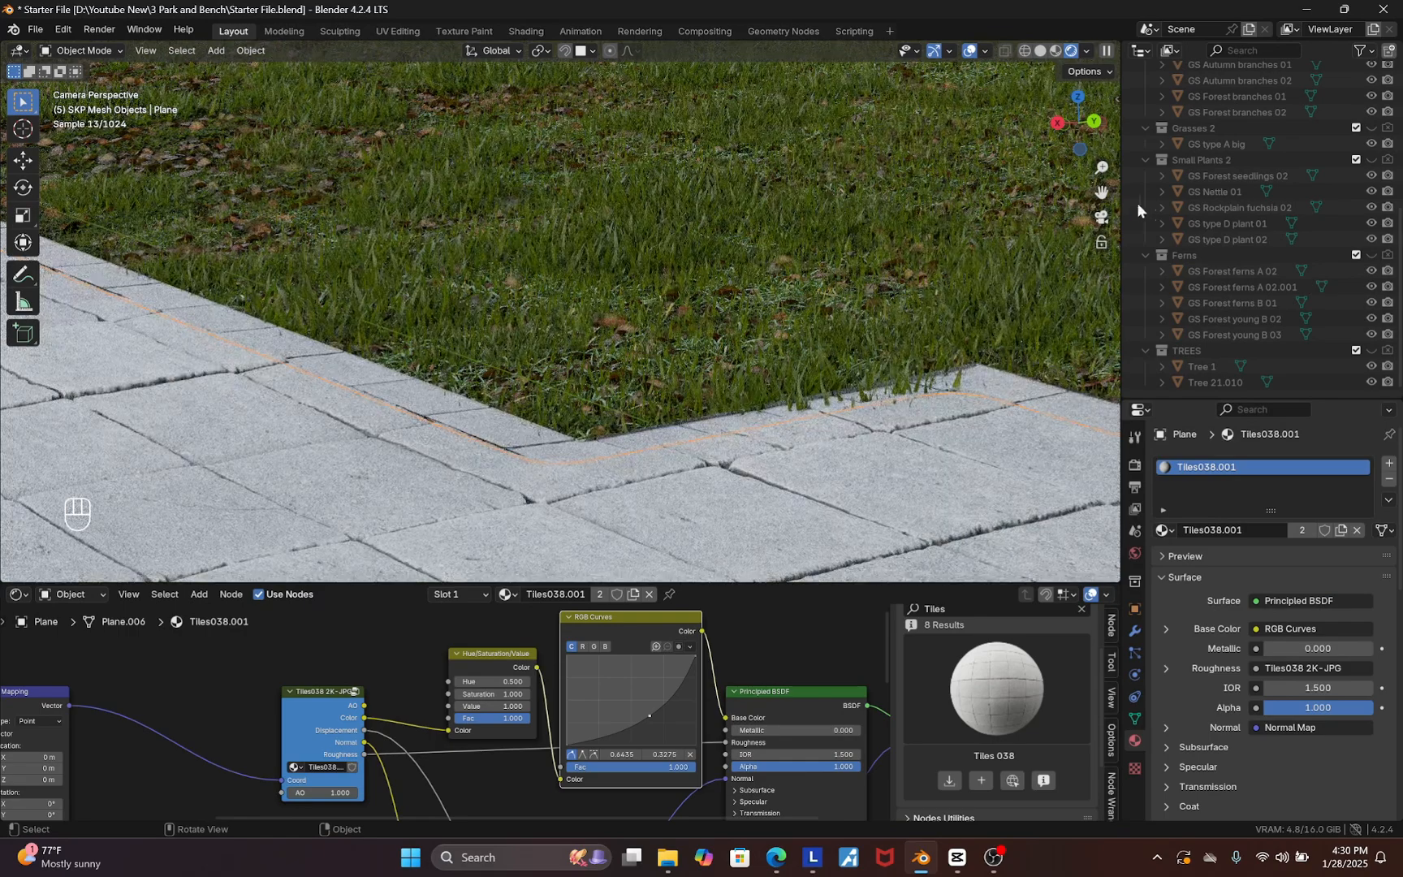
scroll(464, 407, up, 4)
click(464, 406)
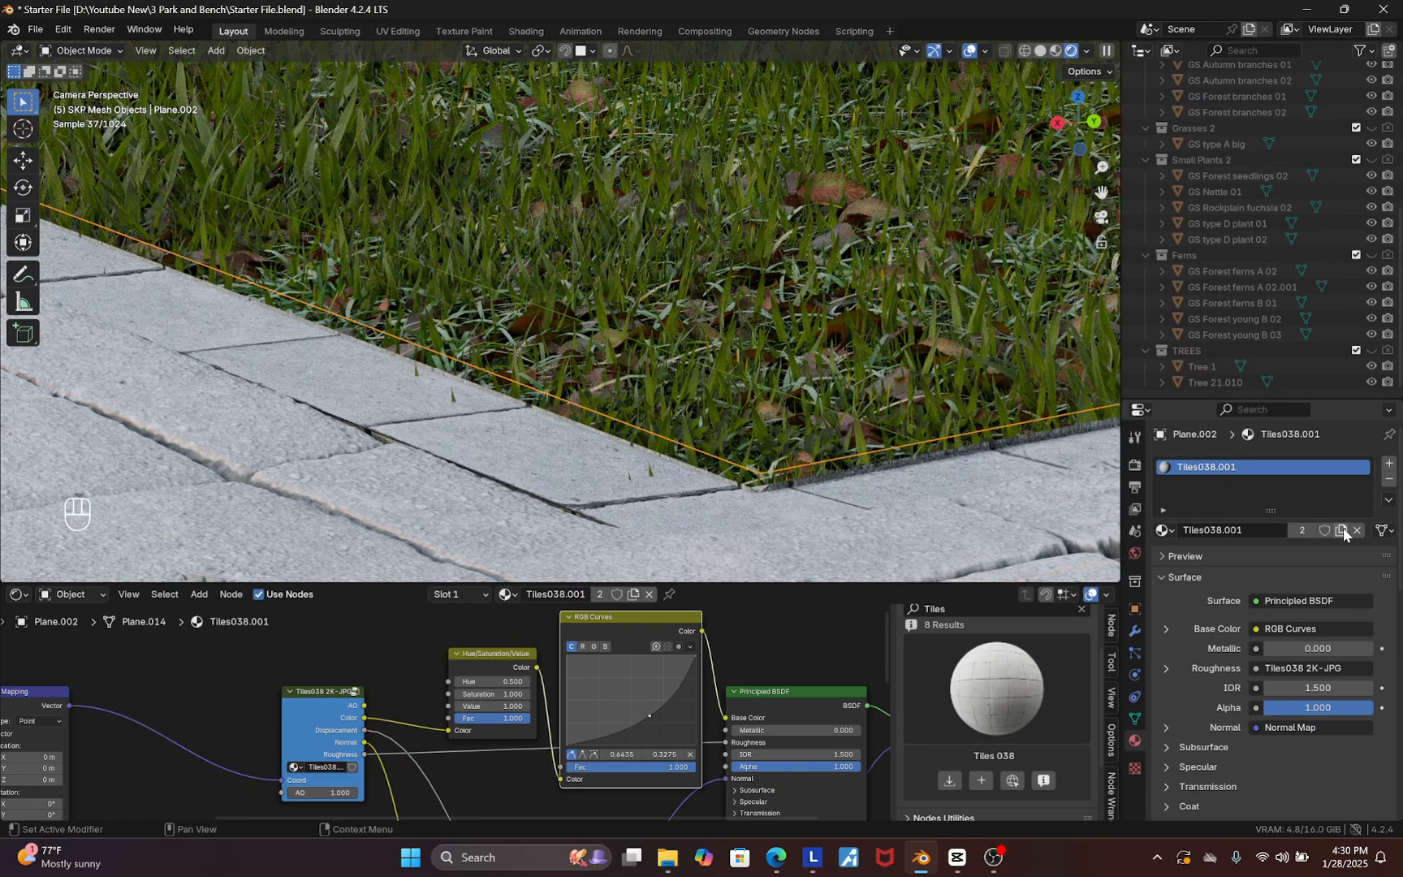
click(1302, 530)
scroll(1248, 747, down, 10)
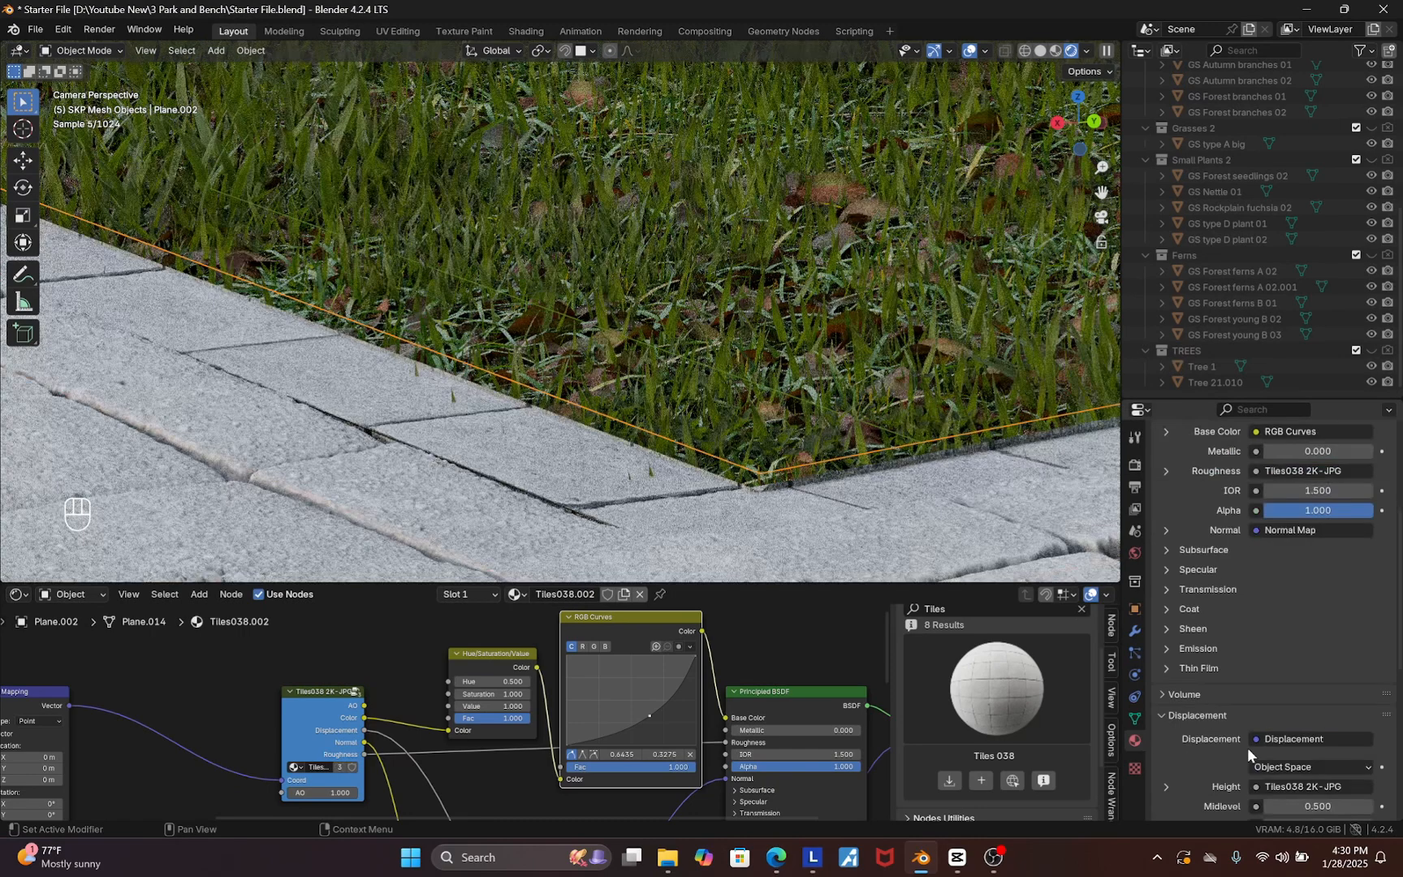
click(1299, 714)
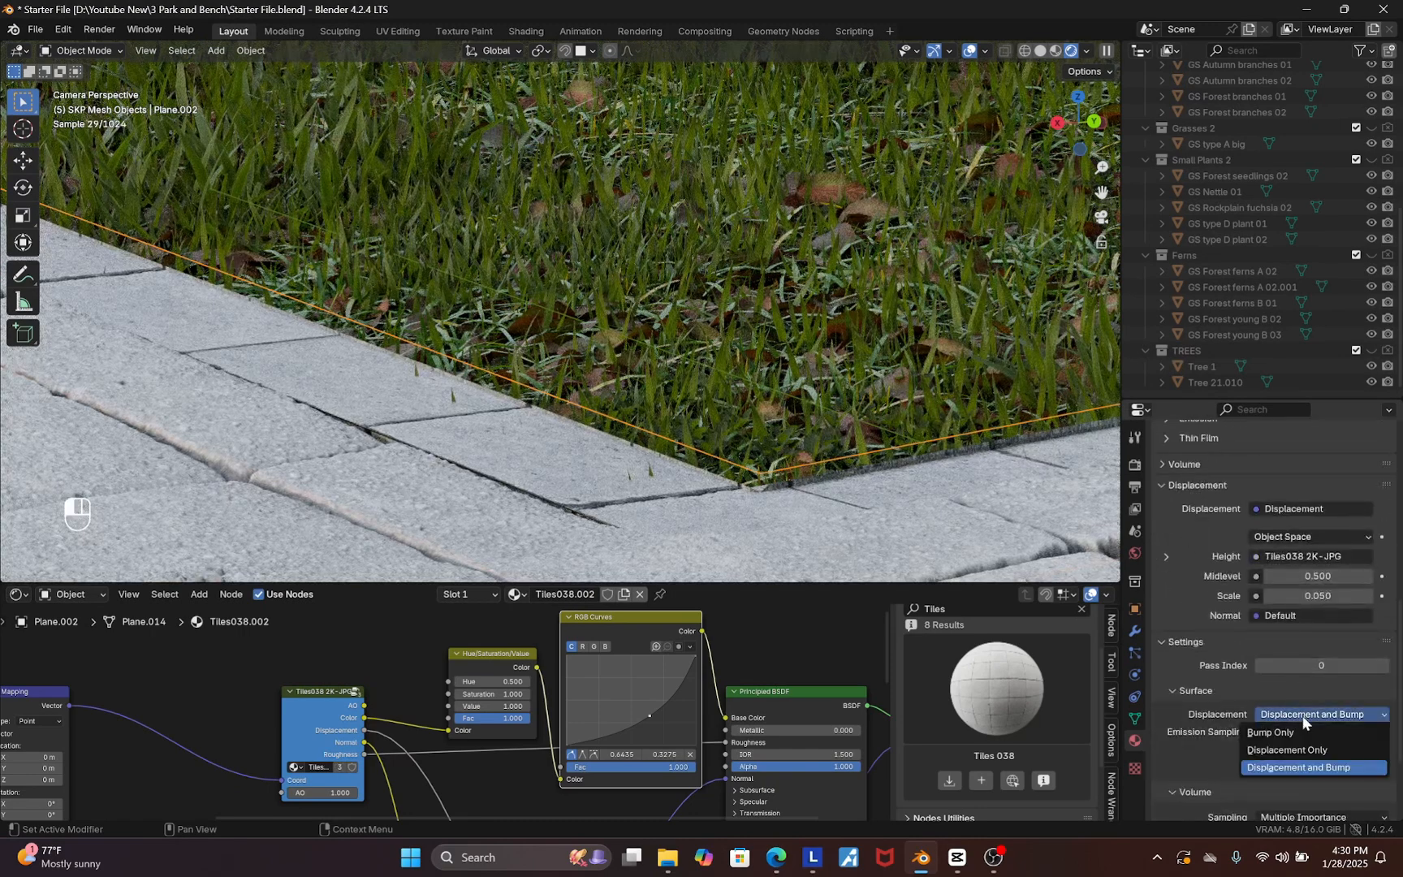
click(1281, 733)
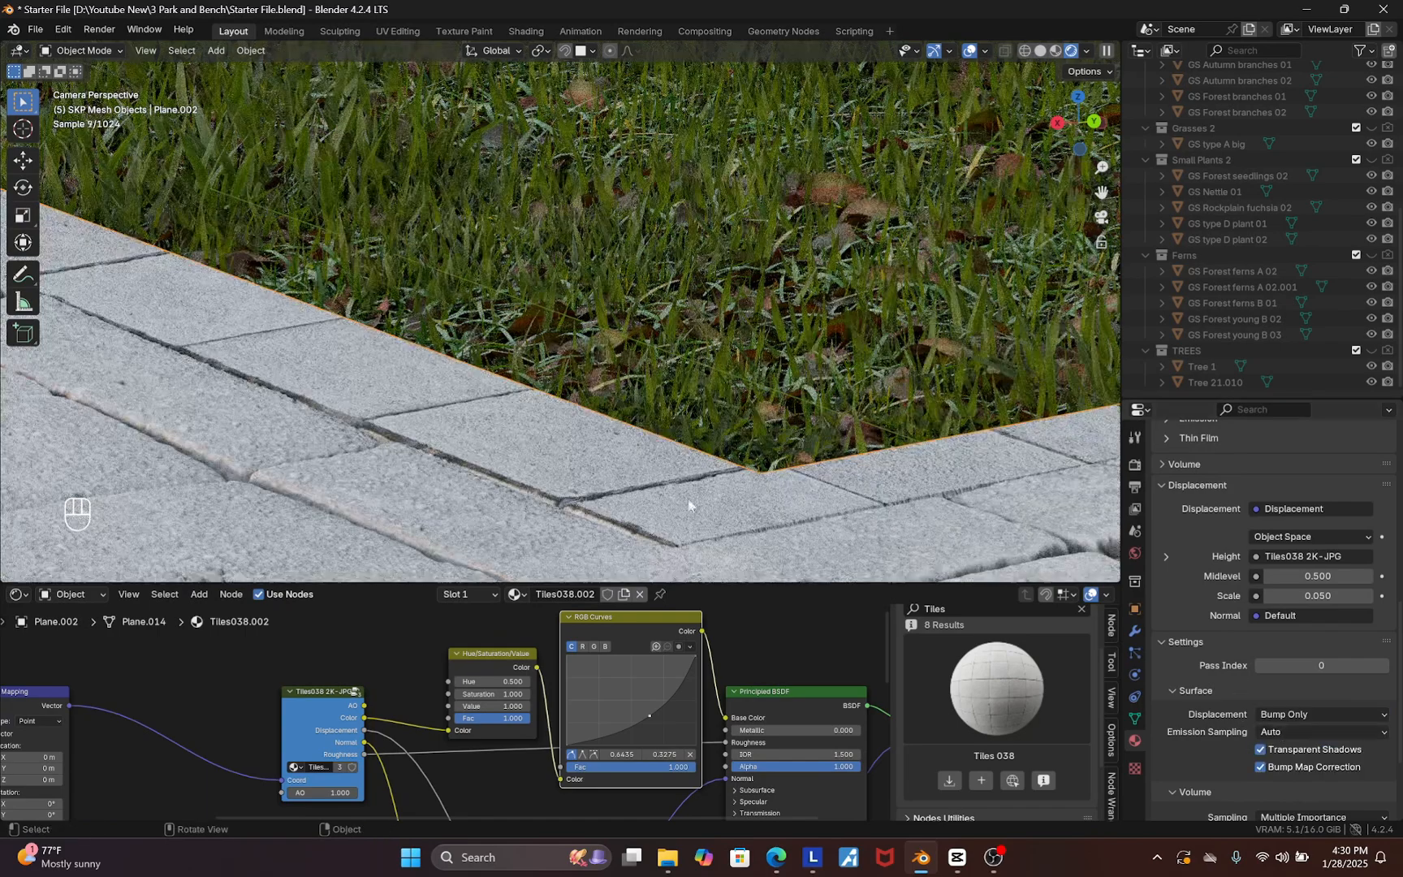
Move the adjacent path plane slightly along its local Z axis
scroll(677, 418, down, 2)
scroll(617, 422, down, 3)
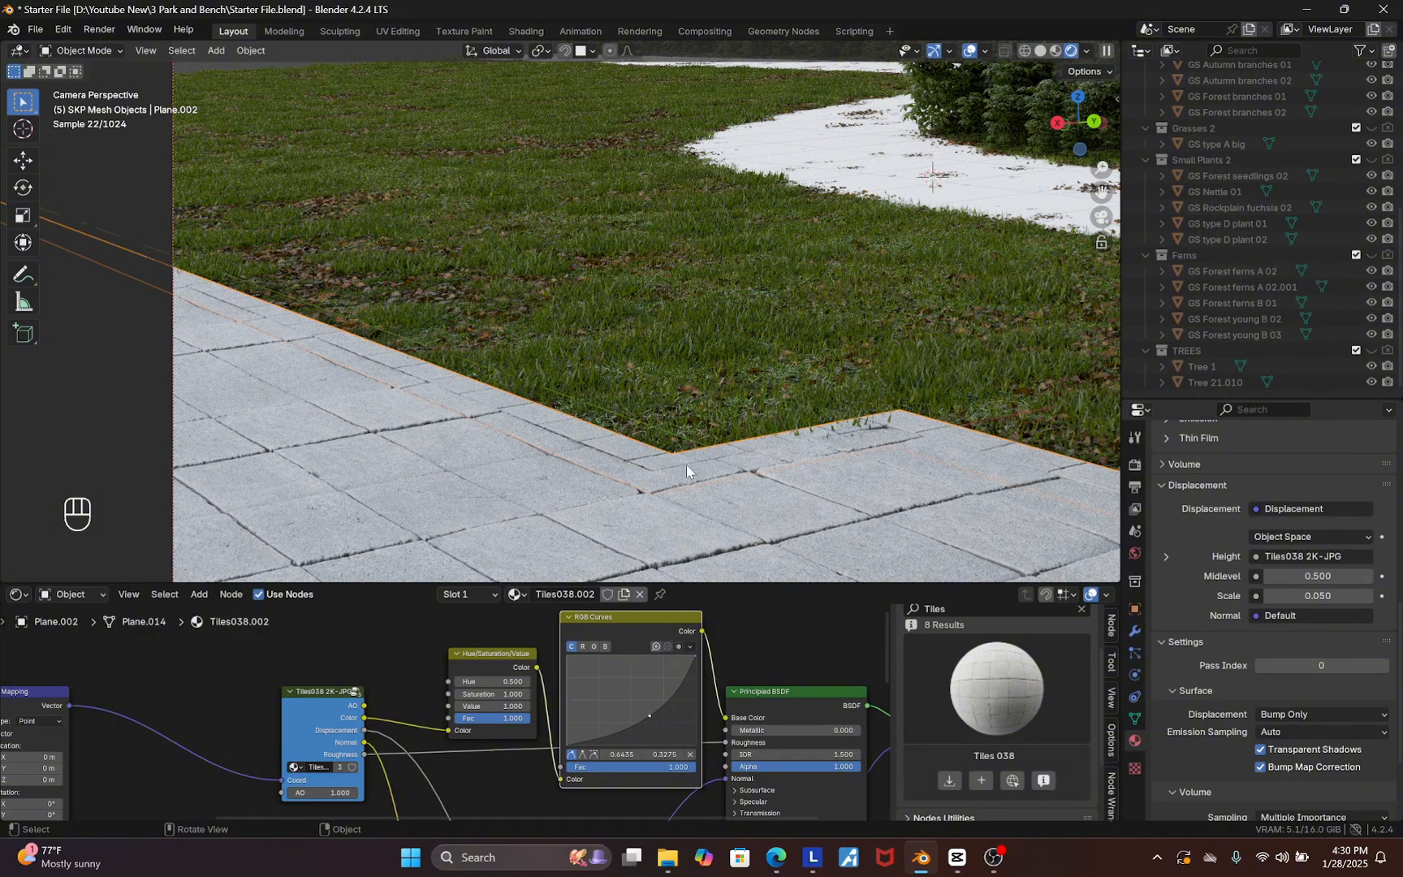
scroll(665, 478, up, 8)
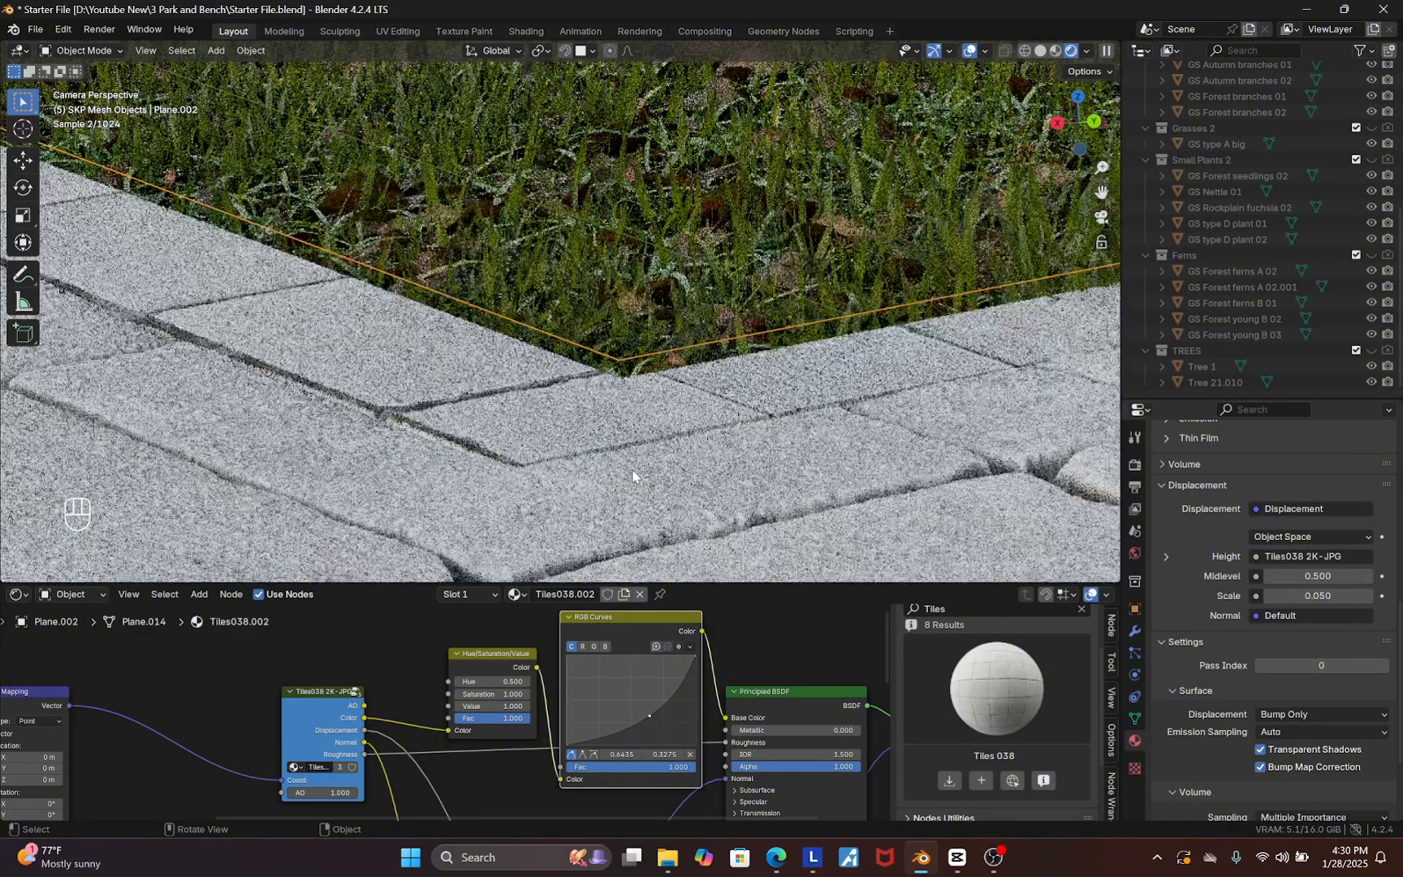
key(g)
key(z)
key(z)
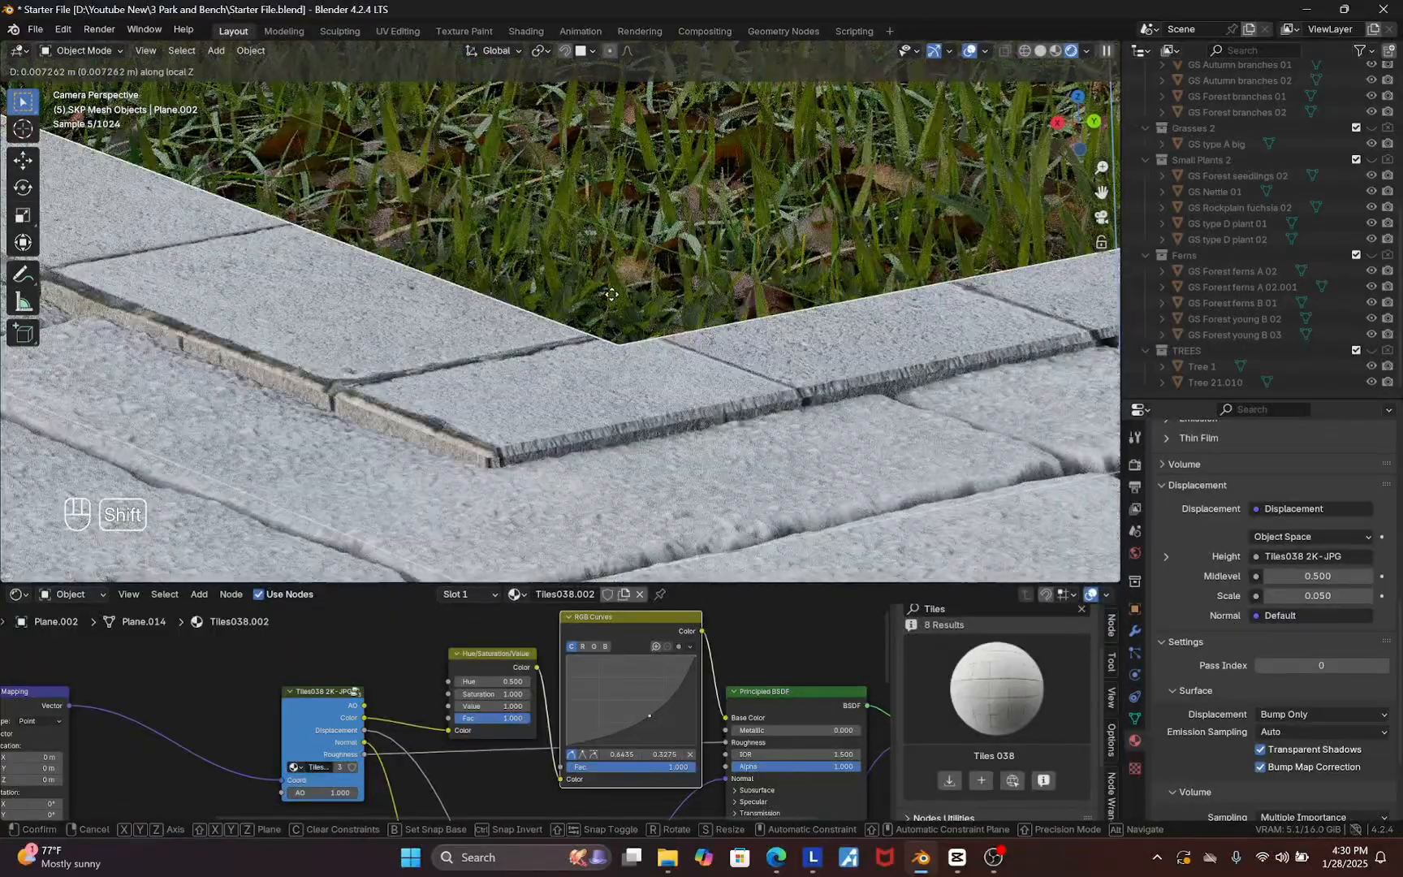
click(787, 356)
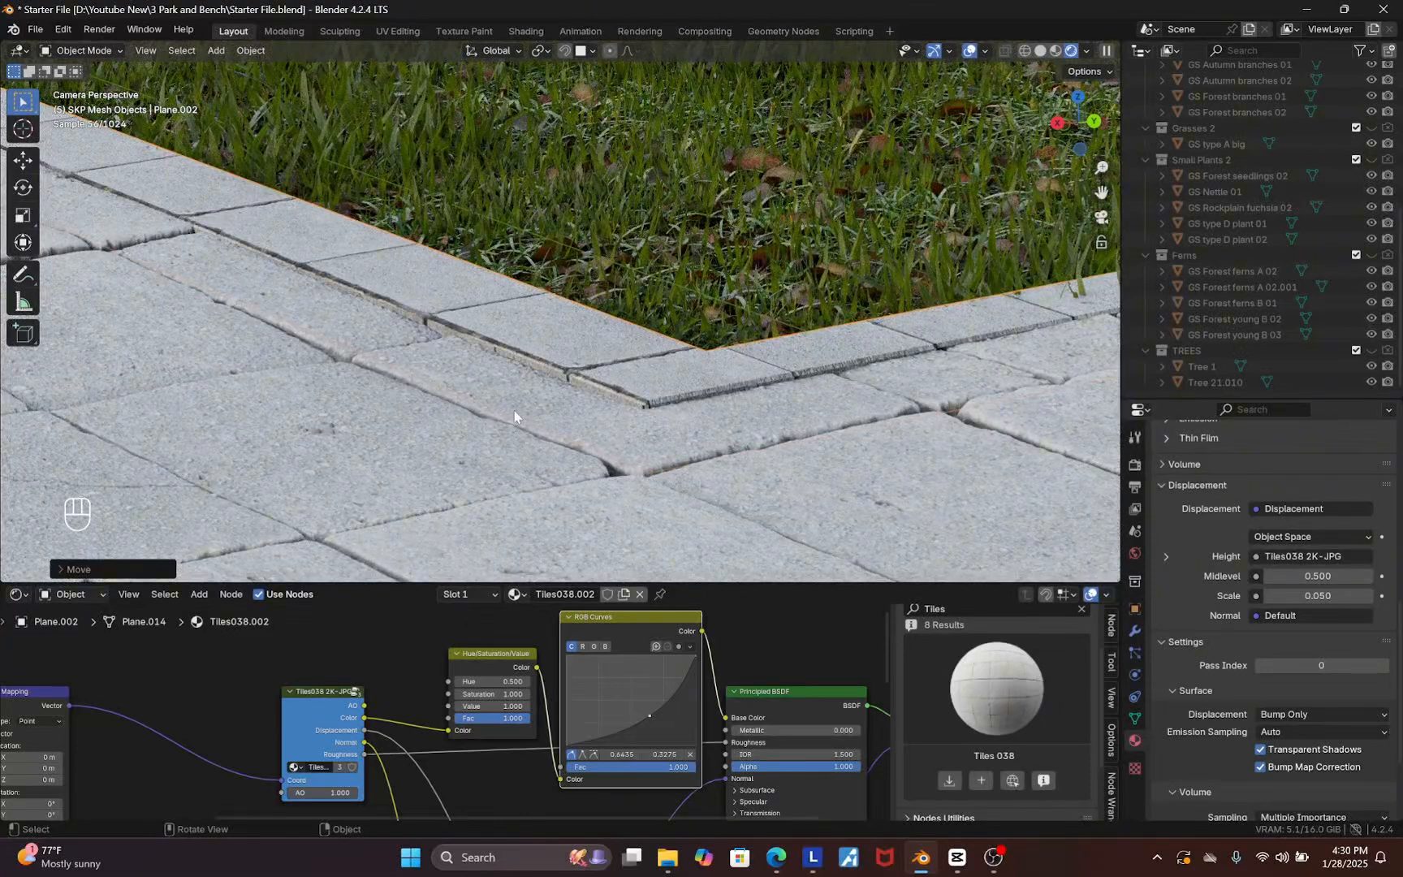
Set the Mapping node's Scale to 0.5 on all axes for the adjacent path plane's tiles
scroll(623, 711, down, 12)
scroll(386, 761, up, 20)
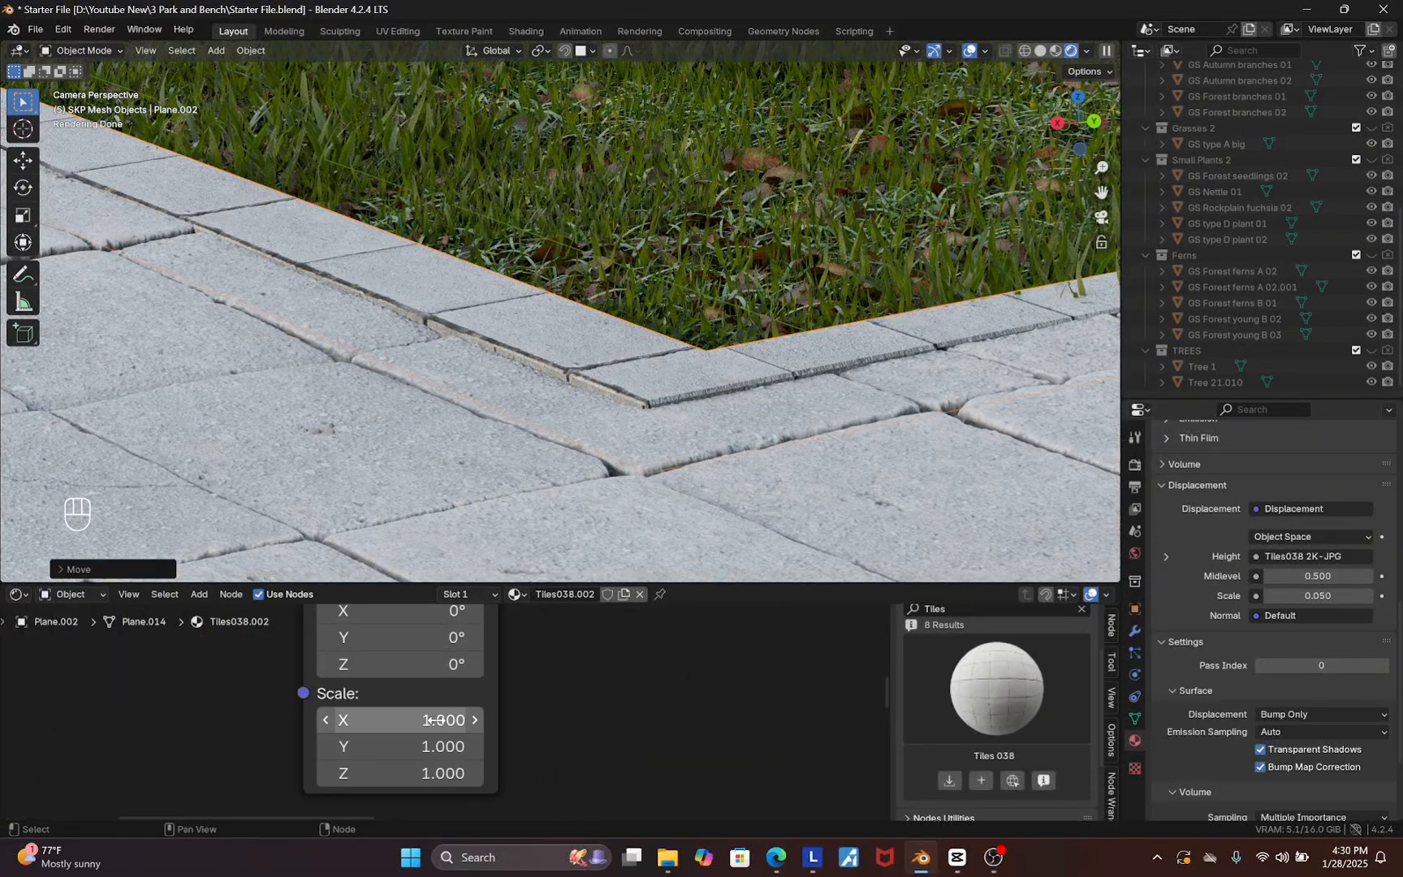
click(434, 720)
text(.5)
key(Return)
scroll(564, 419, down, 6)
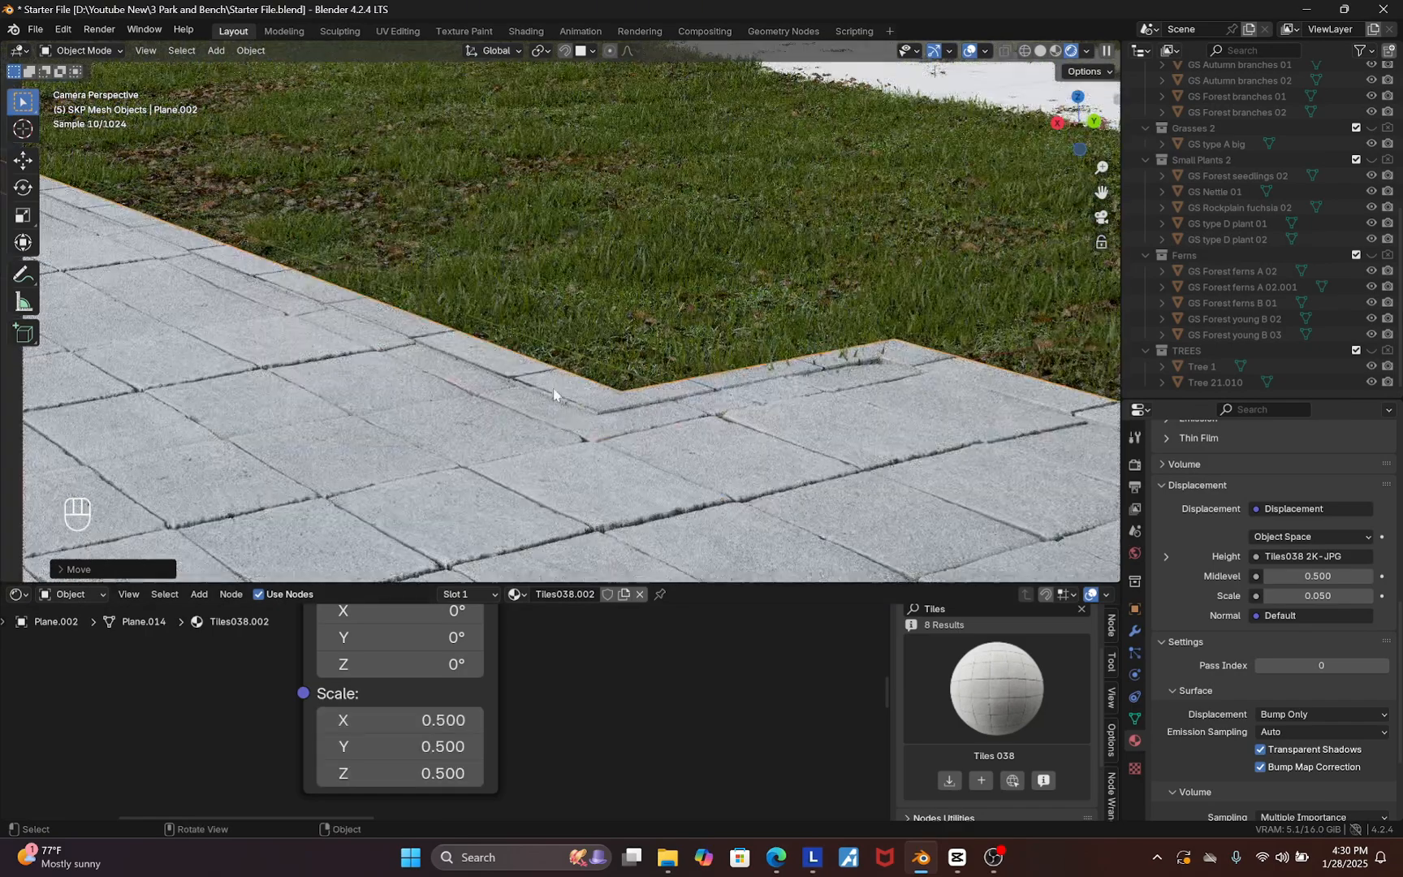
scroll(582, 306, down, 4)
scroll(777, 184, up, 3)
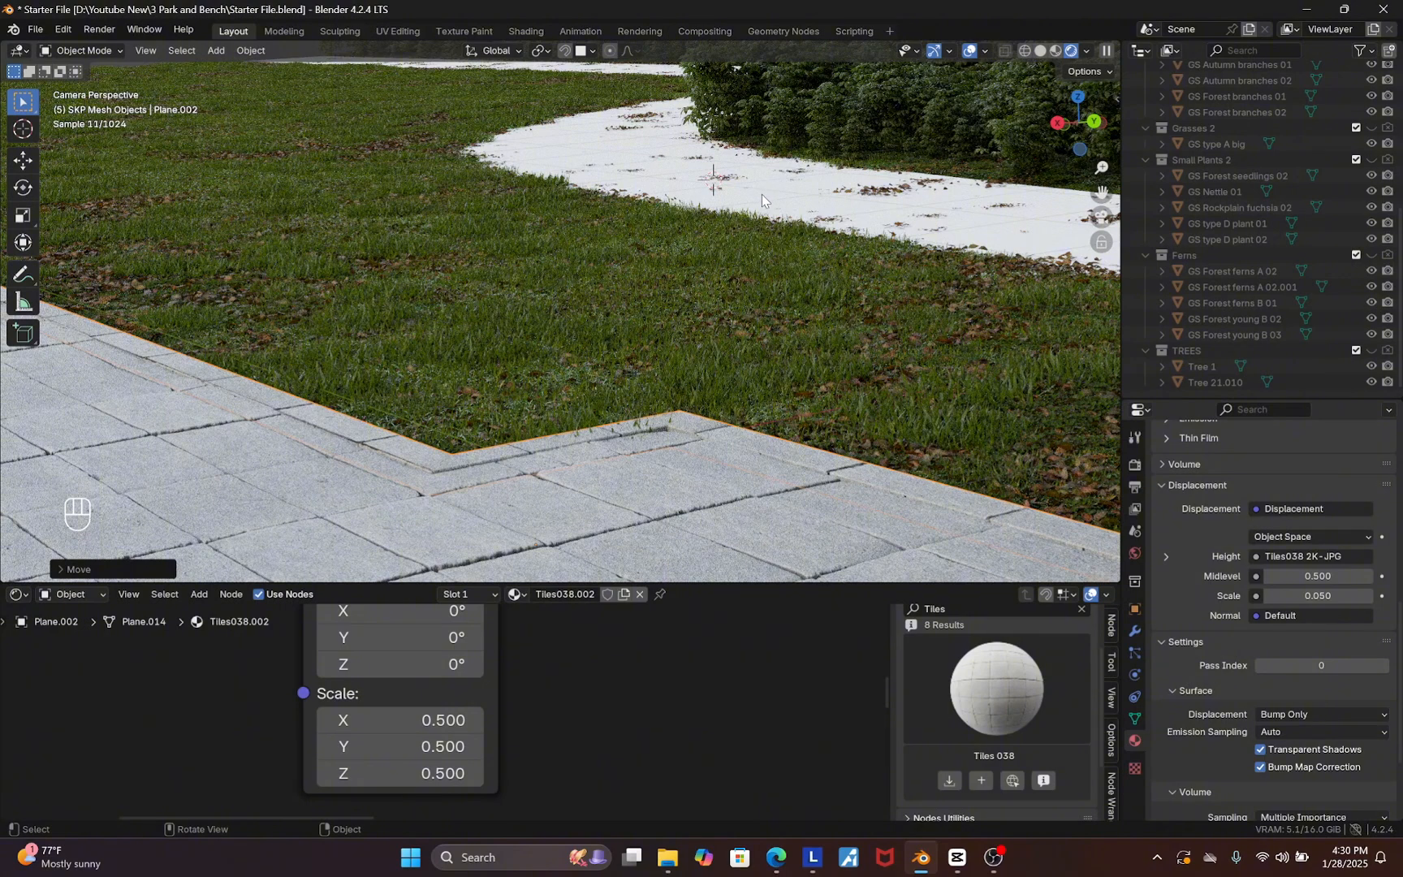
Select the road path plane and filter the material asset library to the Road category
click(762, 195)
scroll(950, 739, up, 2)
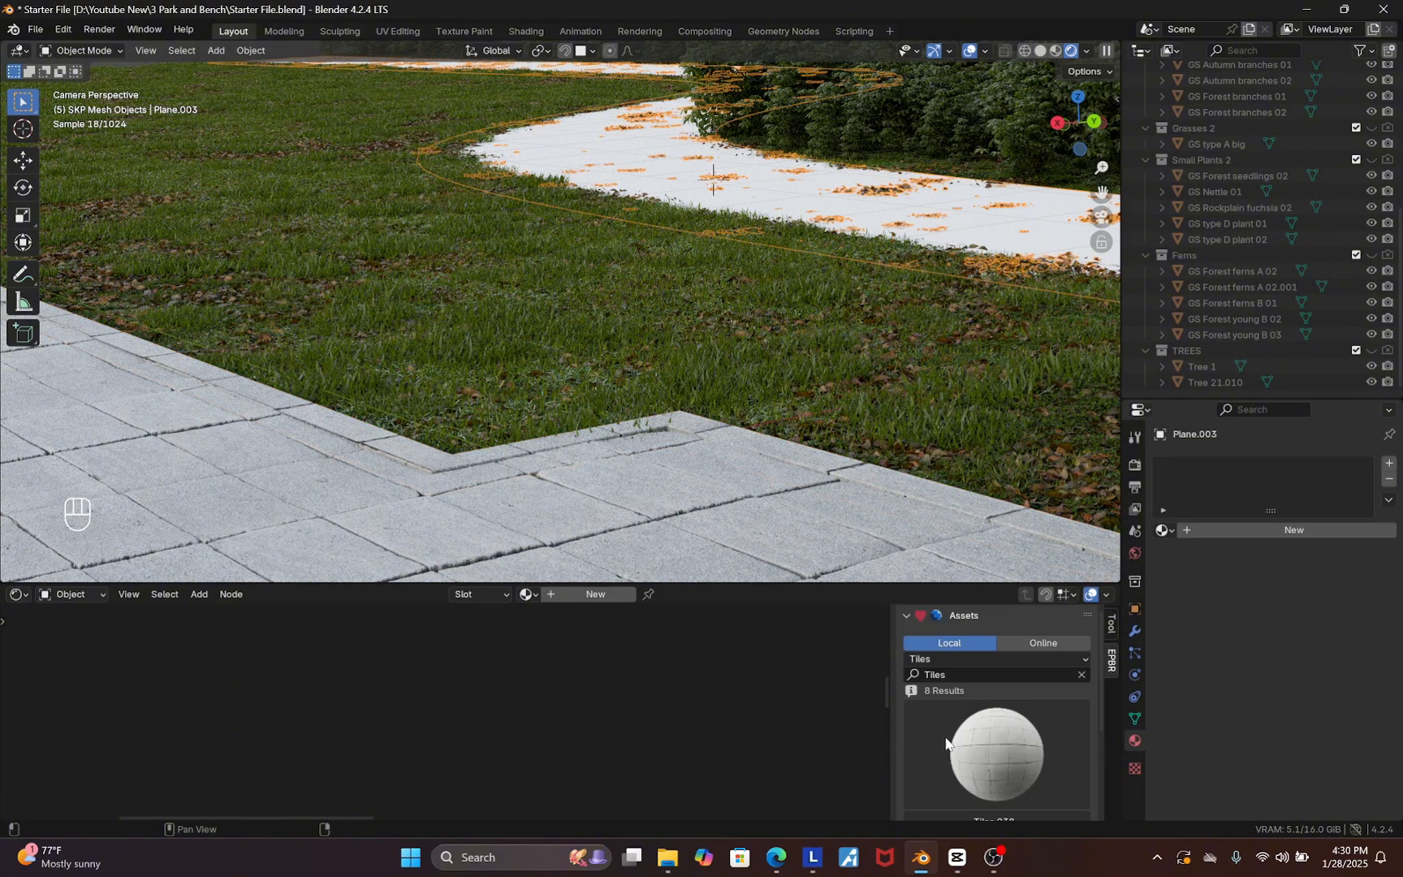
click(940, 660)
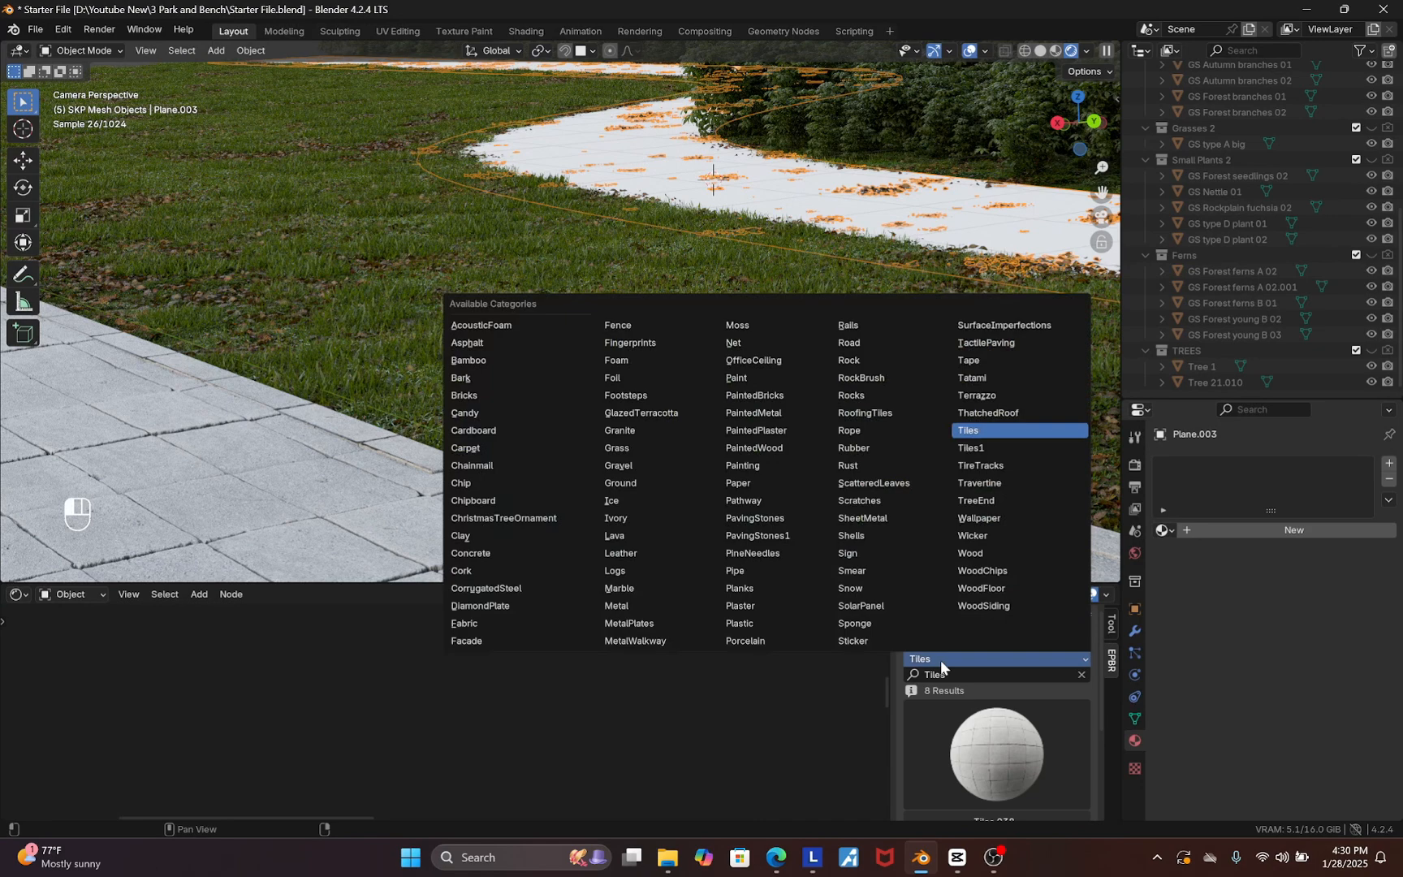
click(470, 344)
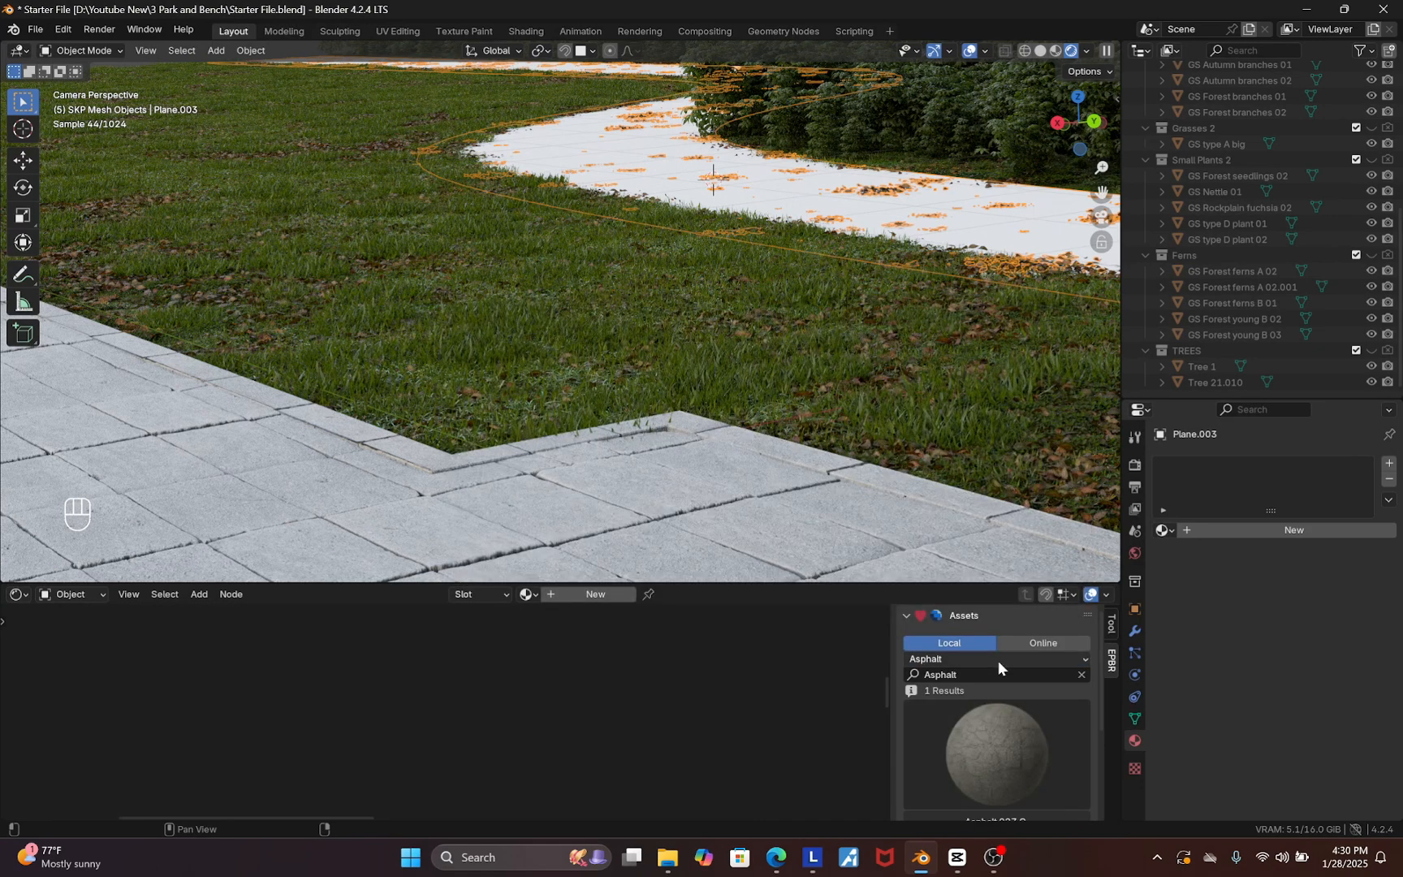
click(968, 660)
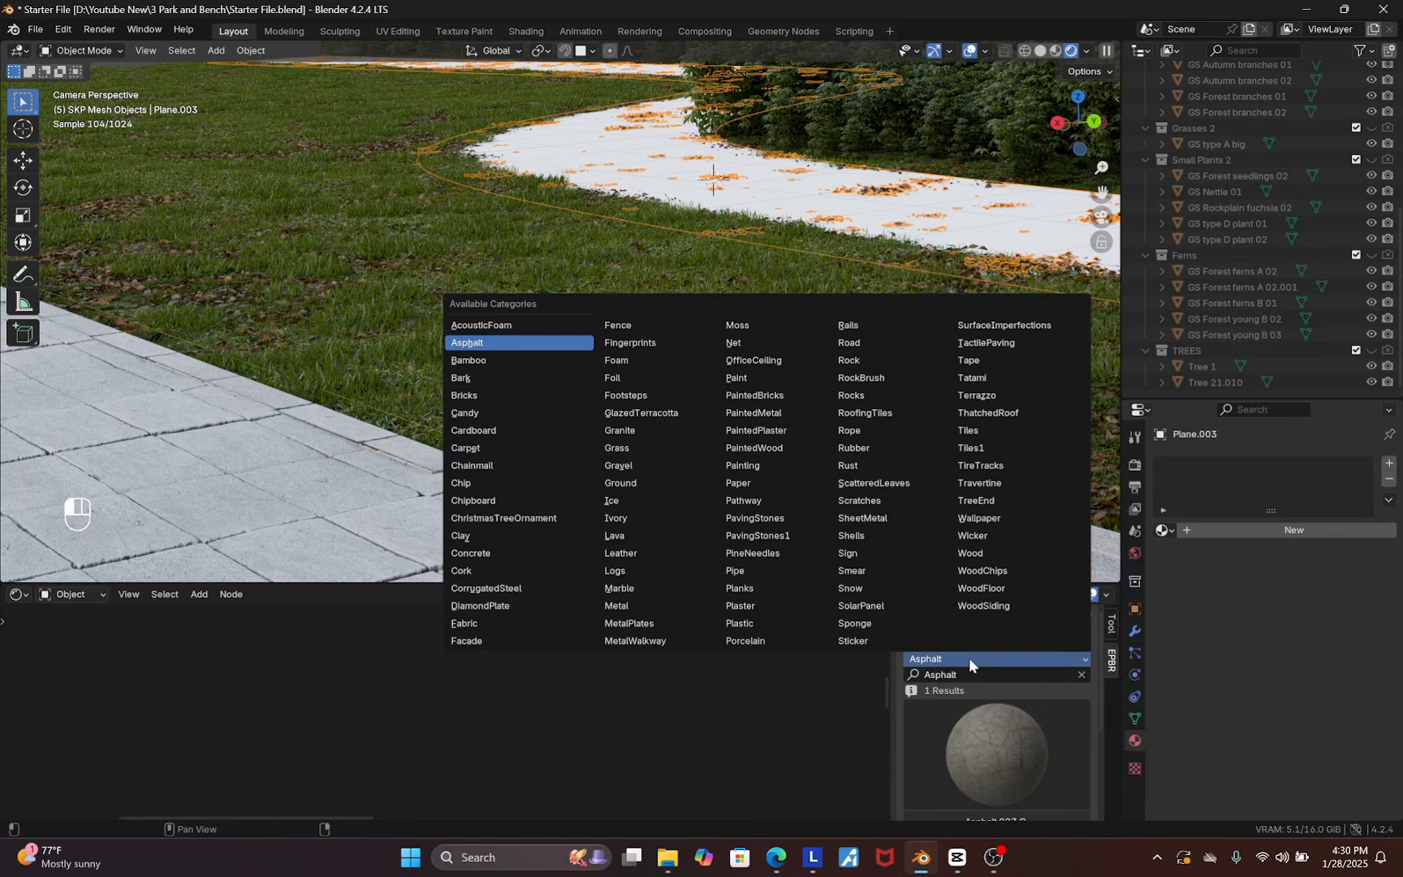
click(861, 346)
scroll(1004, 775, down, 3)
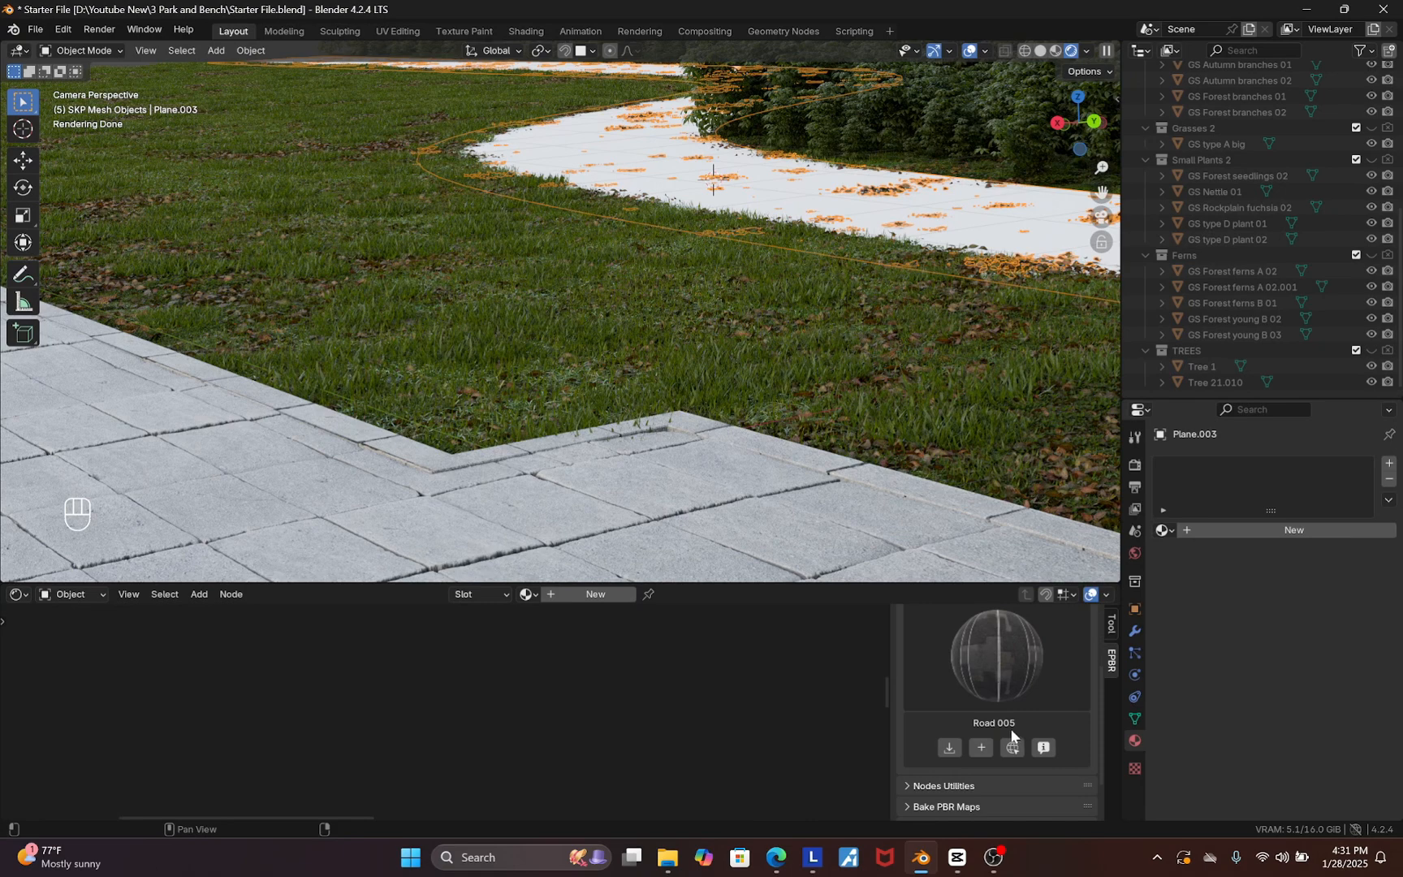
scroll(1009, 701, up, 3)
Add the Road 005 PBR material at 2K JPG to the road path plane
click(991, 752)
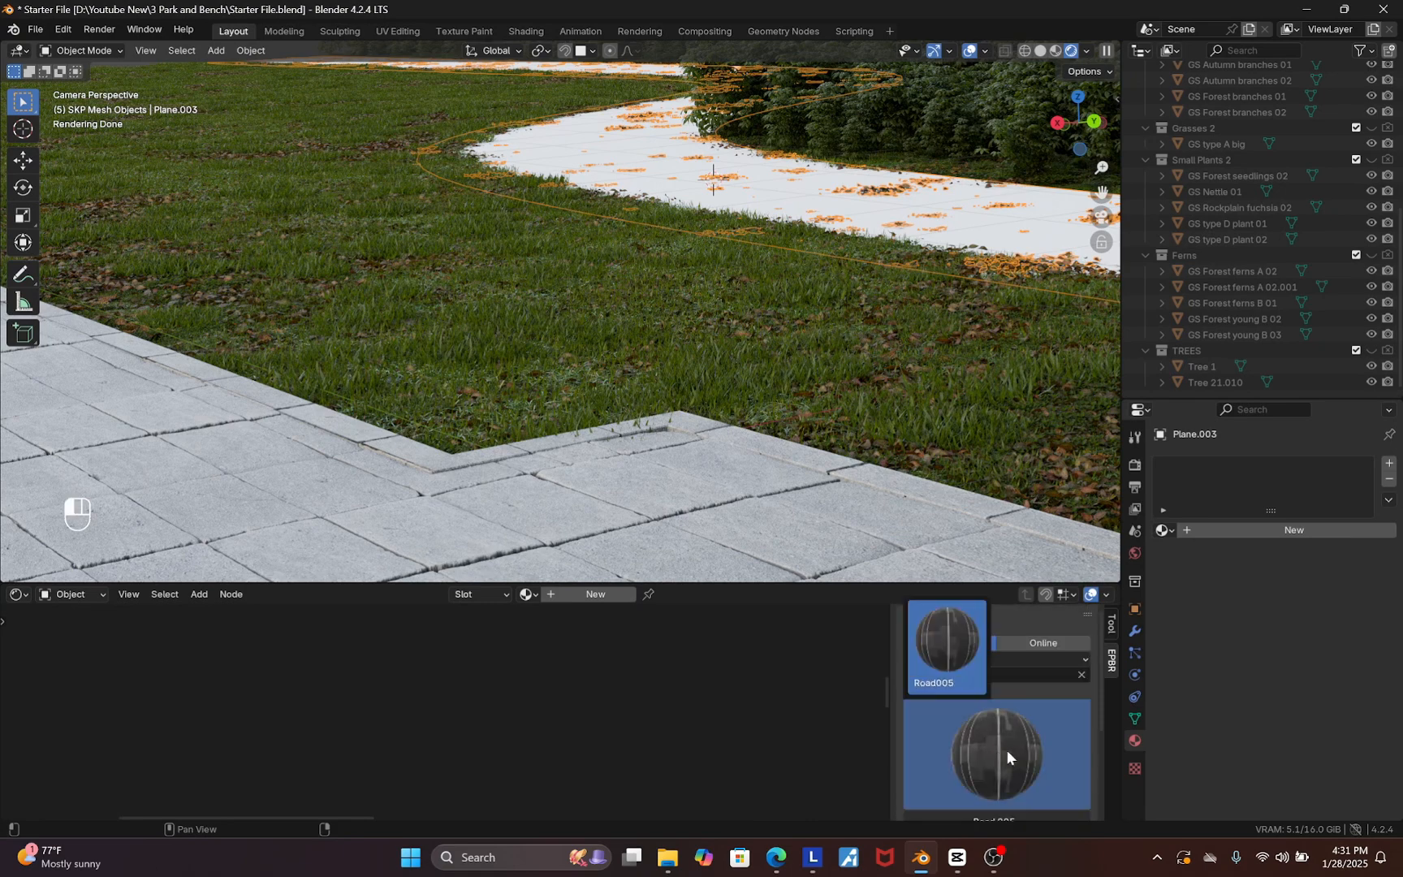
click(1033, 643)
click(1010, 735)
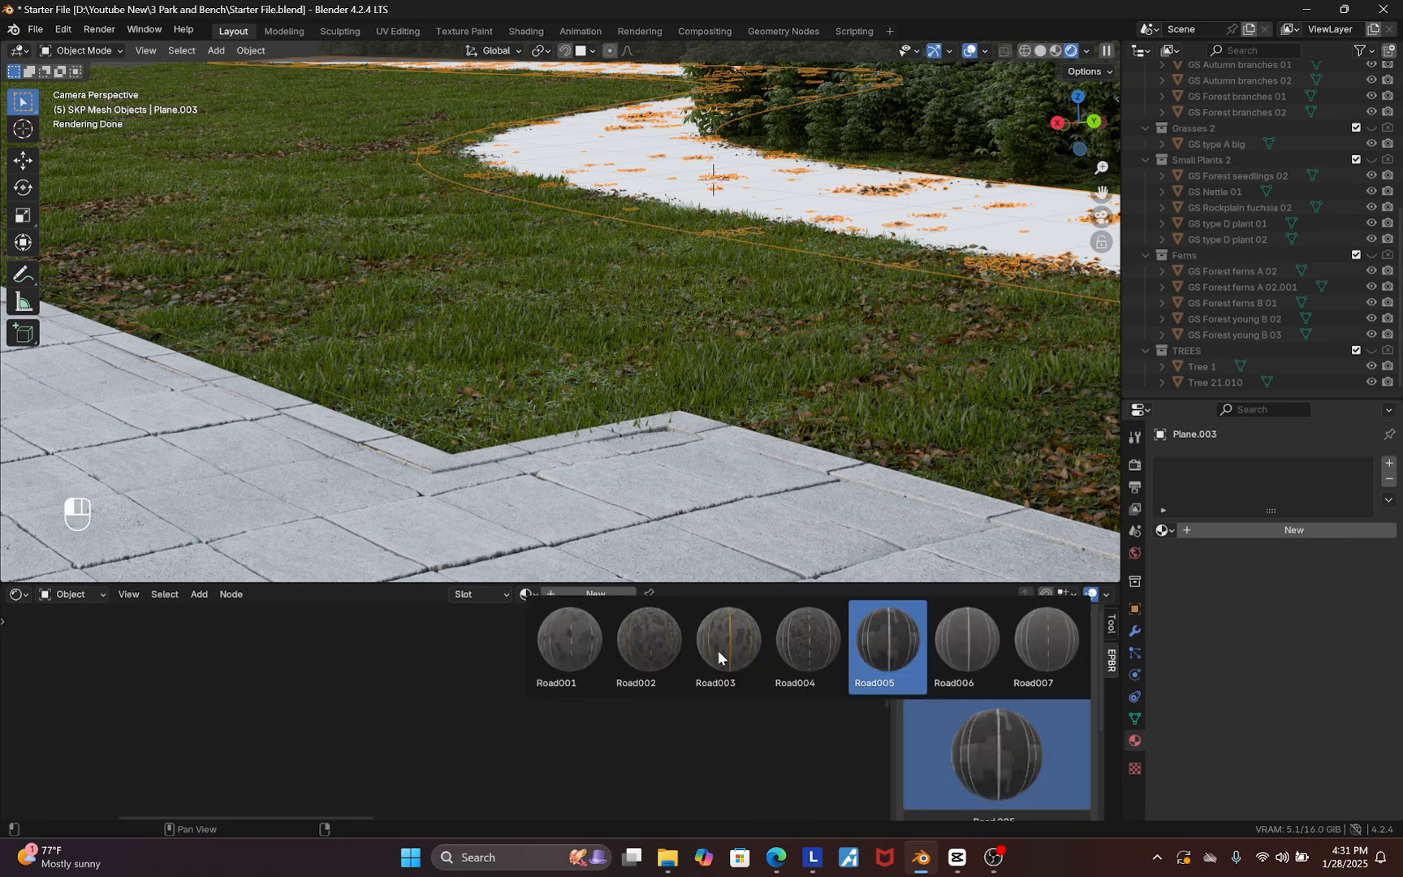
click(995, 741)
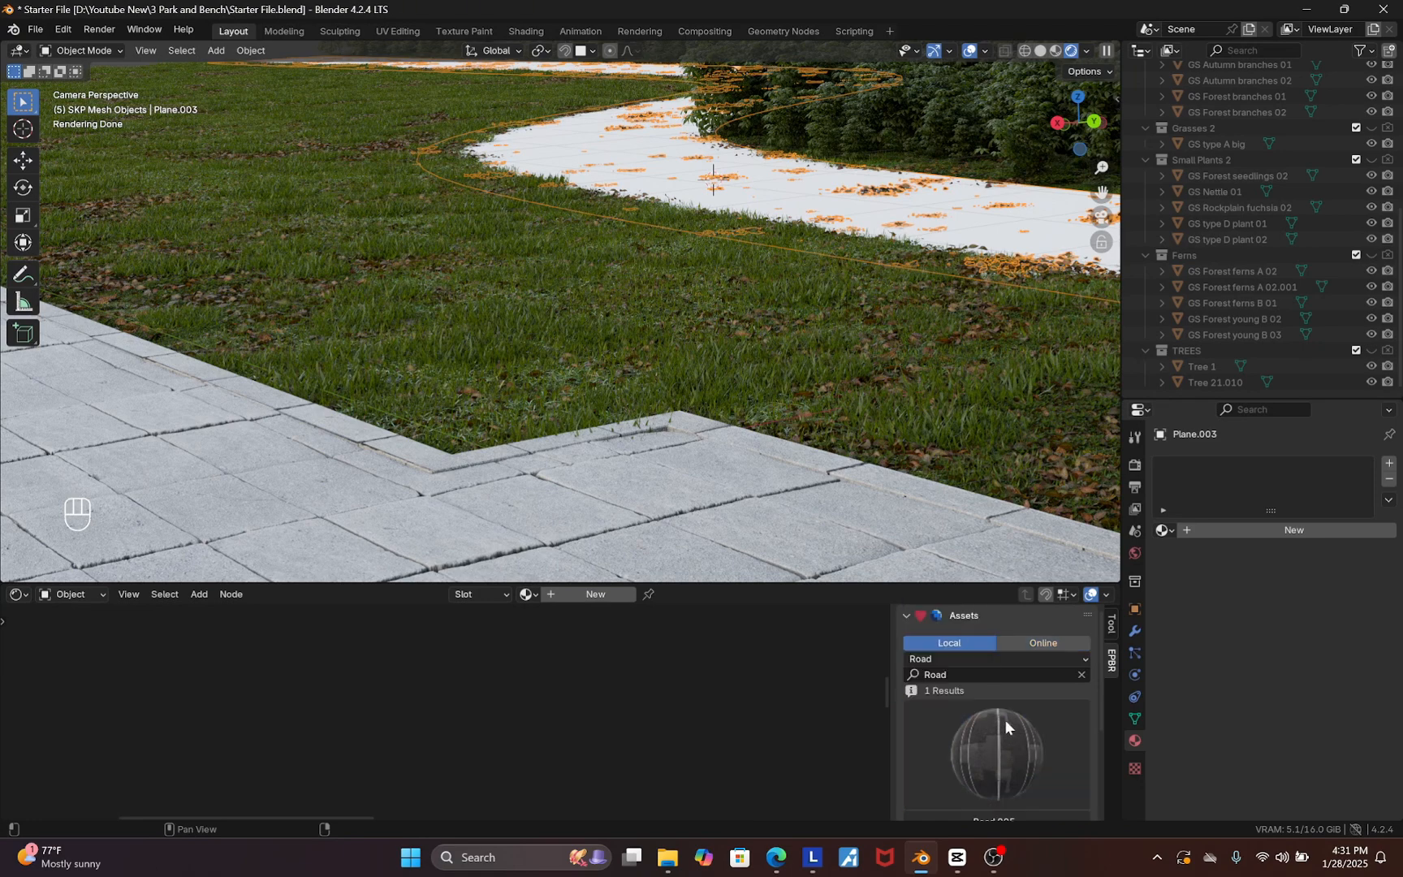
scroll(1004, 719, down, 3)
click(980, 714)
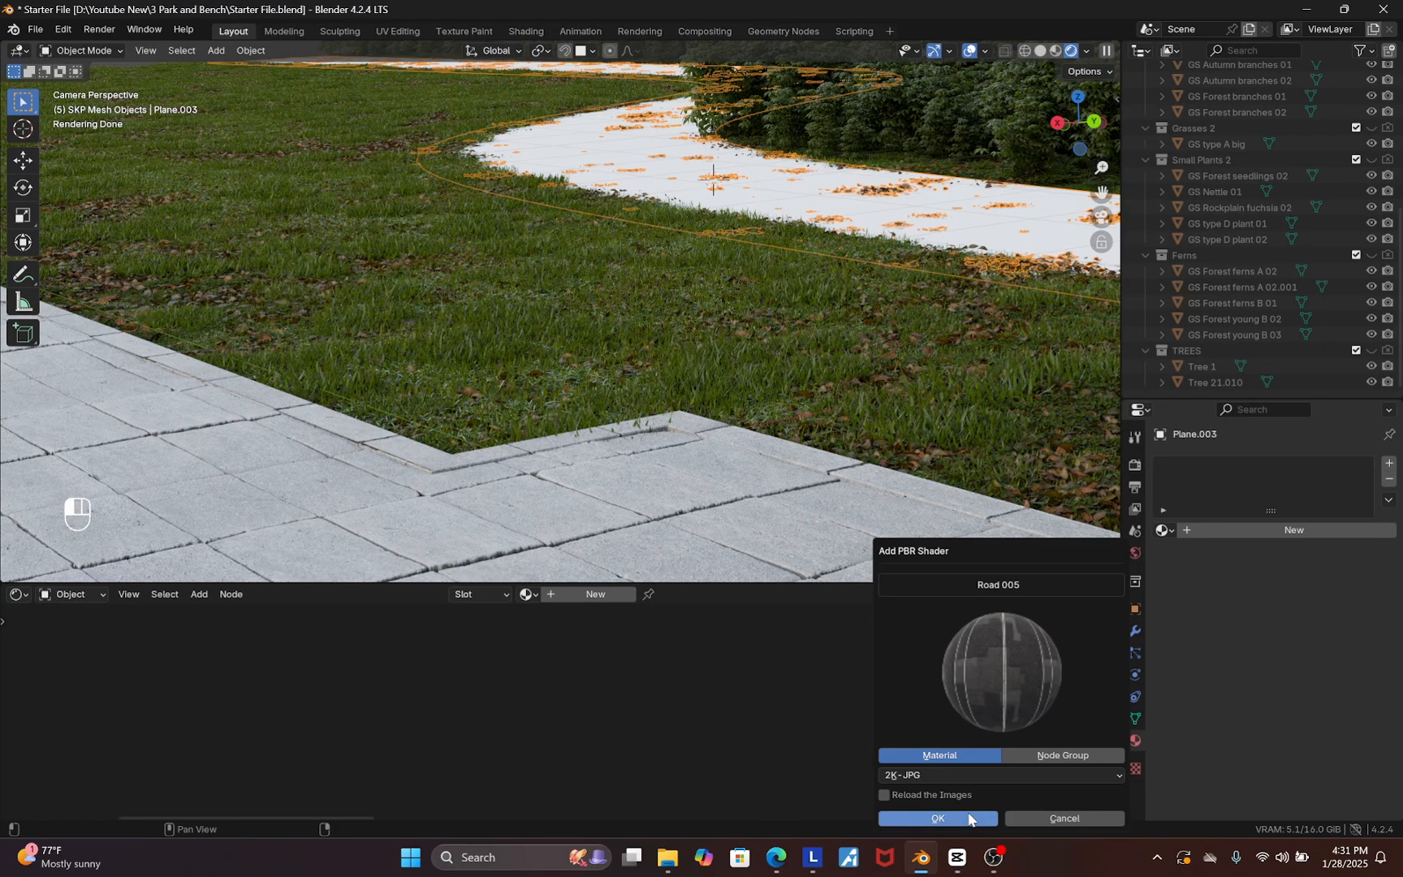
click(974, 818)
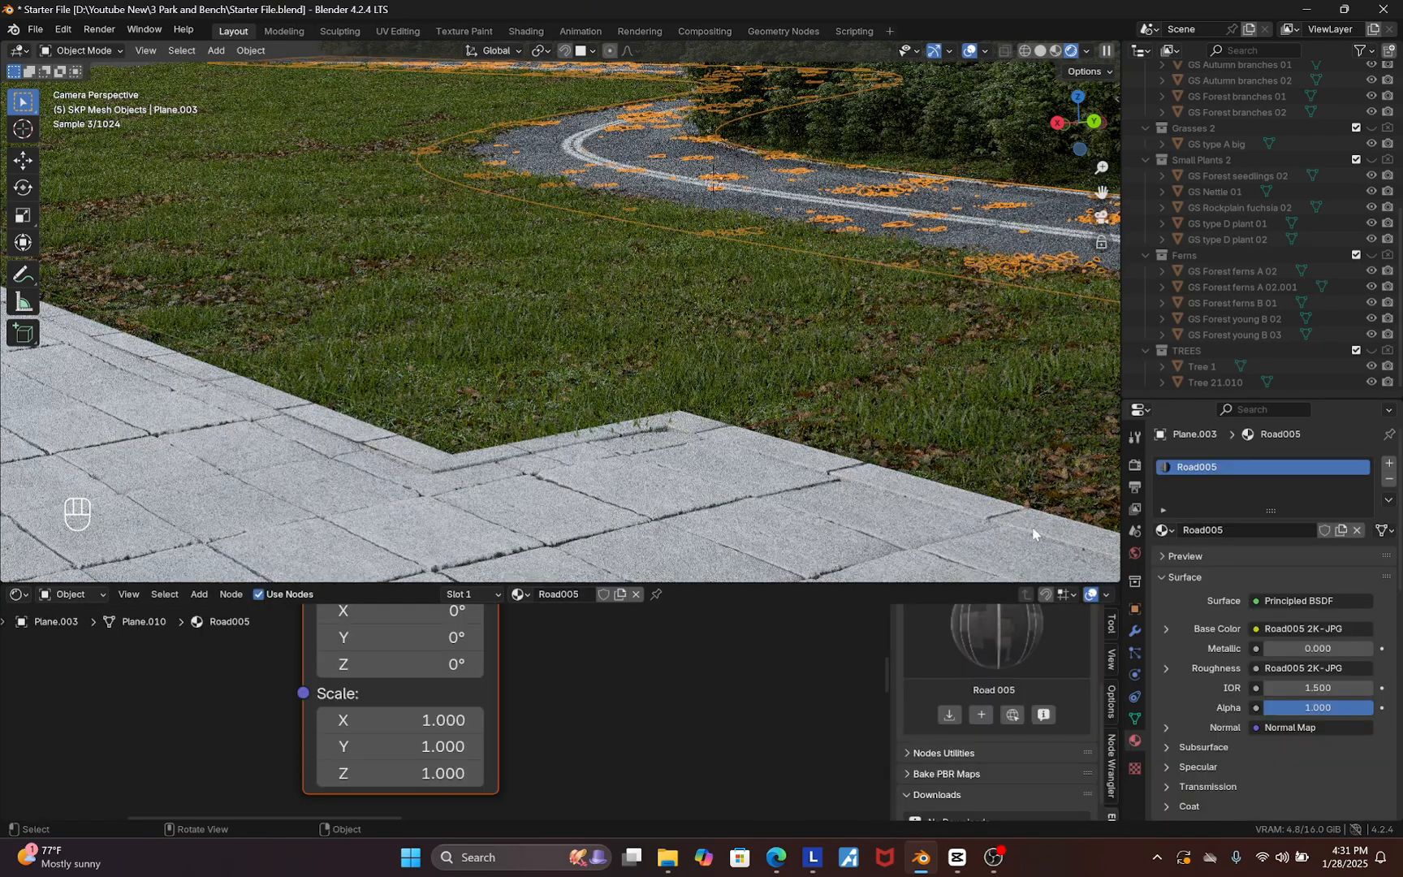
Select the main tile path plane and reposition the tile texture node in its material
scroll(871, 163, up, 4)
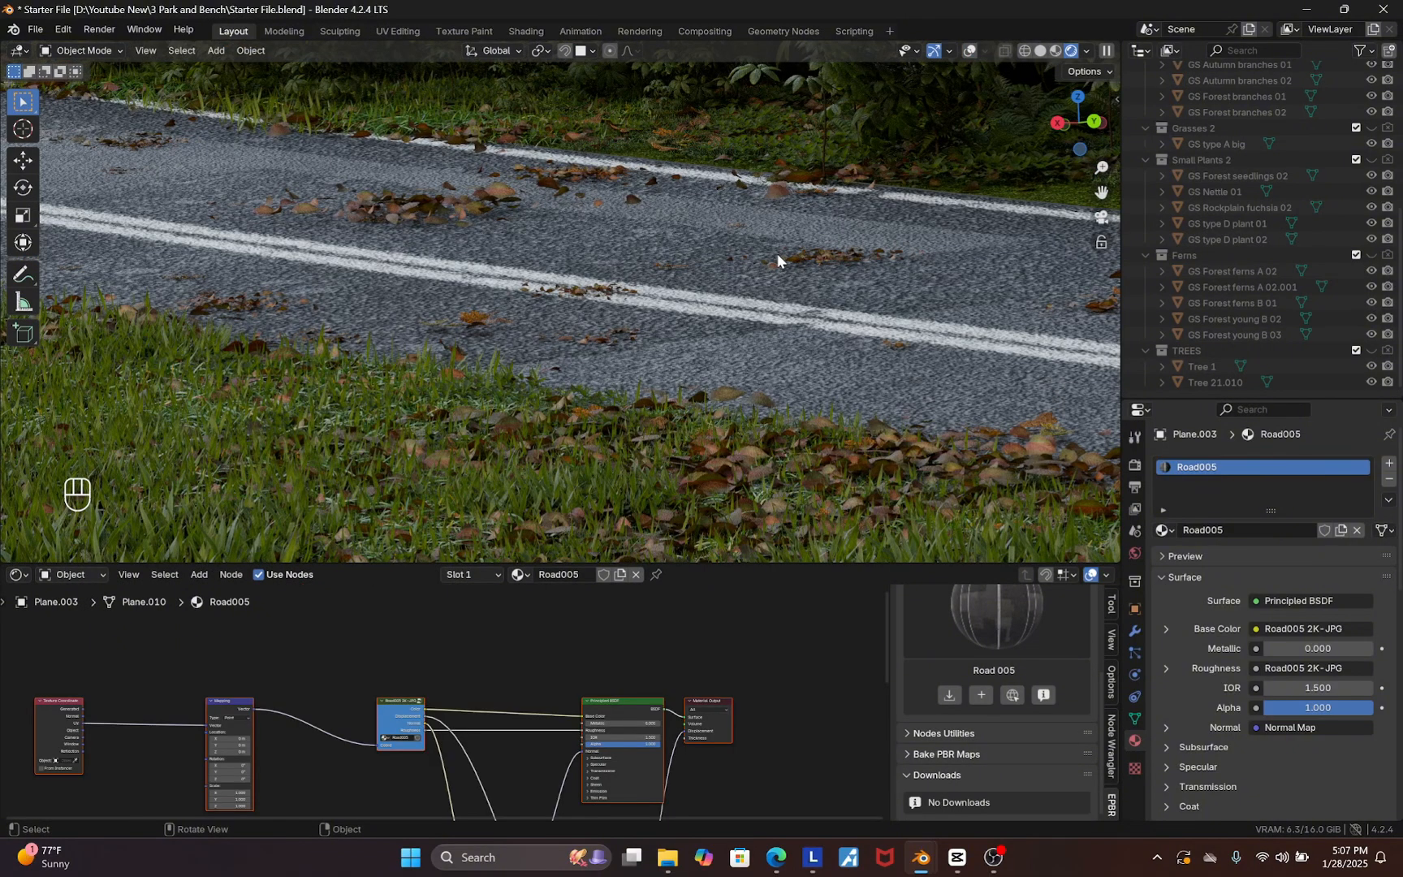
scroll(756, 374, down, 8)
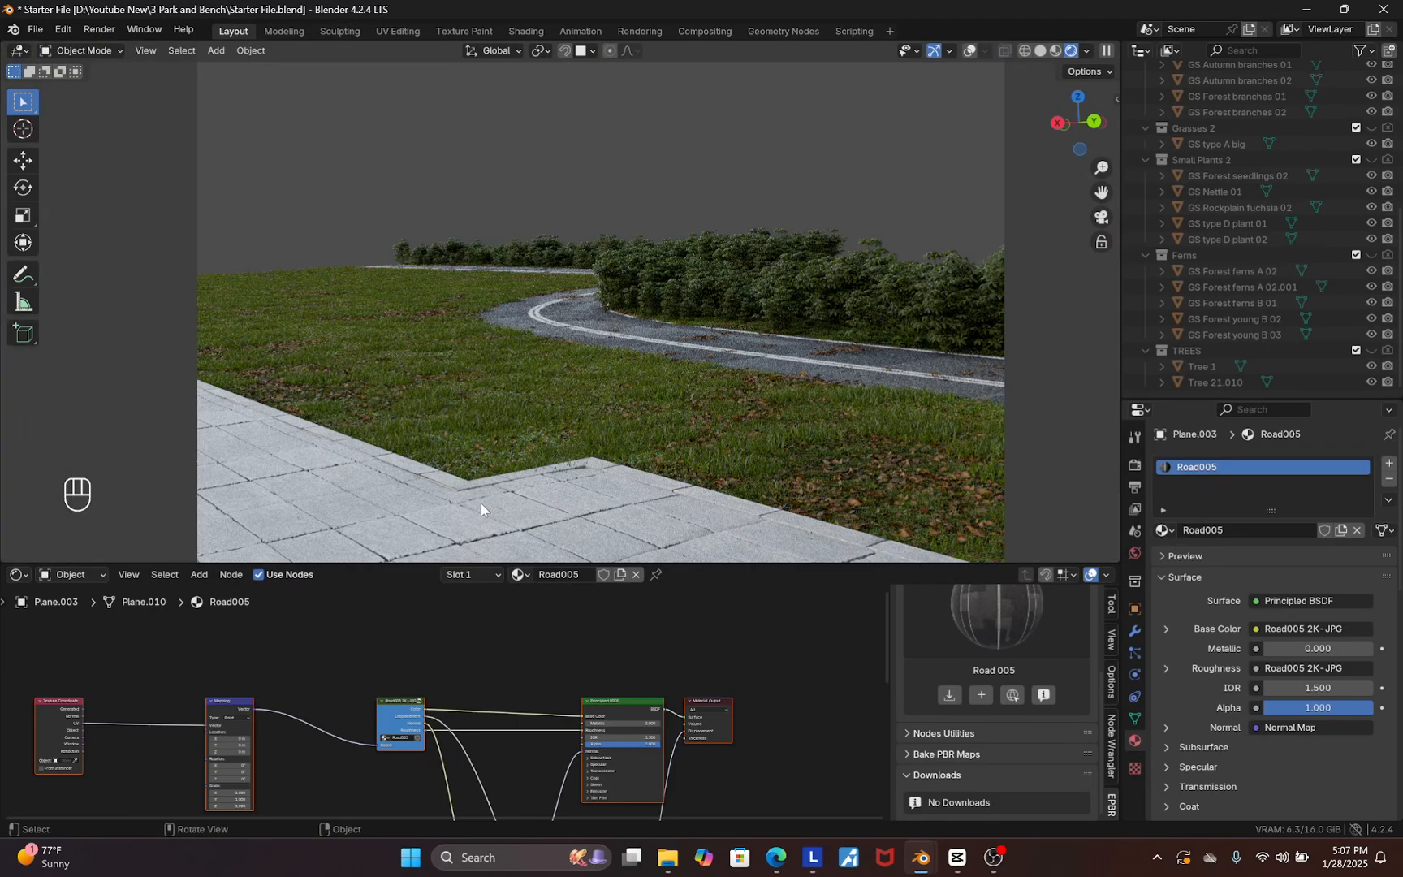
scroll(482, 505, up, 3)
click(482, 504)
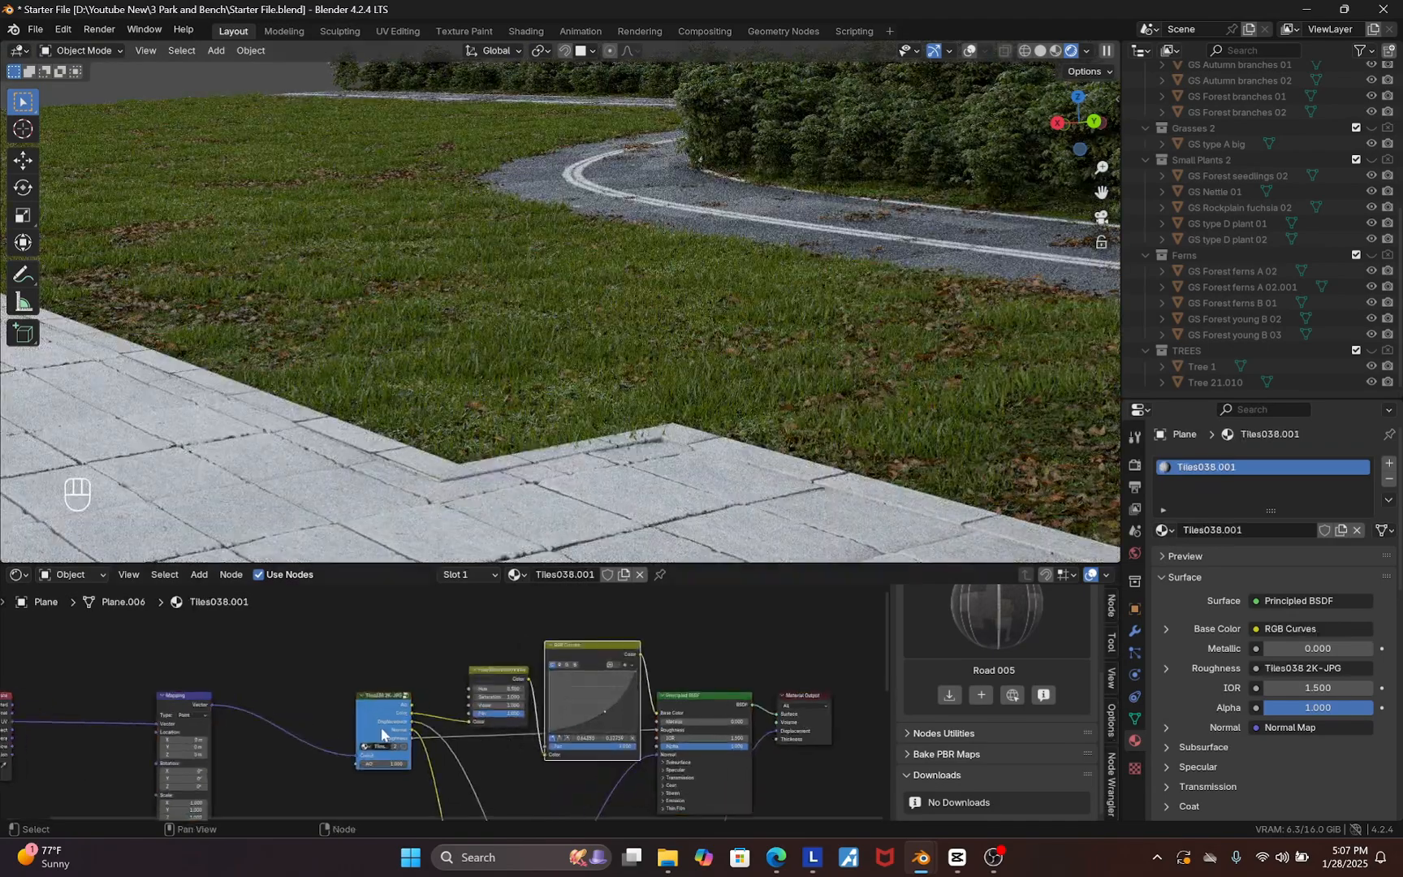
key(g)
click(239, 712)
Add a Mix color node to the main tile plane's material node tree
scroll(278, 708, up, 8)
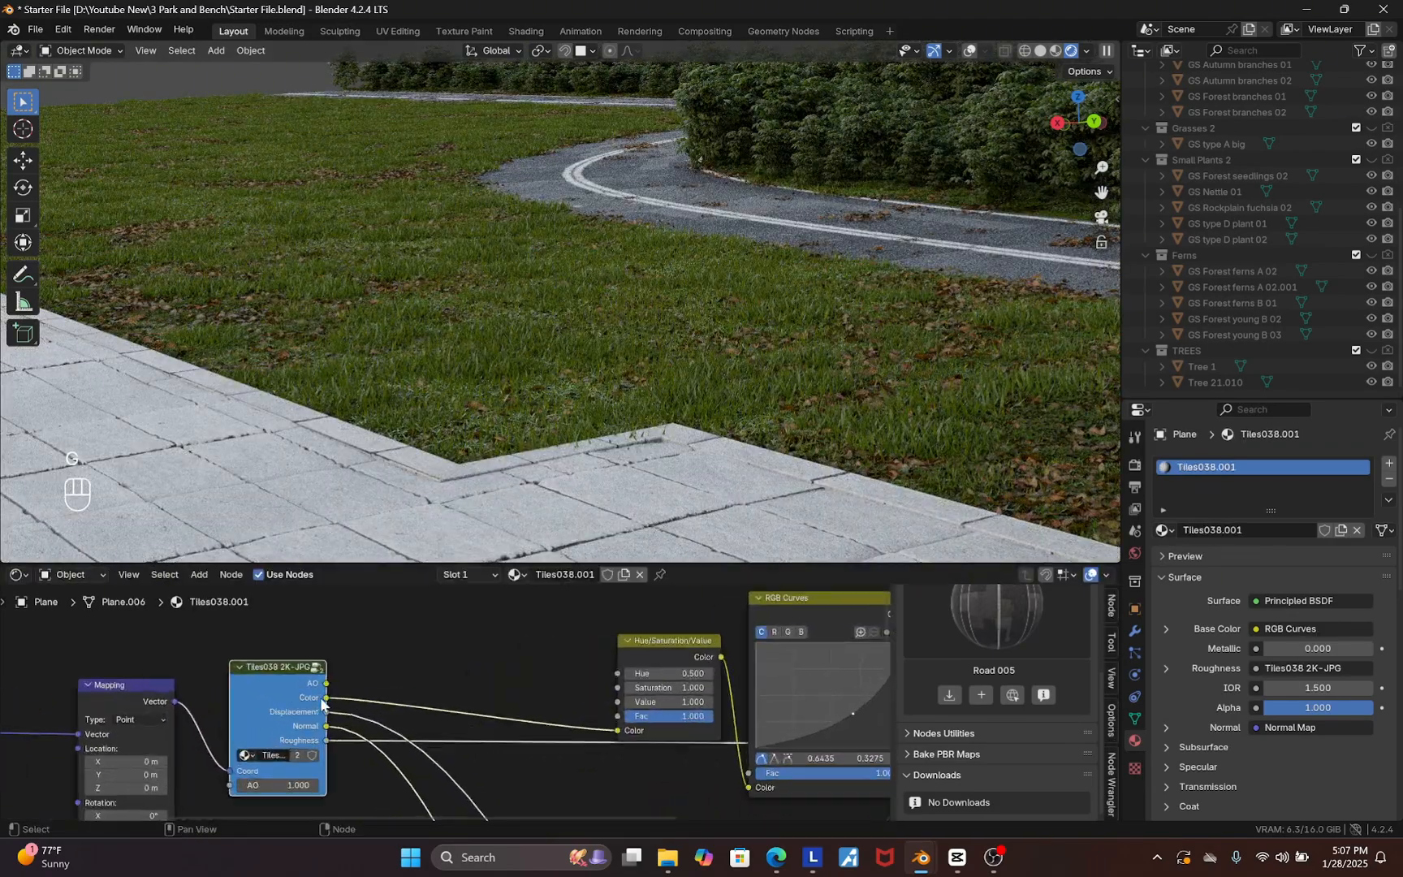
scroll(323, 689, up, 3)
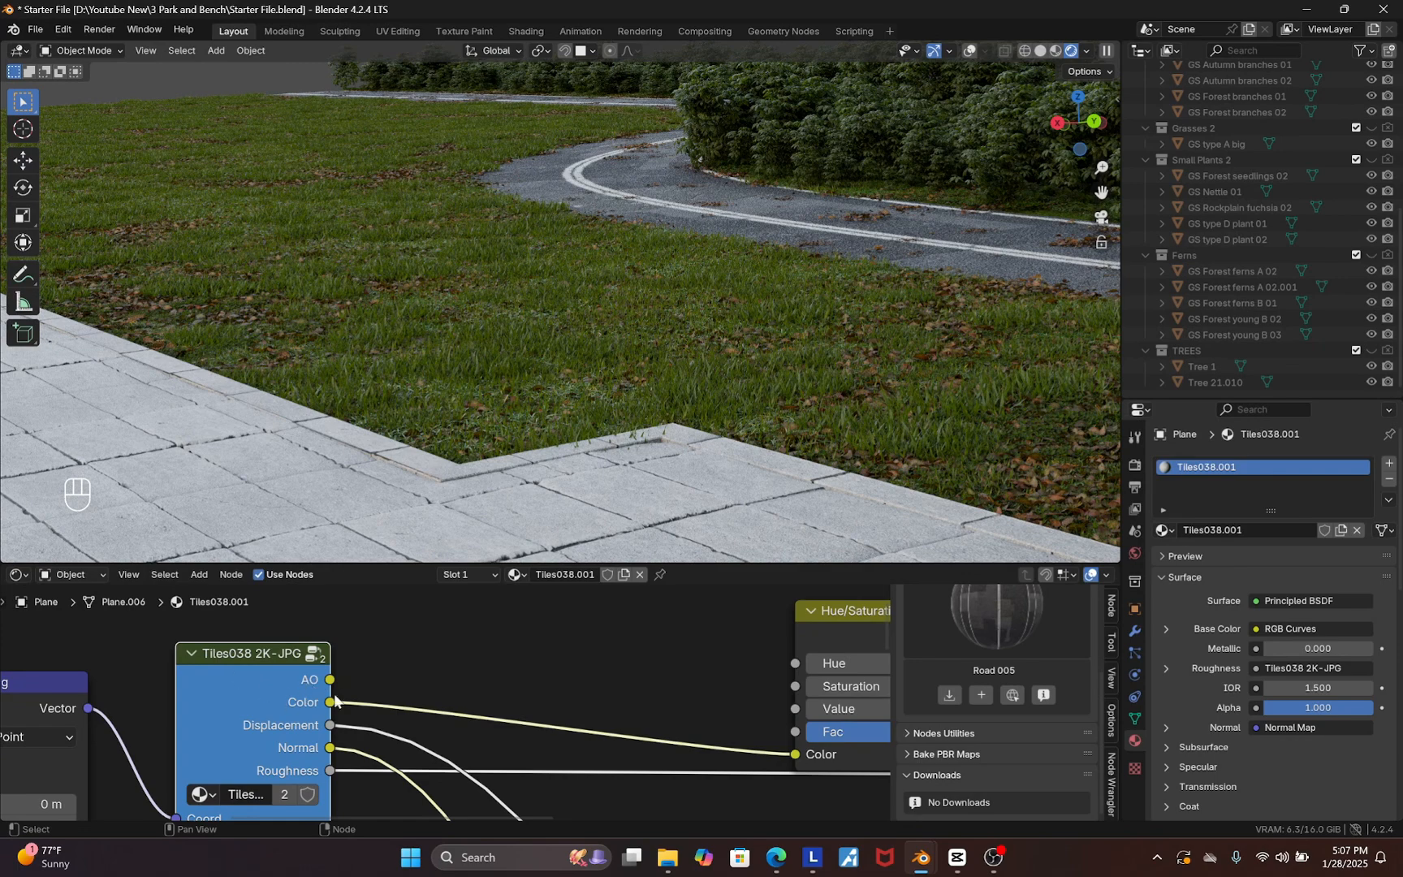
scroll(338, 704, down, 4)
scroll(427, 725, down, 2)
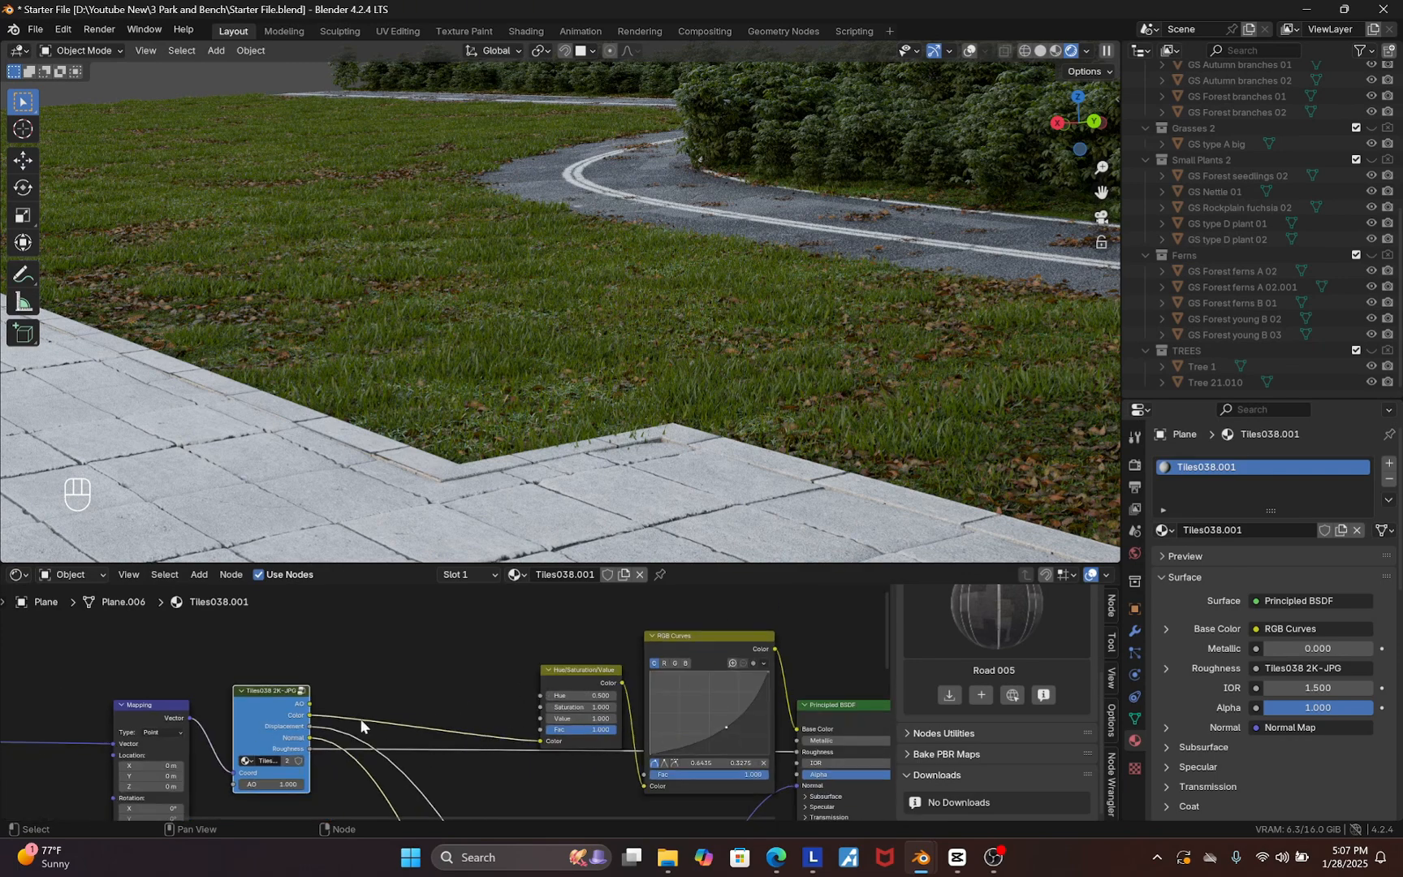
scroll(532, 742, down, 2)
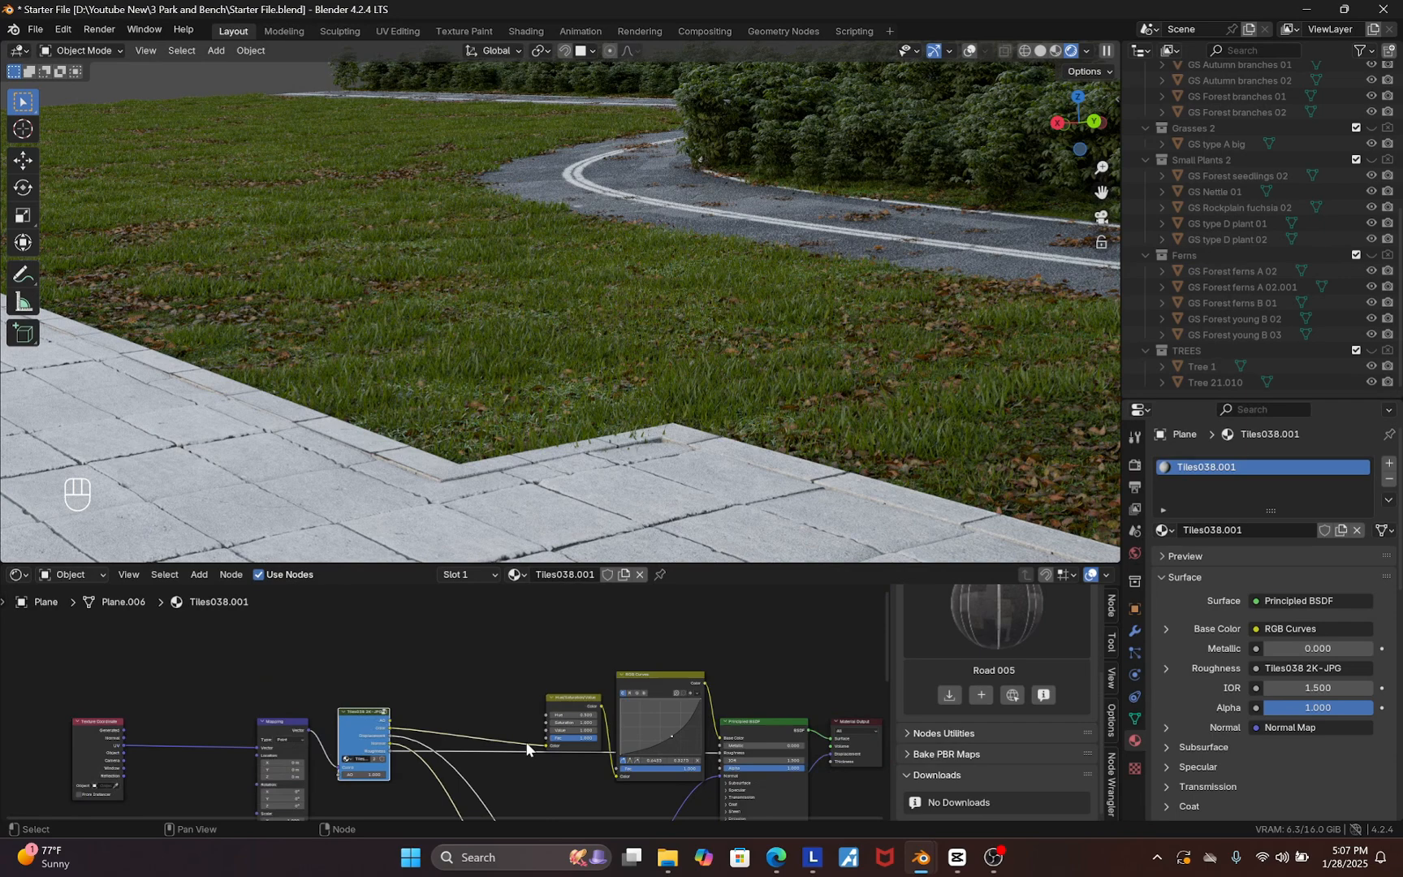
scroll(471, 640, up, 2)
key(shift+a)
text(mi)
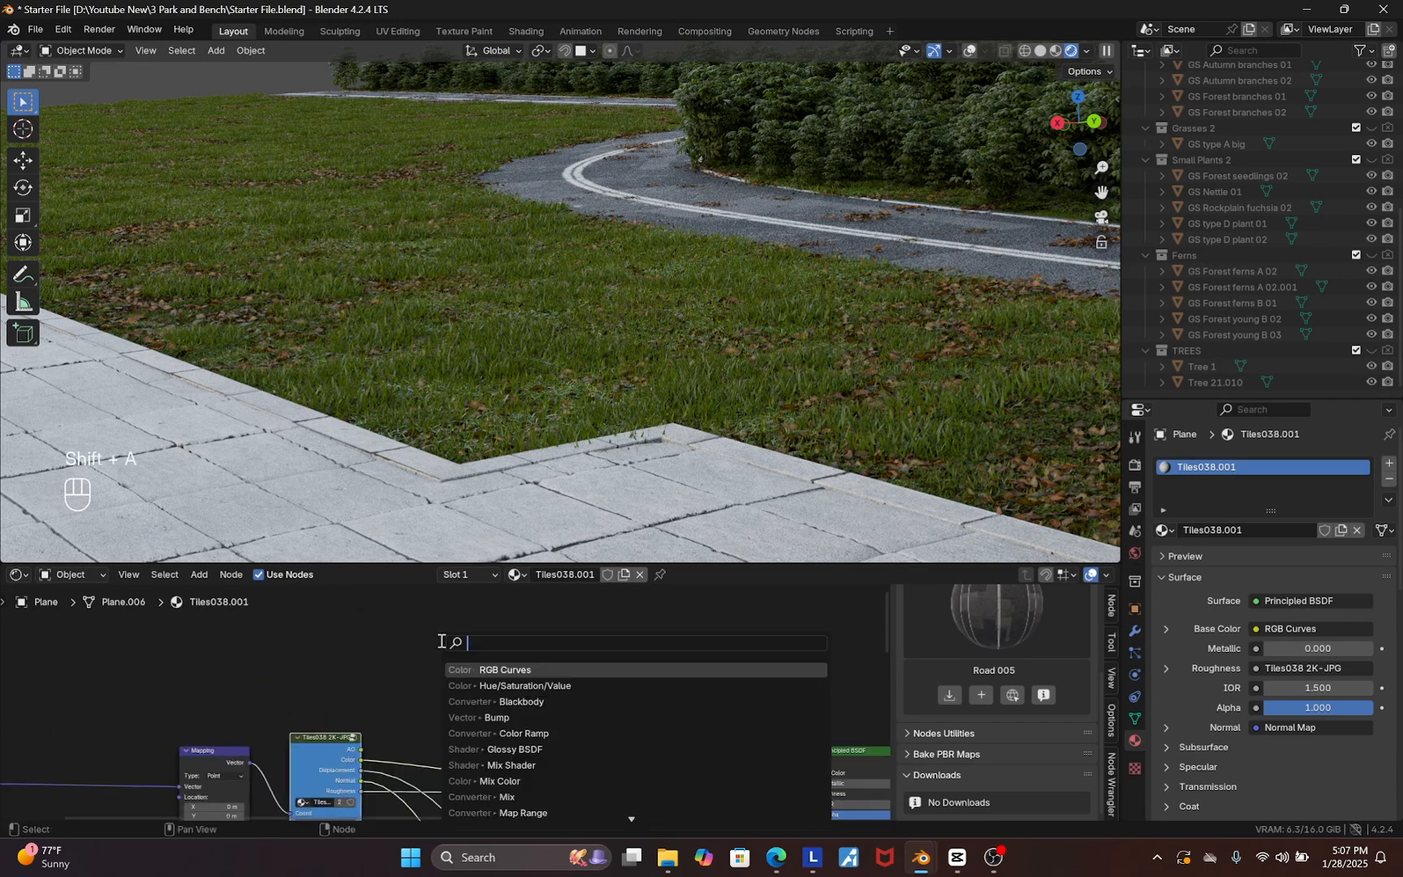
click(520, 670)
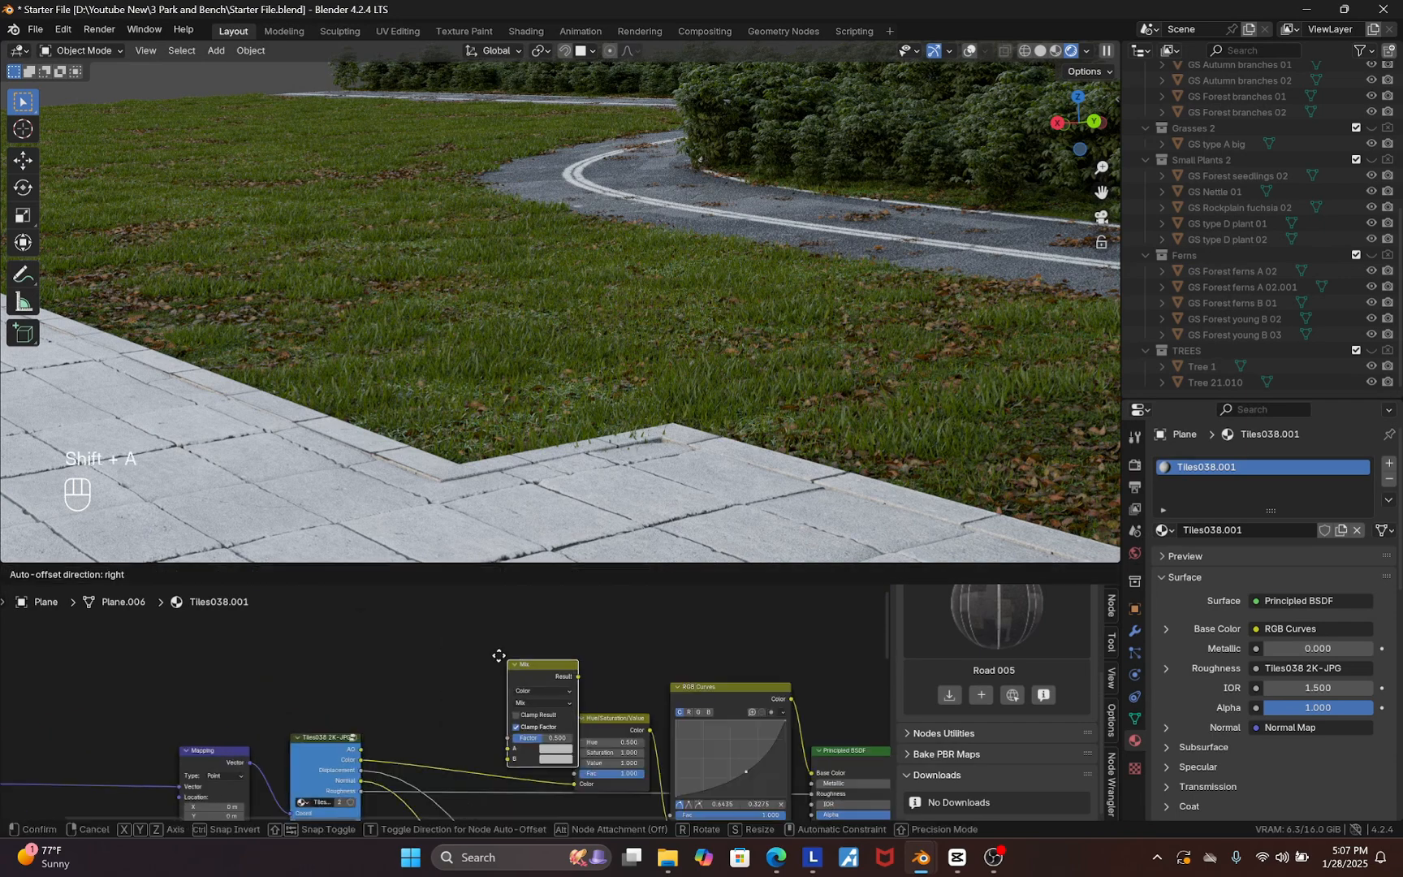
click(511, 626)
Move the Mix node between the RGB Curves node and the Principled BSDF's Base Color input
scroll(406, 734, up, 2)
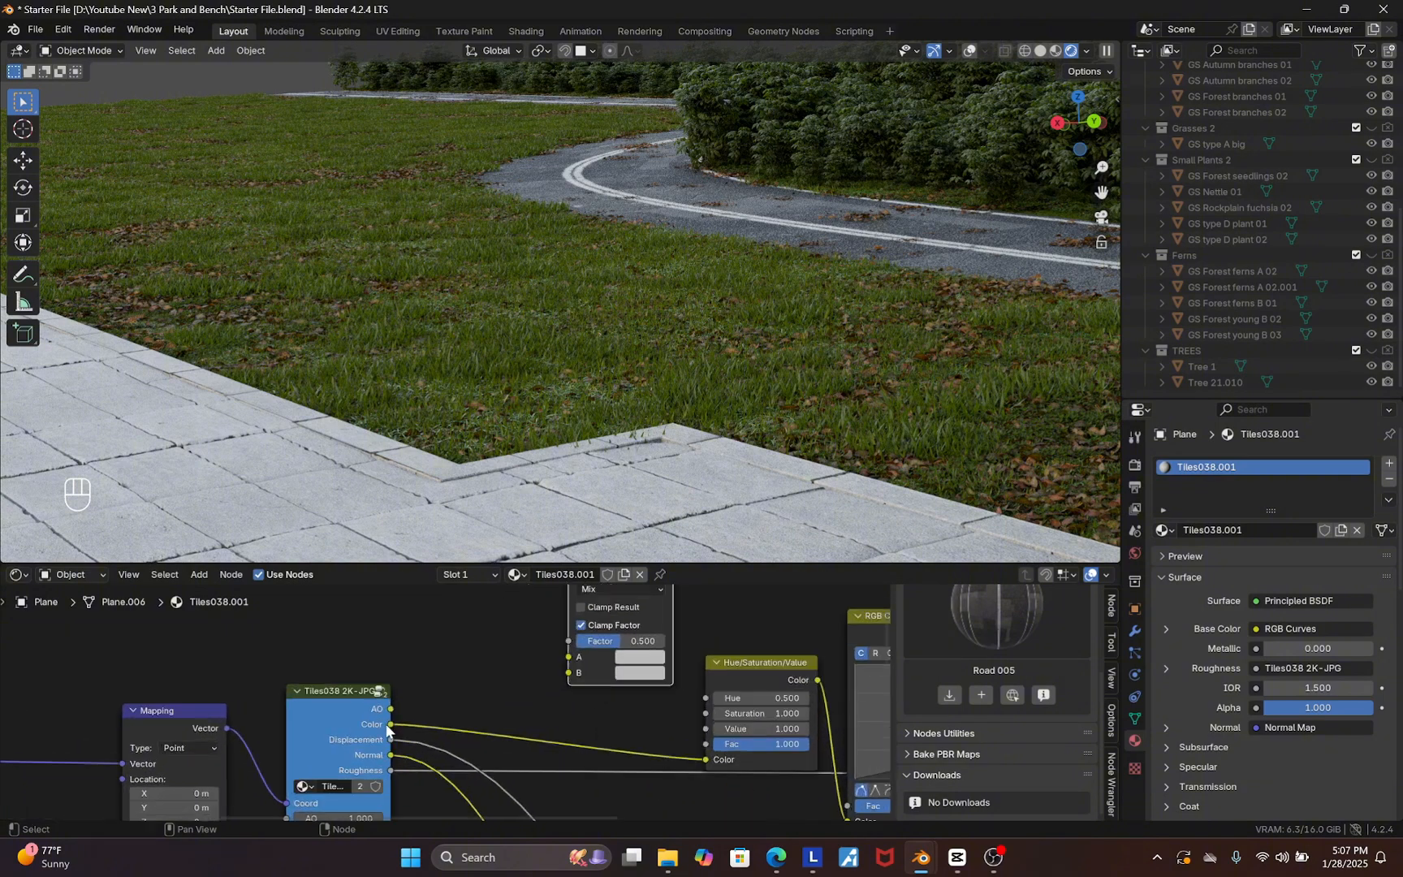
scroll(380, 728, down, 3)
drag(673, 656, 583, 723)
scroll(625, 697, down, 3)
key(g)
click(489, 631)
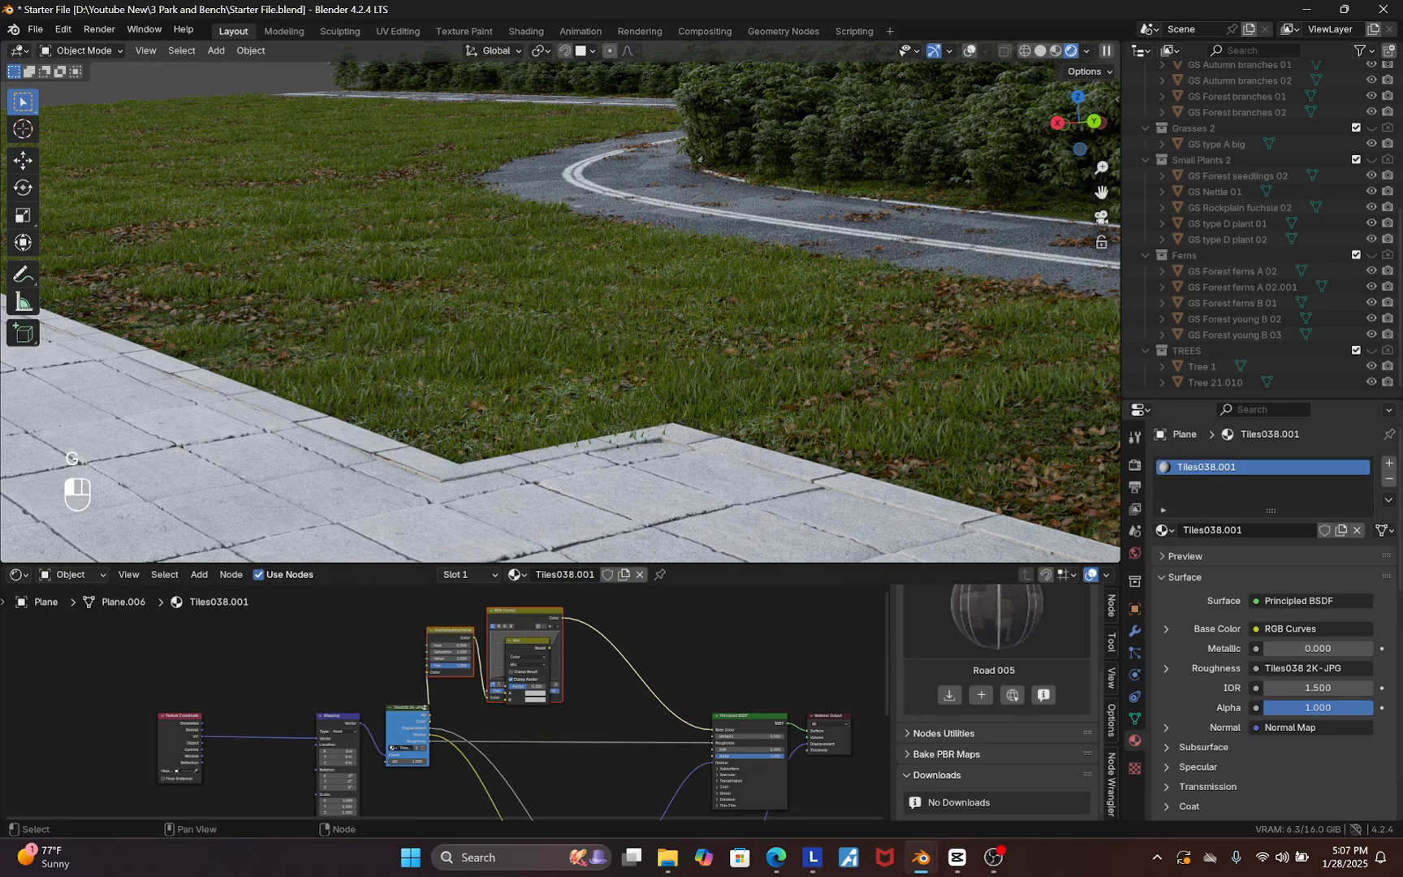
scroll(532, 649, up, 1)
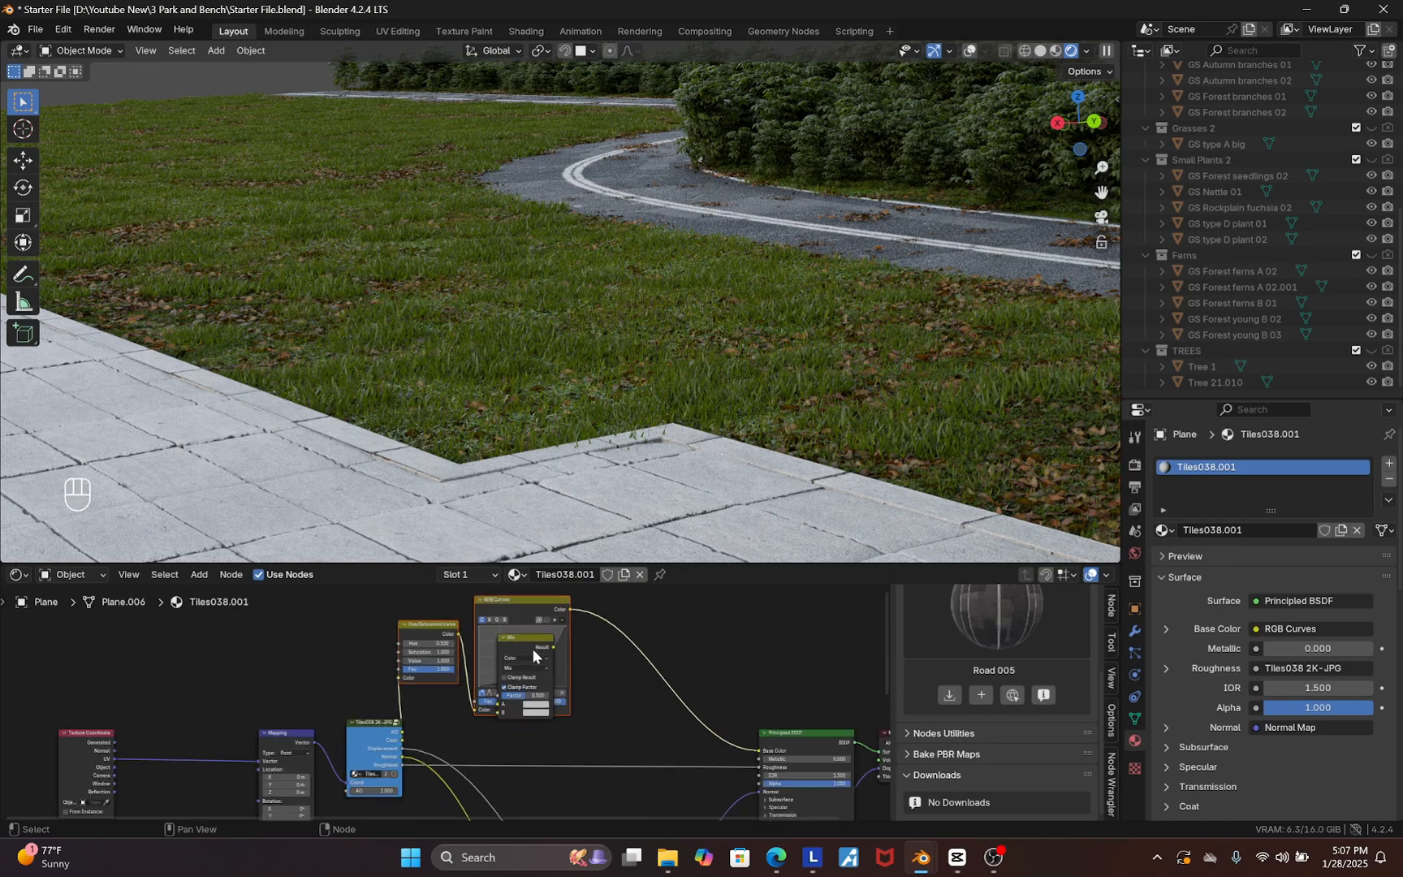
key(g)
key(Escape)
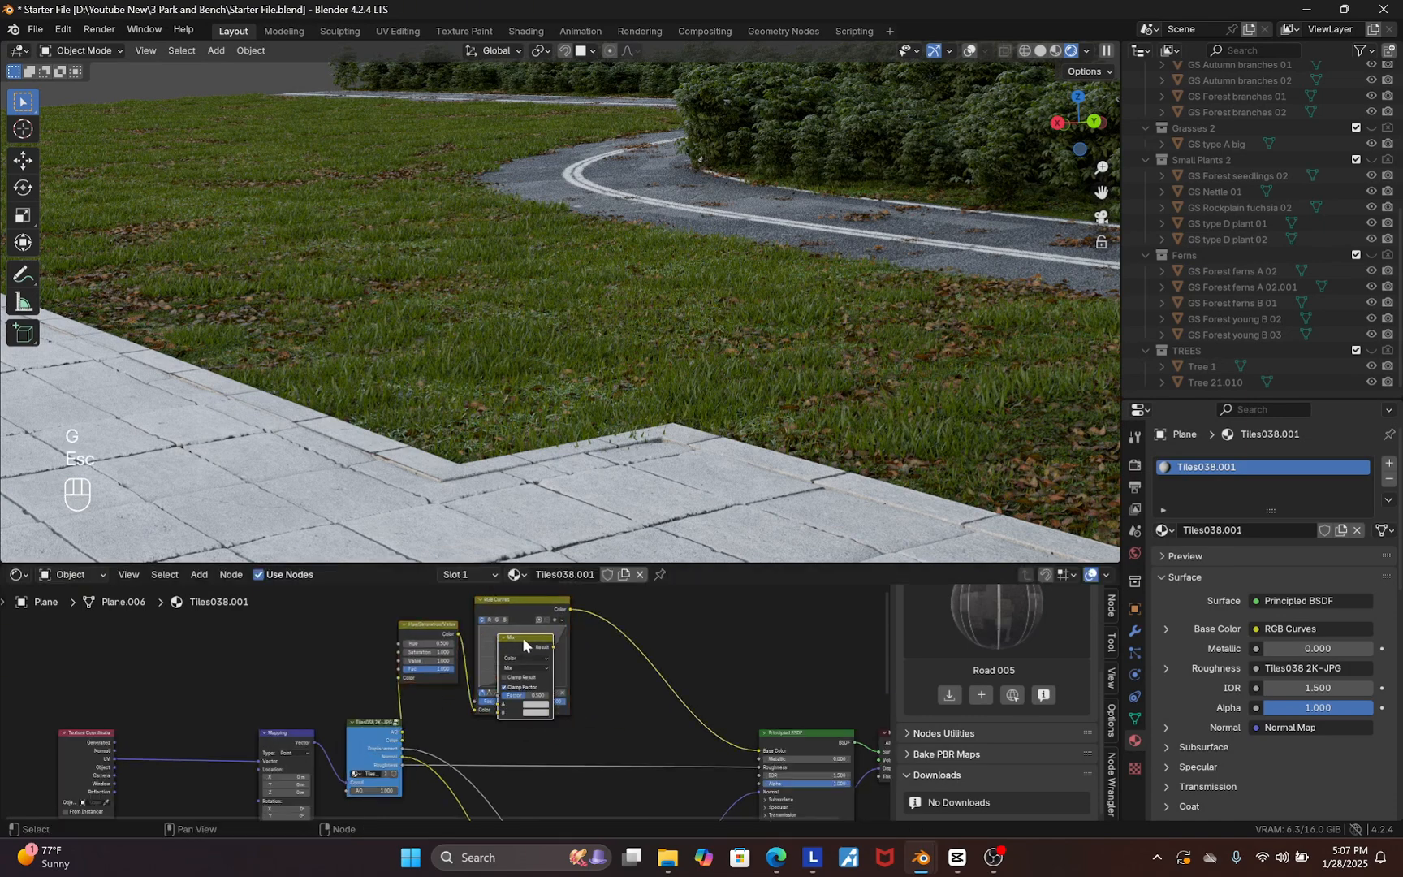
key(g)
click(667, 659)
scroll(459, 741, up, 2)
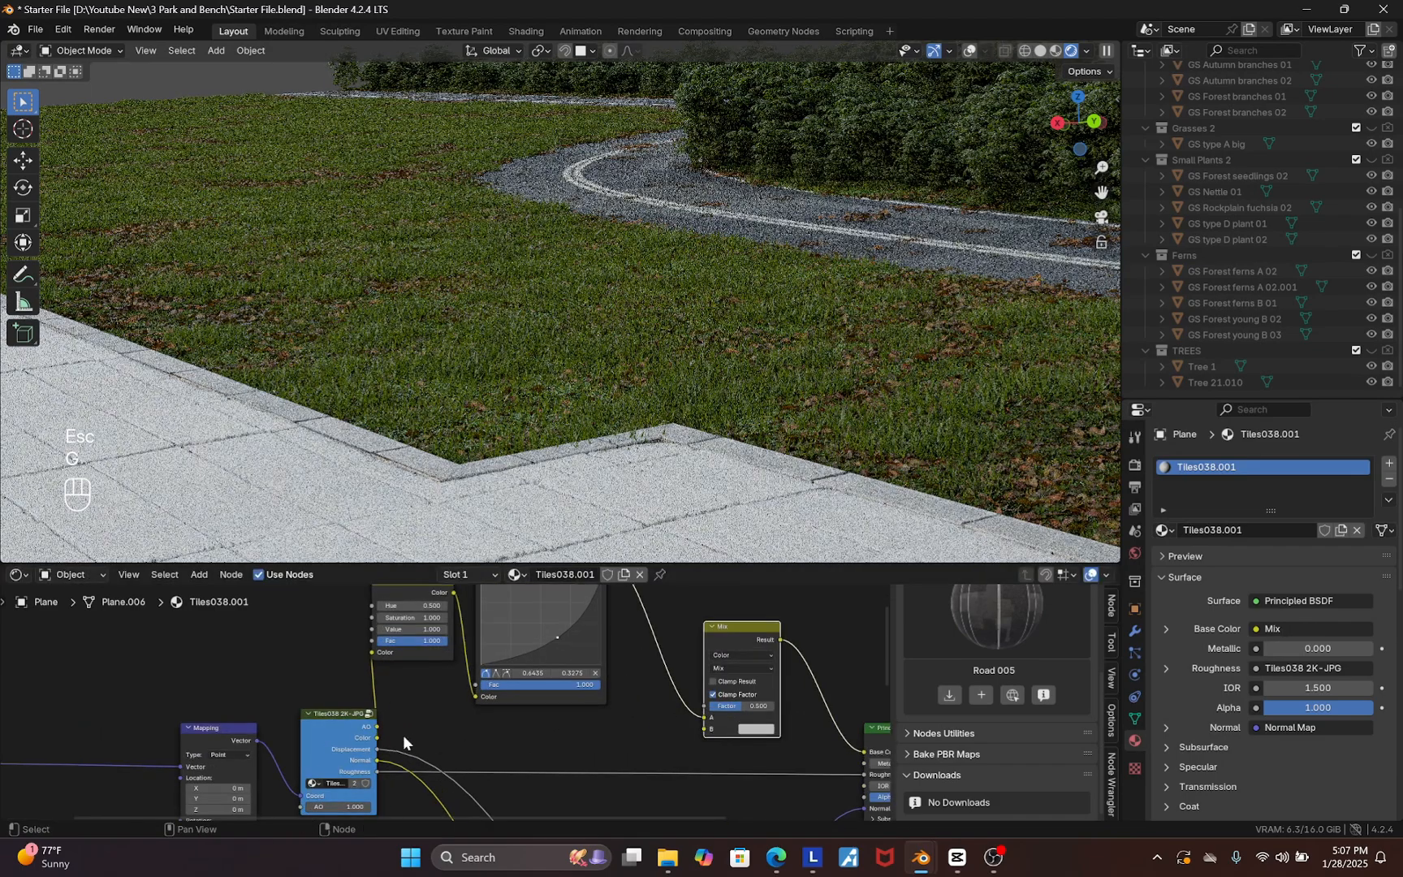
Connect the tile texture's AO output to the Mix node's B input, set blending to Multiply and Factor to 1
drag(339, 716, 697, 730)
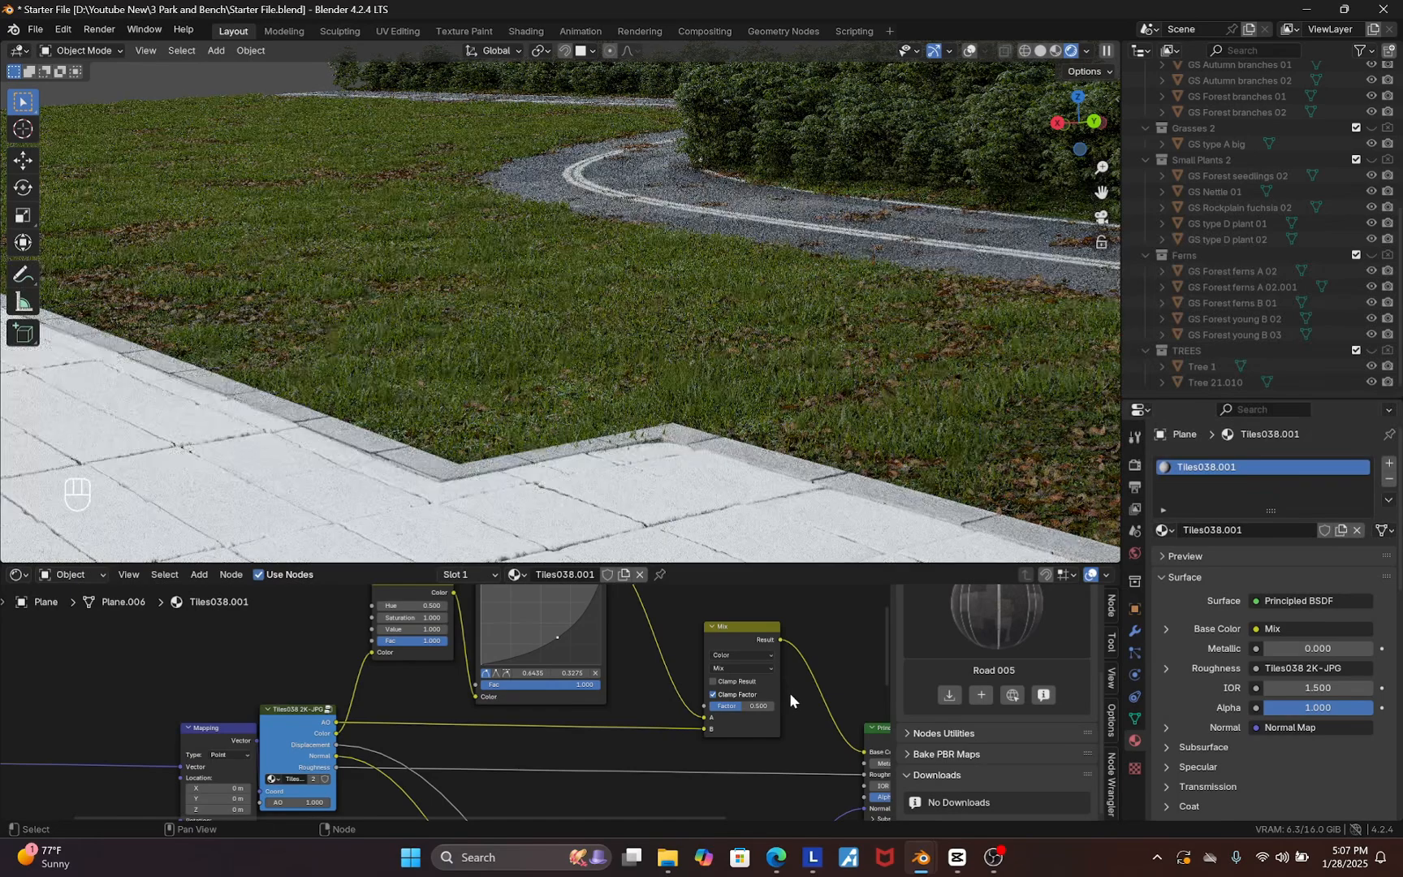
scroll(789, 694, up, 2)
click(701, 657)
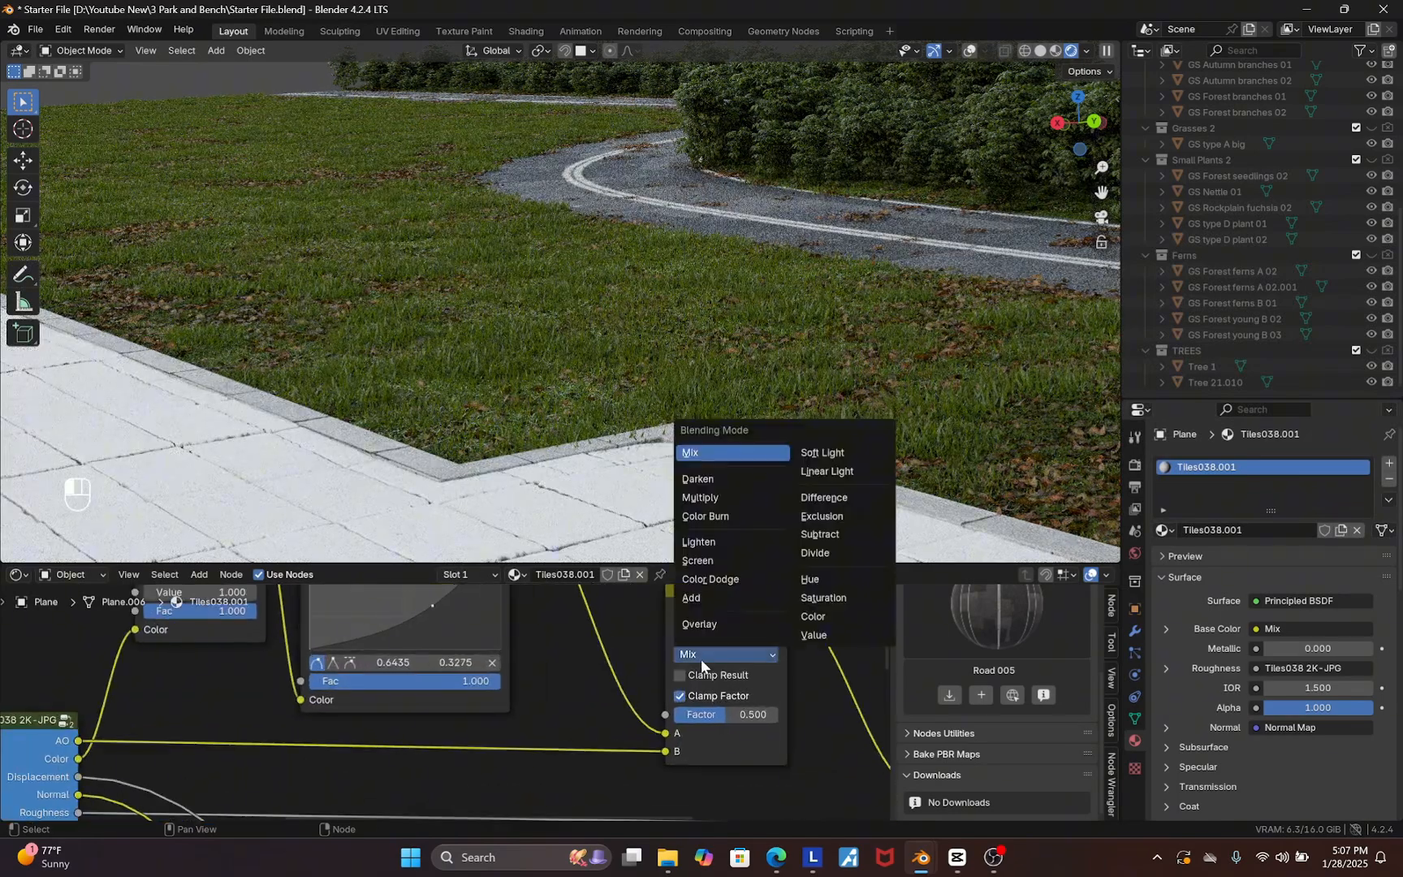
click(710, 499)
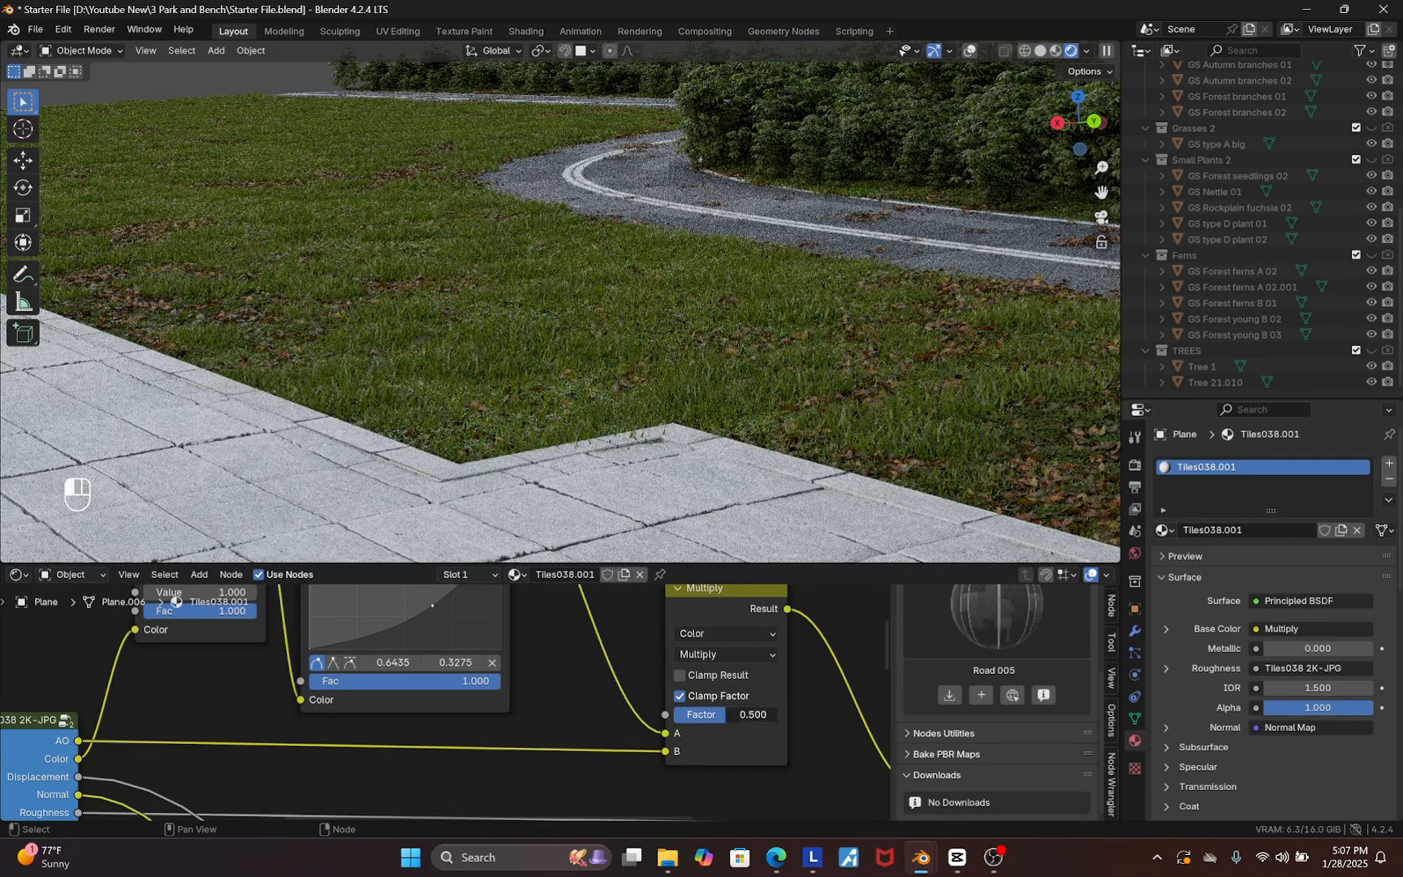
drag(771, 714, 792, 714)
scroll(629, 357, down, 3)
scroll(477, 479, up, 6)
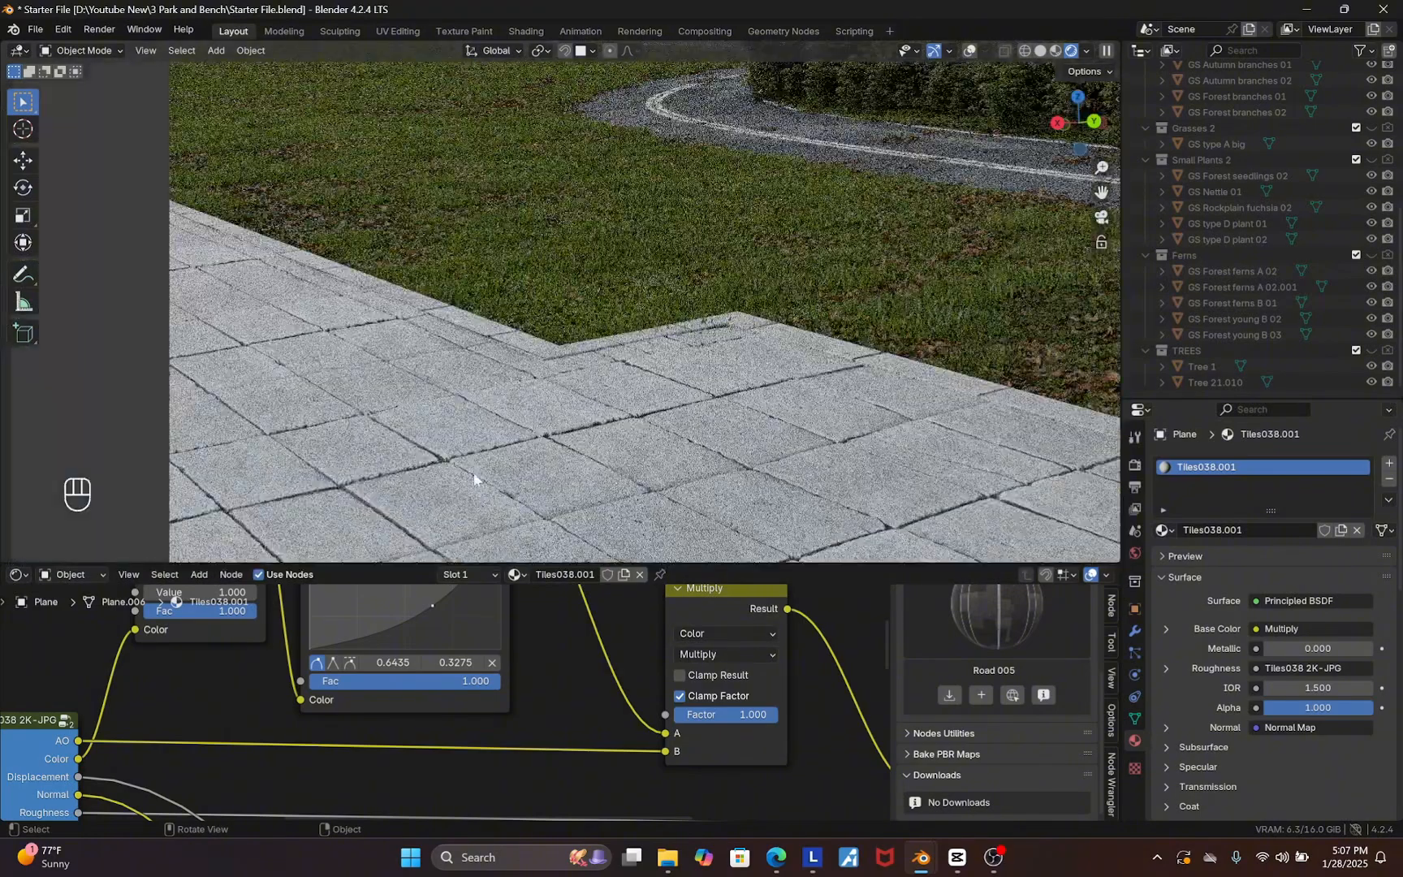
mouse_move(763, 714)
mouse_down()
mouse_move(690, 718)
mouse_move(779, 714)
mouse_up()
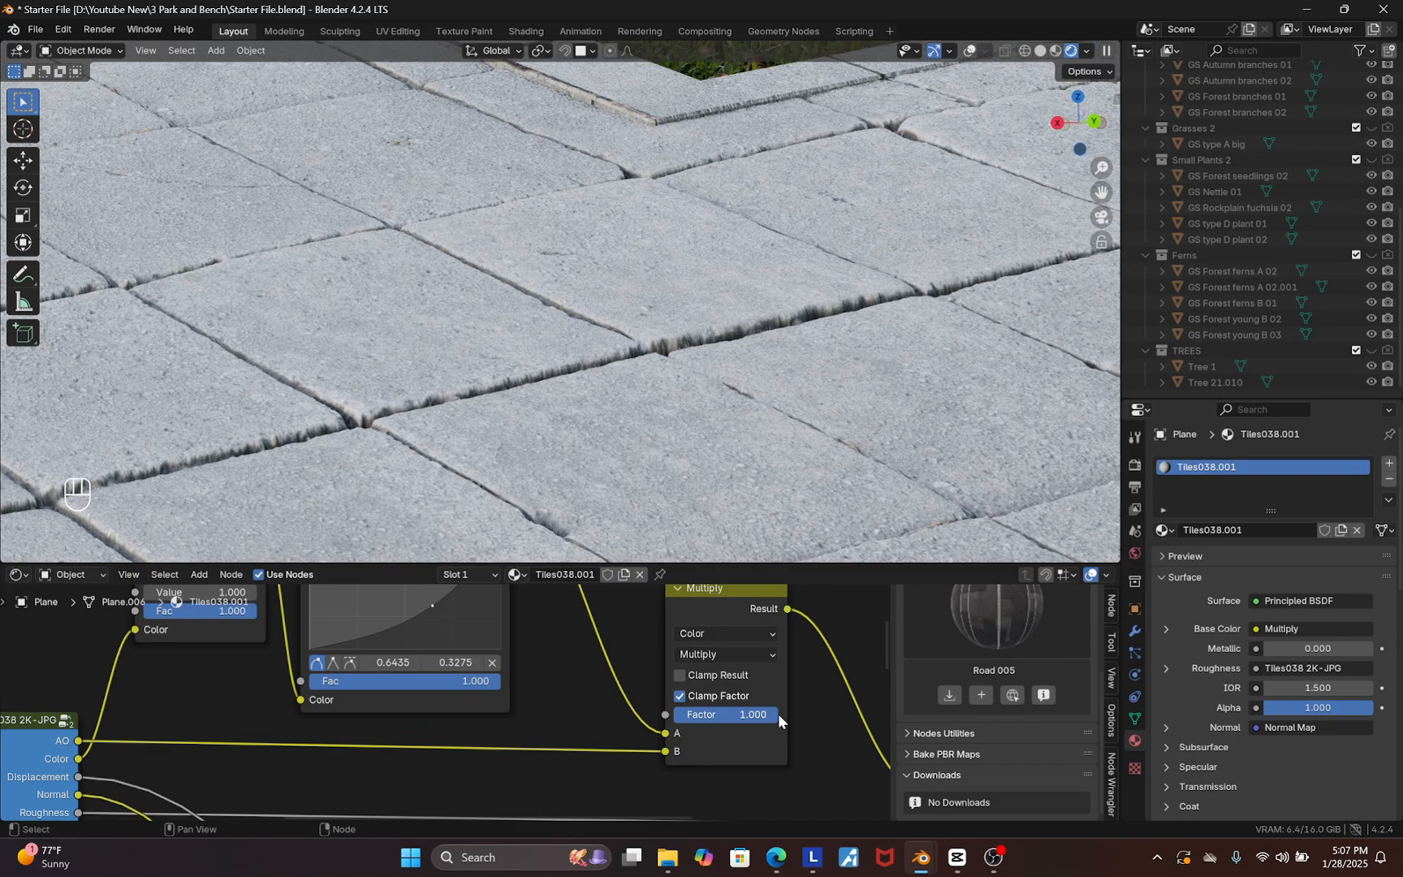
Drag the RGB Curves point further down and right to darken the tiles more
scroll(683, 392, down, 3)
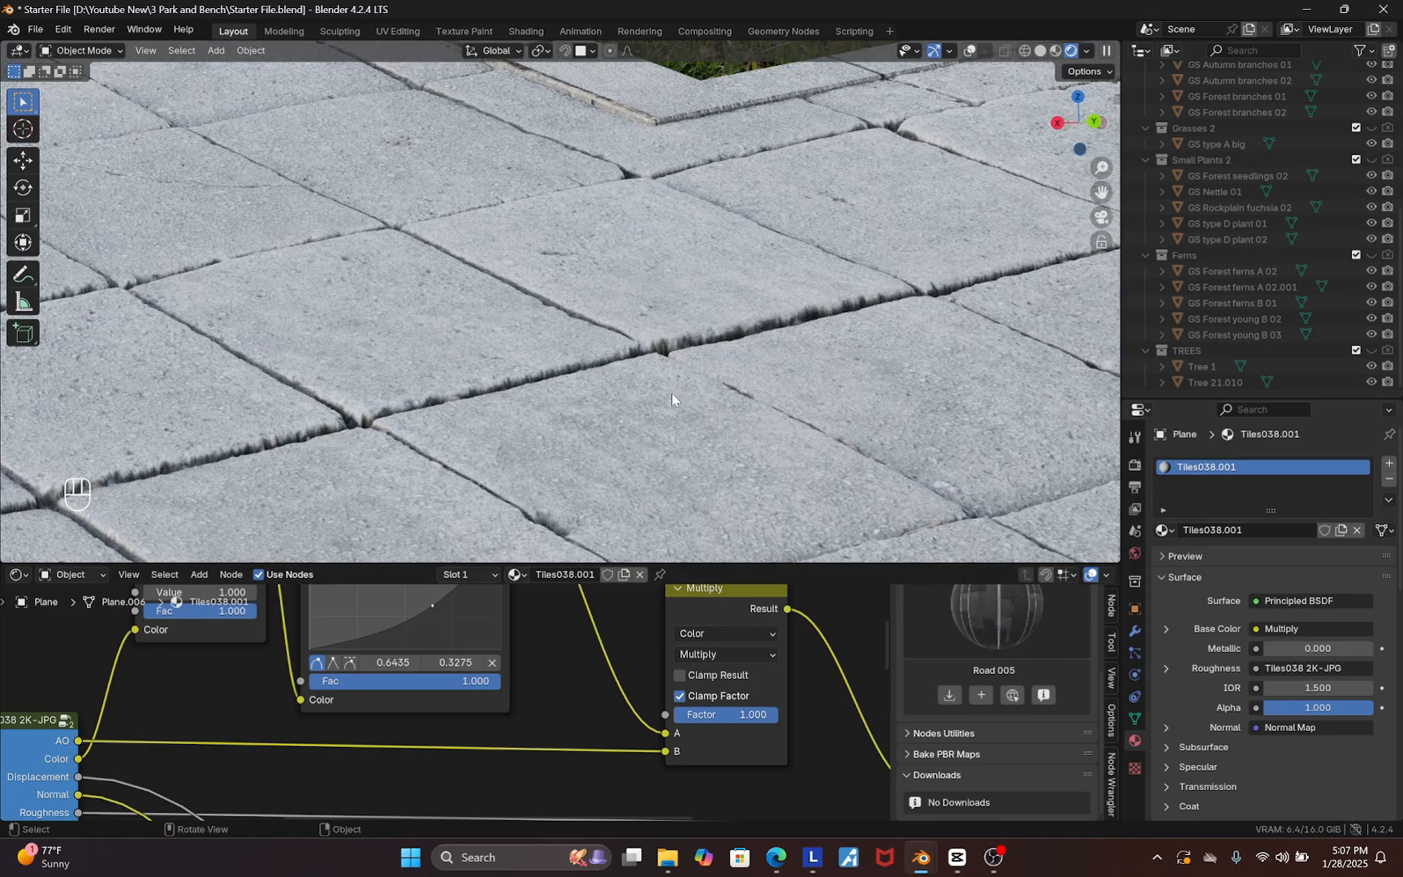
scroll(626, 400, down, 1)
scroll(664, 705, down, 7)
scroll(544, 666, up, 4)
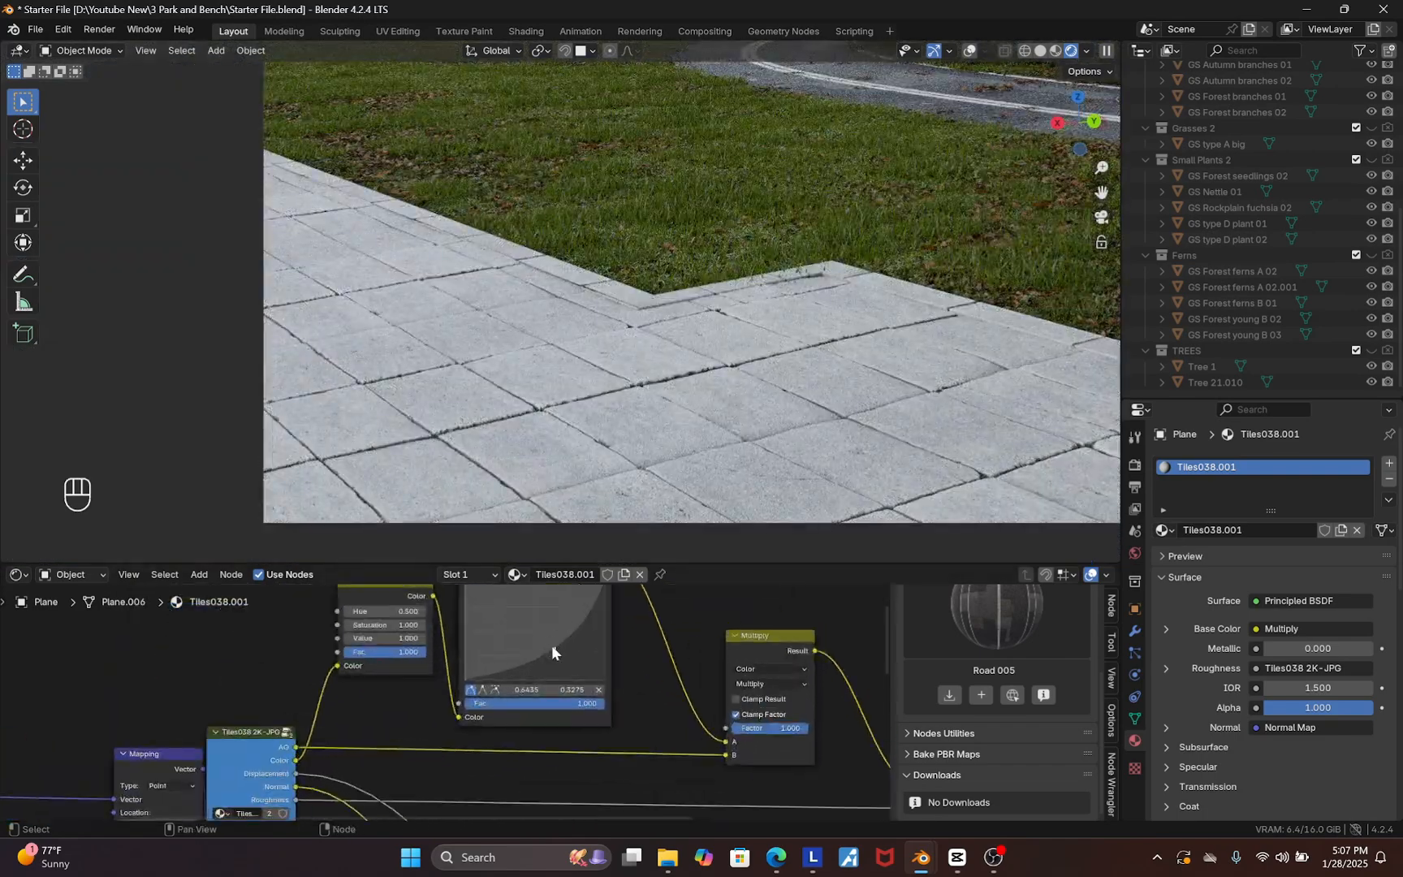
drag(554, 647, 572, 654)
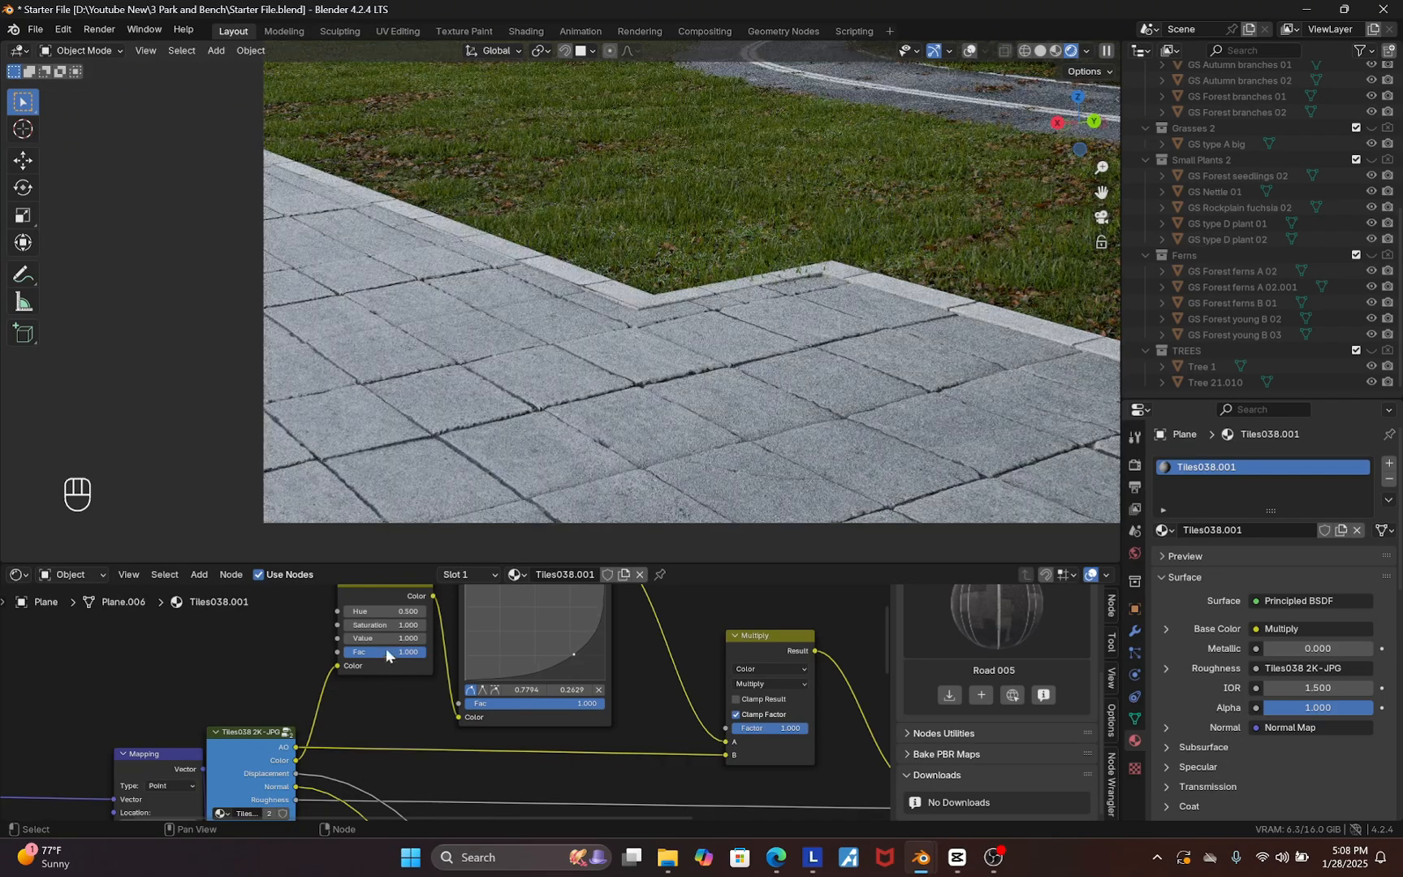
Set the Hue/Saturation/Value node's Saturation to 0.3
scroll(385, 641, up, 2)
double_click(403, 619)
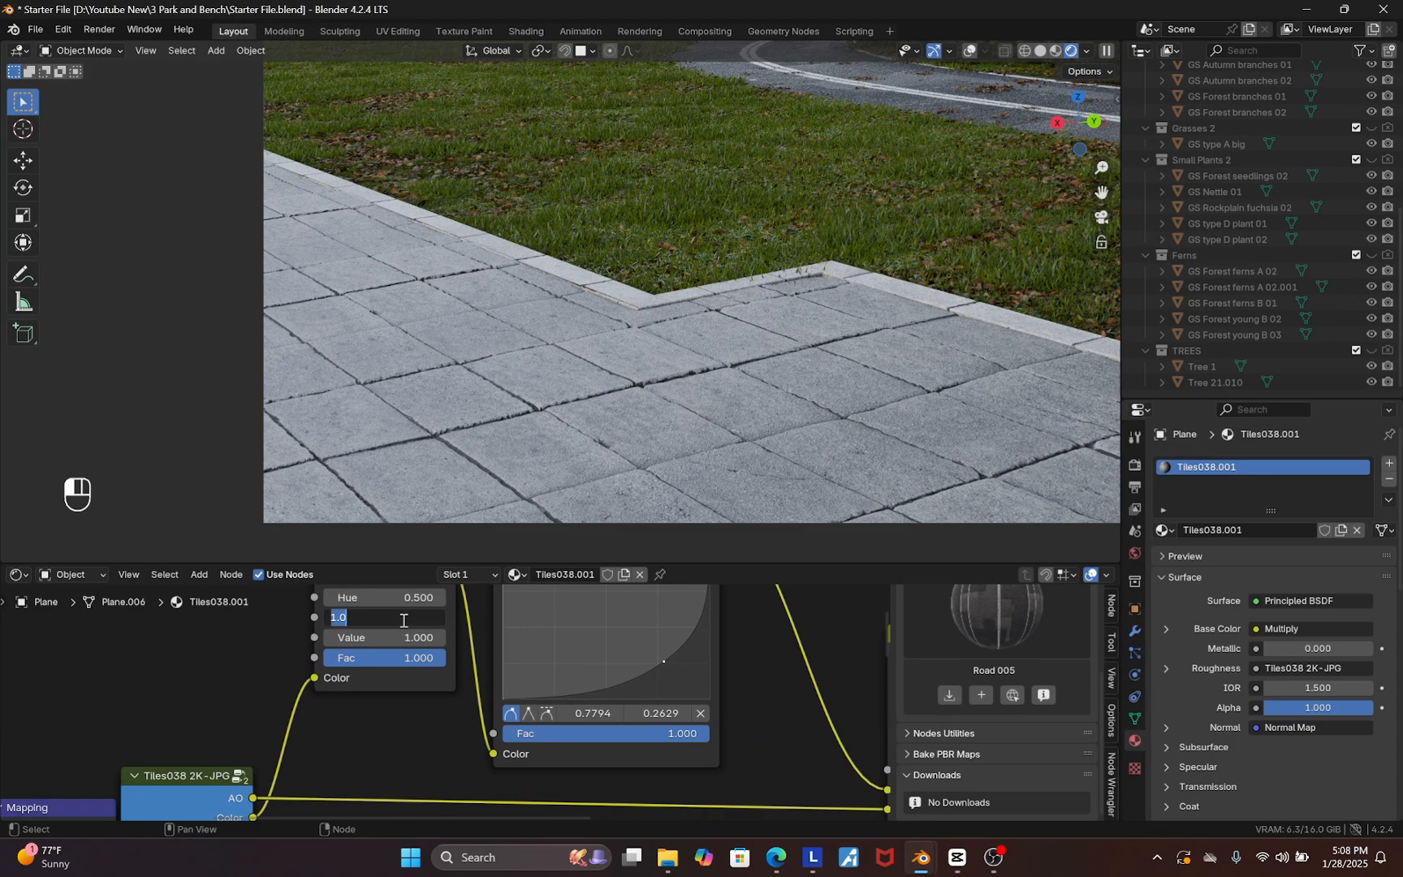
text(.3)
key(Return)
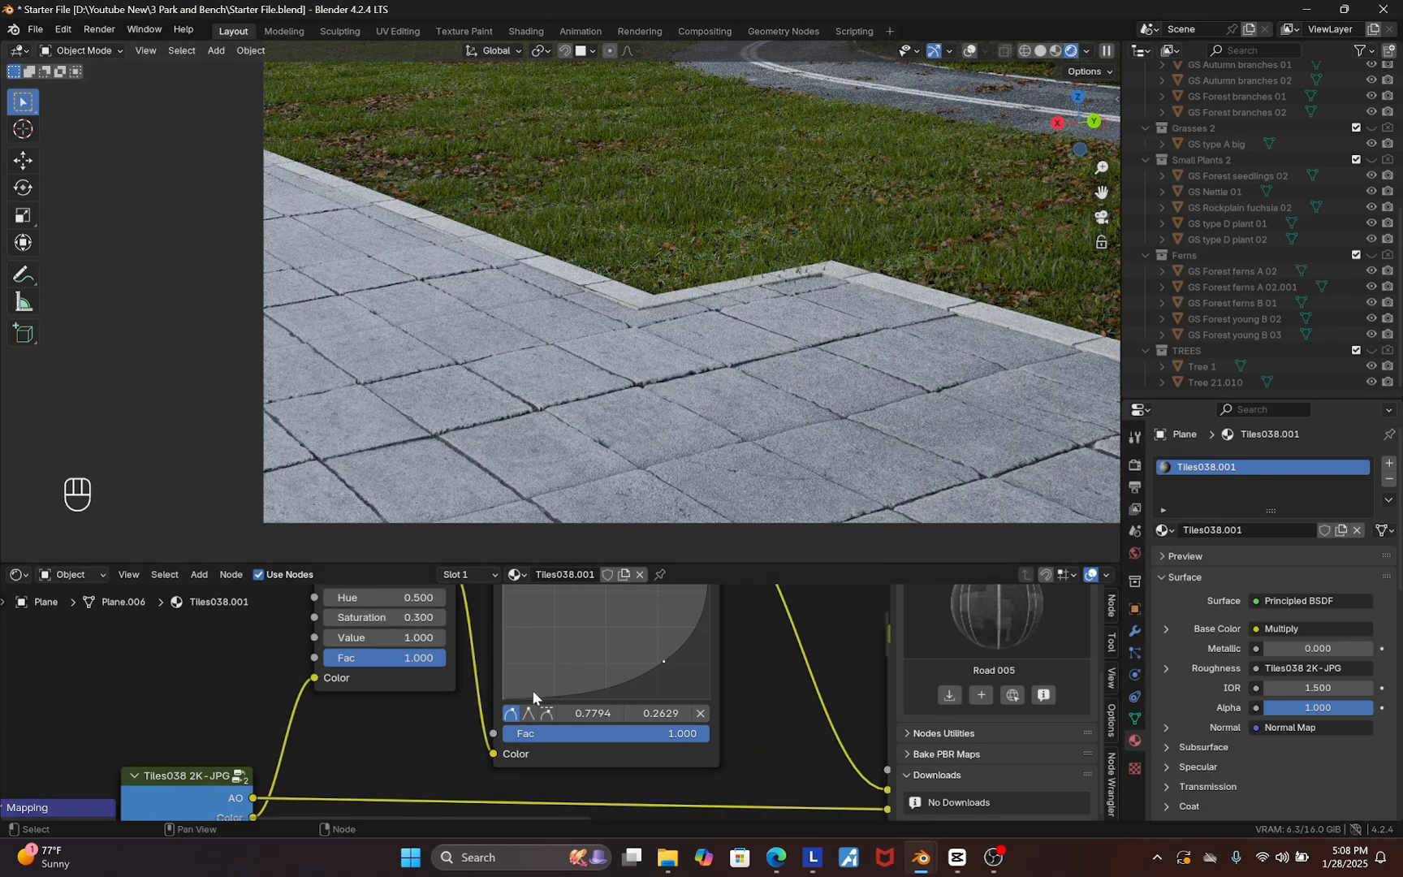
scroll(545, 698, down, 2)
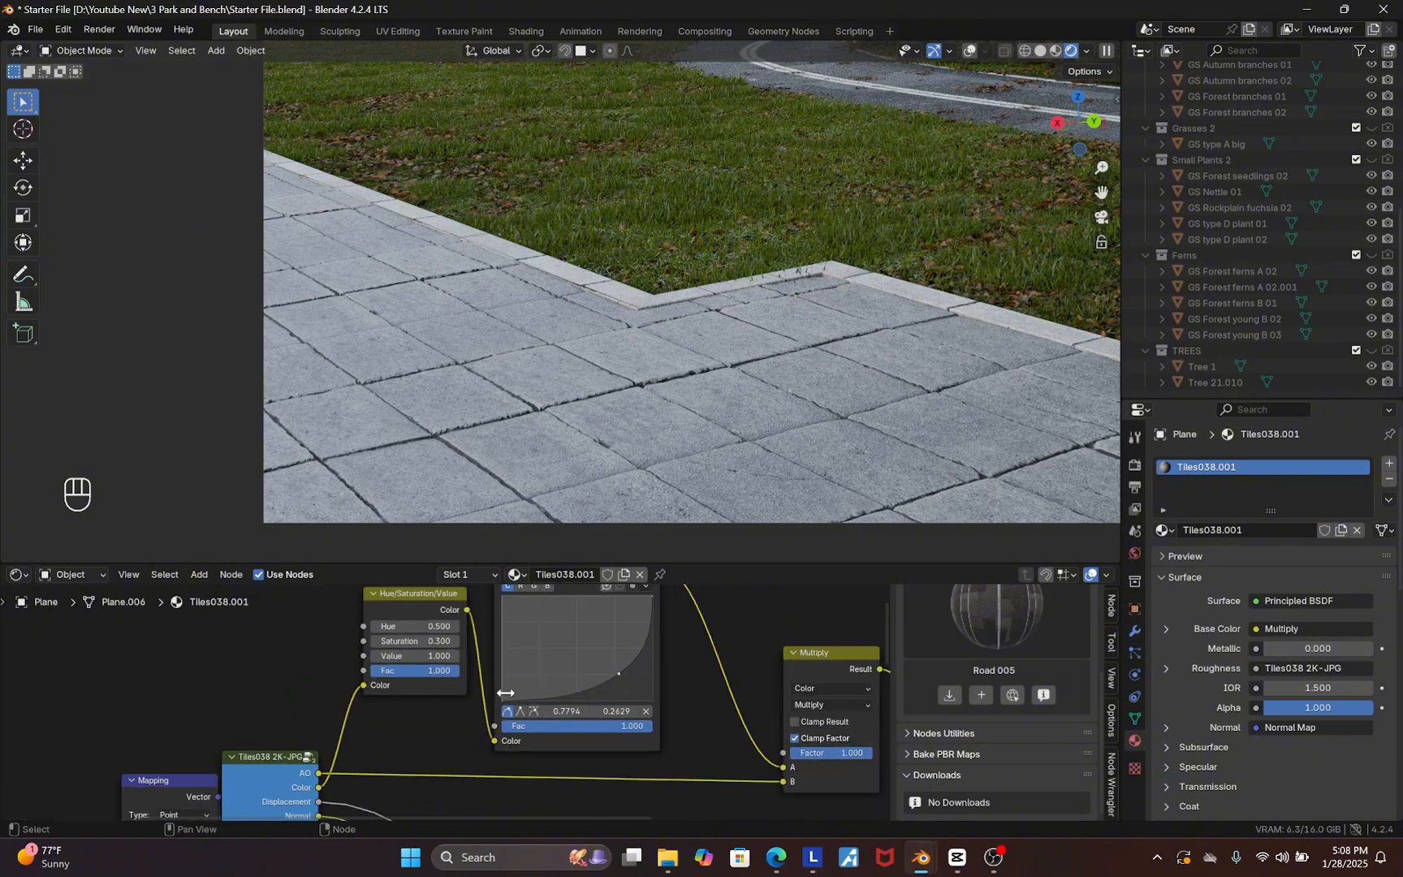
Undo the last change in the scene
drag(1161, 532, 647, 234)
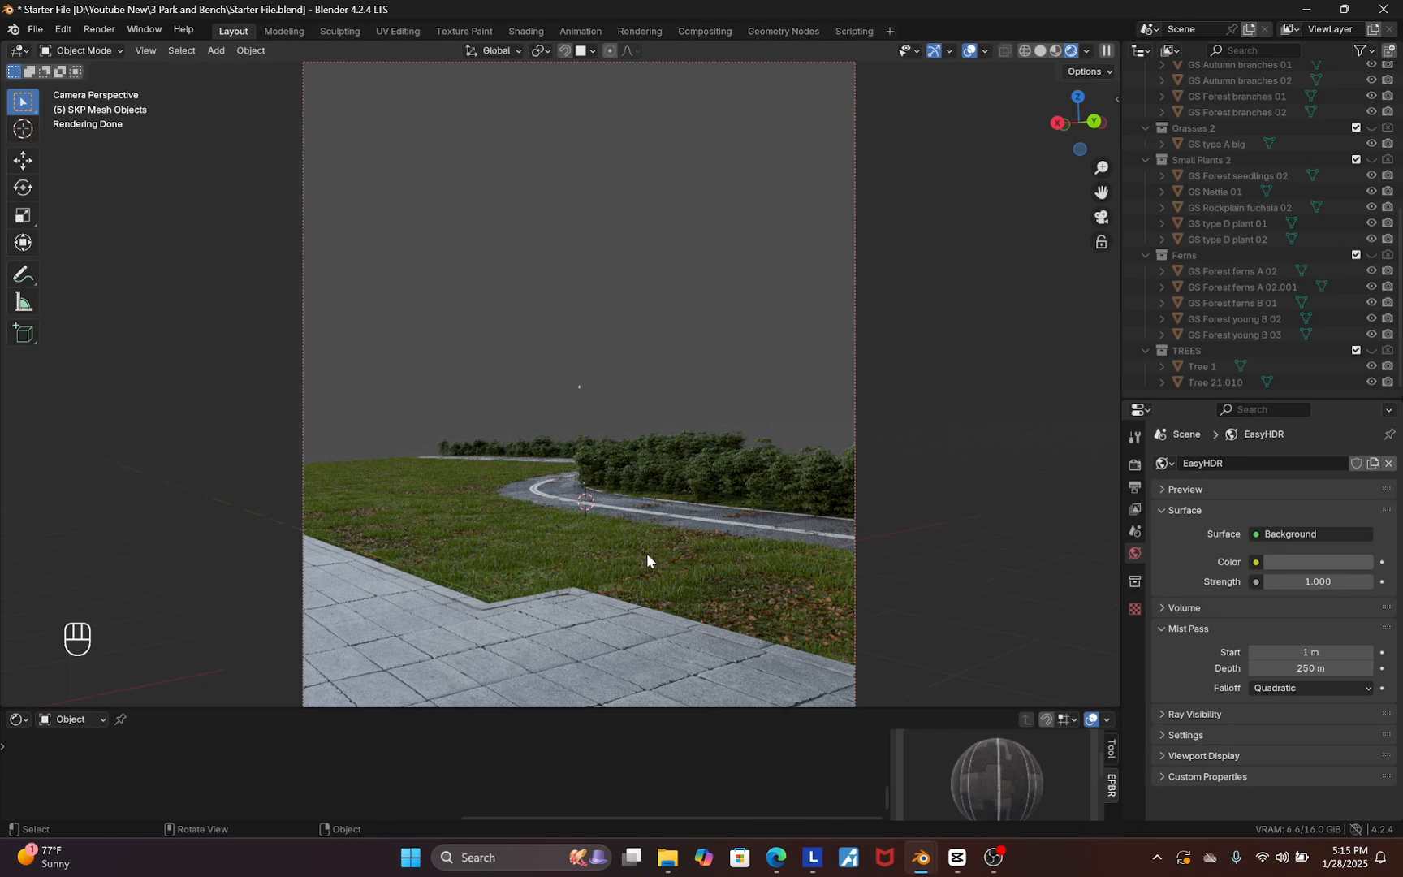
key(ctrl+z)
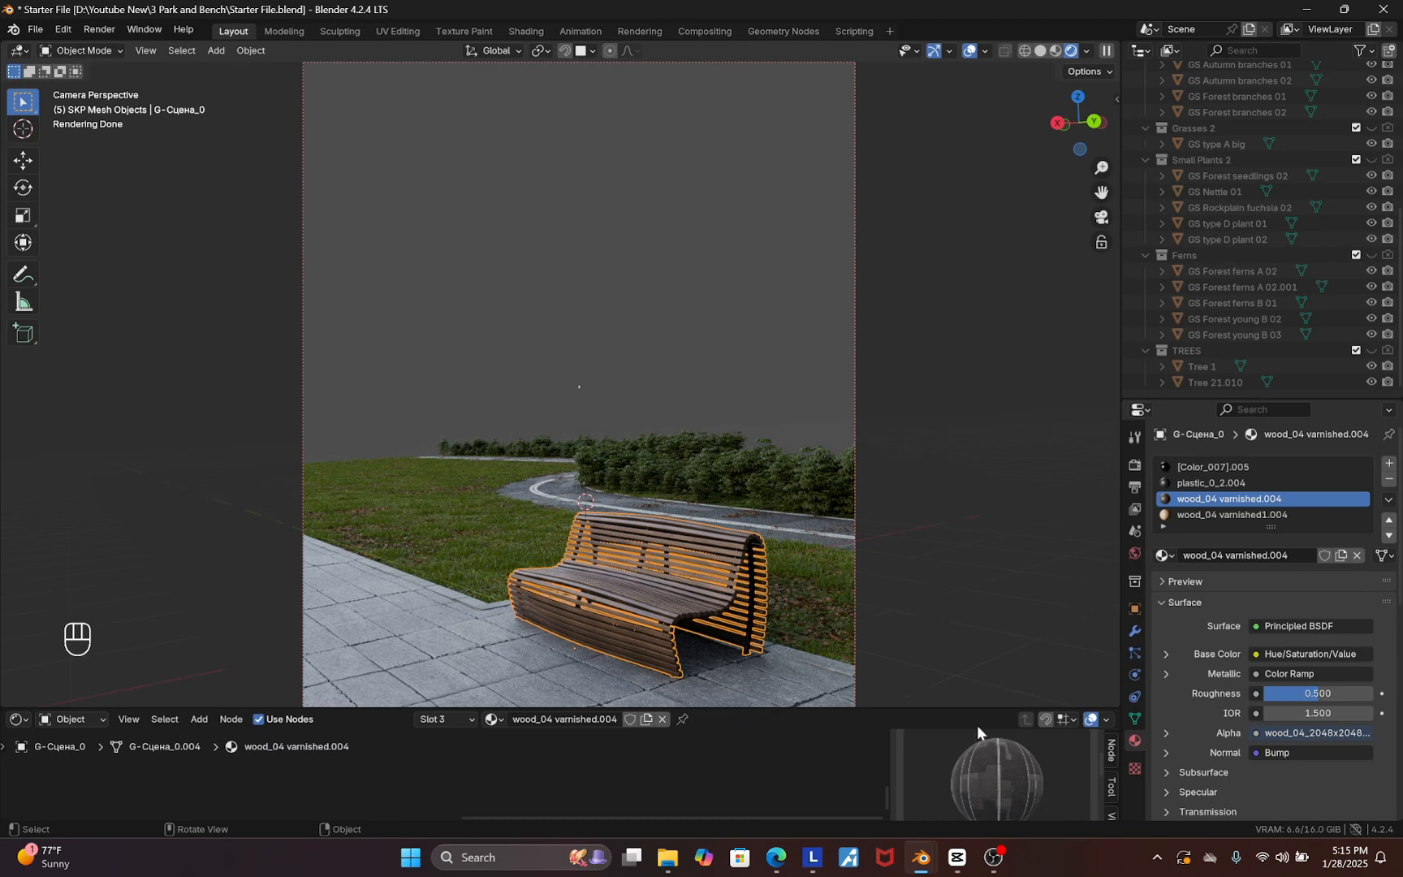
scroll(1115, 782, down, 3)
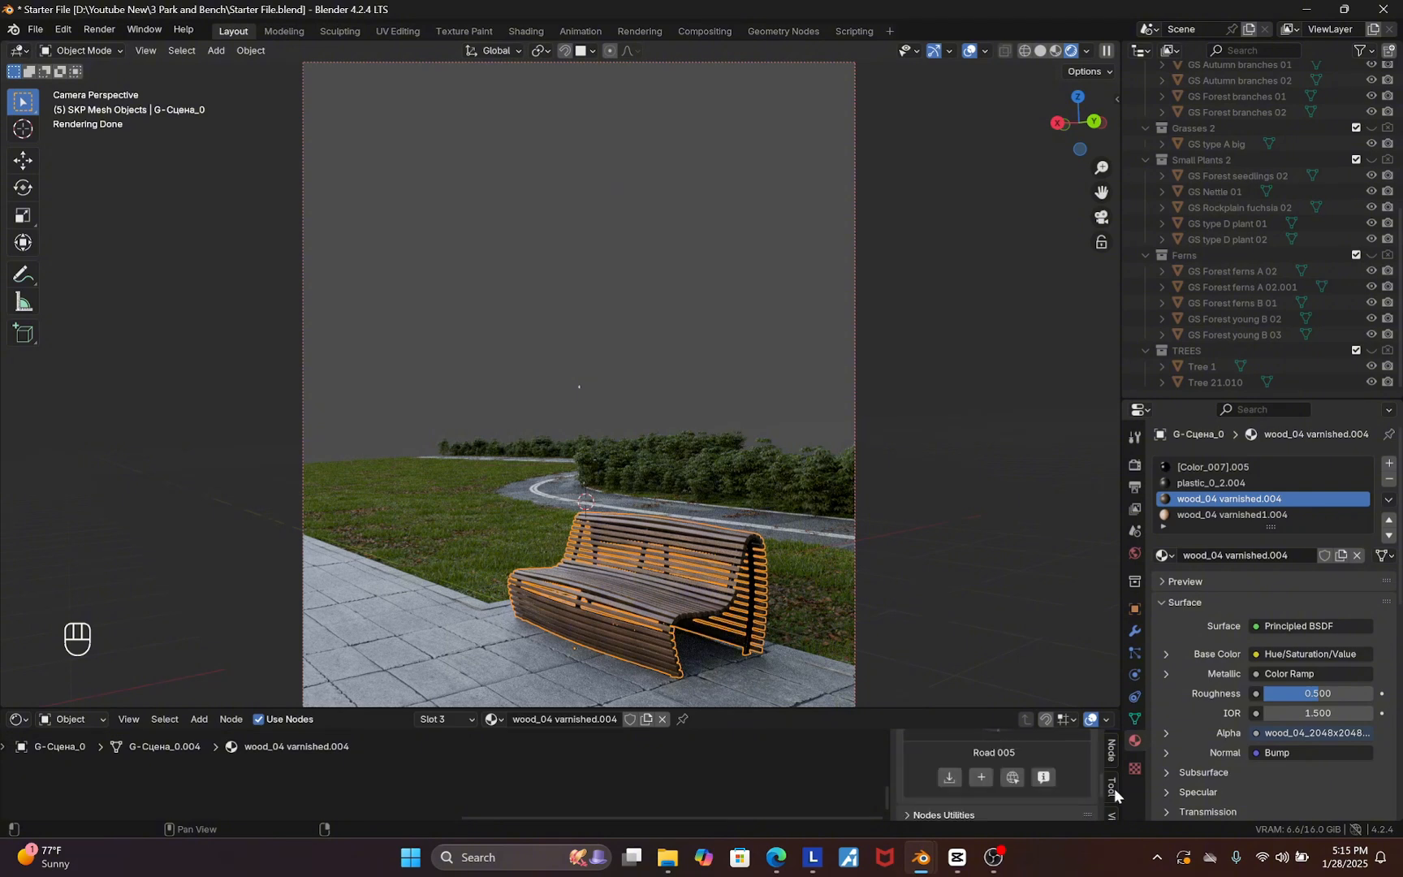
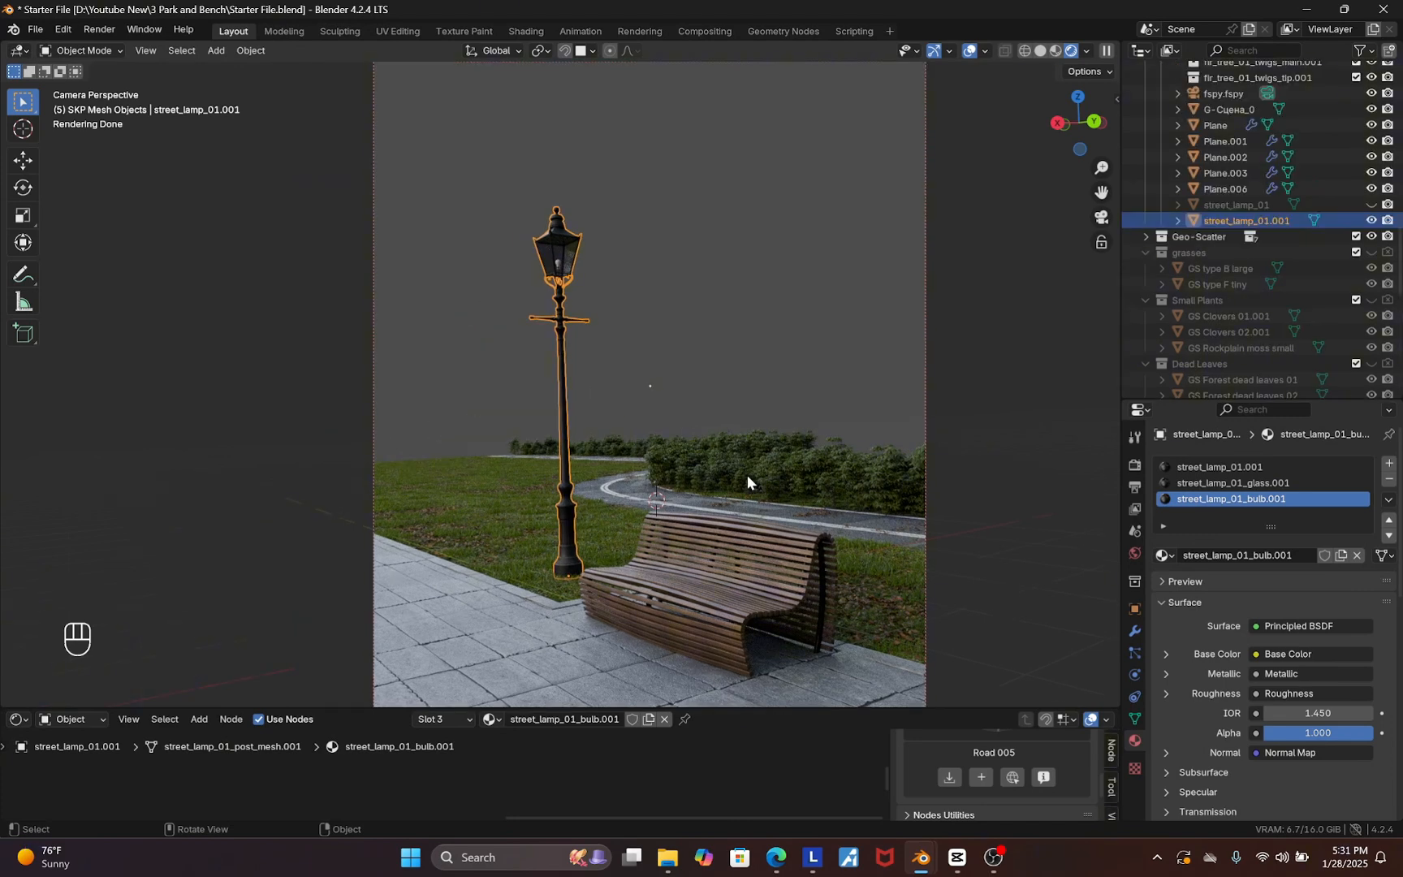
Switch to the Park and Bench file and select the six trees to copy them
mouse_move(920, 857)
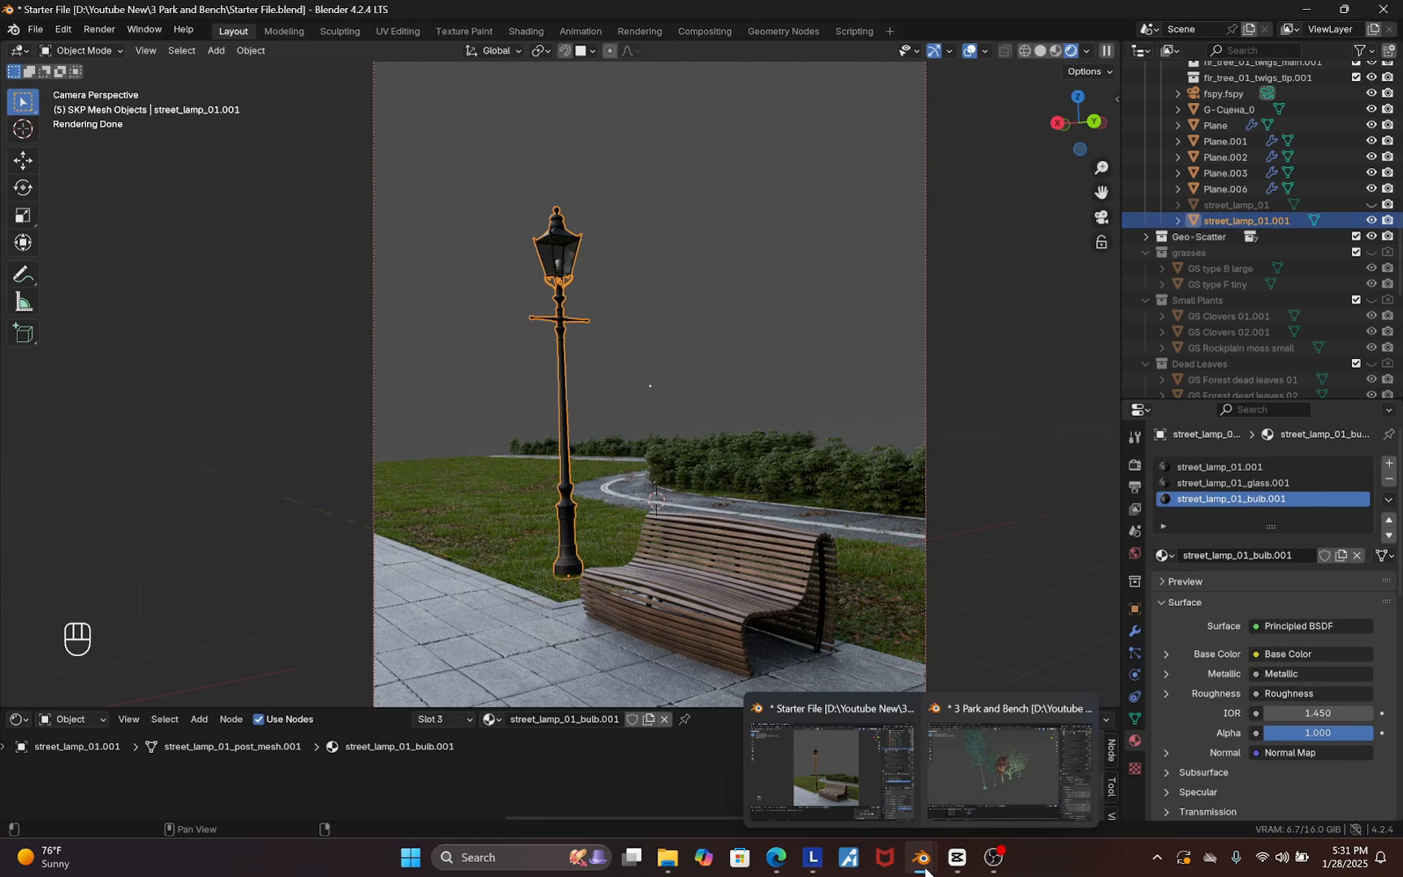
click(1047, 756)
middle_drag(830, 630, 800, 416)
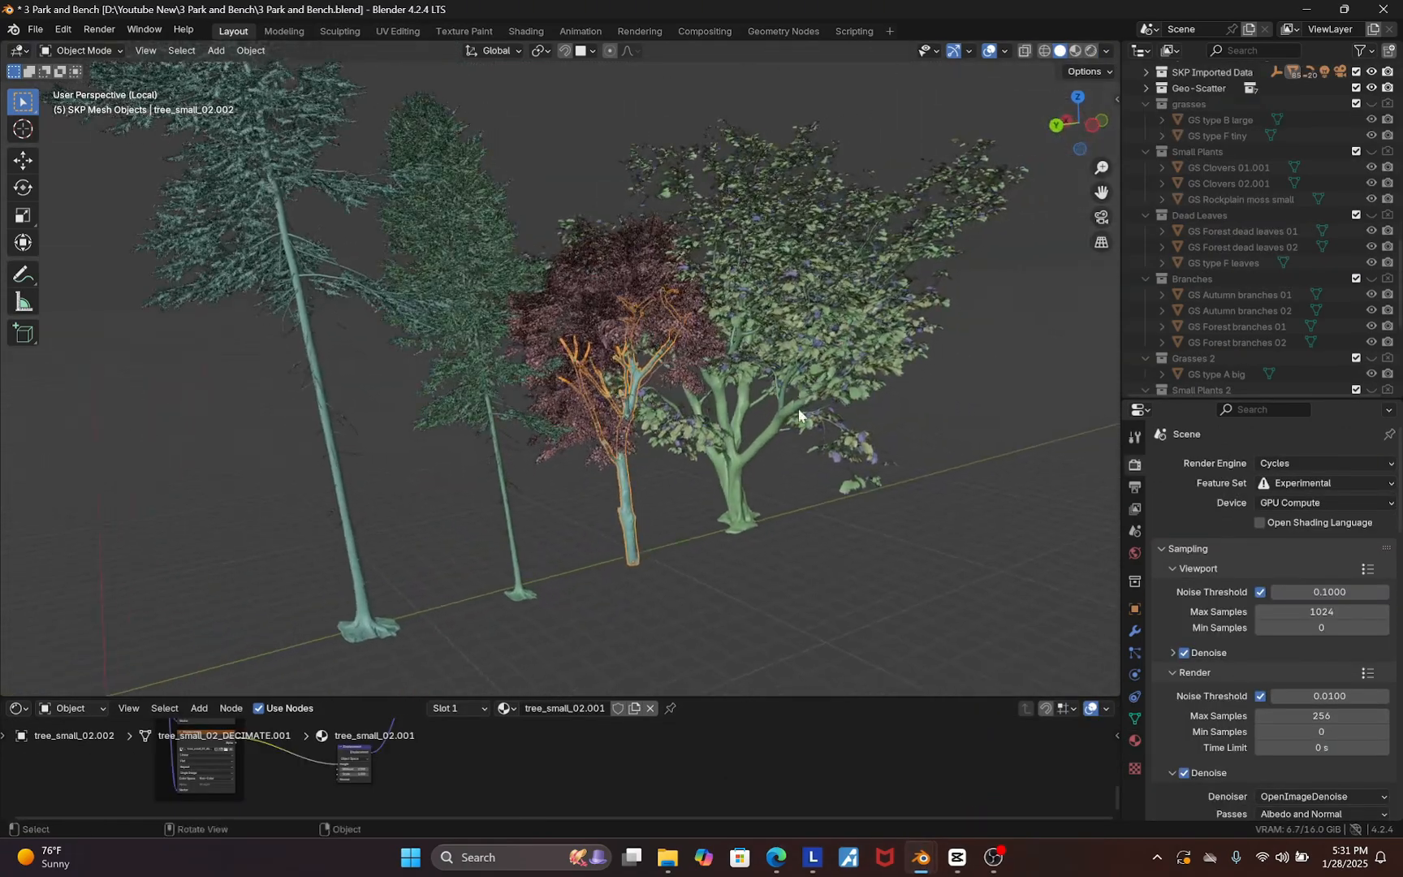
scroll(812, 562, down, 3)
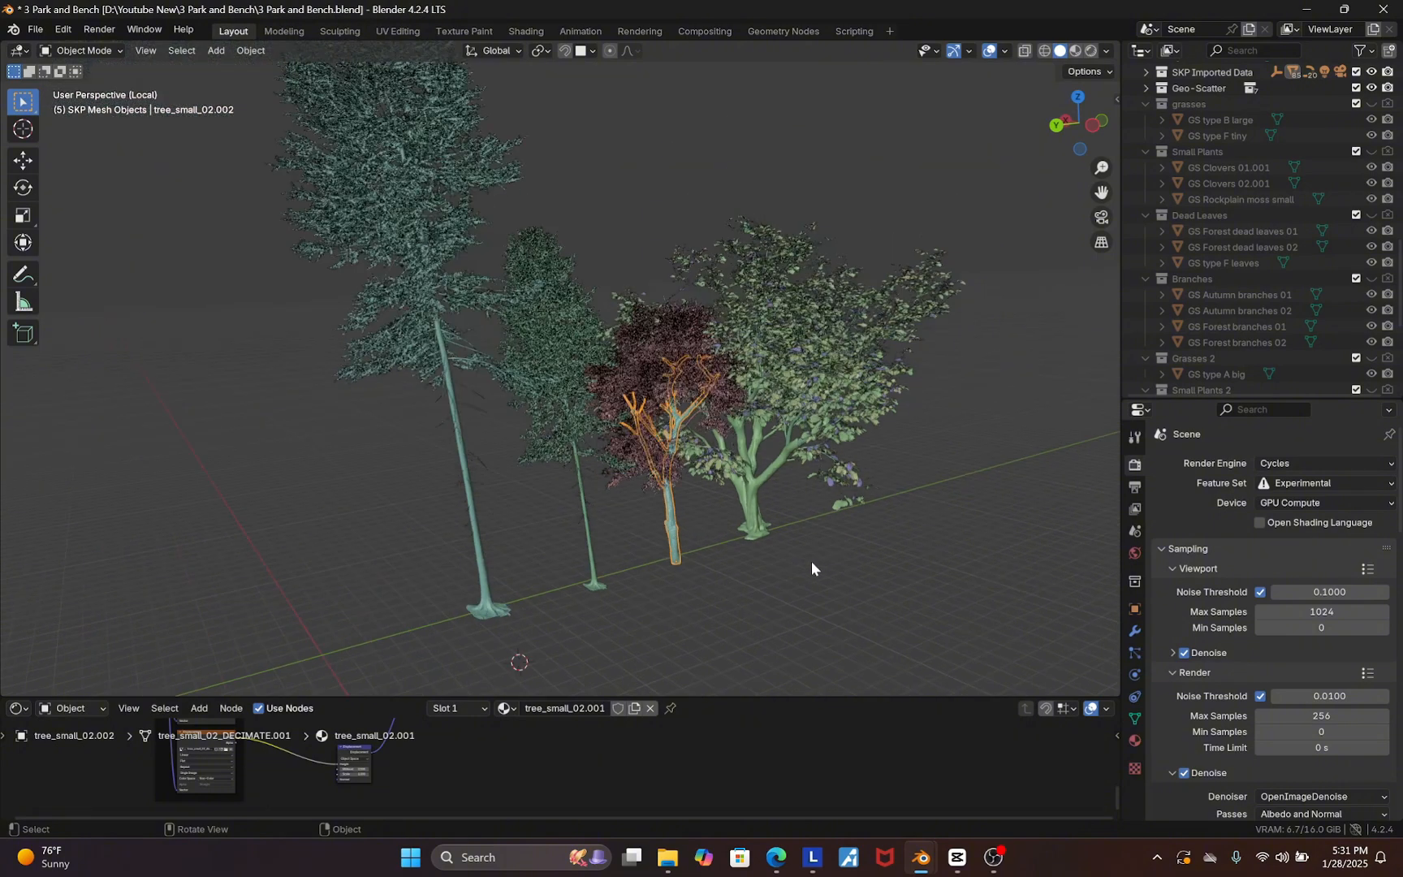
drag(855, 583, 429, 330)
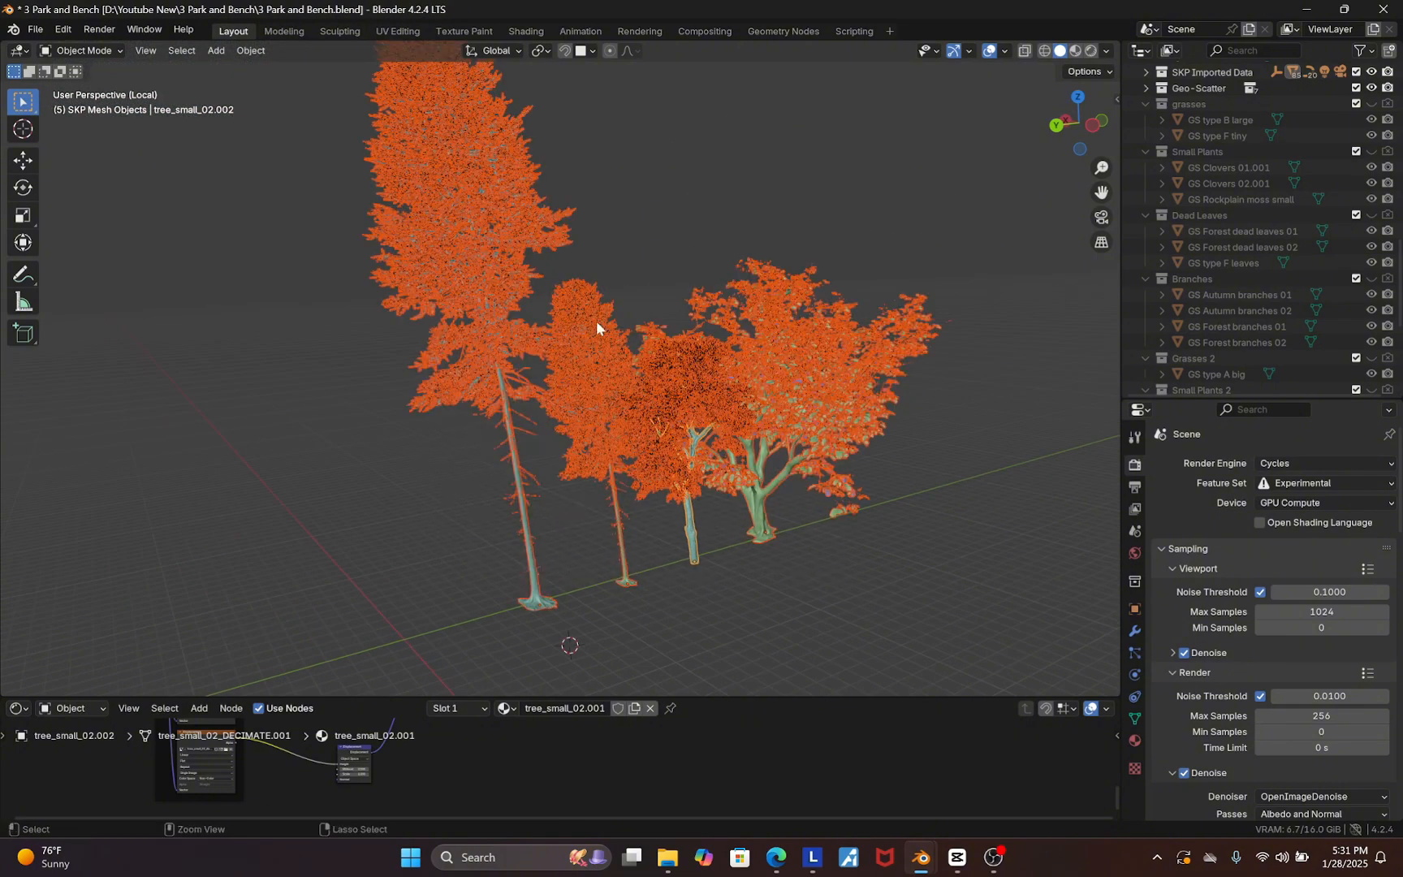
Return to the Starter File, switch the viewport to solid shading and paste the copied trees
mouse_move(921, 857)
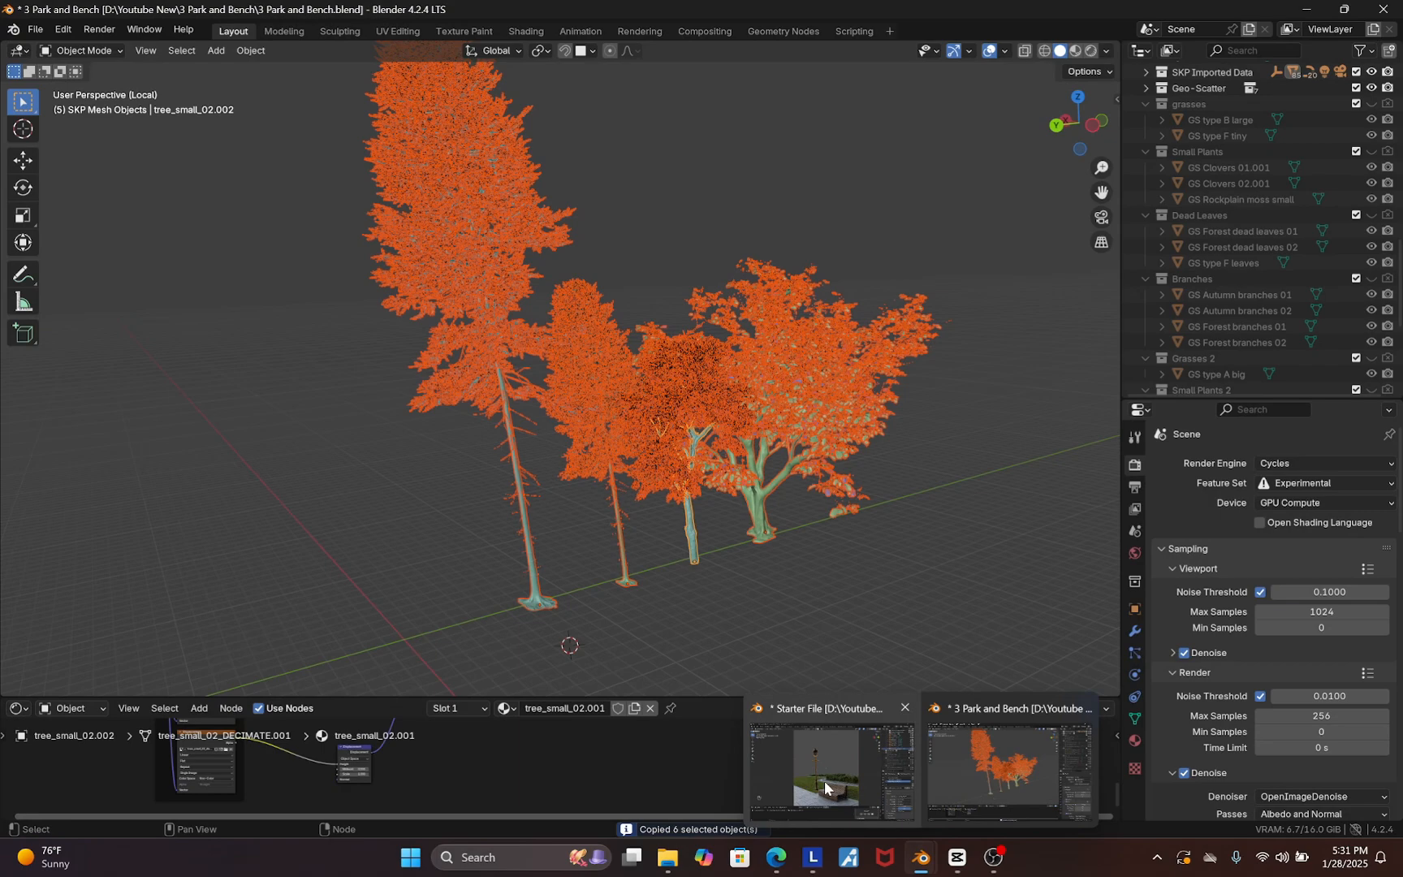
click(836, 772)
middle_drag(599, 532, 625, 494)
scroll(625, 491, down, 6)
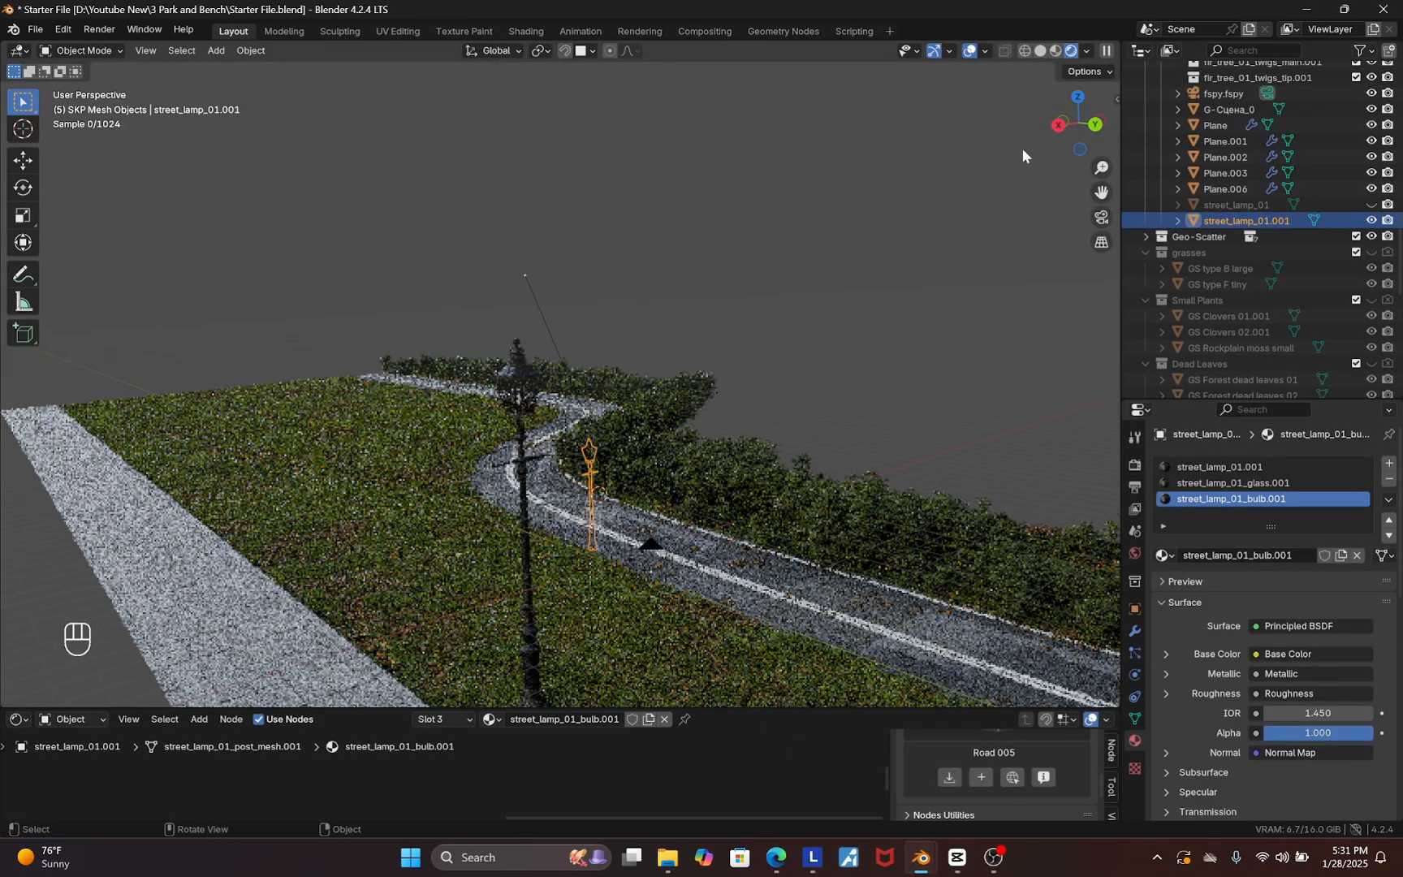
click(1040, 50)
middle_drag(957, 380, 381, 551)
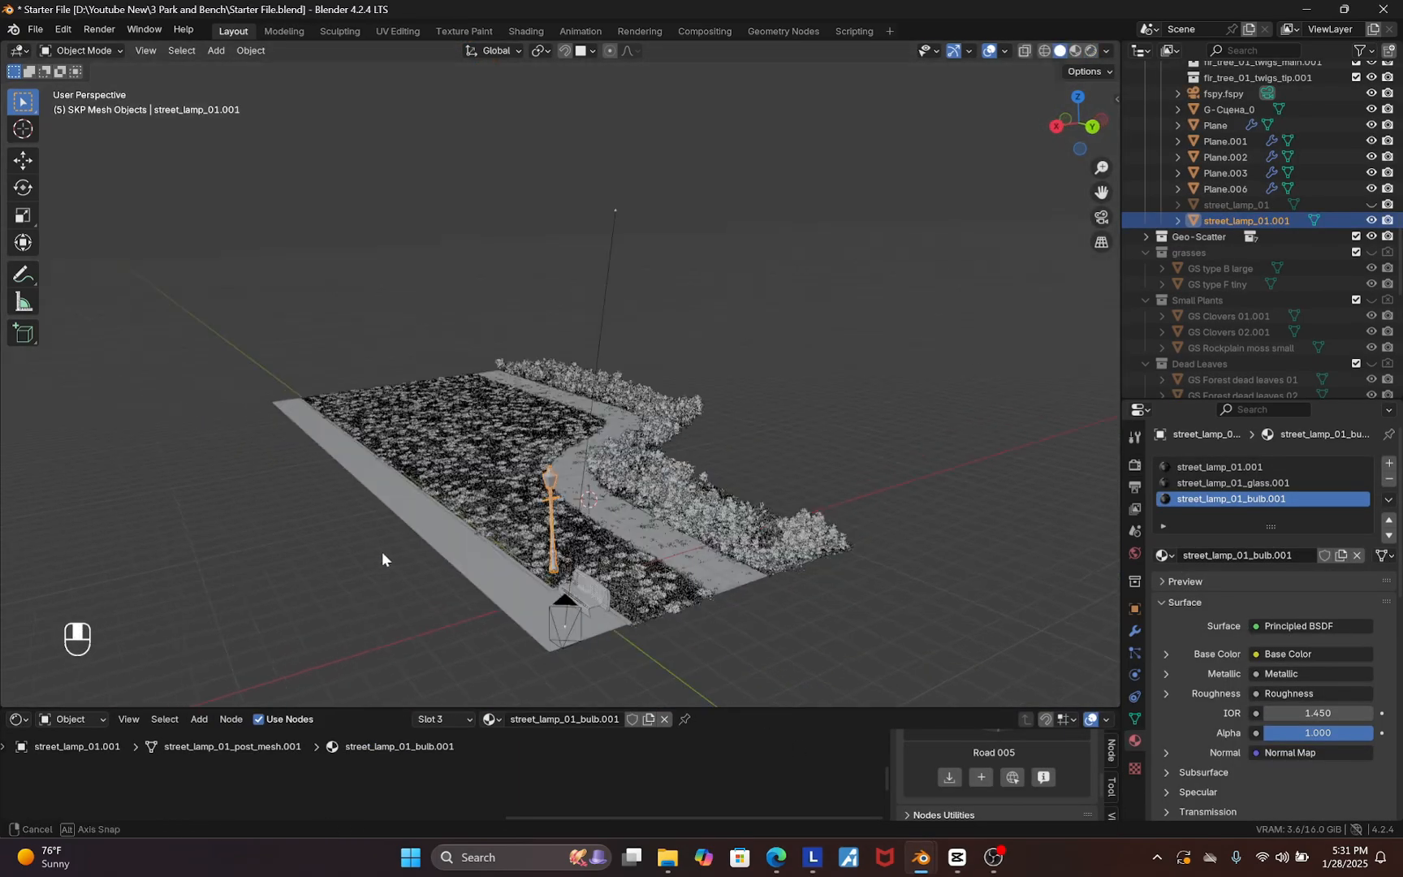
key(ctrl+v)
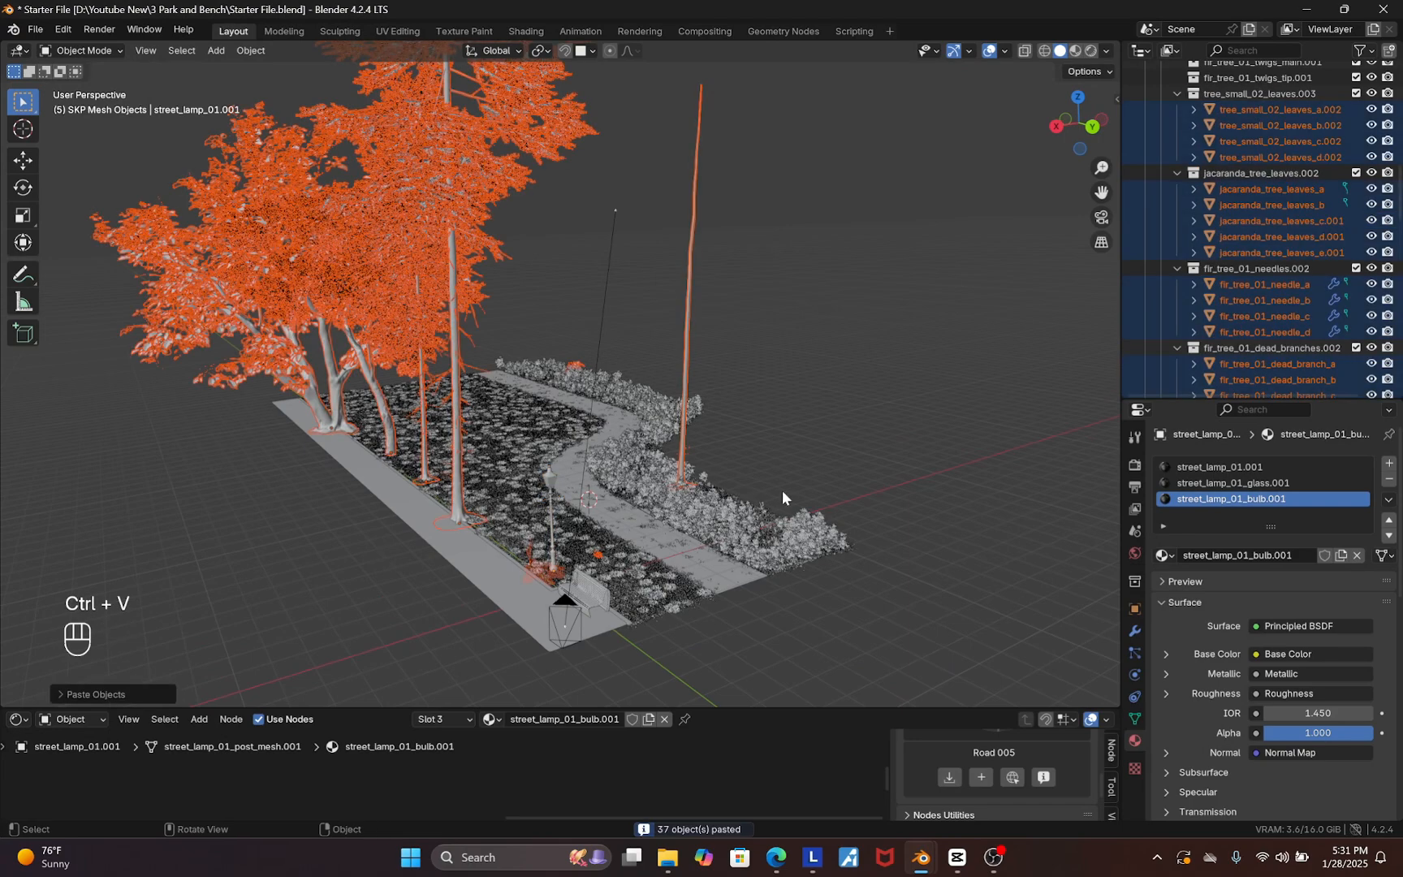
Move the pasted trees along the ground plane to beside the park scene
middle_drag(782, 489, 768, 493)
key(g)
key(shift+z)
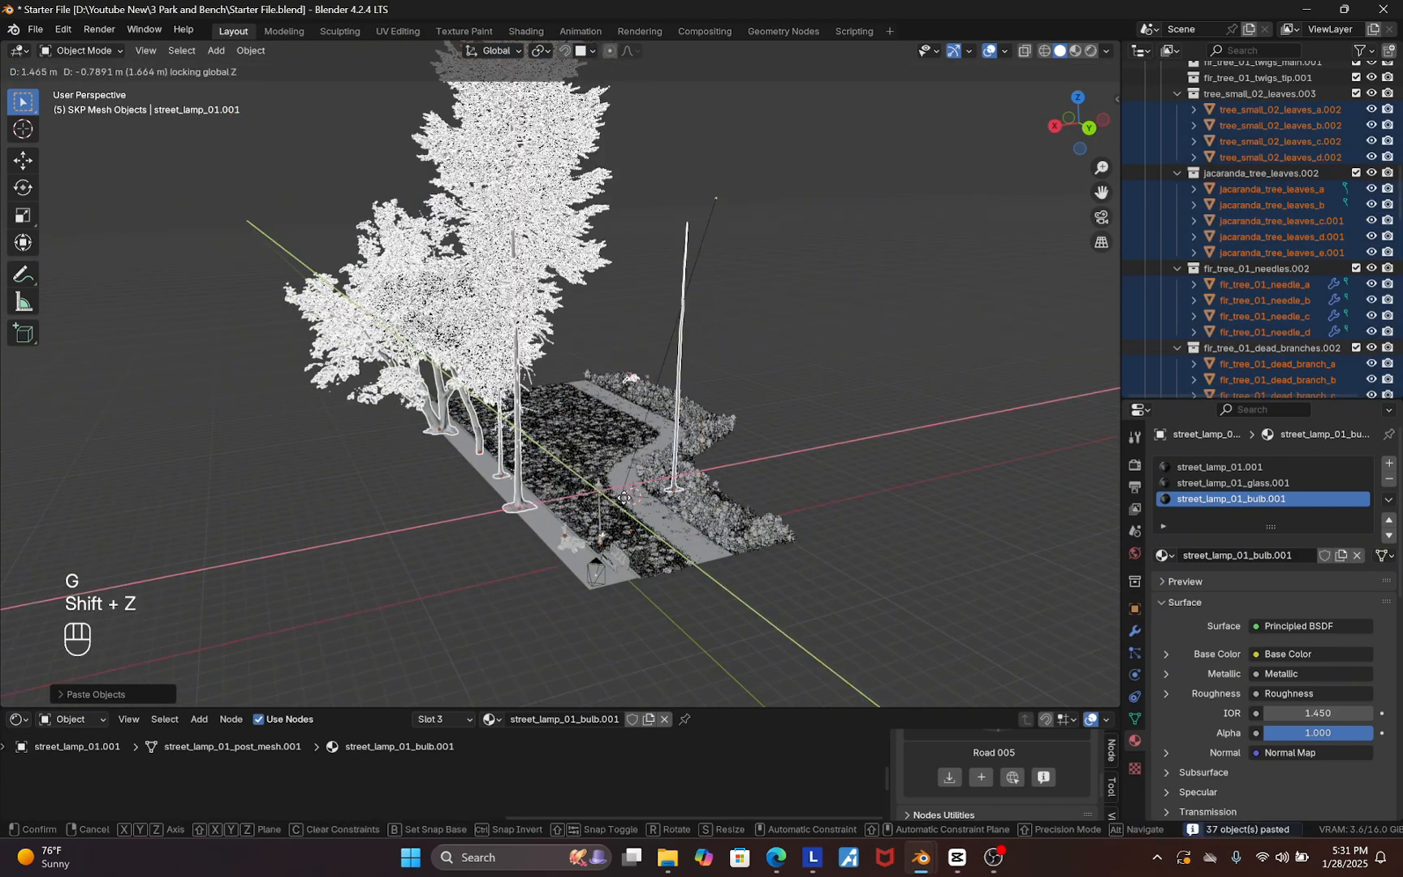
click(485, 457)
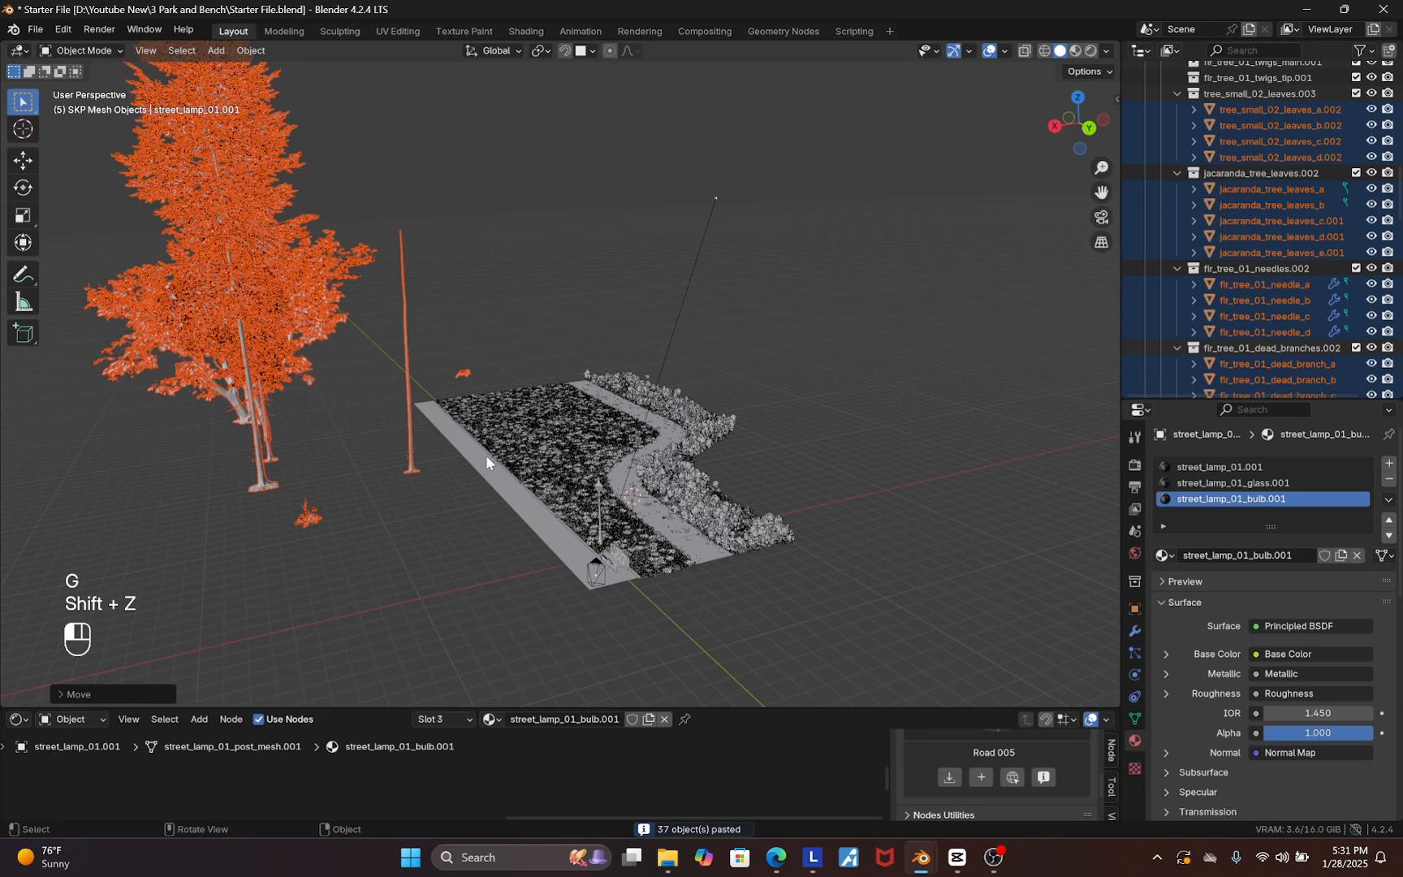
Delete the stray bare tree trunk standing apart from the group
click(382, 439)
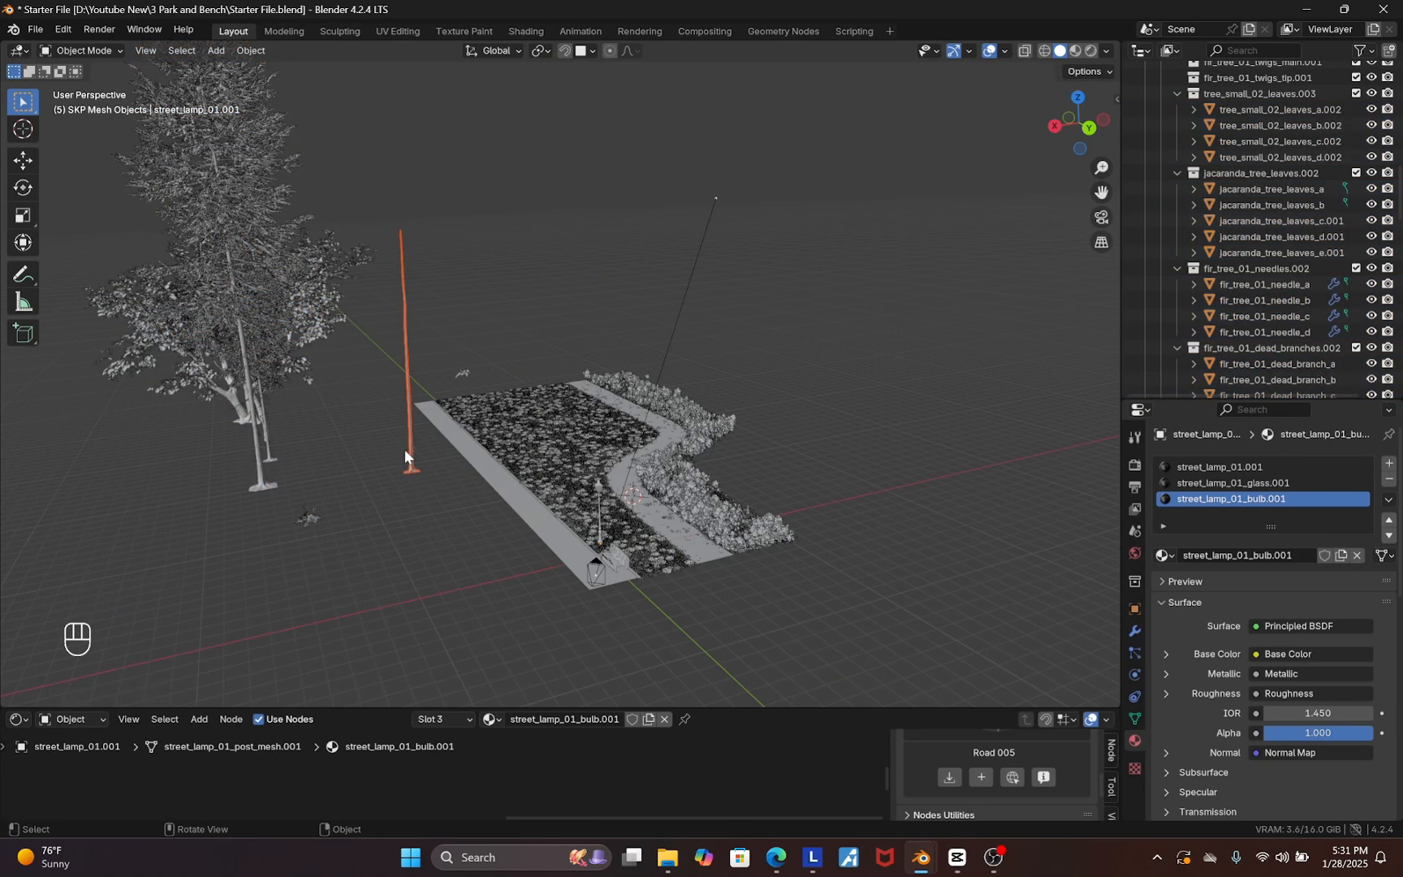
key(x)
click(404, 450)
Move the small jacaranda leaf clump along the ground plane next to the trees
scroll(461, 358, up, 3)
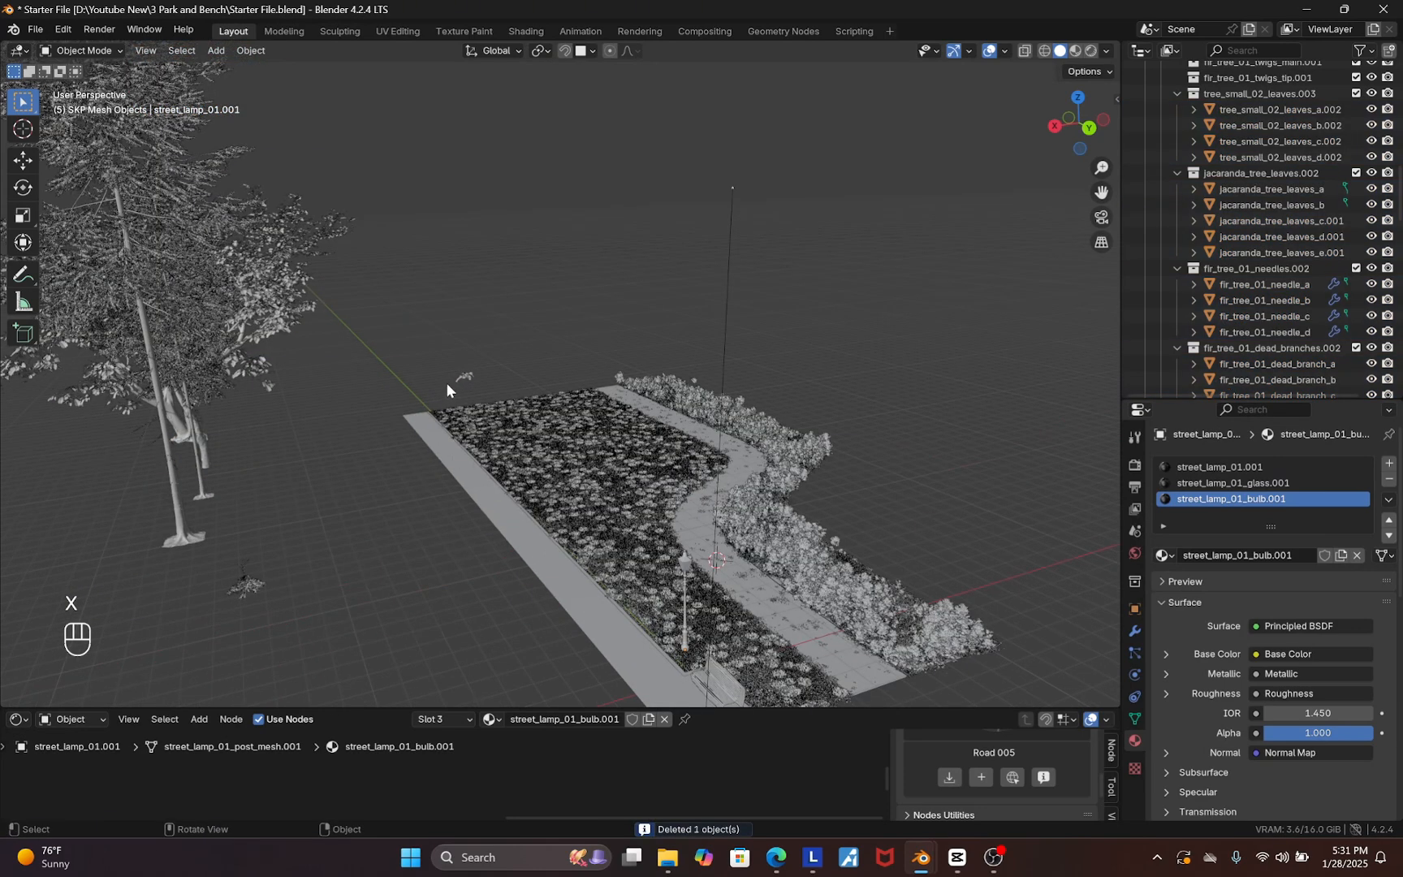
click(446, 384)
middle_drag(445, 392, 455, 454)
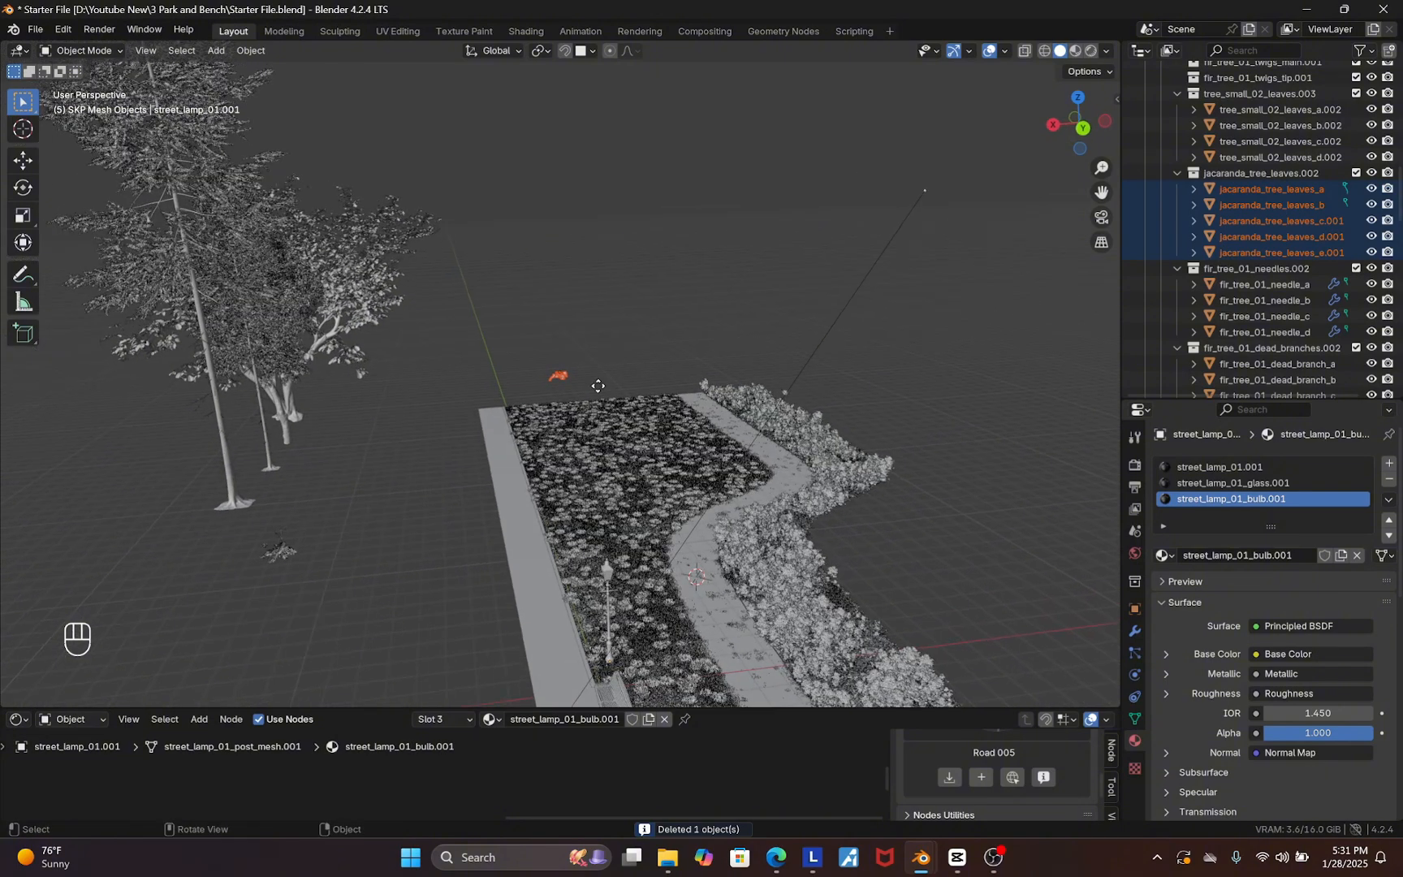
key(g)
key(shift+z)
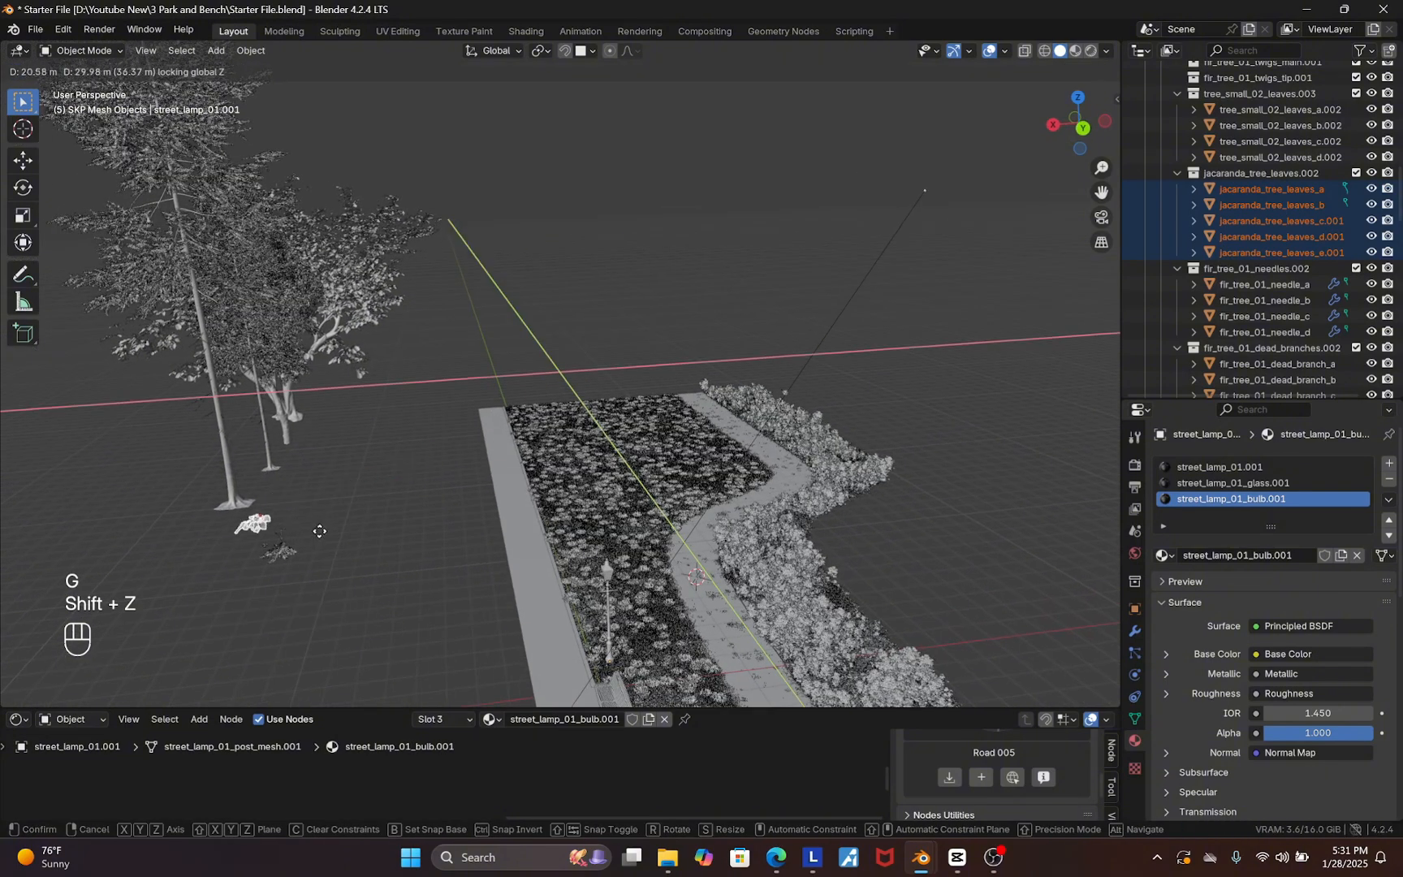
click(319, 548)
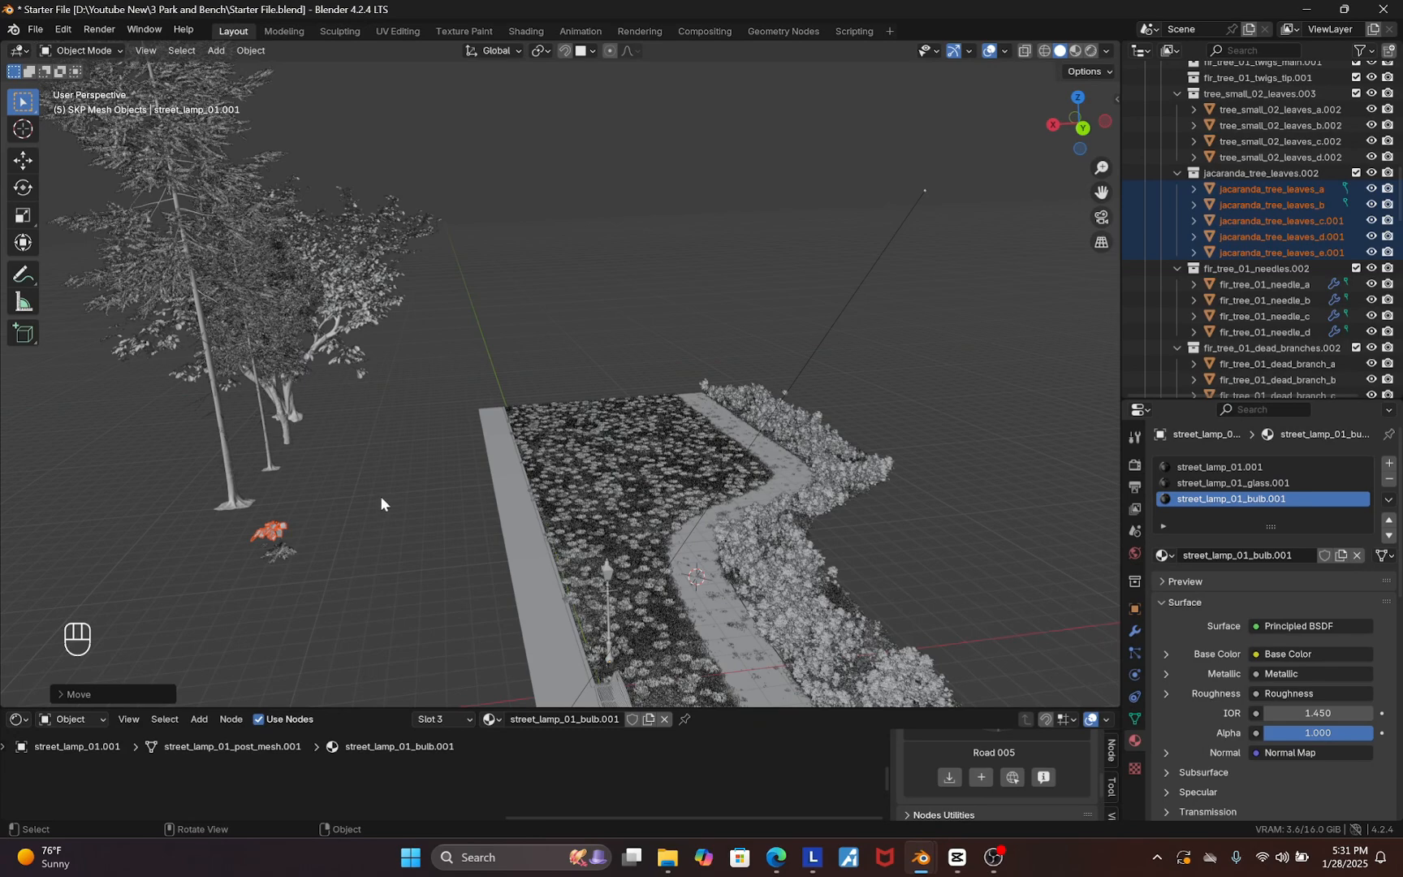
Select the fir tree and preview the scene in rendered shading, then return to solid shading
scroll(380, 495, down, 1)
middle_drag(362, 488, 291, 458)
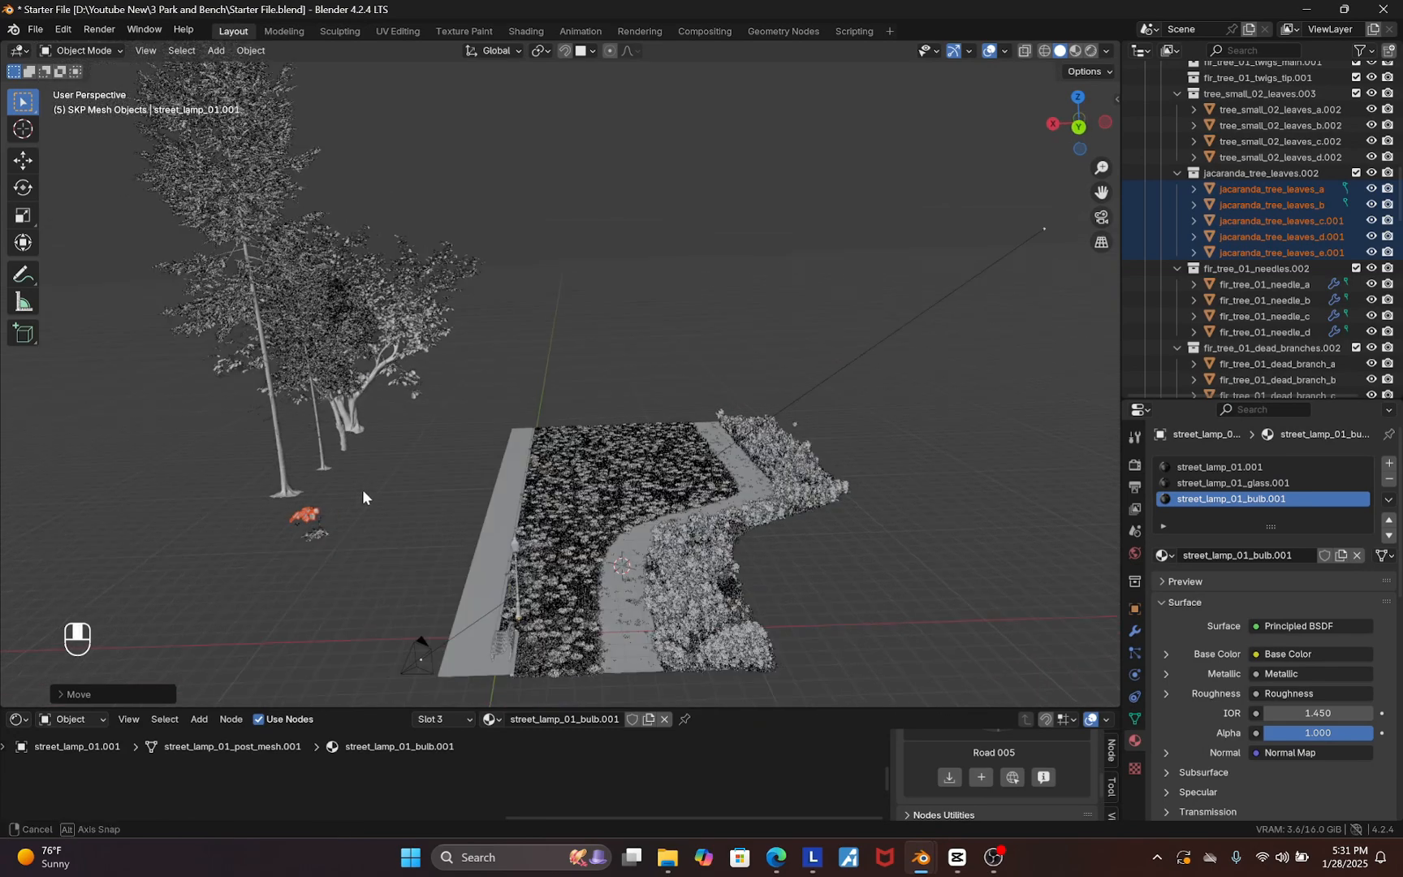
click(284, 475)
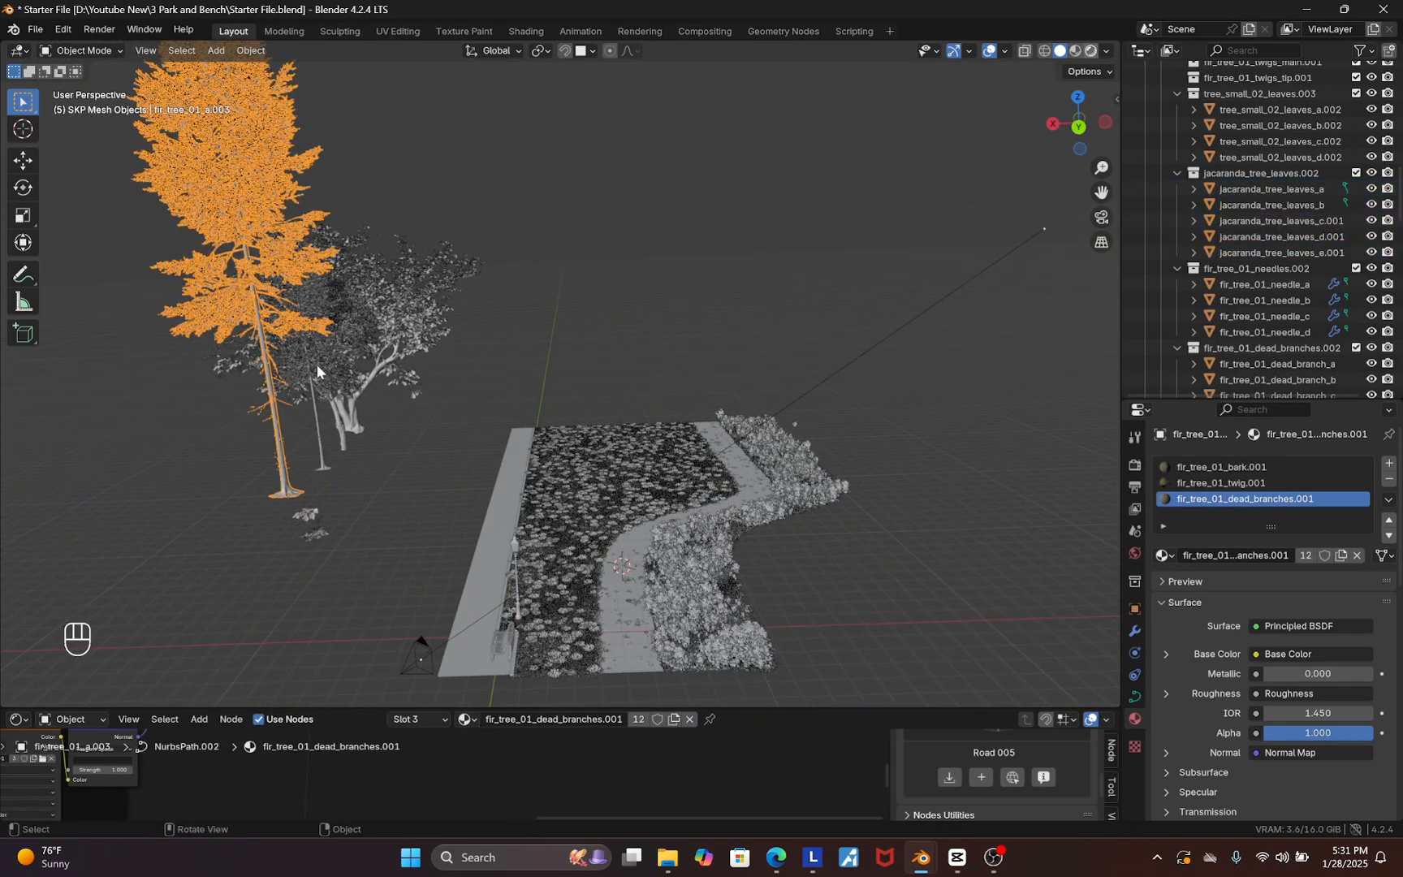
key(z)
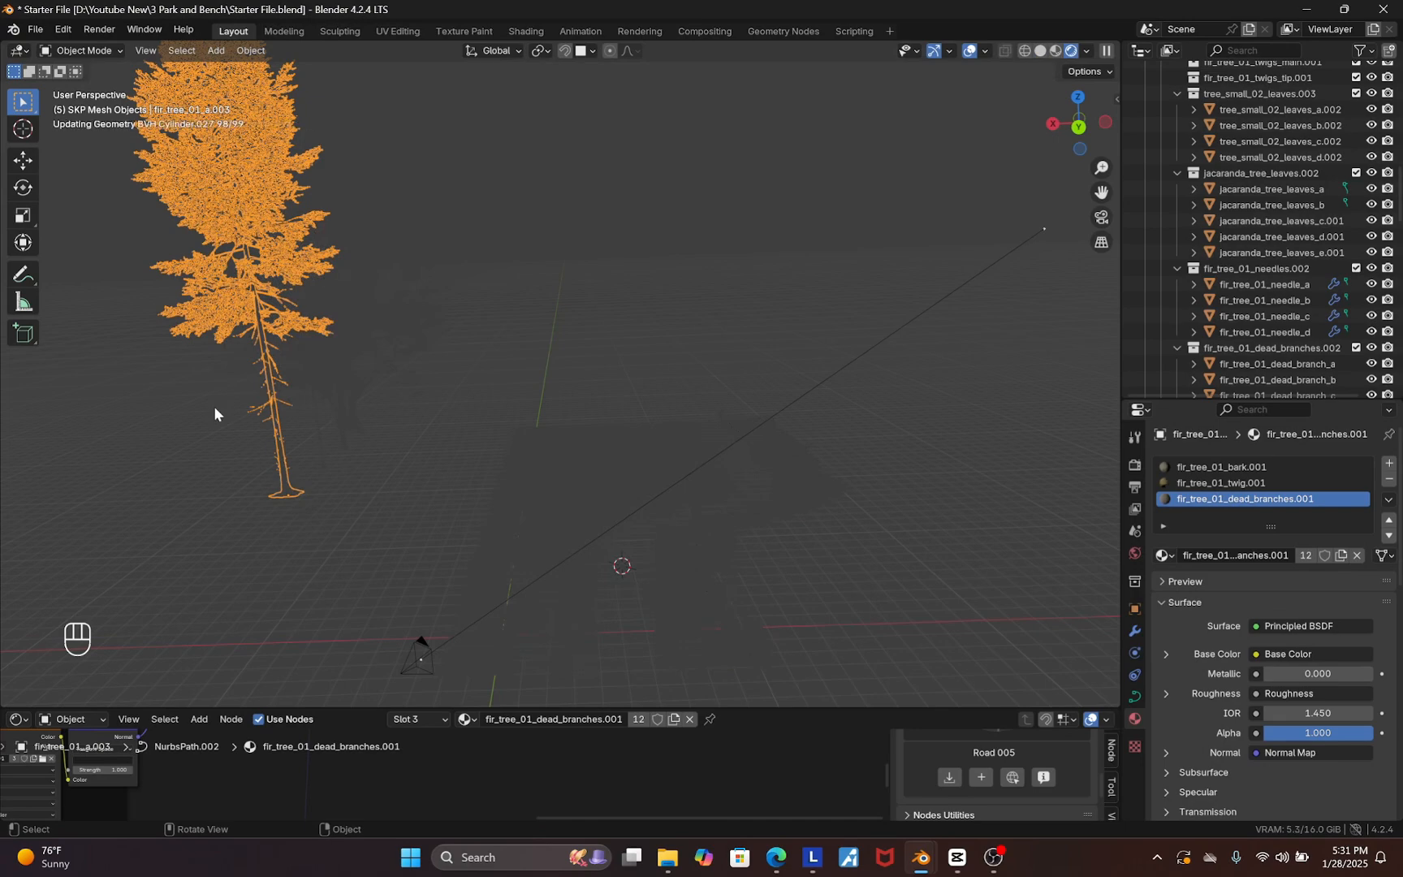
scroll(214, 408, up, 1)
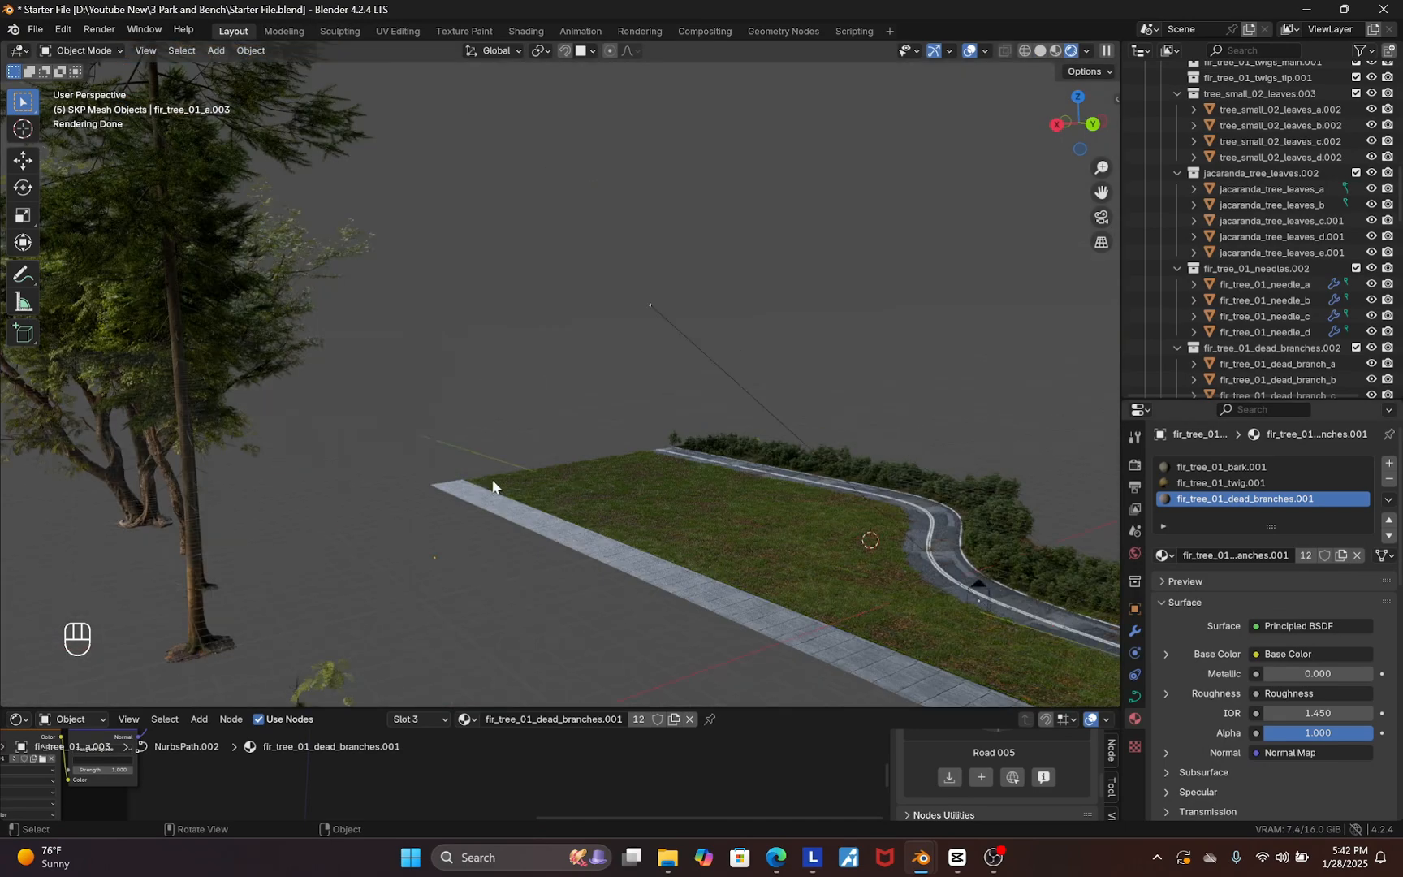
middle_drag(493, 479, 402, 464)
scroll(402, 464, up, 4)
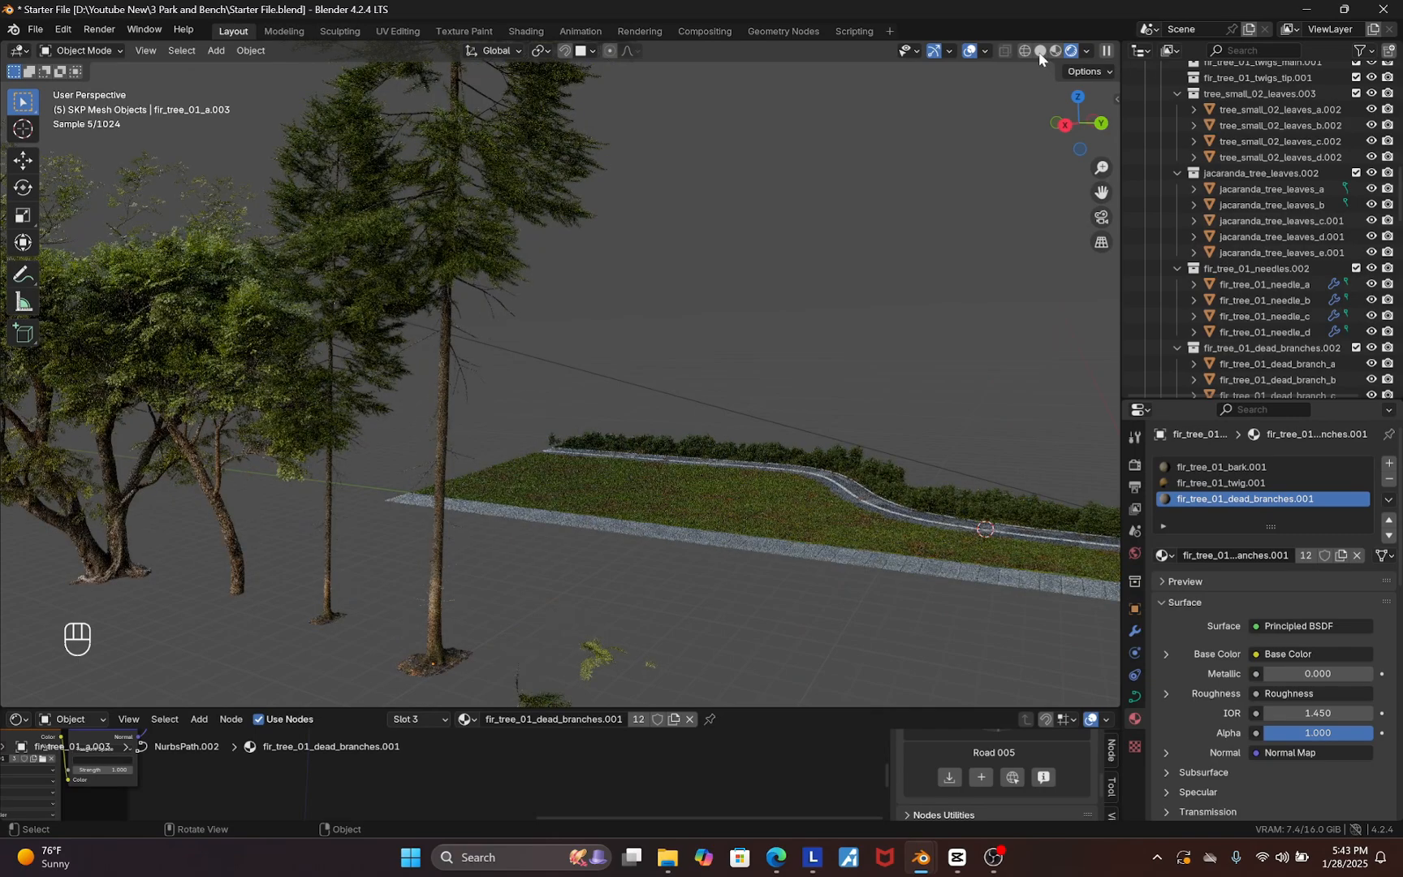
click(1040, 51)
Move the tall fir tree along the ground plane to the far end of the path
middle_drag(565, 548, 463, 615)
scroll(463, 614, up, 2)
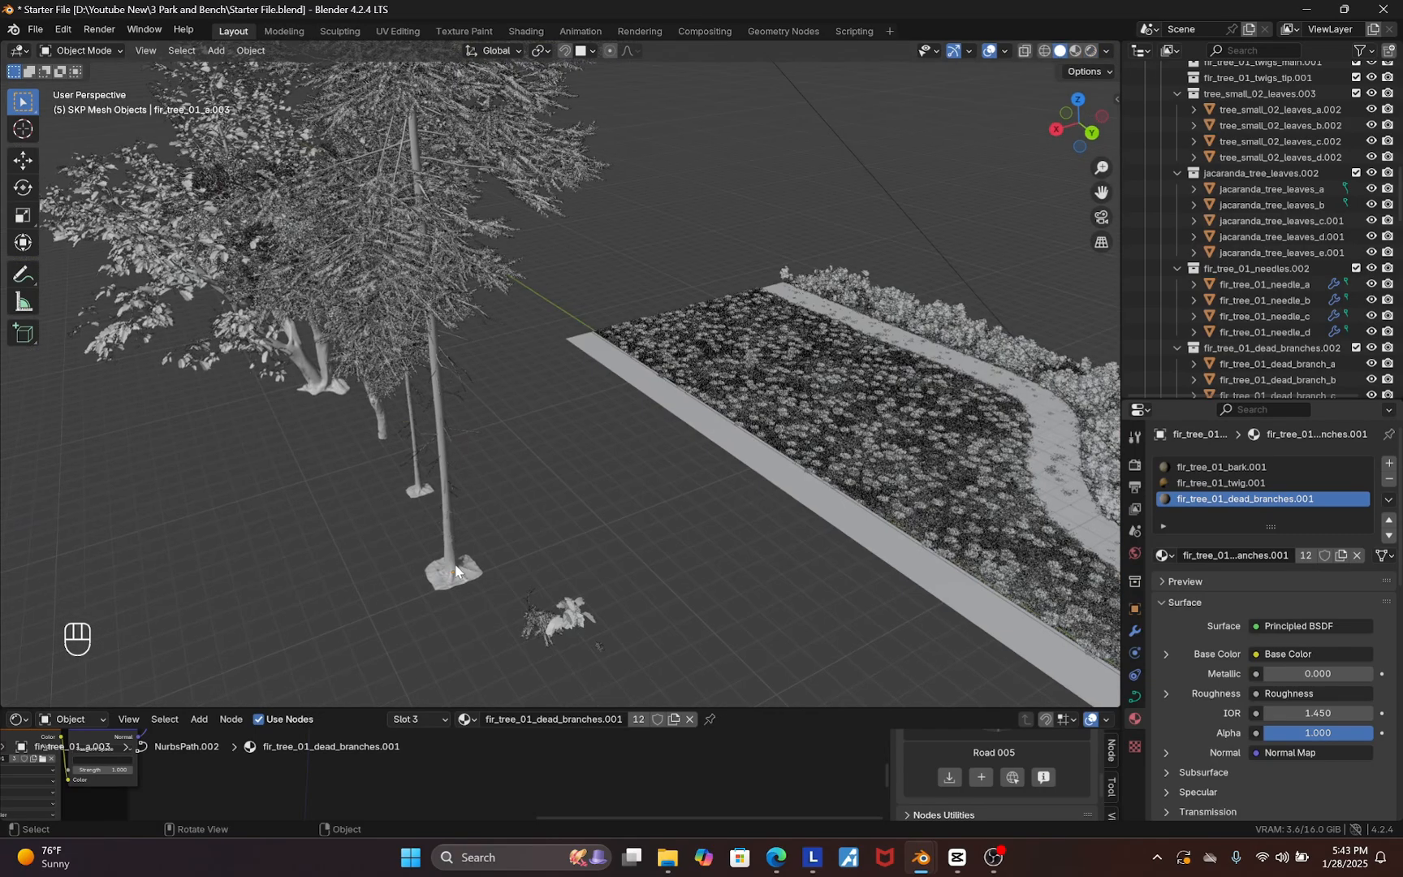
click(446, 528)
scroll(469, 539, down, 3)
middle_drag(474, 541, 552, 531)
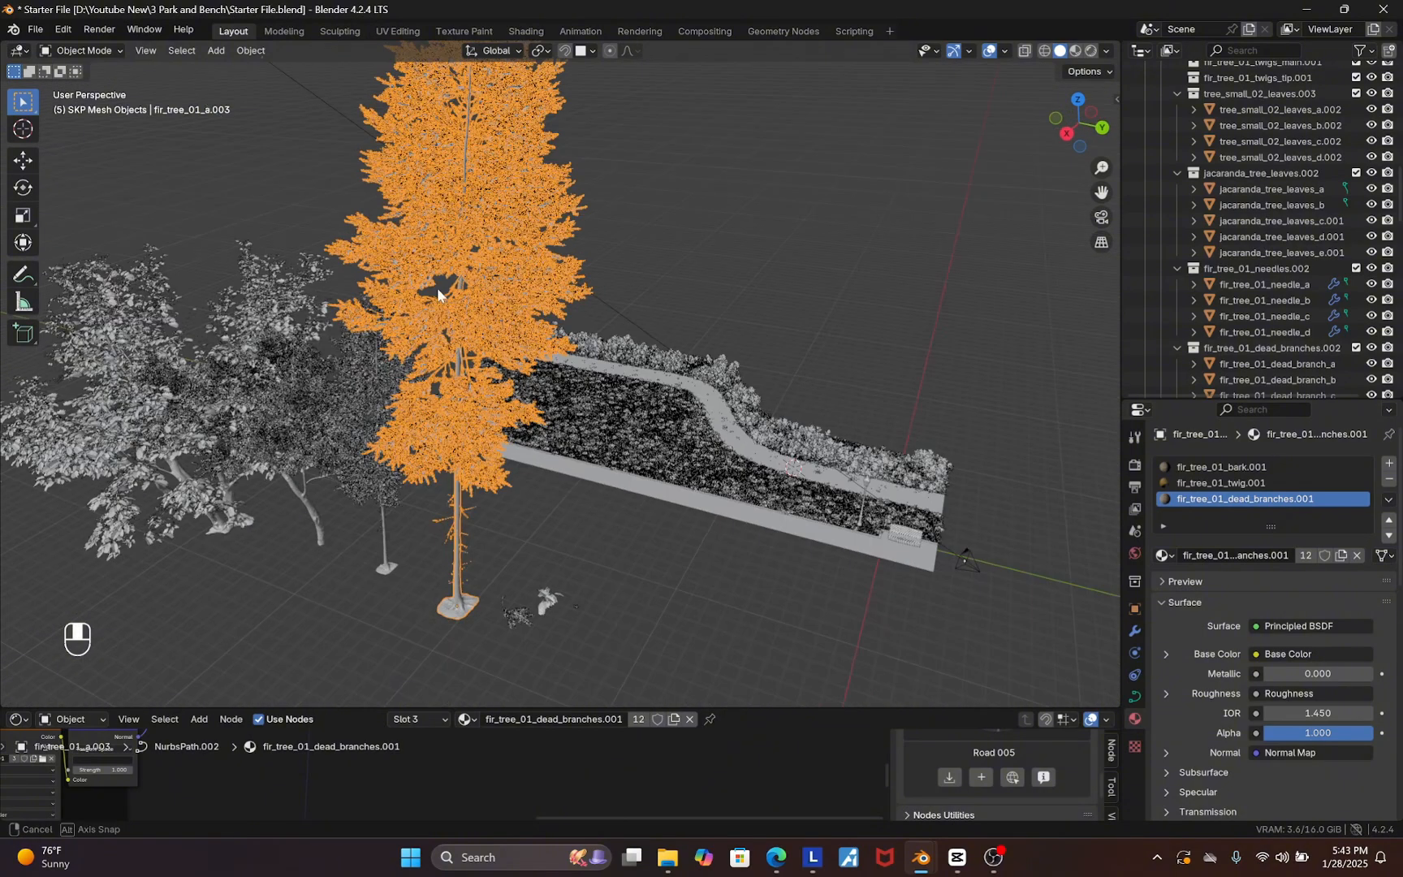
key(g)
key(shift+z)
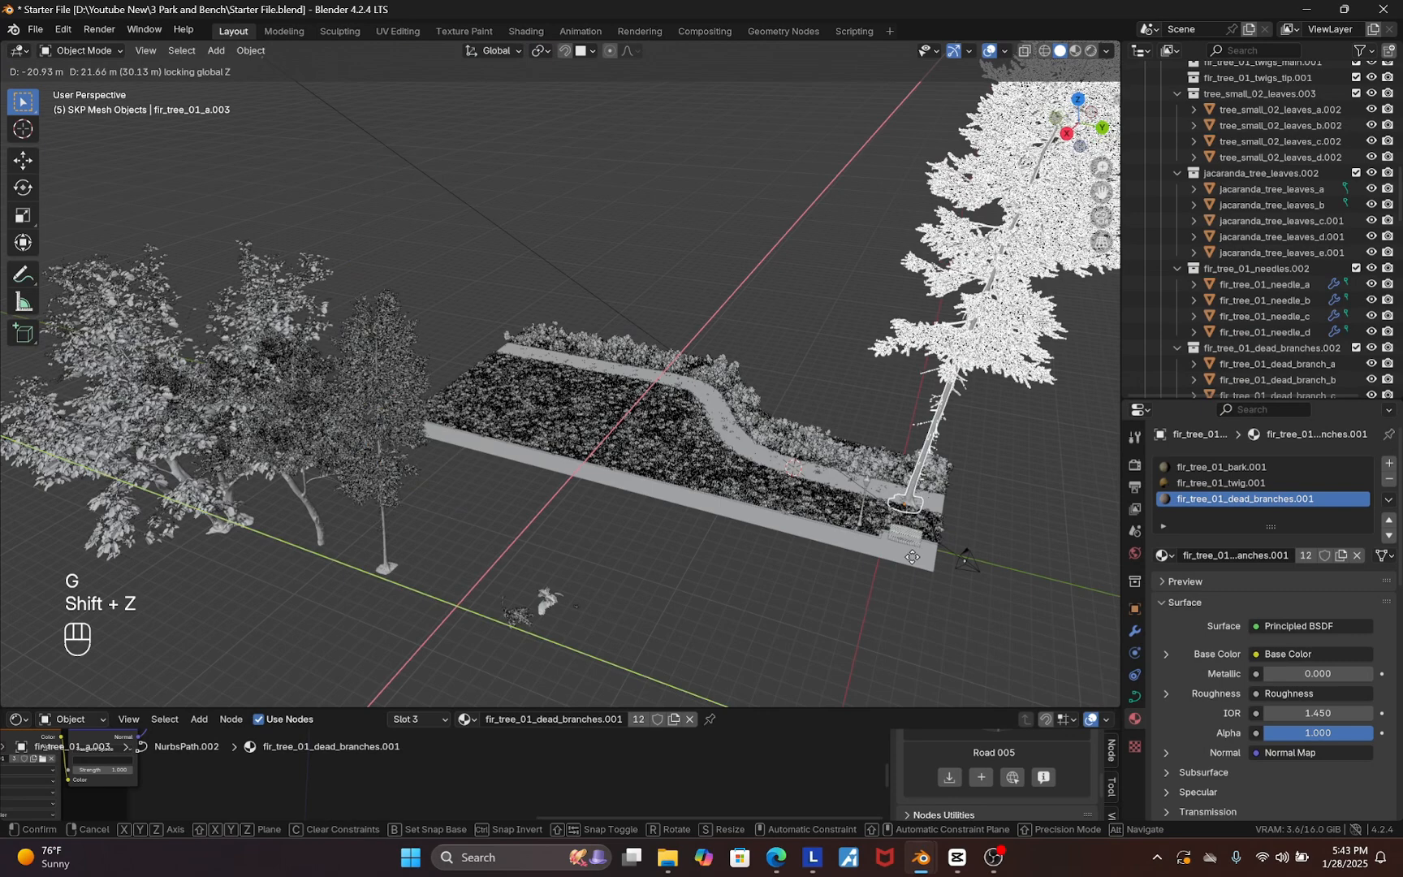
click(962, 583)
Move the smaller fir tree into the grass beyond the path
click(382, 495)
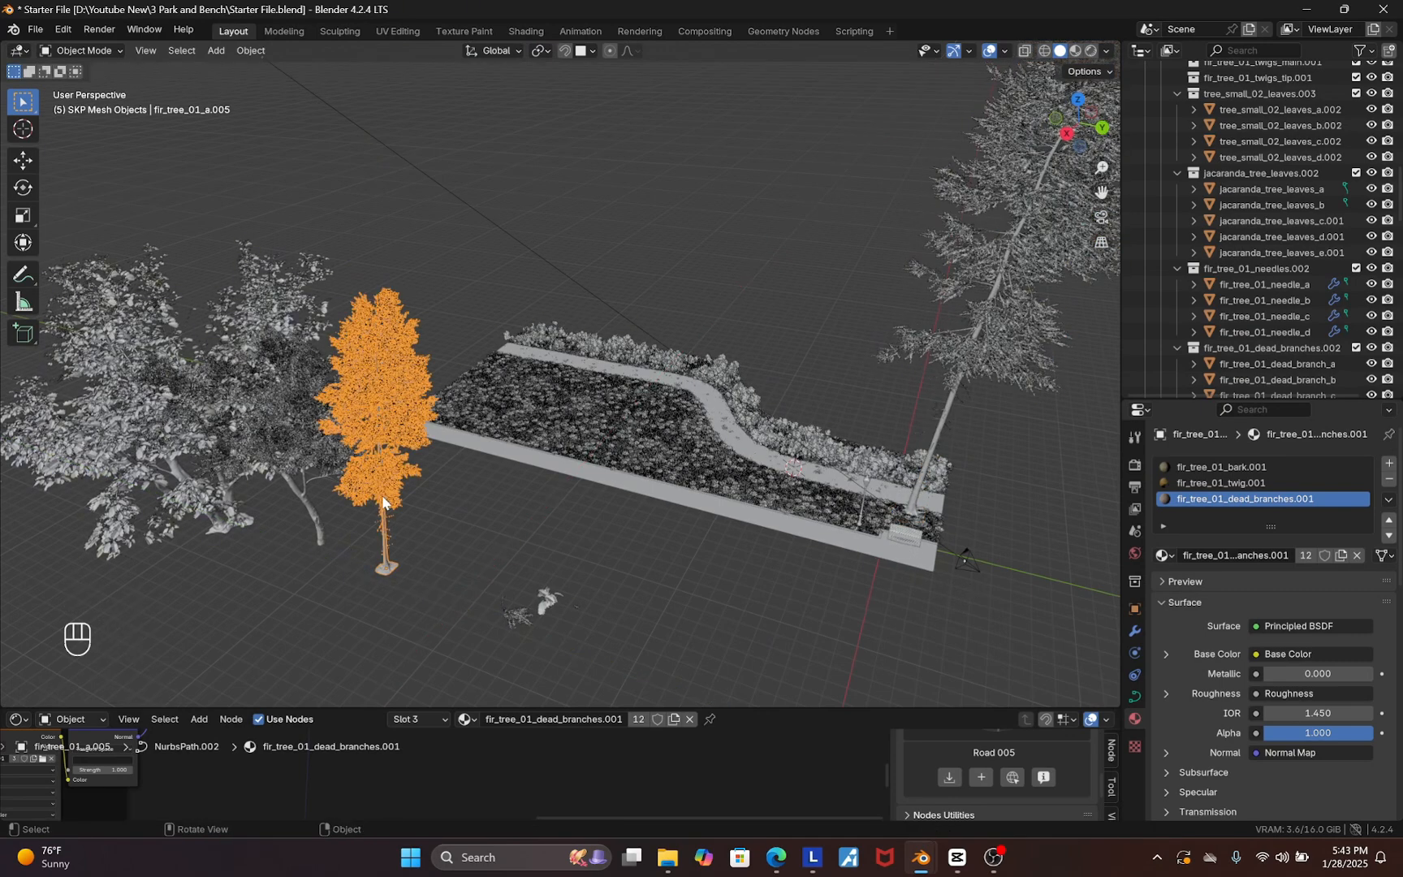
key(g)
key(shift+z)
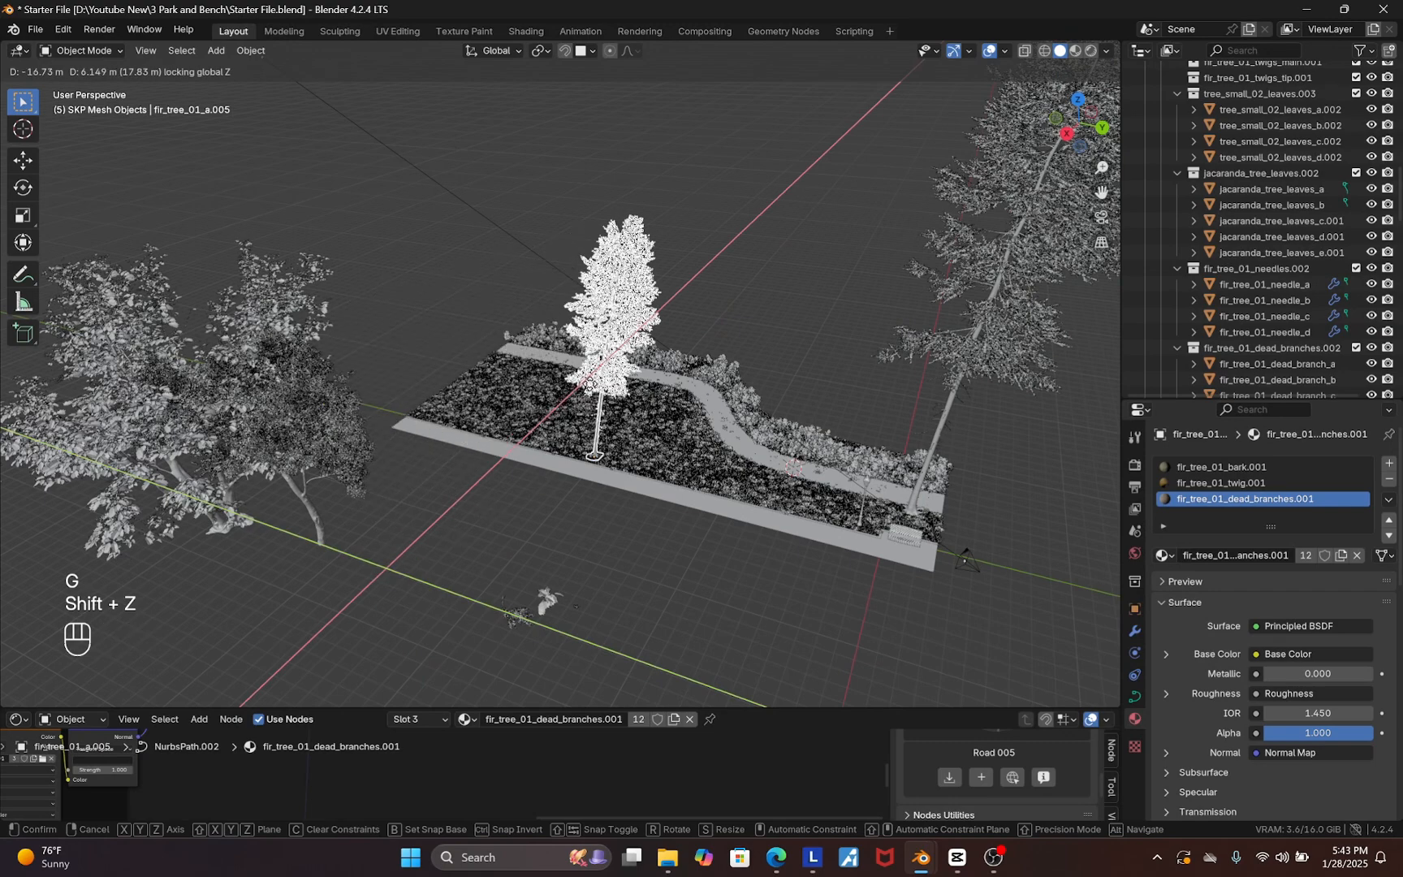
click(671, 335)
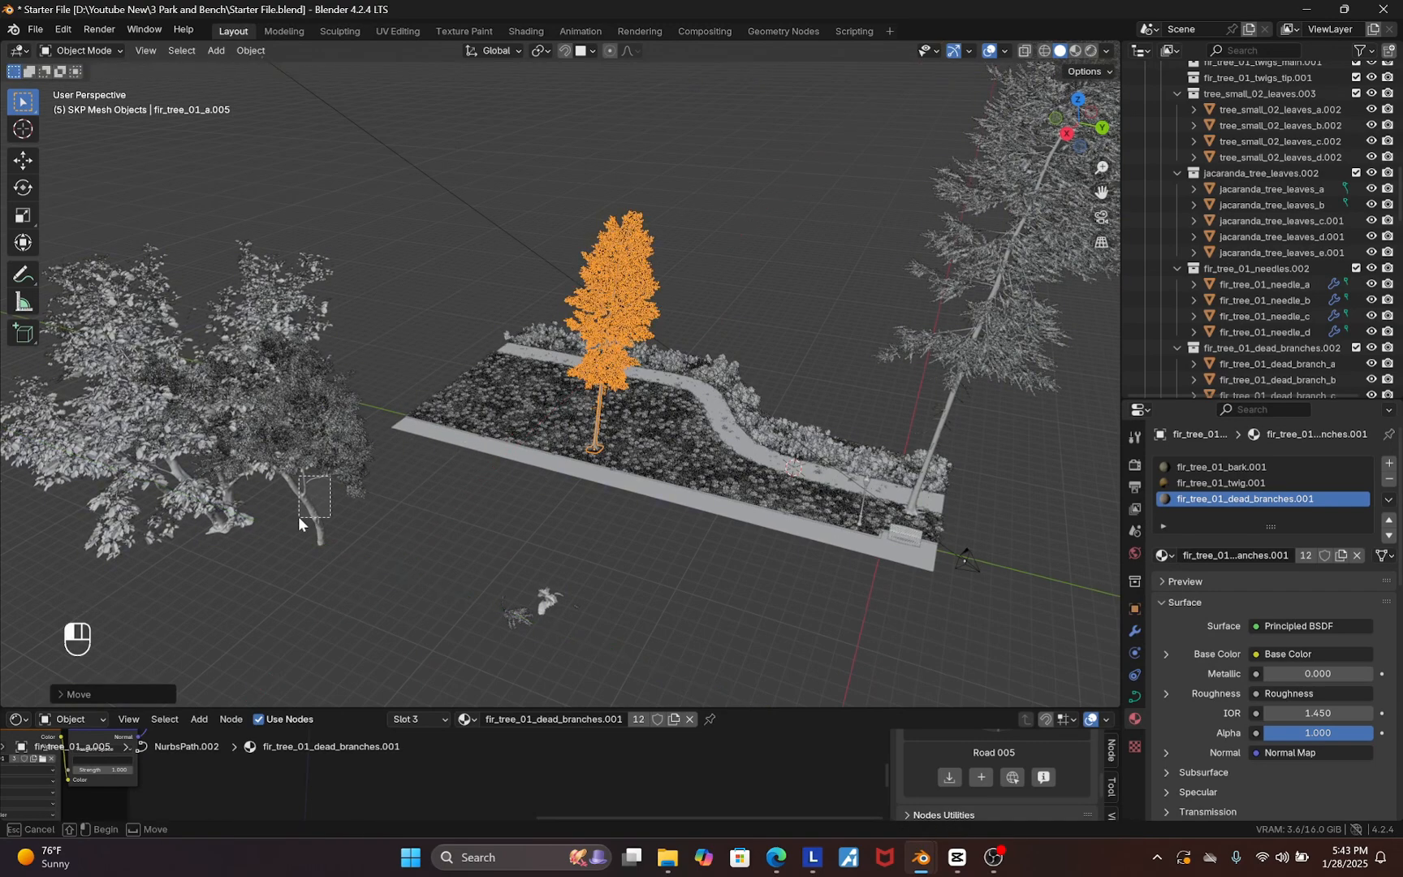
Move the broad-leaved tree along the ground plane onto the grass beside the path
click(298, 516)
key(g)
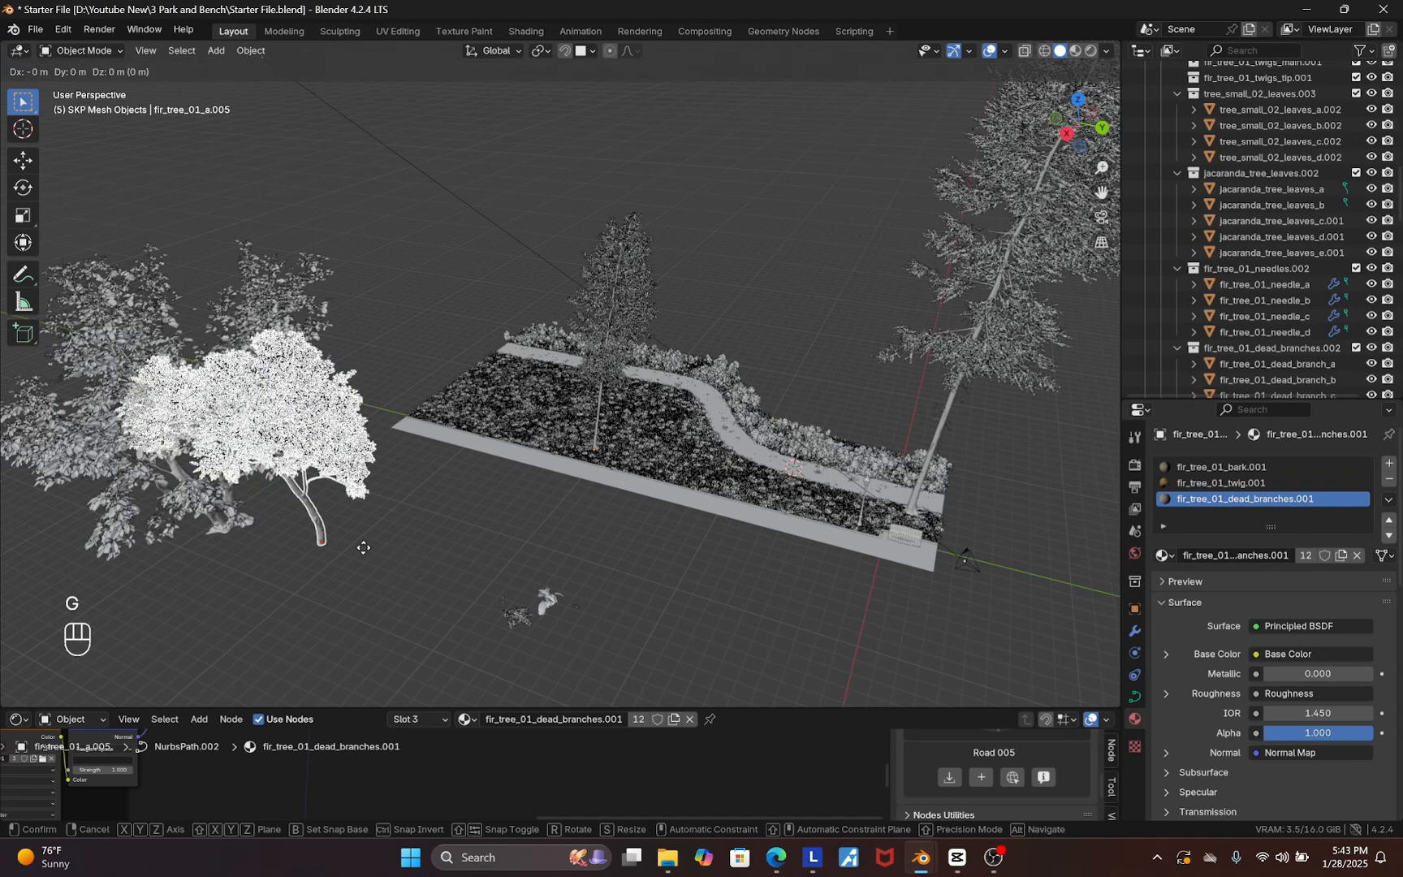
key(shift+z)
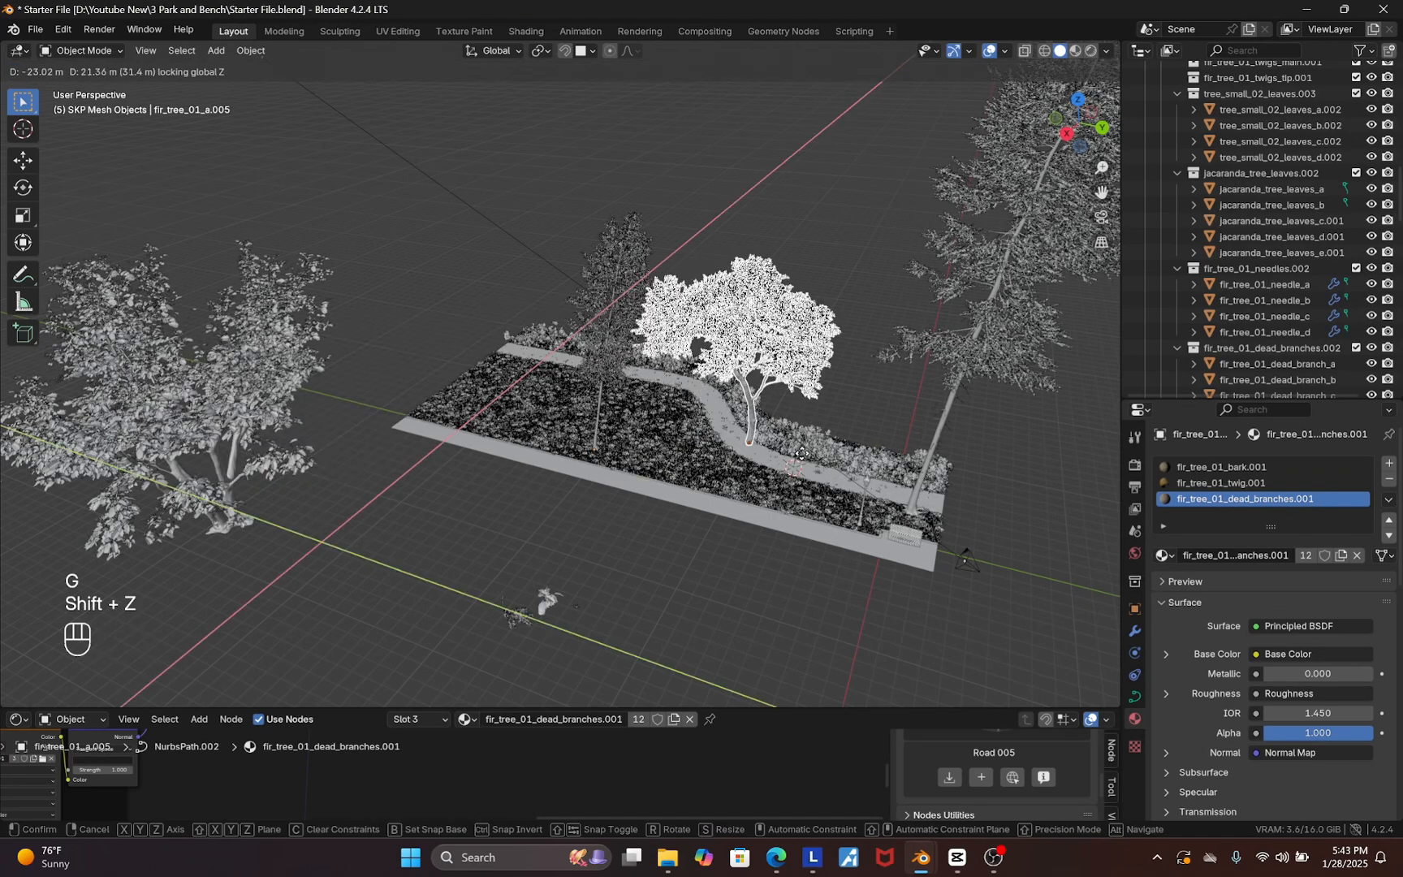
click(804, 395)
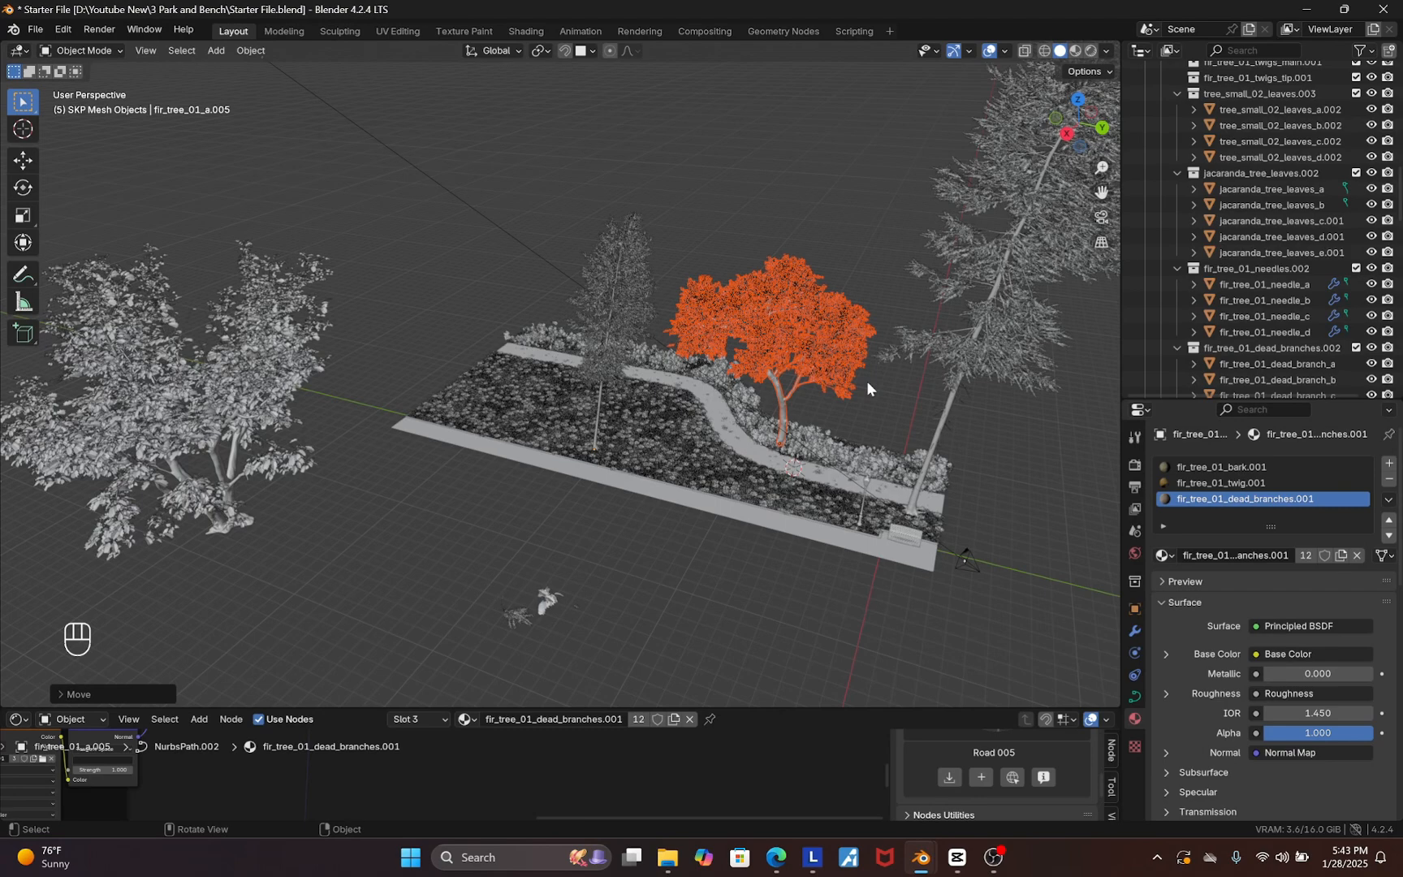
In camera view, reposition the broad-leaved tree behind the bench along the ground plane
key(KP_0)
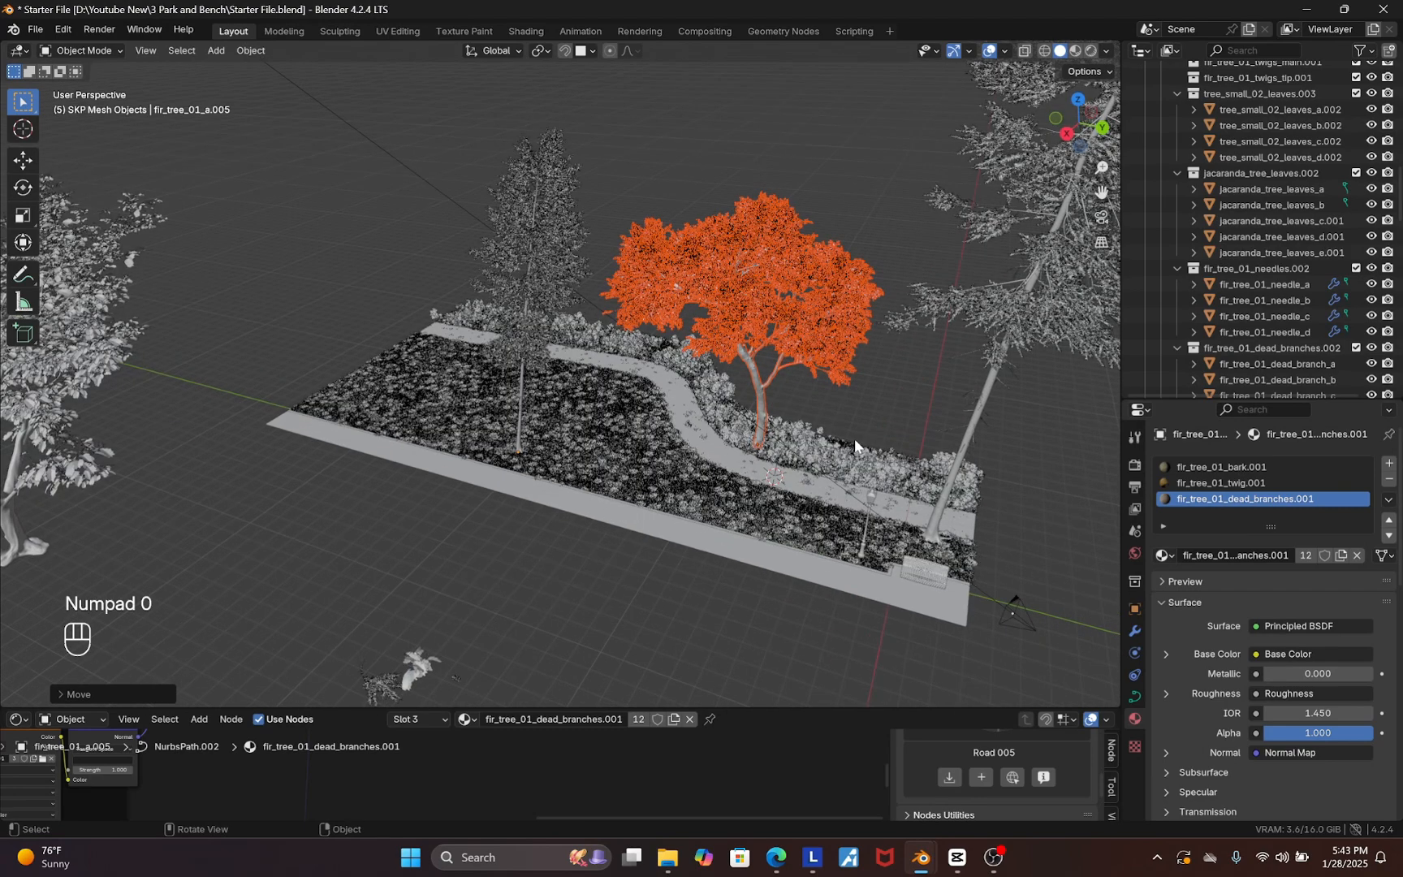
scroll(636, 560, down, 1)
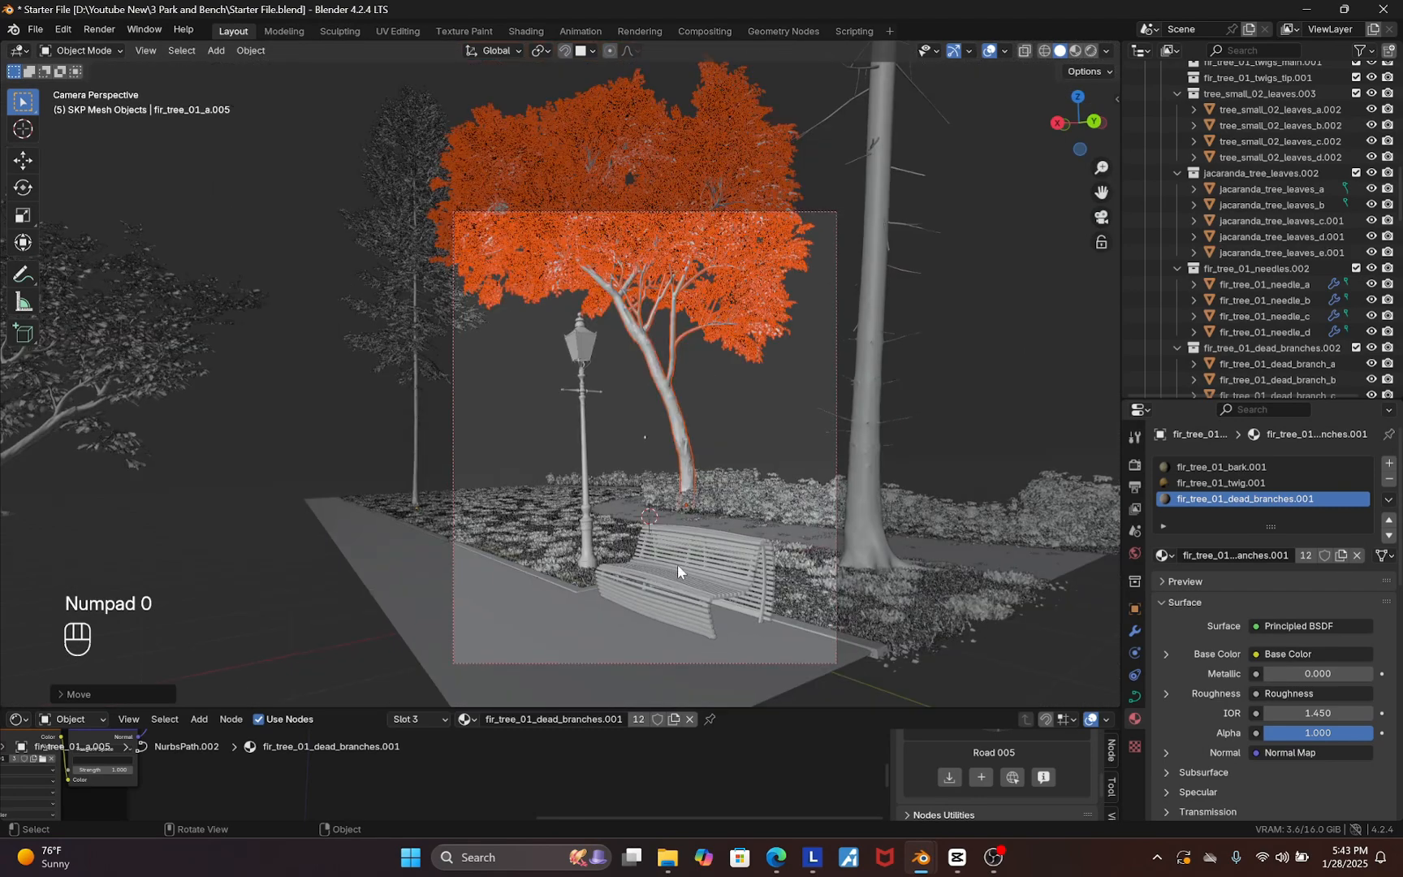
scroll(677, 565, up, 1)
key(g)
key(shift+z)
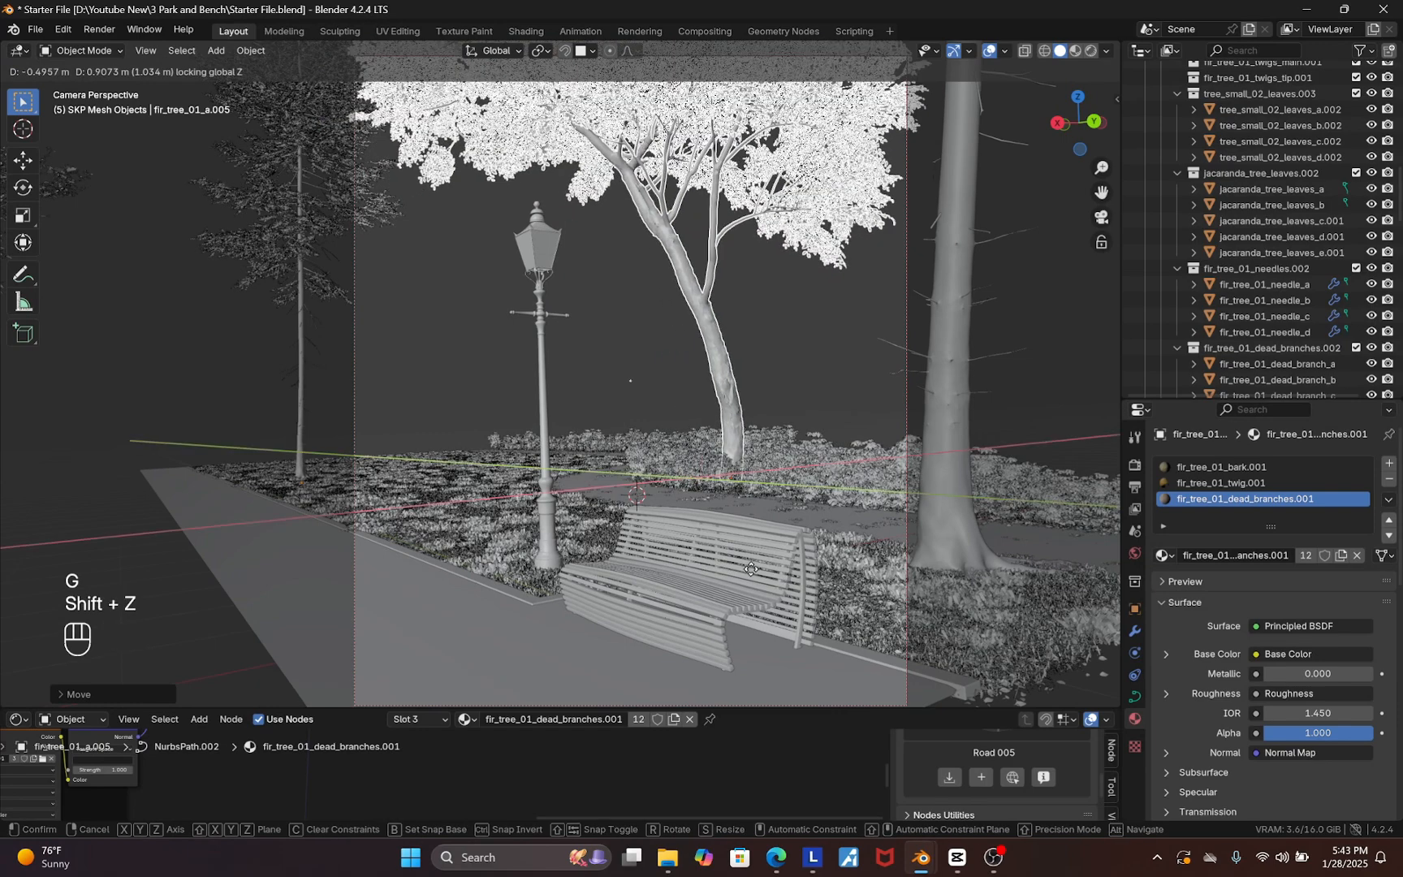
click(780, 567)
Create a linked duplicate of the broad-leaved tree and place it beside the original
scroll(738, 563, down, 2)
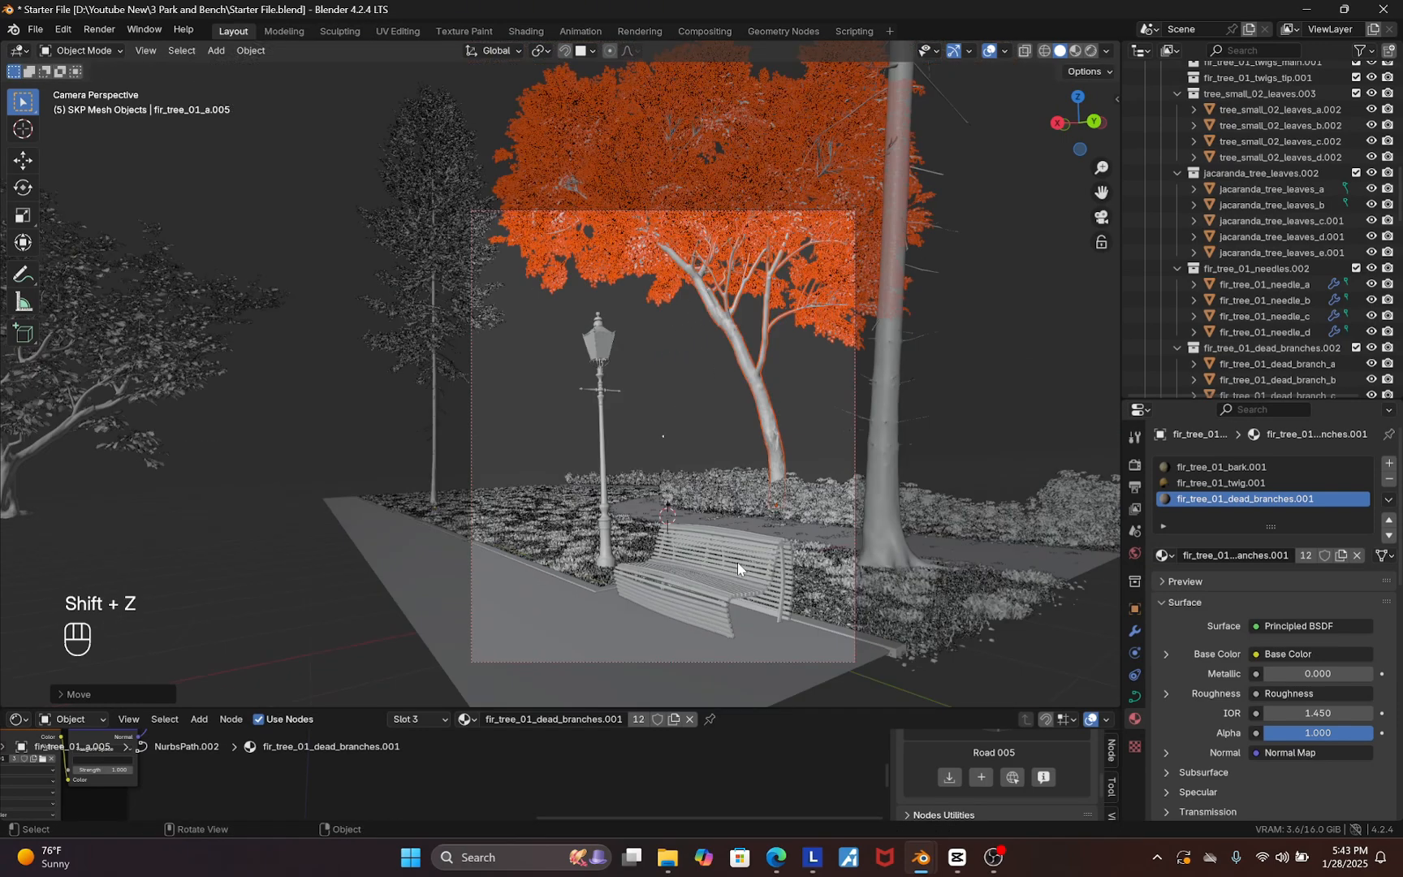
key(alt+d)
key(shift+z)
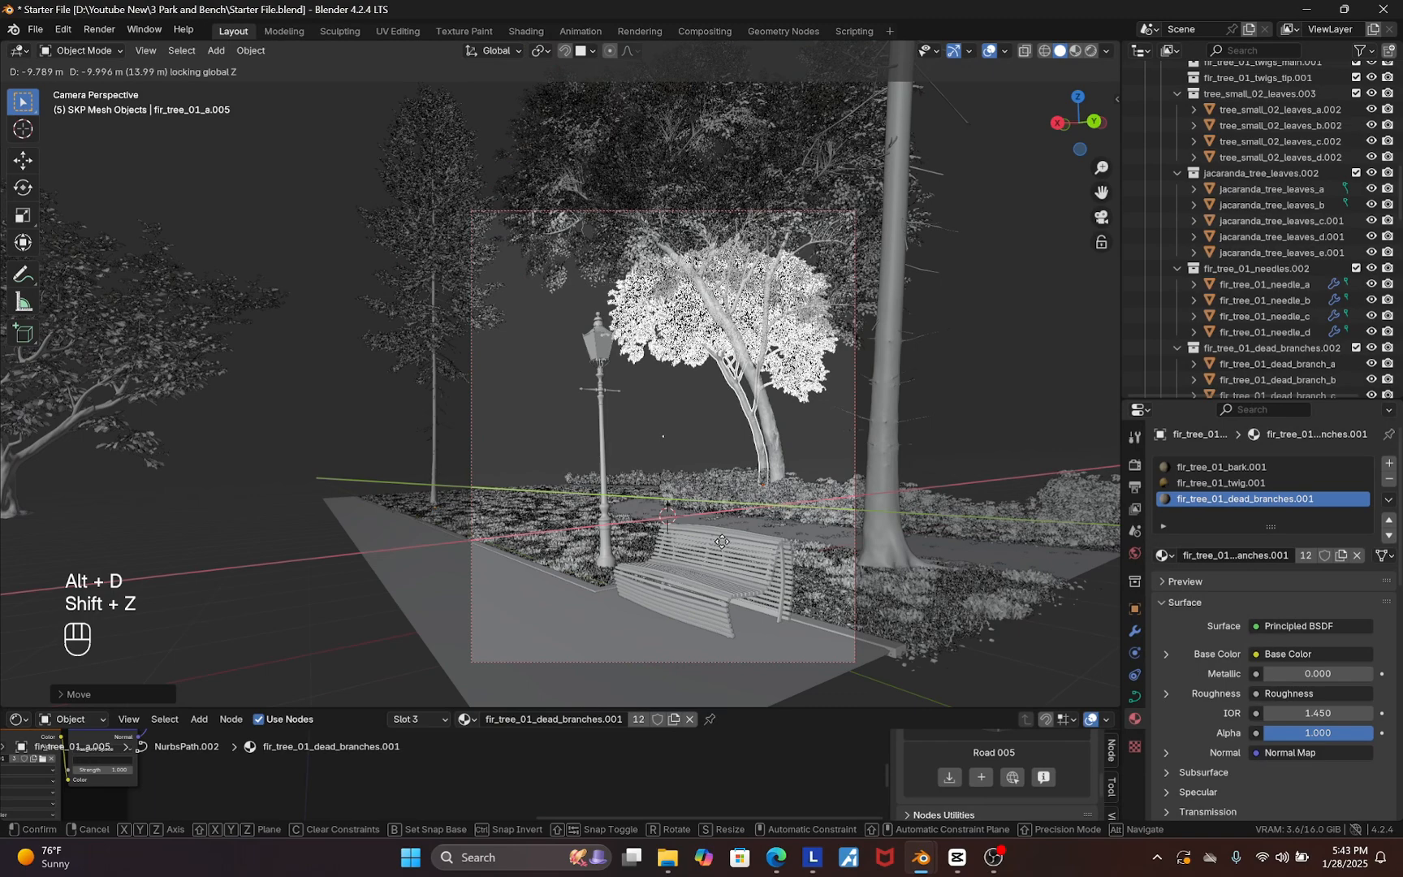
click(804, 560)
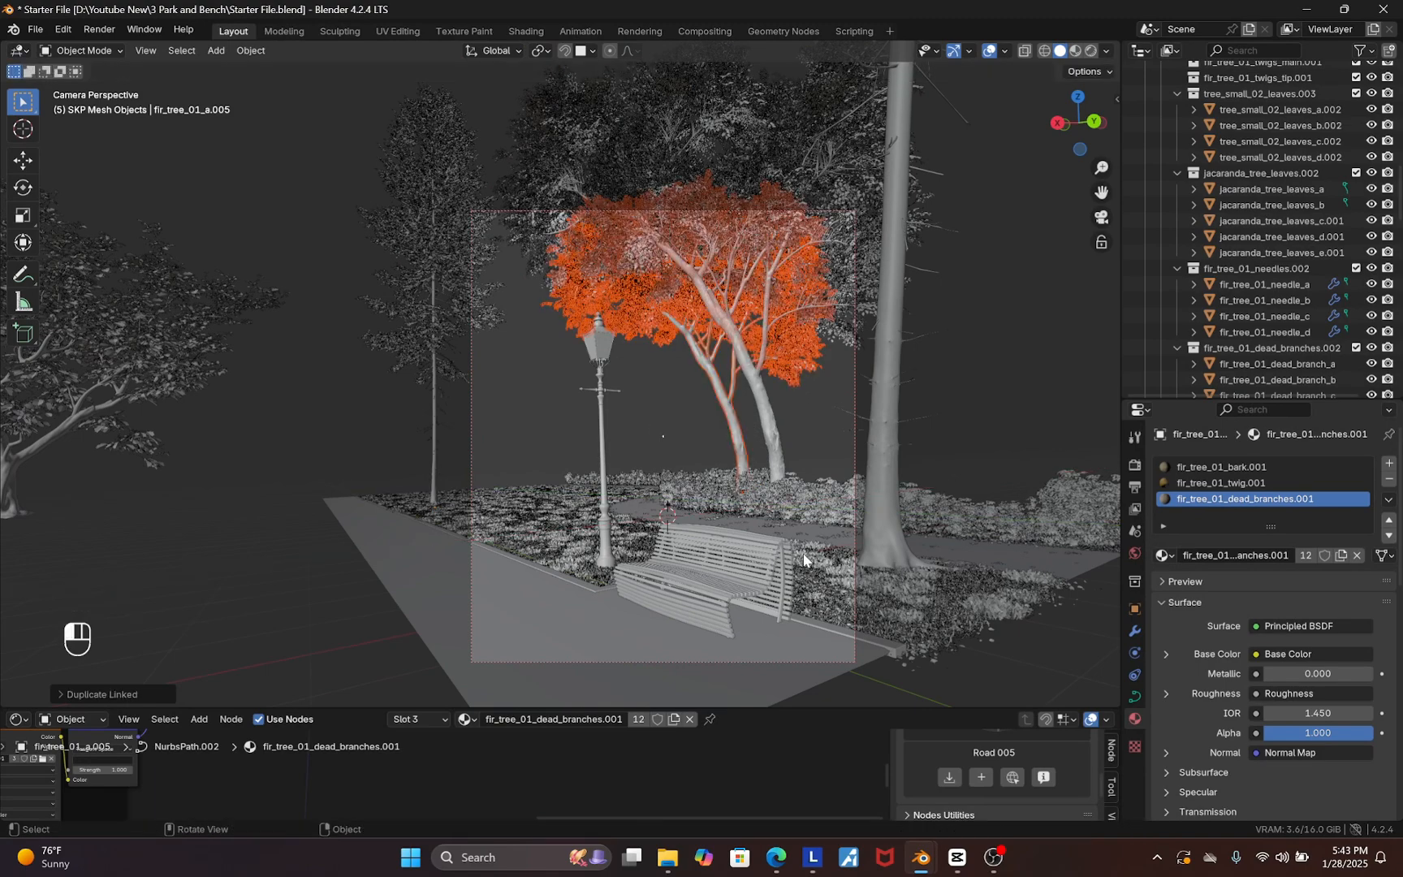
Rotate the duplicated broad-leaved tree about the Z axis by about 71 degrees
key(r)
key(z)
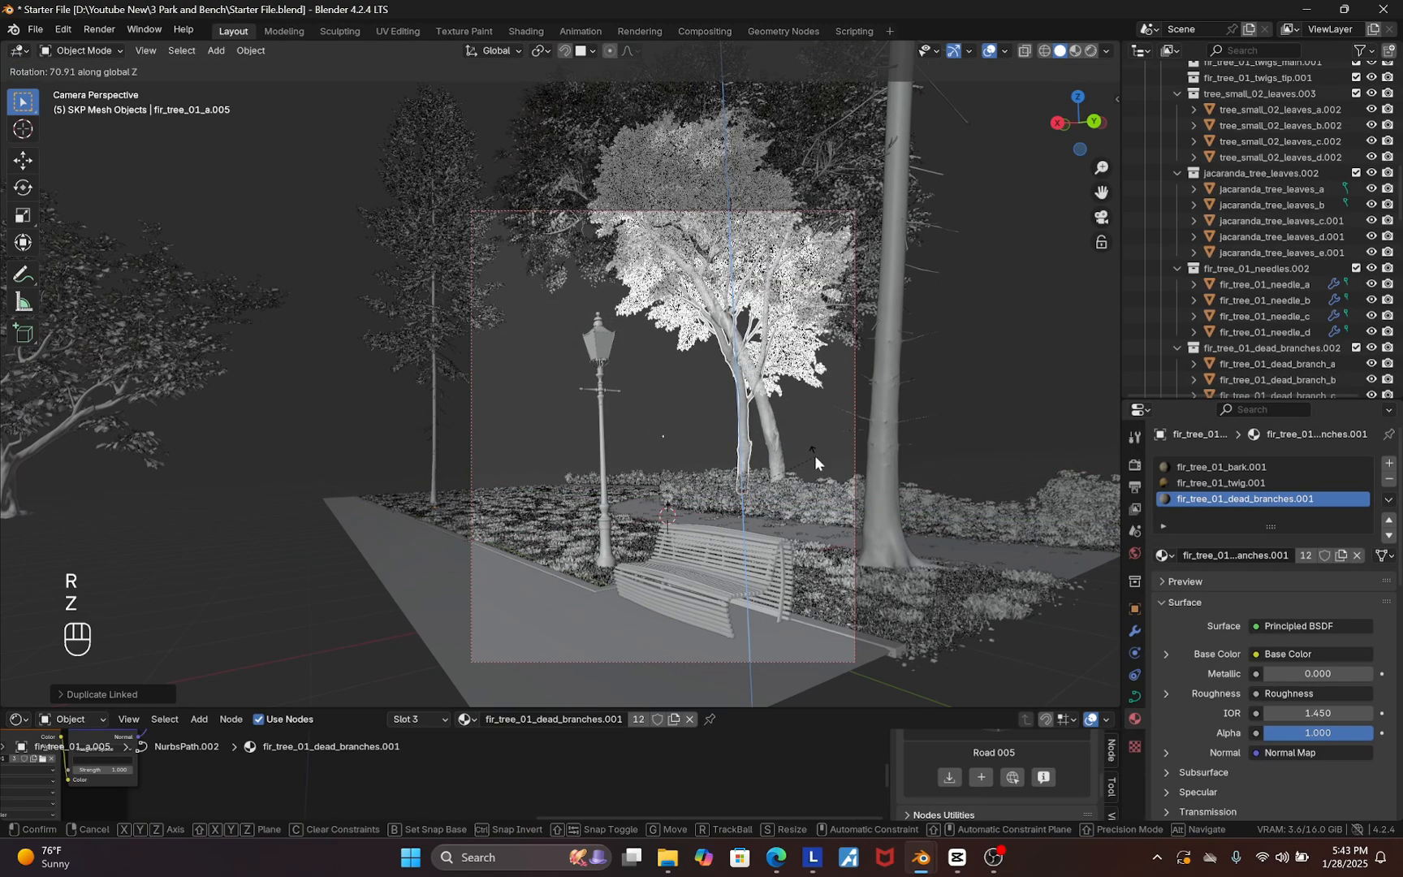
click(816, 461)
Move the duplicated tree along the ground plane off to the left side of the scene
key(g)
key(shift+z)
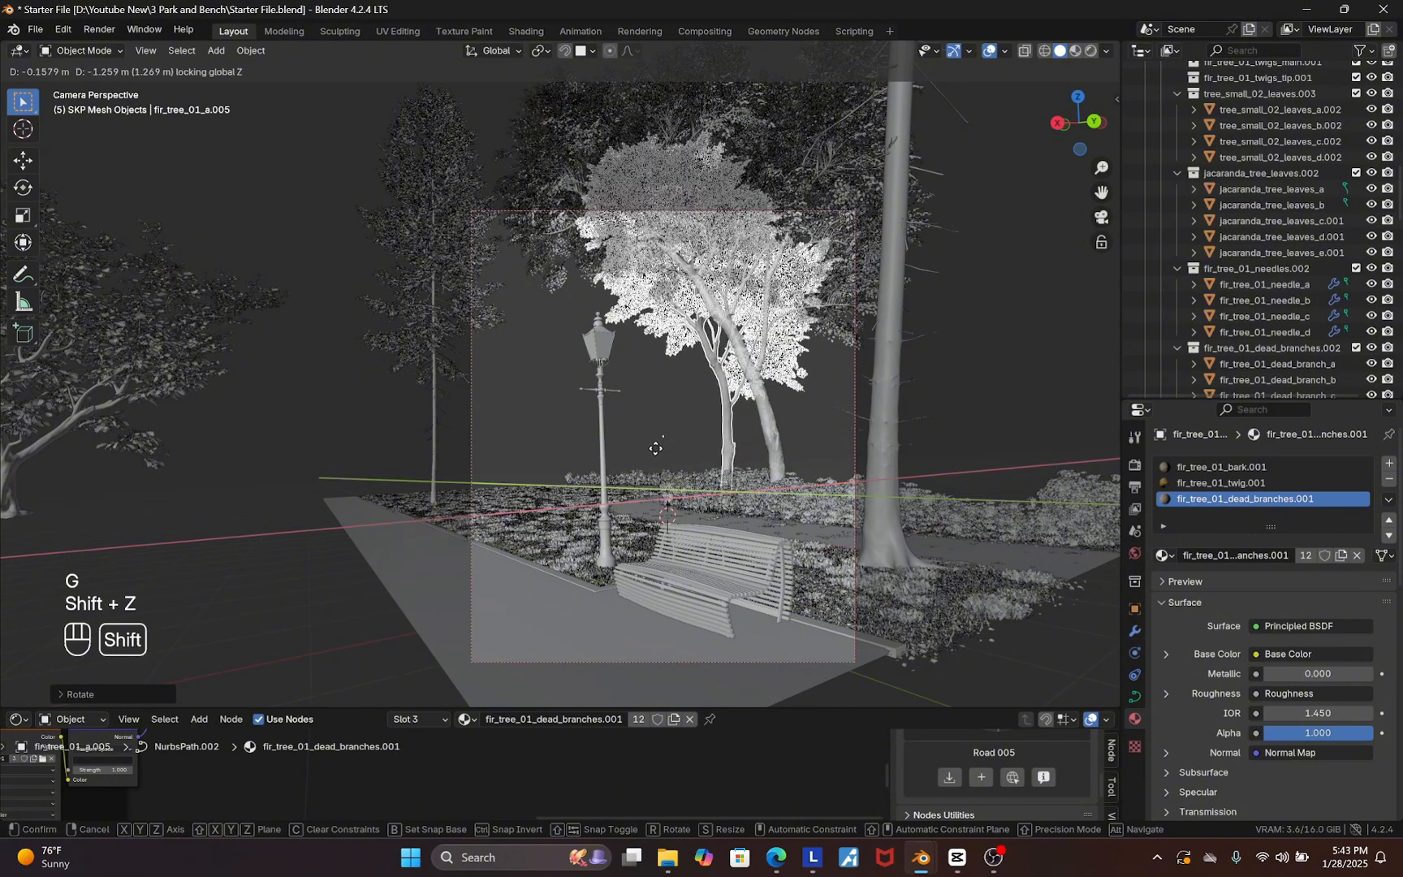
click(101, 467)
scroll(225, 401, down, 3)
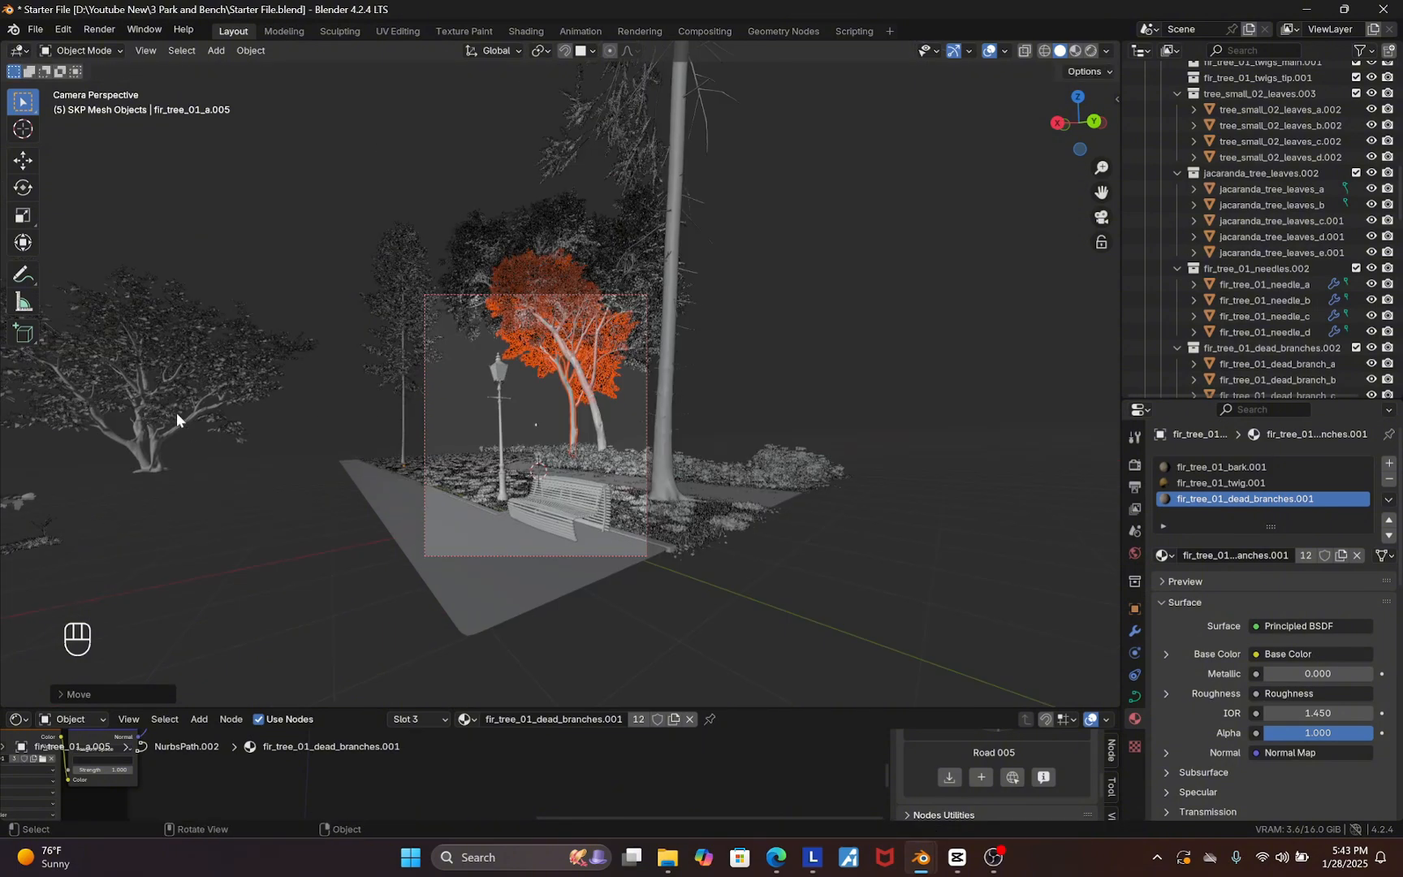
click(155, 475)
scroll(490, 456, up, 3)
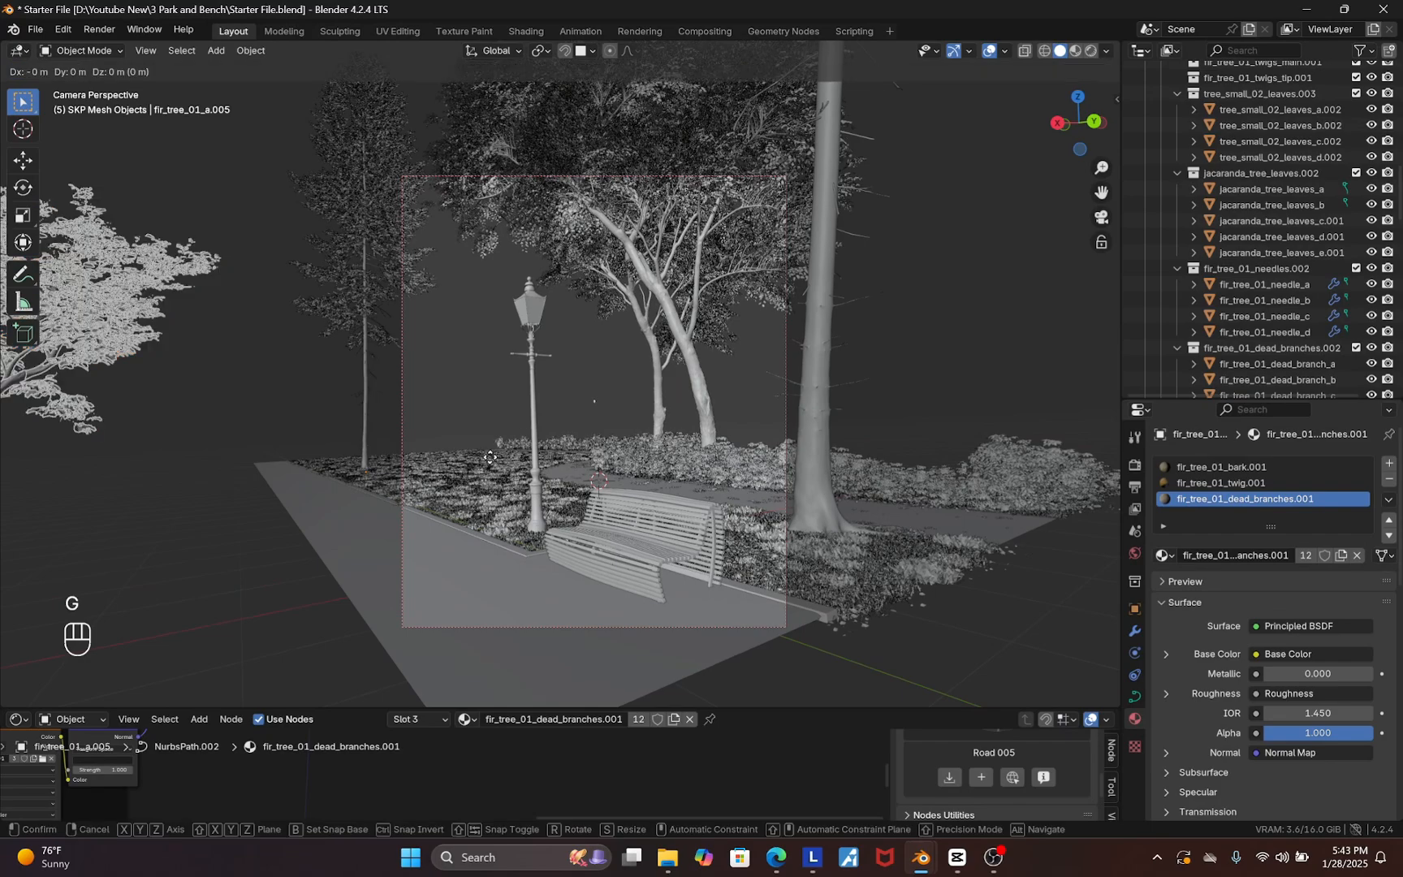
key(g)
key(shift+z)
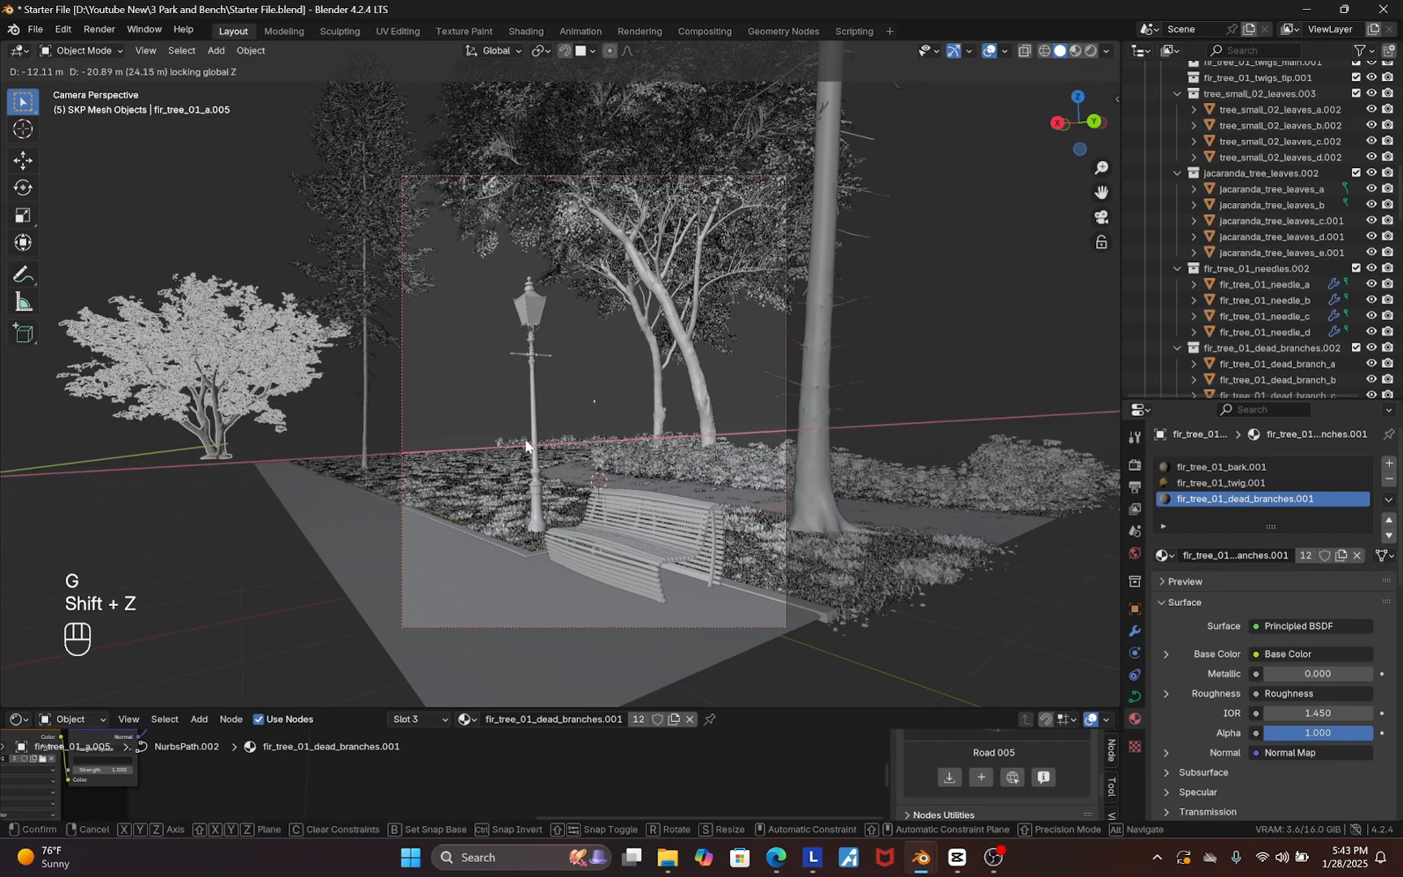
key(Escape)
Move the duplicated tree along the ground plane to stand behind the path area
middle_drag(697, 424, 519, 490)
scroll(519, 491, down, 5)
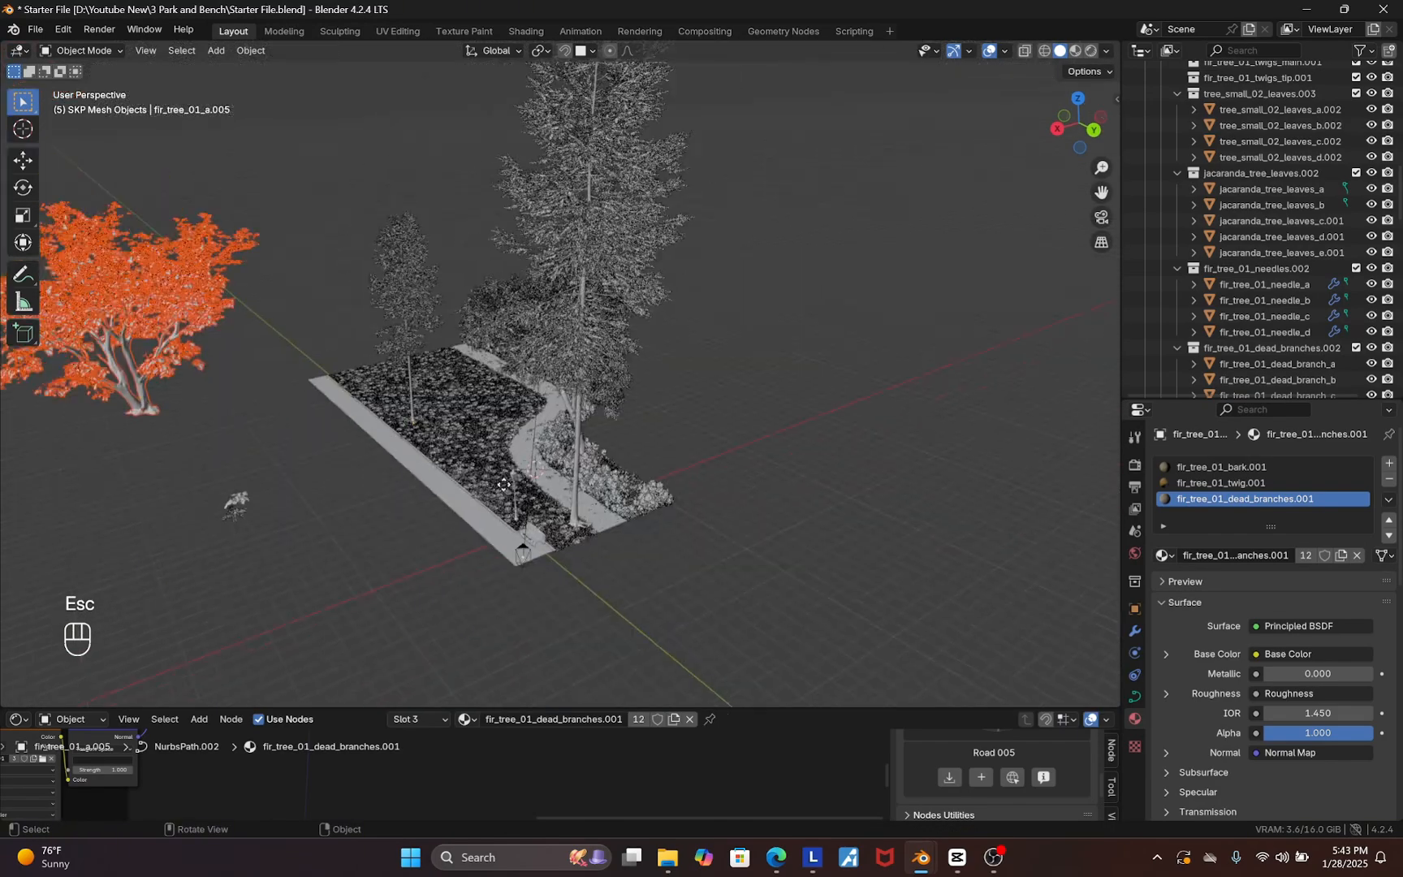
key(g)
key(shift+z)
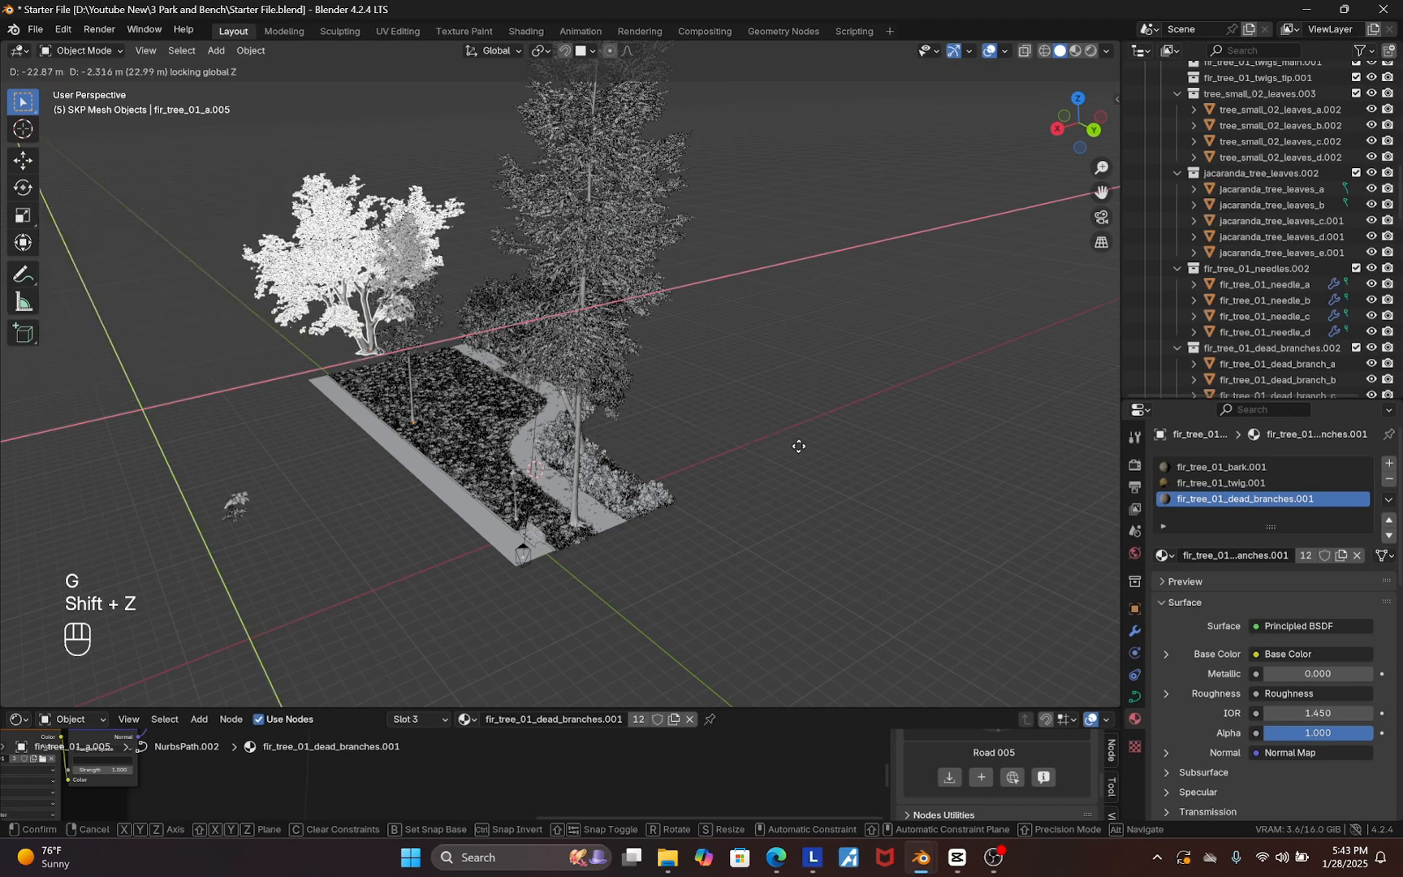
click(889, 449)
In camera view, move the large fir tree along the ground plane closer to the bench
key(KP_0)
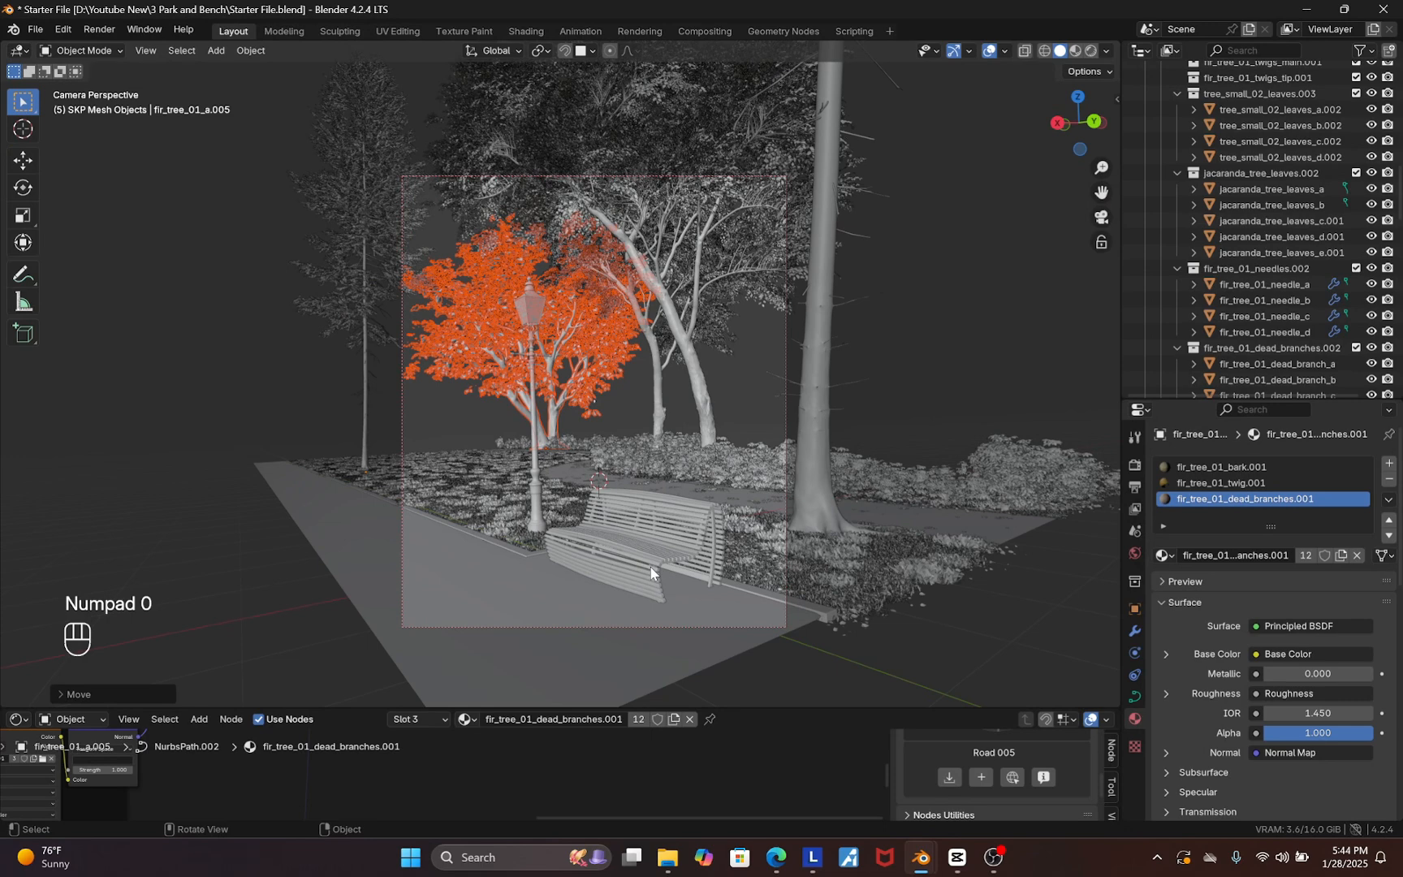
scroll(650, 567, up, 2)
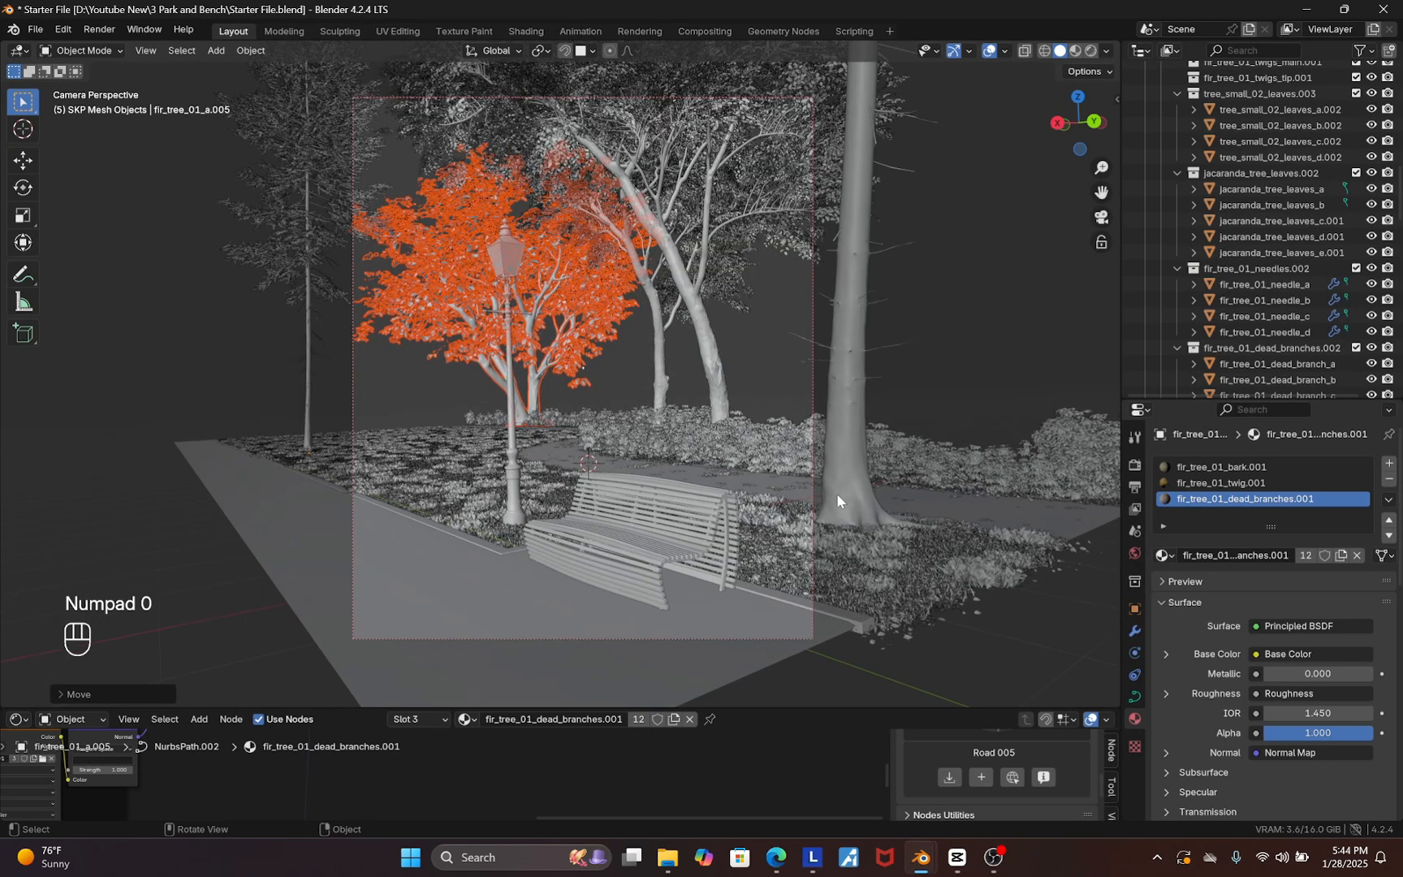
click(855, 465)
key(g)
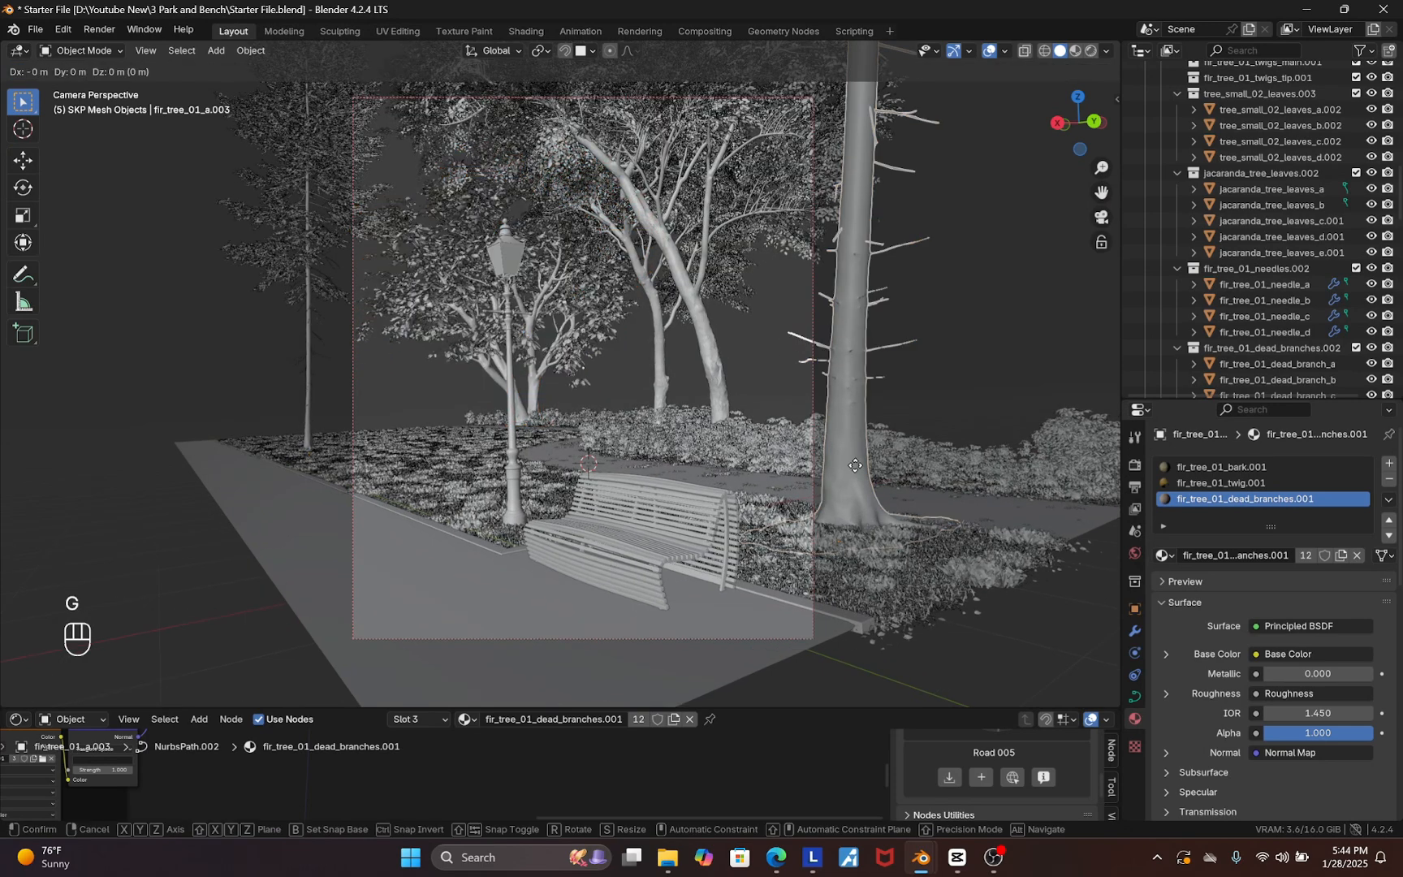
key(shift+z)
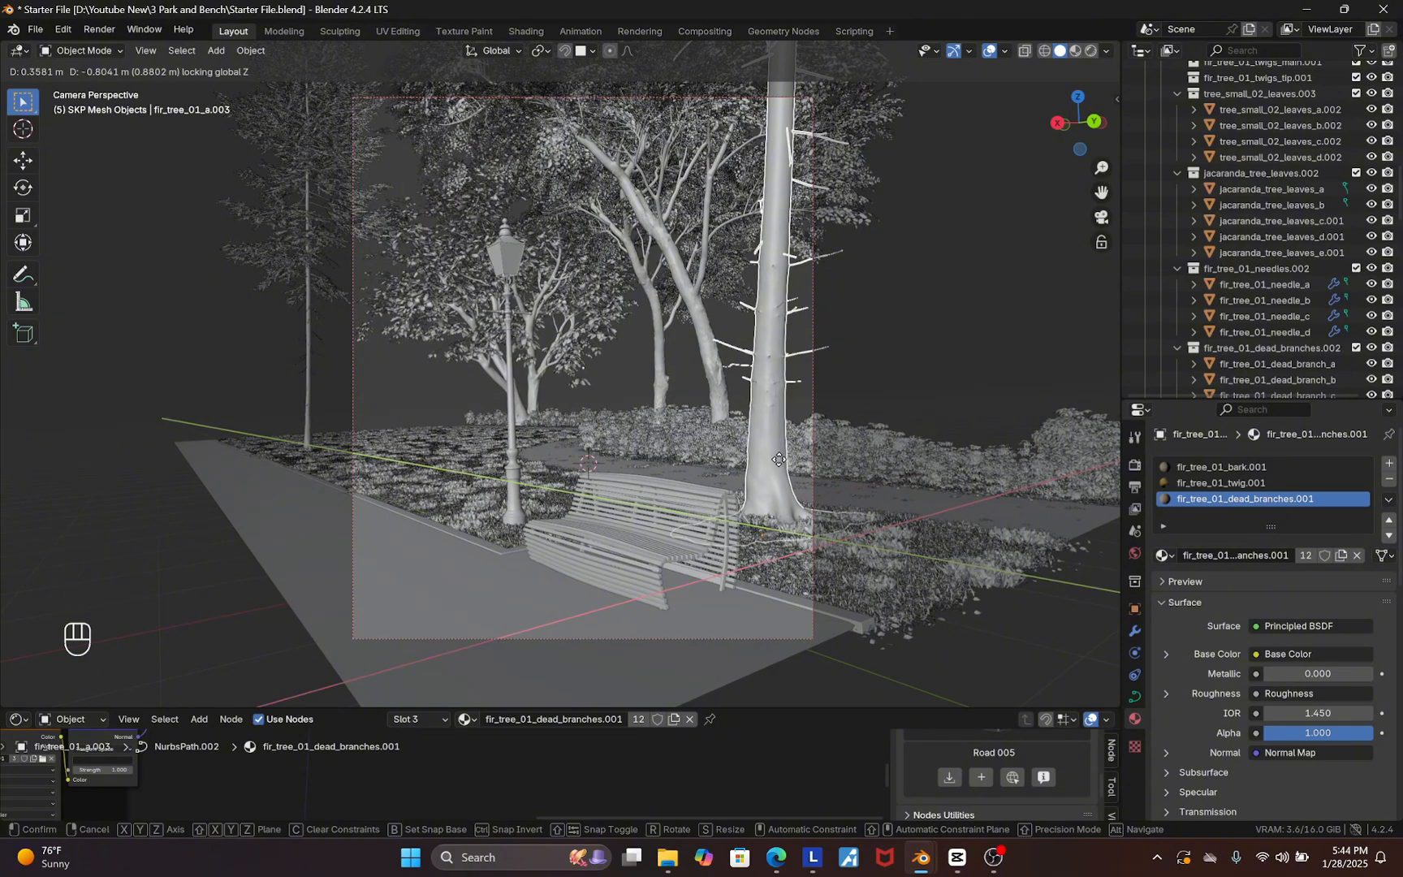
click(780, 490)
Shift the large fir tree slightly along the Z axis so its base sits in the grass
scroll(781, 490, up, 5)
key(g)
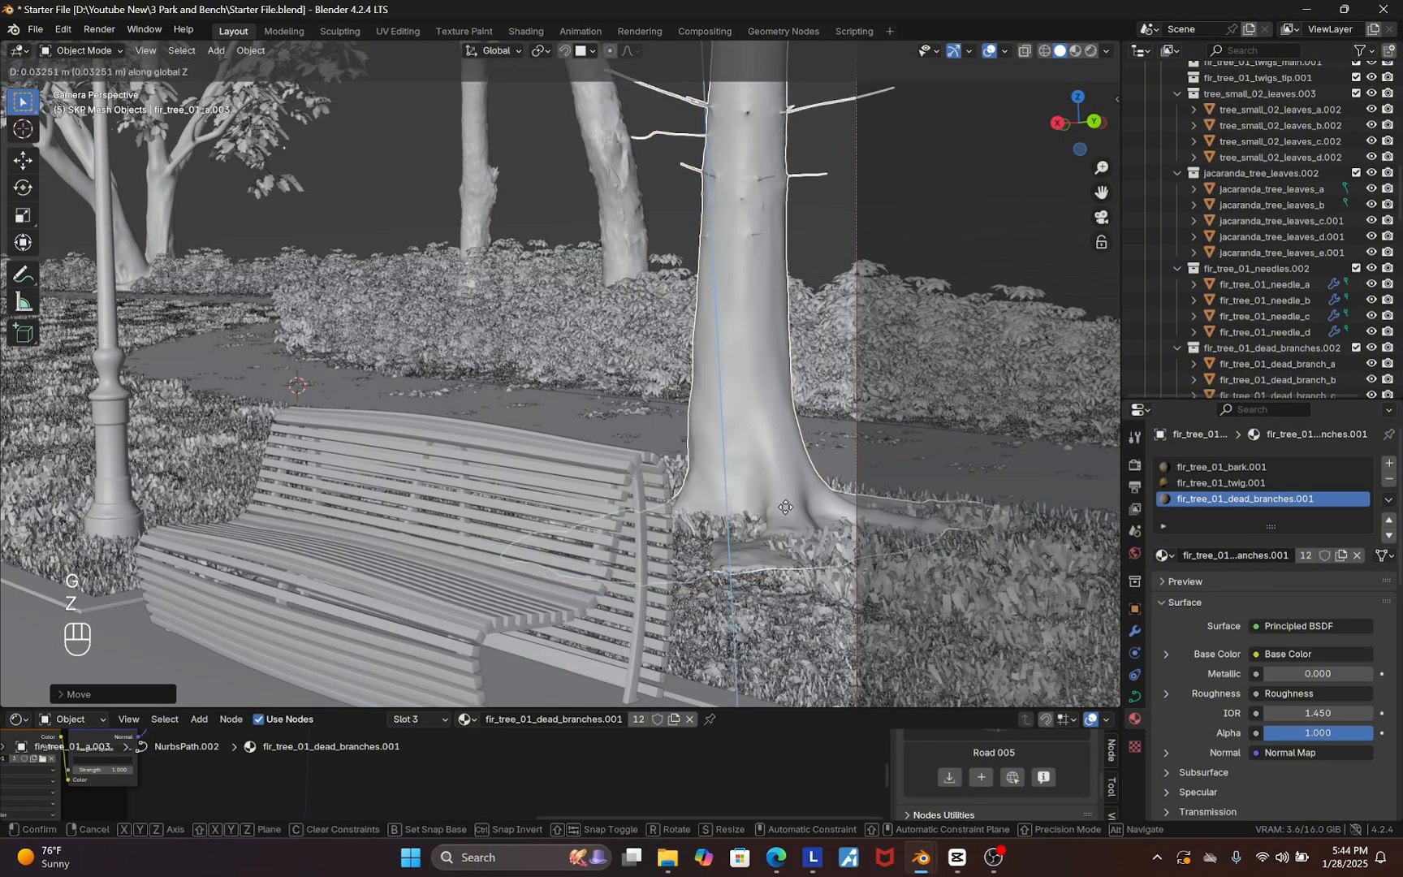
key(z)
click(956, 566)
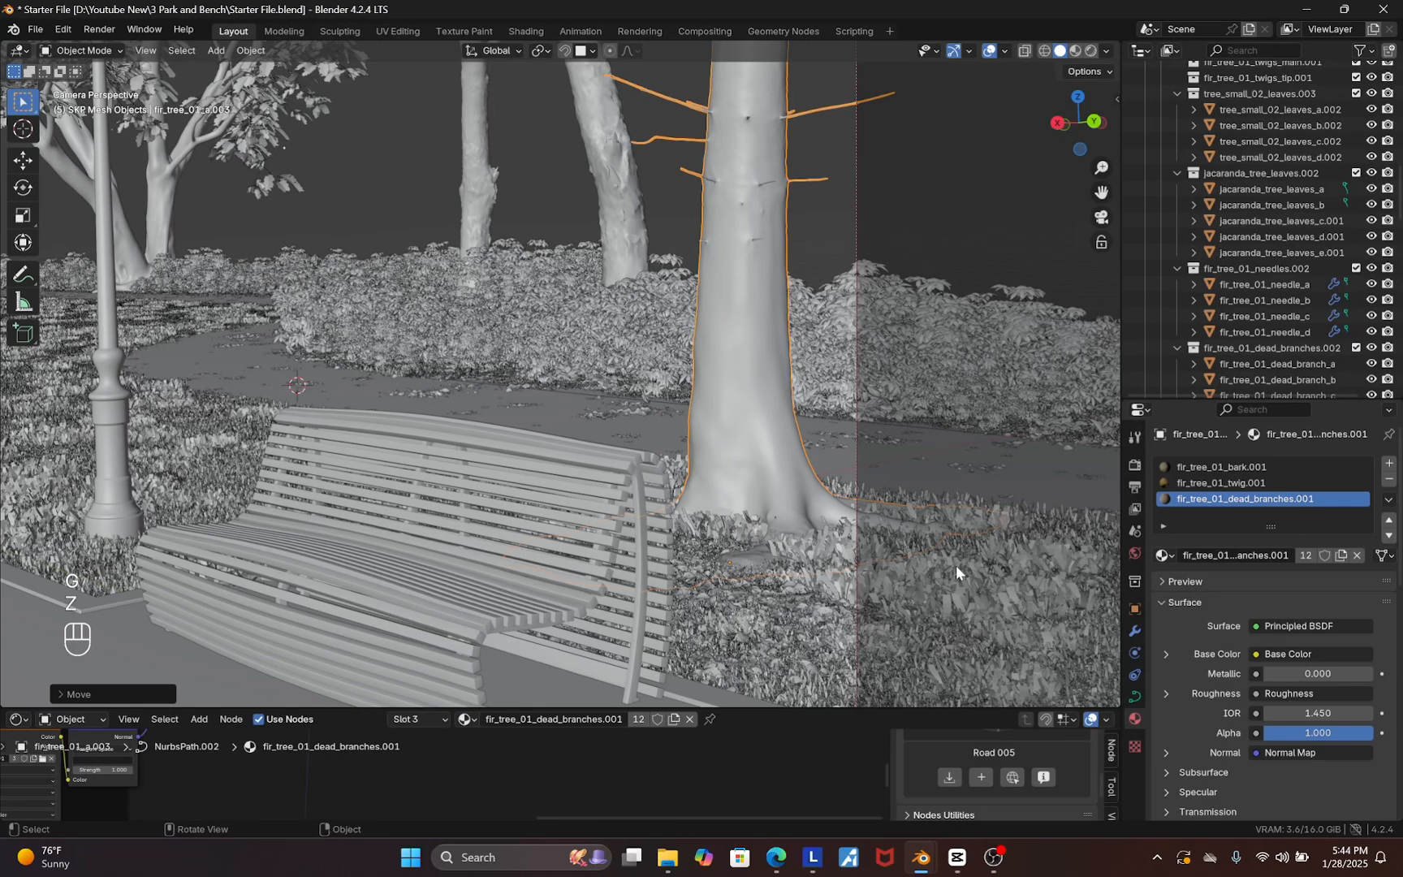
Switch the viewport to rendered shading to preview the scene in camera view
scroll(956, 566, down, 3)
scroll(648, 568, down, 2)
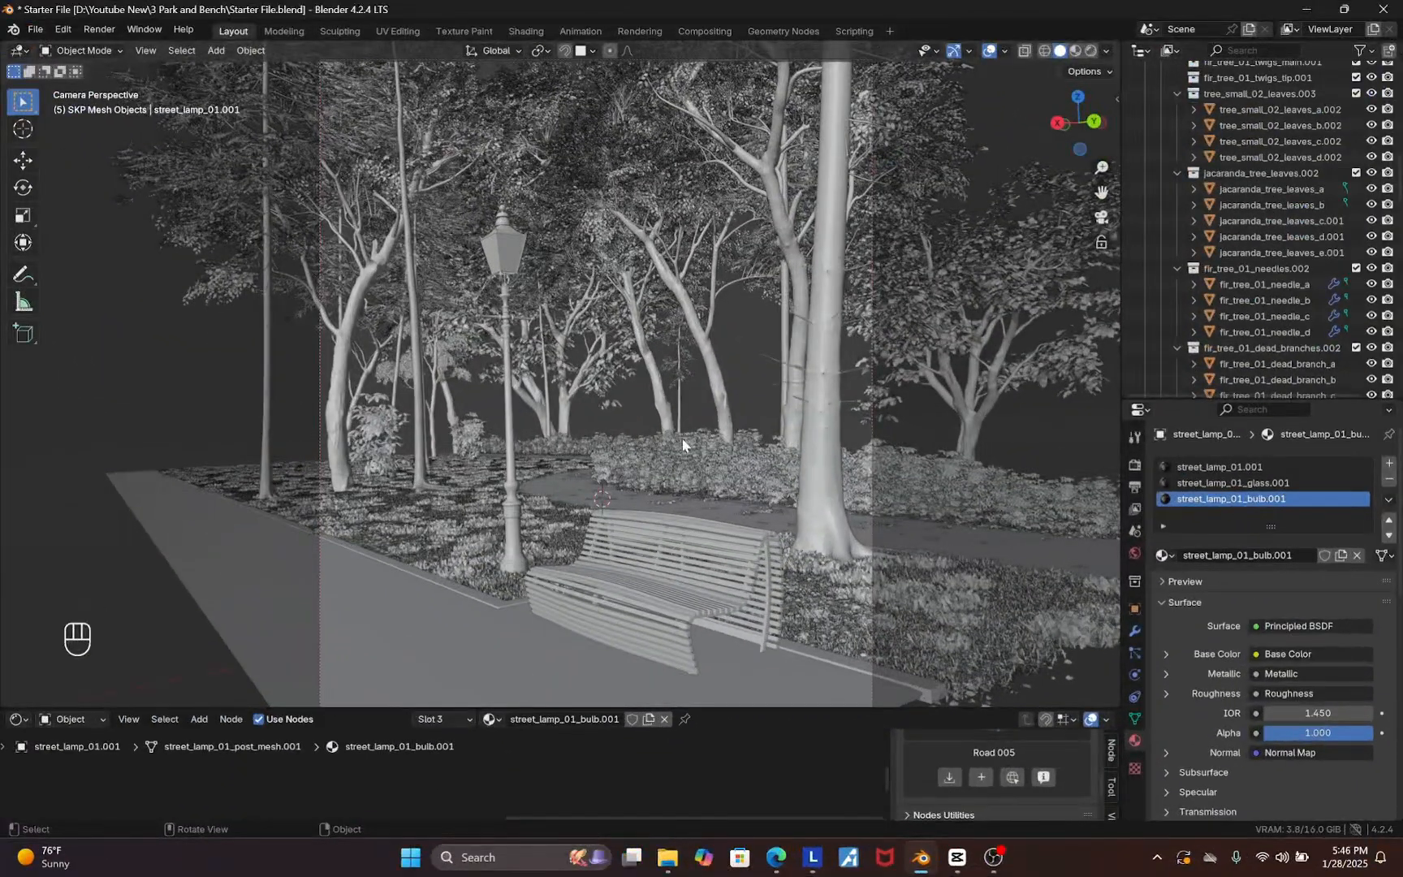
click(1092, 52)
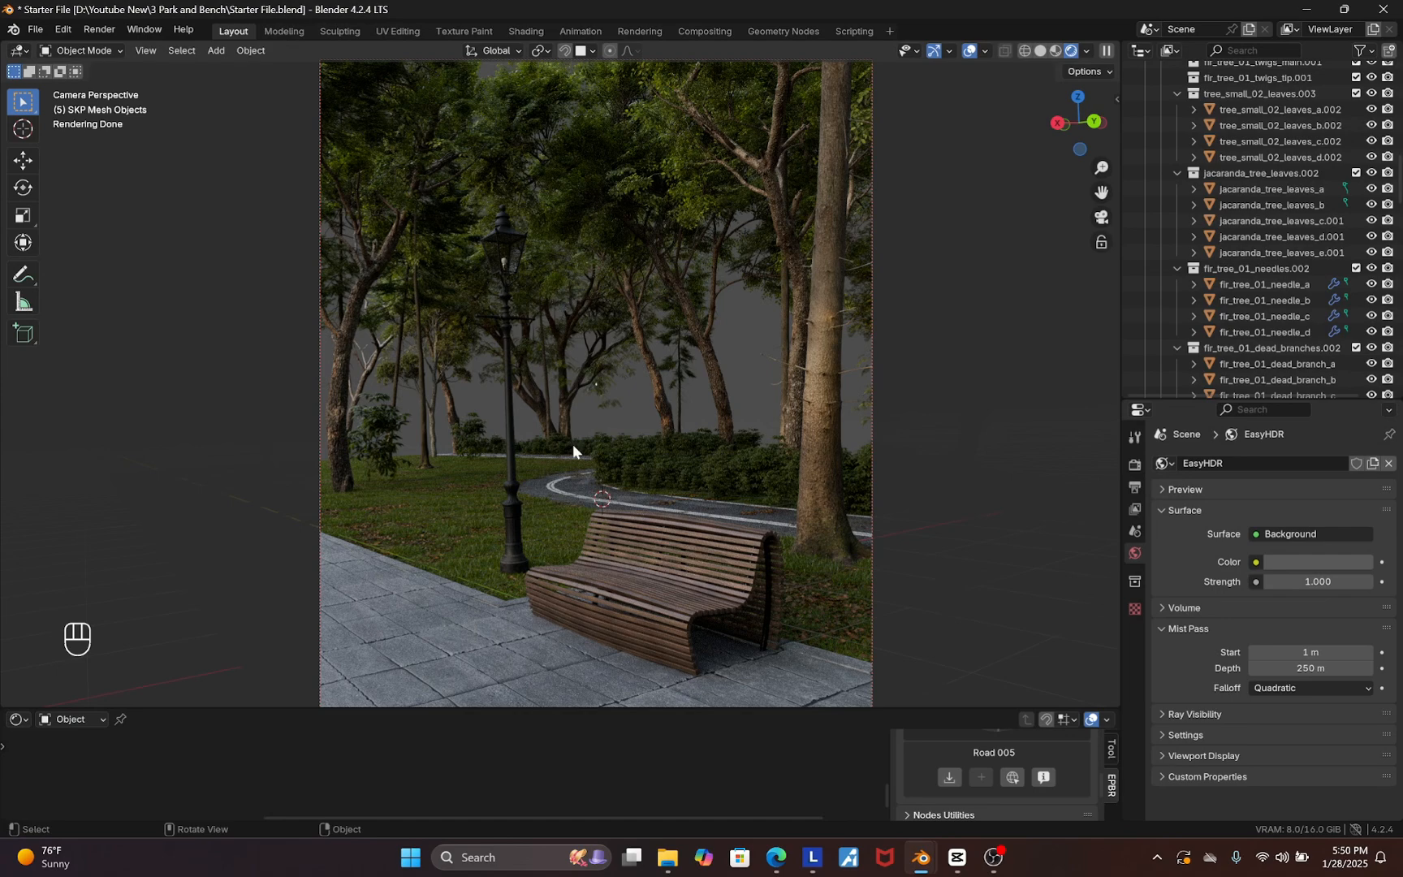
ctrl+click(548, 379)
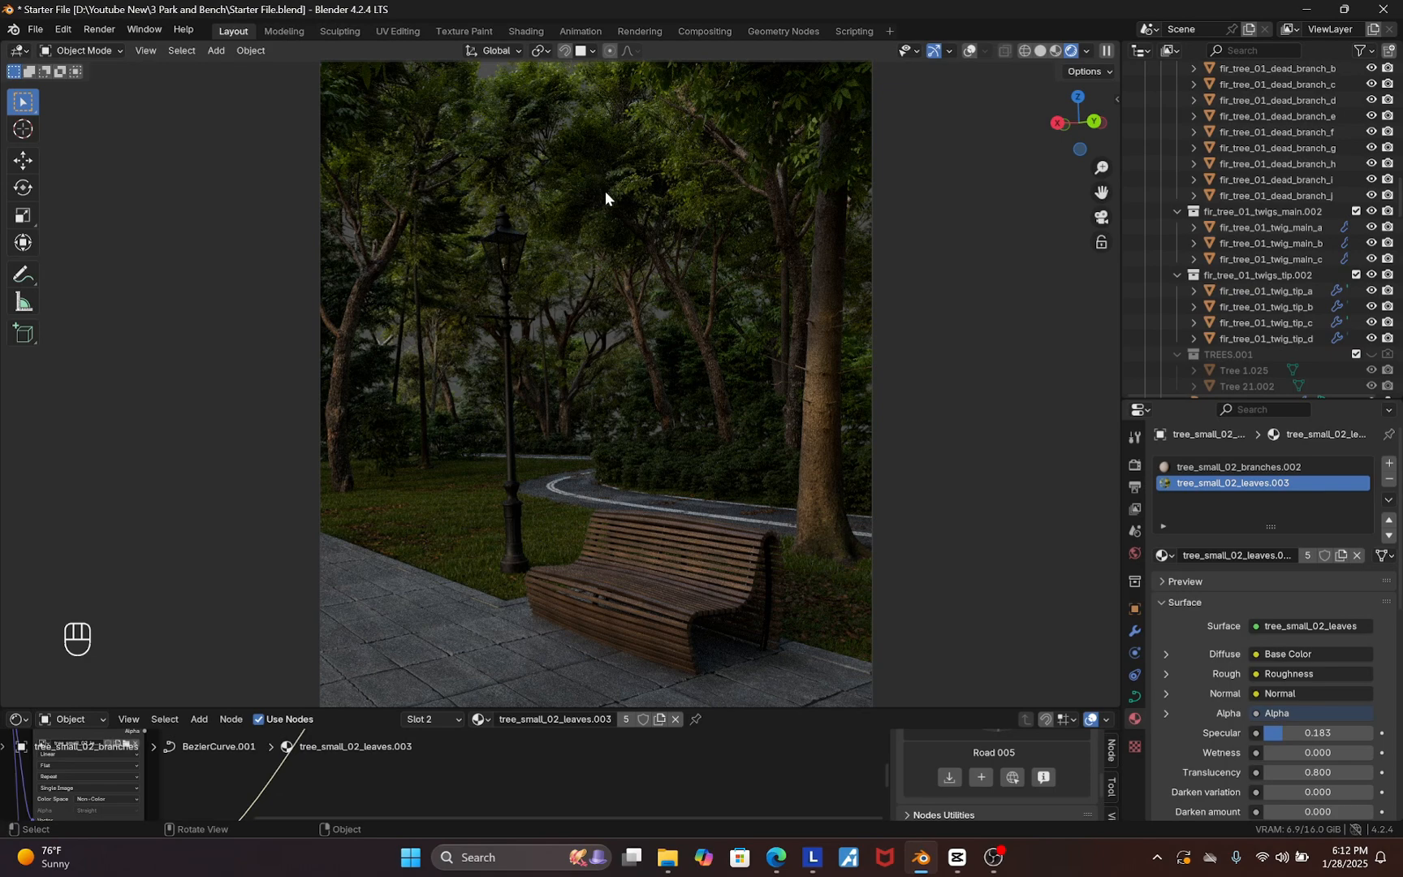
Open the Easy HDRI panel, fix the world nodes, and set the Downloads folder as the HDRI directory
key(n)
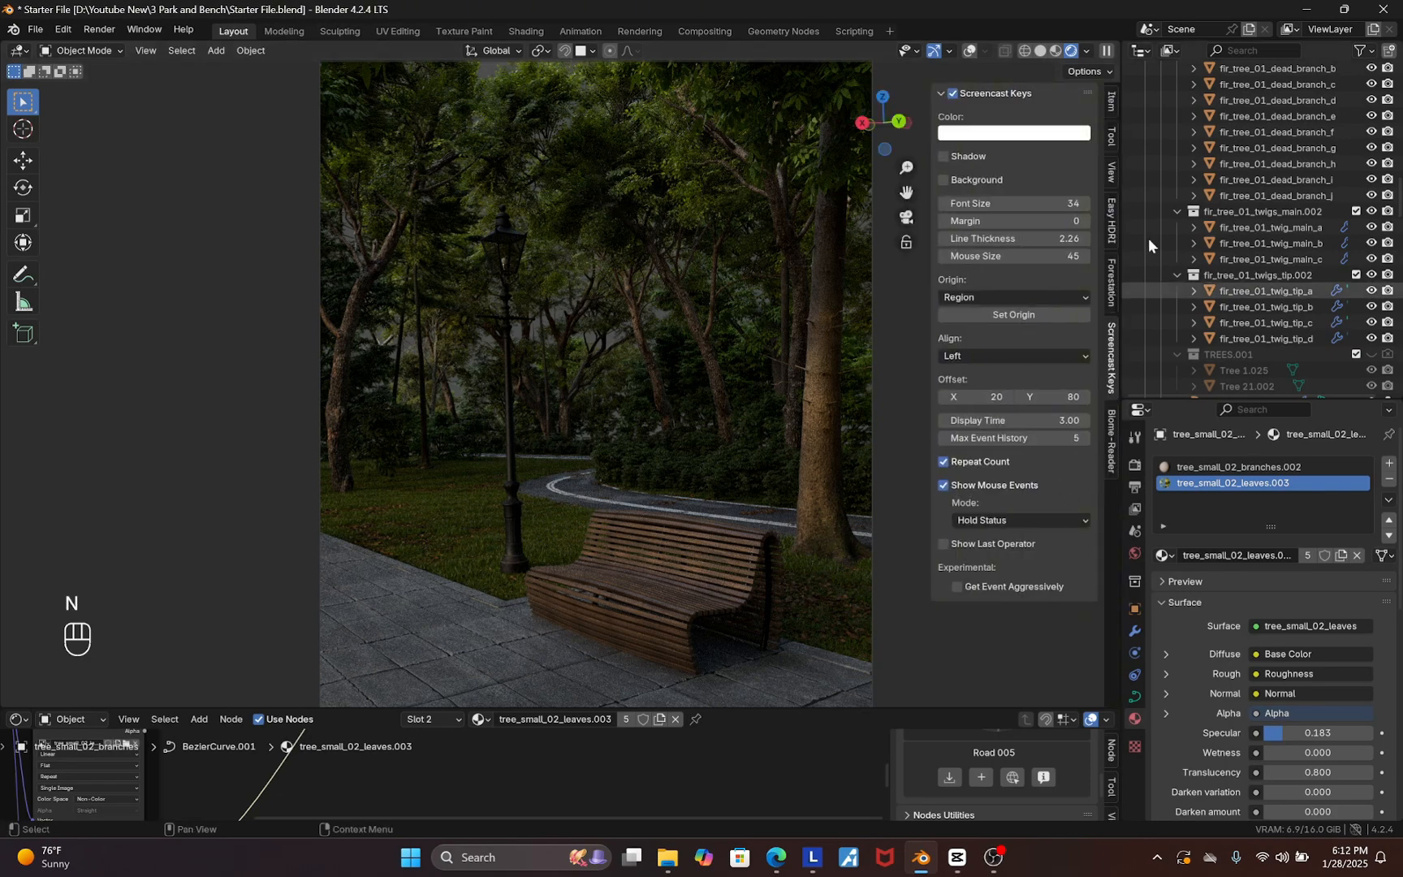
click(1114, 220)
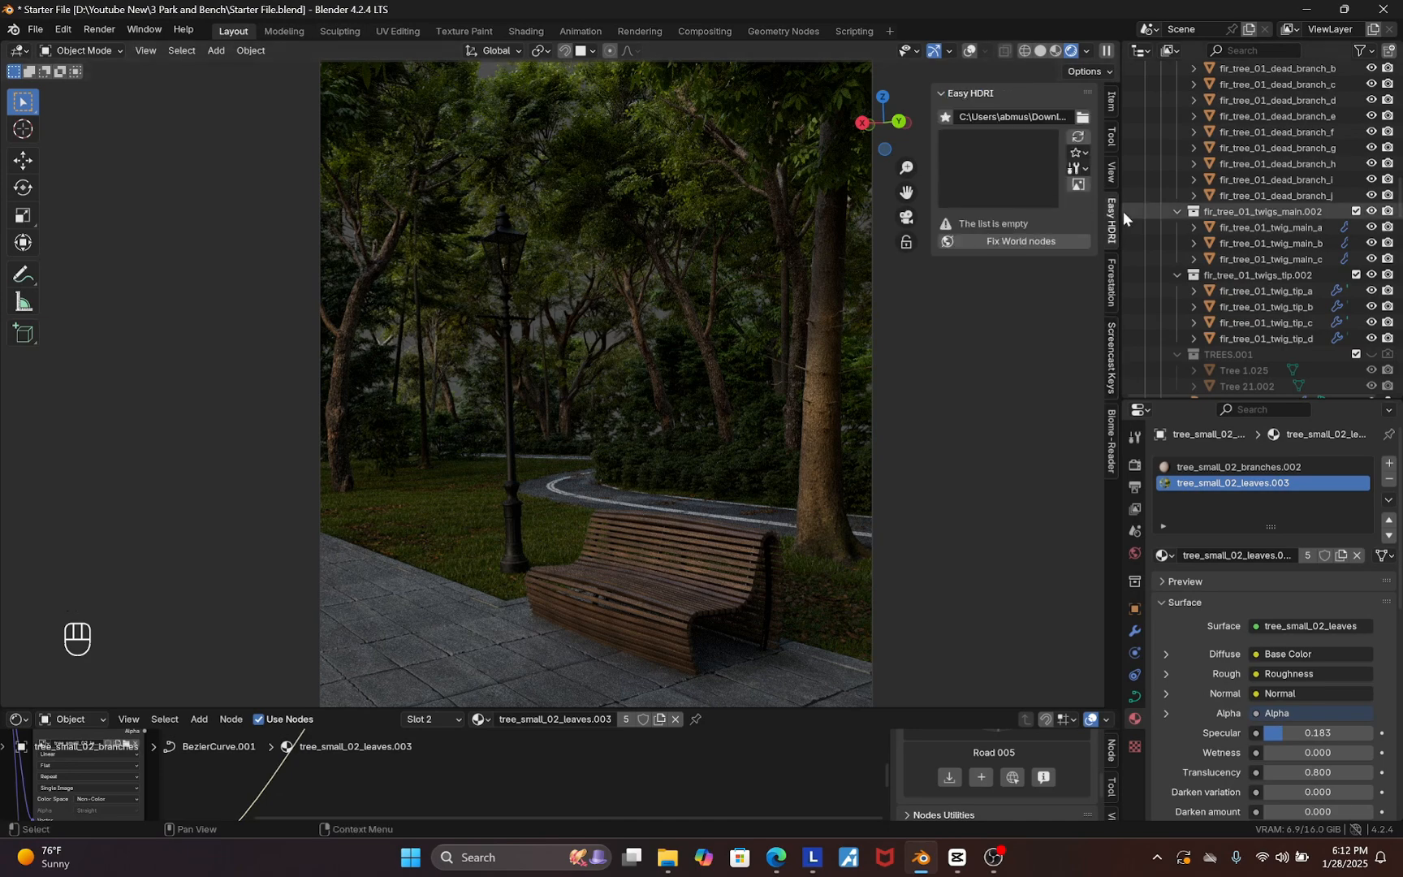
click(1010, 246)
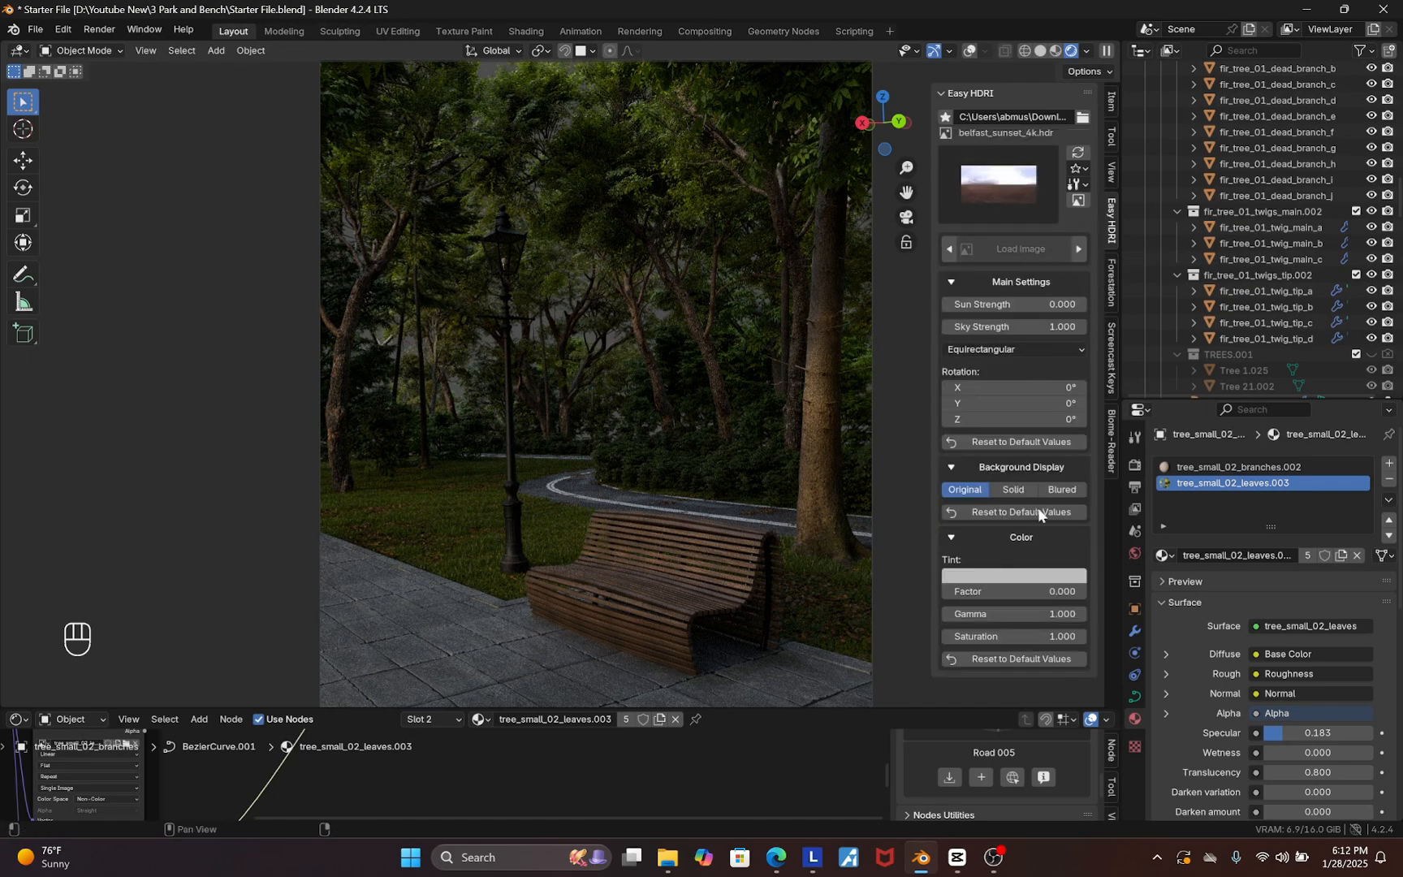
click(1084, 118)
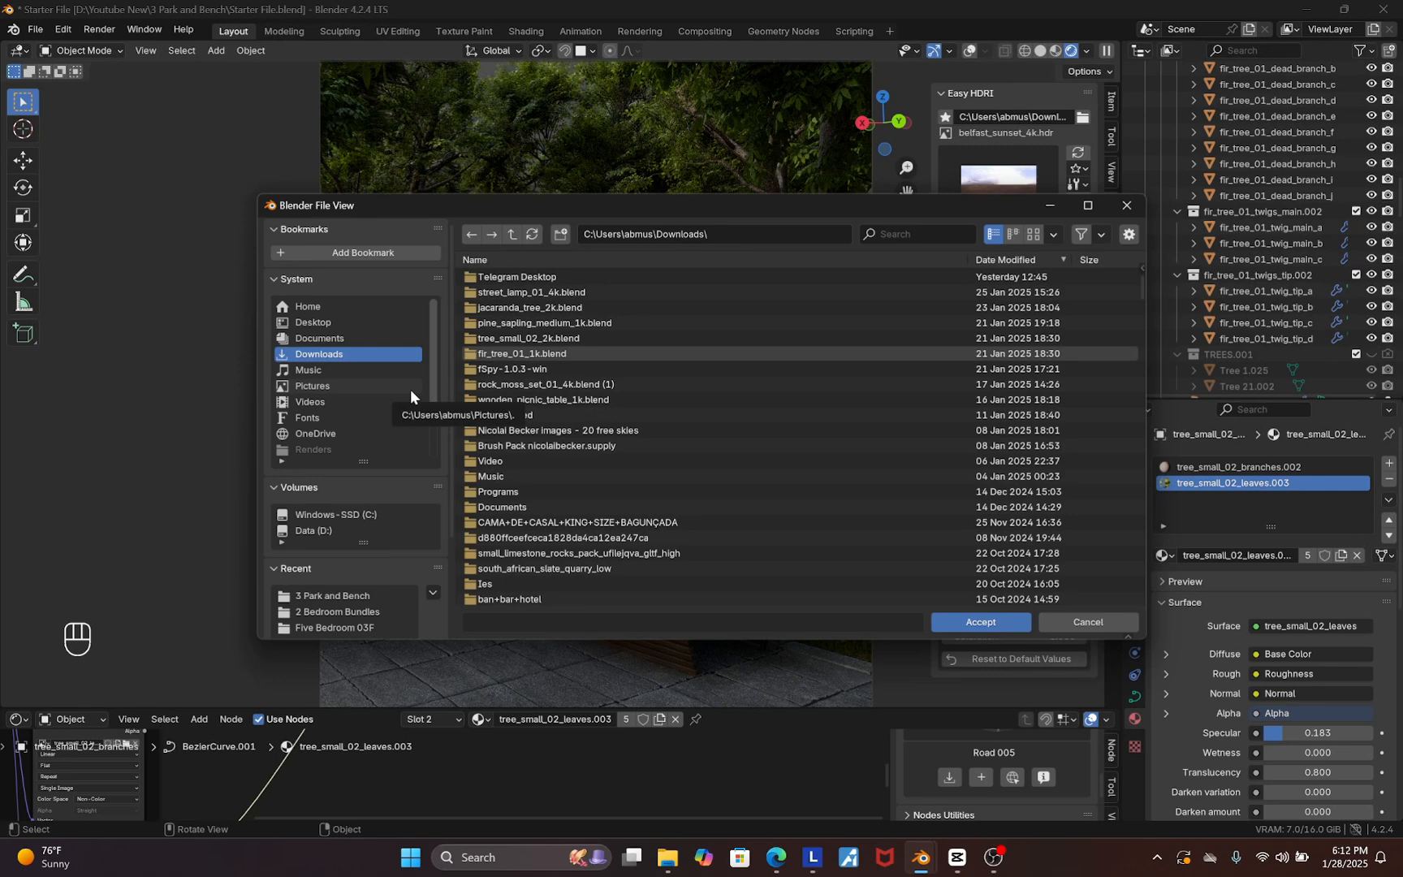
click(983, 624)
Preview the bulkslotermeerplain and canary_wharf HDRIs as the world background
click(1013, 190)
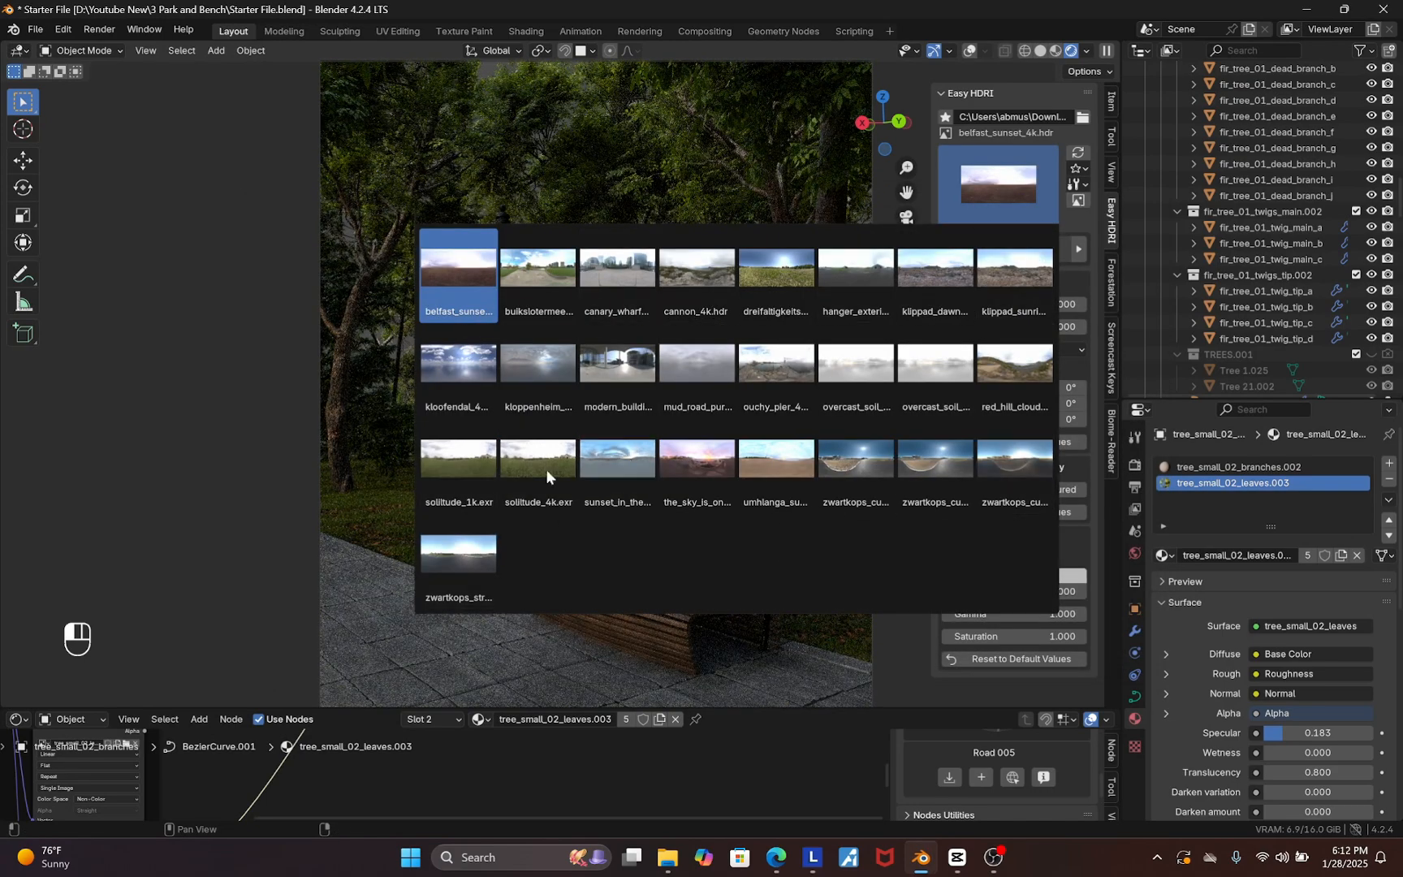
click(556, 272)
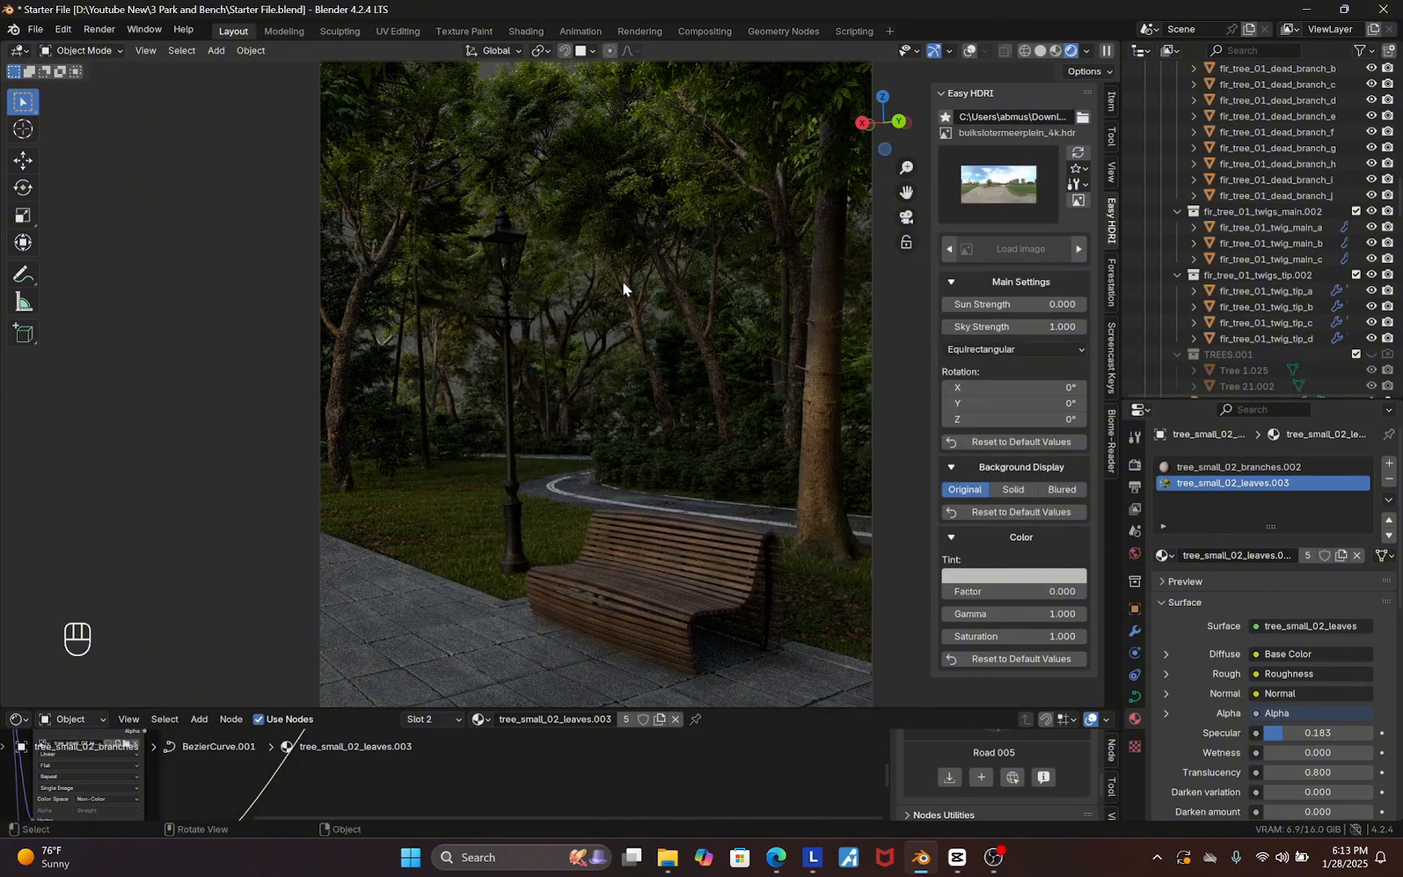
click(946, 190)
click(618, 270)
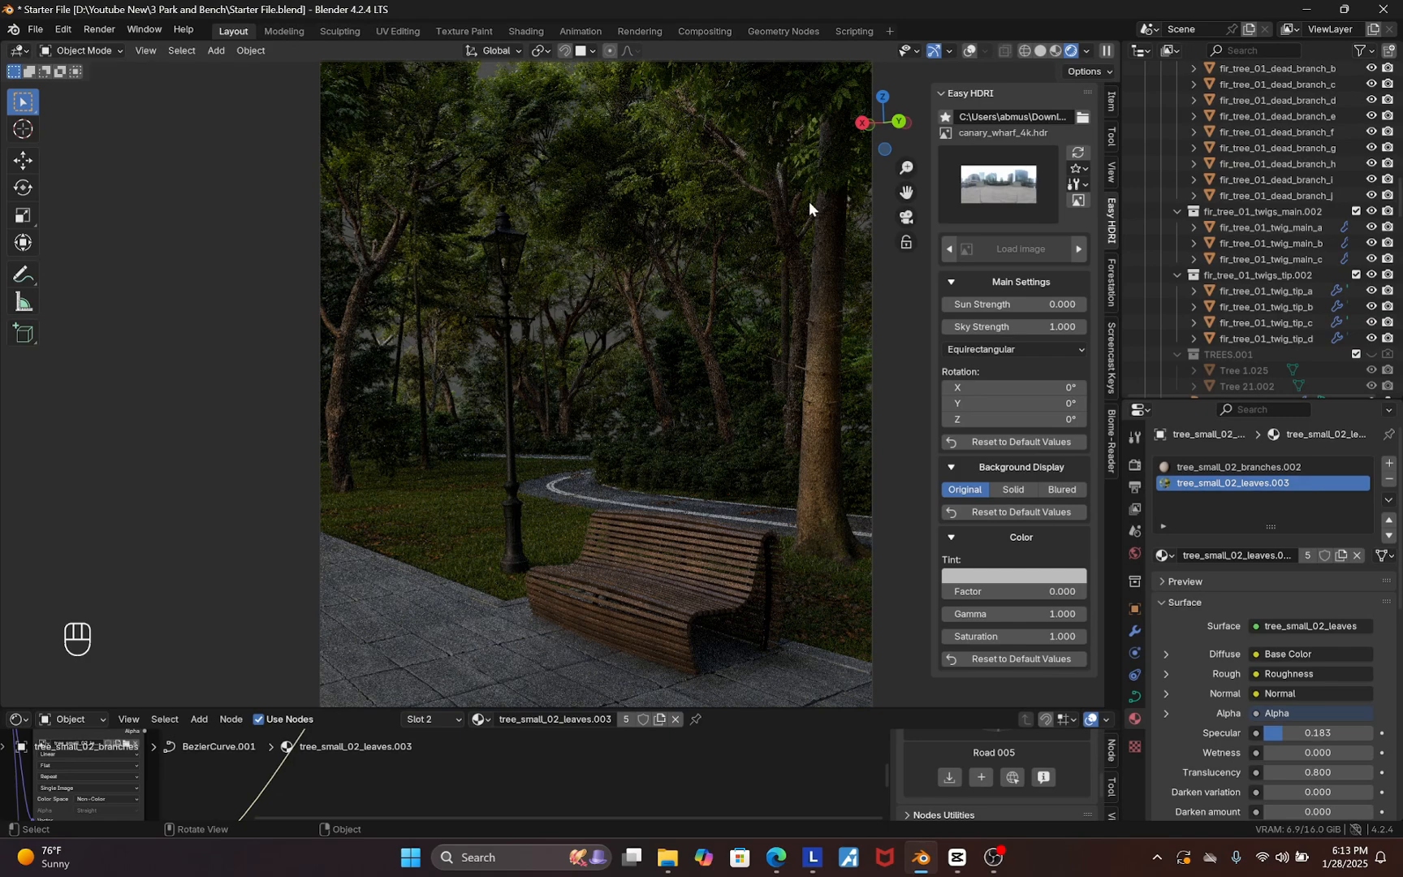
Enable Scene World in the viewport shading options
click(1087, 51)
click(1087, 50)
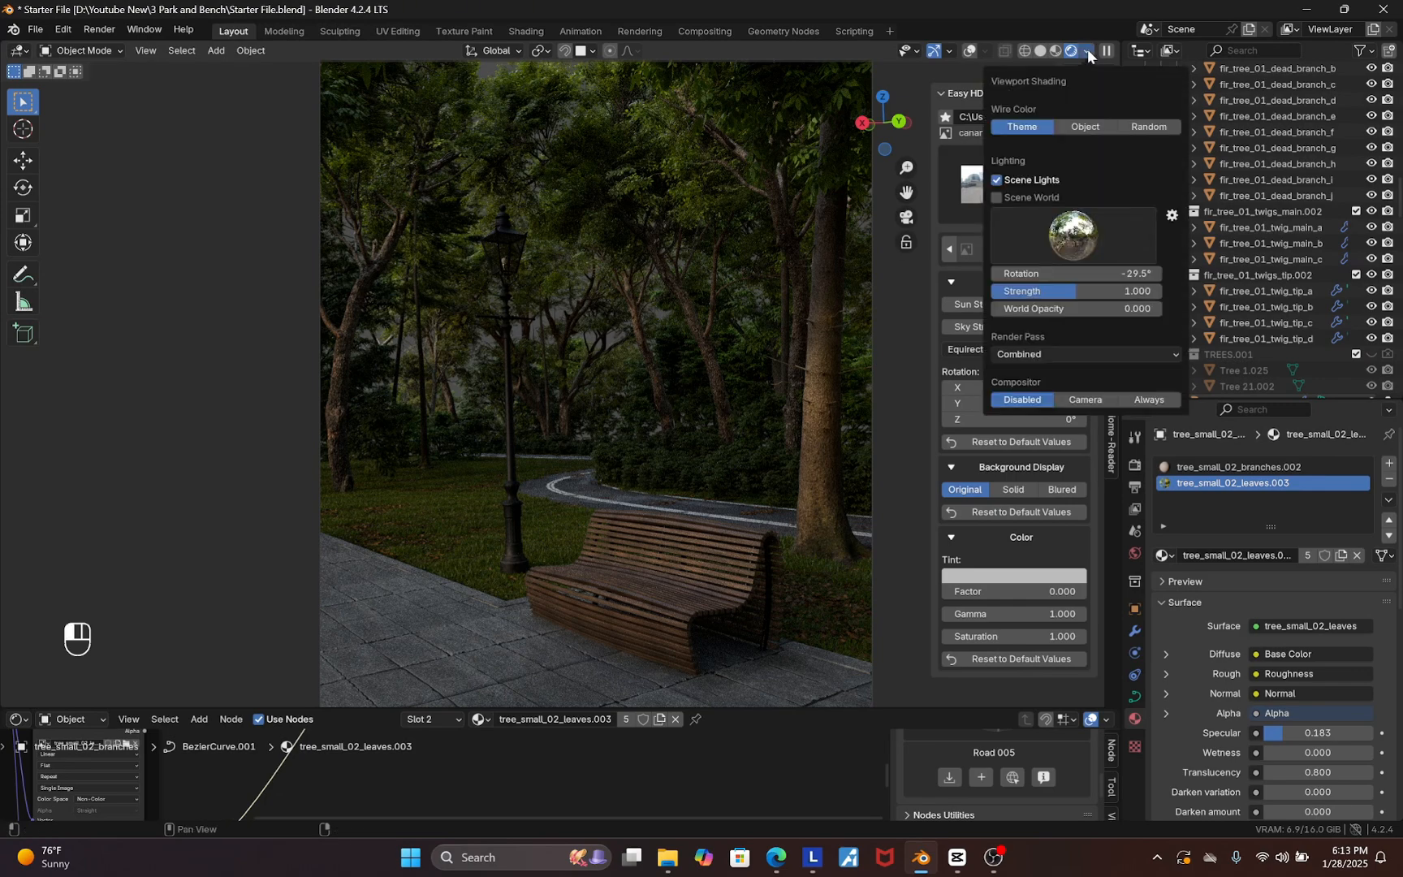
click(1018, 197)
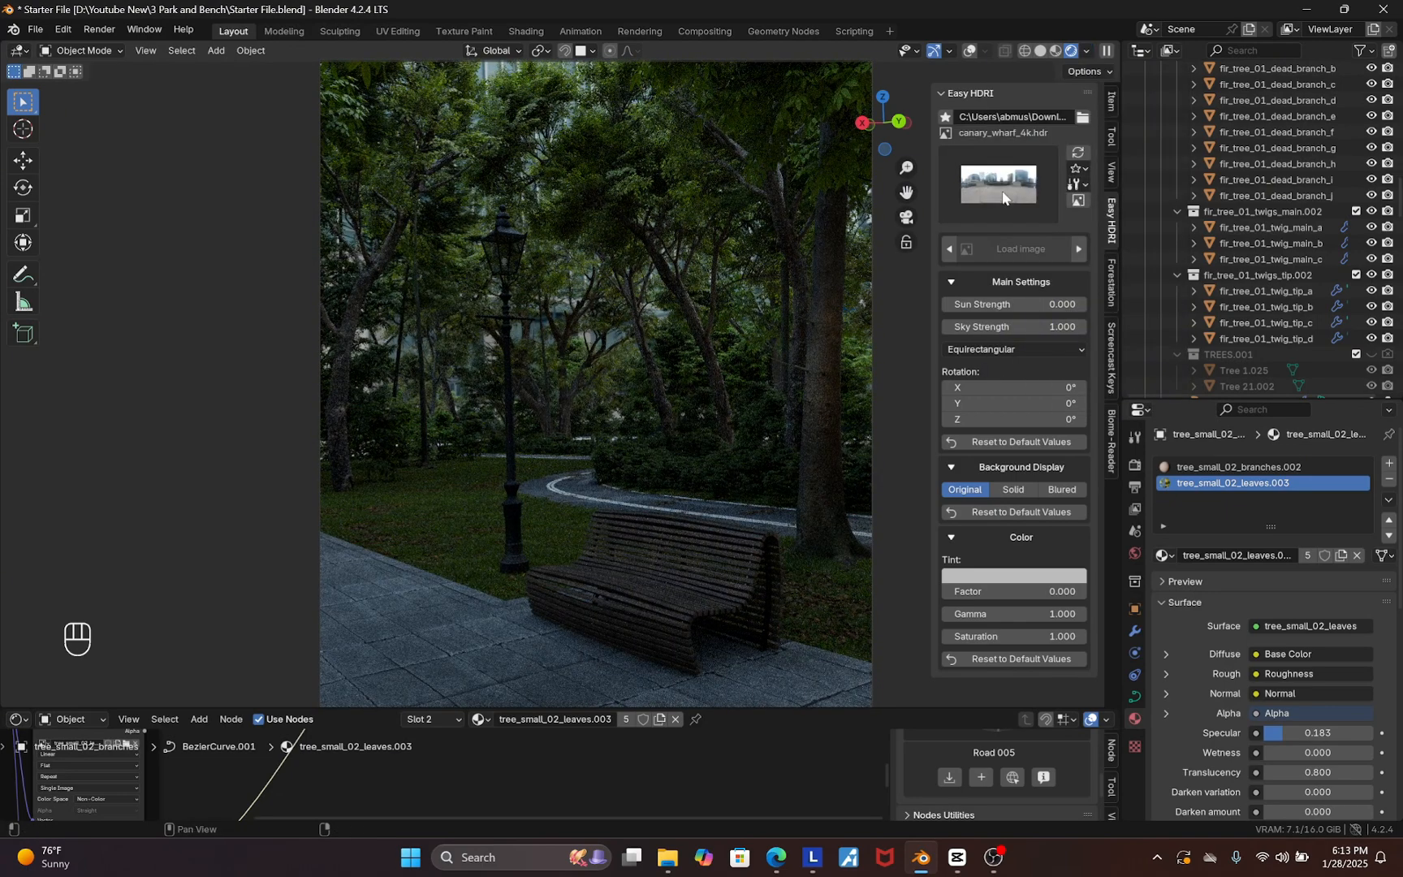
Try several other HDRIs from the library and settle on canary_wharf_4k as the world background
click(1003, 198)
click(703, 267)
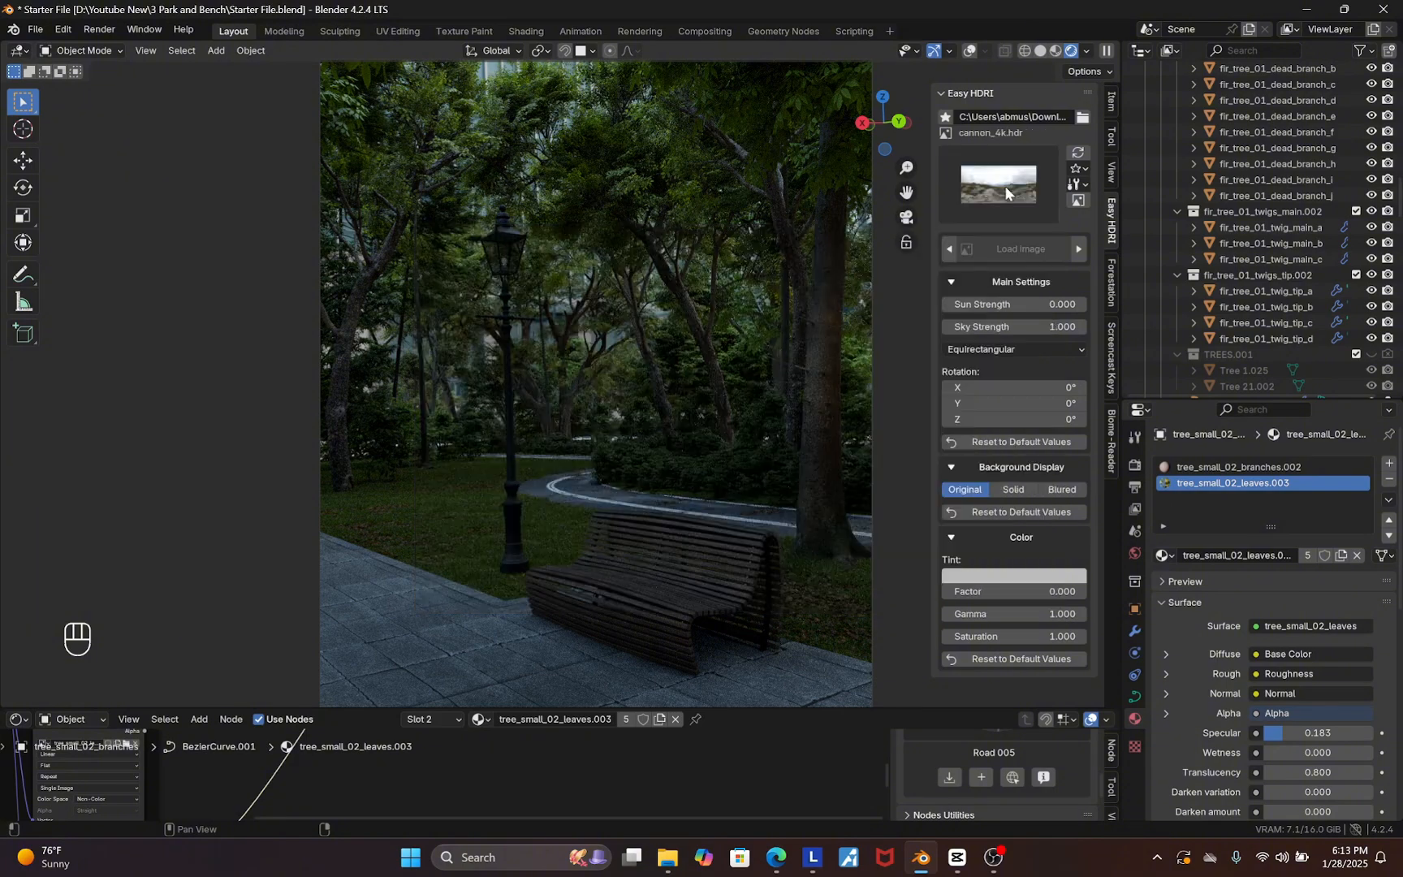
click(1005, 188)
click(784, 279)
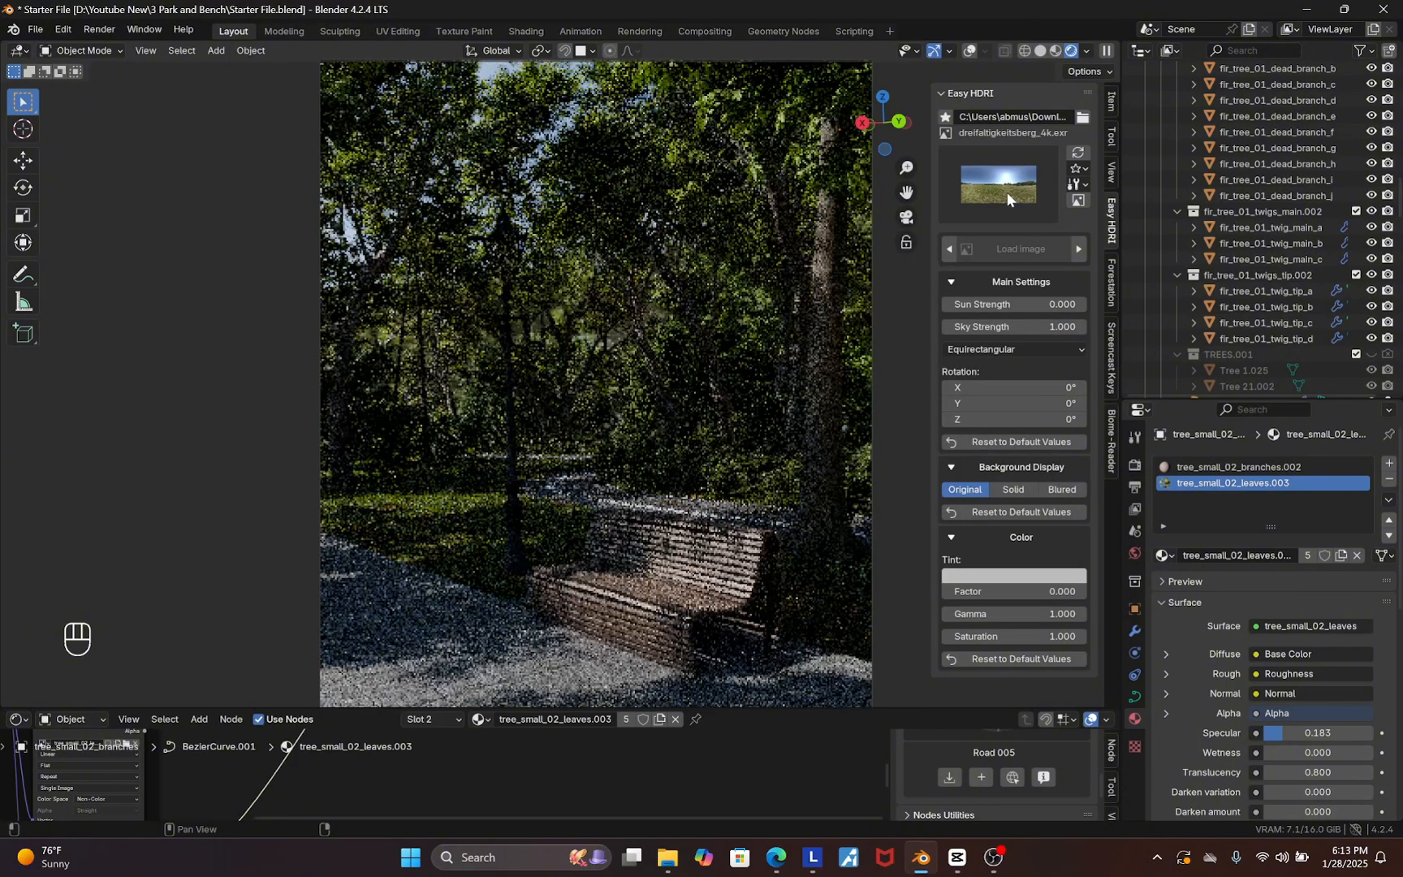
click(1008, 191)
click(865, 280)
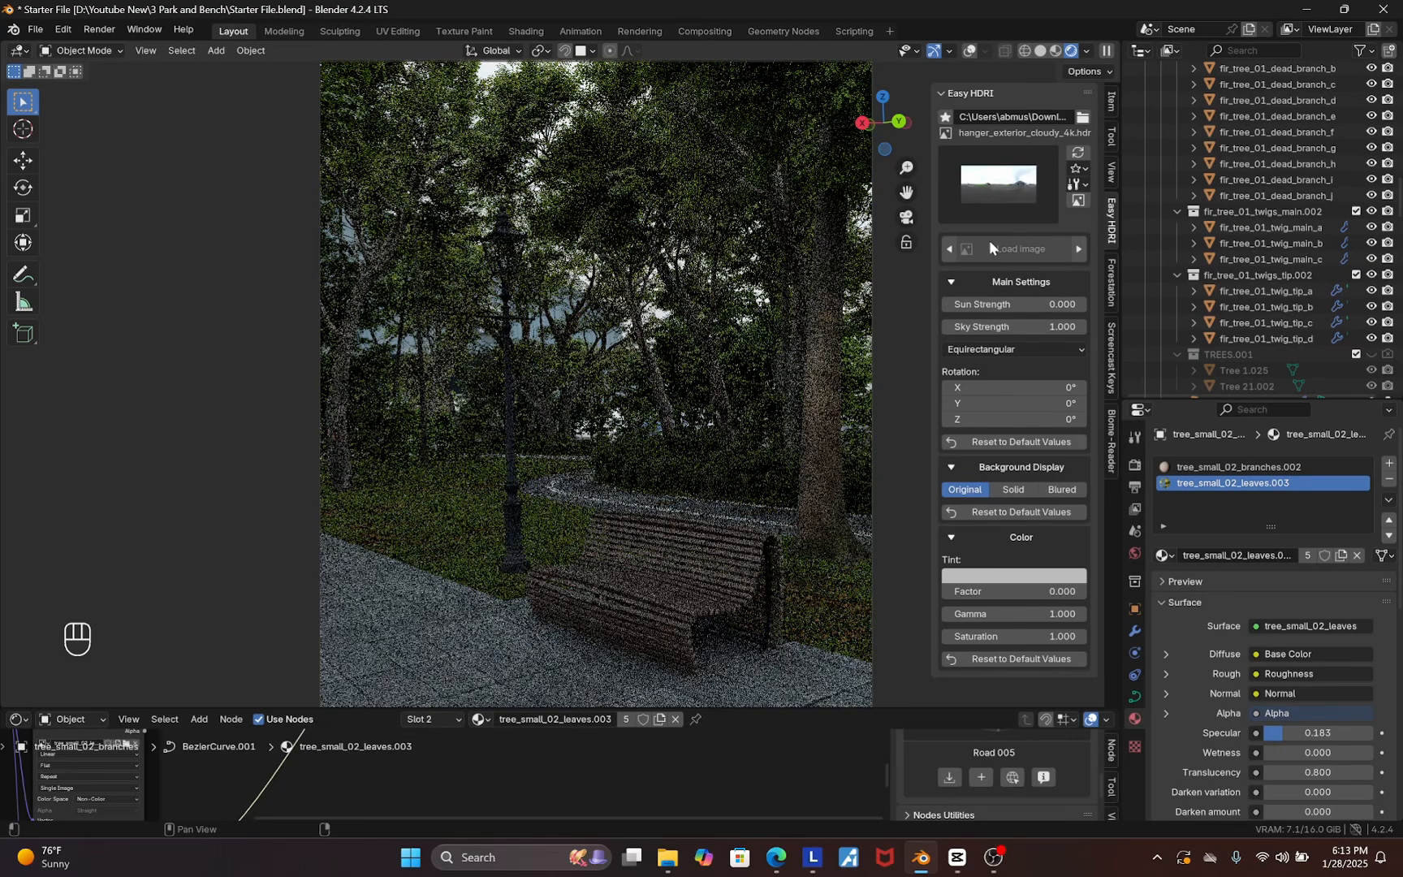
click(1005, 193)
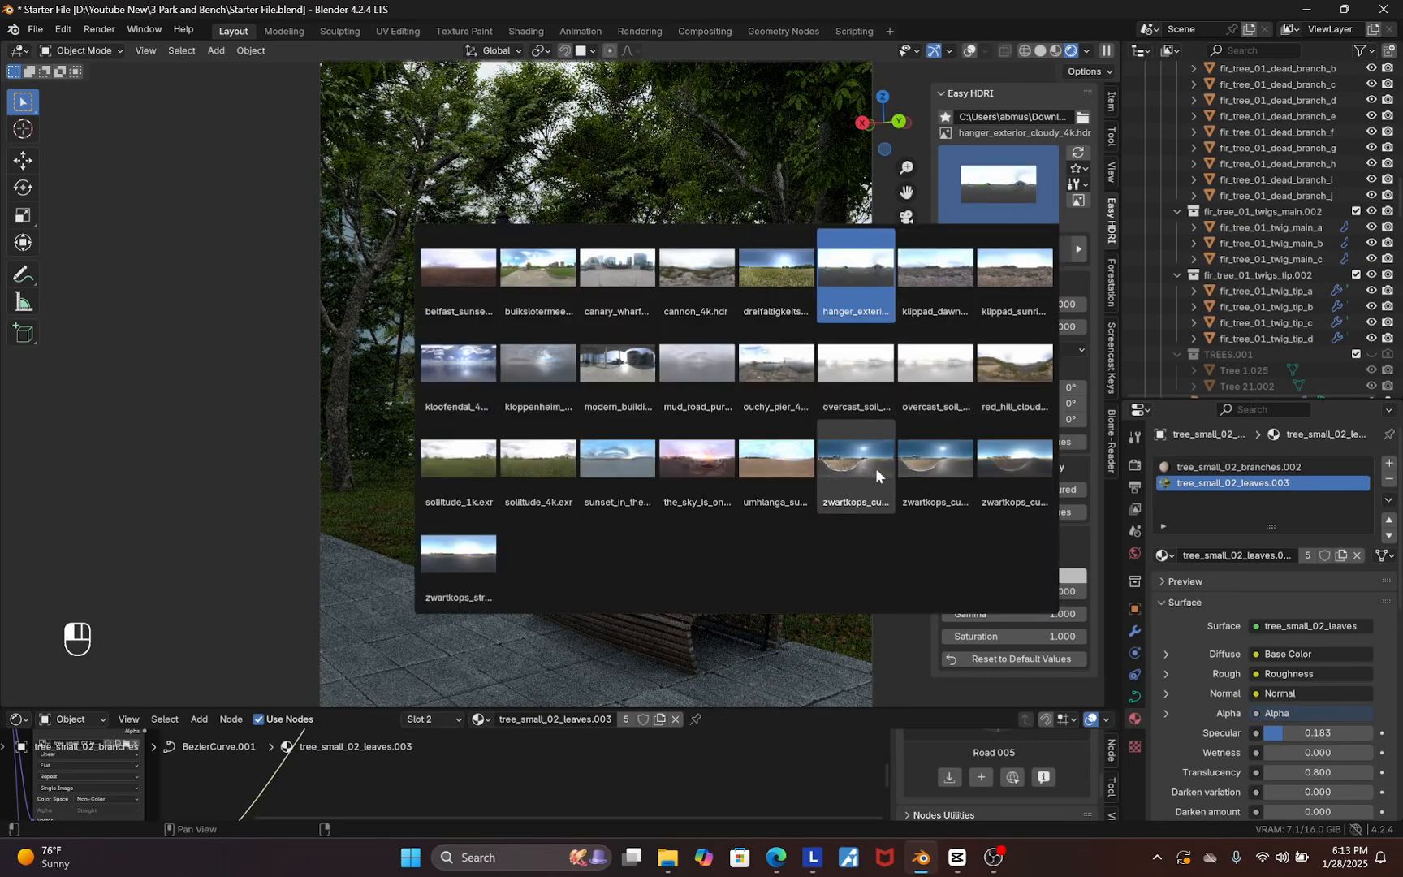
click(877, 468)
click(999, 195)
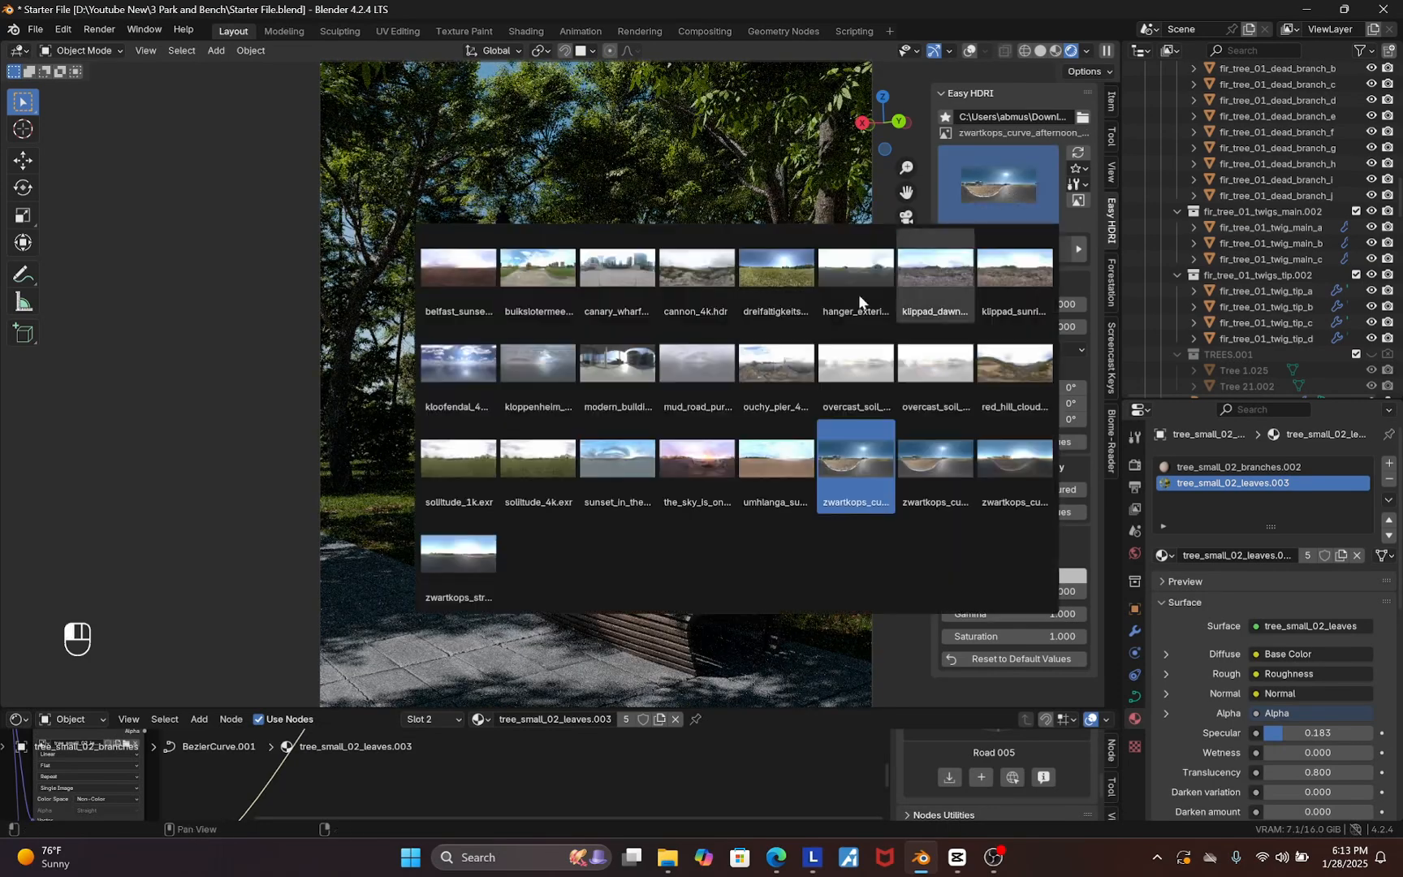
click(469, 465)
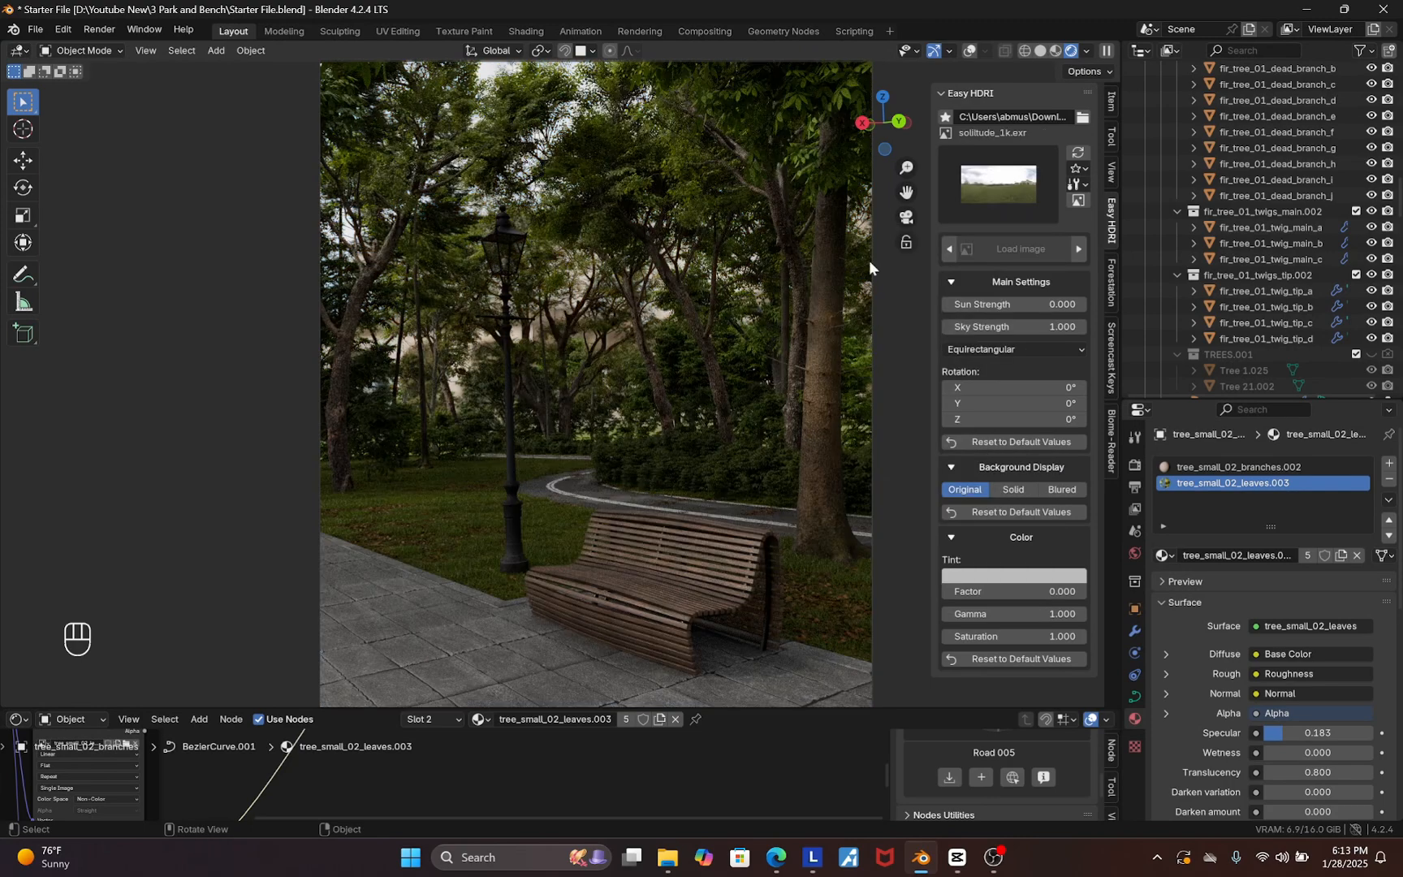
click(989, 185)
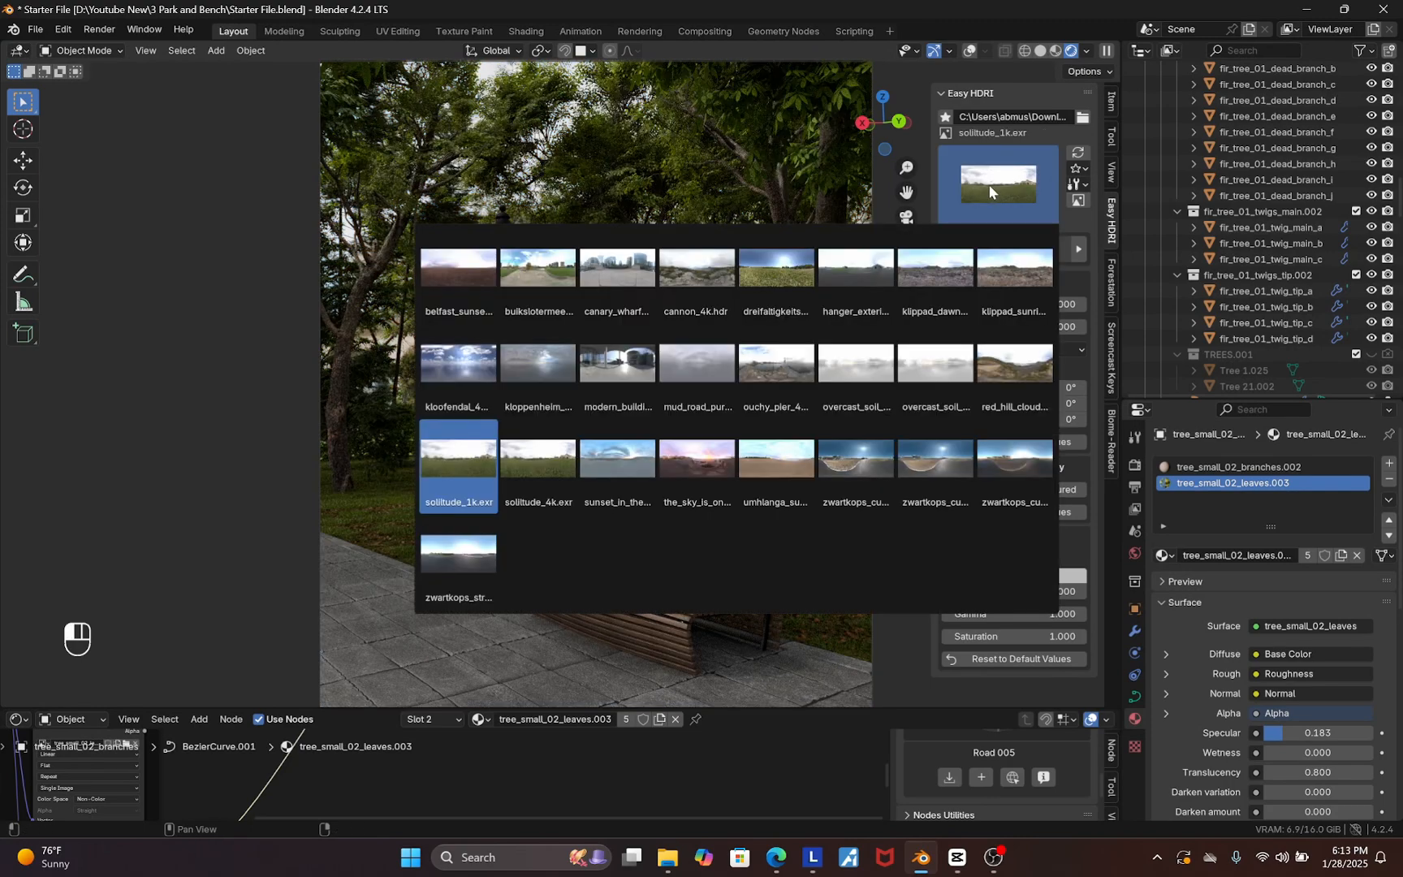
click(616, 277)
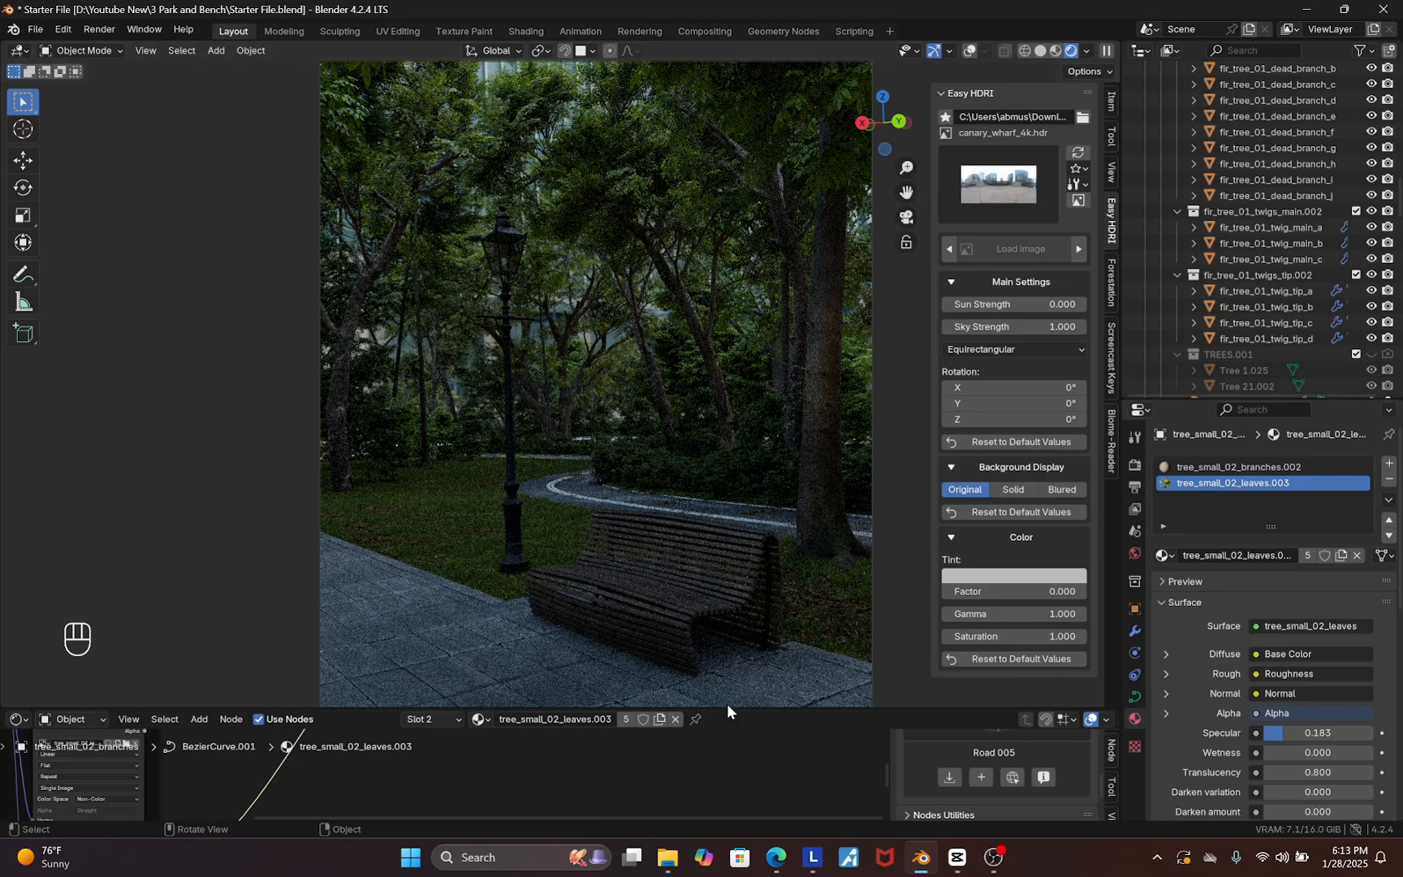
Enlarge the node editor and display the EasyHDR world node tree
drag(731, 709, 66, 516)
click(70, 526)
click(72, 581)
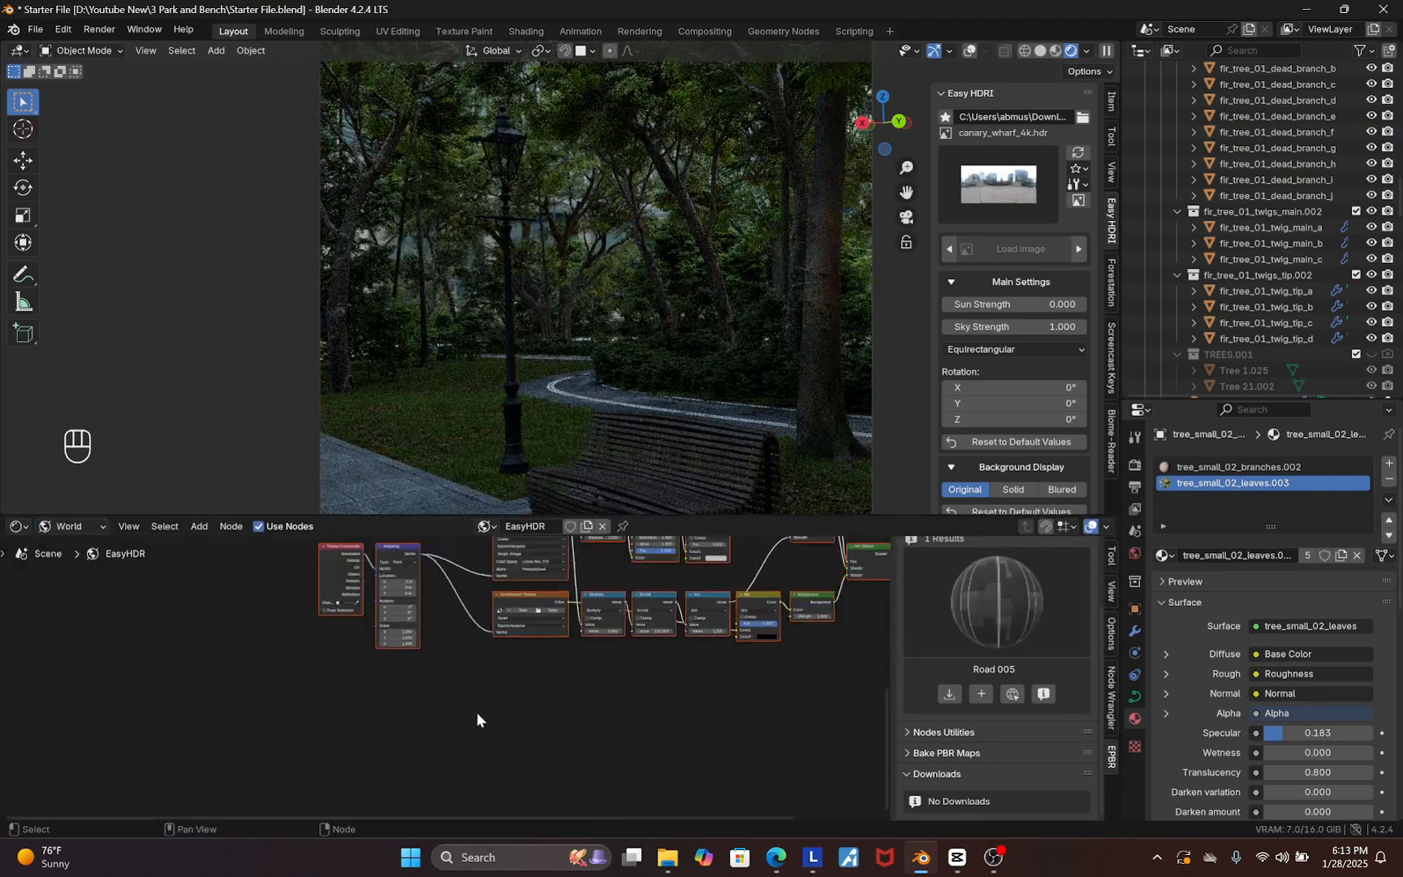
scroll(614, 740, up, 4)
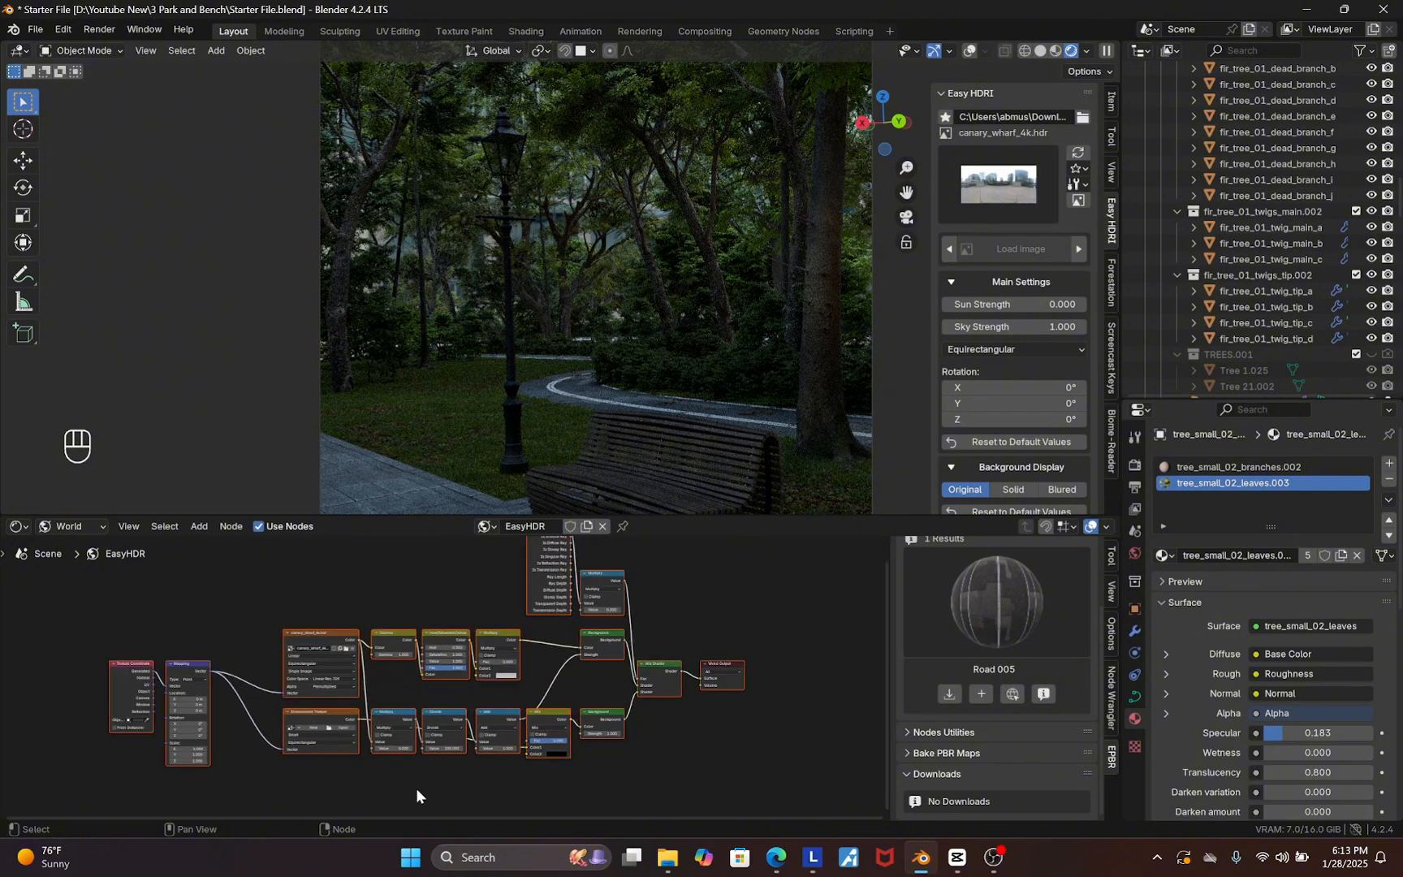
scroll(326, 744, up, 1)
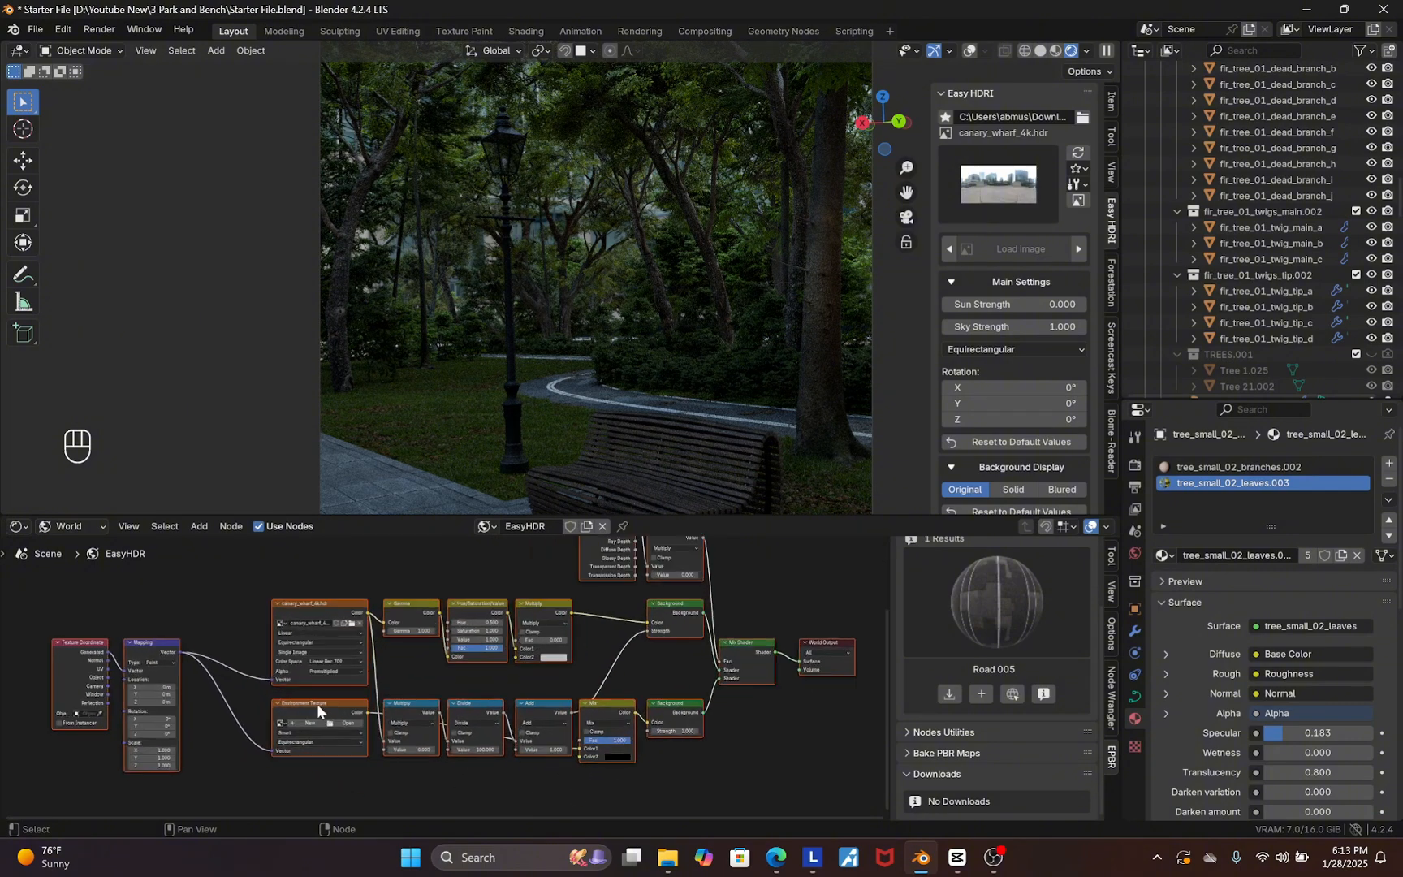
Move the Environment Texture and Mix nodes down below the main chain of the world node tree
scroll(429, 737, down, 9)
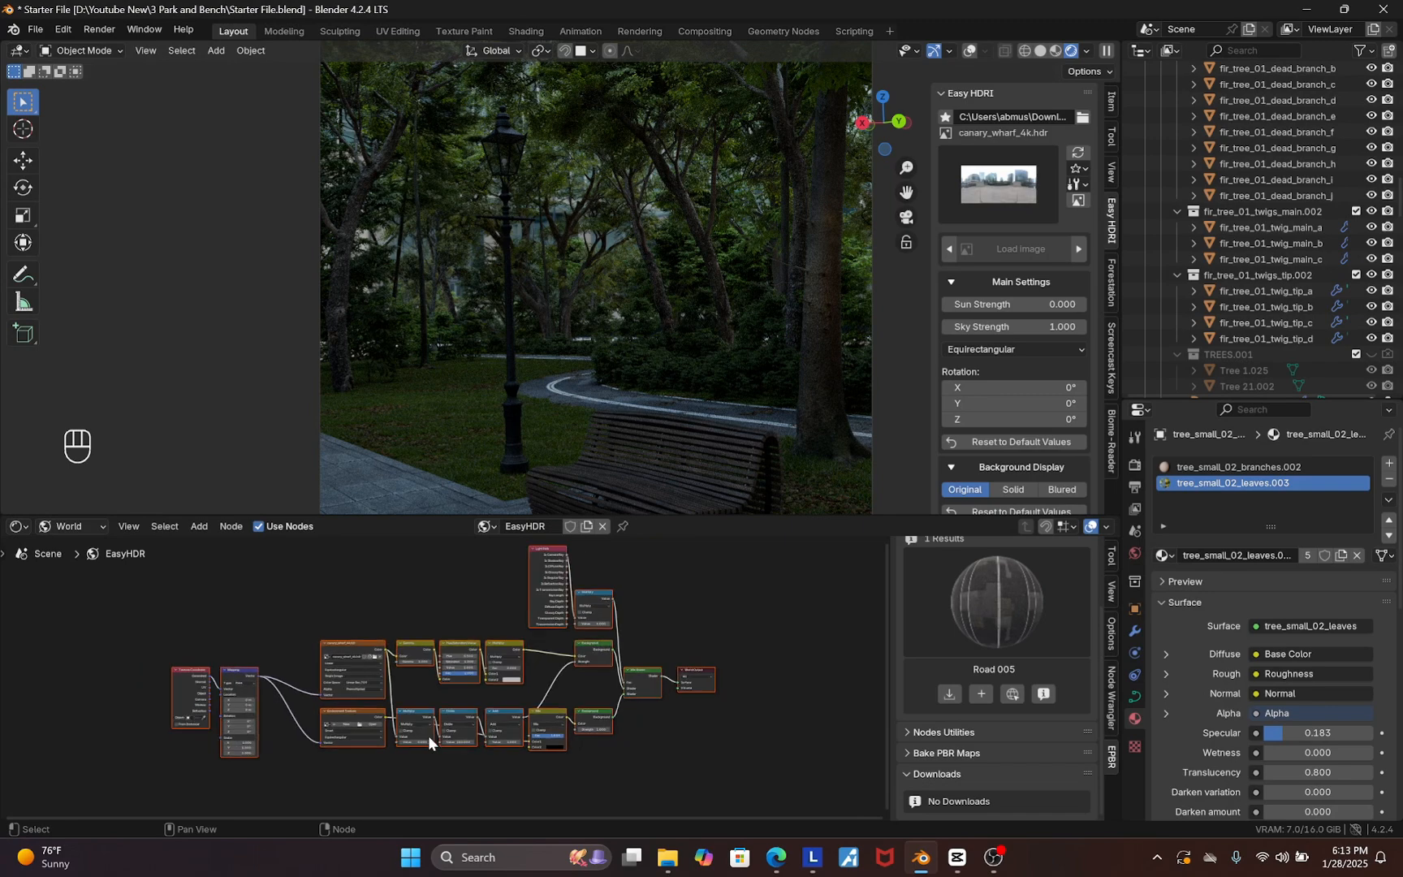
scroll(584, 701, up, 5)
click(275, 736)
scroll(350, 706, down, 2)
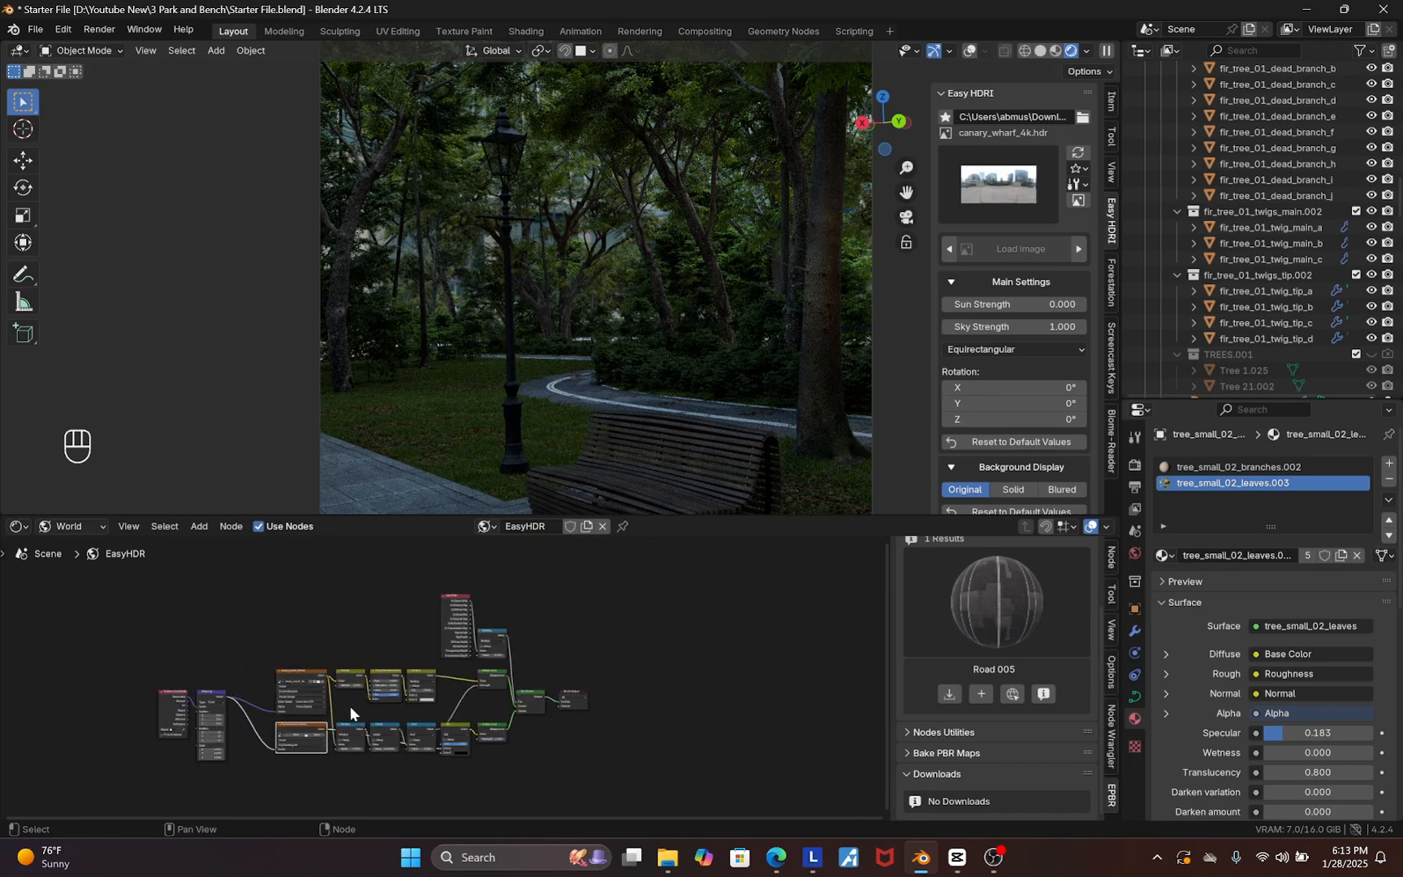
key(g)
click(345, 758)
scroll(443, 742, up, 6)
drag(445, 712, 325, 769)
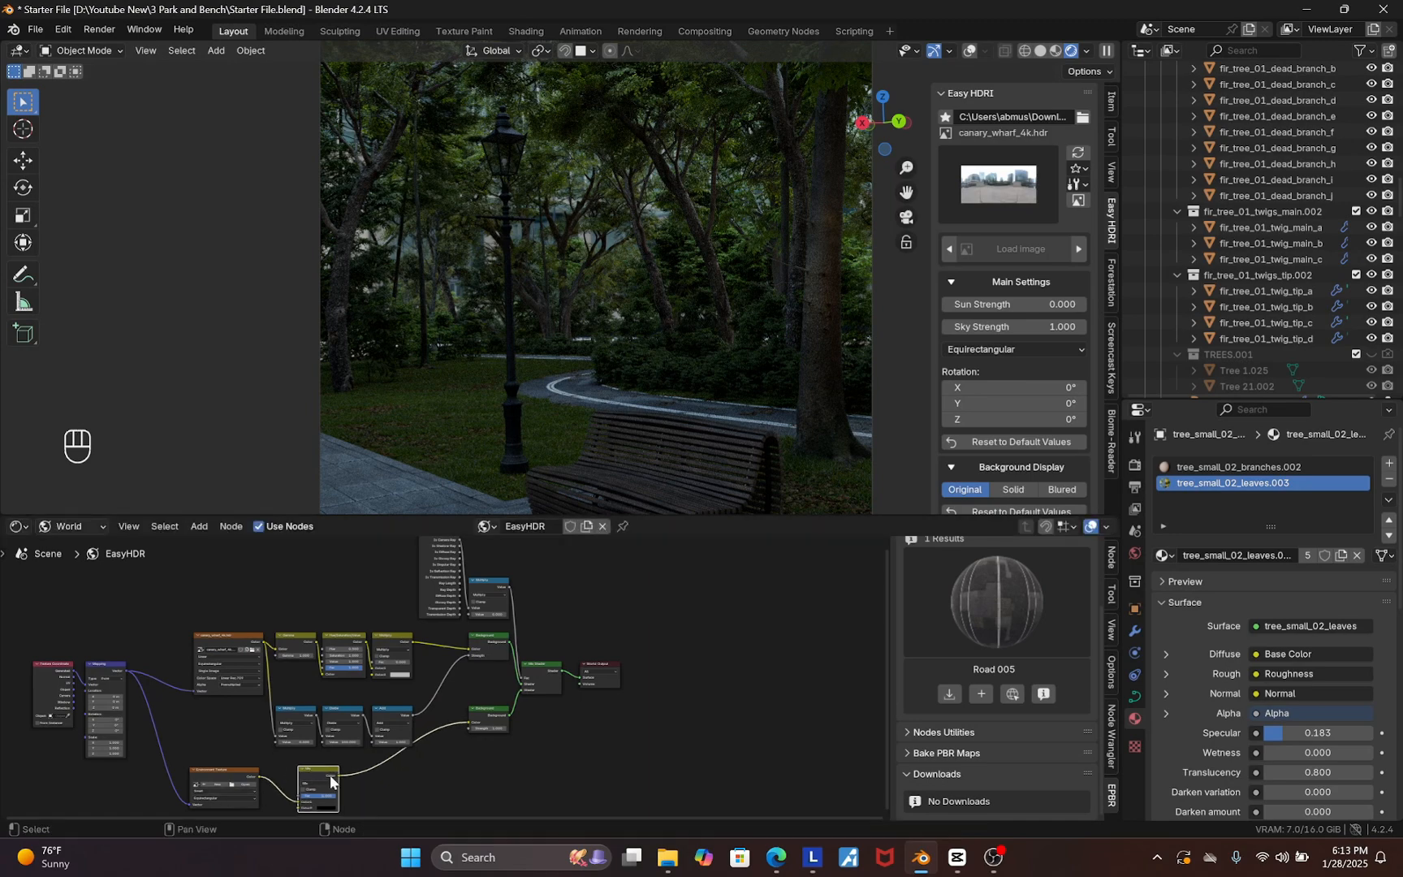
scroll(432, 709, down, 5)
scroll(274, 748, up, 3)
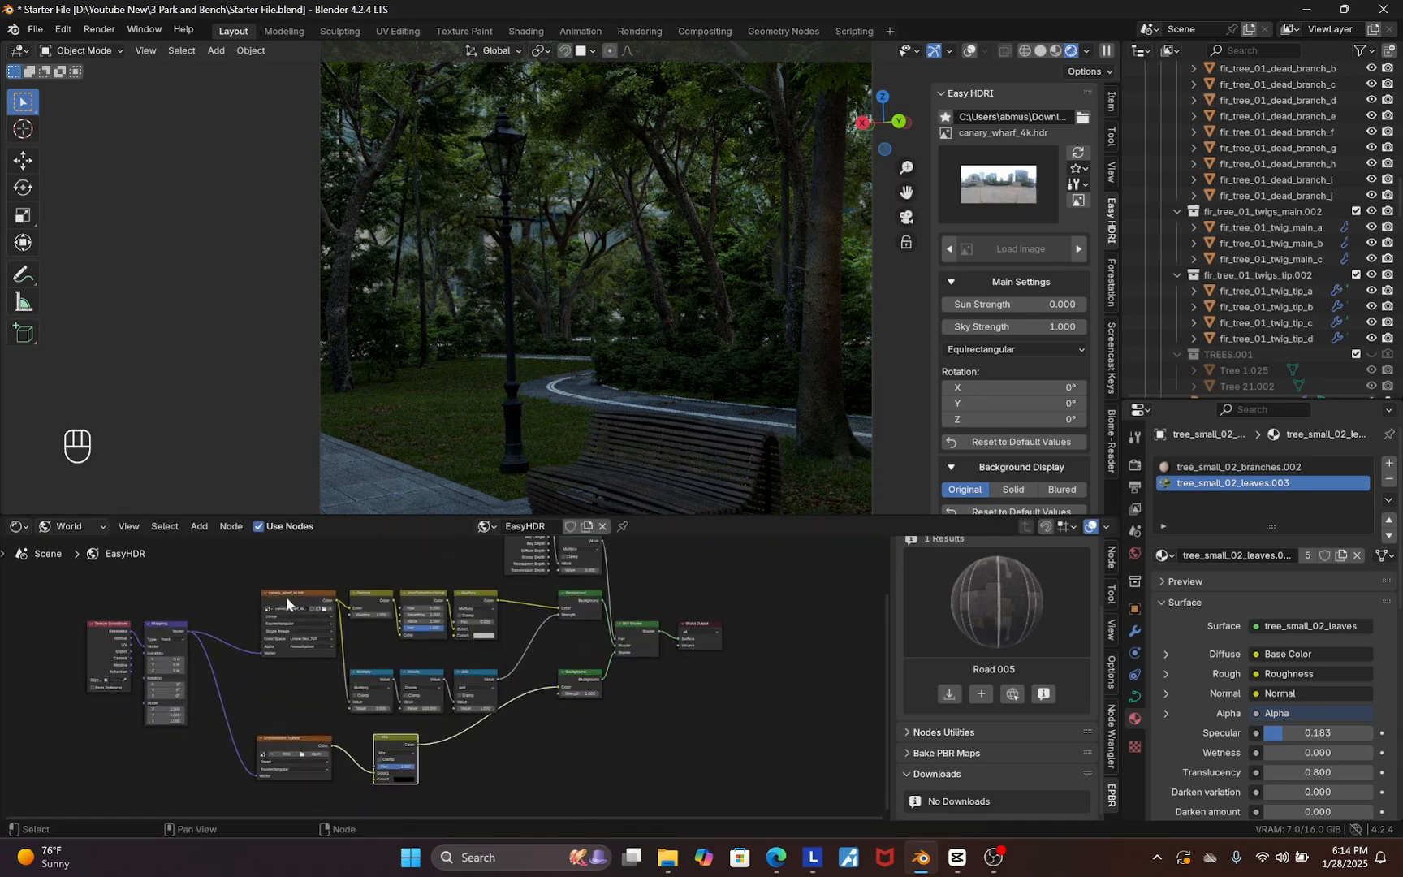
scroll(321, 596, up, 2)
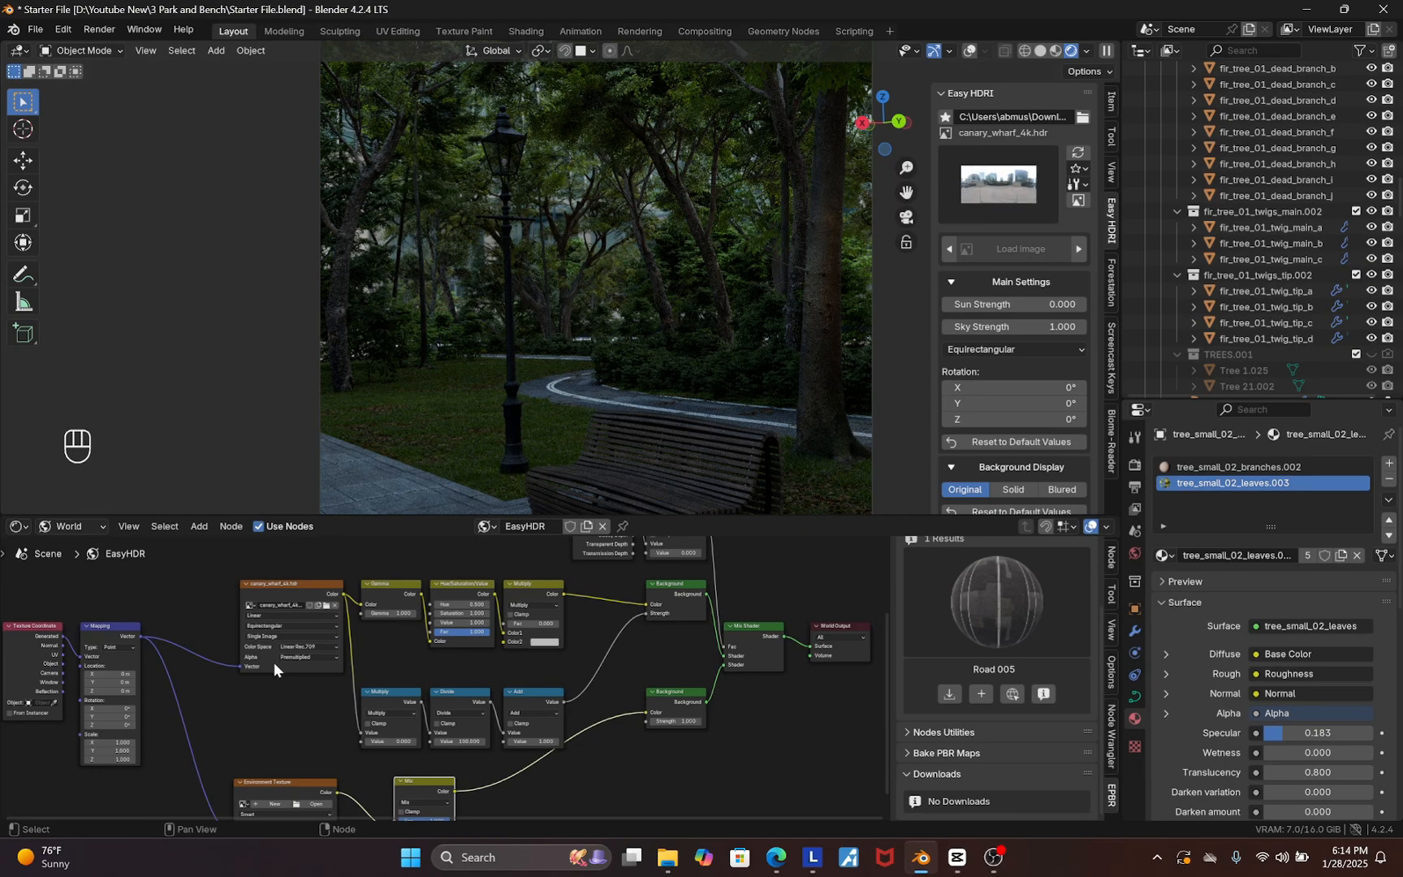
scroll(275, 662, down, 2)
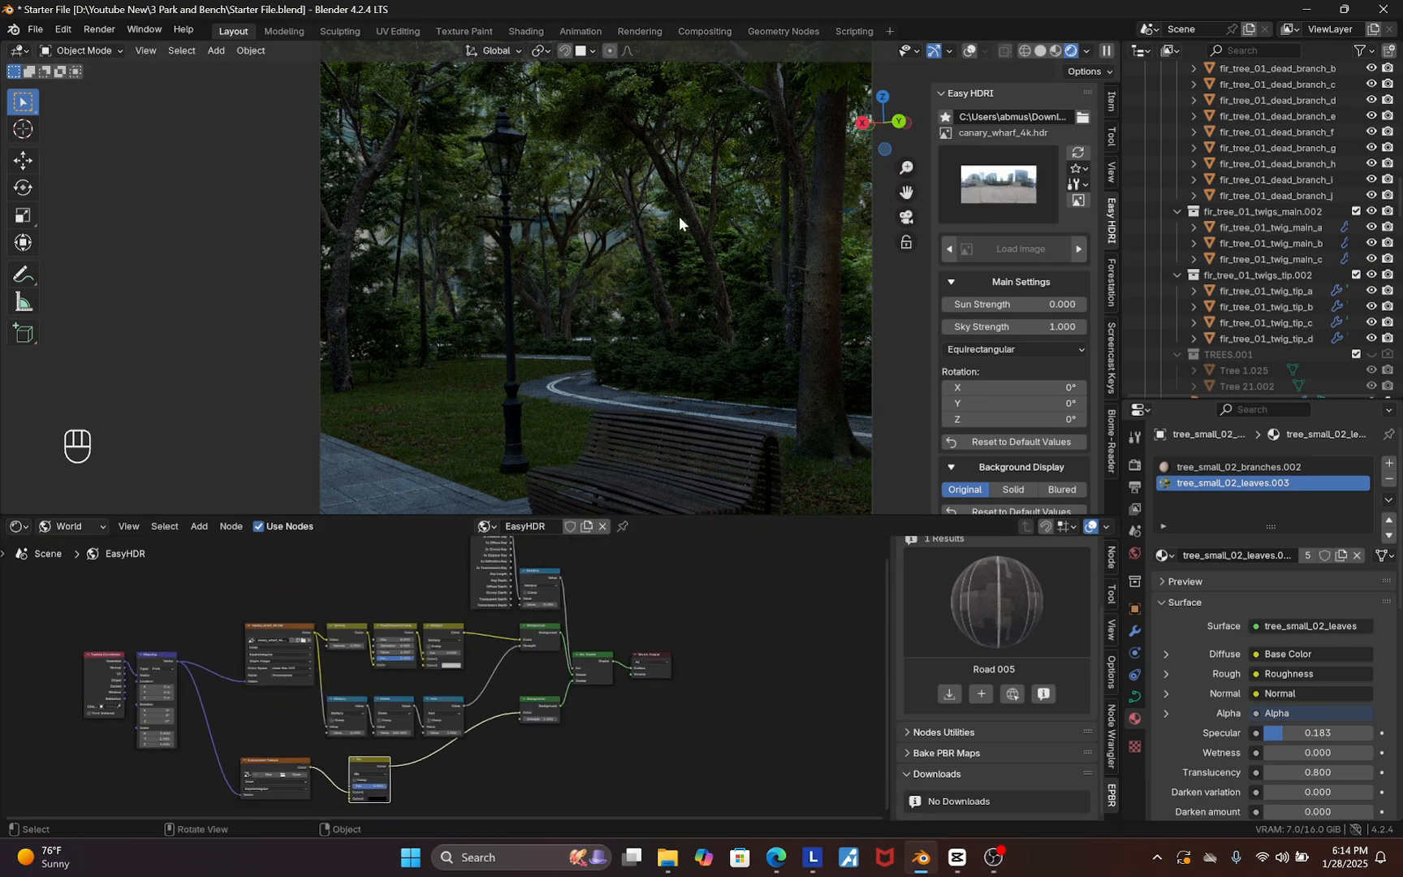
Set the HDRI Sky Strength to 3
click(1018, 325)
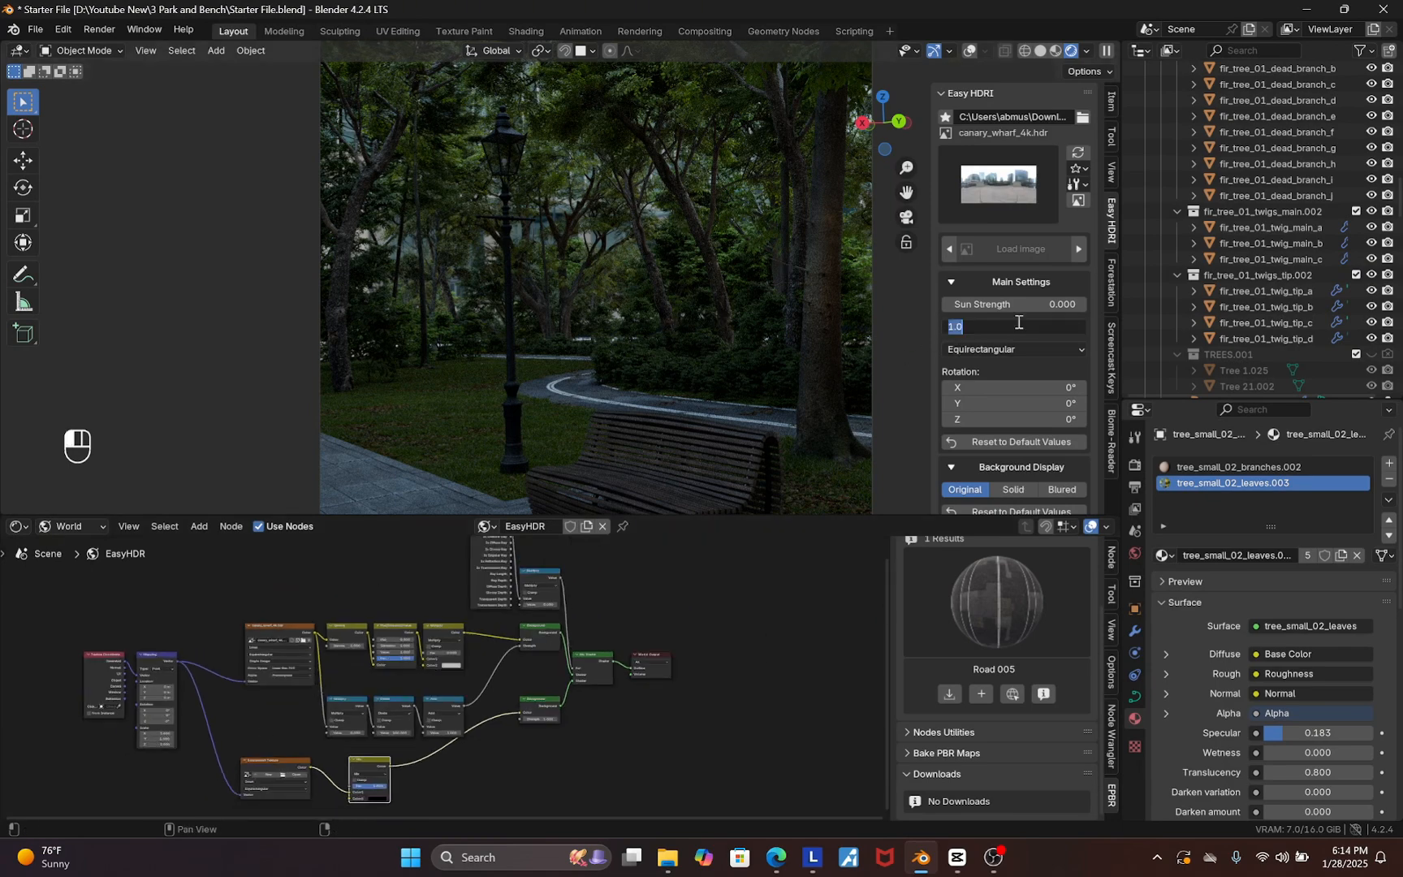
text(3)
key(Return)
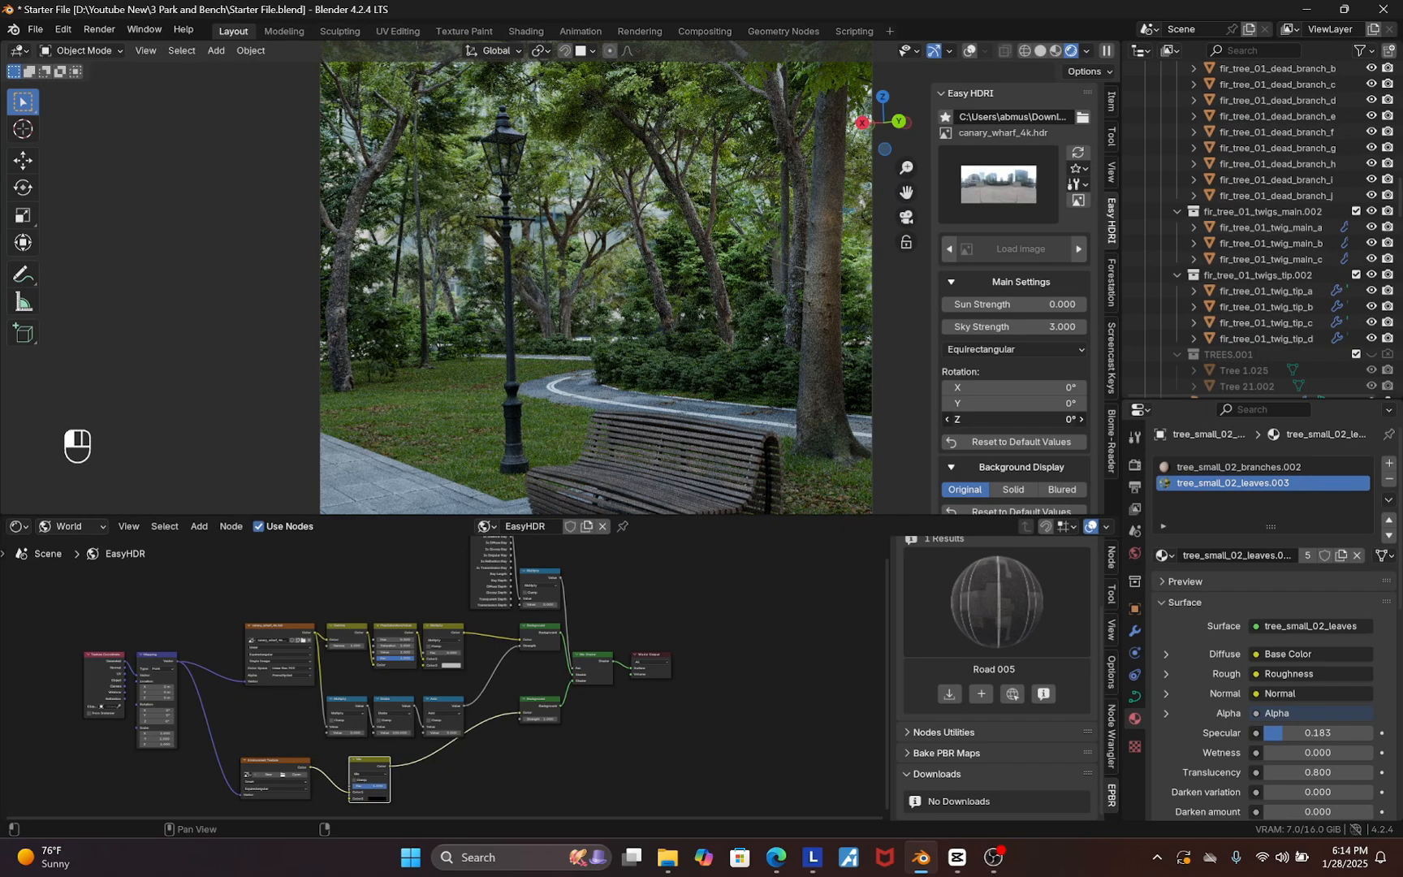
Set the HDRI's Z rotation to 160°
mouse_move(1015, 419)
mouse_down()
mouse_move(1056, 419)
mouse_move(1021, 419)
mouse_up()
click(996, 420)
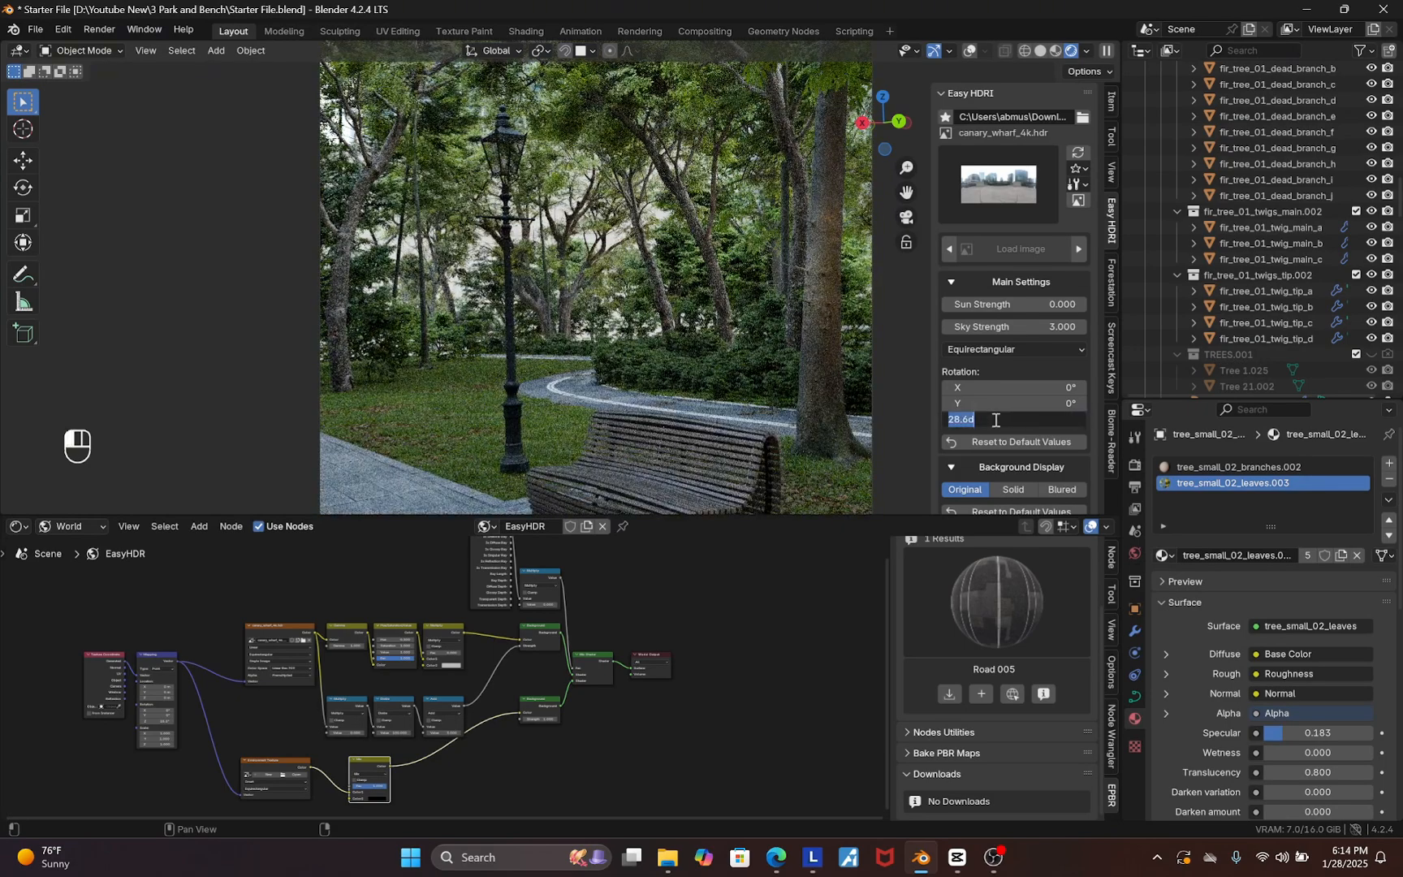
text(160)
key(Return)
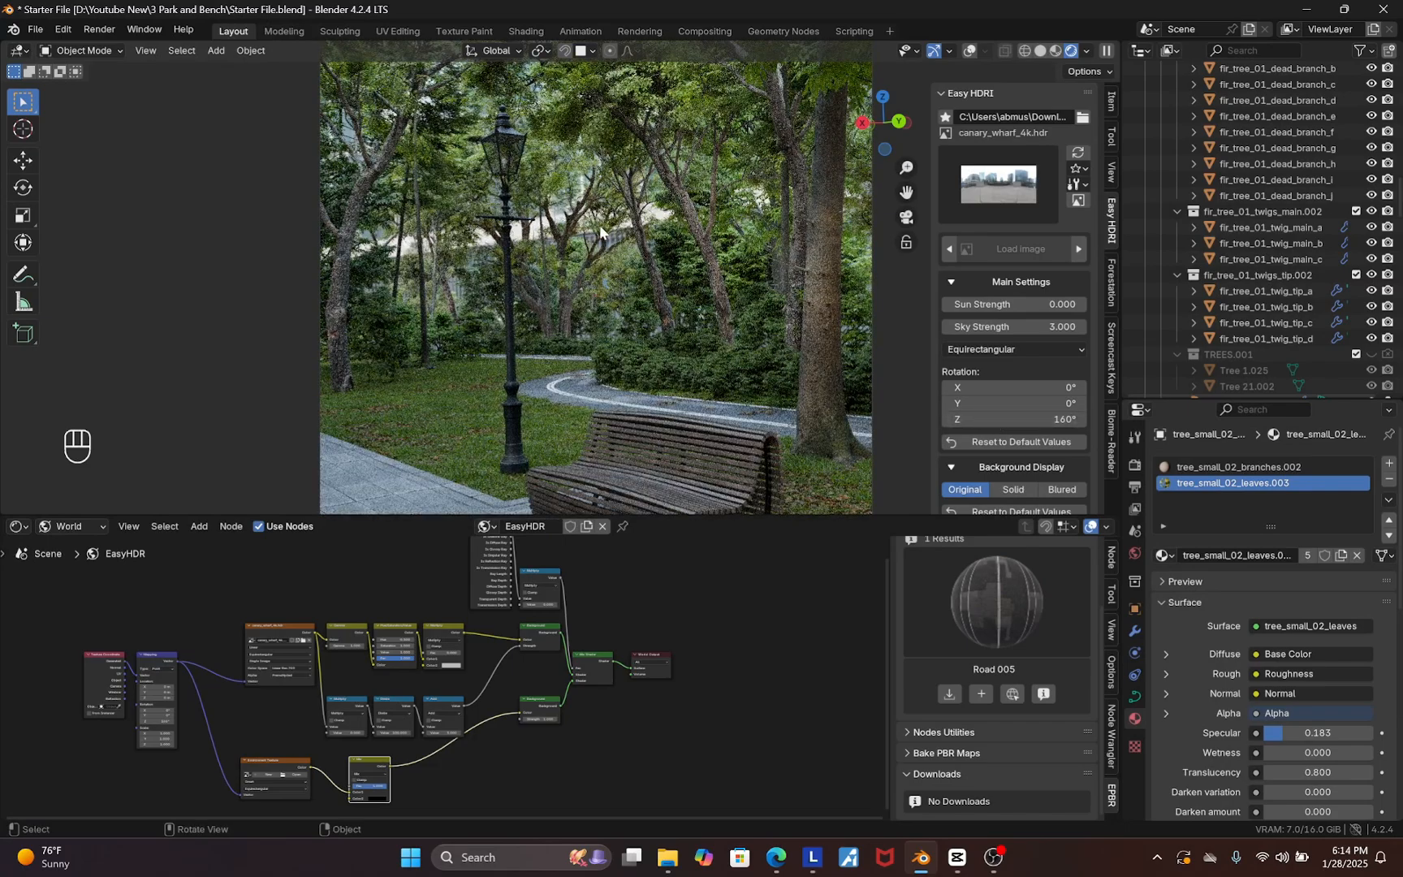
Switch the world HDRI to red_hill_cloudy_4k from the HDRI library
middle_drag(599, 225, 570, 330)
scroll(571, 332, down, 10)
key(KP_0)
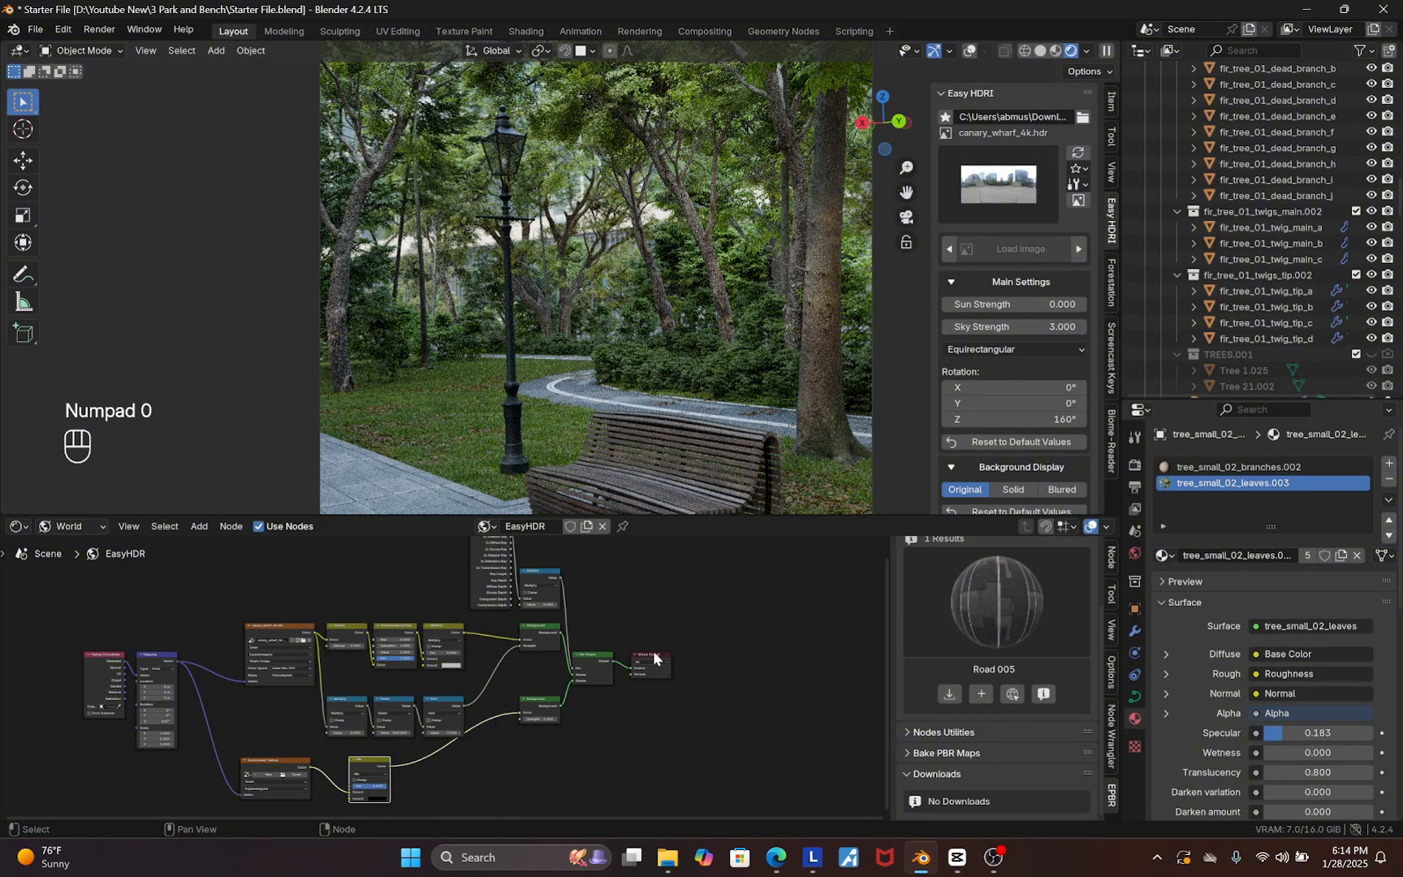
click(986, 197)
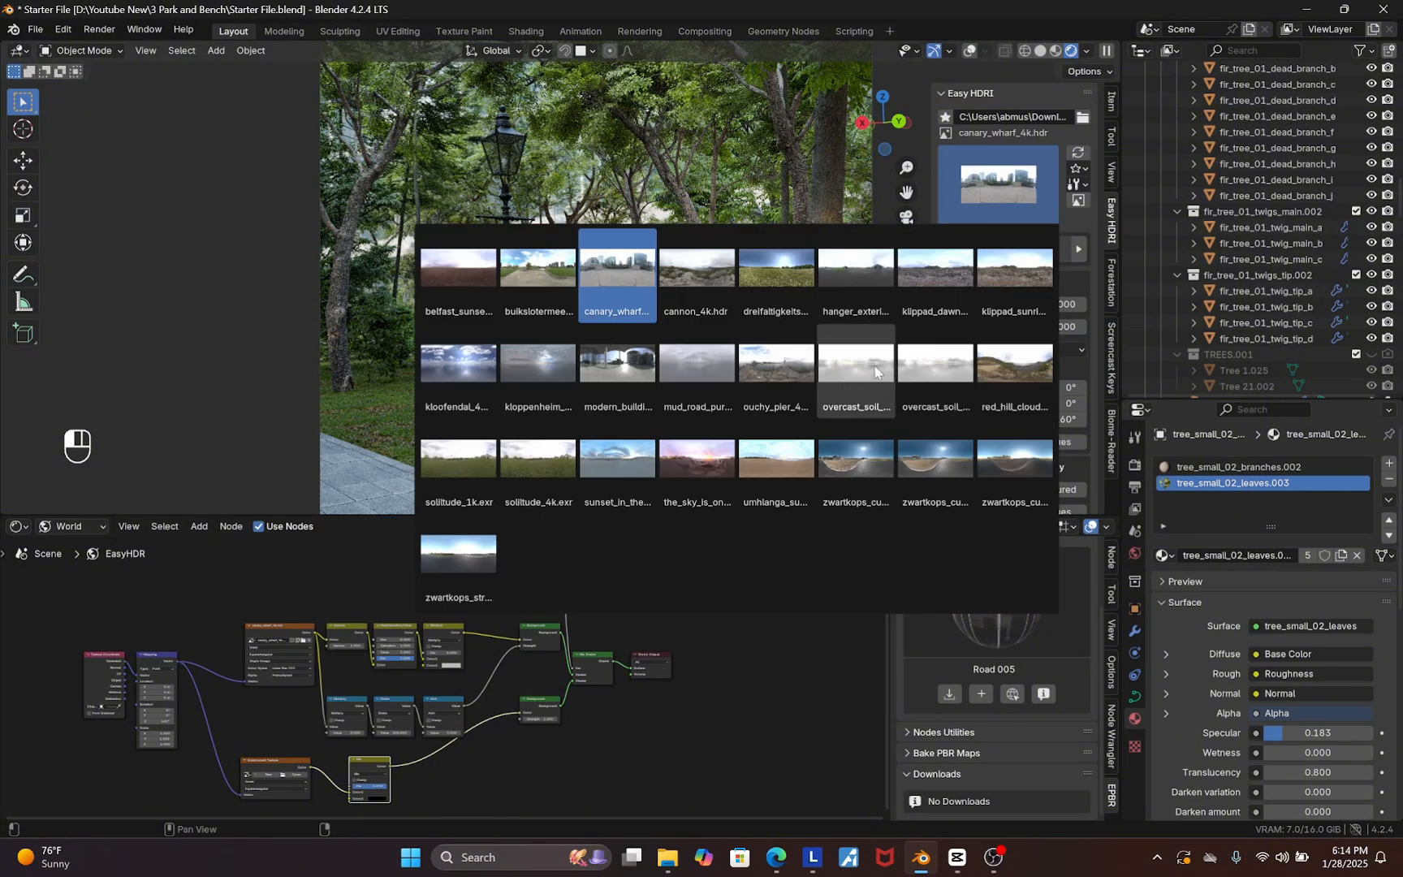
click(1005, 390)
scroll(223, 637, up, 4)
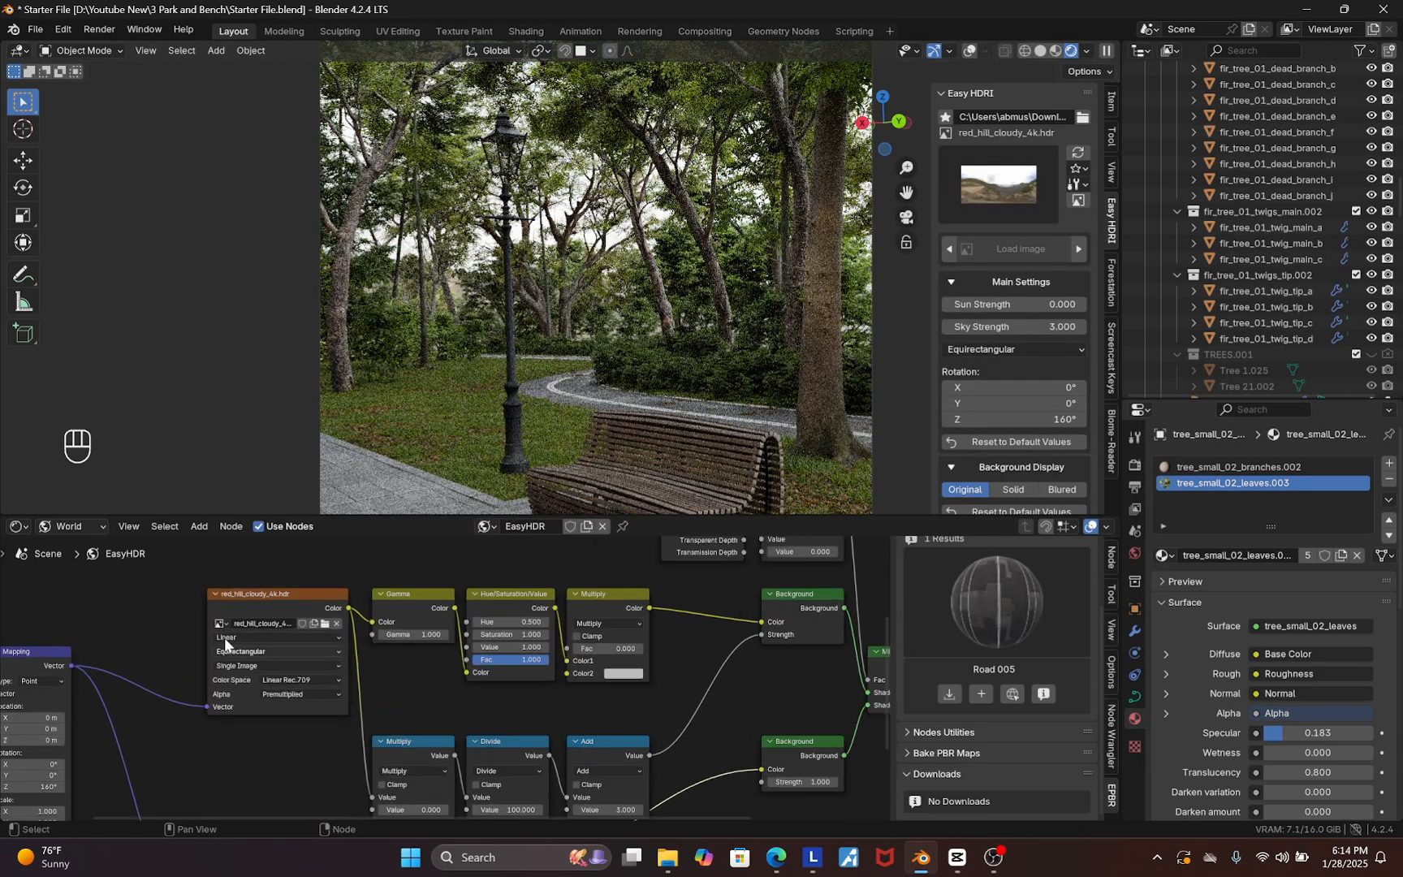
scroll(223, 637, up, 3)
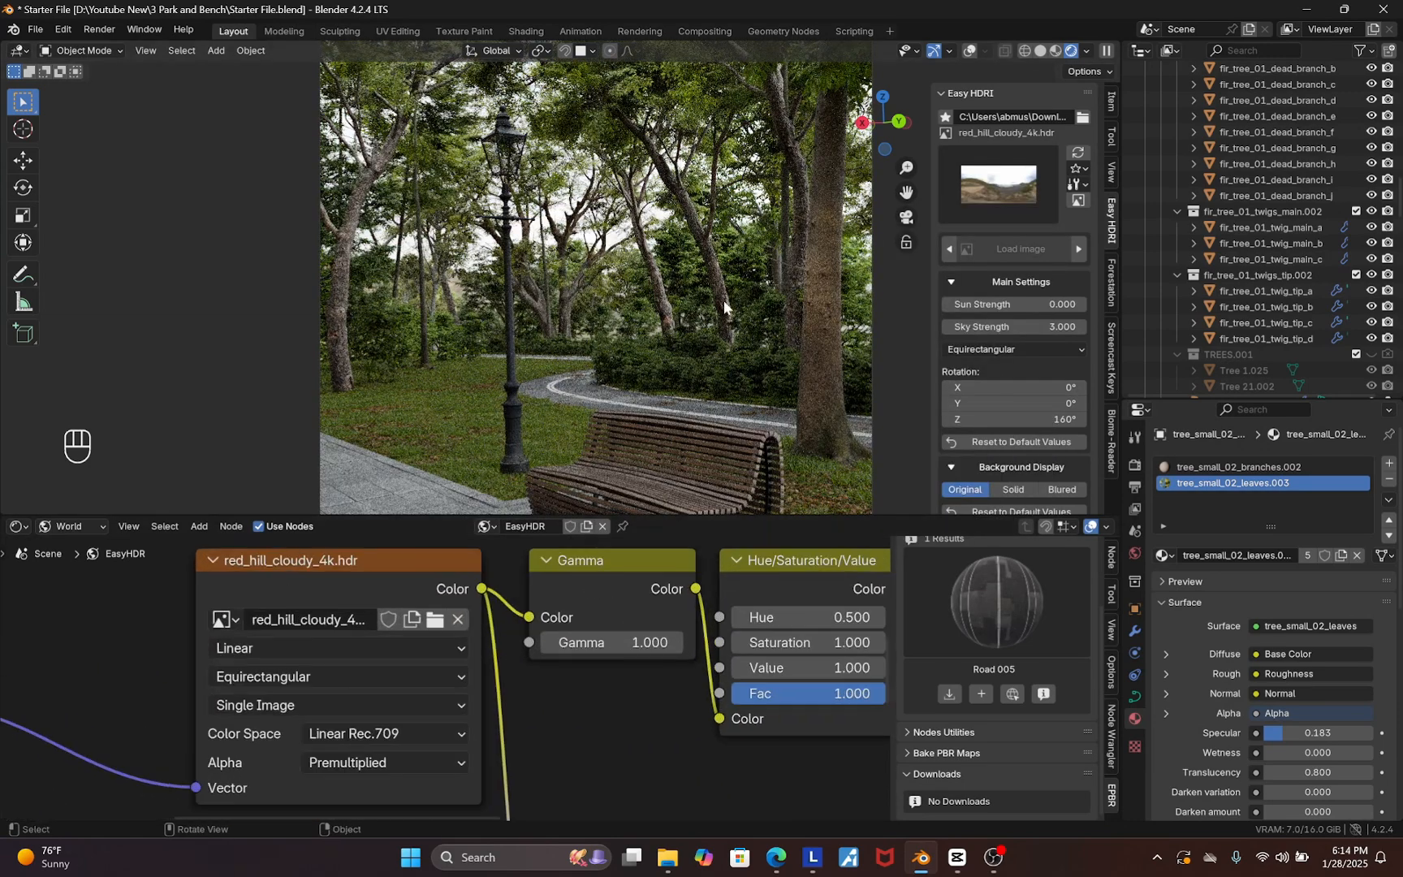
Copy the red_hill_cloudy_4k.hdr image name and load that image into the second Environment Texture node
double_click(299, 620)
key(ctrl+c)
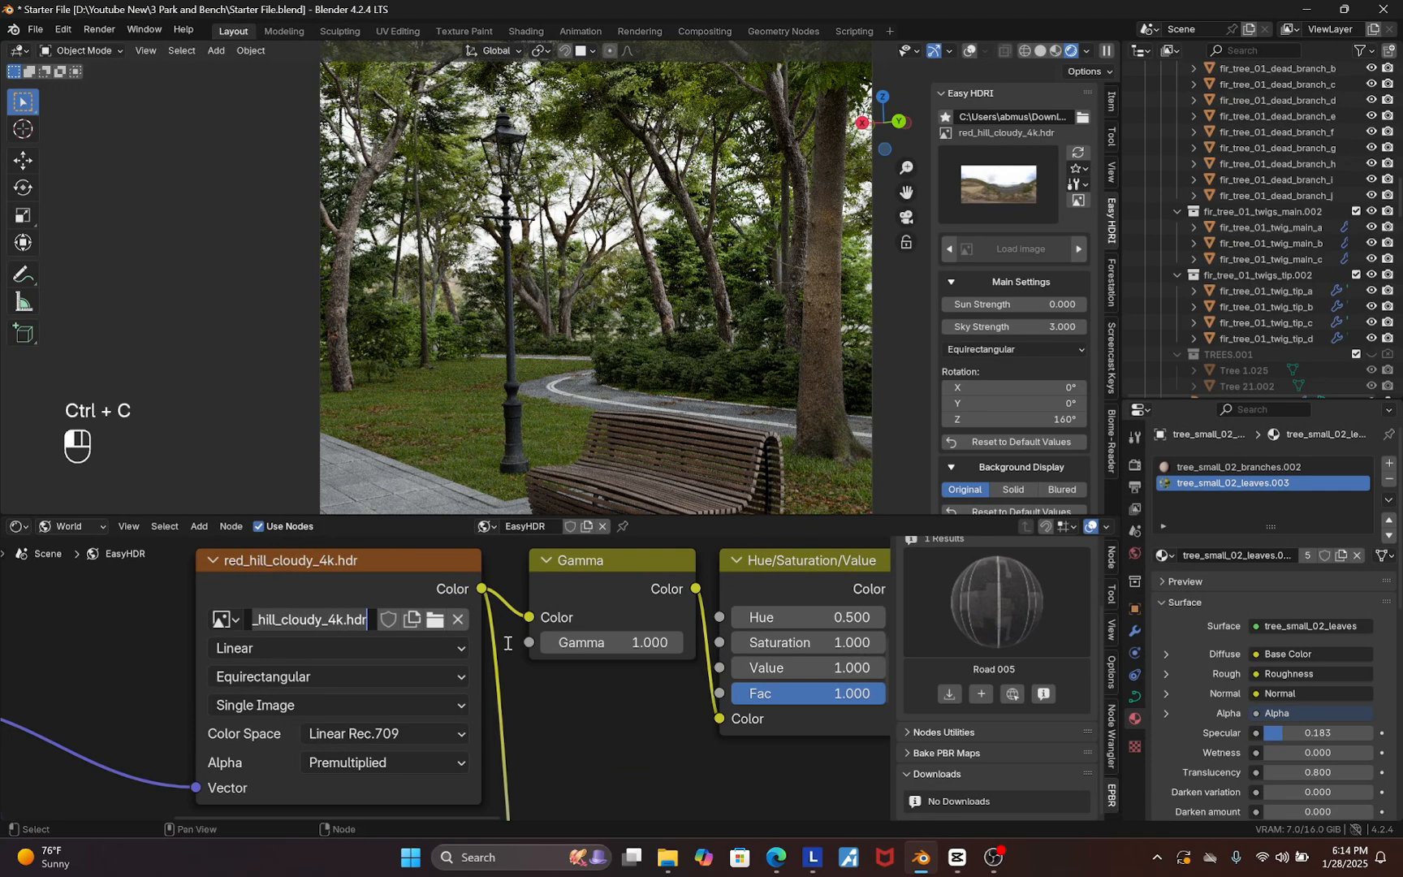
scroll(406, 602, down, 4)
scroll(351, 740, up, 4)
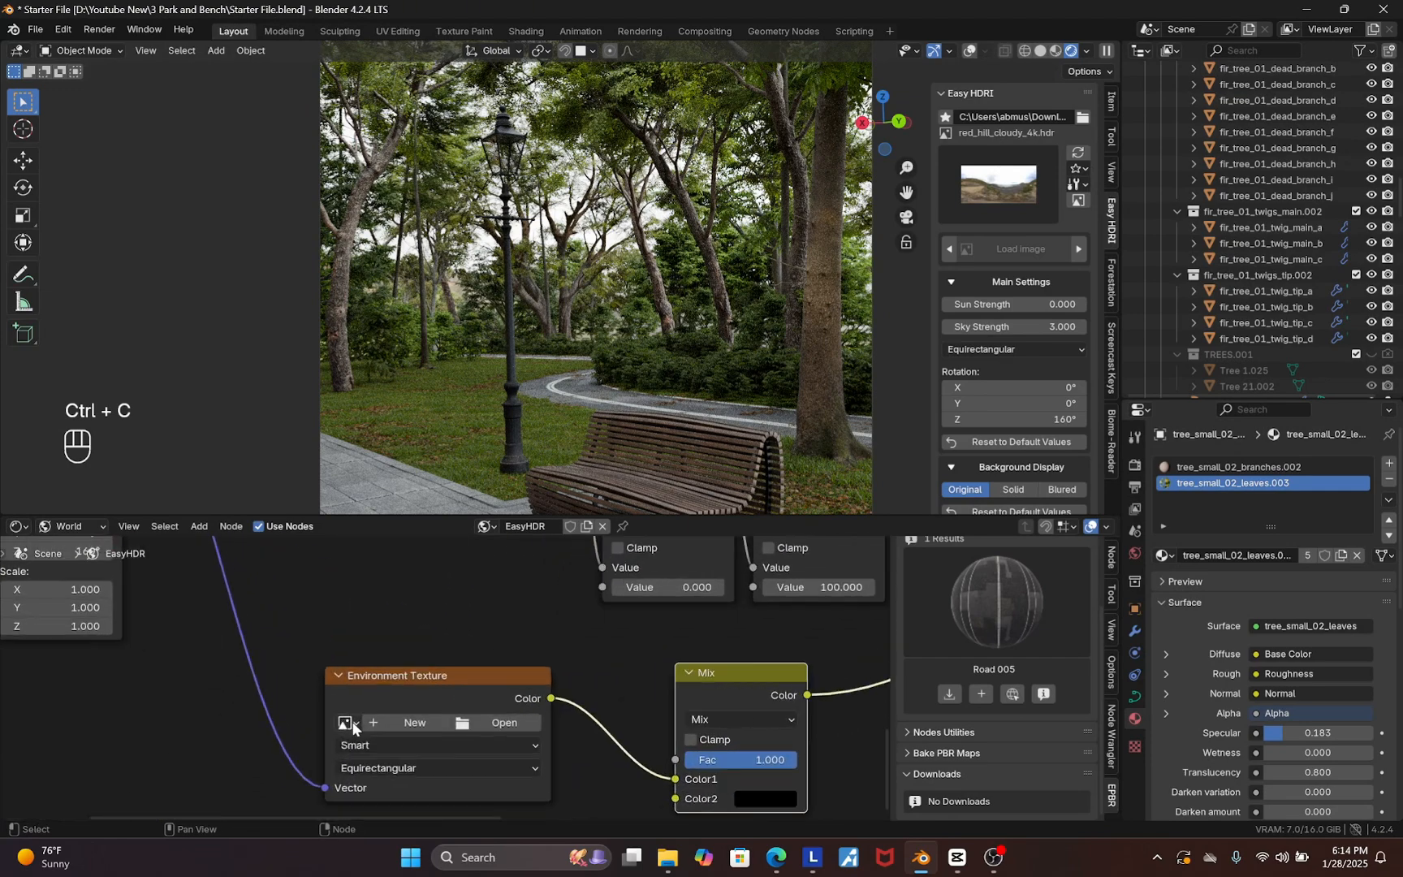
click(345, 722)
key(ctrl+v)
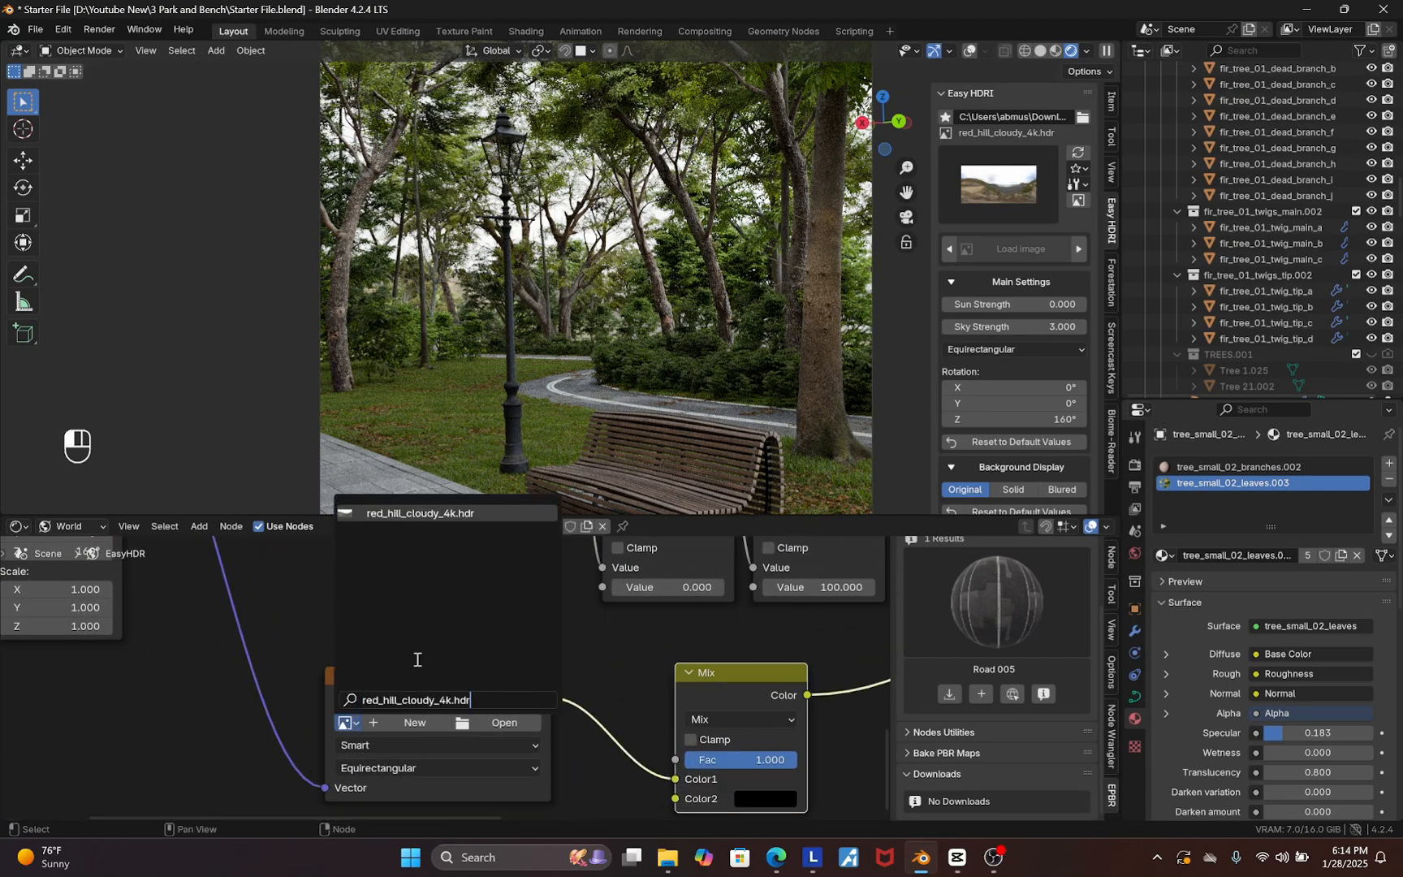
click(402, 700)
click(414, 513)
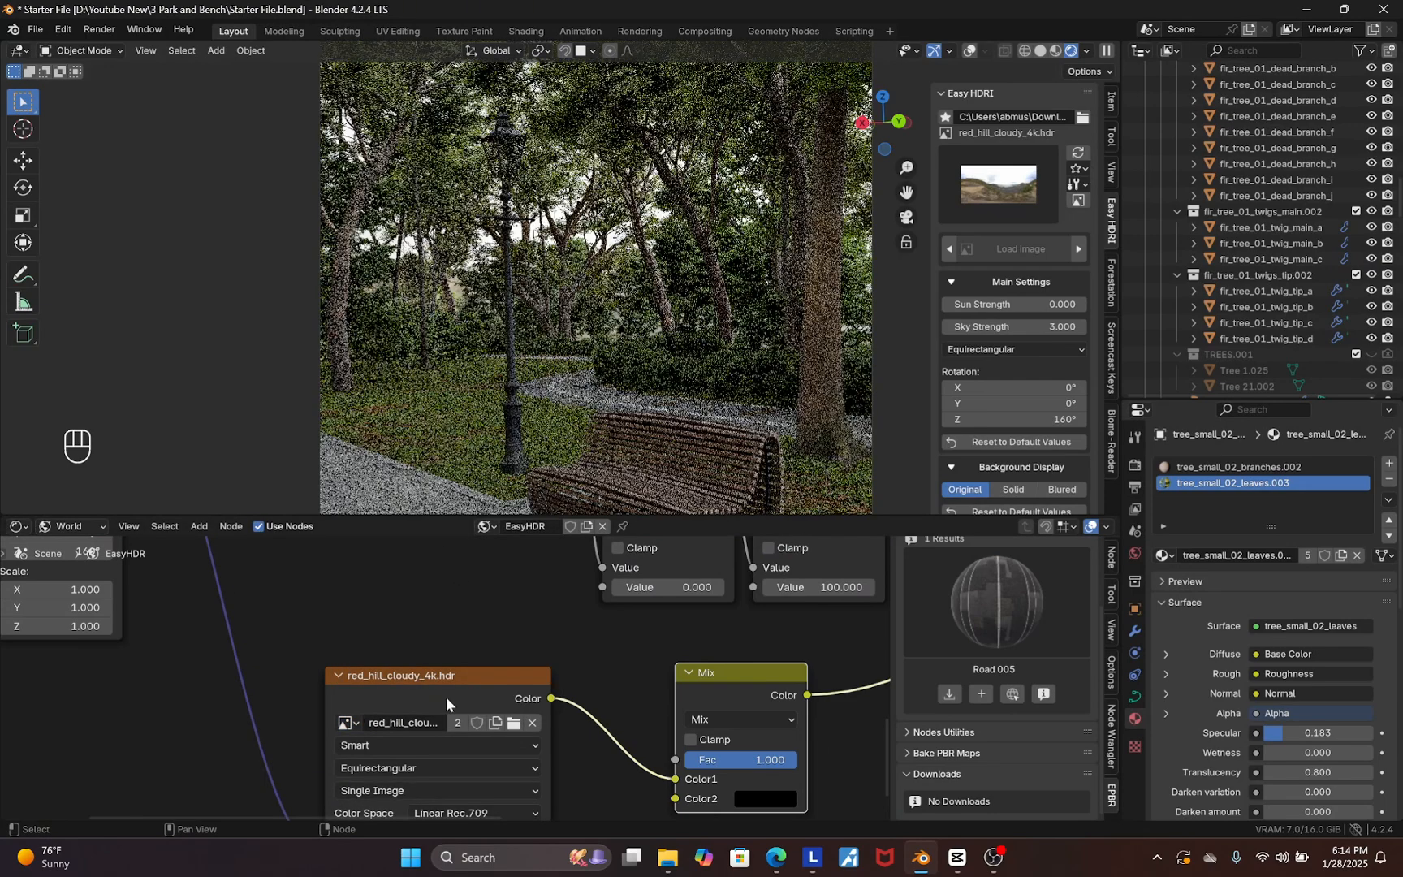
Switch the main world HDRI back to canary_wharf_4k
scroll(398, 739, down, 4)
scroll(420, 607, up, 5)
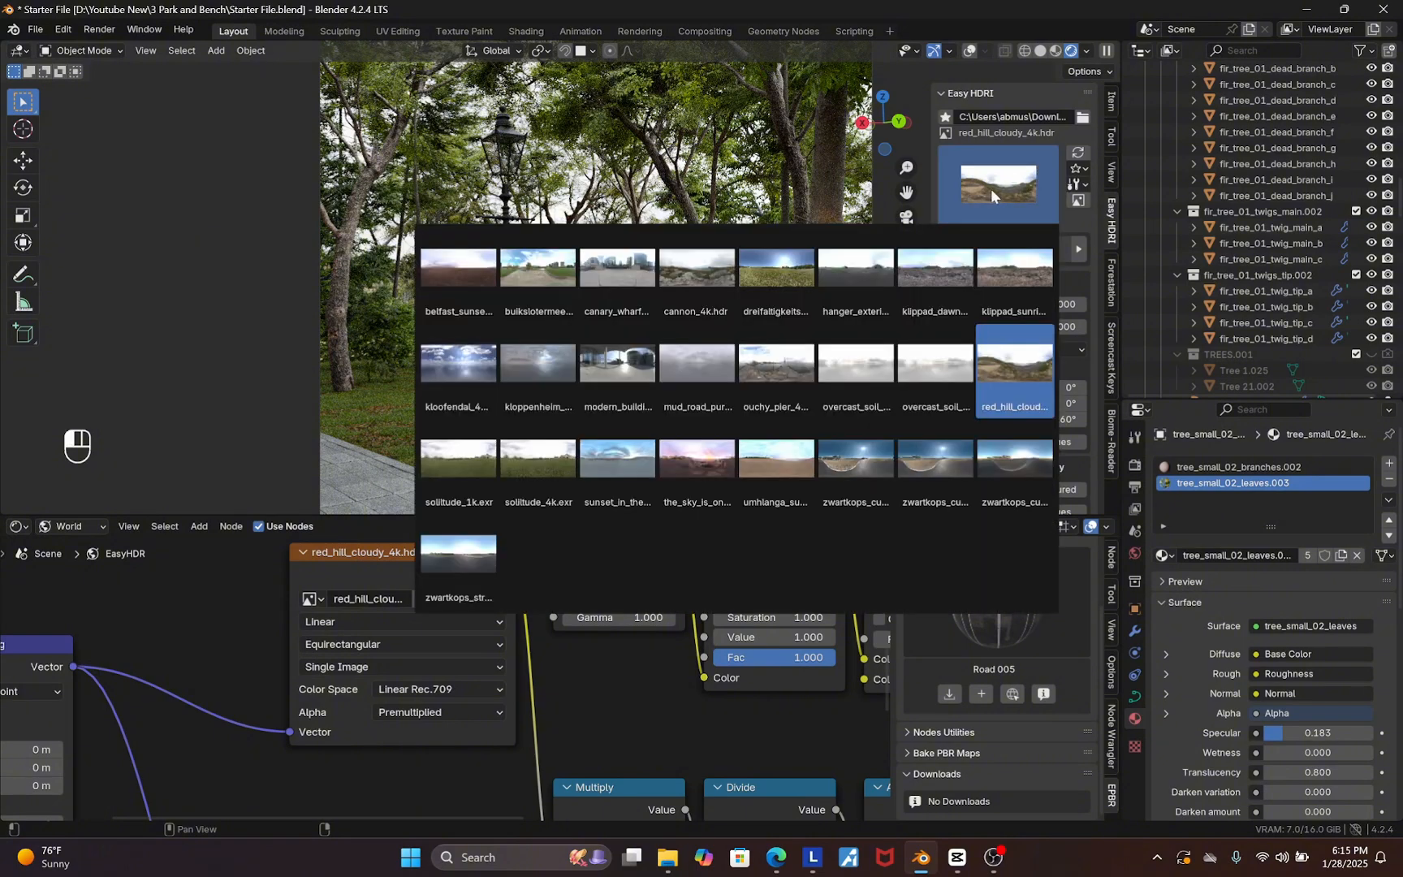
click(612, 270)
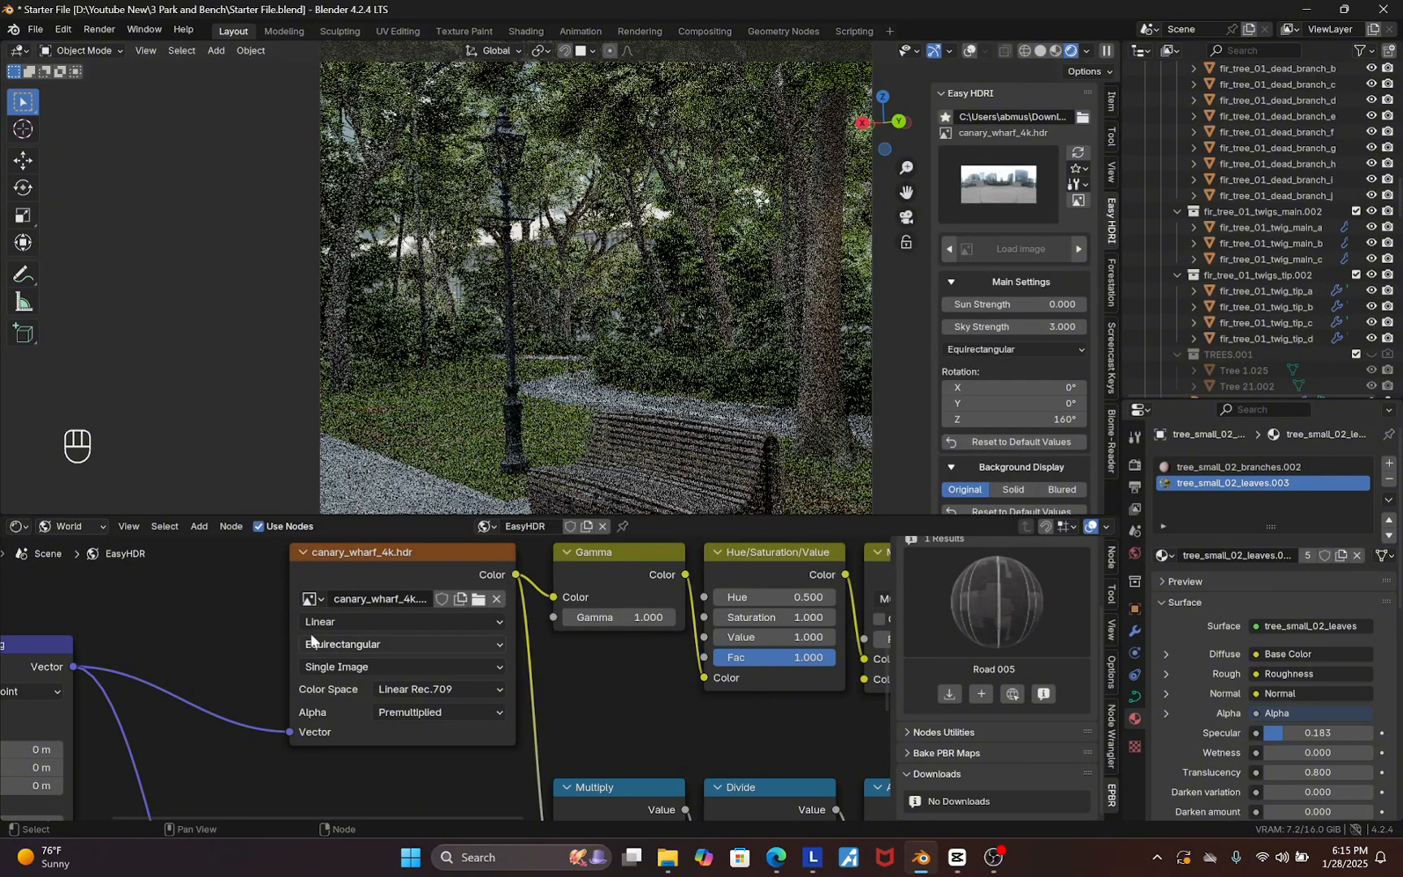
Examine the Multiply node feeding the background strength in the world node tree
scroll(438, 647, down, 4)
scroll(598, 760, down, 1)
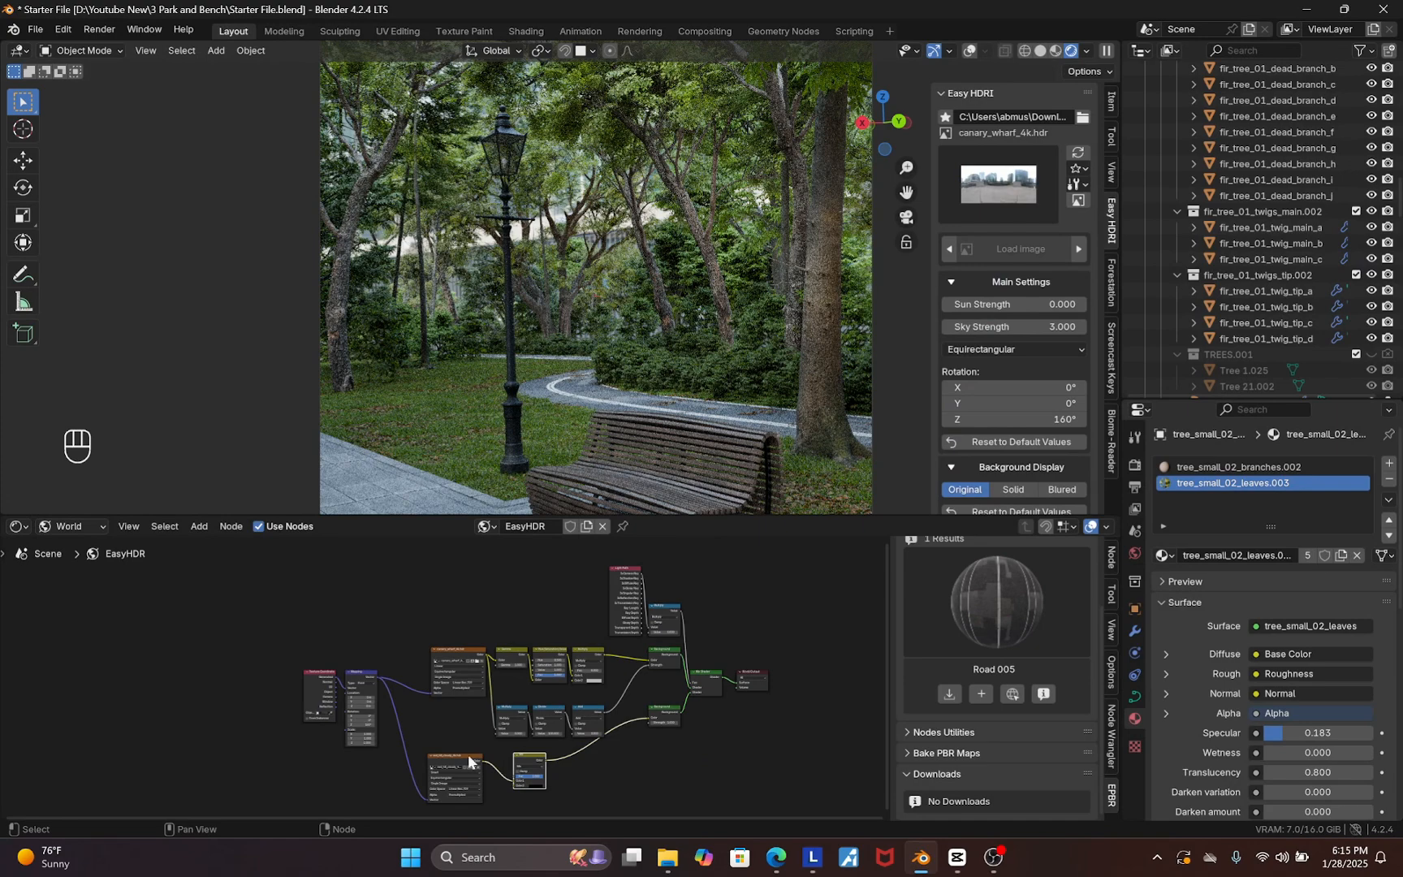
scroll(683, 634, up, 5)
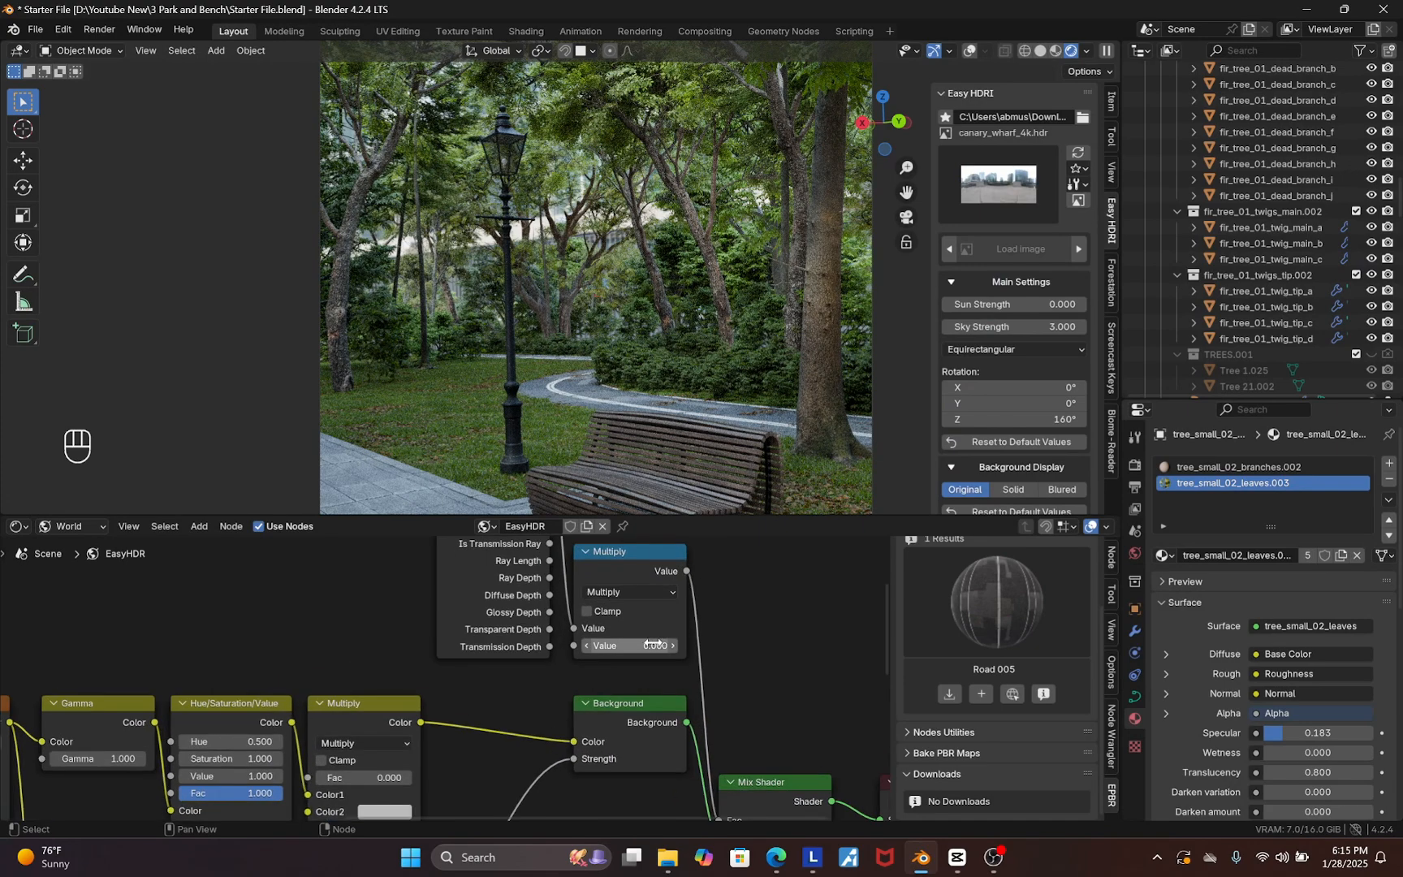
click(650, 646)
key(Return)
scroll(634, 645, down, 5)
scroll(628, 445, up, 3)
scroll(627, 439, down, 5)
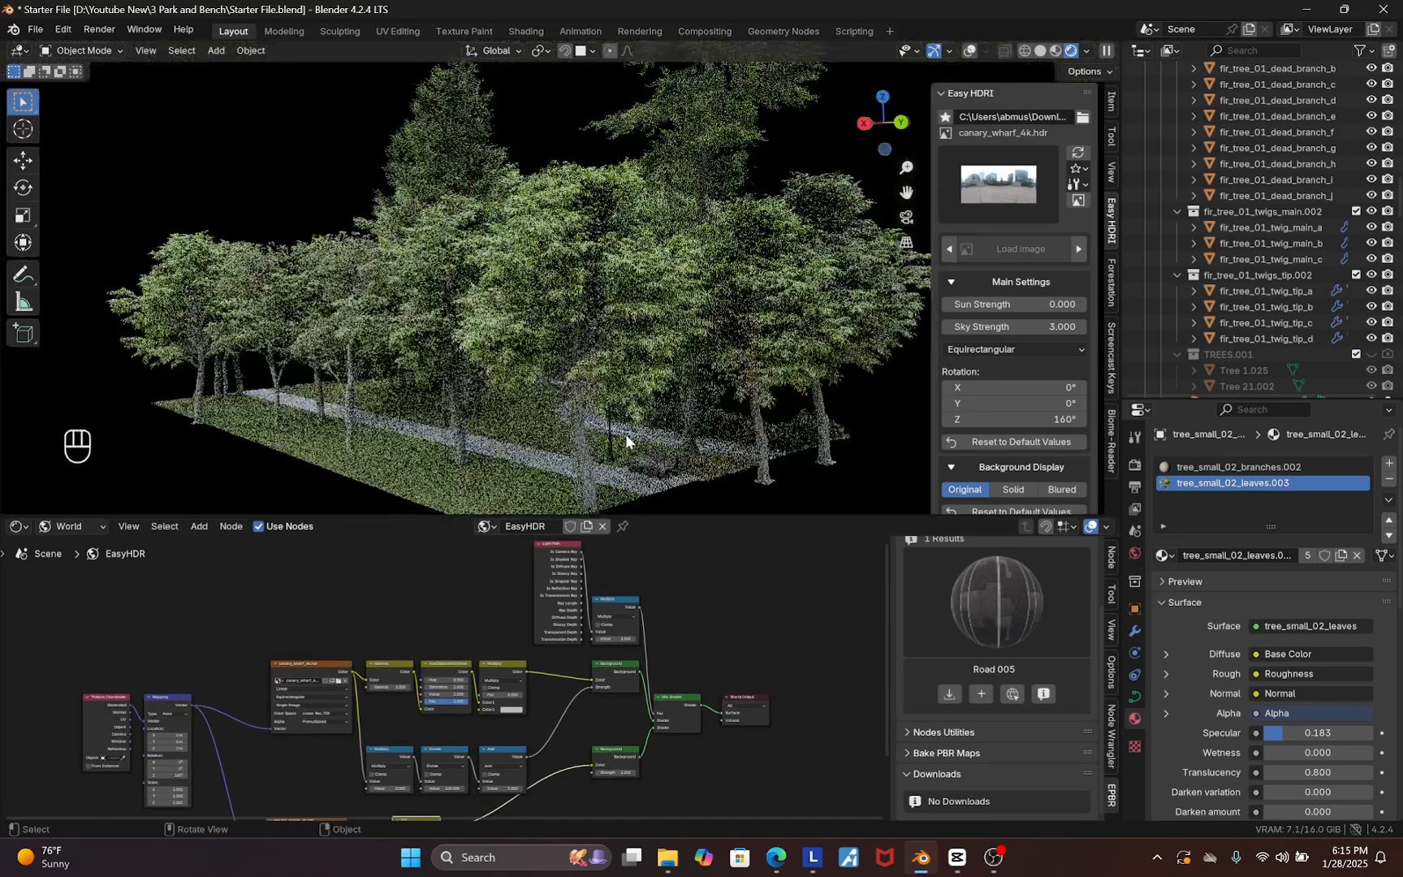
Set the Mix node's Fac for the red_hill_cloudy texture to about 0.193
middle_drag(625, 434, 507, 179)
middle_drag(568, 242, 596, 215)
middle_drag(556, 659, 581, 592)
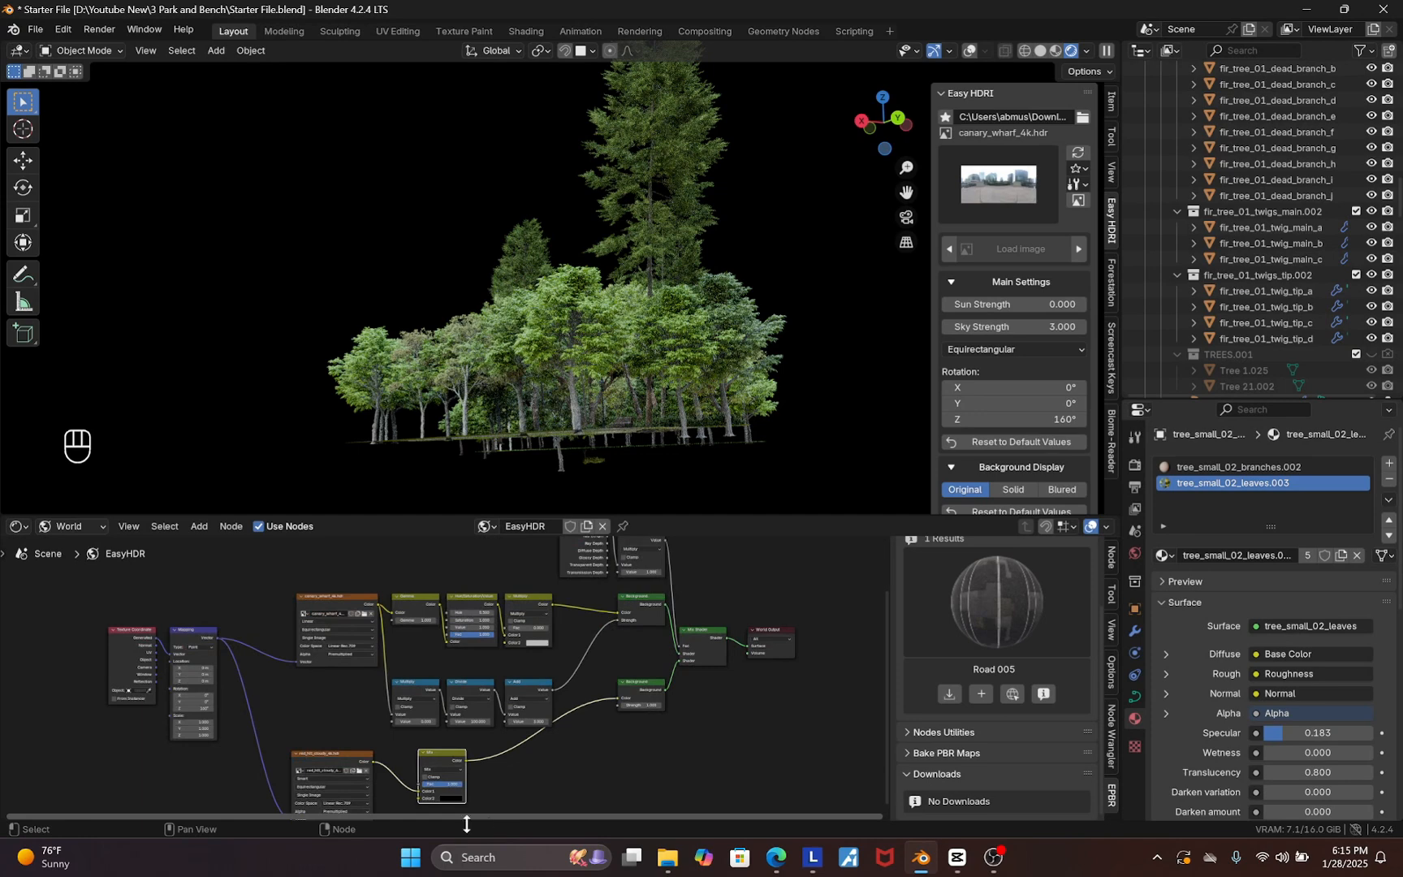
scroll(426, 804, up, 6)
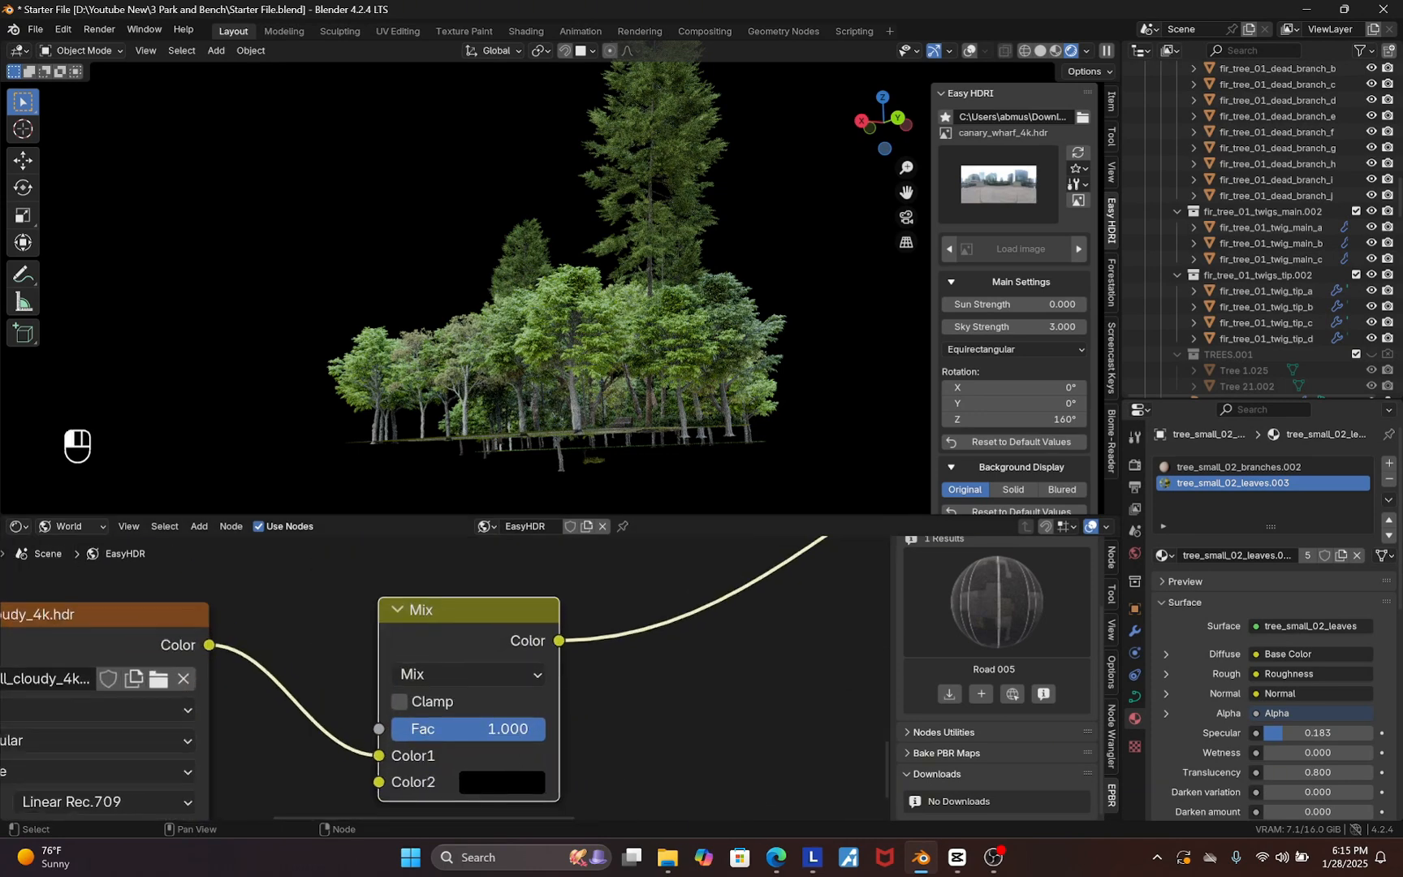
drag(508, 728, 421, 729)
middle_drag(623, 411, 439, 223)
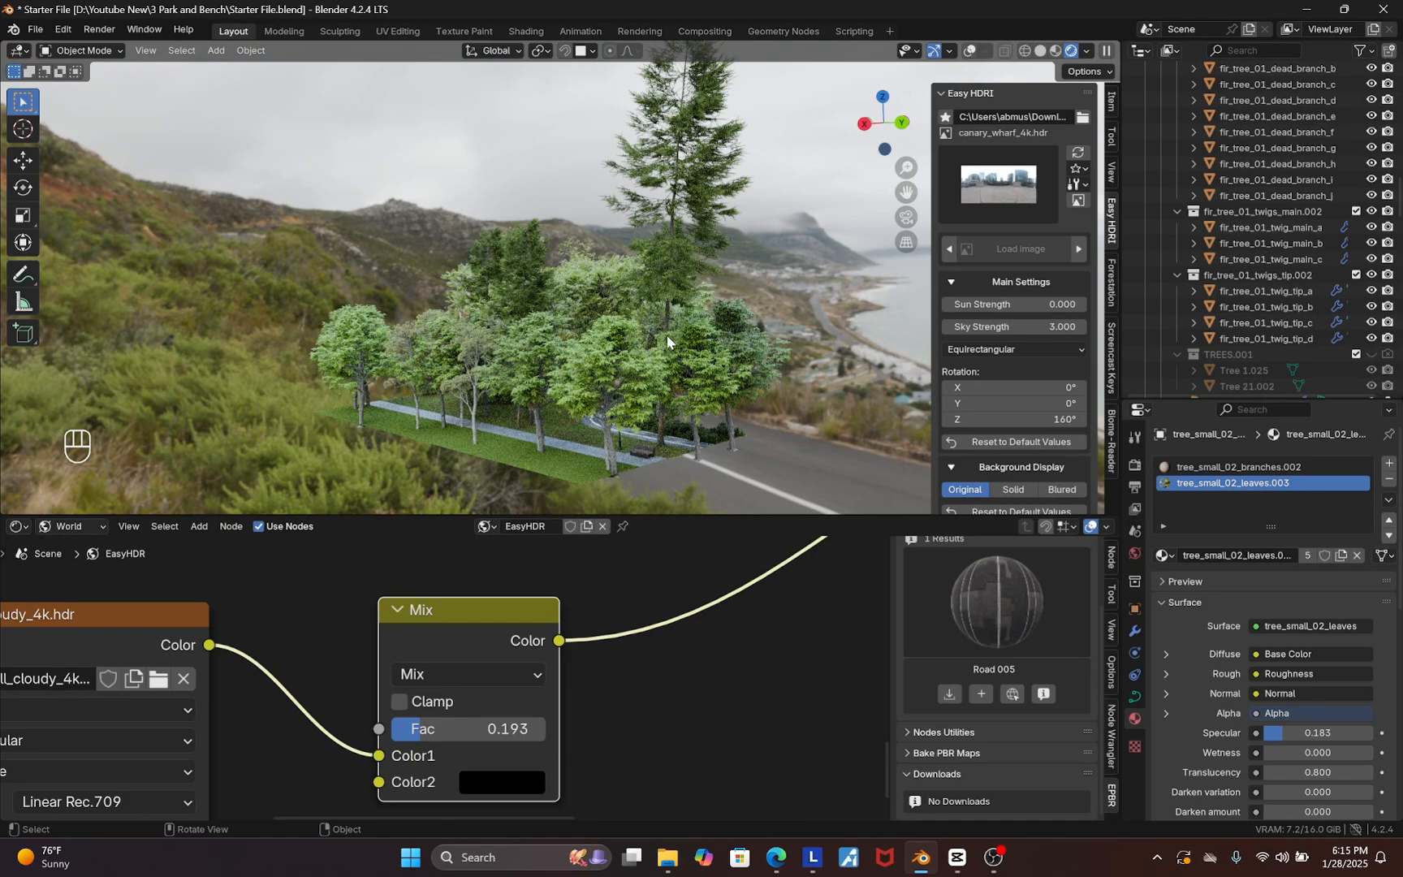
key(KP_0)
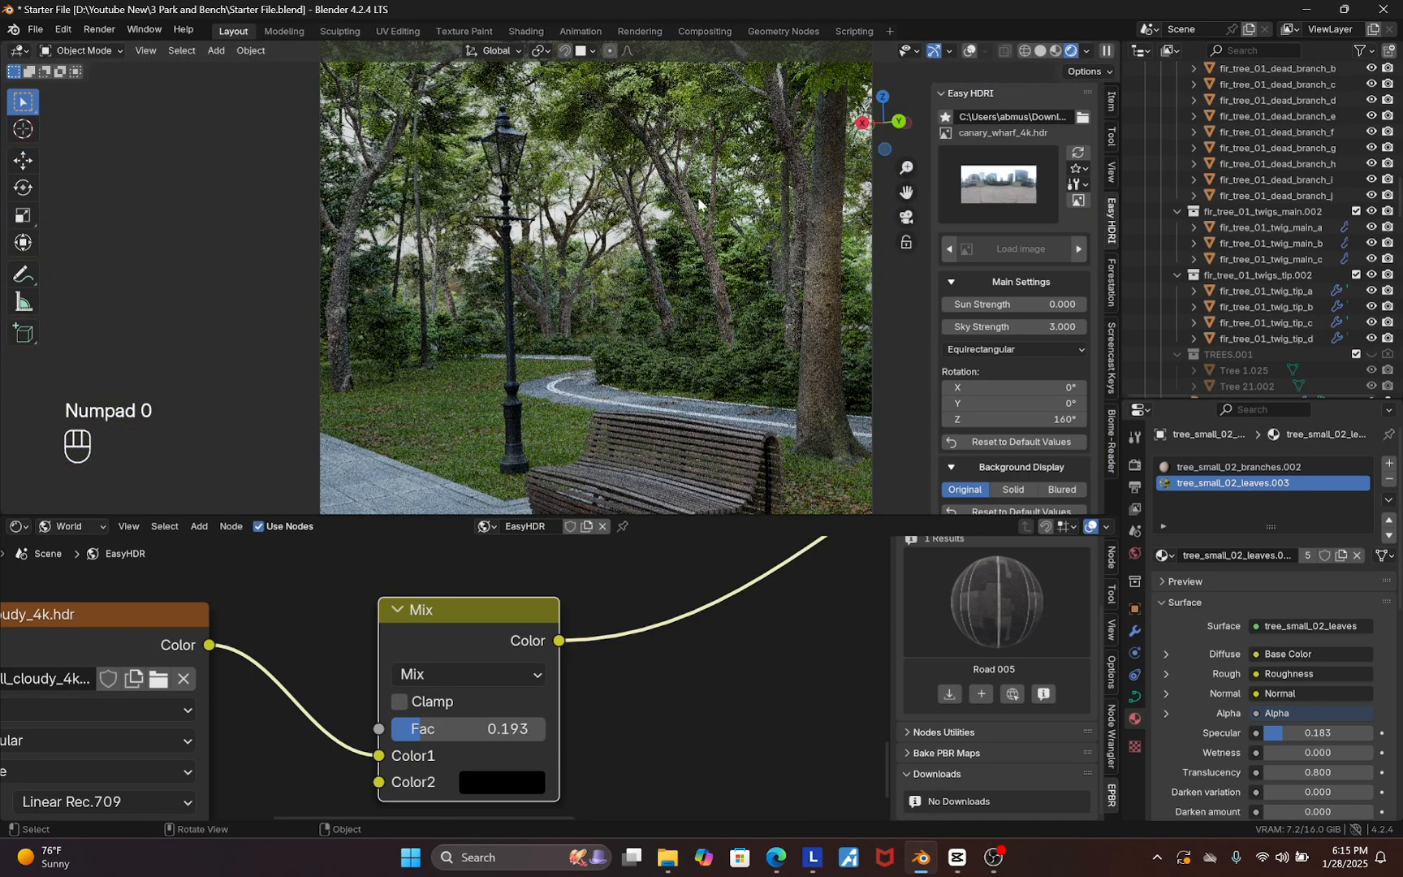
Duplicate the Texture Coordinate and Mapping nodes and connect the copy to the red_hill_cloudy texture's Vector input
scroll(693, 671, down, 6)
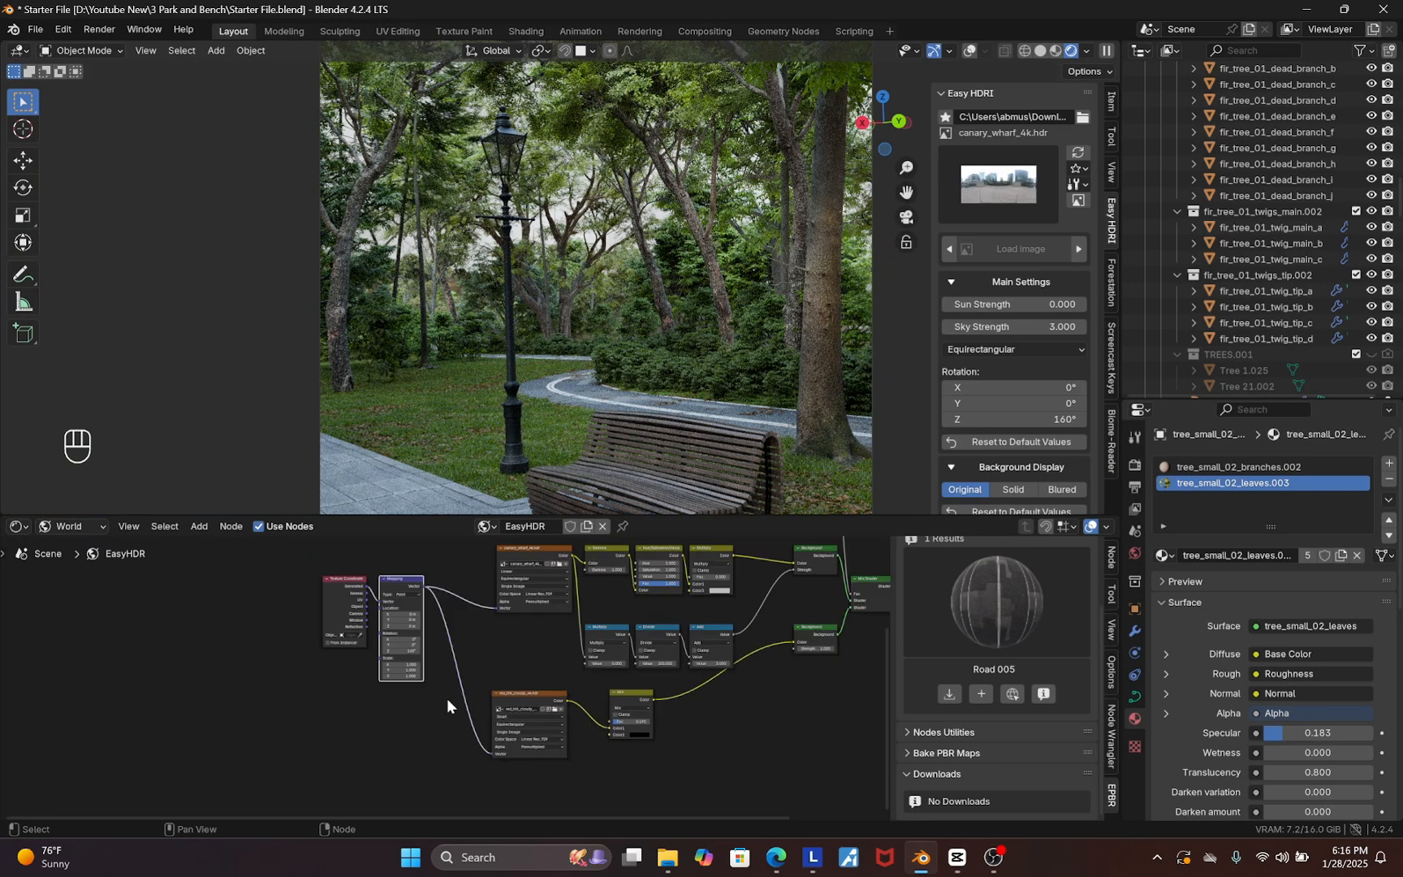
drag(448, 693, 295, 591)
scroll(430, 582, up, 5)
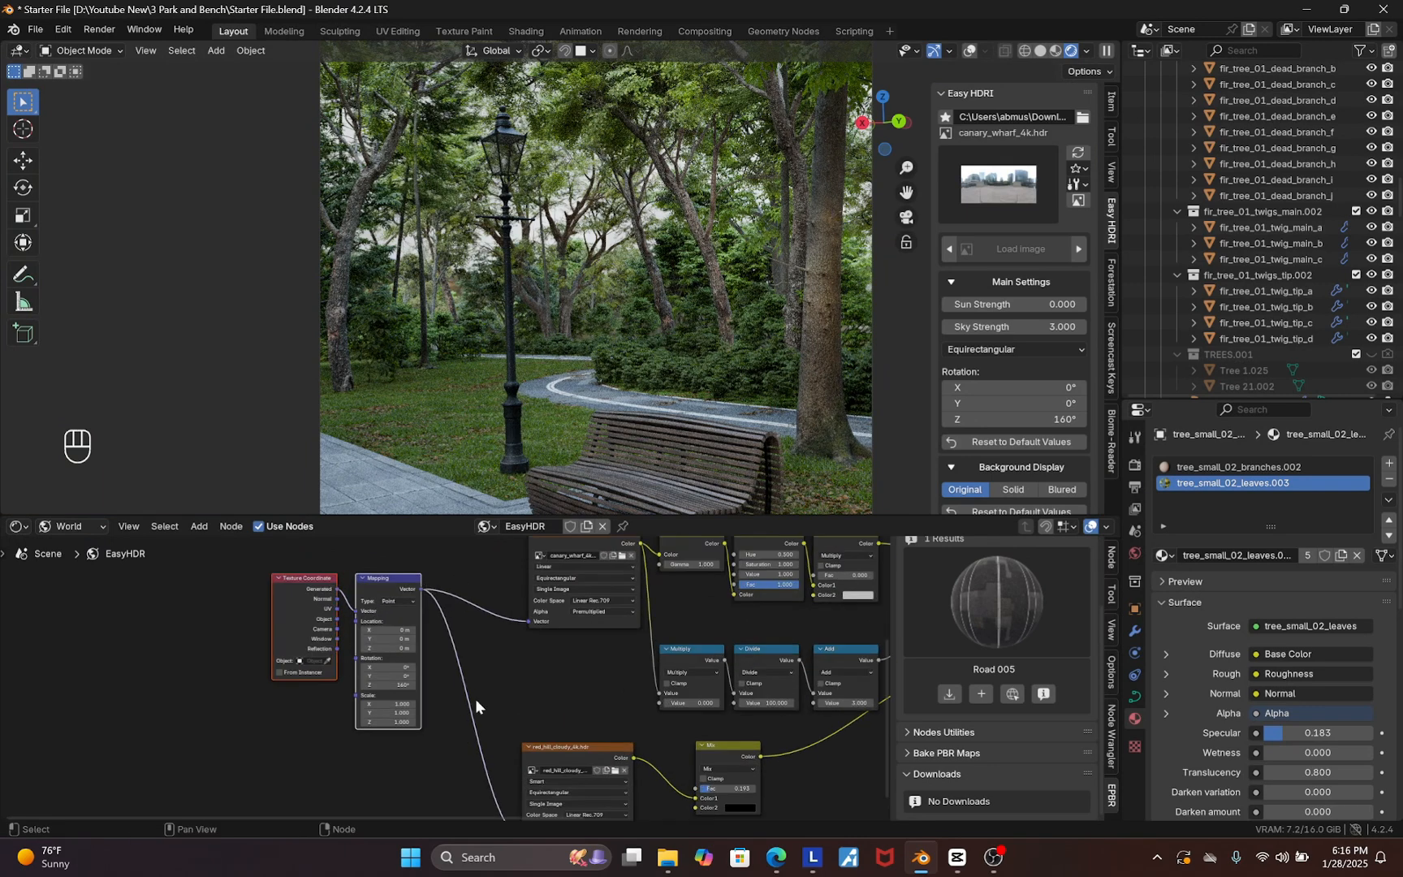
scroll(561, 698, down, 4)
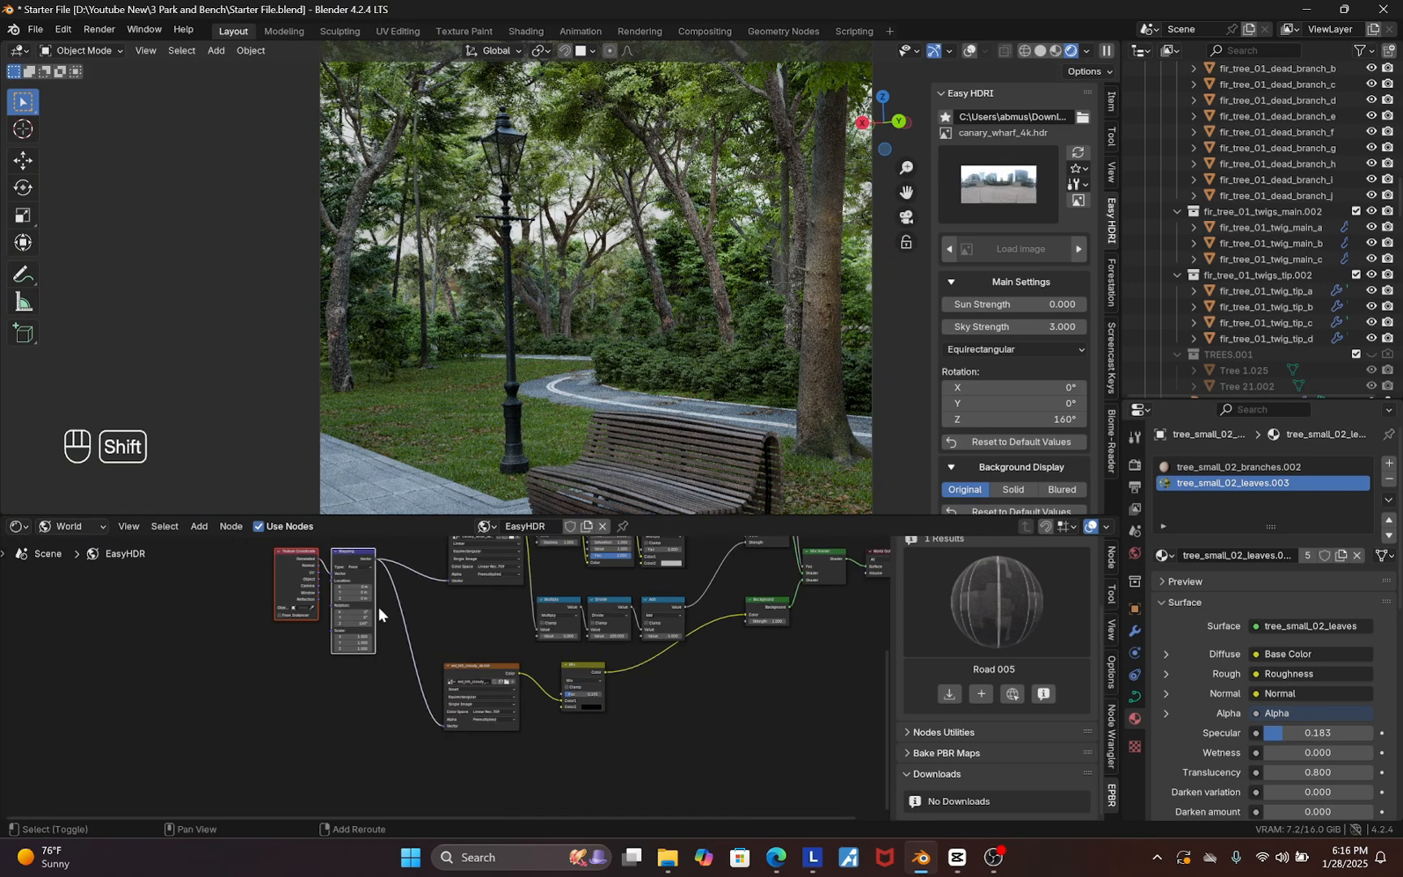
key(shift+d)
click(372, 711)
scroll(373, 714, up, 4)
drag(375, 665, 389, 676)
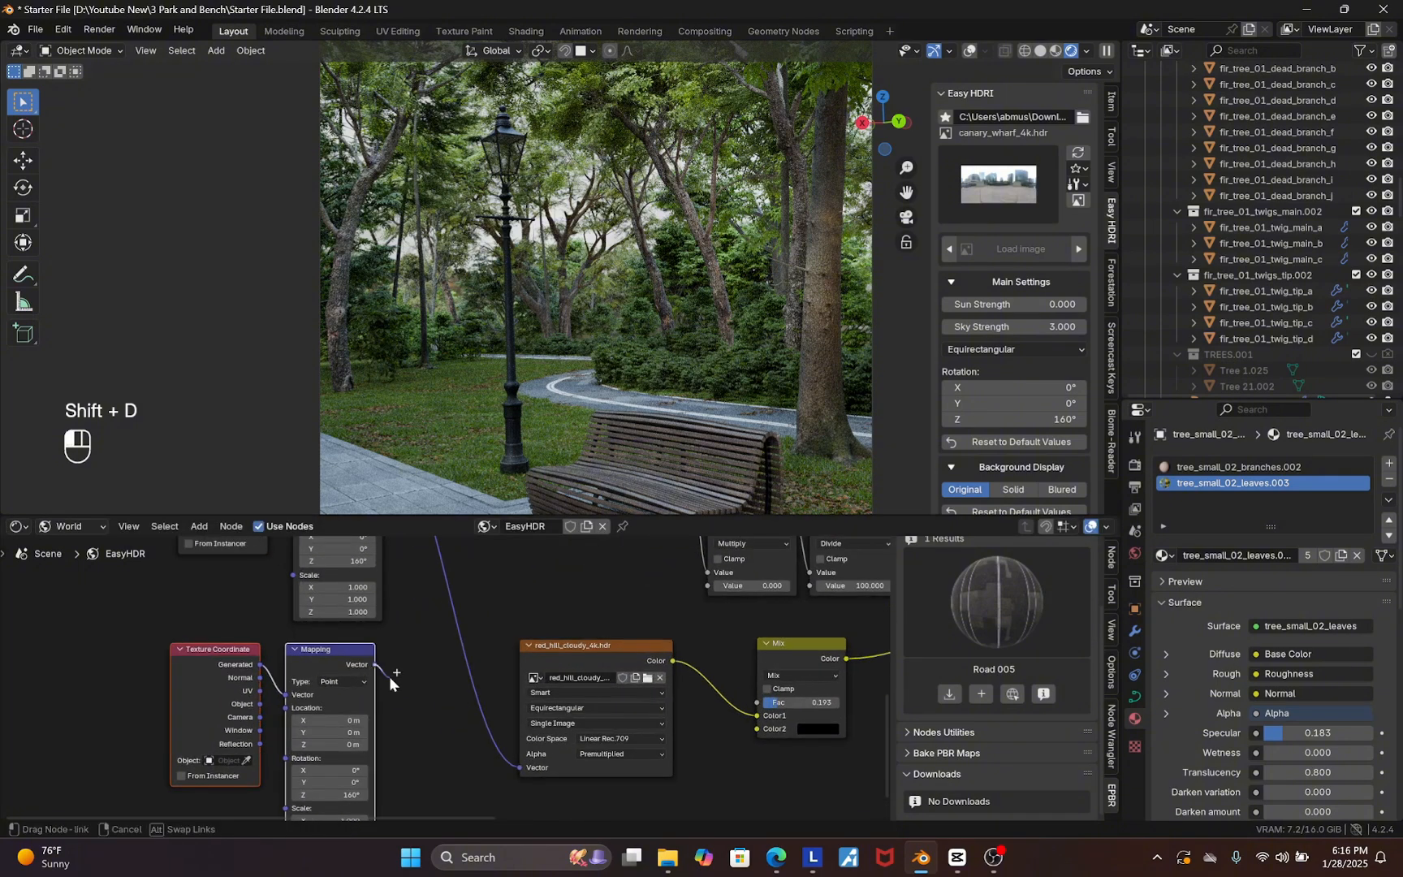
drag(437, 734, 517, 755)
scroll(495, 699, down, 2)
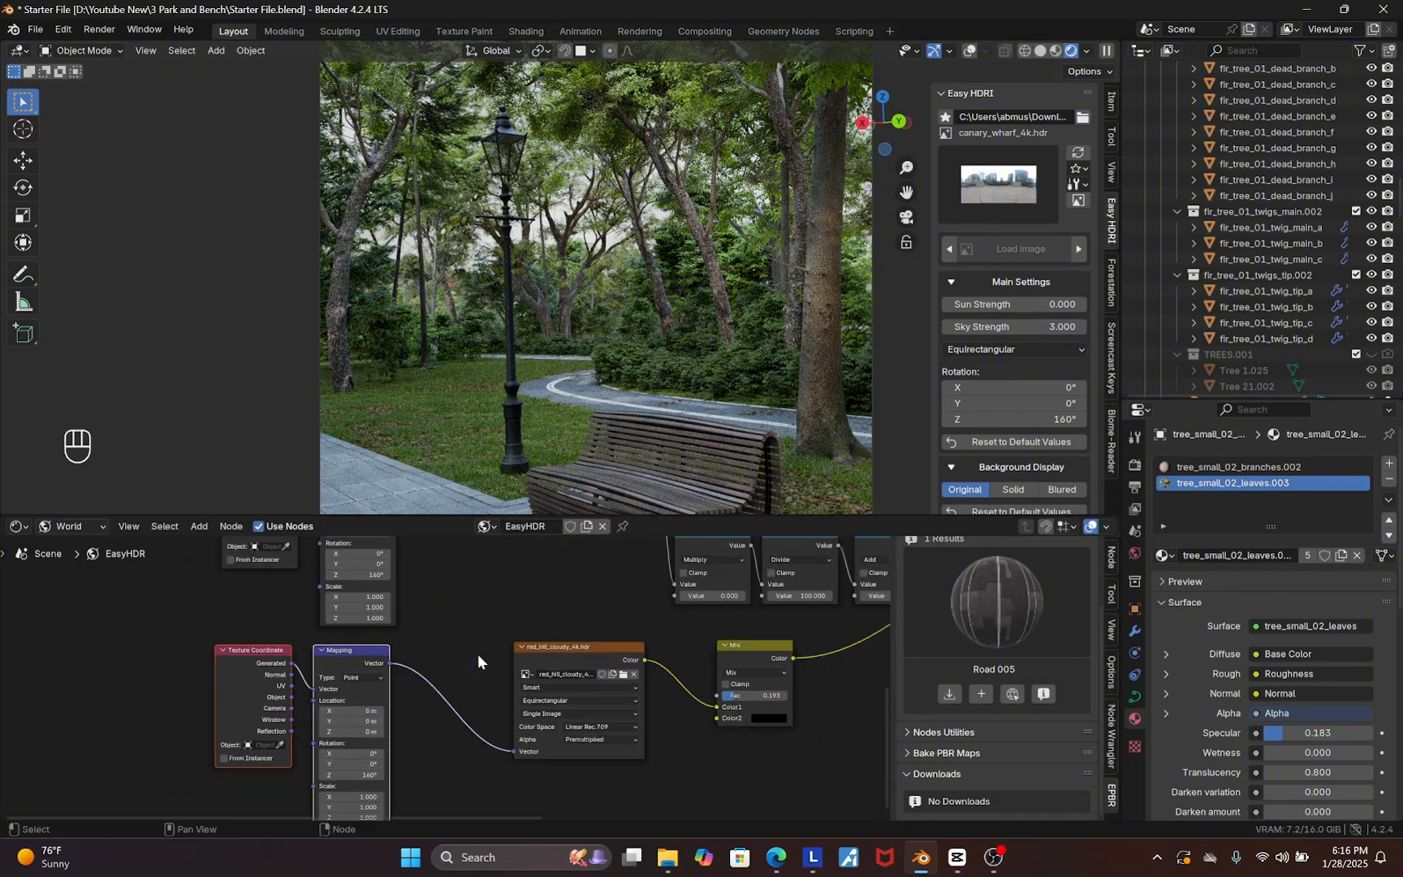
scroll(398, 743, up, 2)
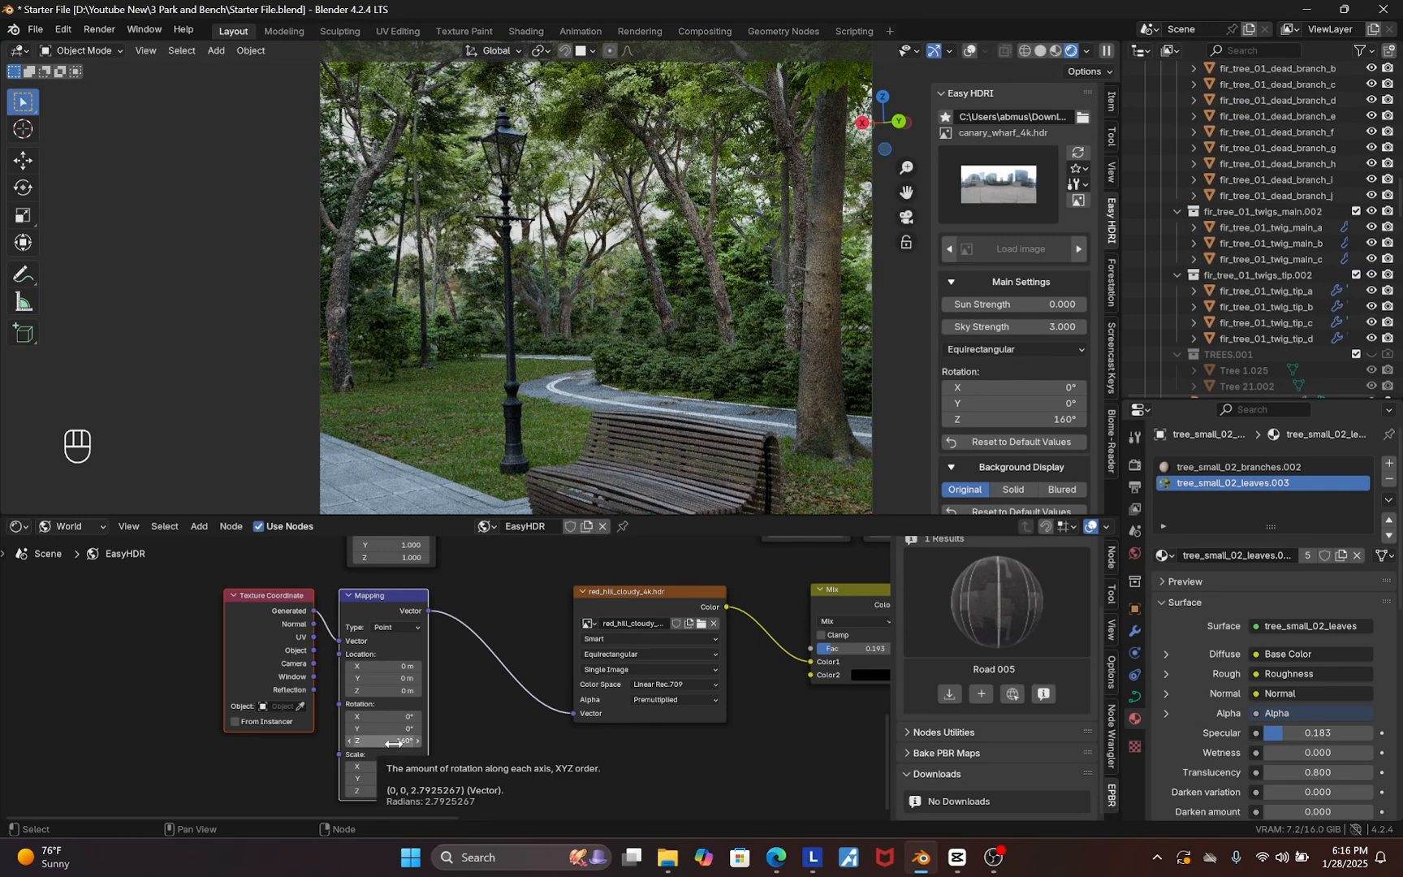
Set the duplicated Mapping node's Z rotation to -11°
click(394, 742)
text(-11)
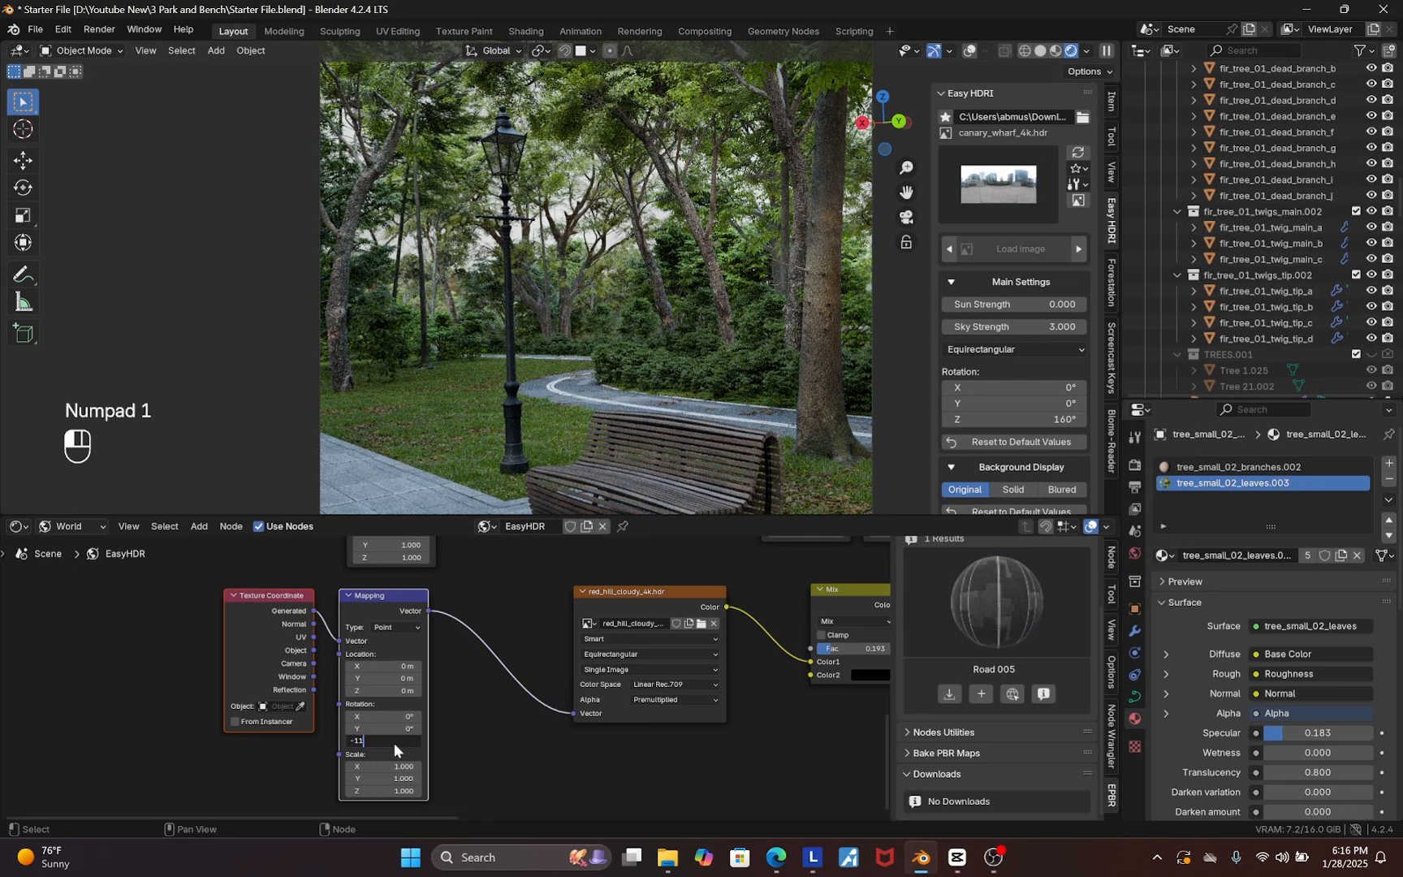
key(Return)
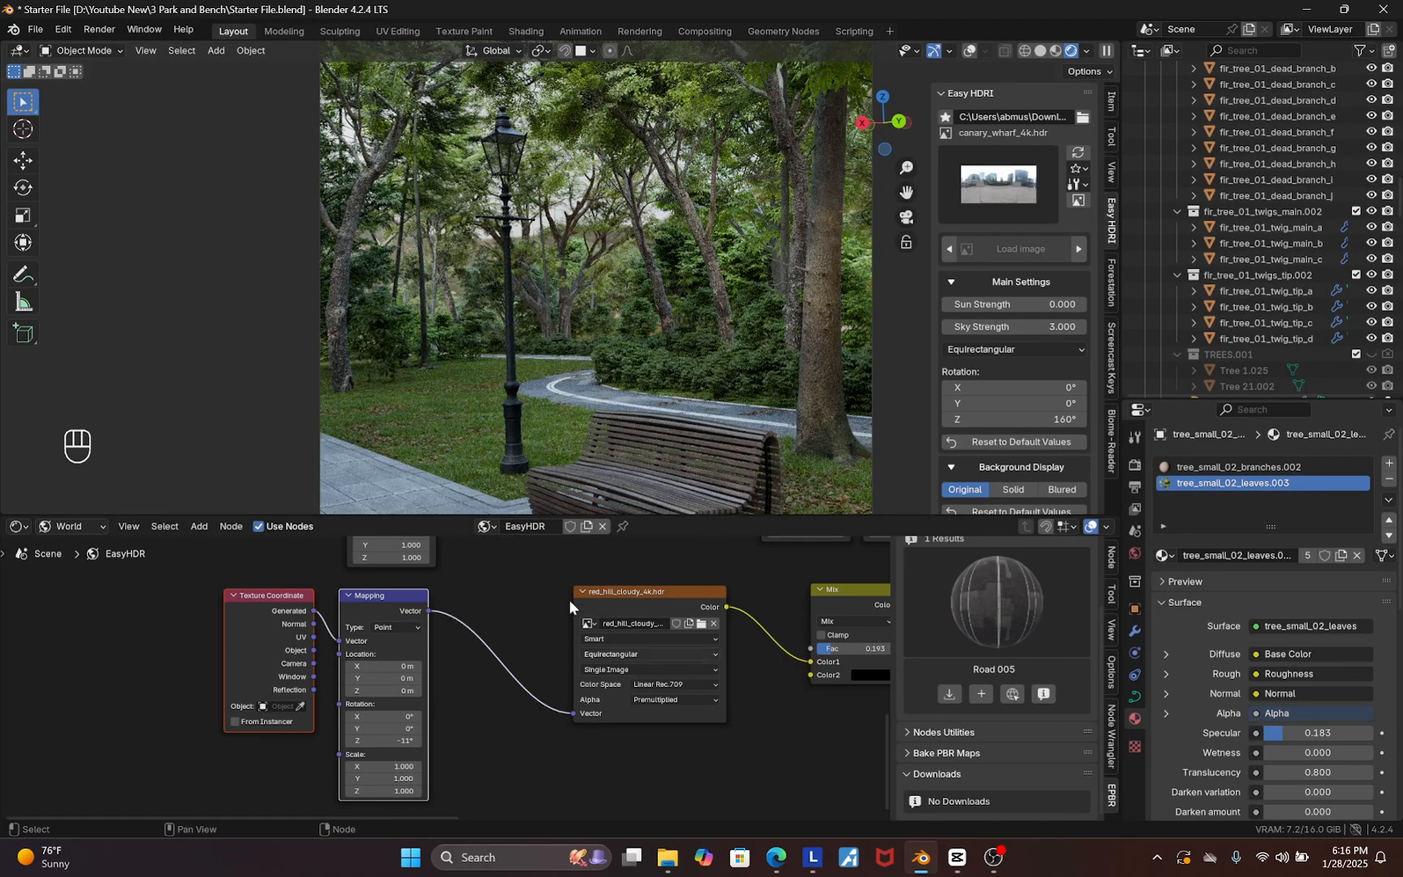
Spread out the world nodes, moving the World Output node further right to make room
drag(718, 516, 690, 616)
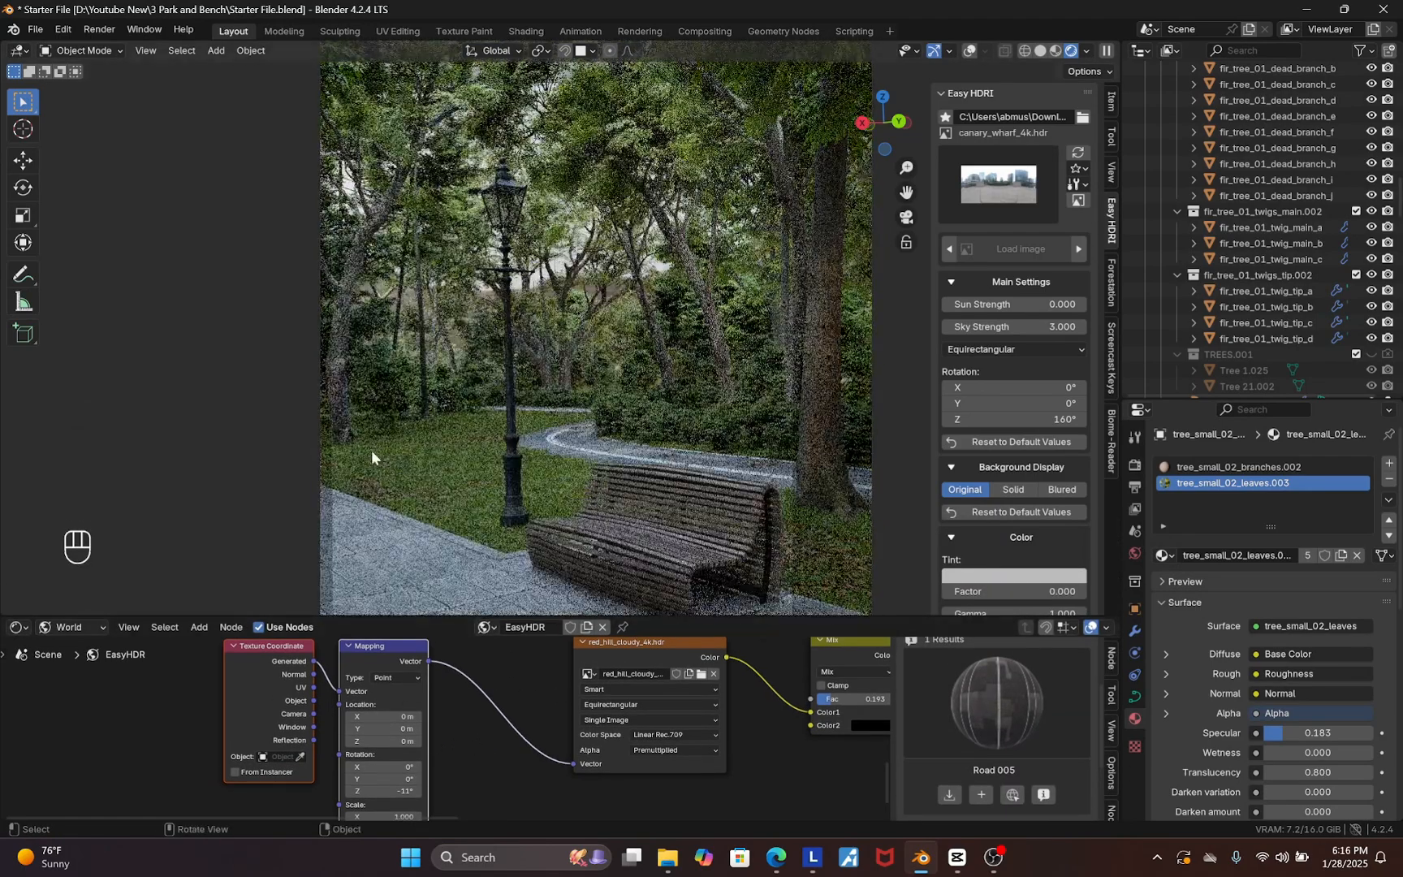
scroll(371, 455, down, 3)
scroll(352, 459, up, 2)
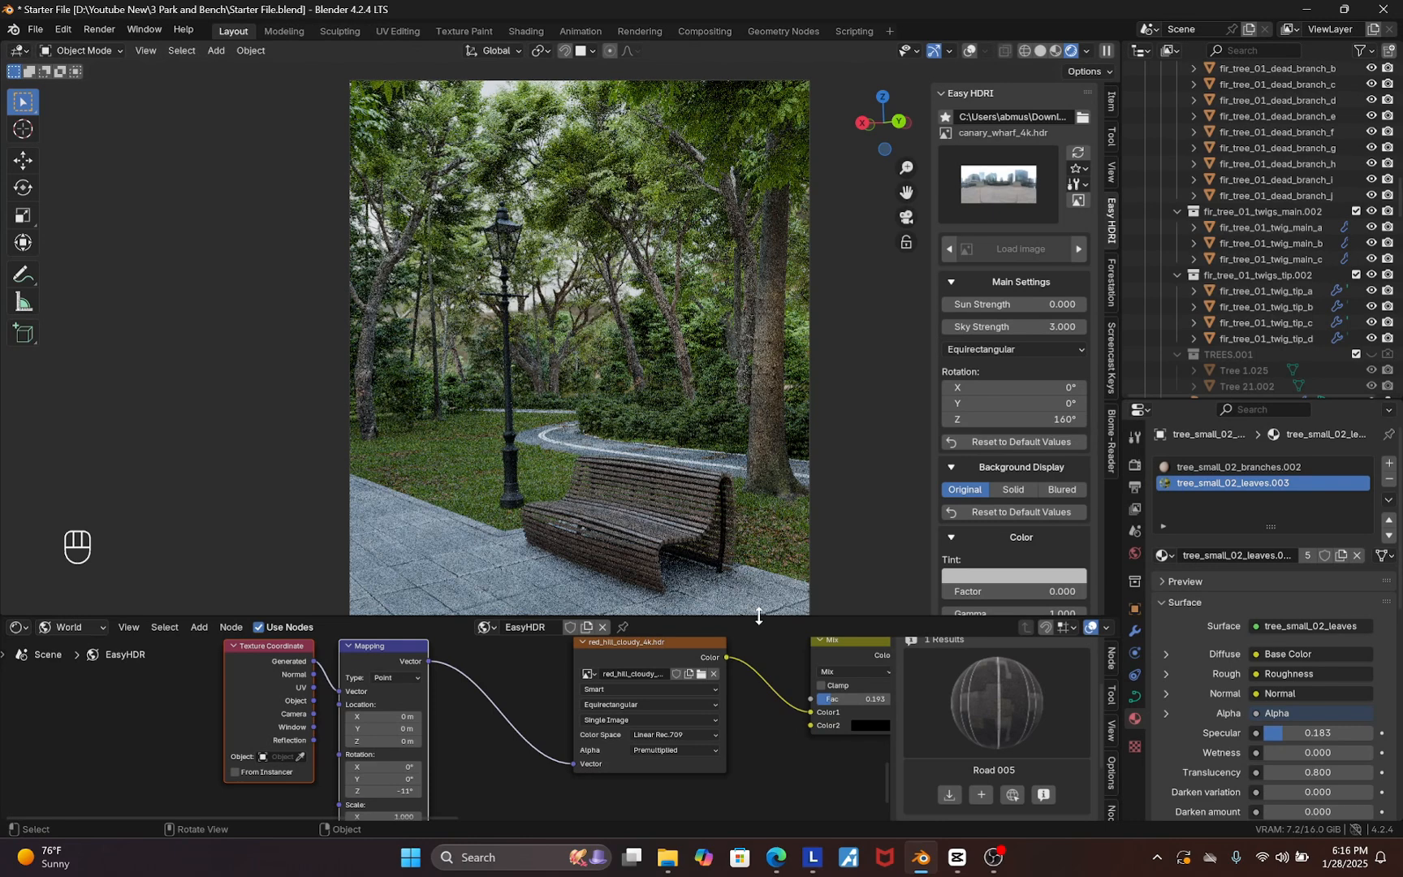
scroll(479, 767, down, 6)
scroll(554, 749, up, 3)
drag(673, 684, 588, 744)
key(g)
click(771, 712)
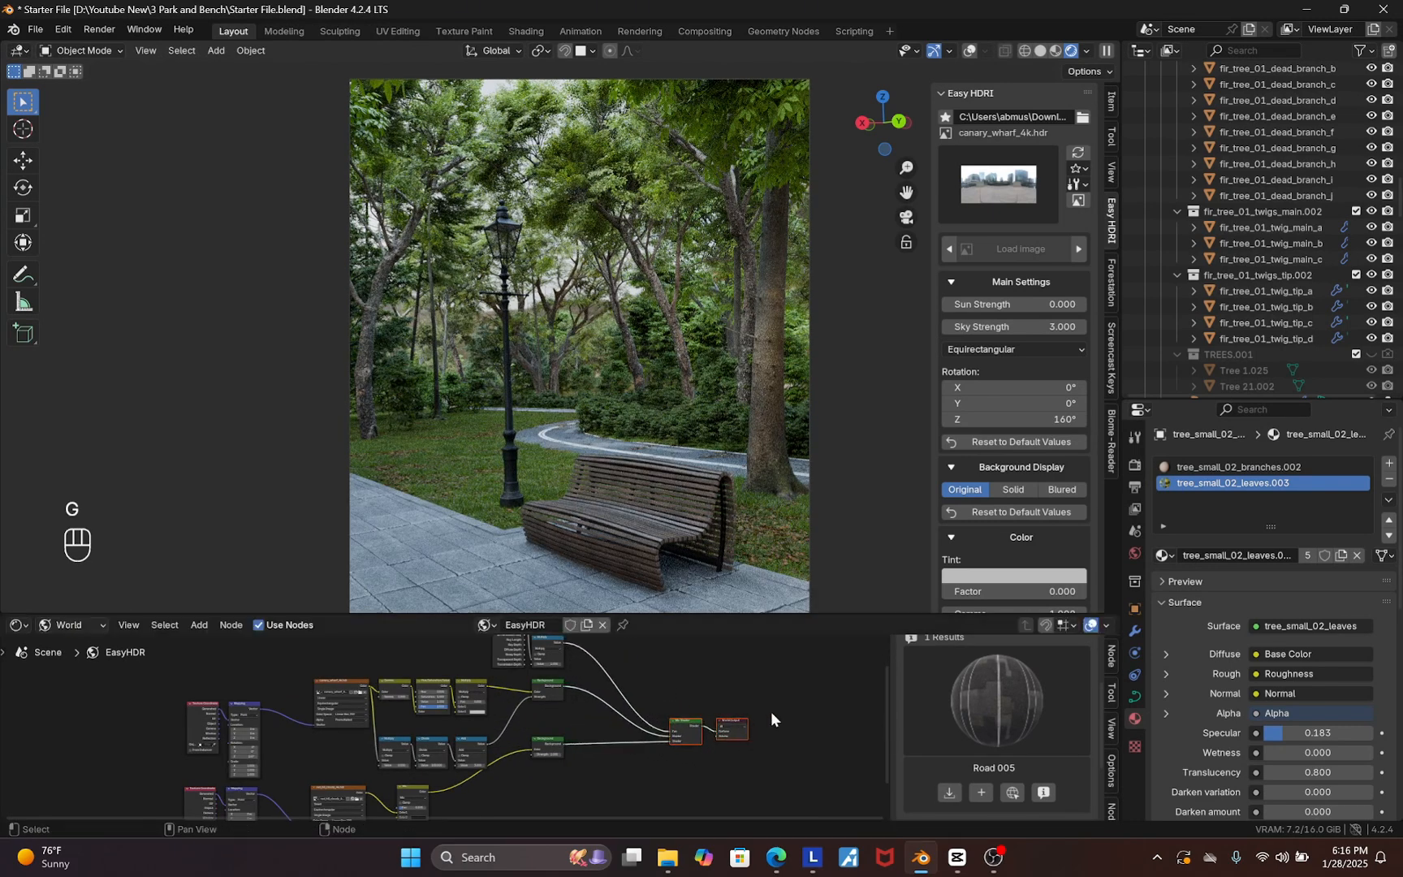
click(735, 725)
key(g)
click(787, 763)
Add a Mix Shader node between the existing Mix Shader and the World Output
scroll(623, 779, down, 5)
scroll(681, 694, up, 8)
key(shift+a)
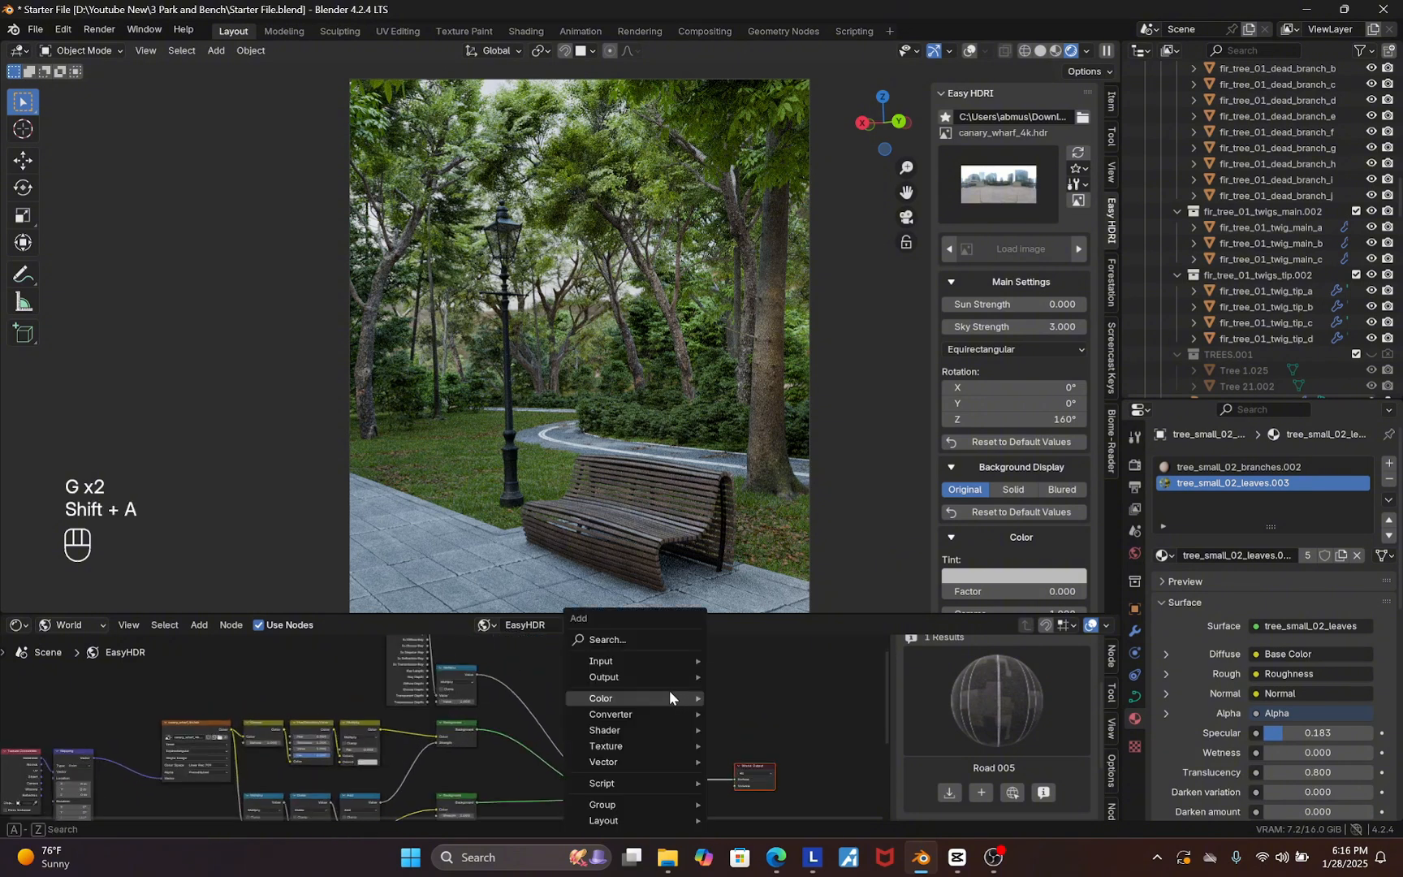
click(617, 639)
text(mi)
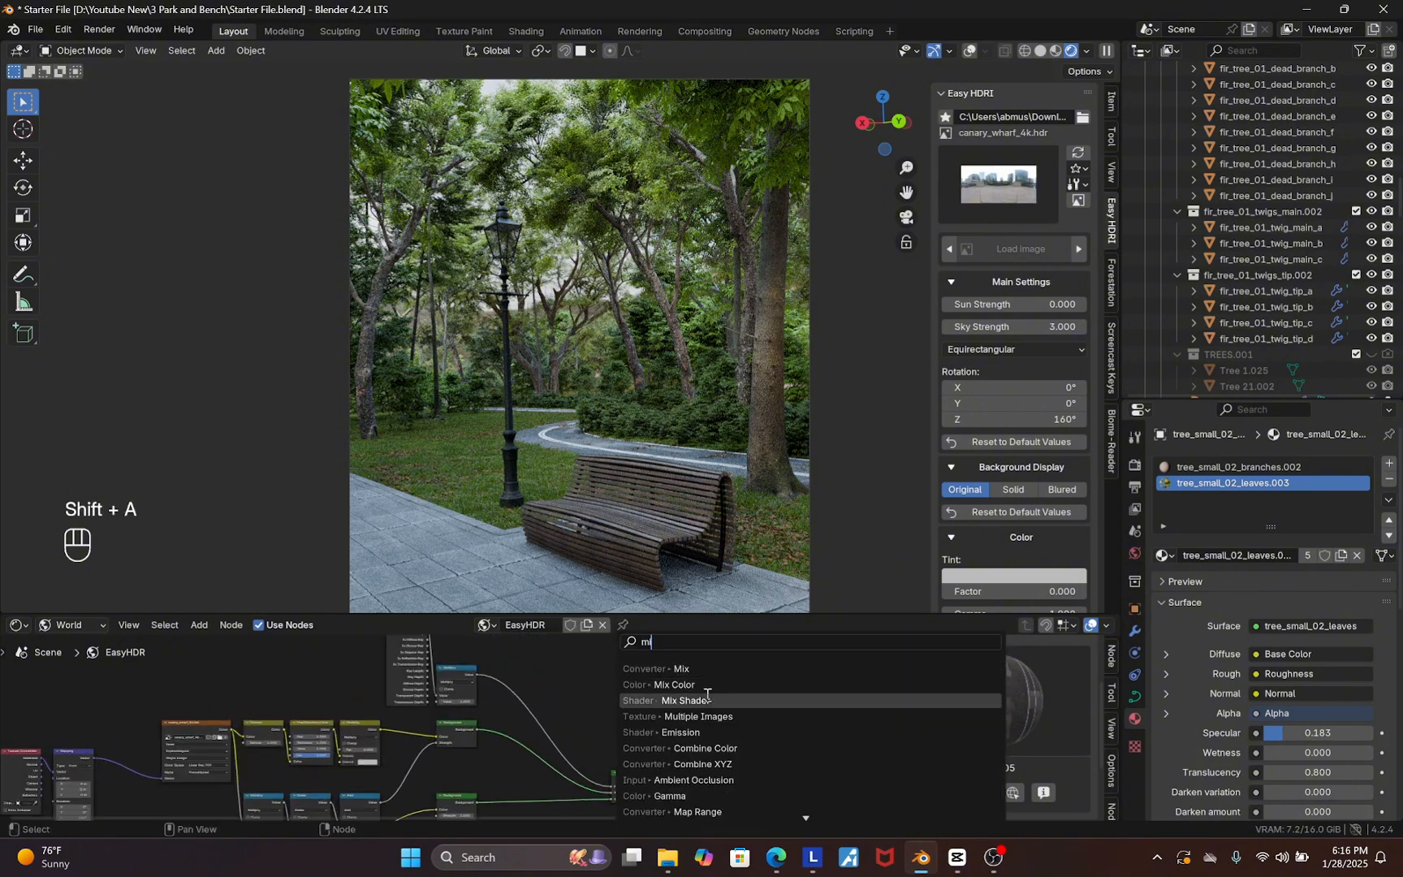
click(682, 700)
click(689, 742)
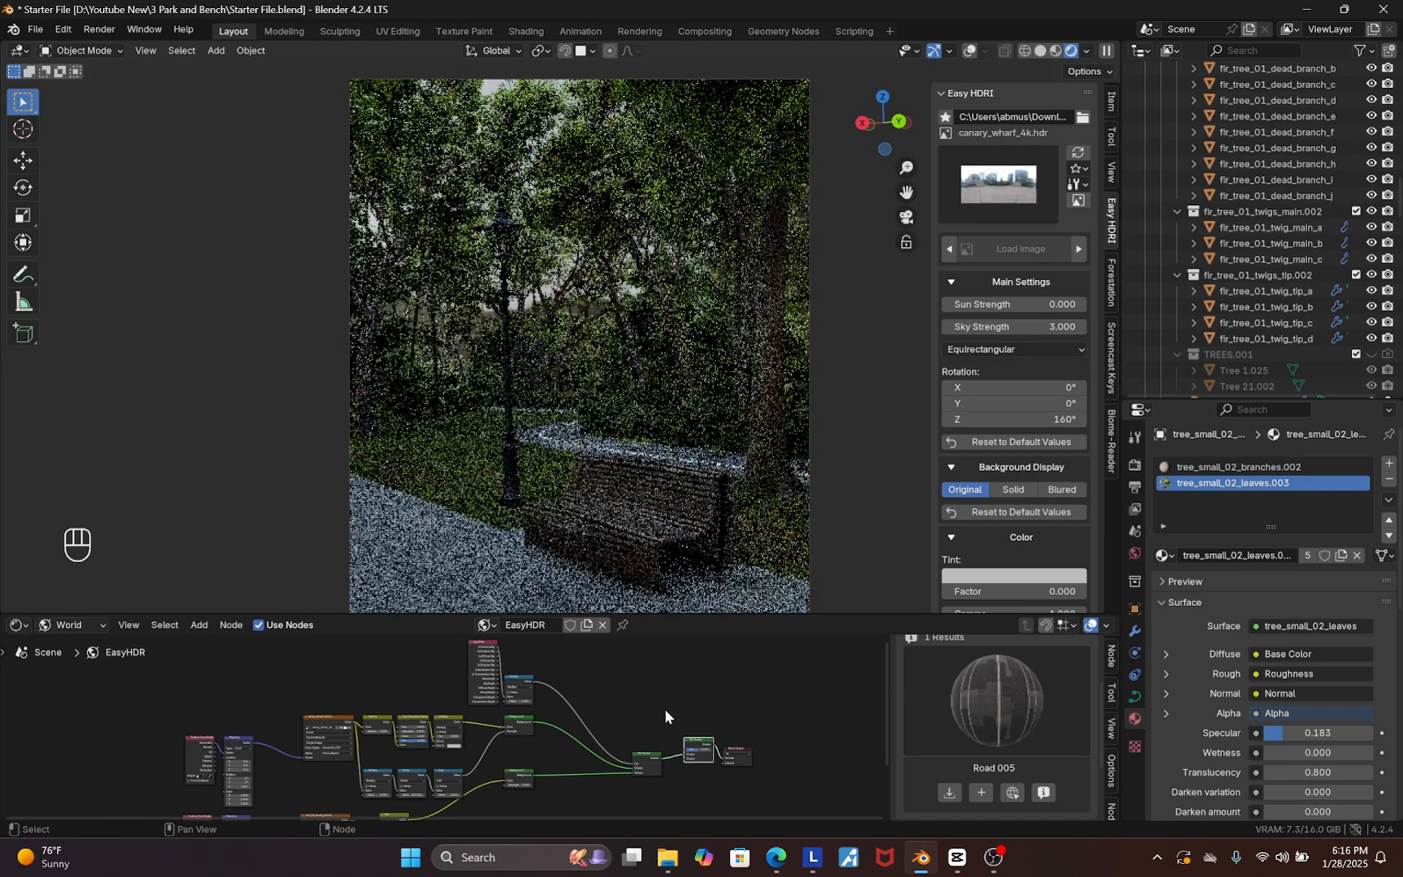
scroll(644, 757, up, 2)
drag(645, 758, 609, 764)
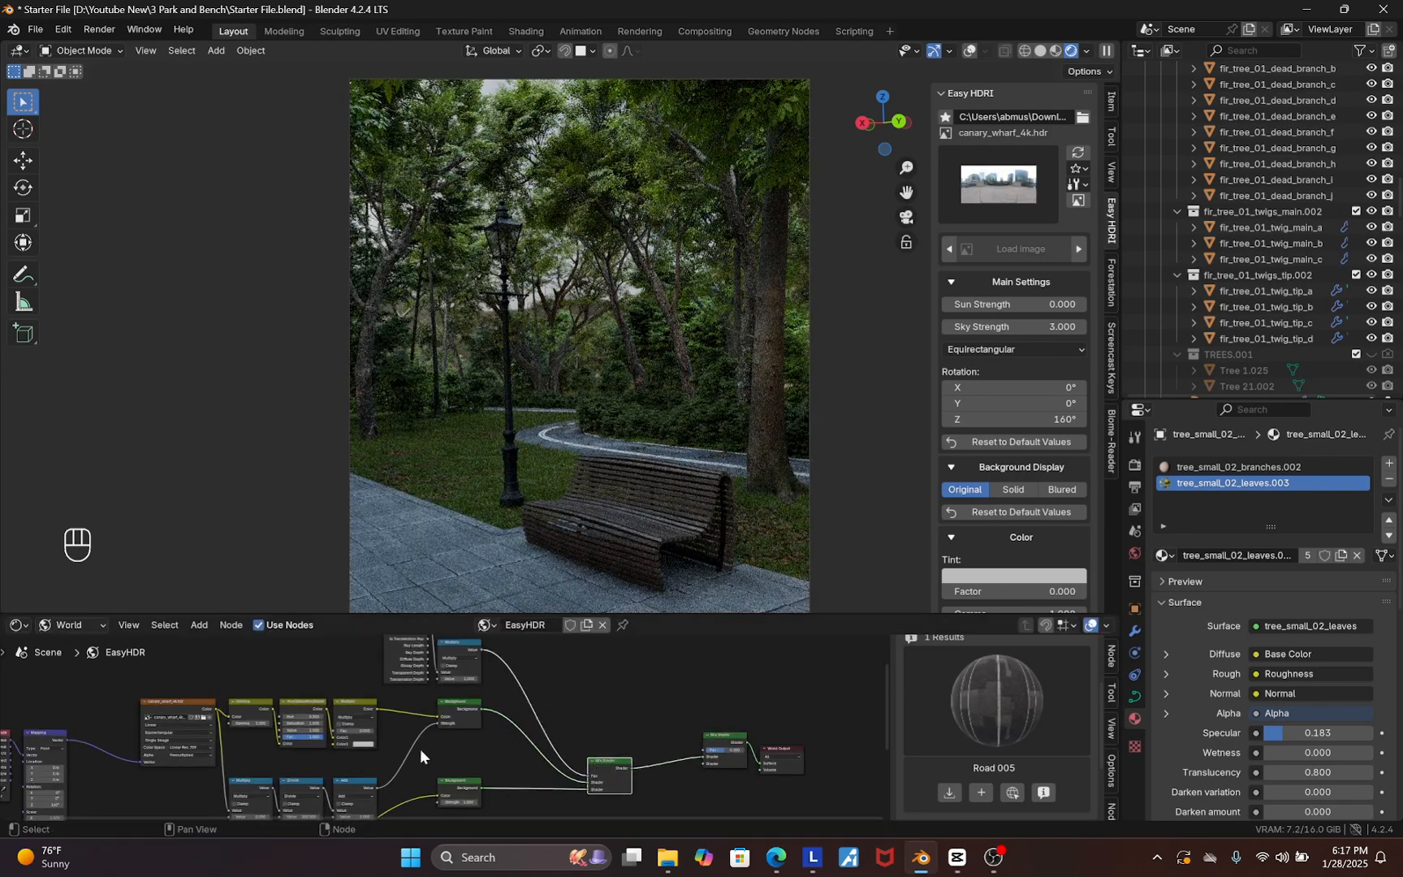
Duplicate a Background node, feed it the Multiply node's color, and plug it into the new Mix Shader
scroll(419, 750, down, 4)
scroll(450, 733, up, 4)
click(450, 729)
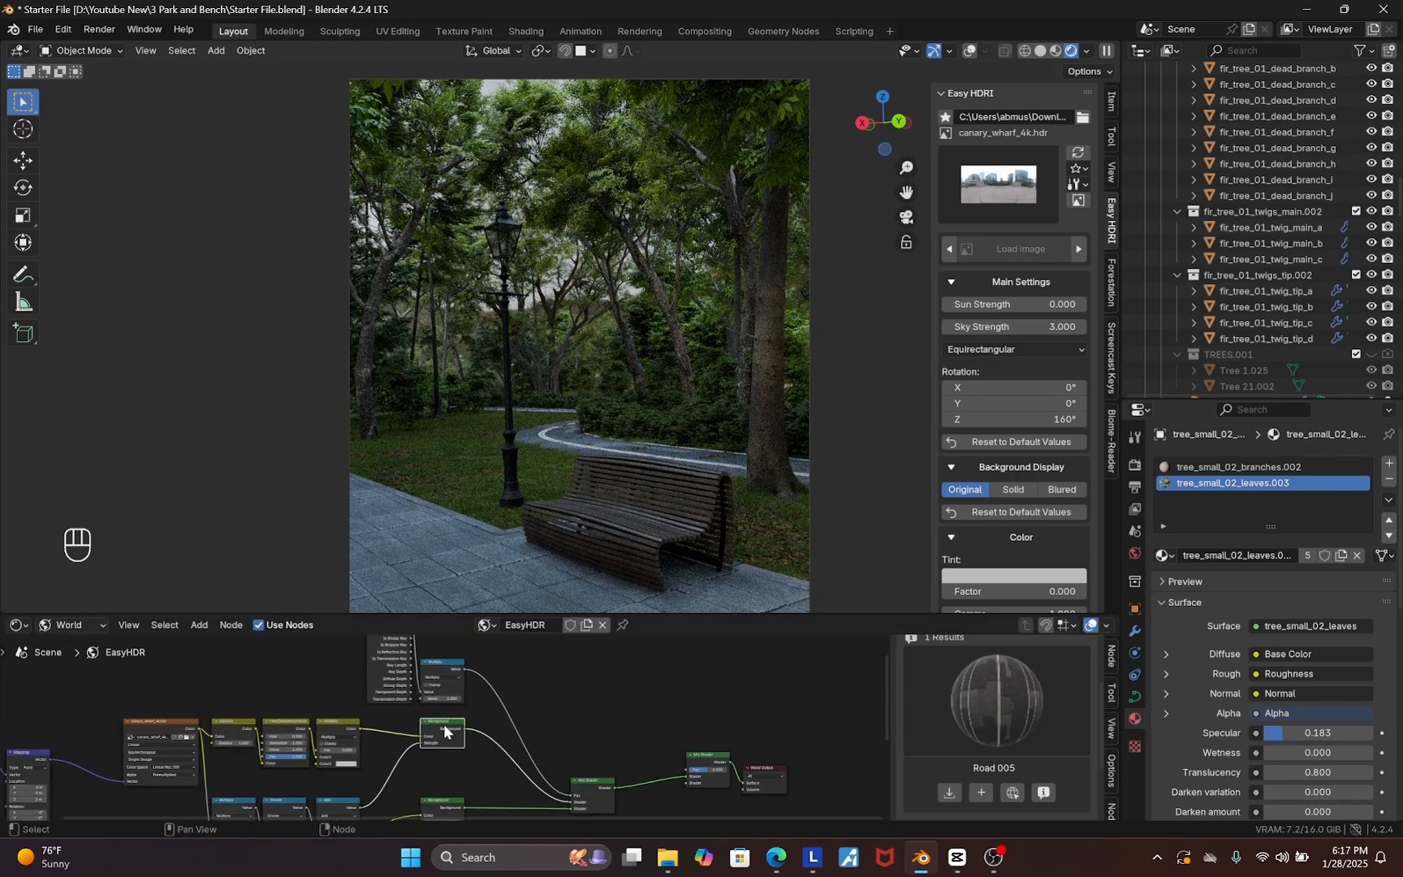
key(shift+d)
click(601, 730)
scroll(372, 735, up, 1)
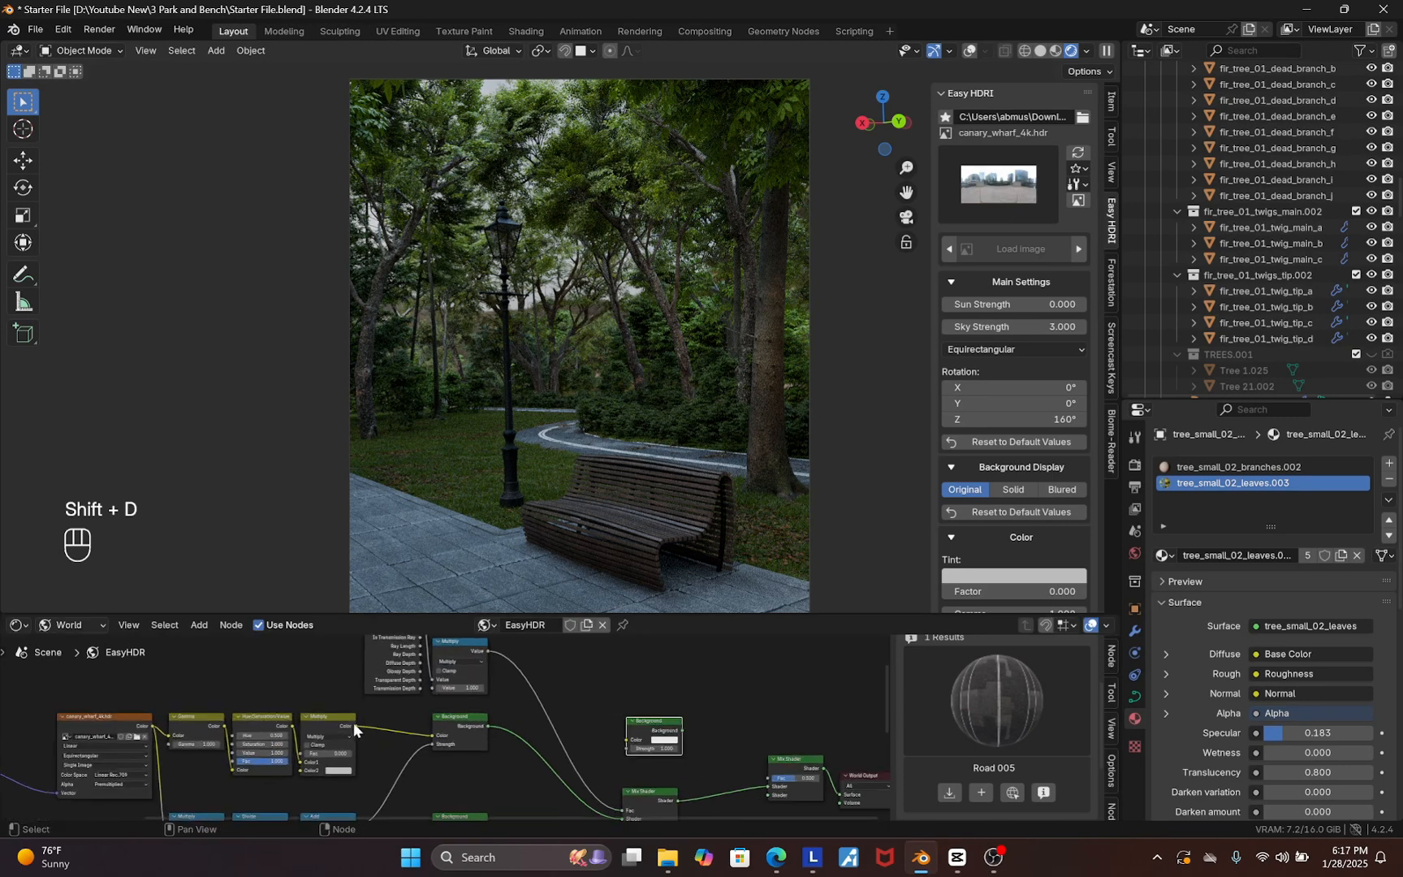
drag(355, 726, 746, 753)
scroll(683, 713, up, 1)
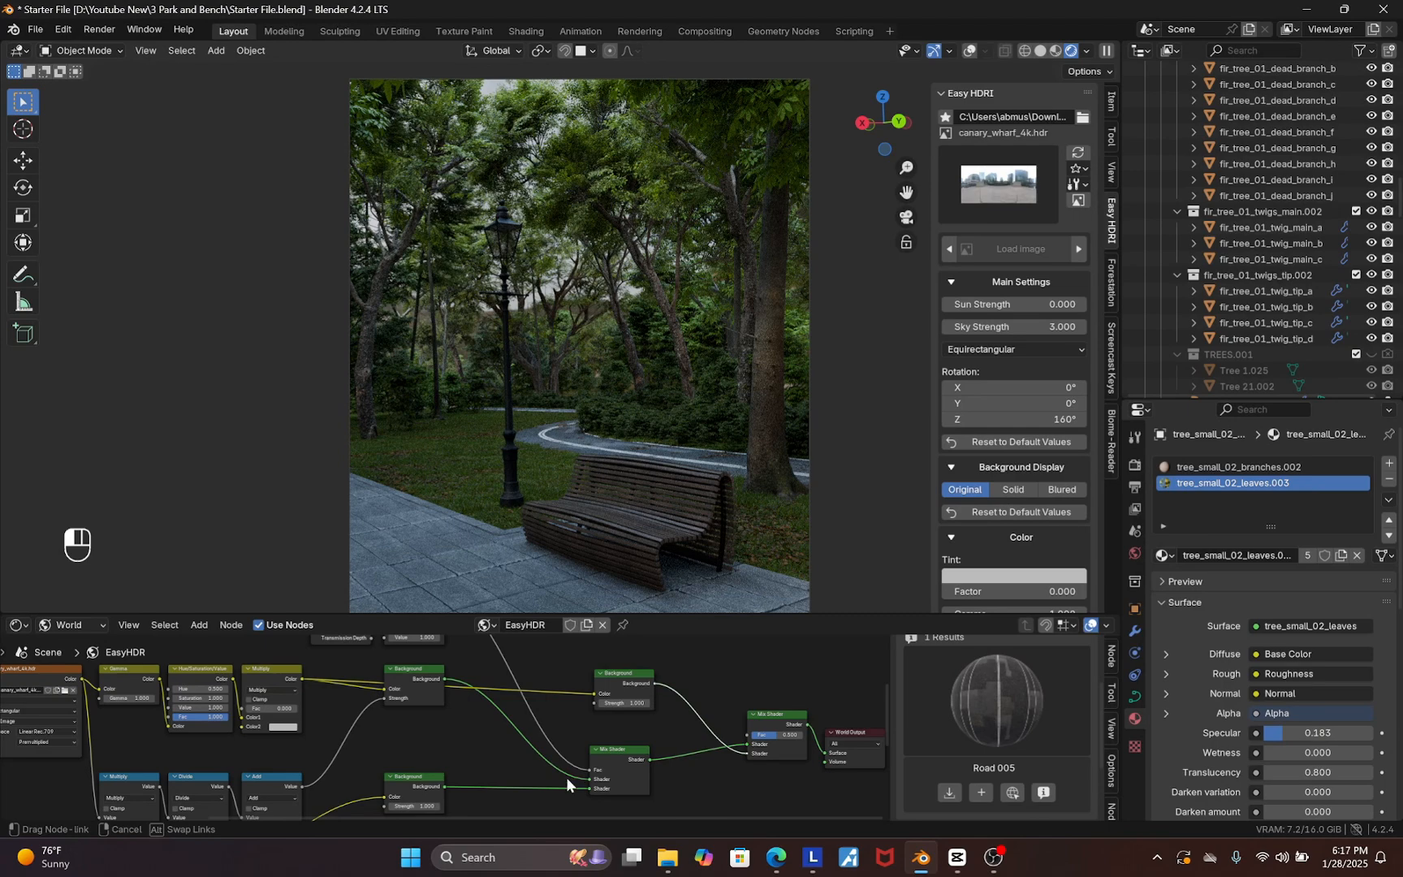
Connect a Light Path ray output to the new Mix Shader's Fac input
scroll(572, 775, down, 9)
scroll(613, 737, up, 3)
scroll(438, 657, up, 8)
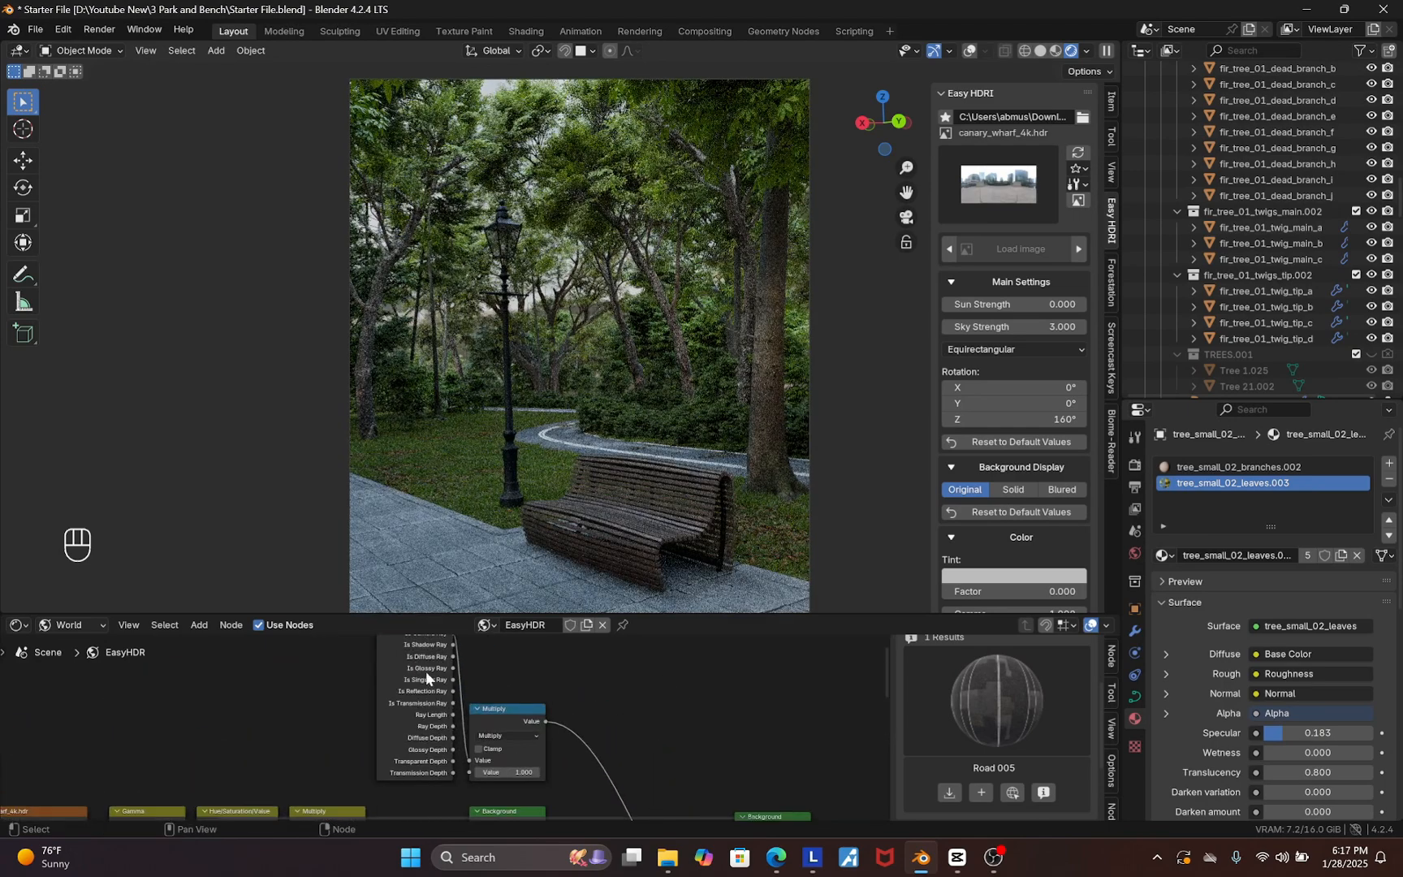
scroll(426, 671, down, 3)
drag(439, 661, 718, 775)
scroll(659, 718, up, 2)
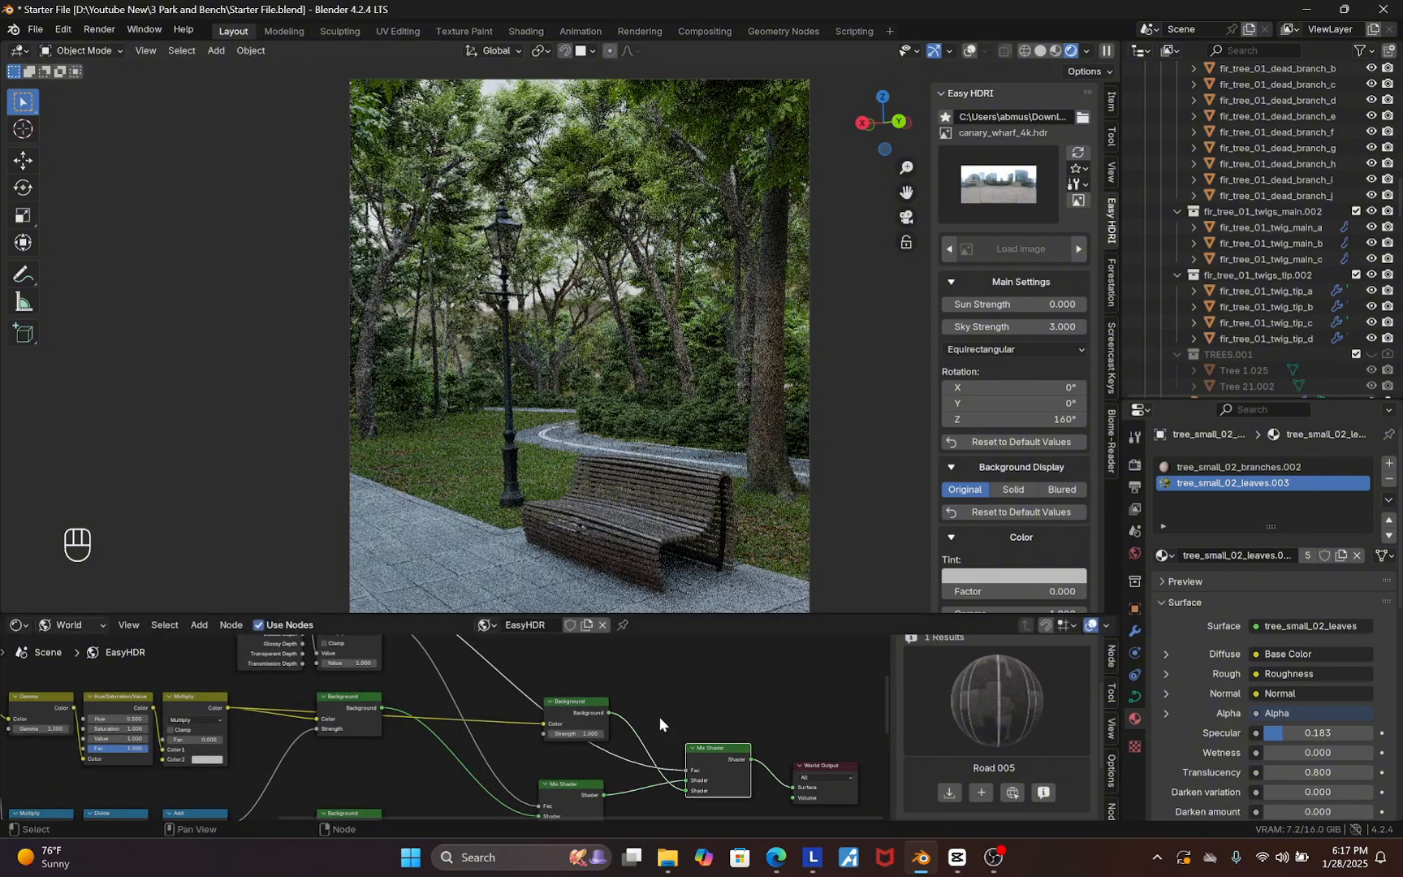
scroll(710, 753, up, 2)
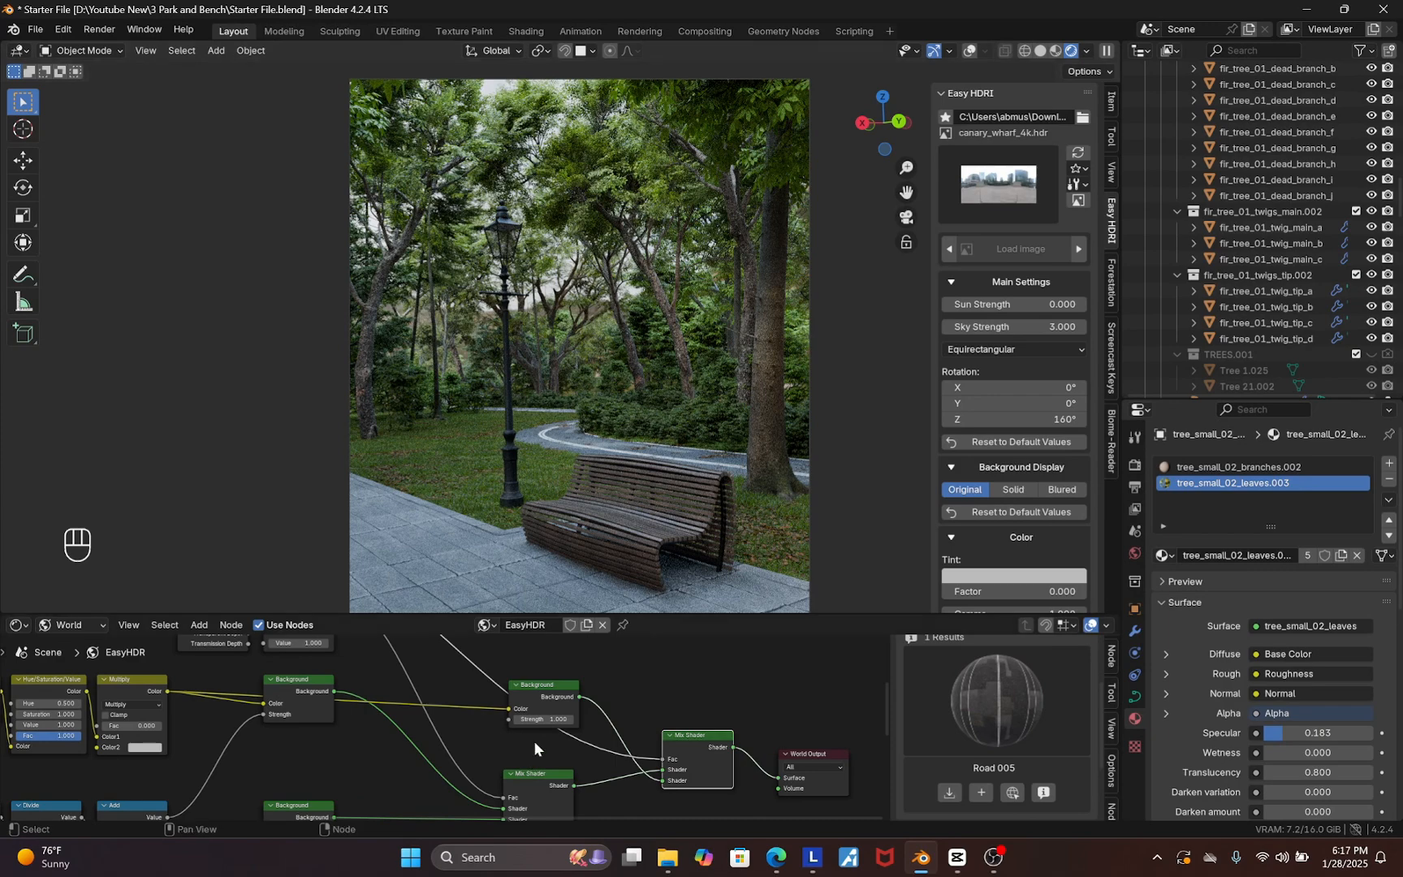
scroll(533, 742, down, 7)
scroll(284, 716, up, 5)
Duplicate the Hue/Saturation/Value node and insert it before the new Background node's Color input
click(252, 709)
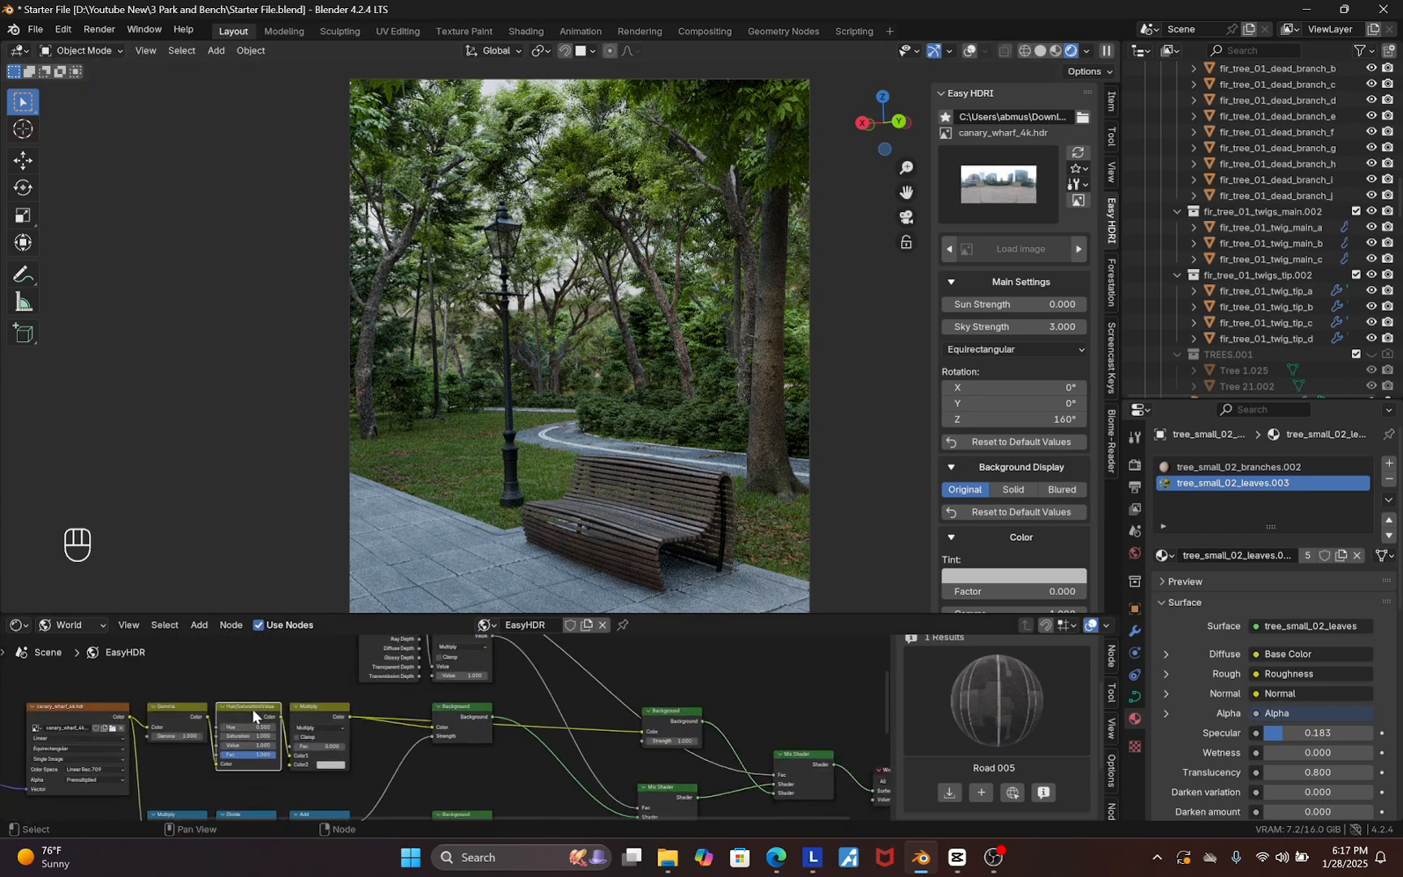
scroll(252, 708, down, 4)
scroll(257, 714, up, 6)
scroll(199, 701, down, 3)
scroll(211, 698, down, 3)
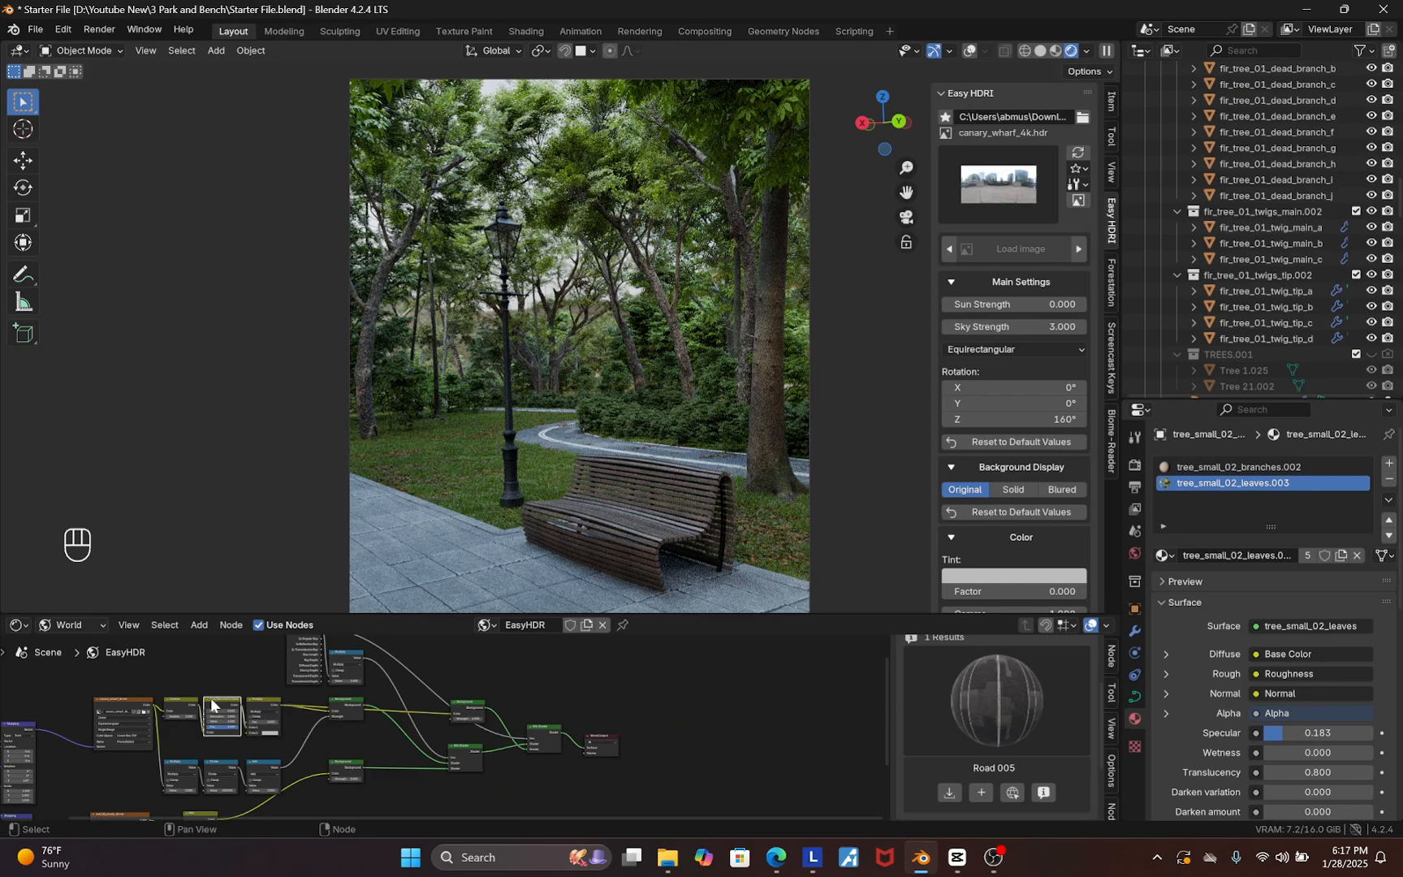
key(shift+d)
click(432, 700)
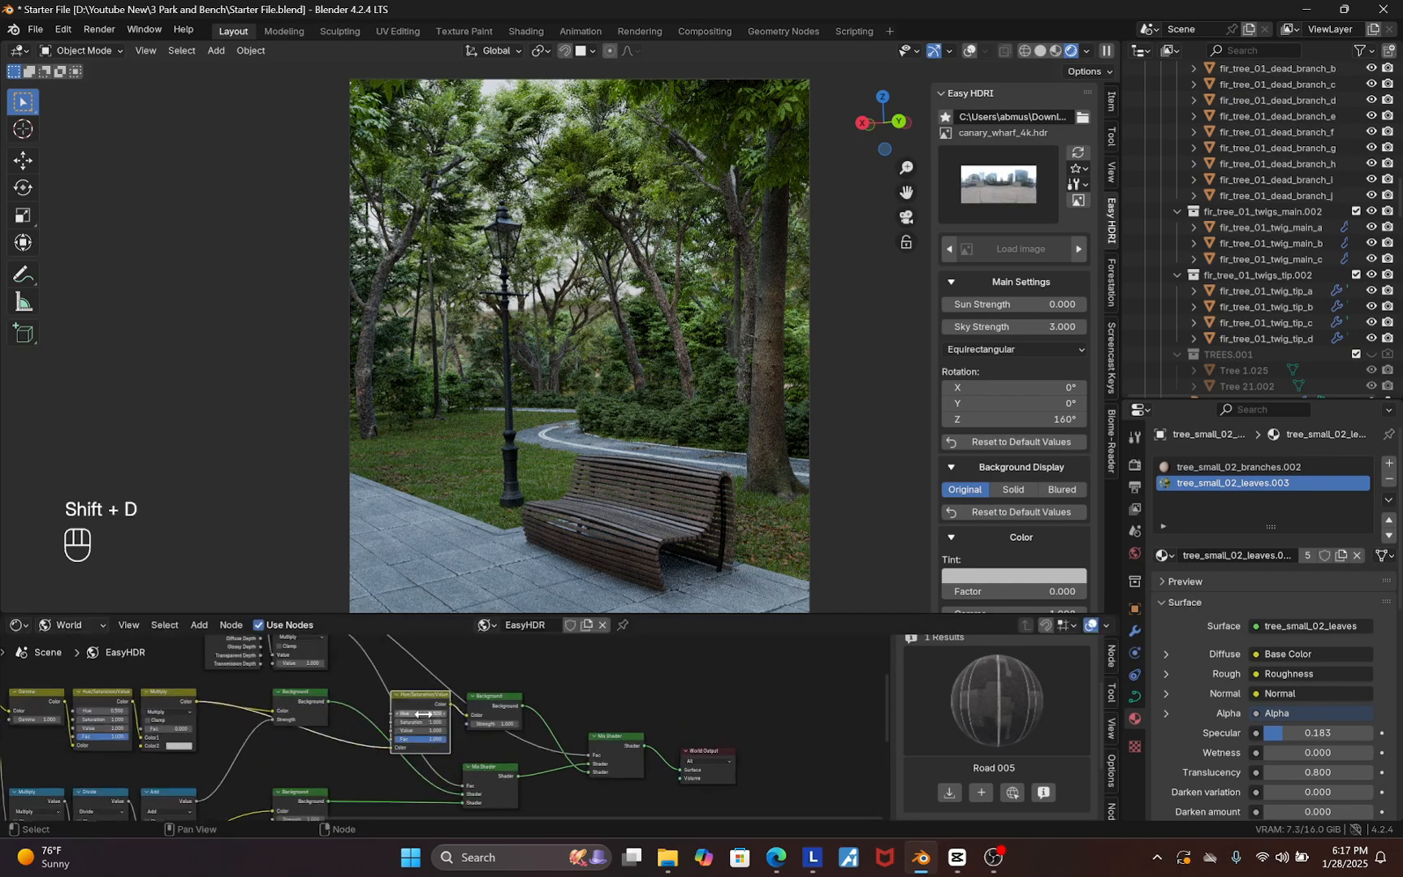
scroll(454, 714, up, 5)
Set the duplicated Hue/Saturation/Value node's Saturation to 0
click(432, 730)
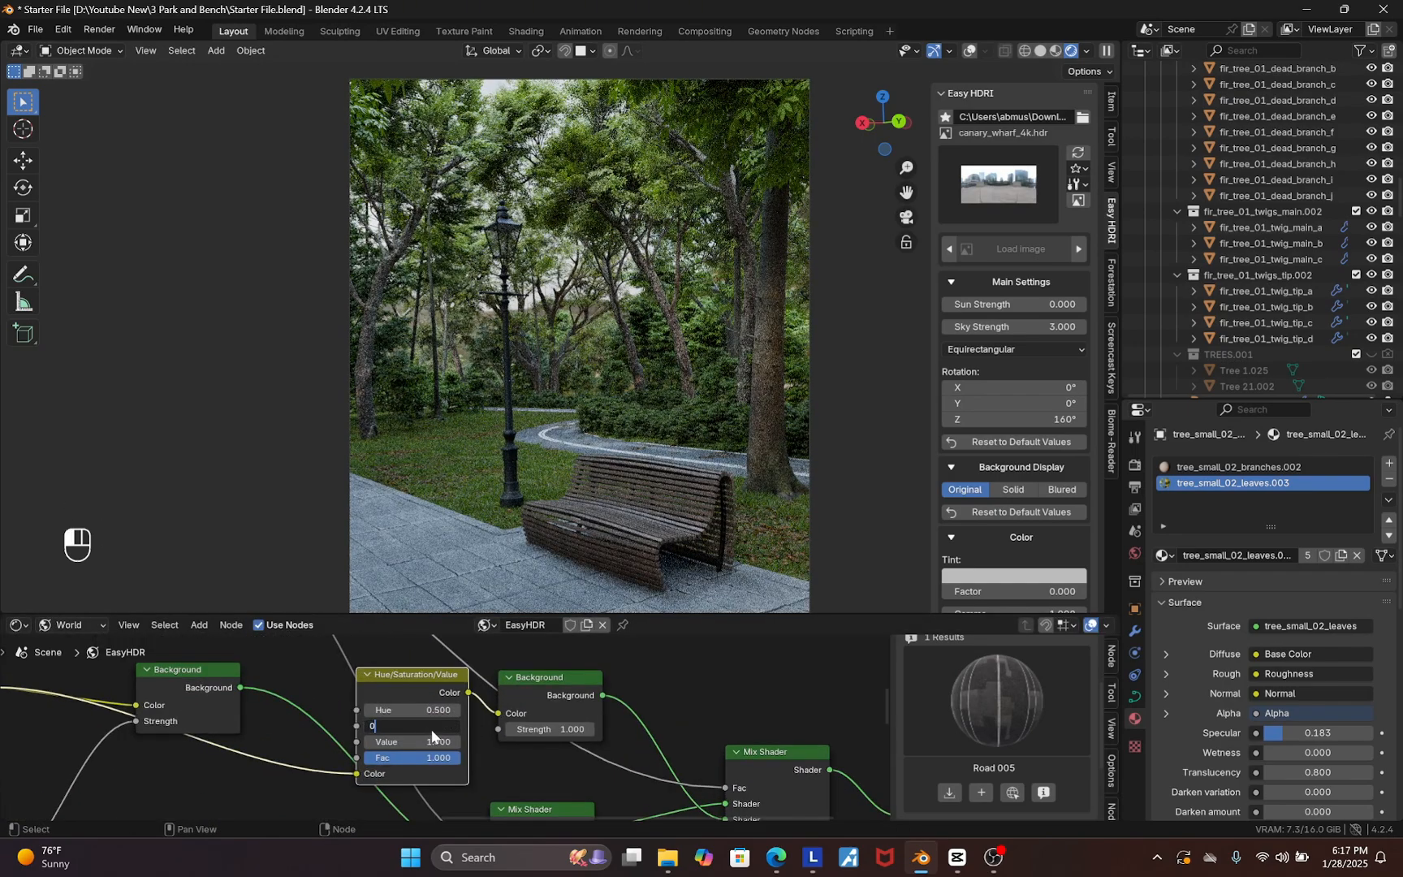
text(0)
key(Return)
drag(431, 691, 427, 685)
click(428, 719)
text(1)
key(Return)
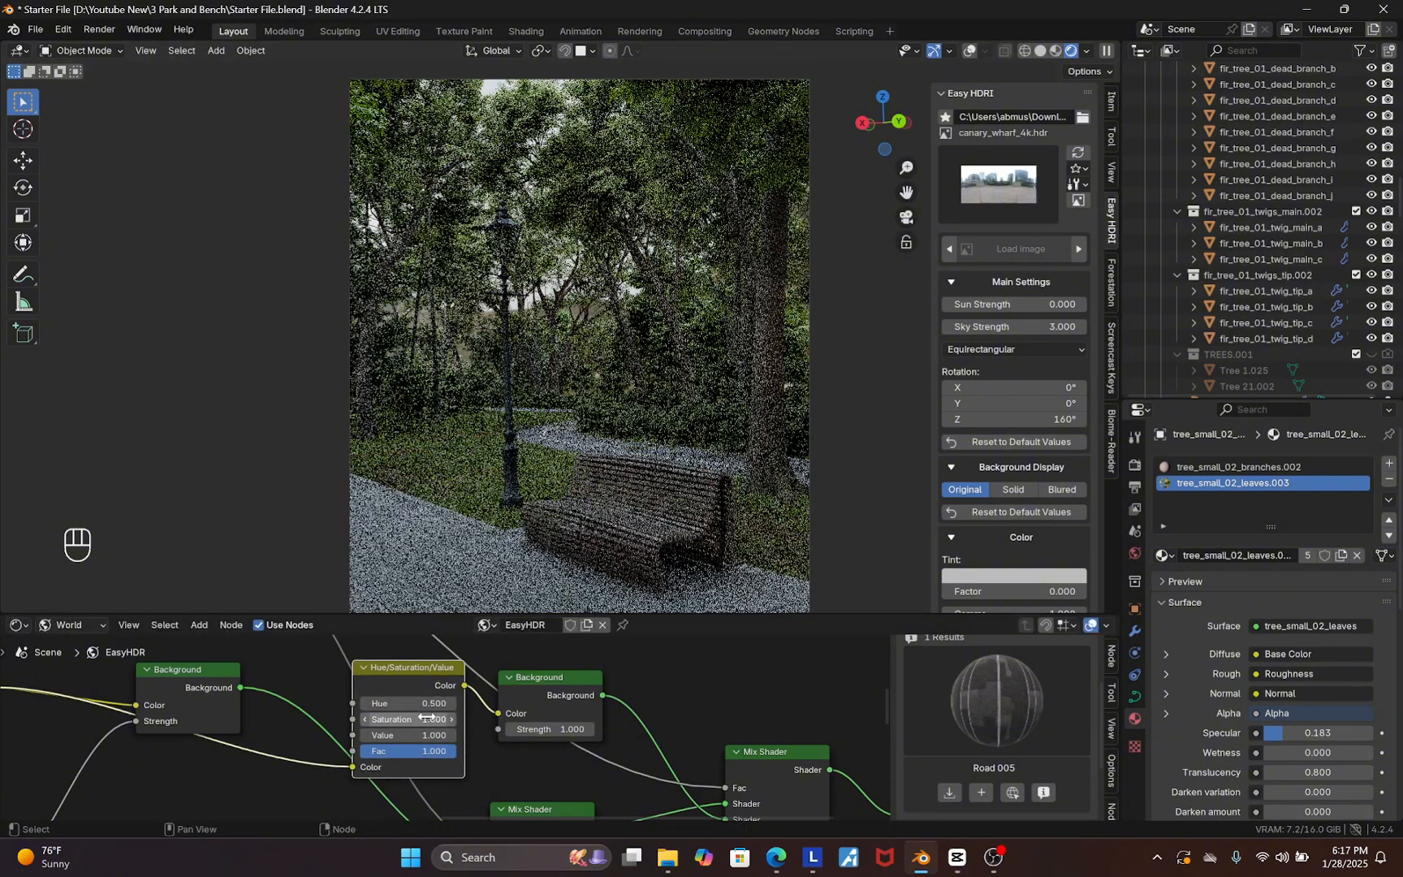
click(428, 718)
text(0)
key(Return)
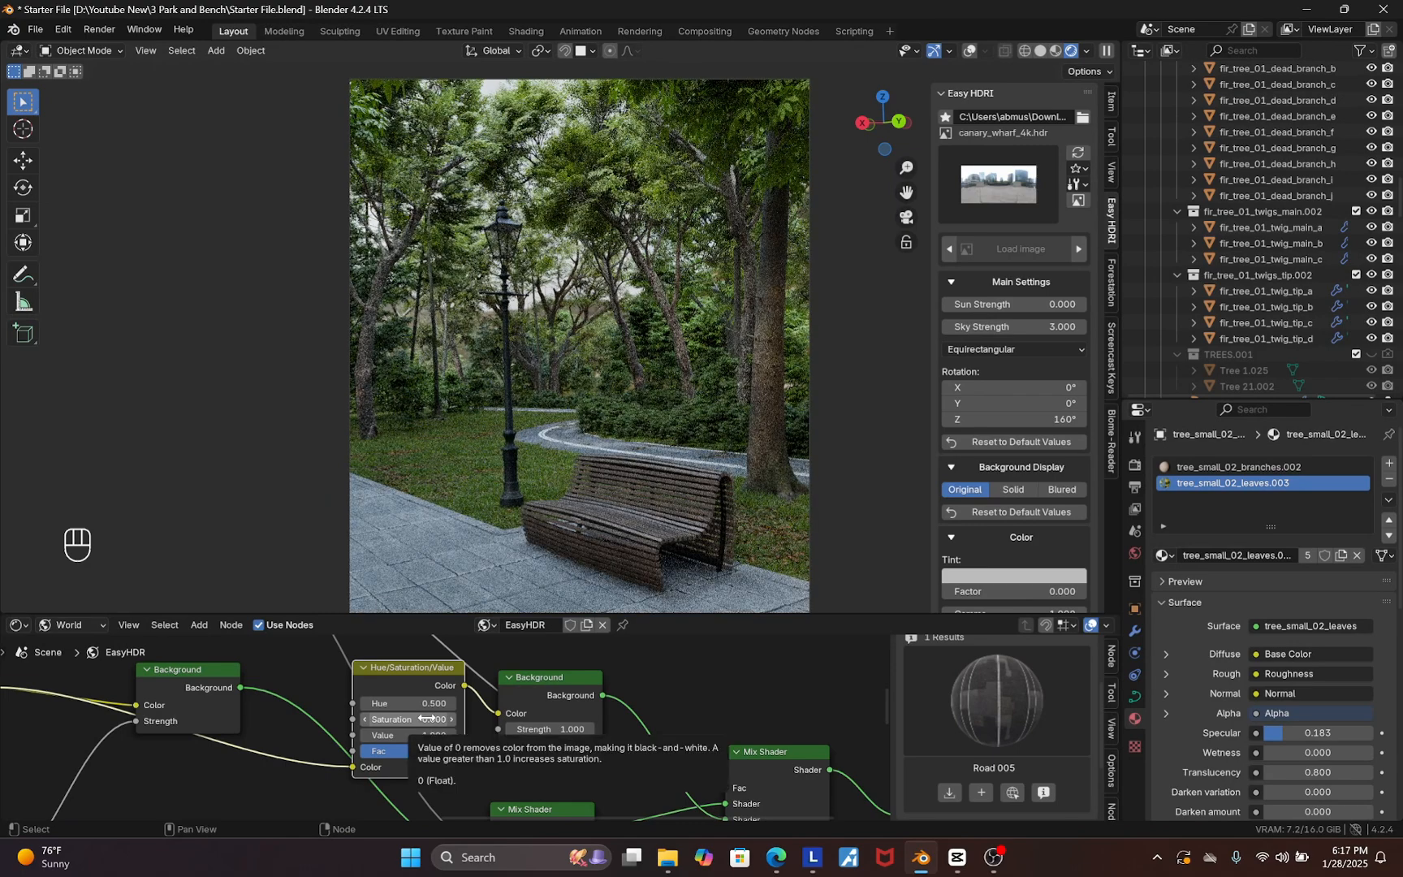
Switch the node editor to the Compositor with nodes enabled and move the Render Layers node left
scroll(480, 708, down, 8)
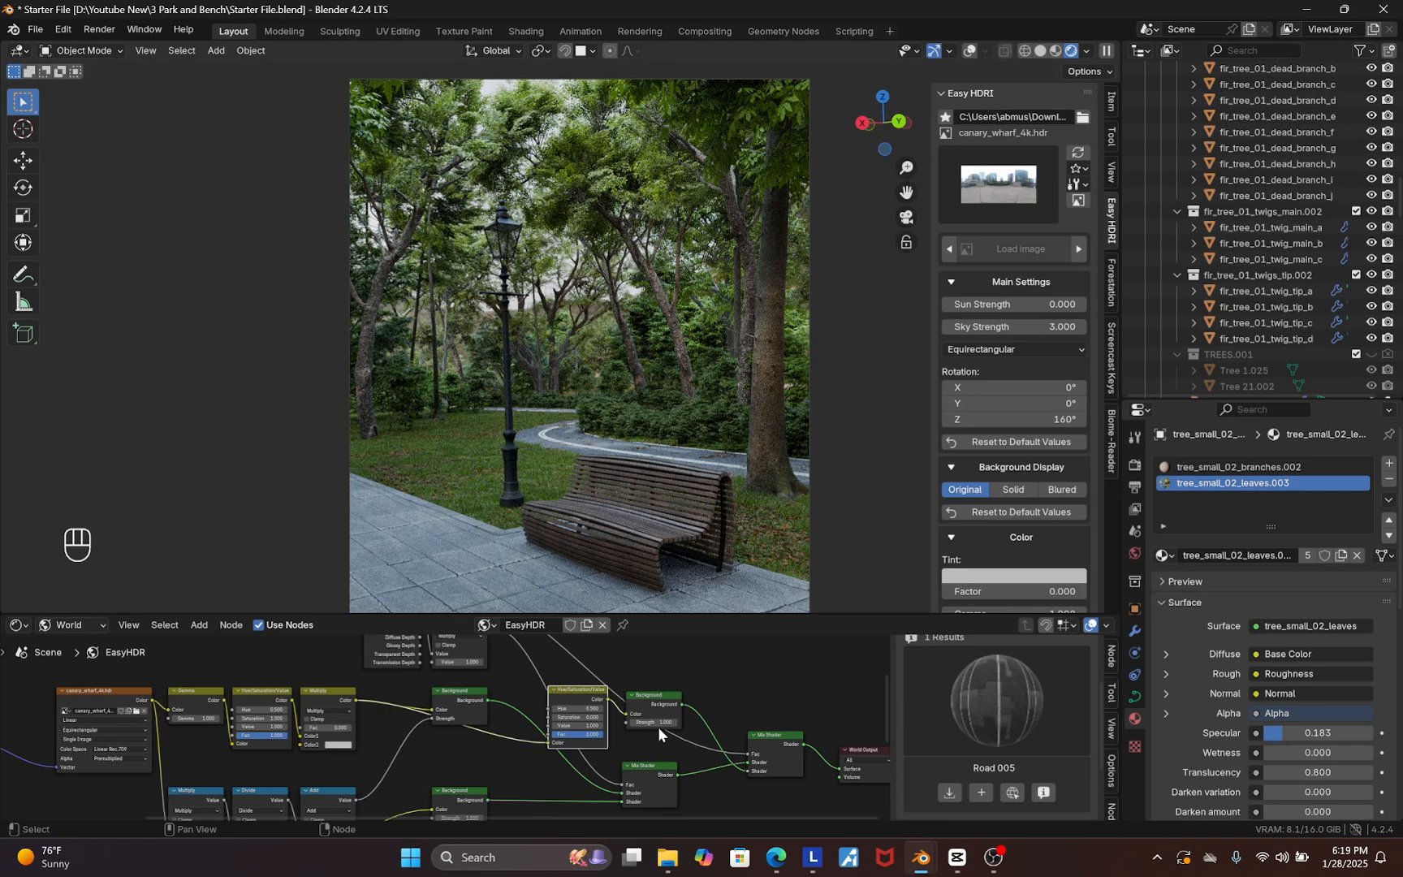
click(21, 628)
click(49, 721)
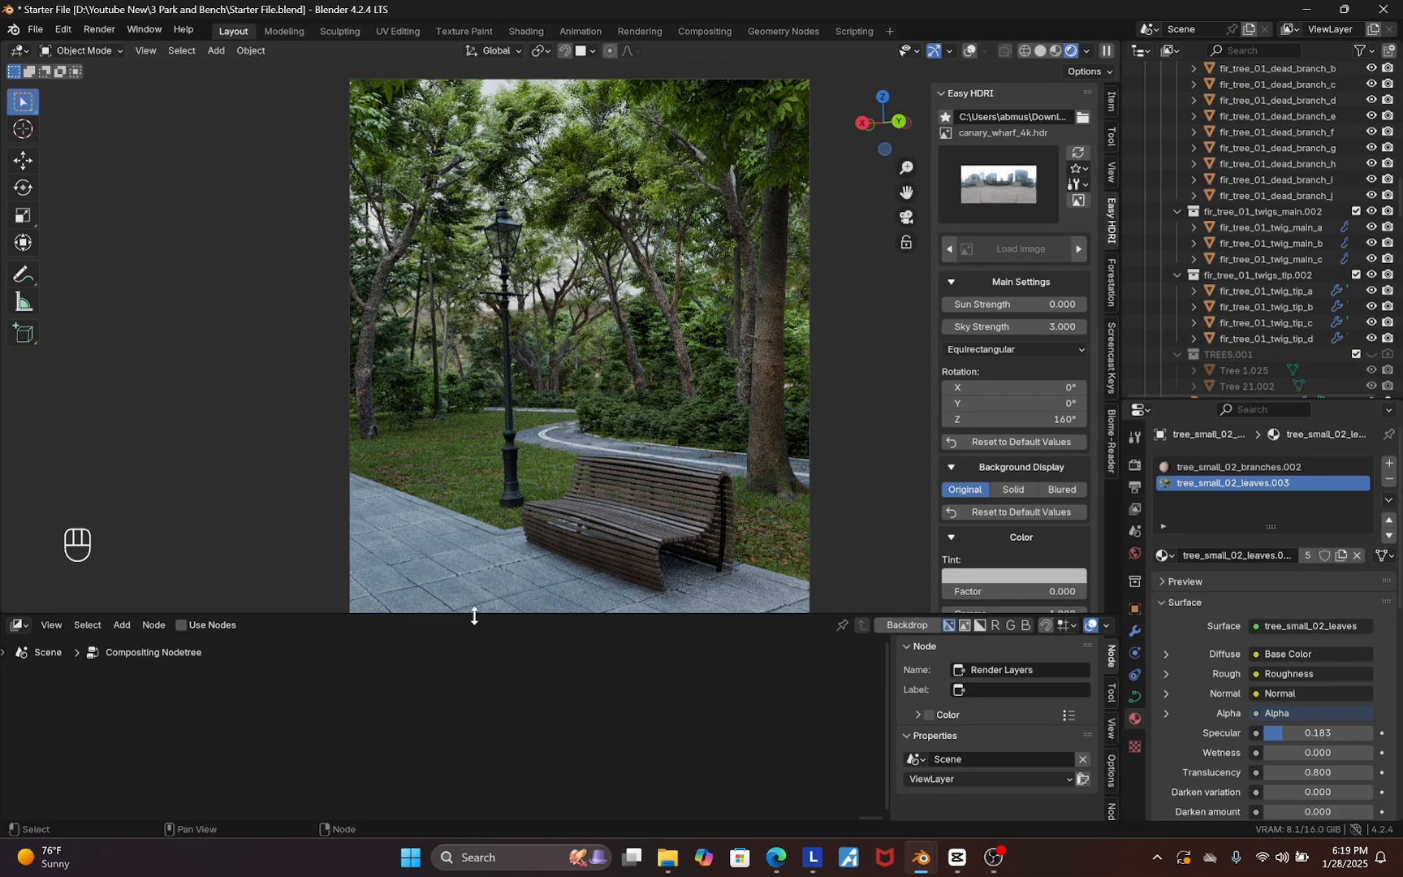
drag(475, 617, 476, 562)
key(Home)
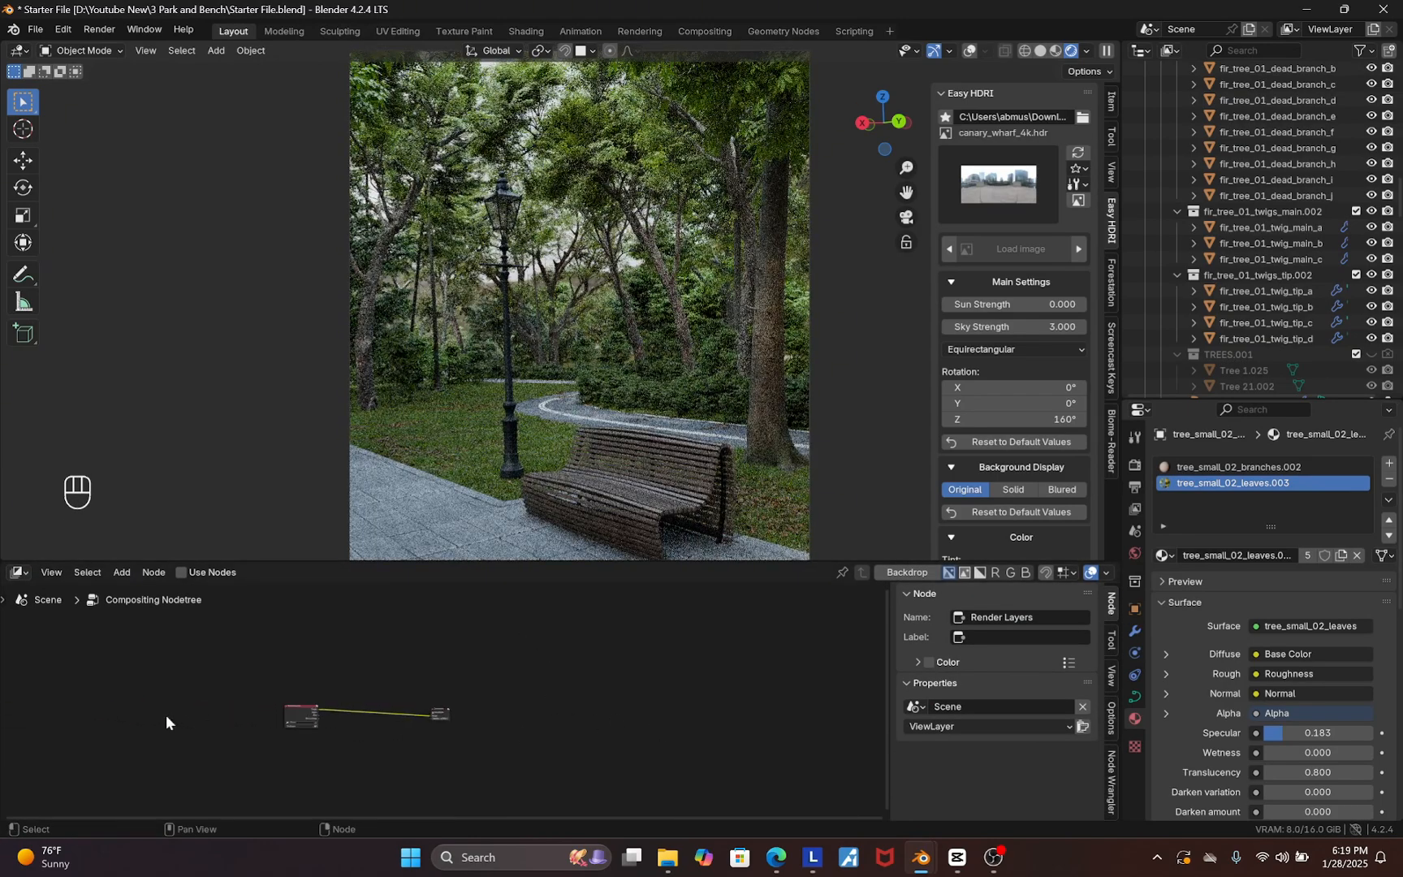
scroll(451, 724, up, 4)
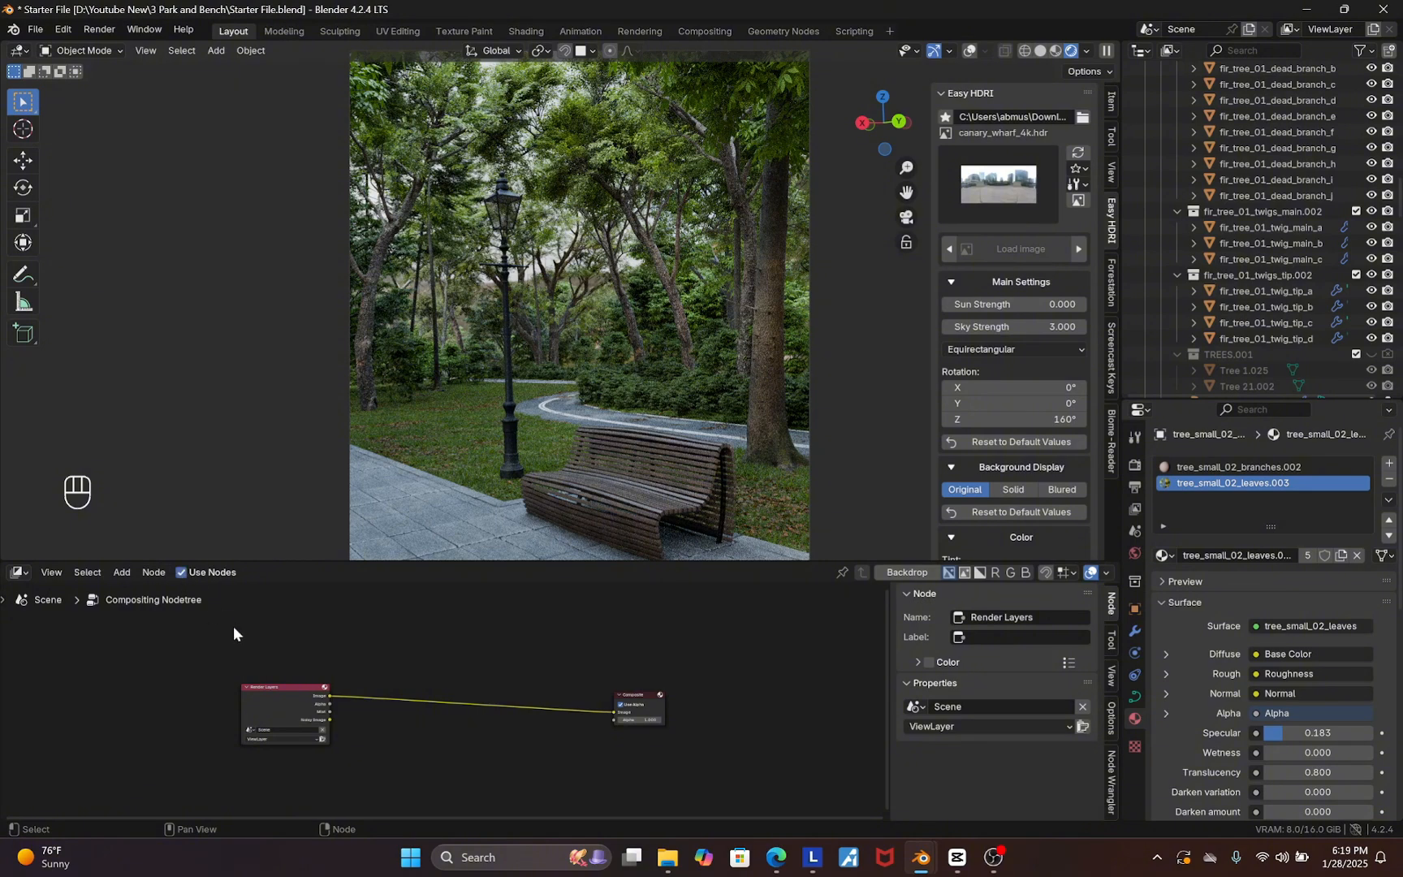
click(290, 706)
scroll(454, 711, down, 2)
key(g)
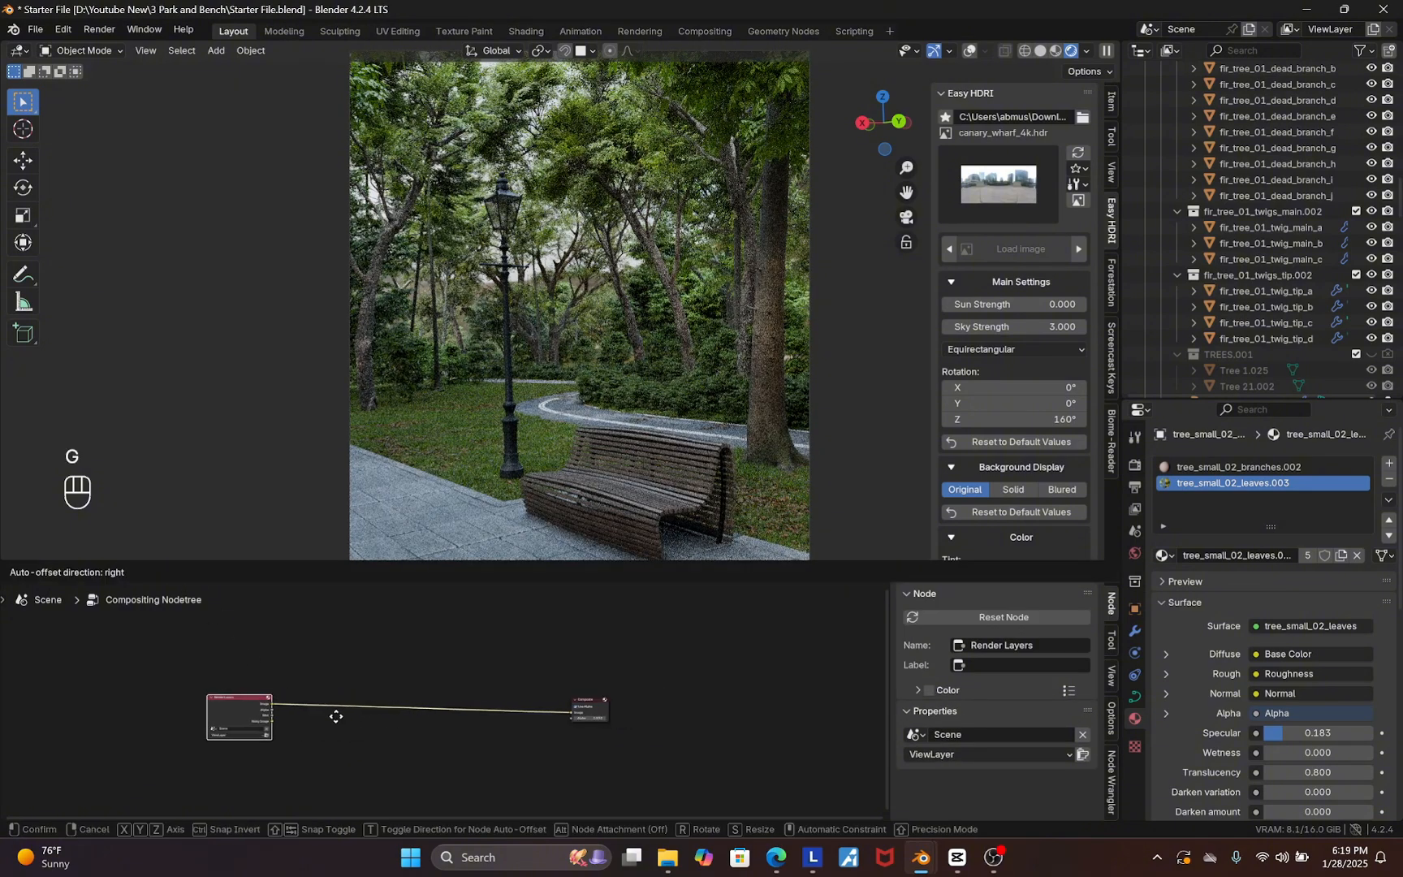
click(336, 716)
scroll(413, 662, up, 1)
key(shift+a)
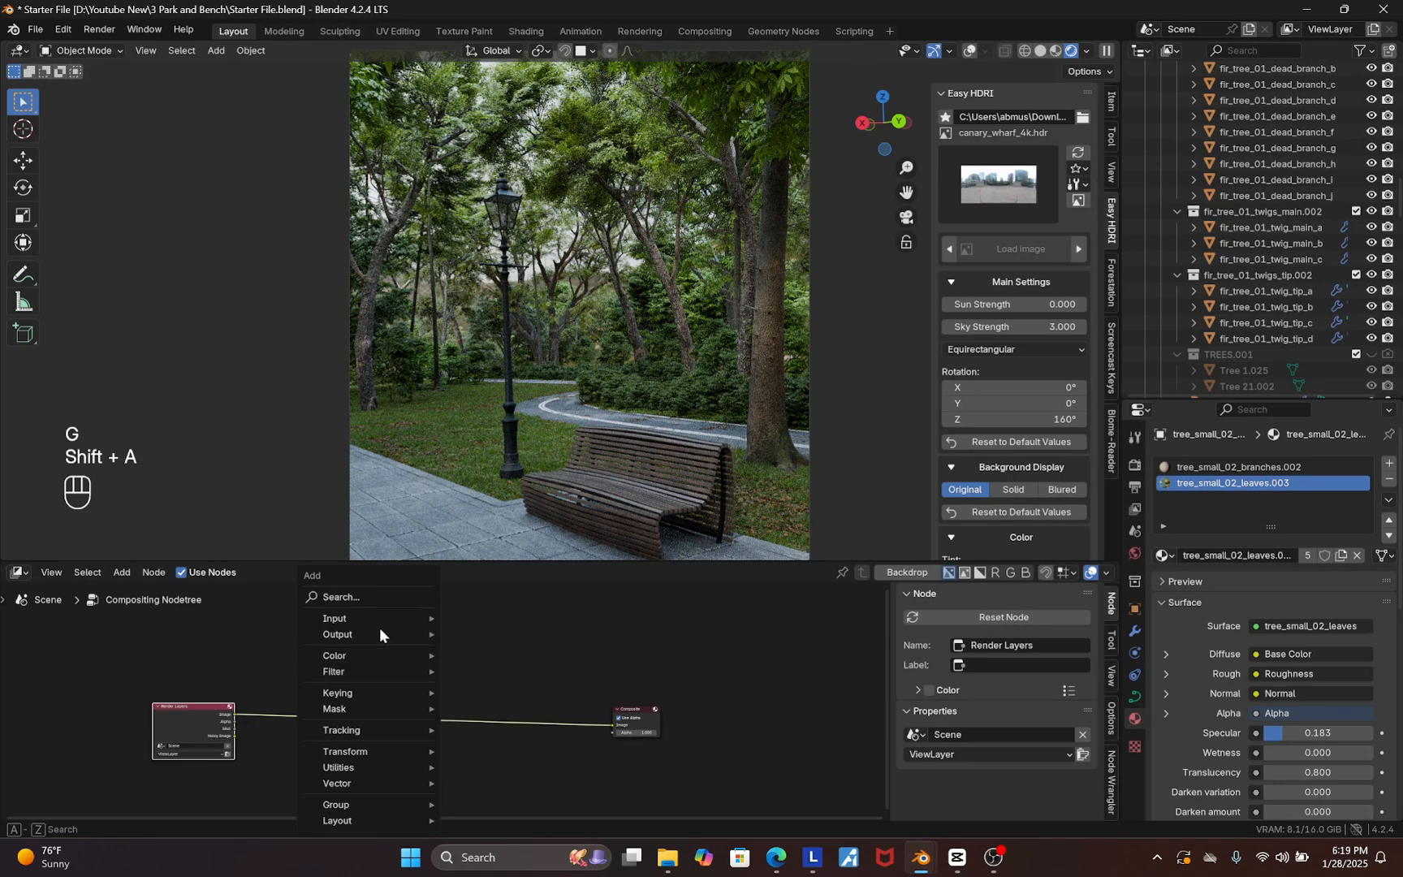
click(361, 598)
text(colo)
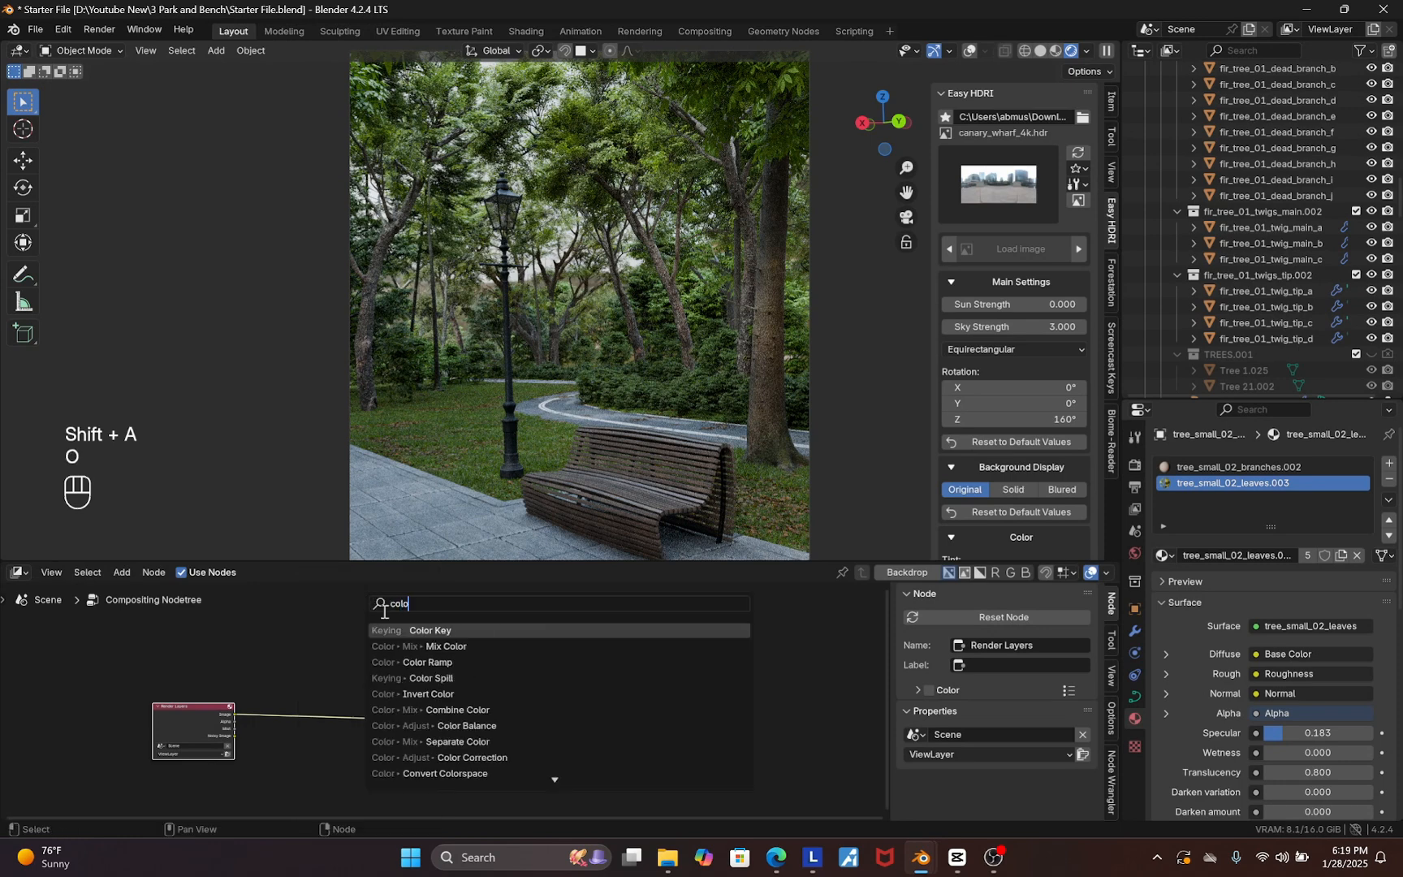
click(457, 709)
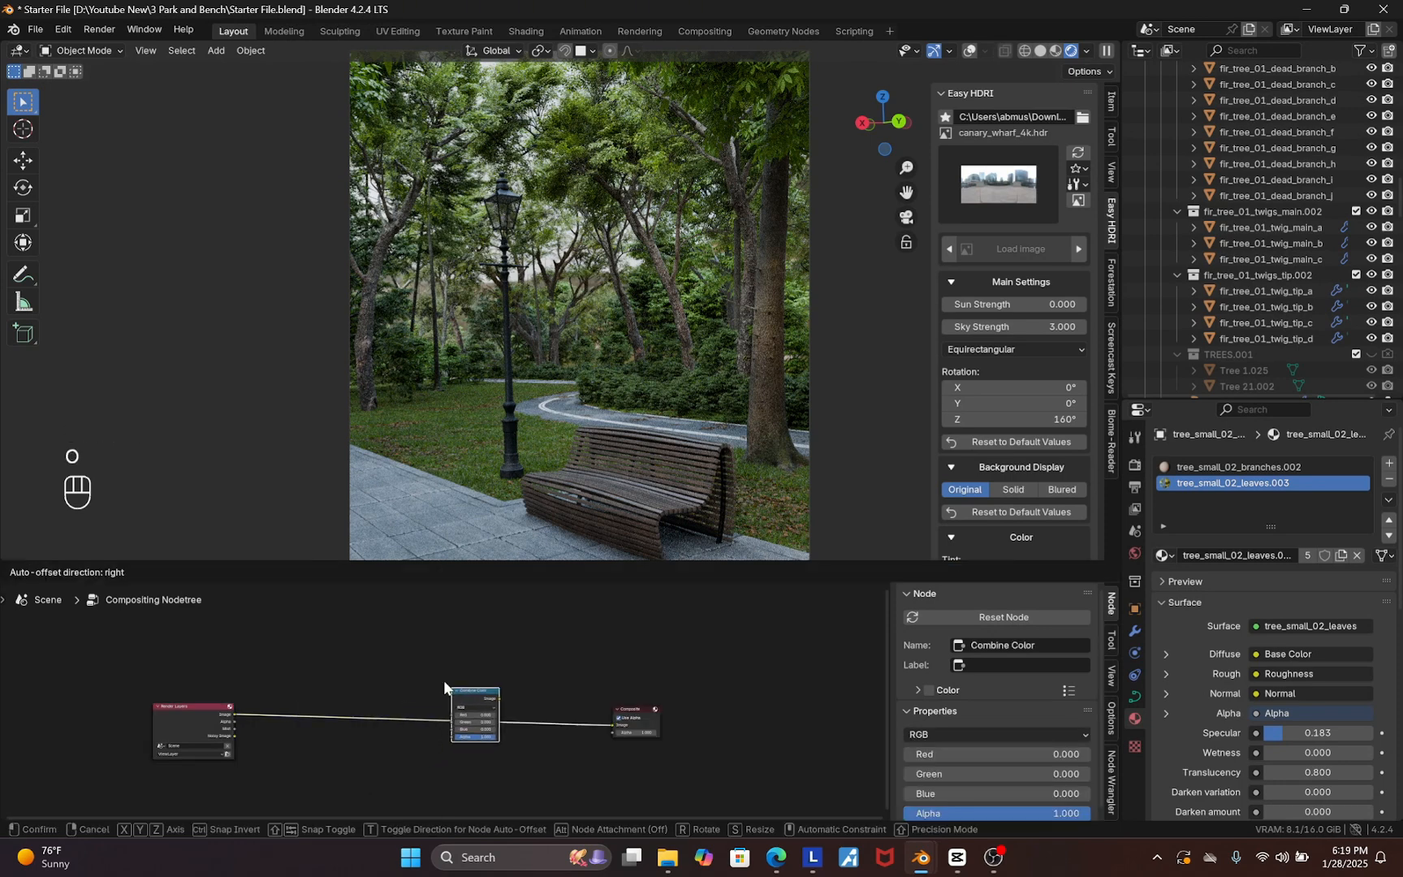
key(Escape)
Add a Color Balance node between the Render Layers and Composite nodes
key(shift+a)
click(374, 599)
text(co)
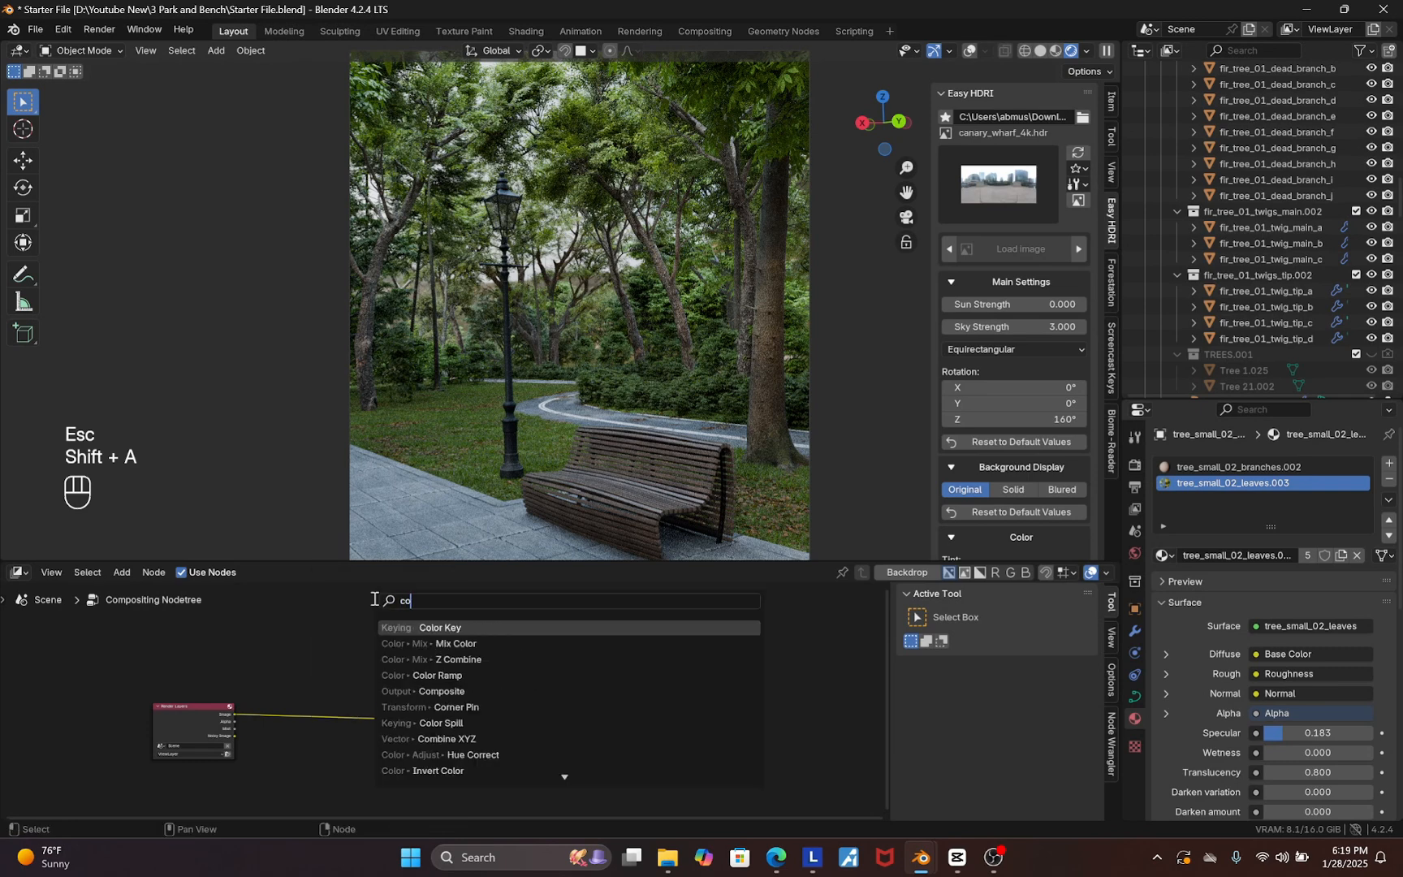
text(lo)
key(Return)
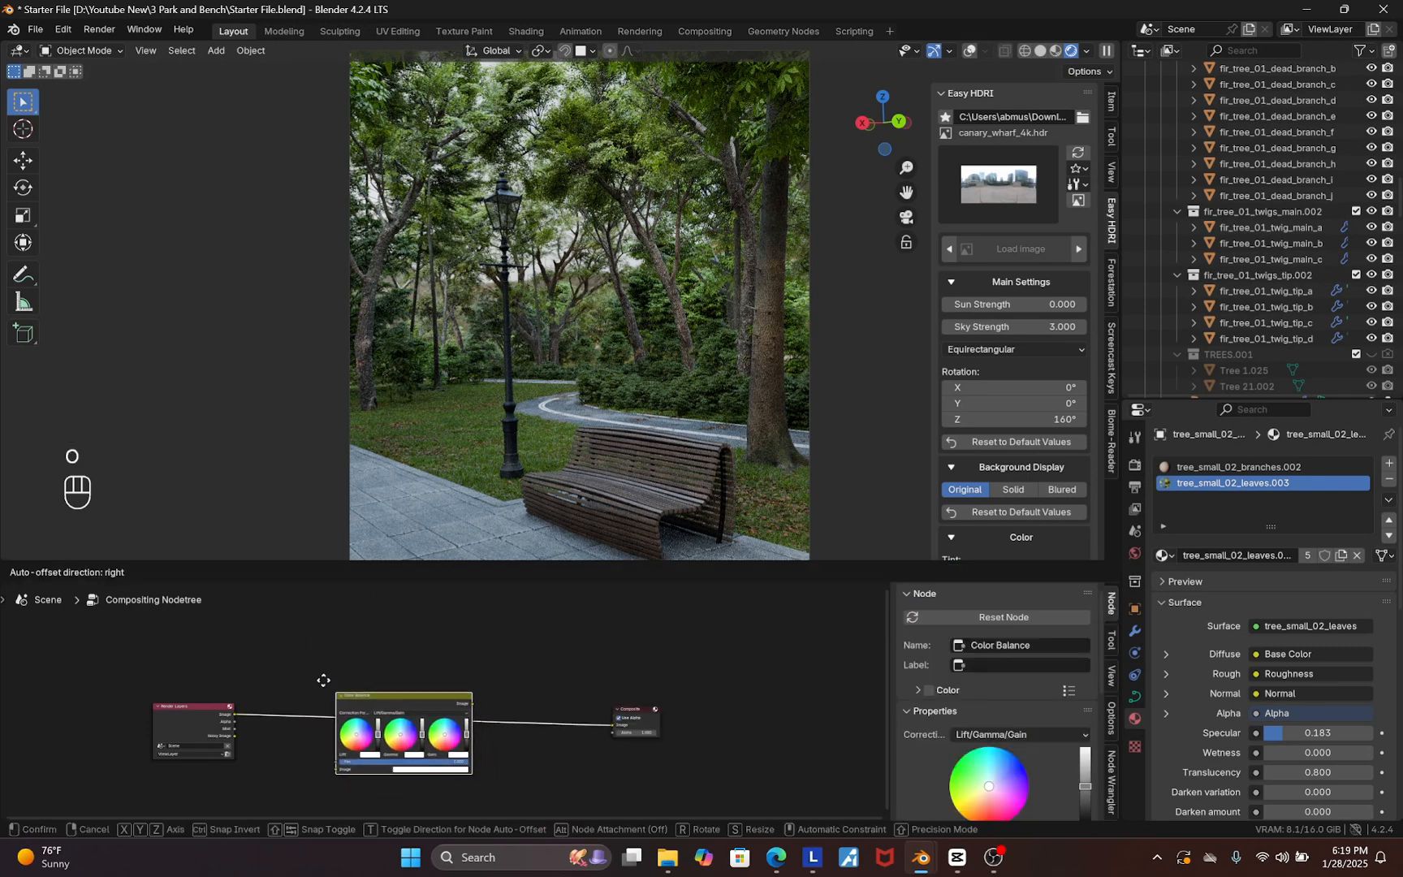
click(325, 679)
Duplicate the Color Balance node after the first and set its correction formula to Offset/Power/Slope (ASC-CDL)
scroll(361, 699, up, 2)
key(shift+d)
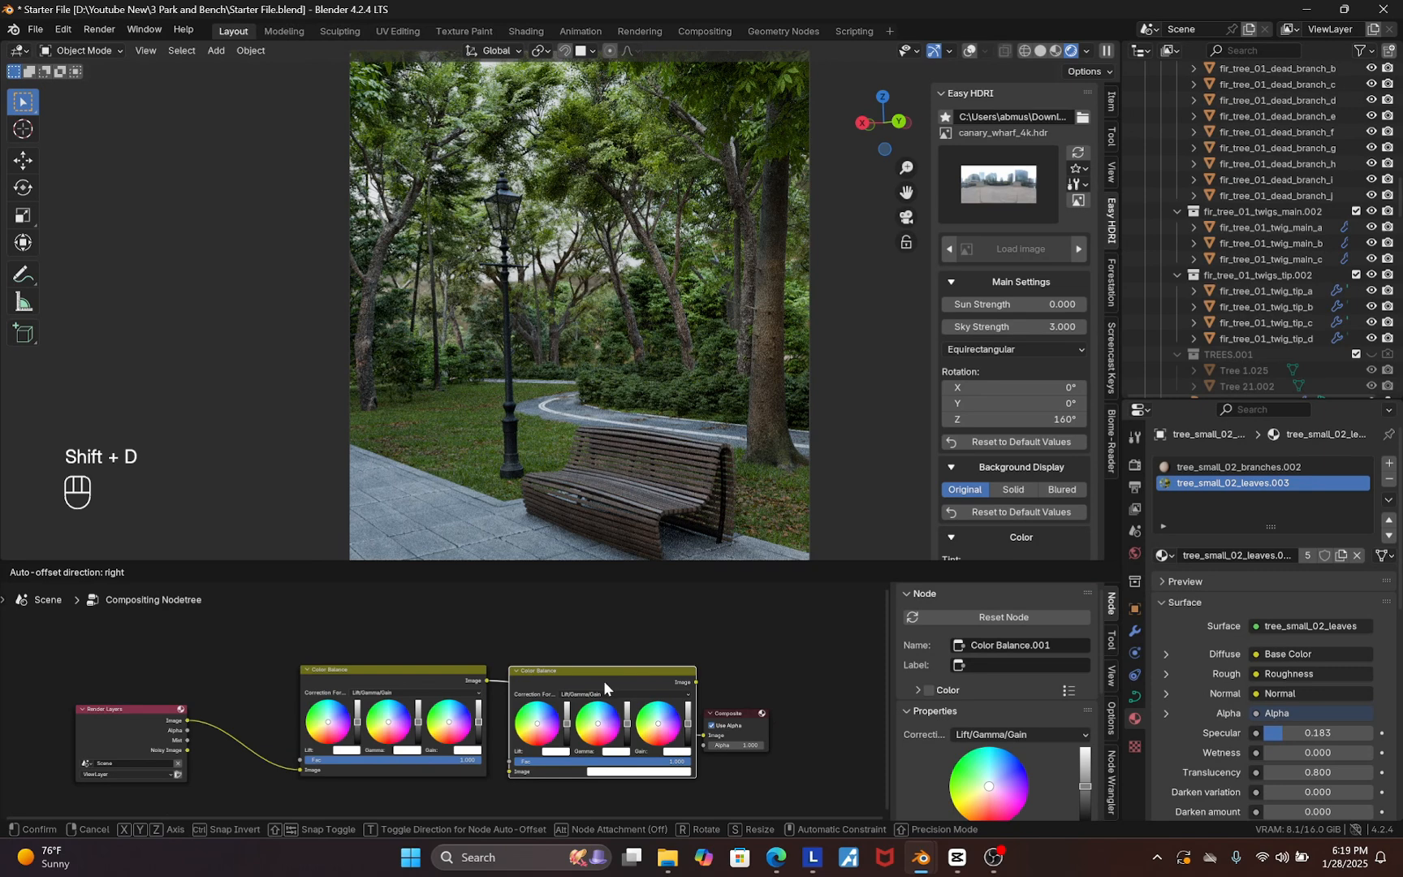
click(603, 681)
scroll(603, 680, up, 3)
click(606, 684)
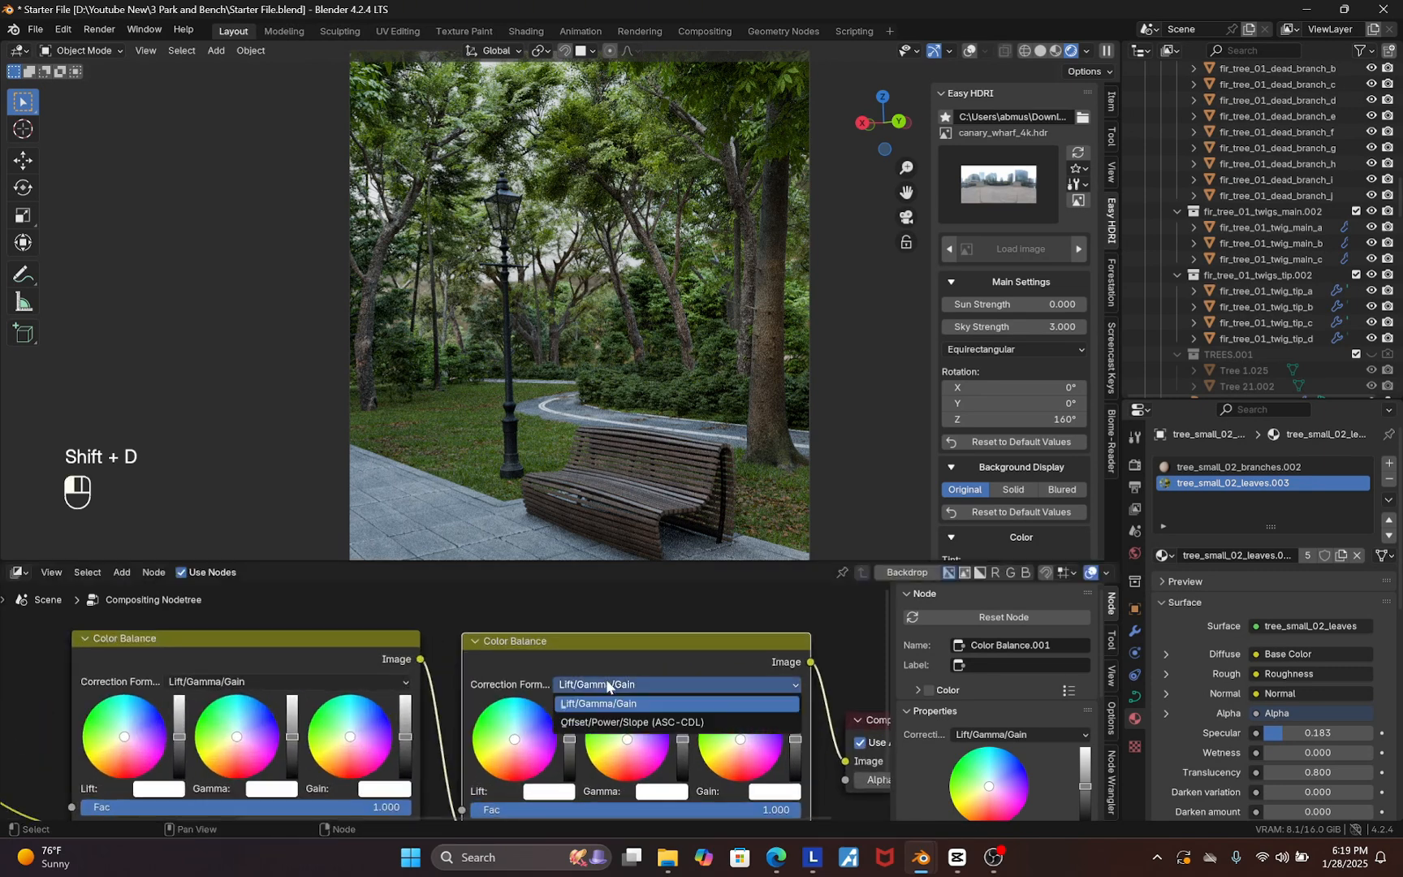
click(598, 722)
Add a Hue/Saturation/Value node between the second Color Balance and the Composite node
scroll(700, 664, down, 3)
scroll(649, 697, down, 2)
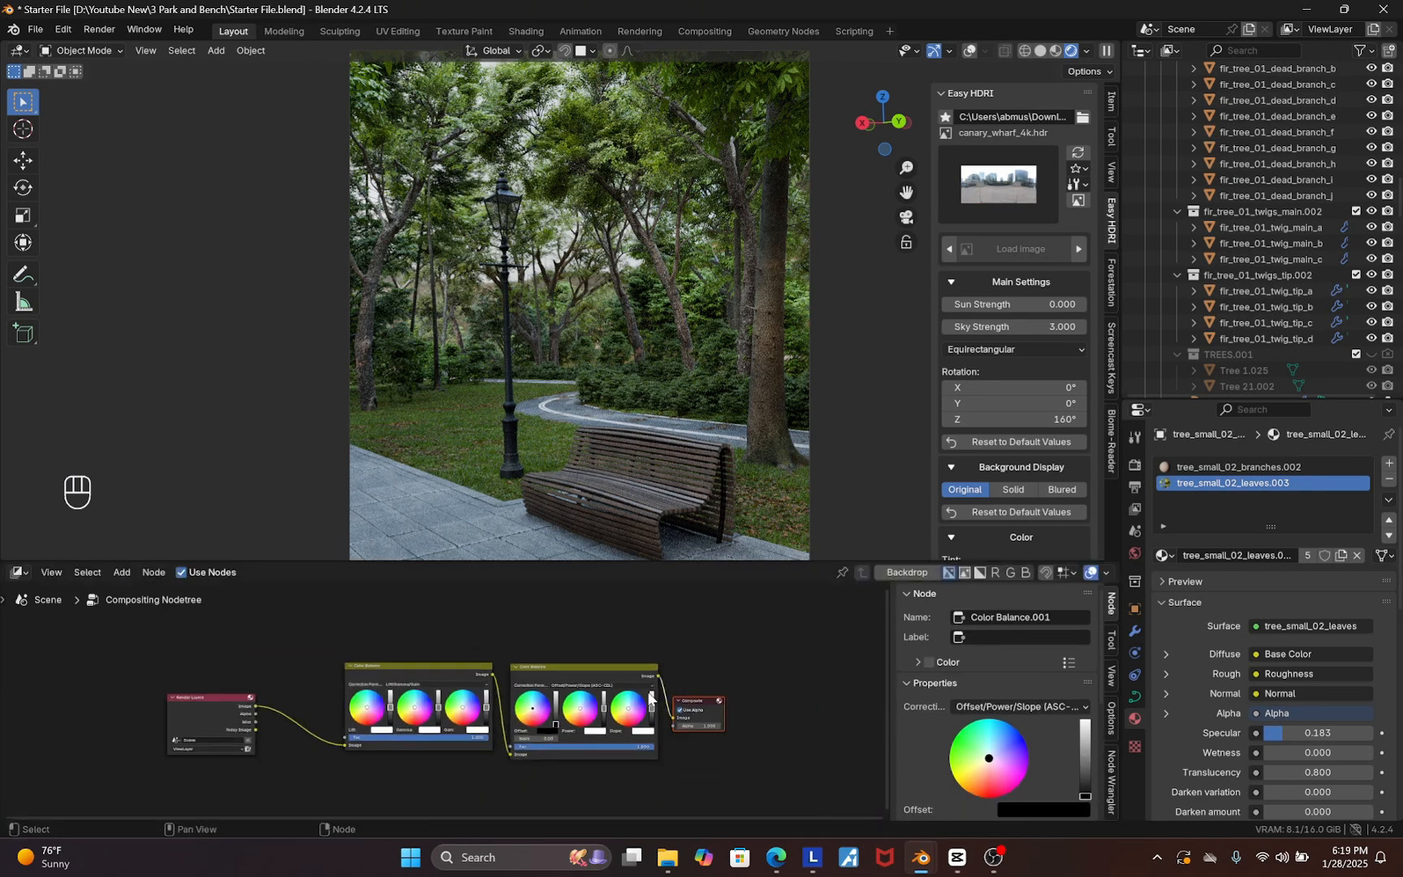
key(g)
click(809, 678)
scroll(814, 655, up, 1)
key(shift+a)
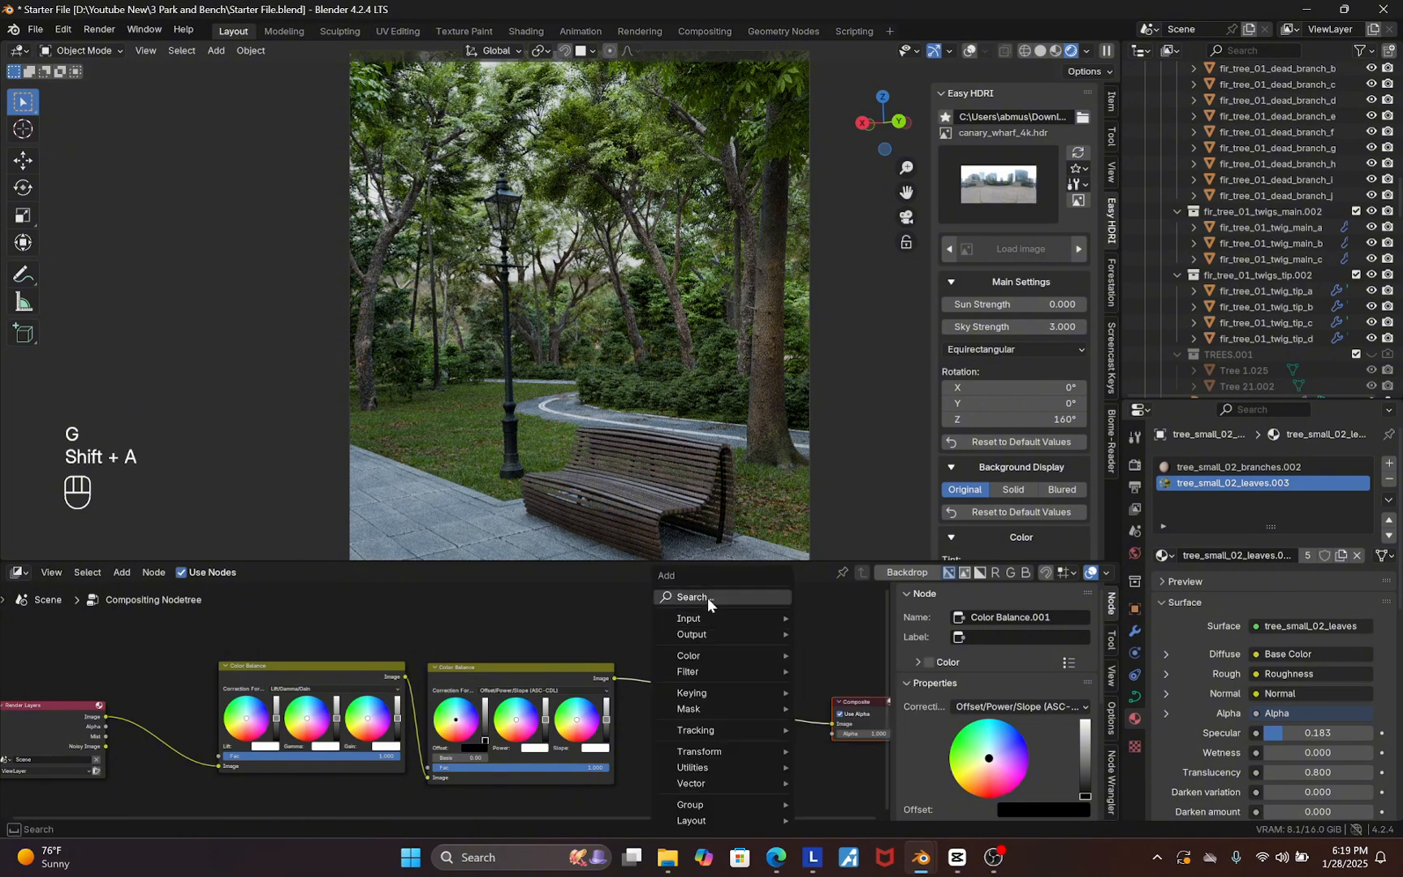
text(hu)
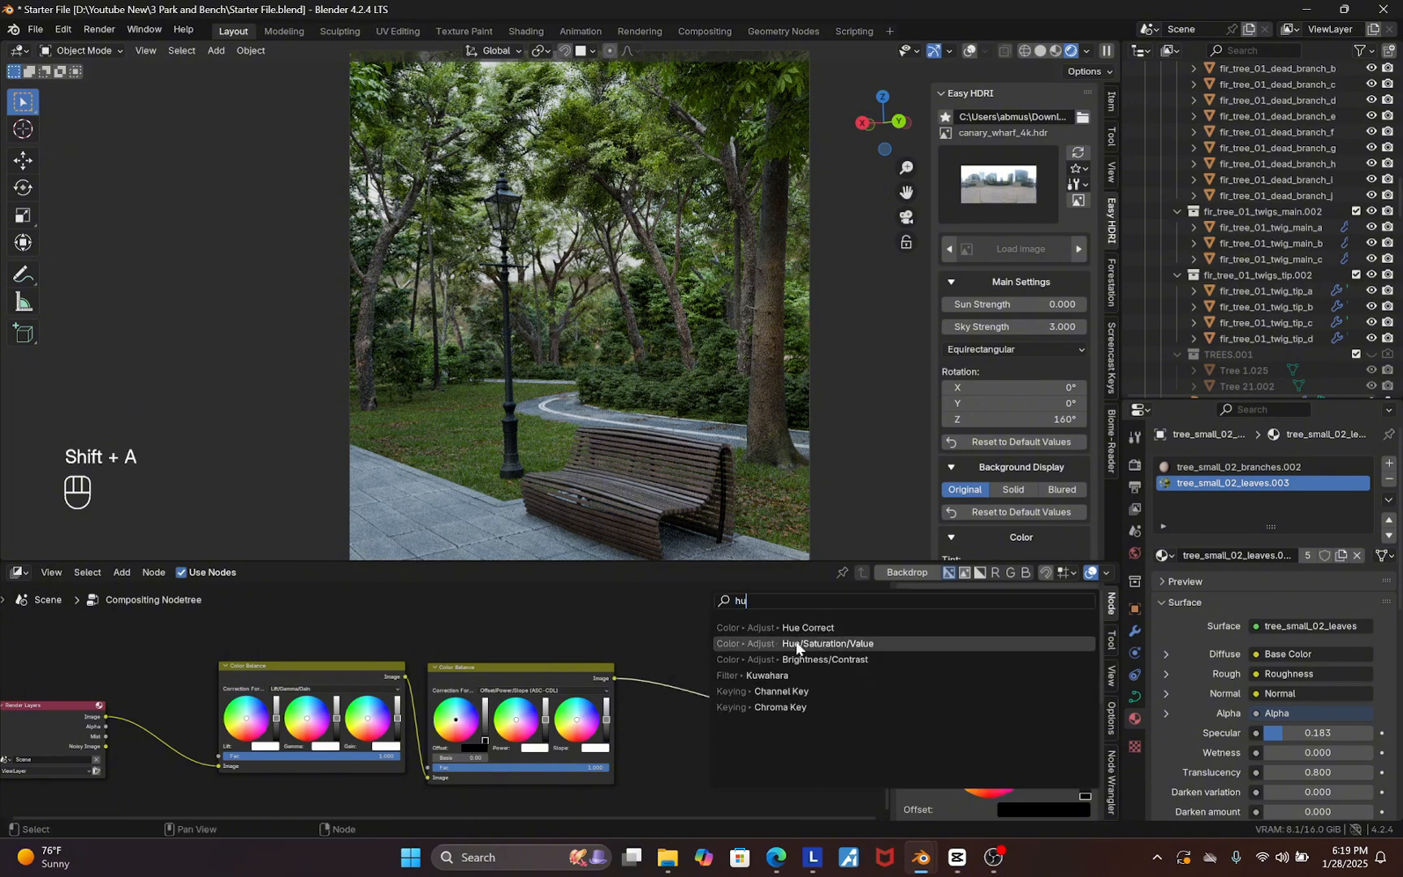
click(805, 643)
click(684, 657)
scroll(684, 657, down, 1)
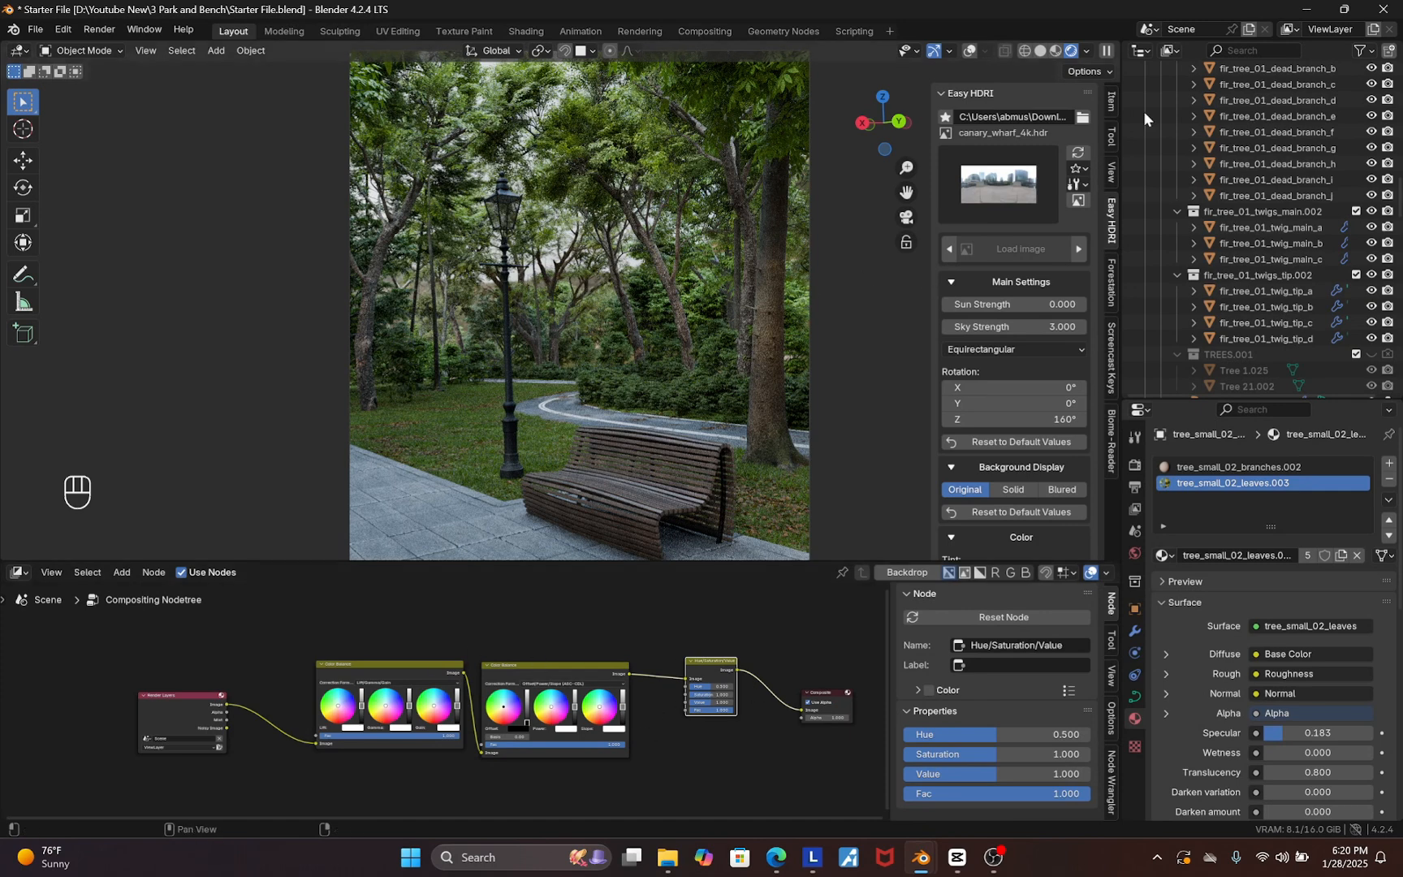
Set the viewport compositor to always apply in the rendered view
click(1086, 49)
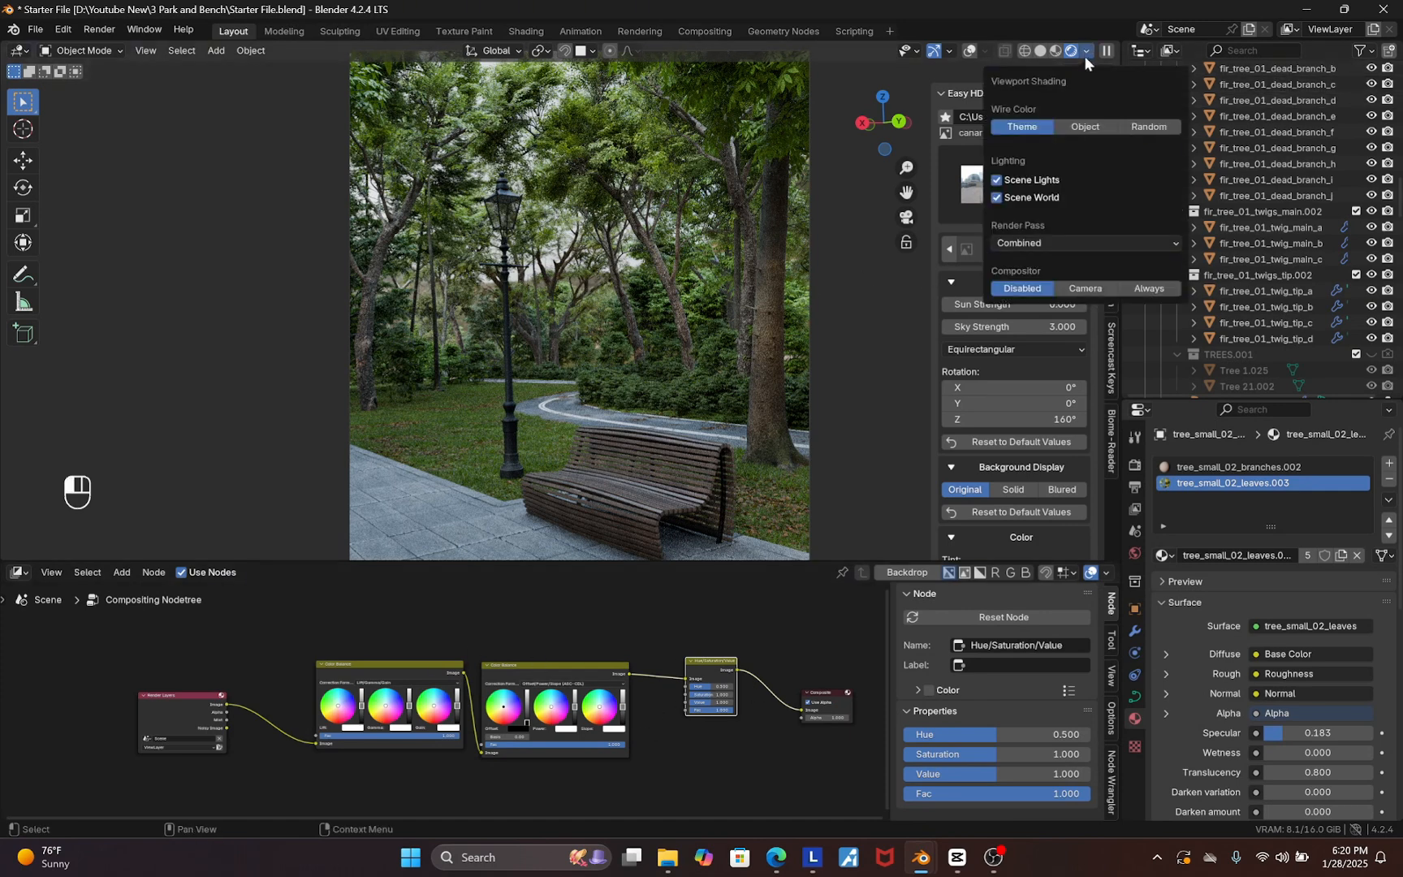
click(1145, 289)
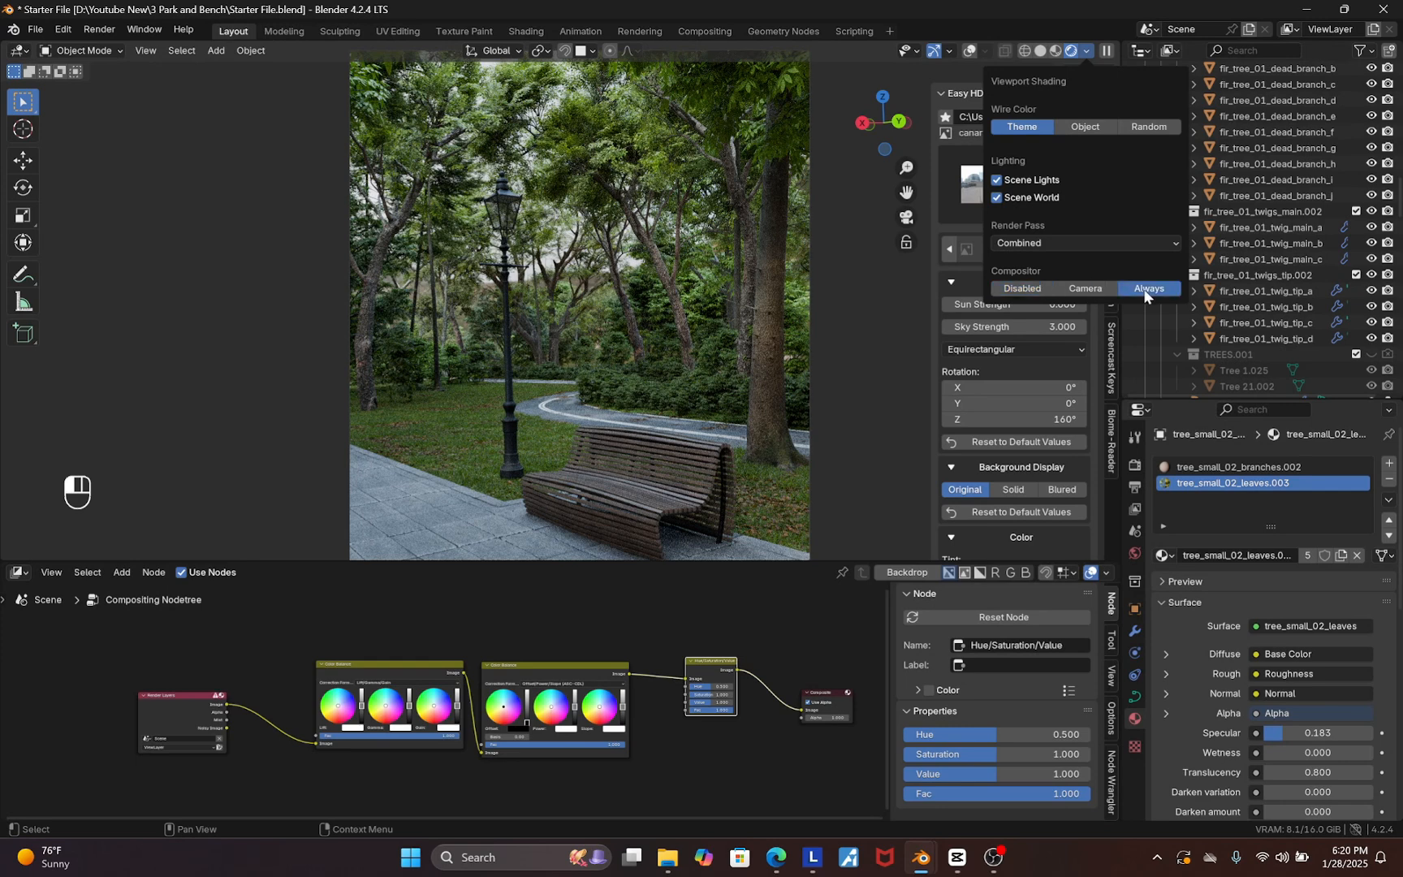
Set the first Color Balance node's Gain value to 1.3
scroll(590, 714, up, 8)
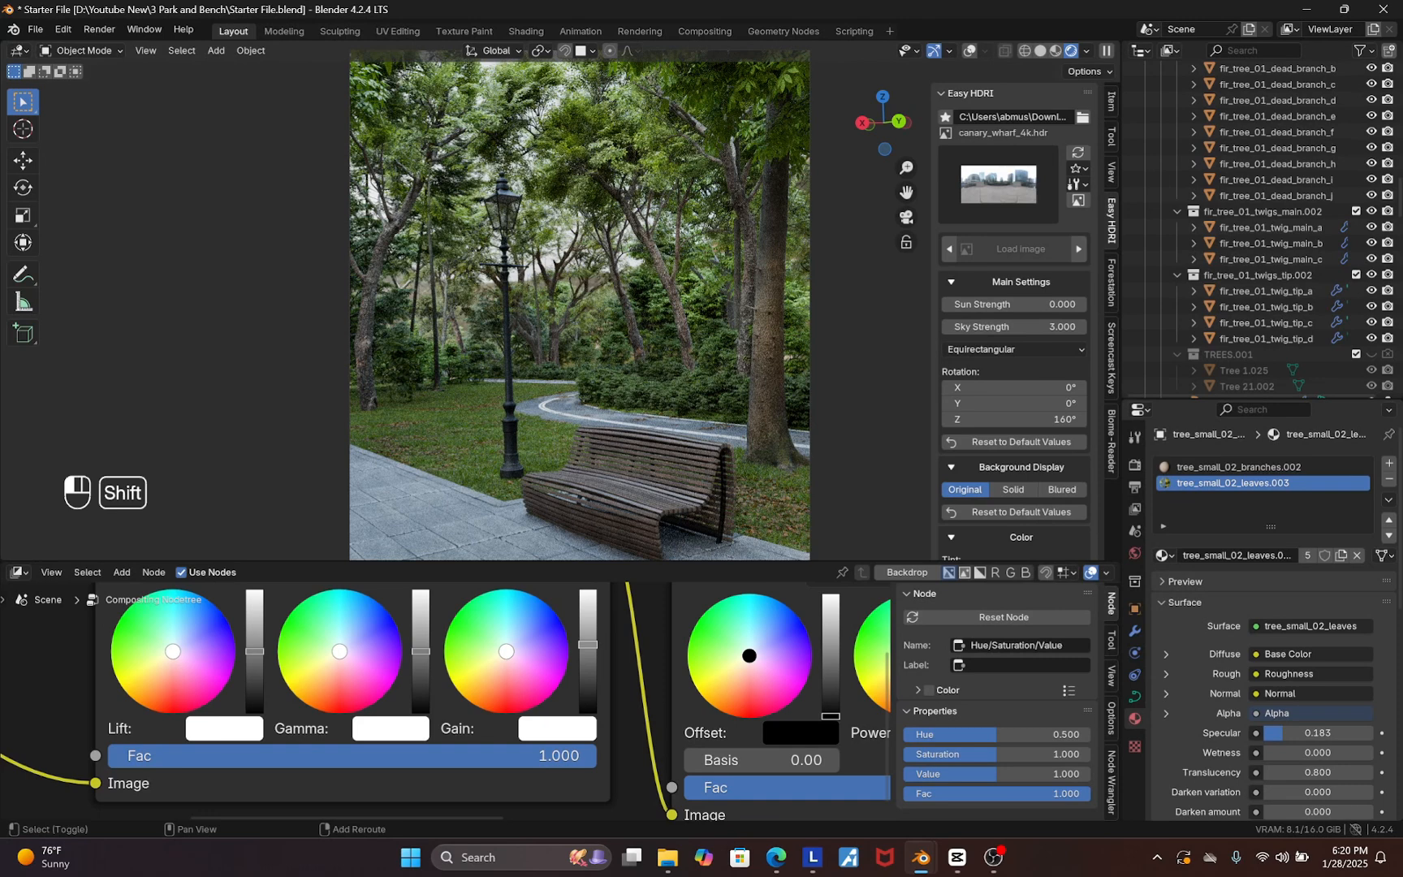
shift+drag(588, 643, 588, 637)
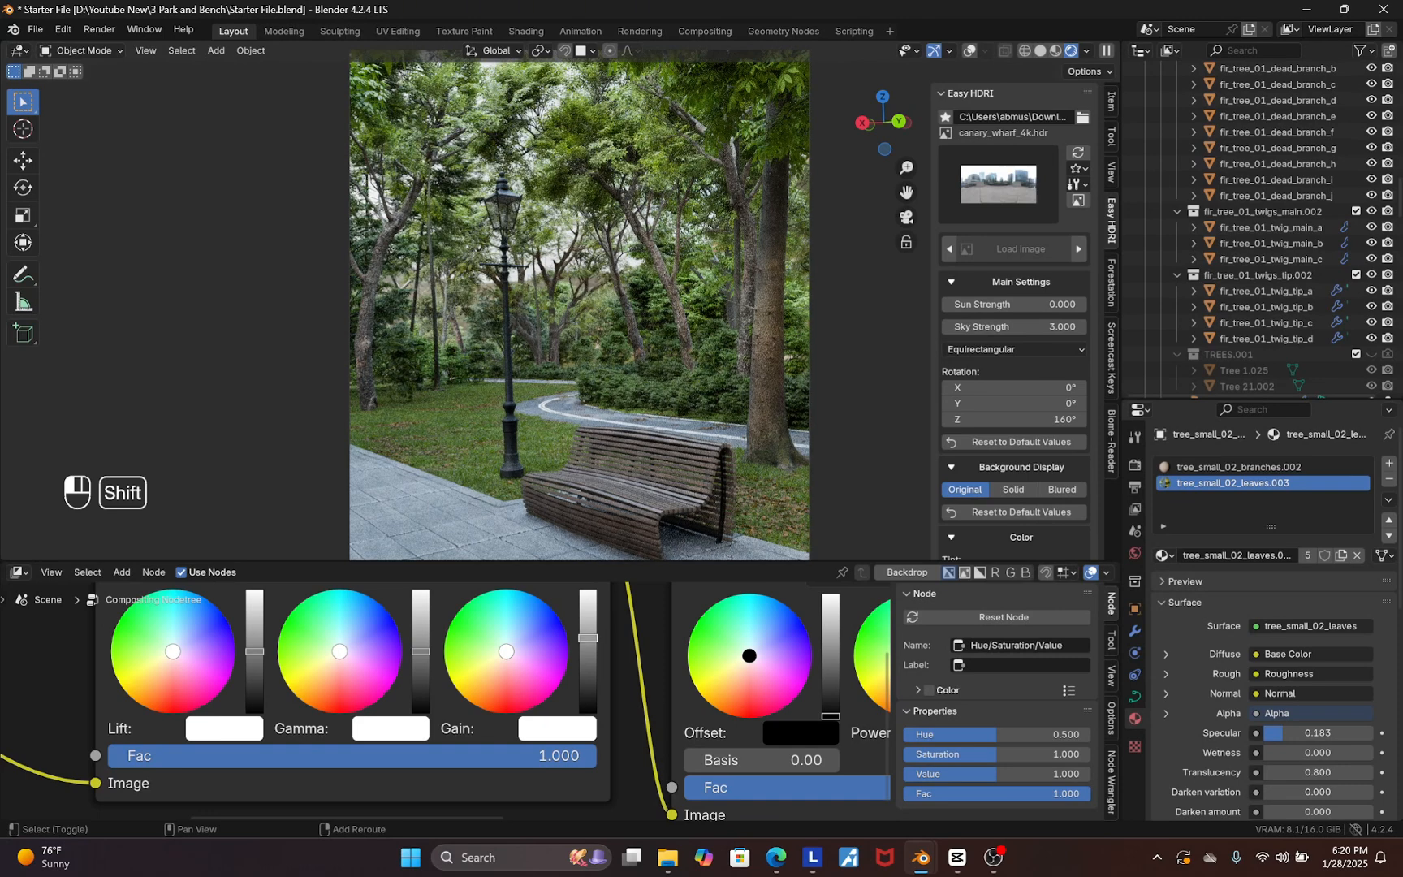
click(569, 729)
click(673, 691)
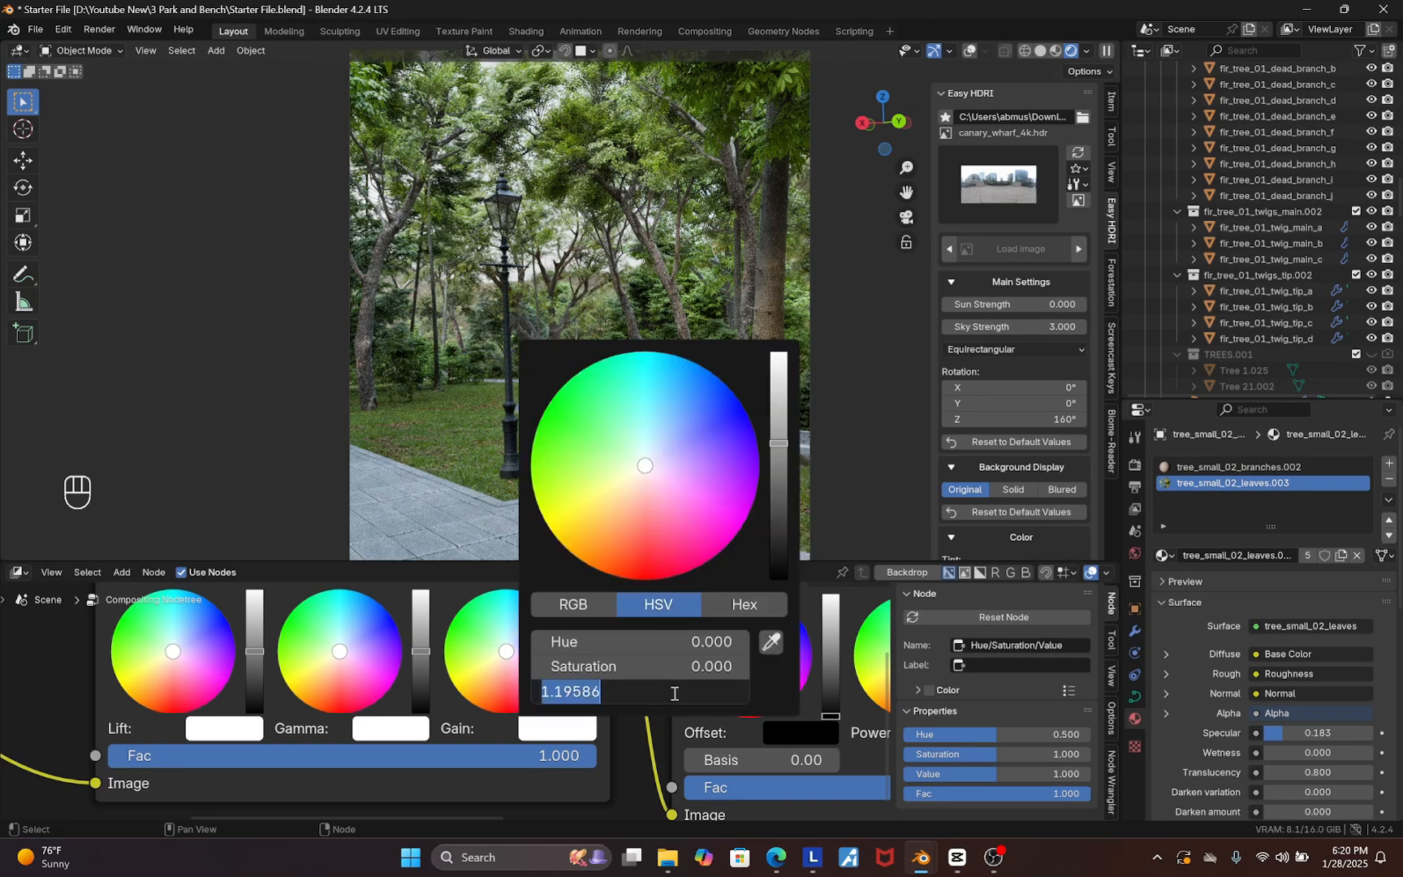
text(1.)
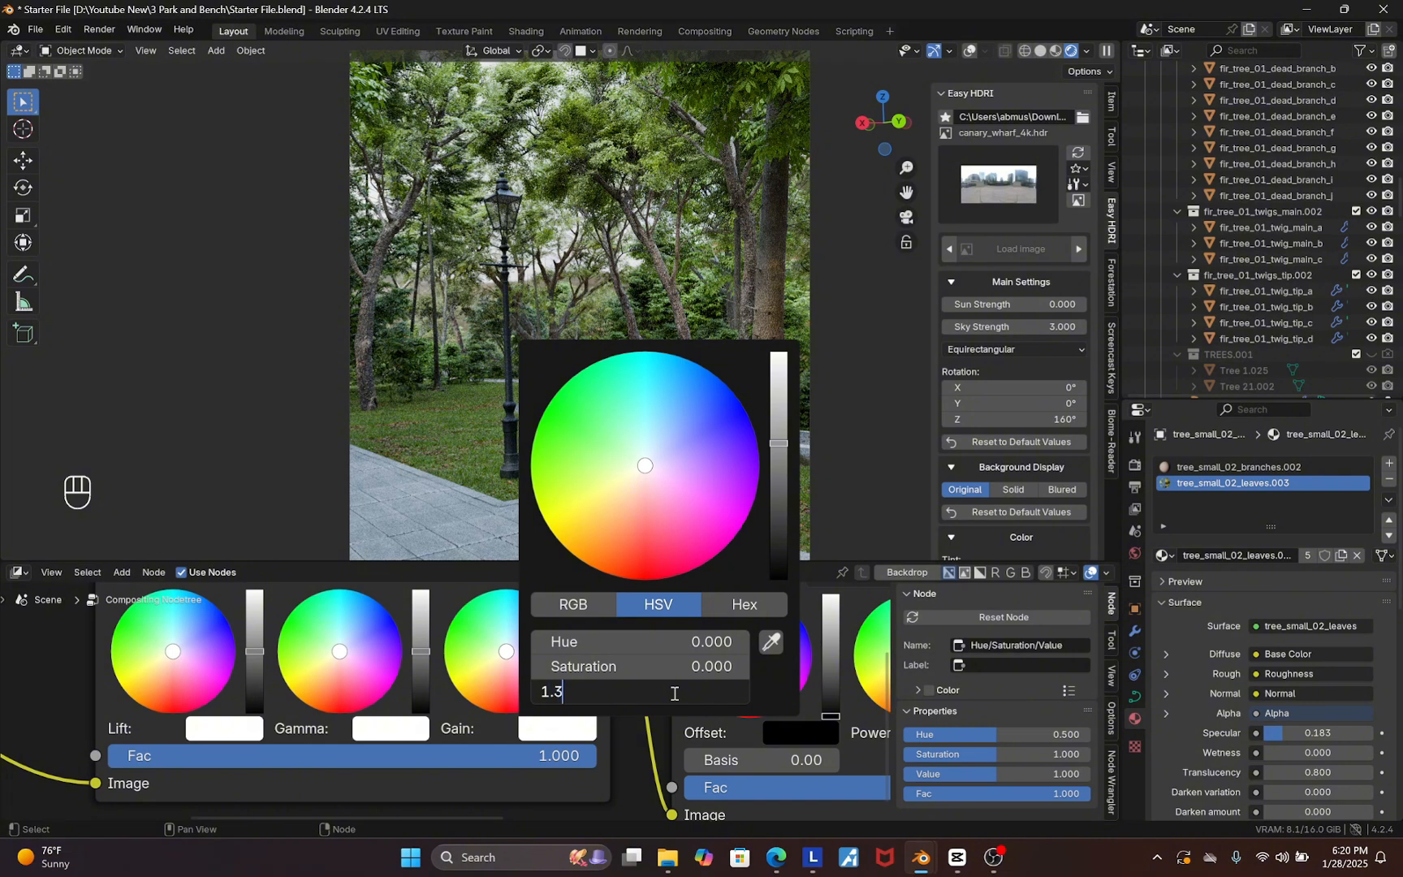
text(3)
key(Return)
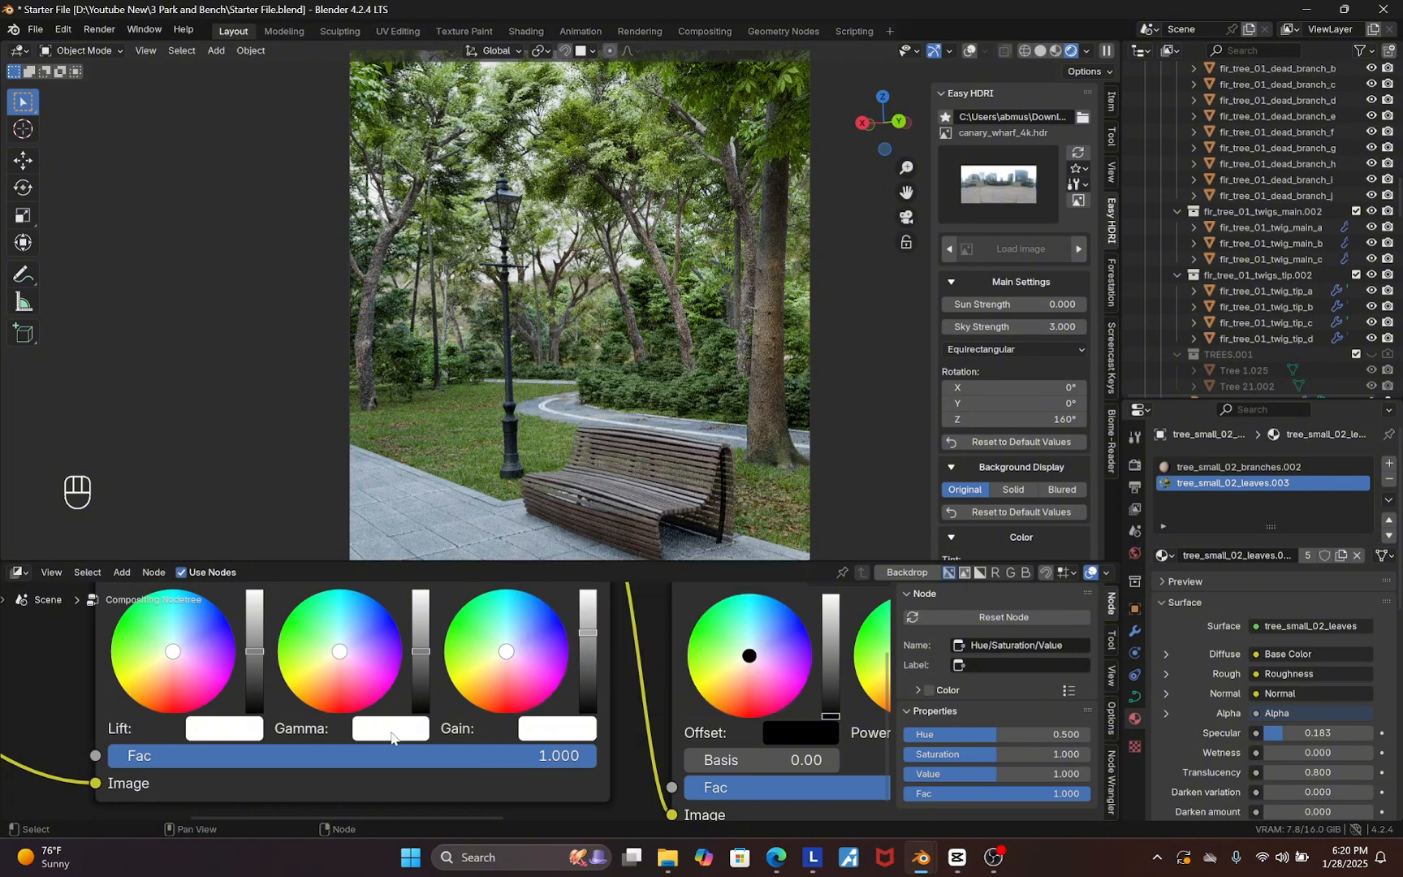
Set the first Color Balance node's Gamma value to about 0.85
click(391, 736)
click(413, 735)
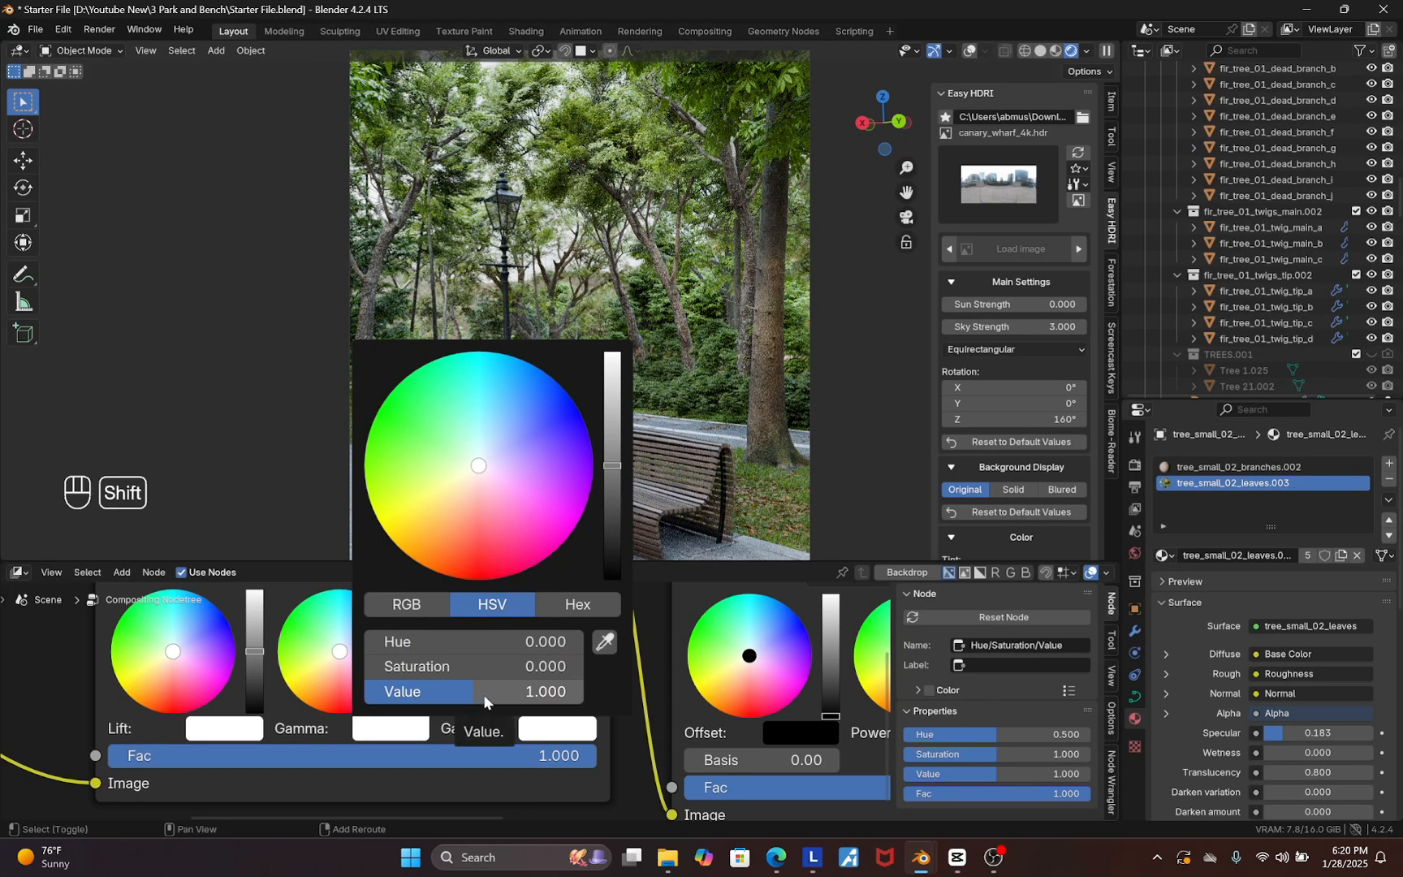
click(494, 689)
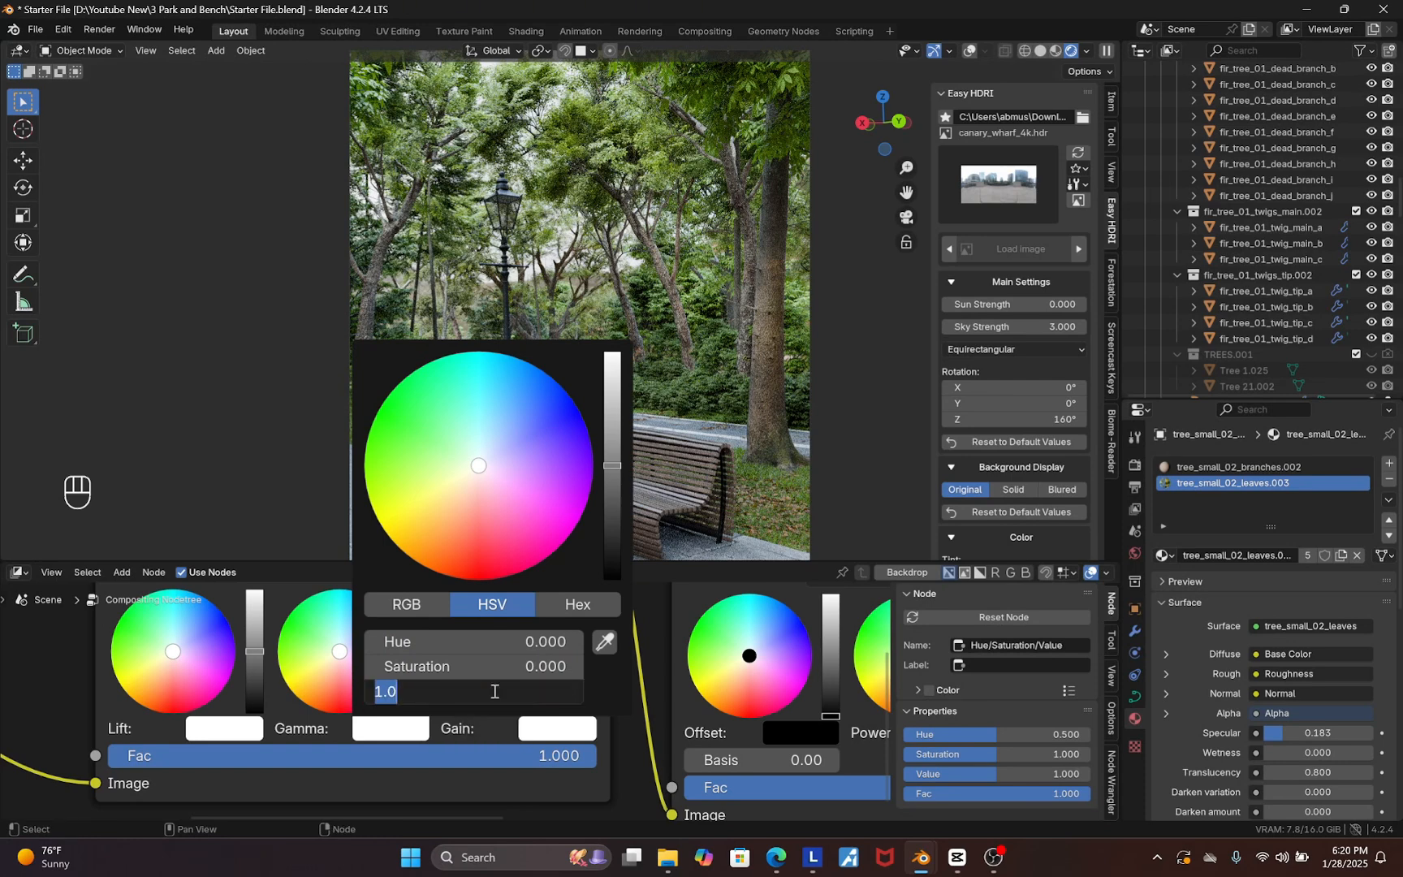
text(.851)
key(Return)
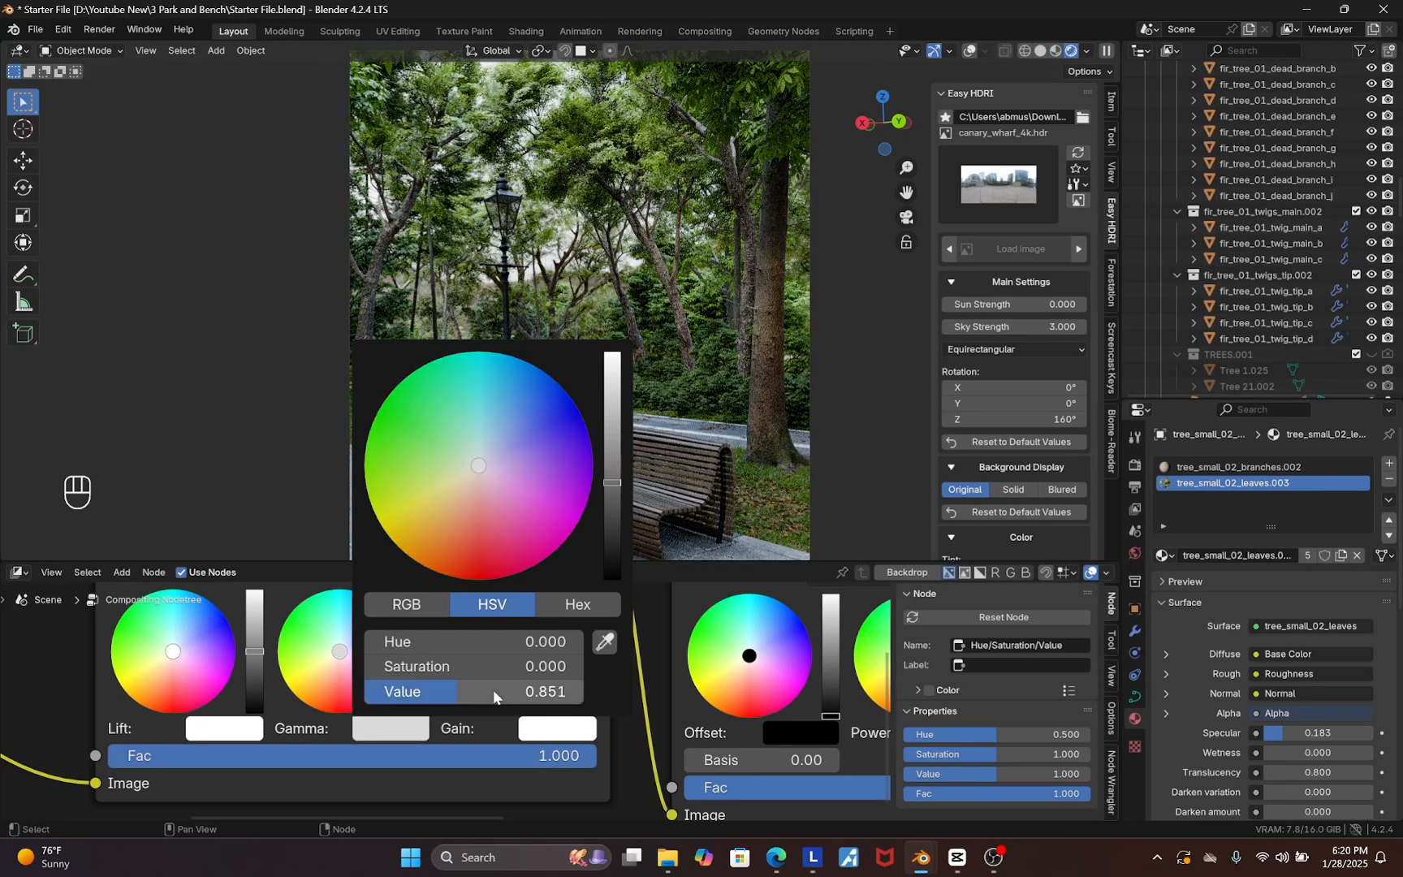
Lower the second Color Balance node's Slope brightness slightly
scroll(242, 720, down, 10)
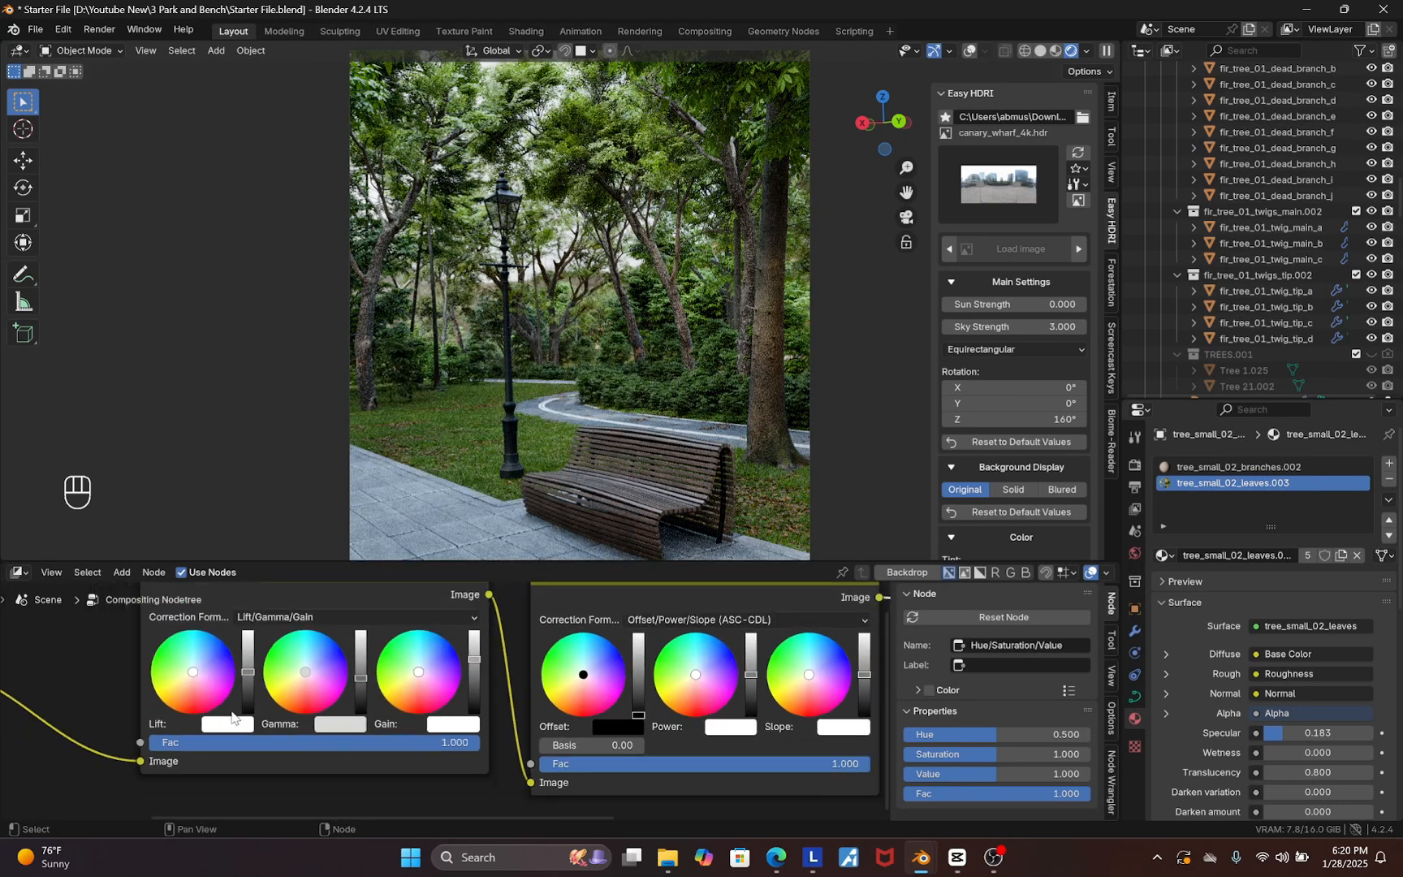
scroll(561, 735, up, 9)
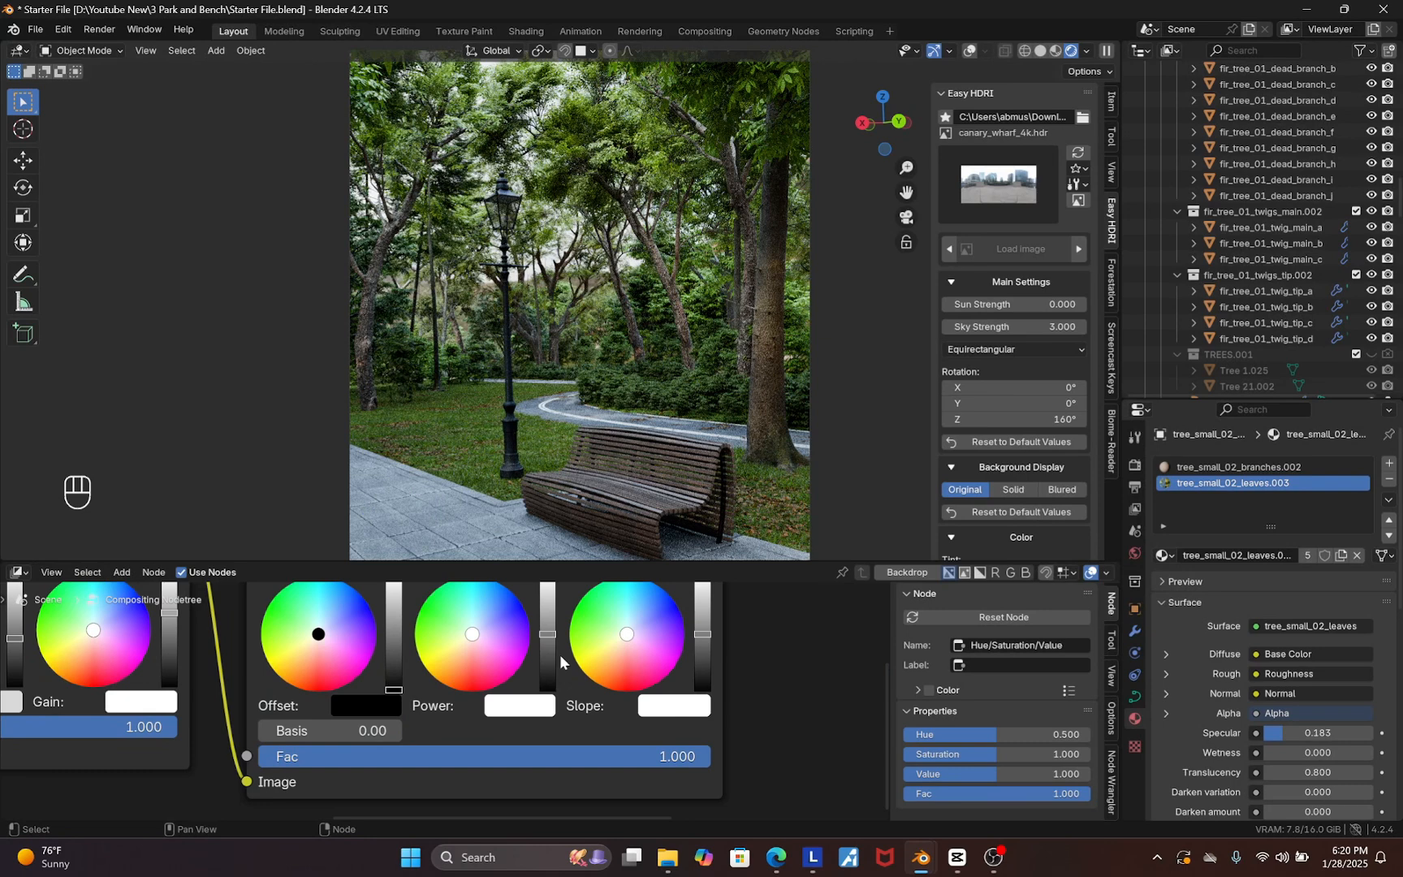
key(shift)
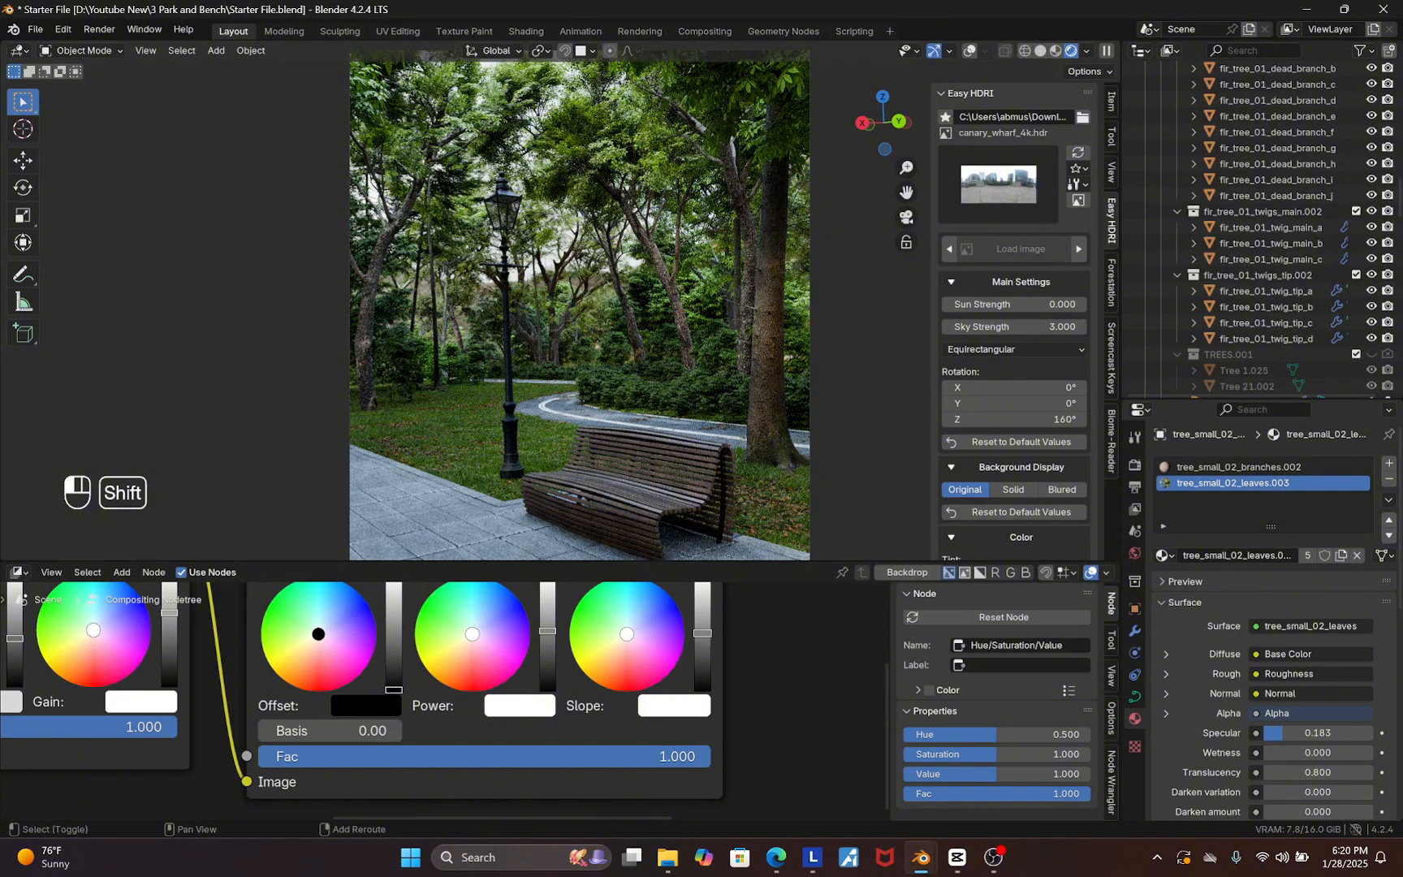
shift+drag(703, 629, 702, 646)
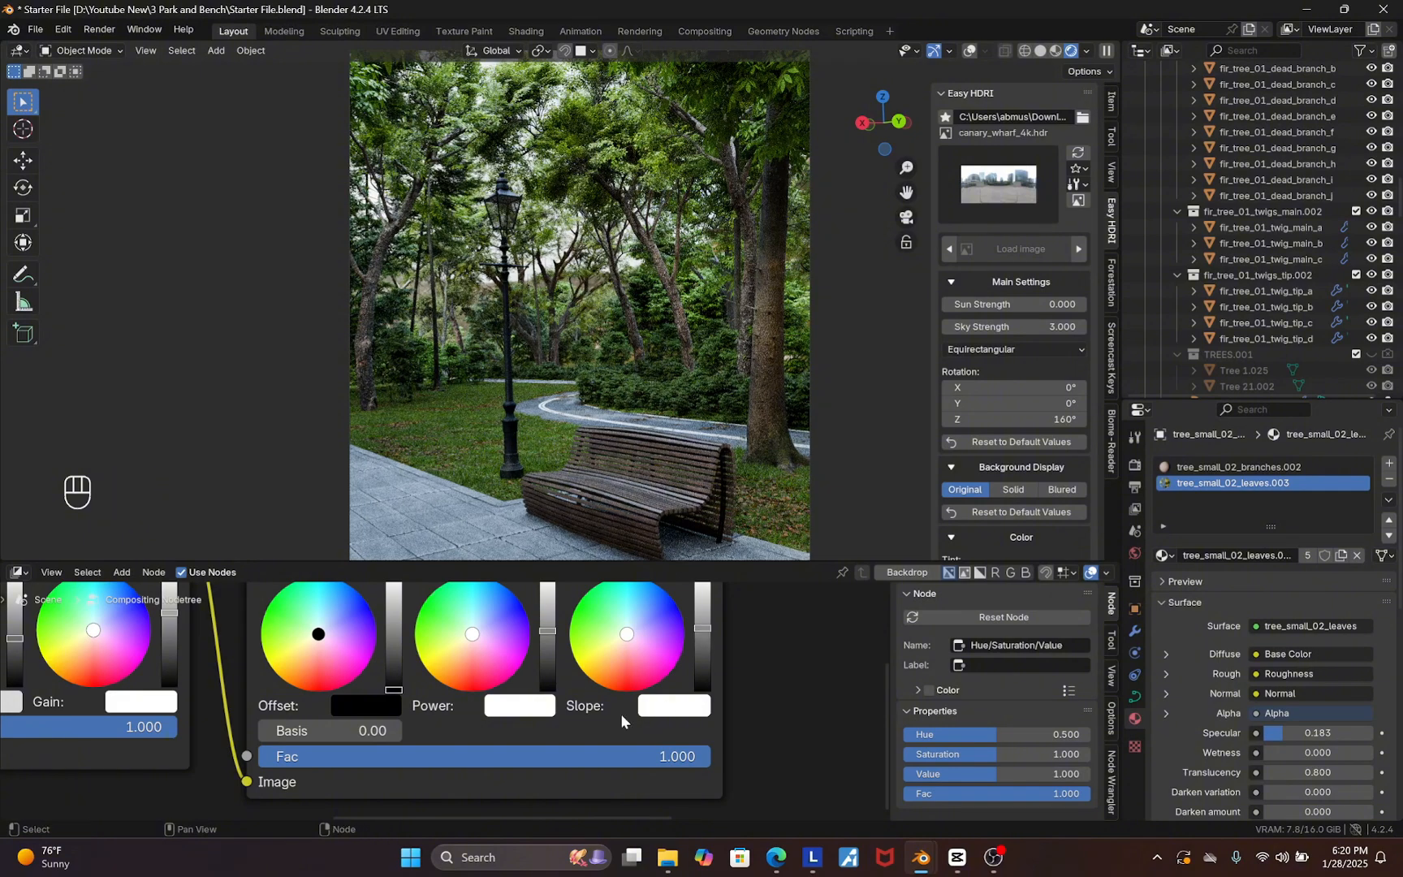
Set the Hue/Saturation/Value node's Hue to 0.459 and Saturation to 0.880
scroll(621, 713, down, 10)
scroll(704, 637, up, 9)
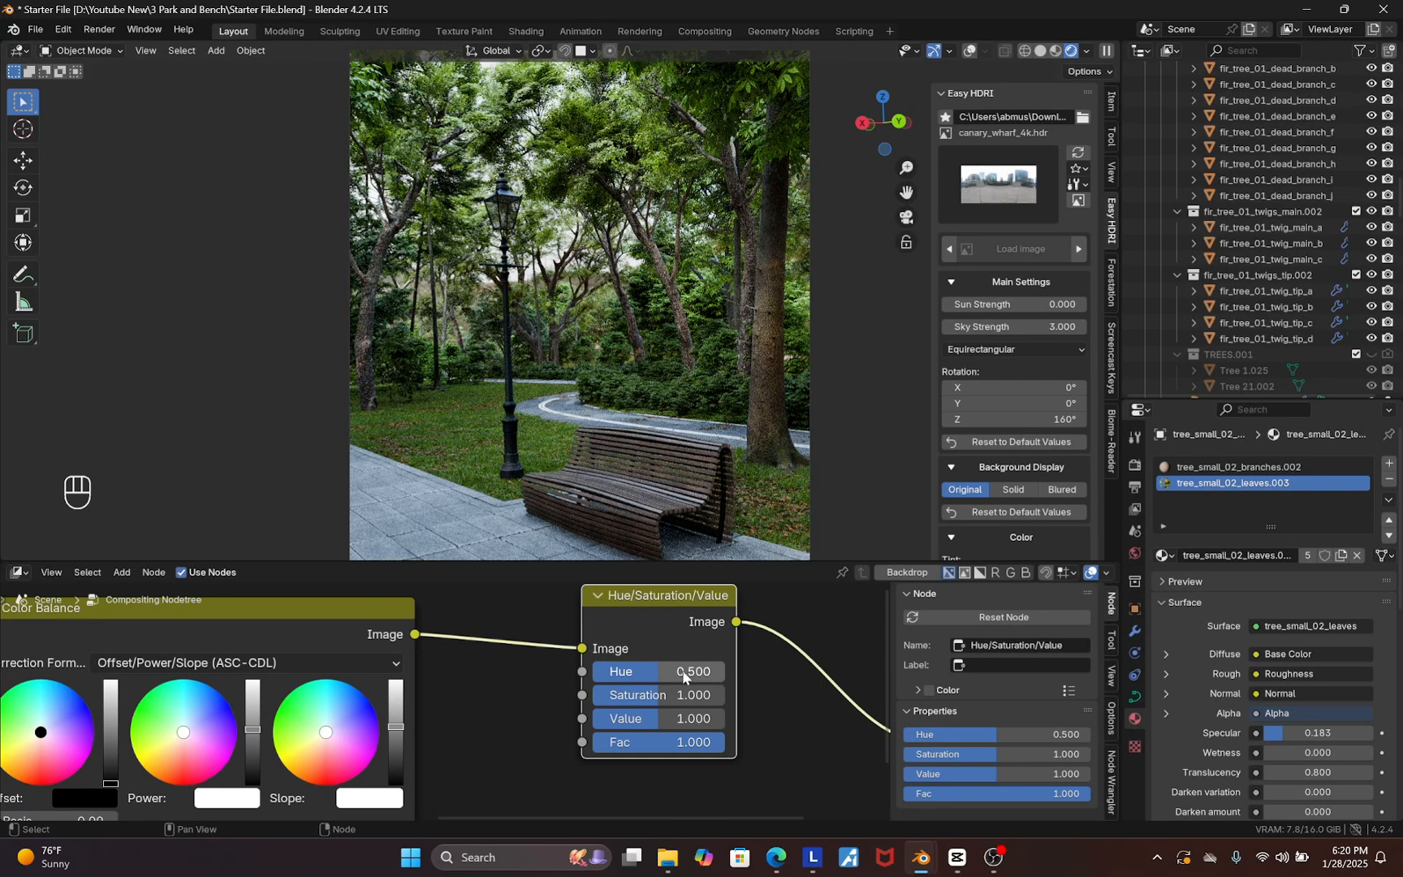
shift+drag(682, 670, 655, 671)
click(656, 671)
key(BackSpace)
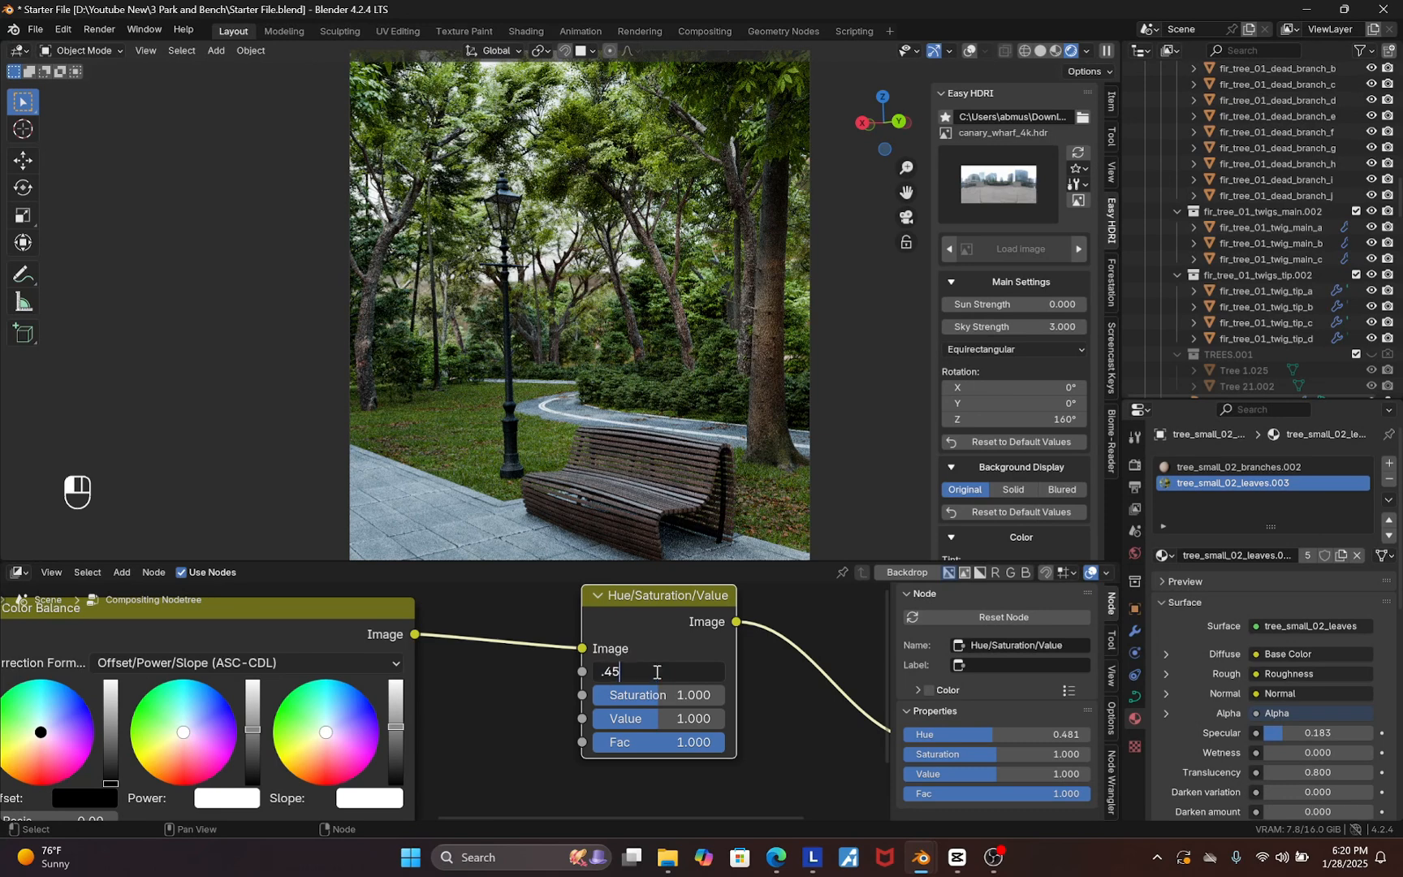
text(.45)
key(Return)
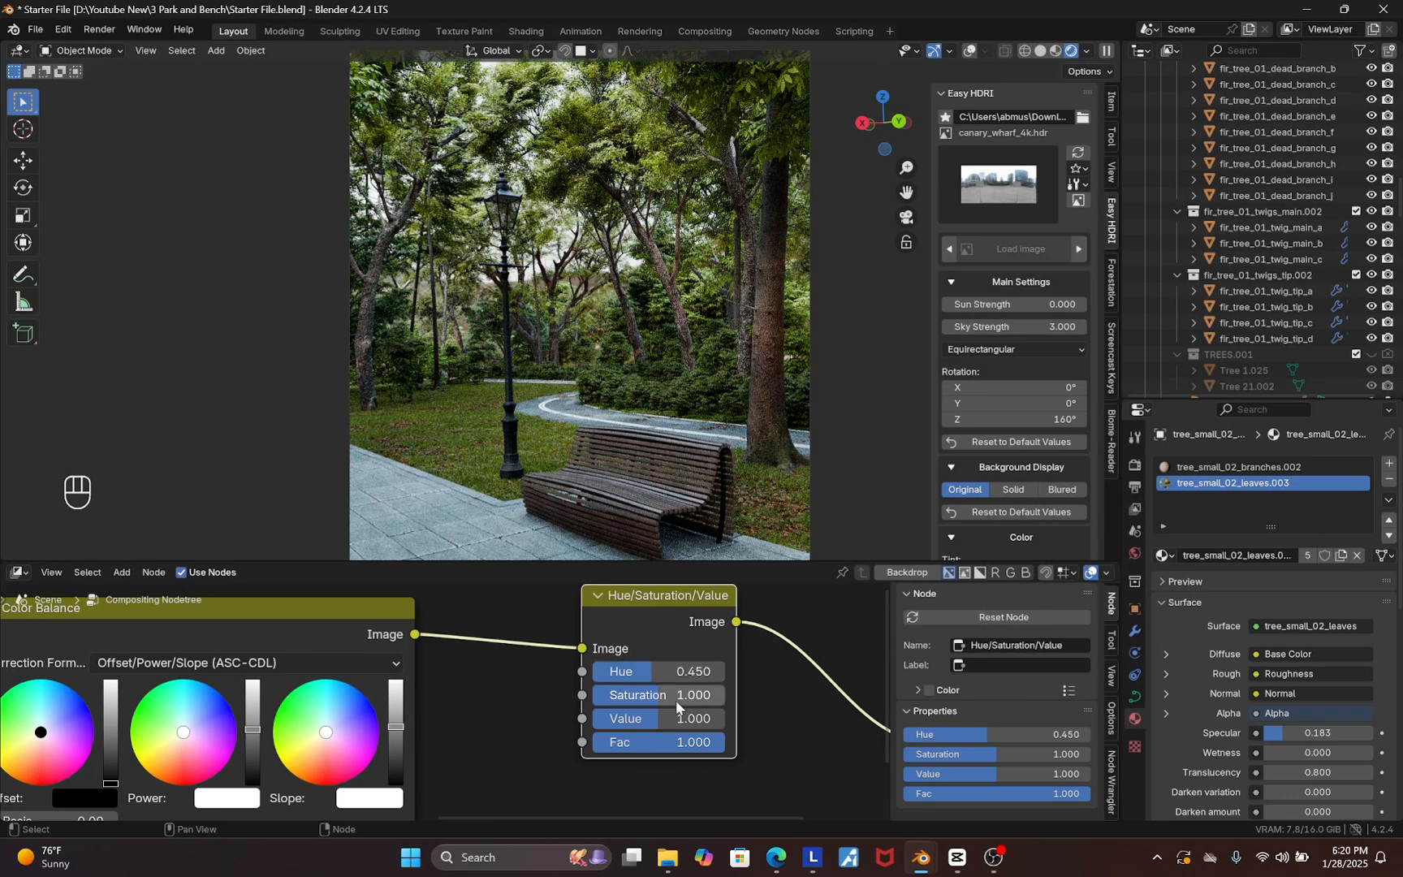
click(683, 672)
key(BackSpace)
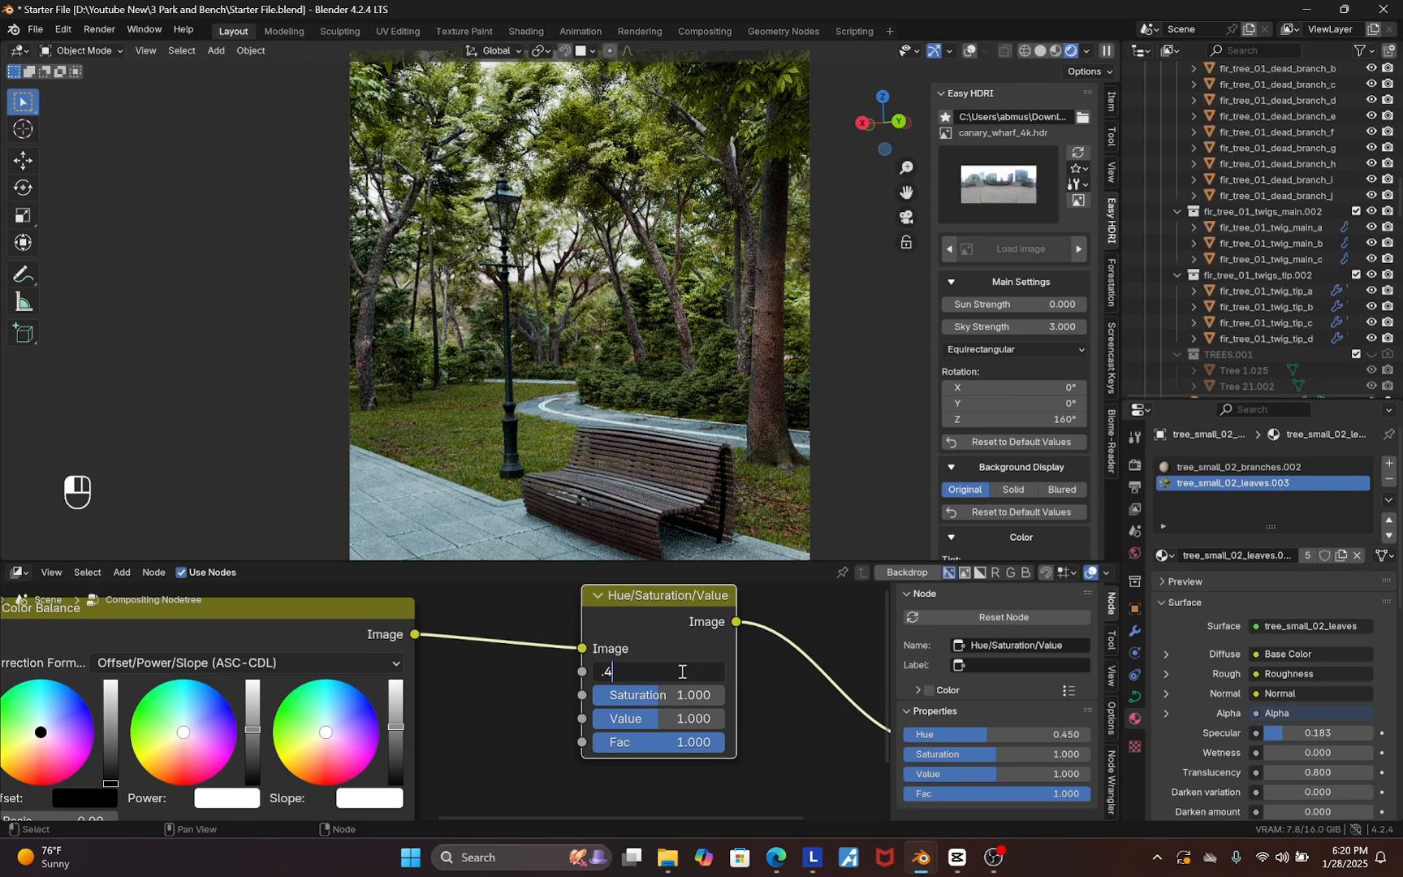
text(.459)
key(Return)
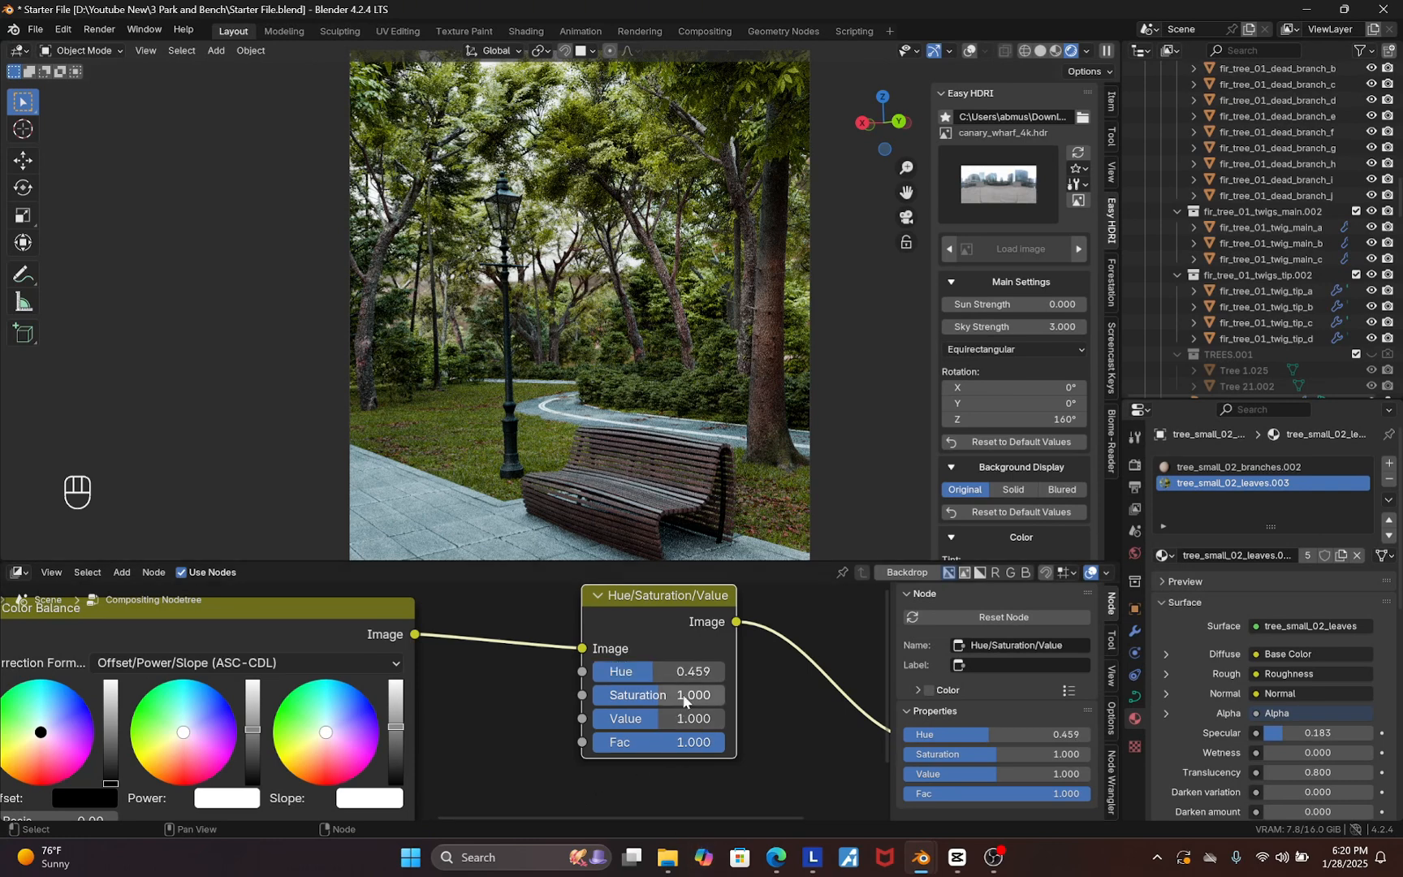
shift+drag(683, 696, 685, 696)
shift+drag(658, 696, 646, 695)
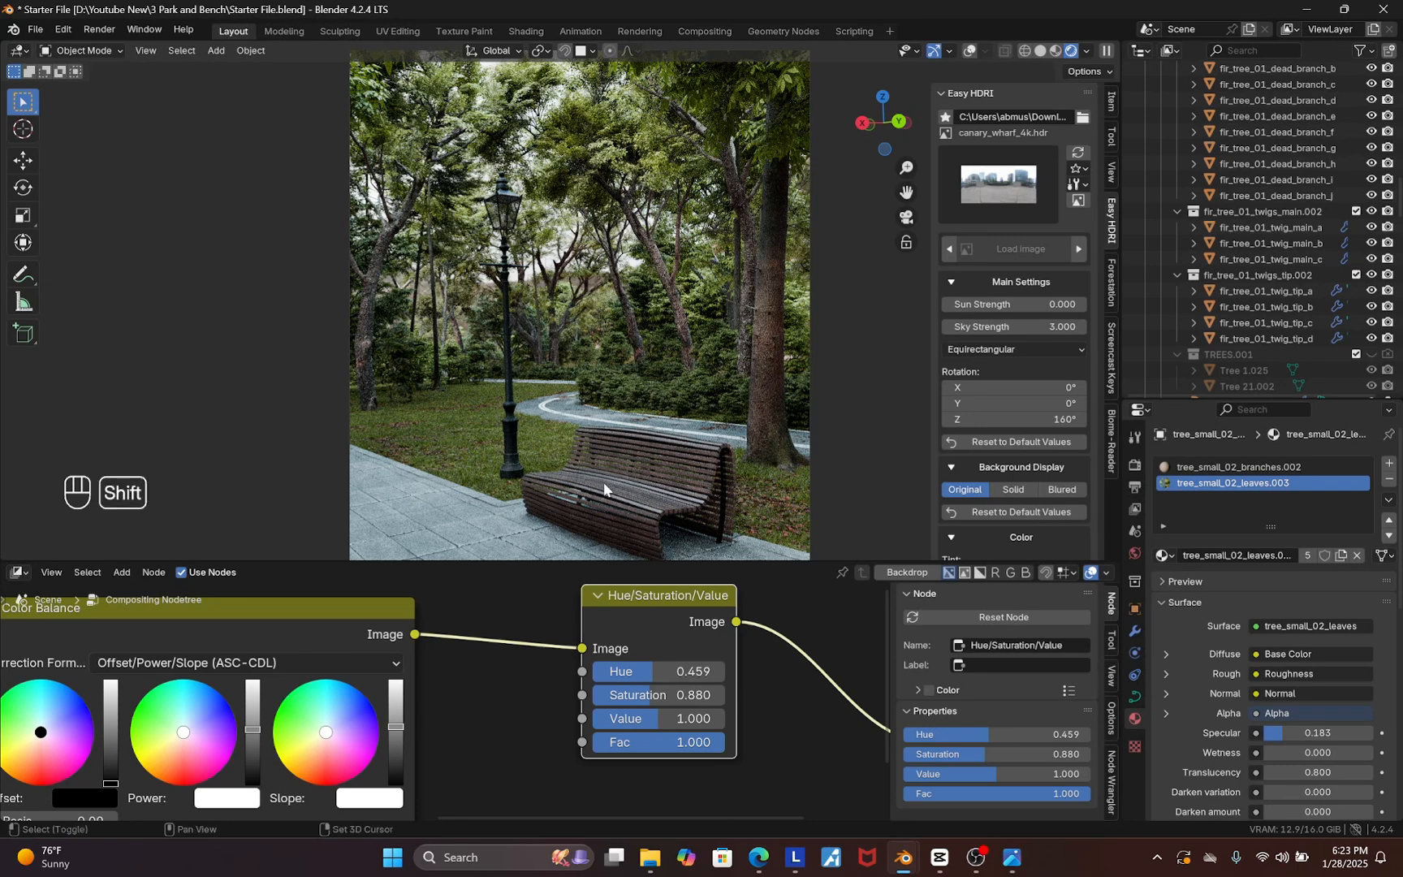
Show viewport overlays and add an Area light to the scene
click(969, 51)
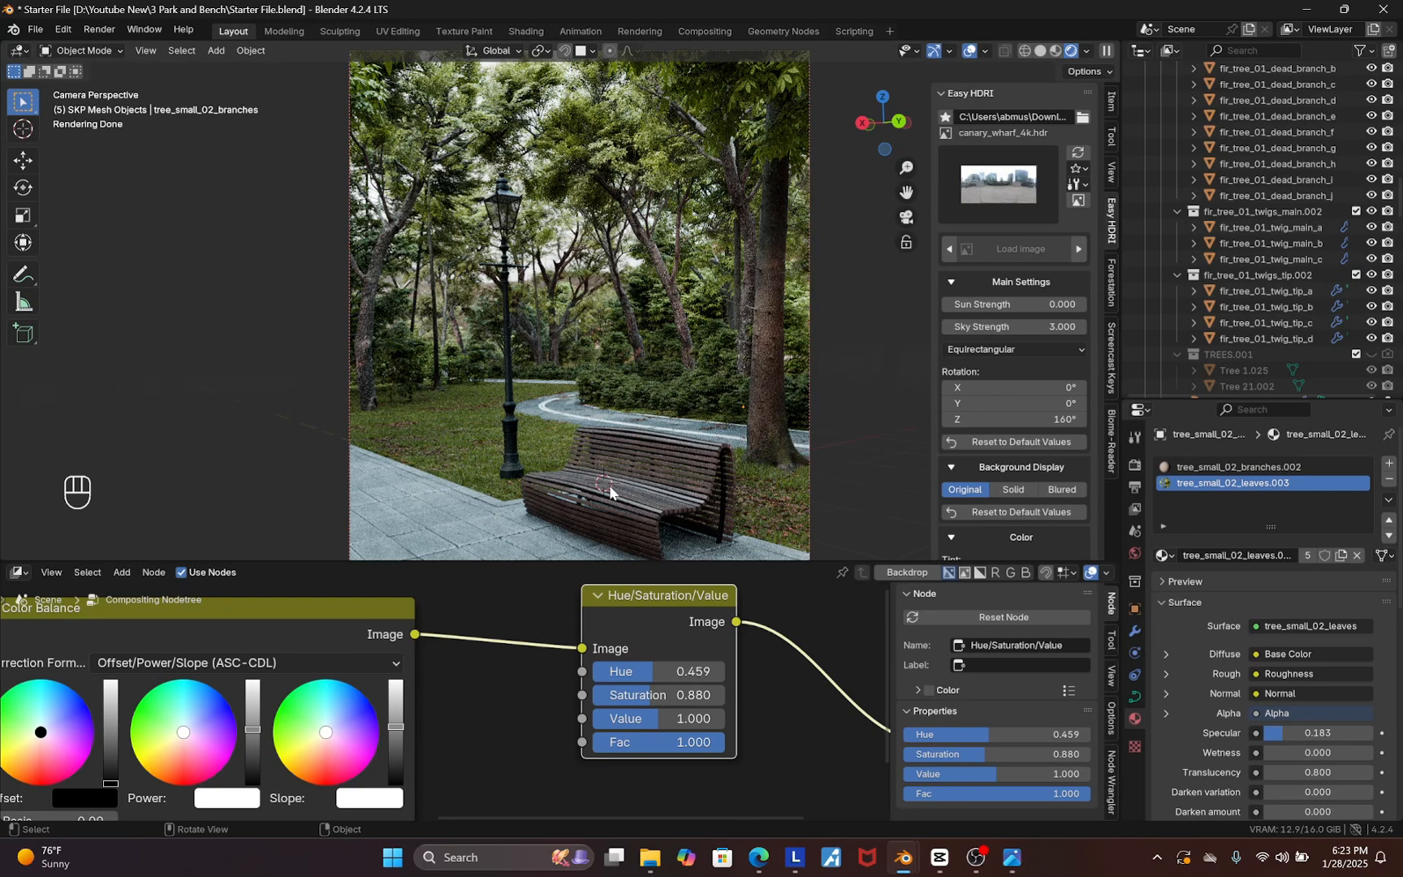
key(shift+a)
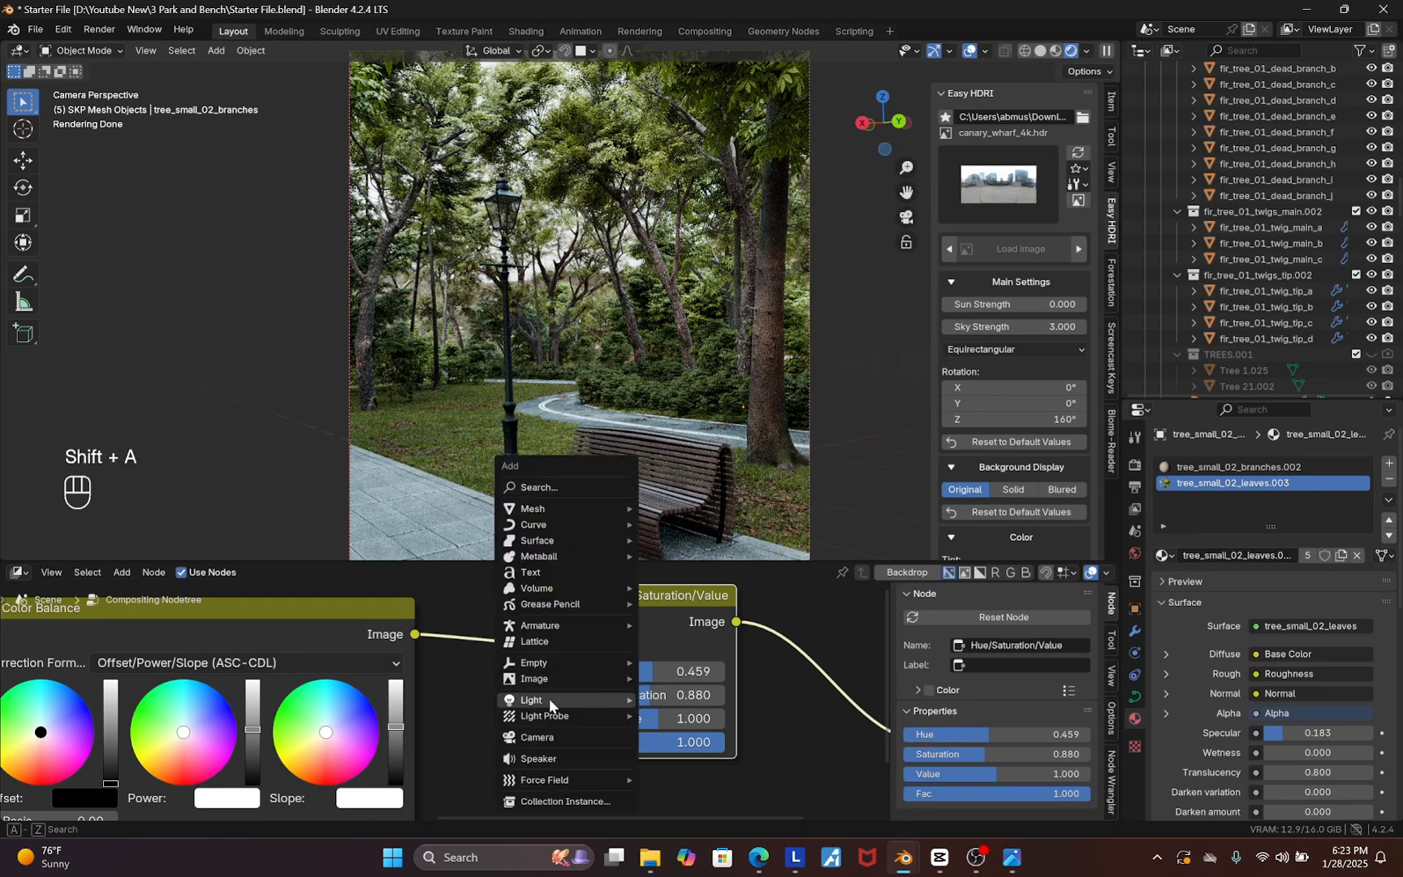
mouse_move(549, 699)
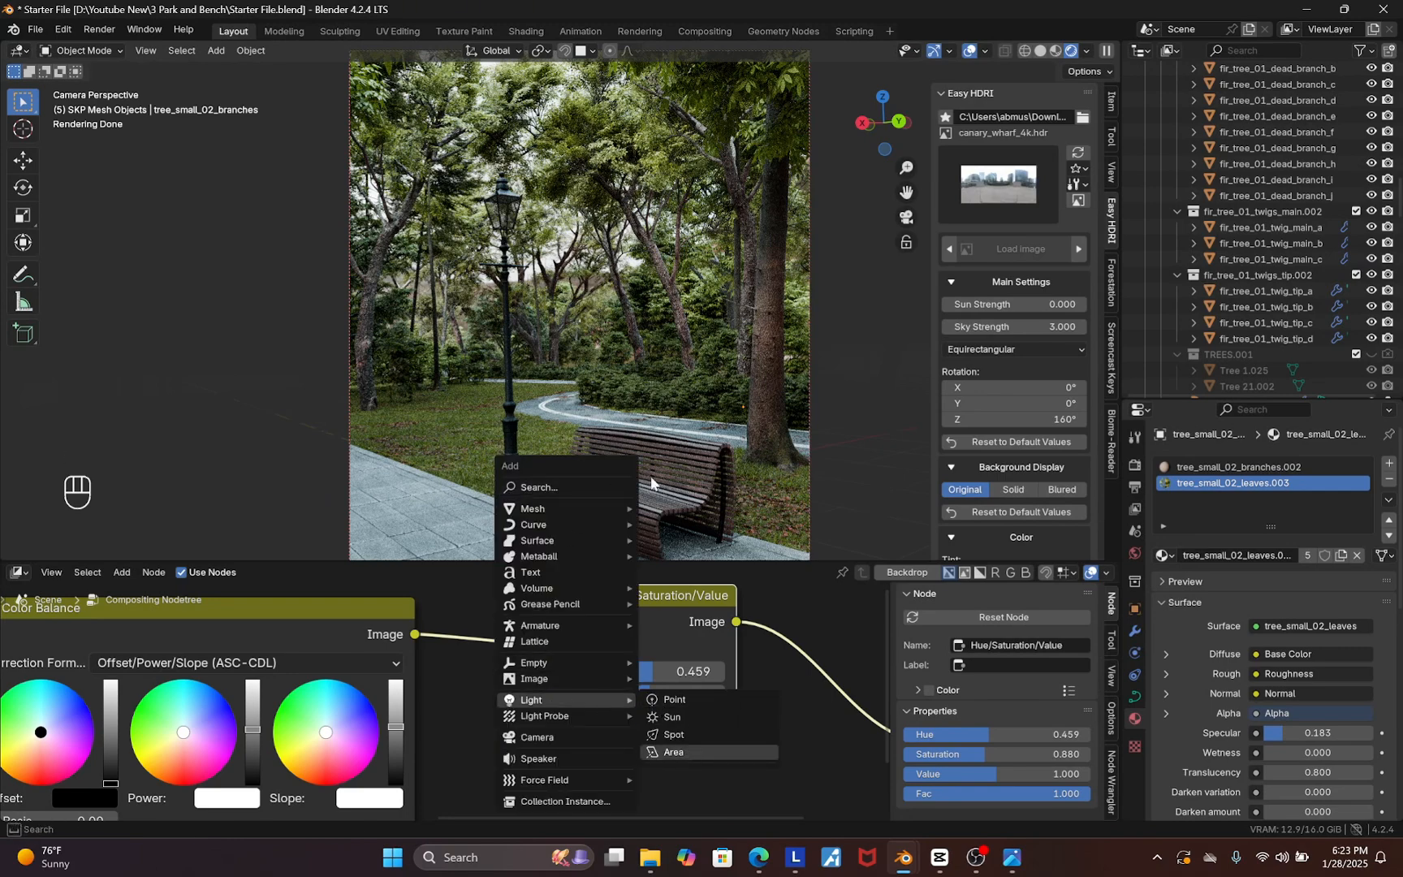
key(Return)
Raise the Area light along the Z axis to sit above the park path
key(g)
key(z)
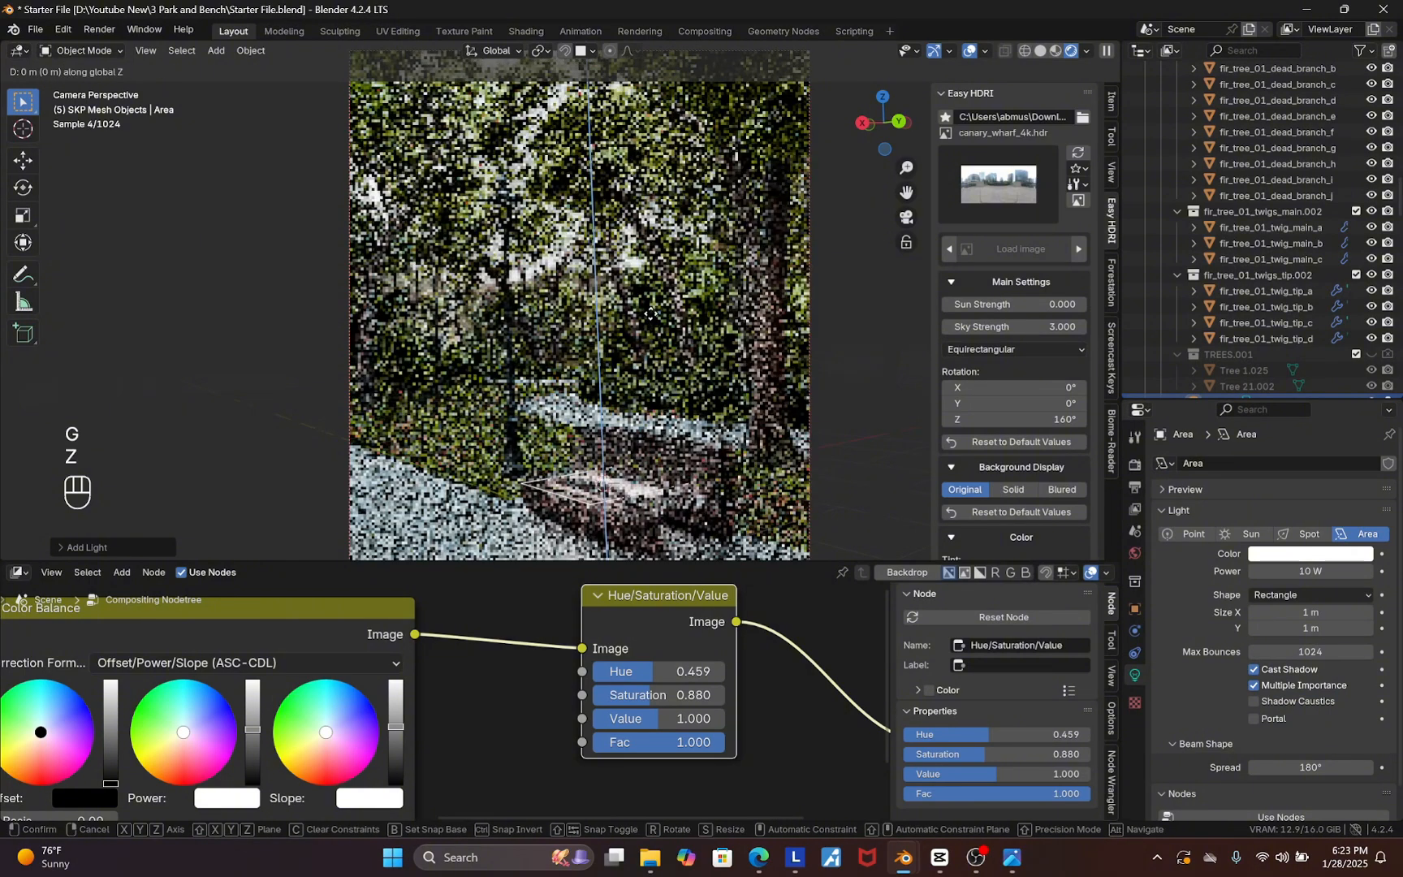
click(878, 159)
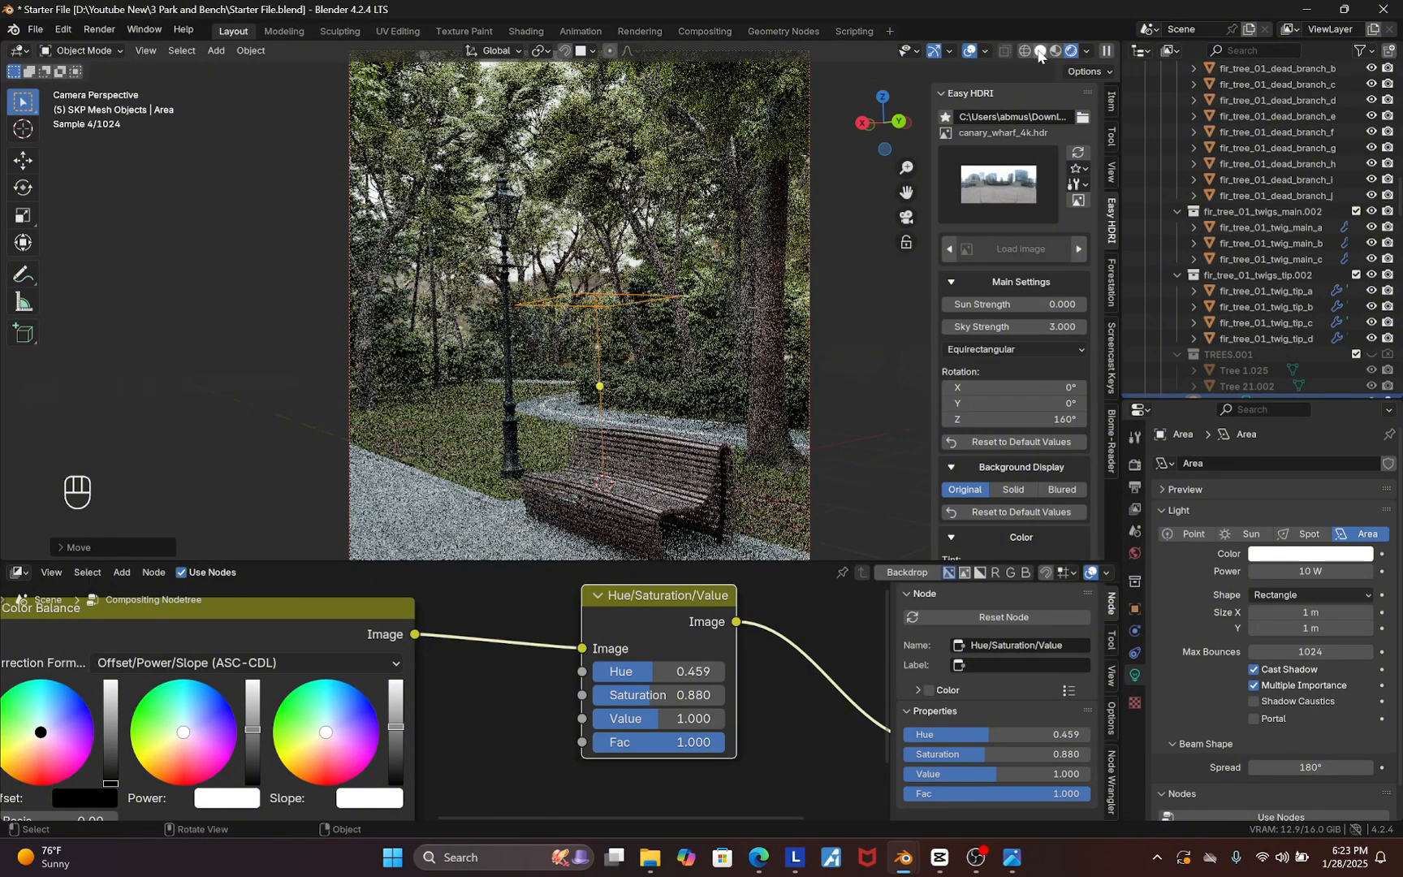
click(1040, 51)
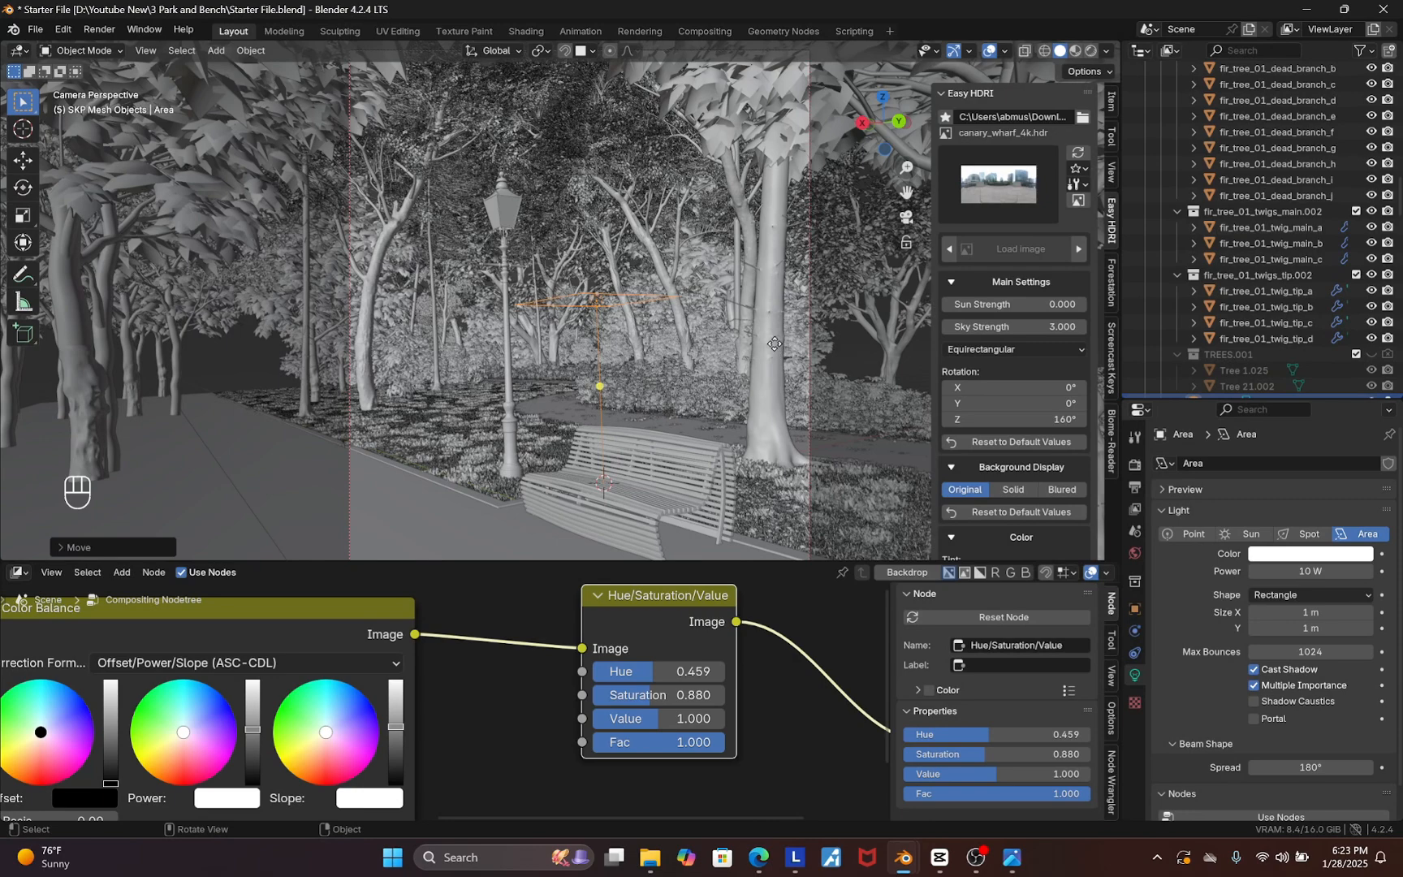
key(g)
key(y)
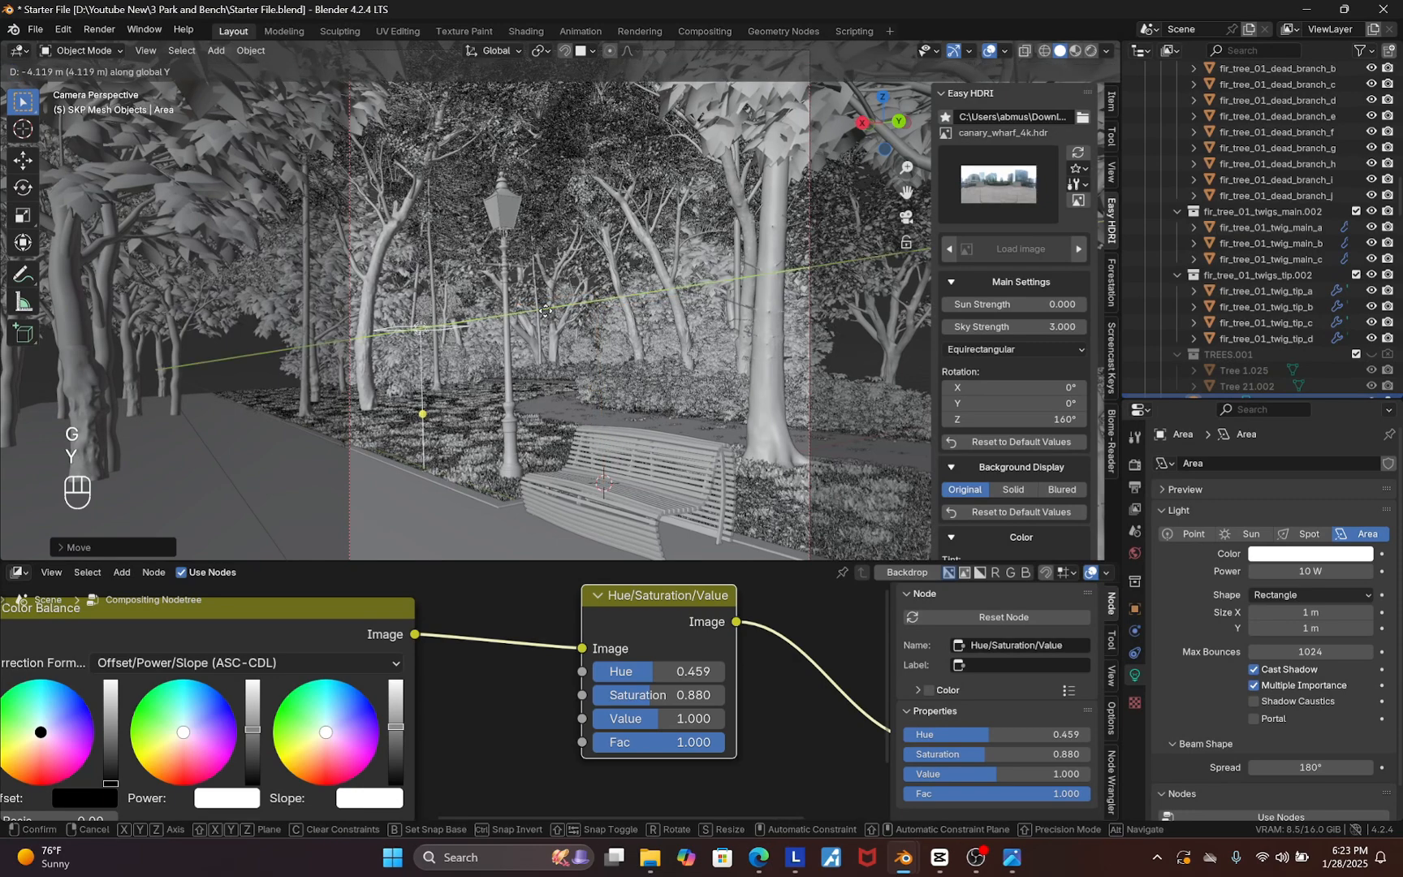
key(z)
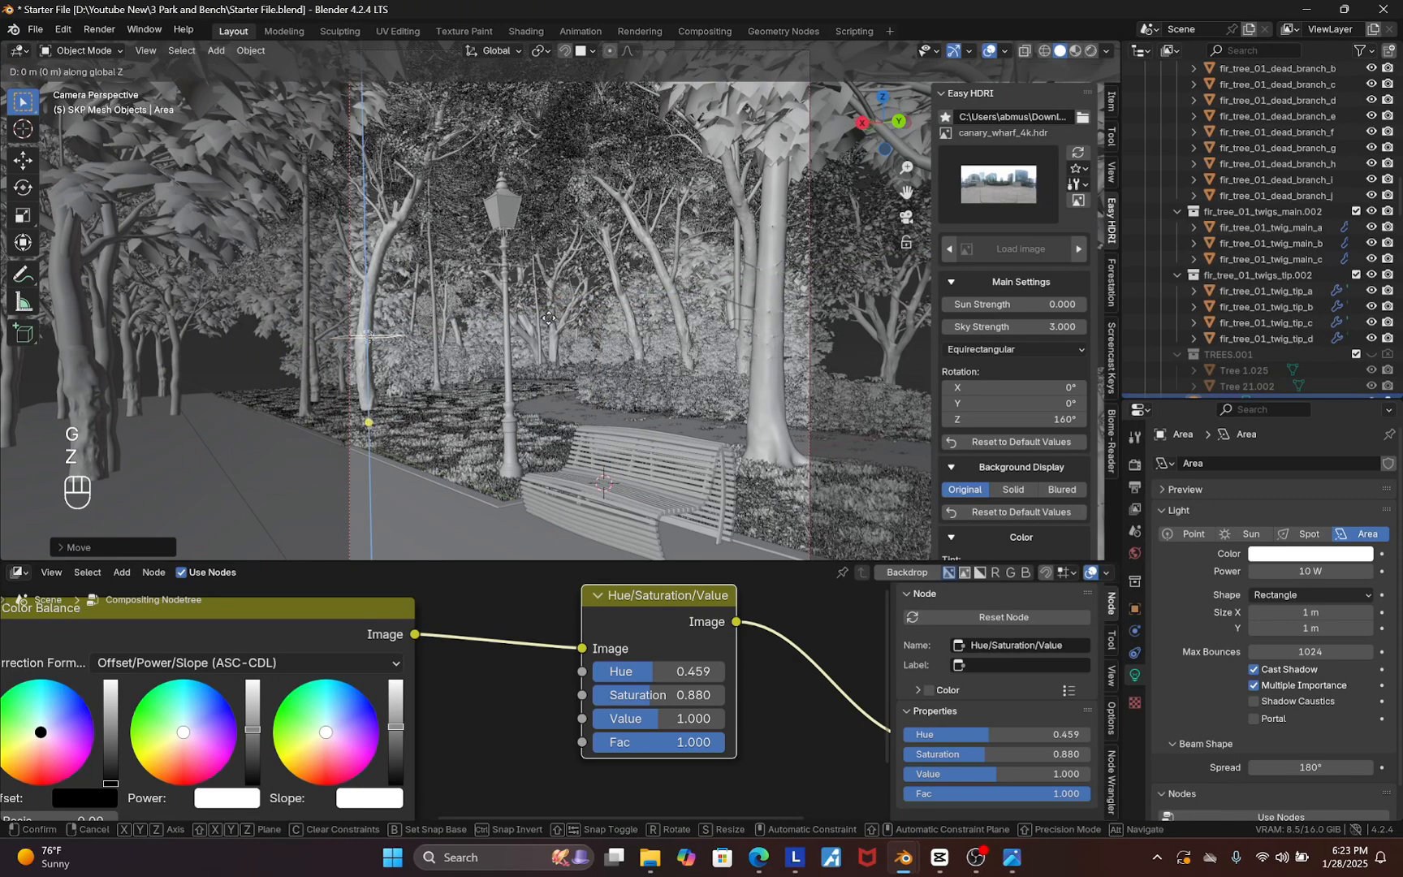
click(584, 265)
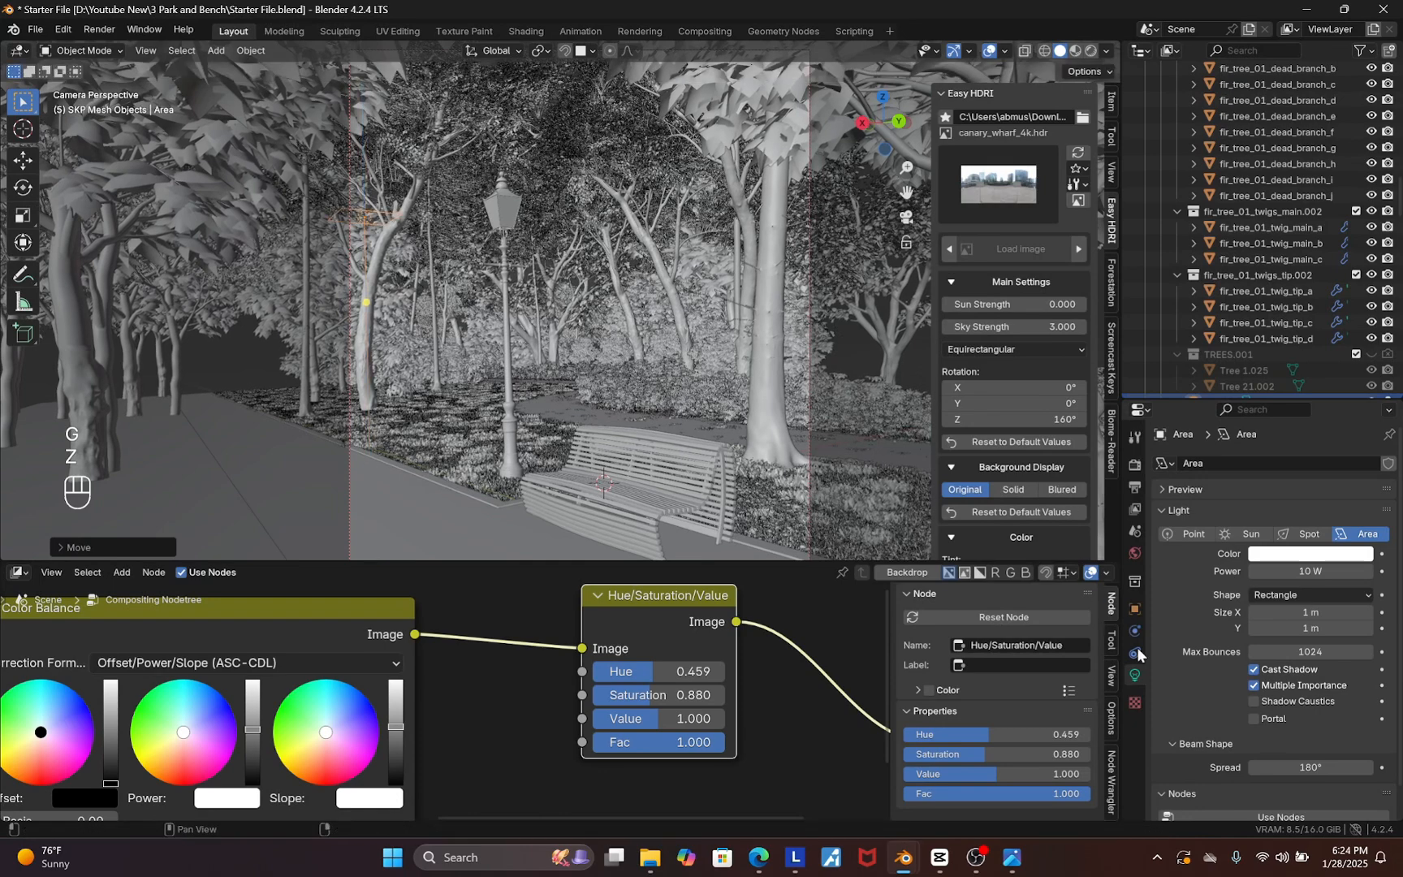
Change the Area light's shape to Disk with a size of about 3.1 m
click(1298, 596)
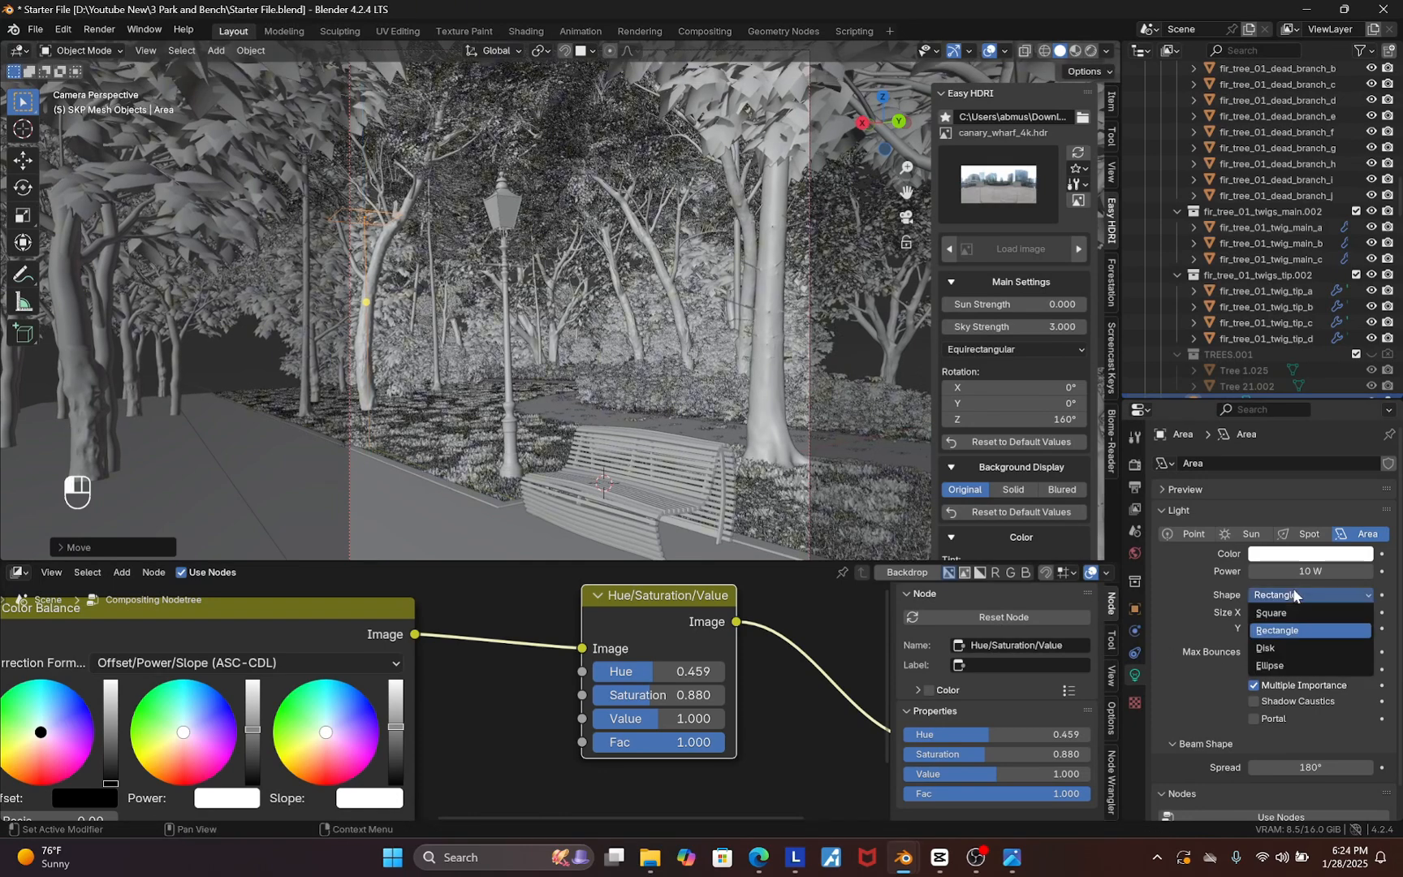
click(1266, 648)
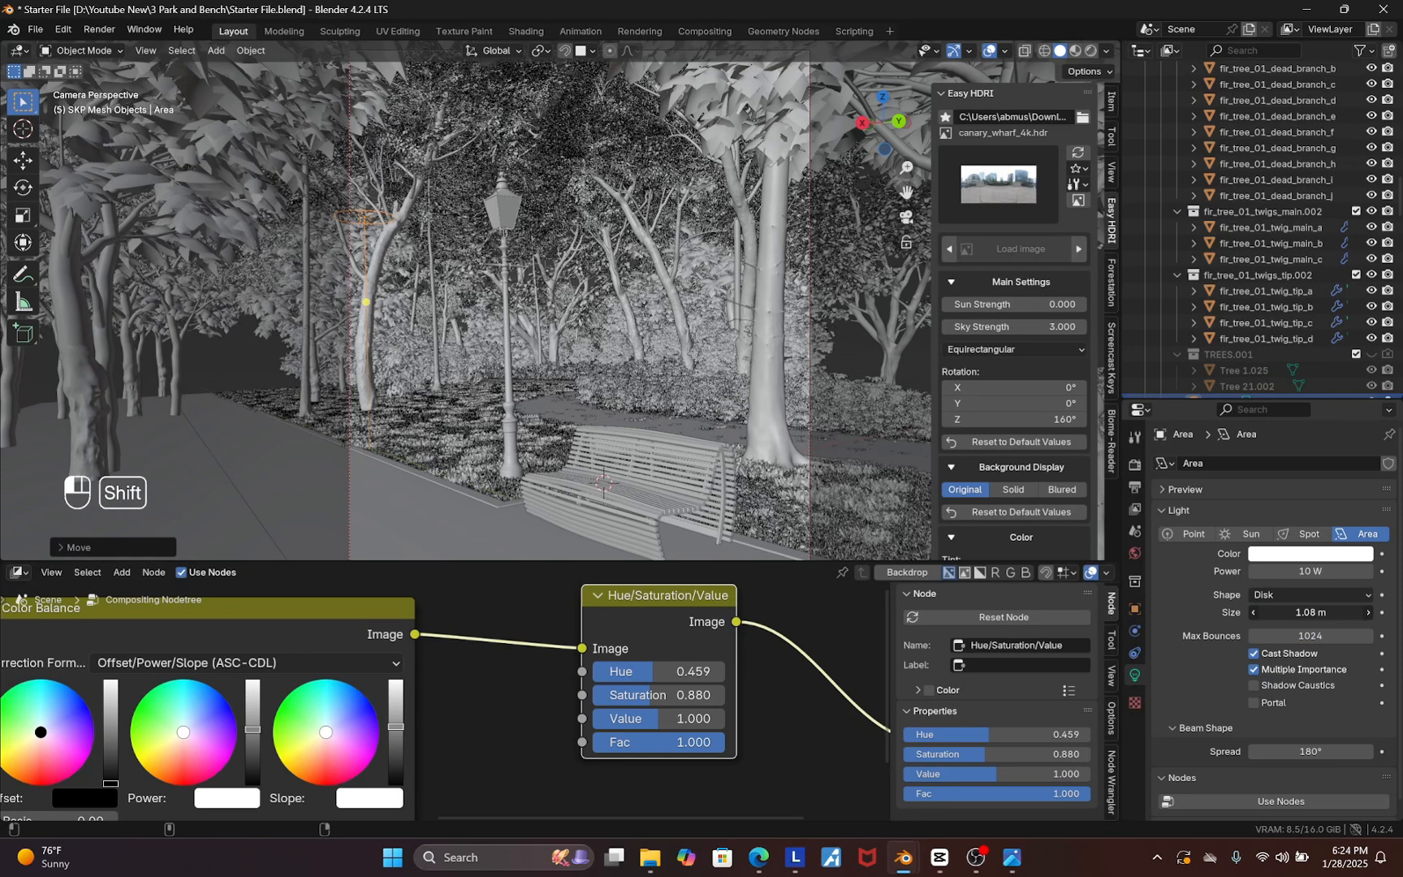
shift+drag(1311, 612, 1317, 566)
Set the Area light's power to 500 W
click(1317, 566)
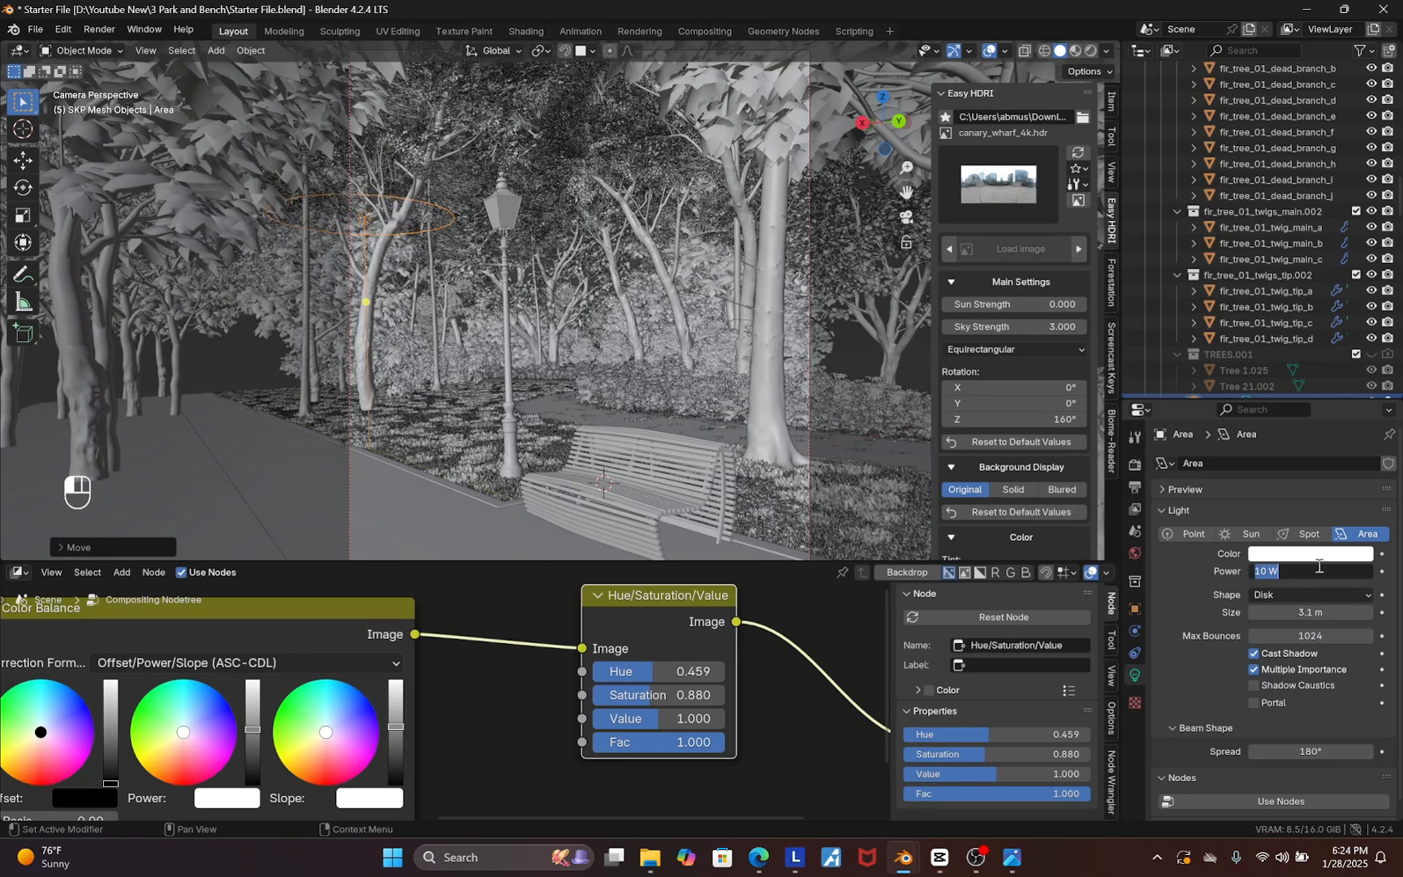
text(500)
key(Return)
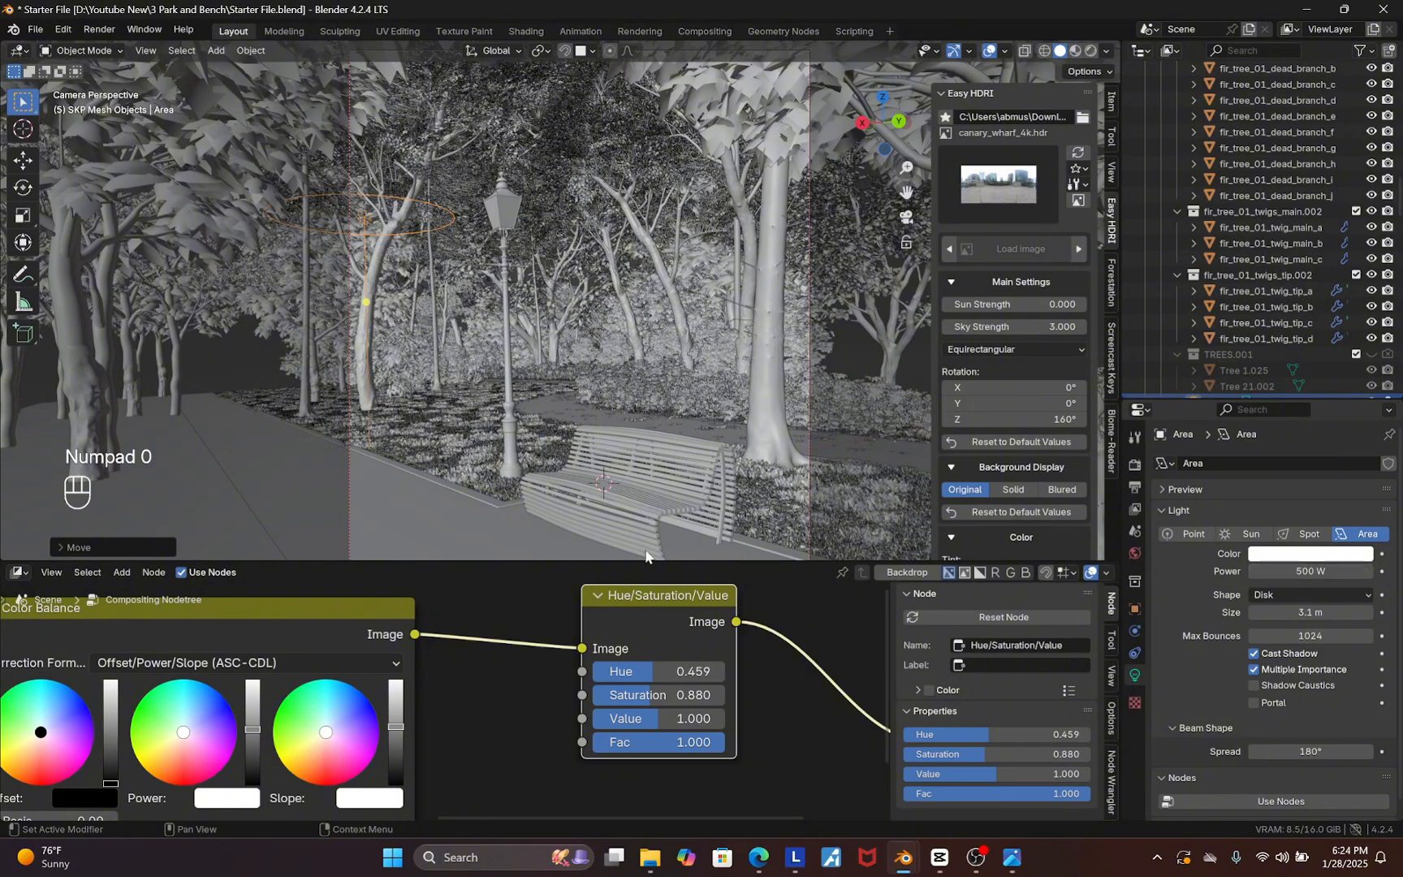
Select the bench and set its origin to the 3D cursor
click(602, 478)
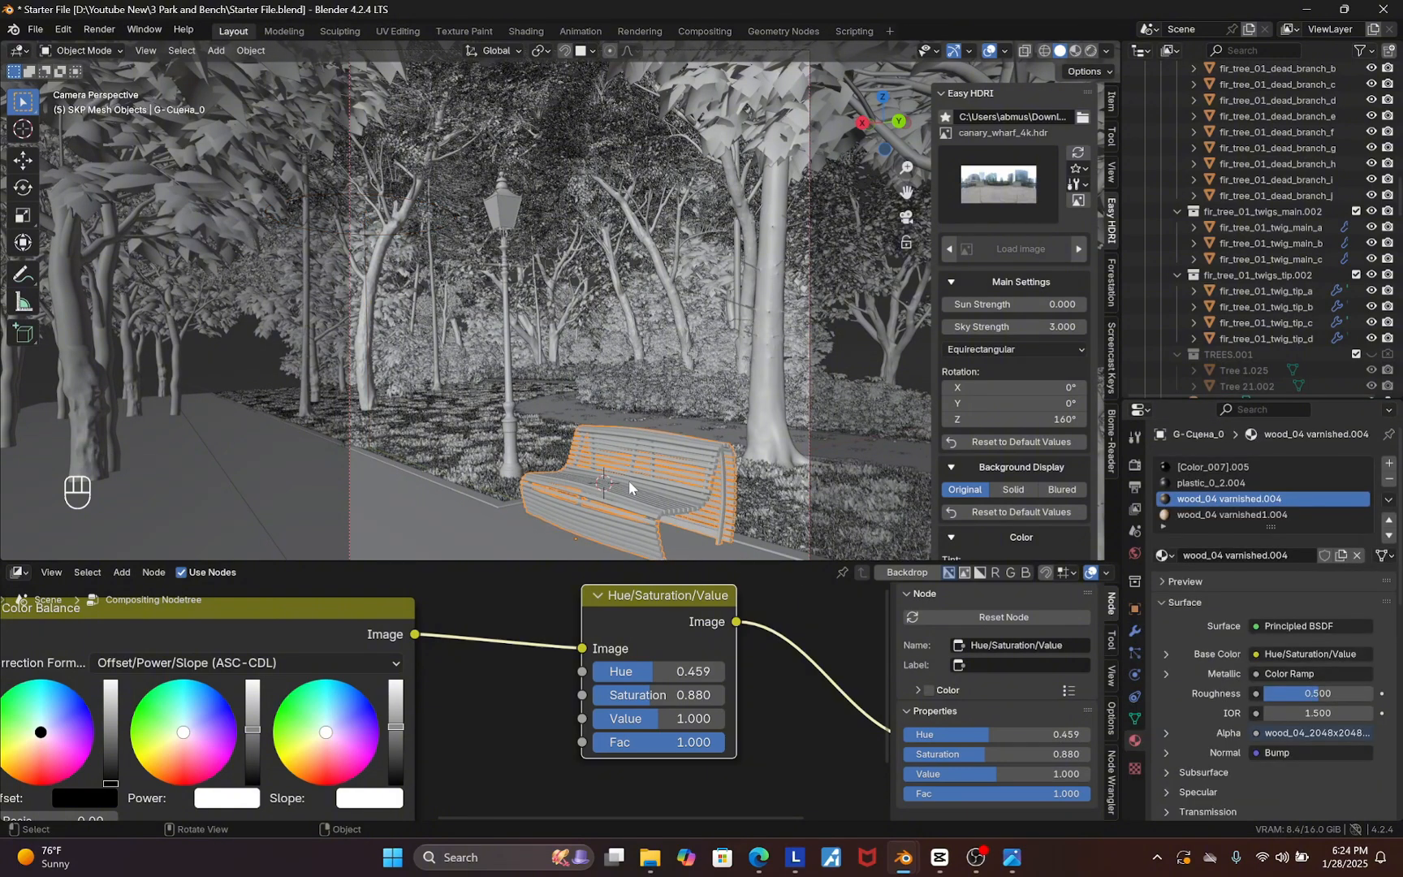
right_click(629, 480)
mouse_move(587, 552)
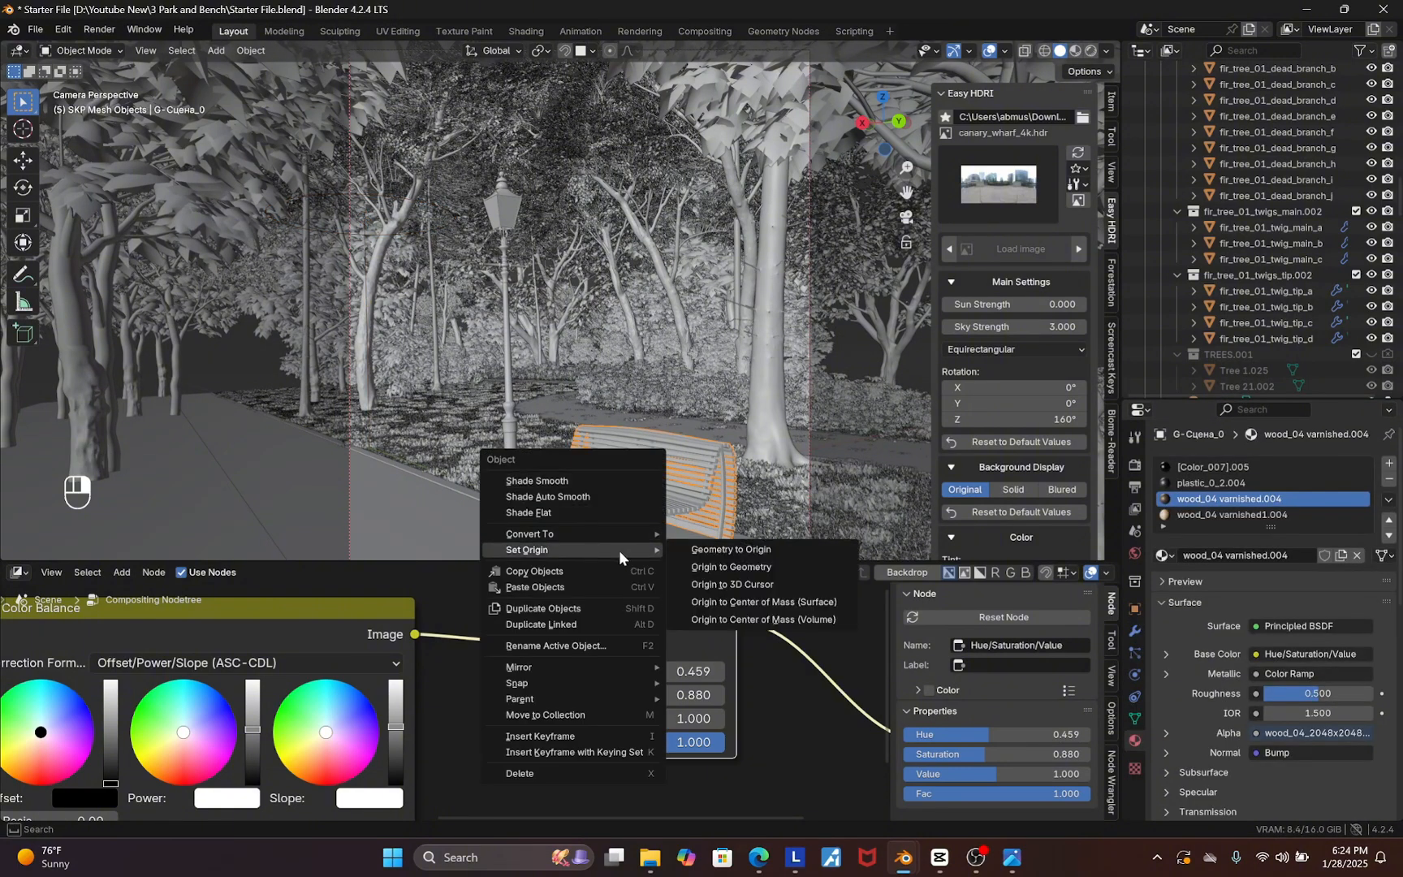
click(743, 585)
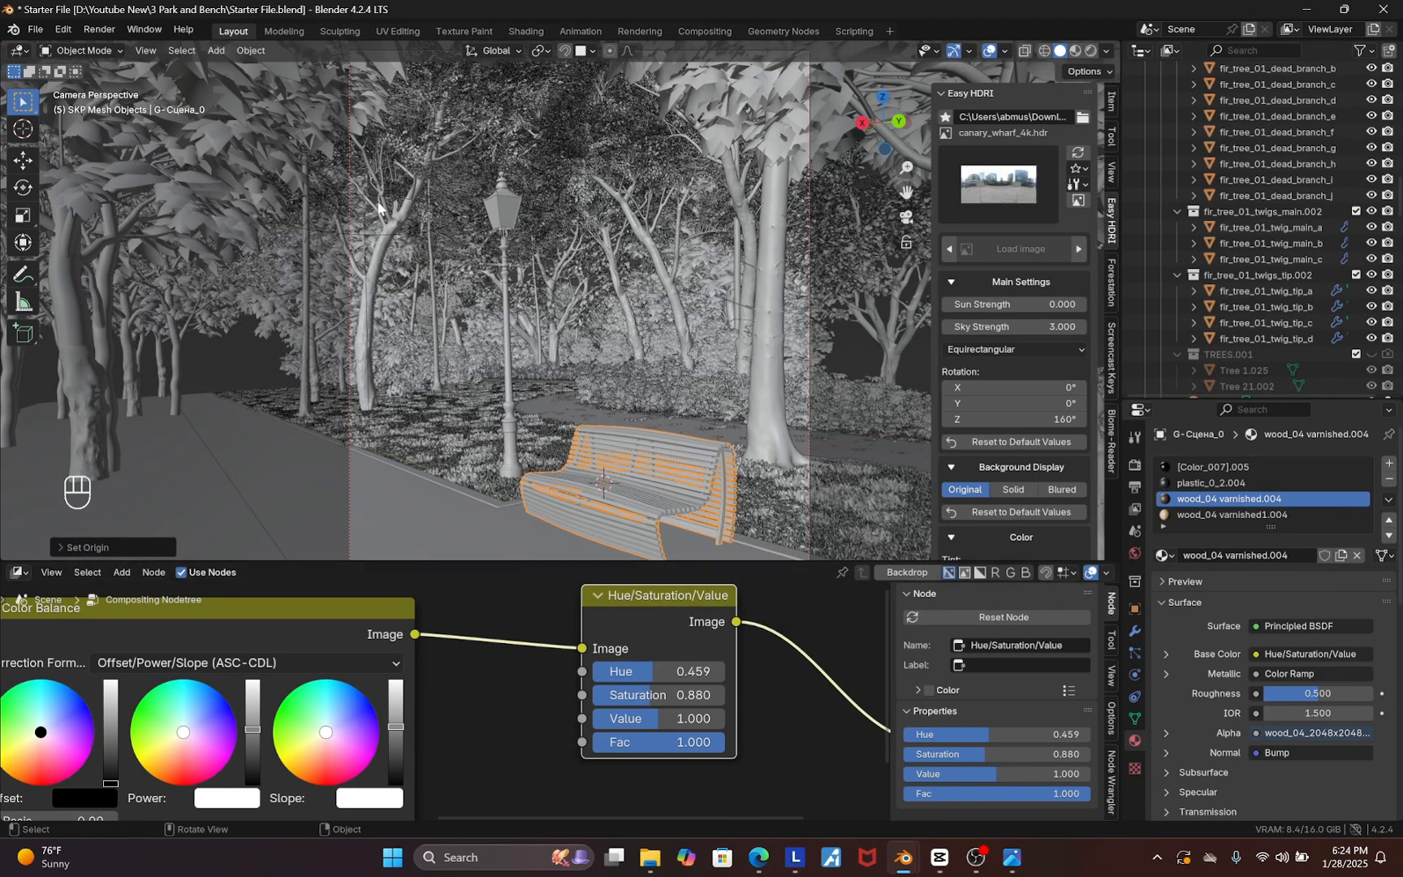
Select the Area light and add a Track To constraint targeting the bench object
click(372, 244)
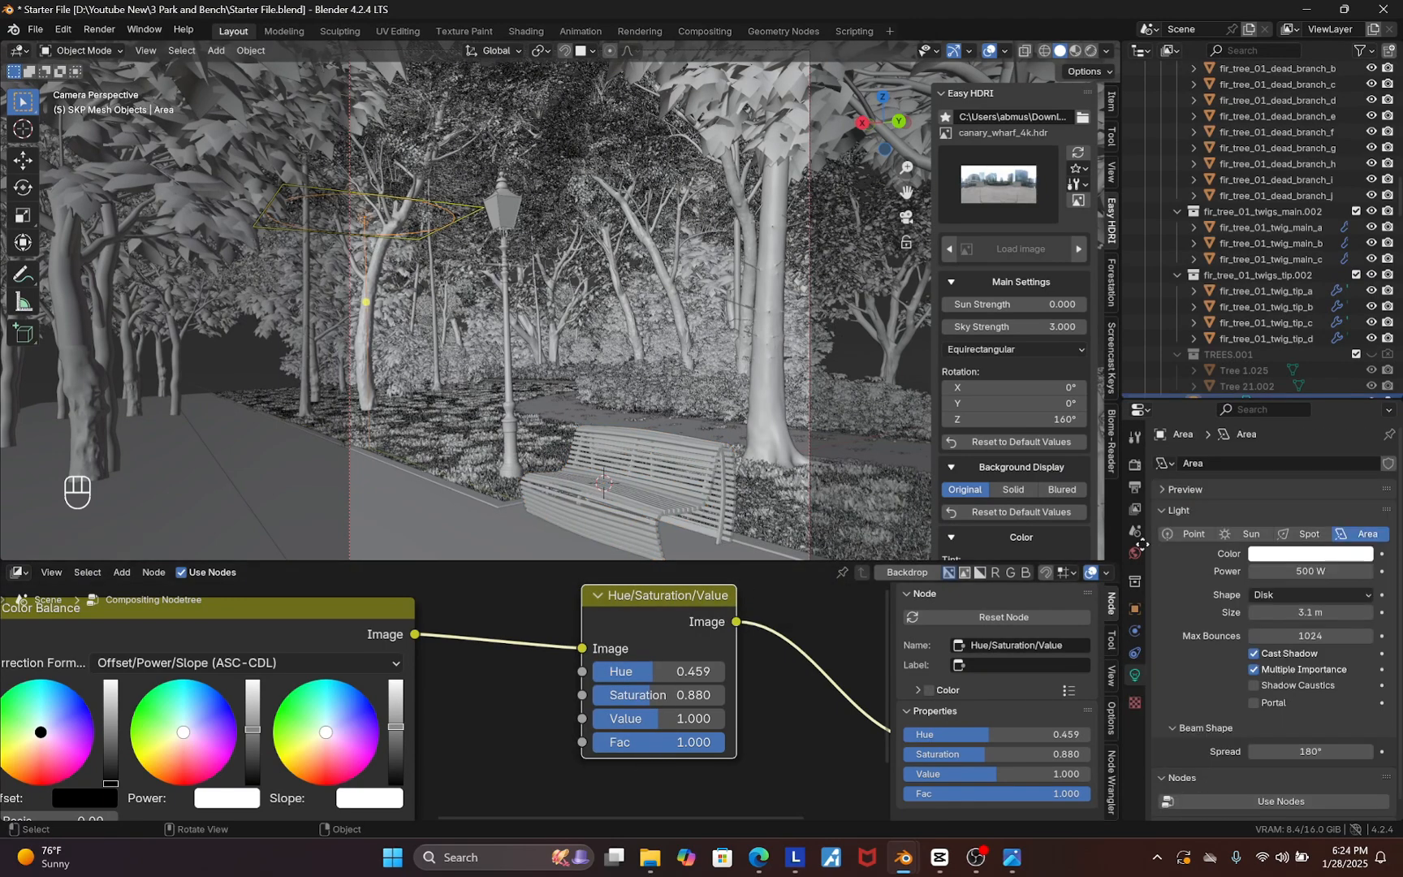
click(1136, 653)
click(1254, 465)
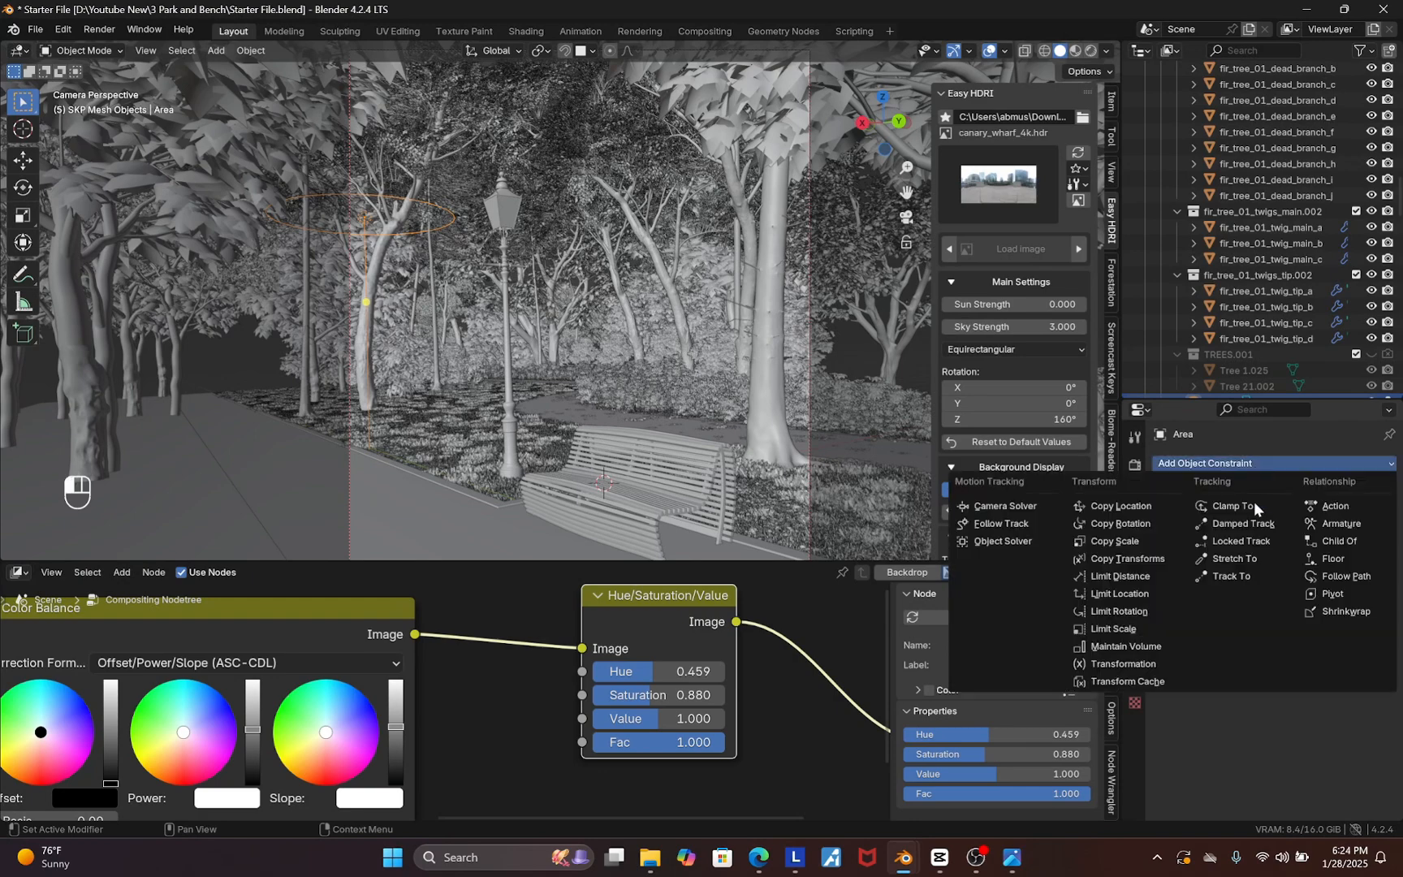
click(1230, 578)
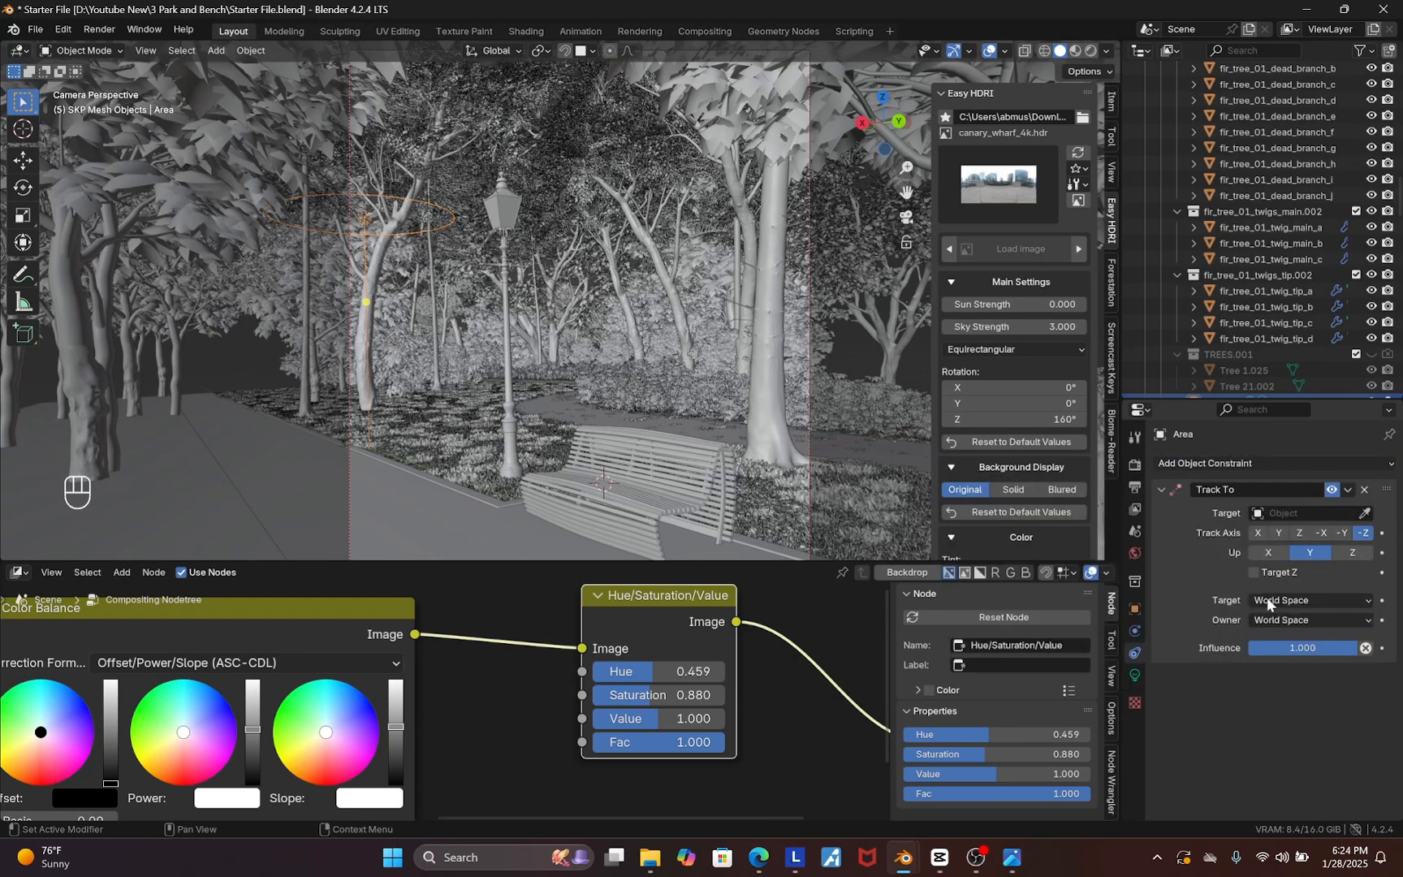
click(1367, 514)
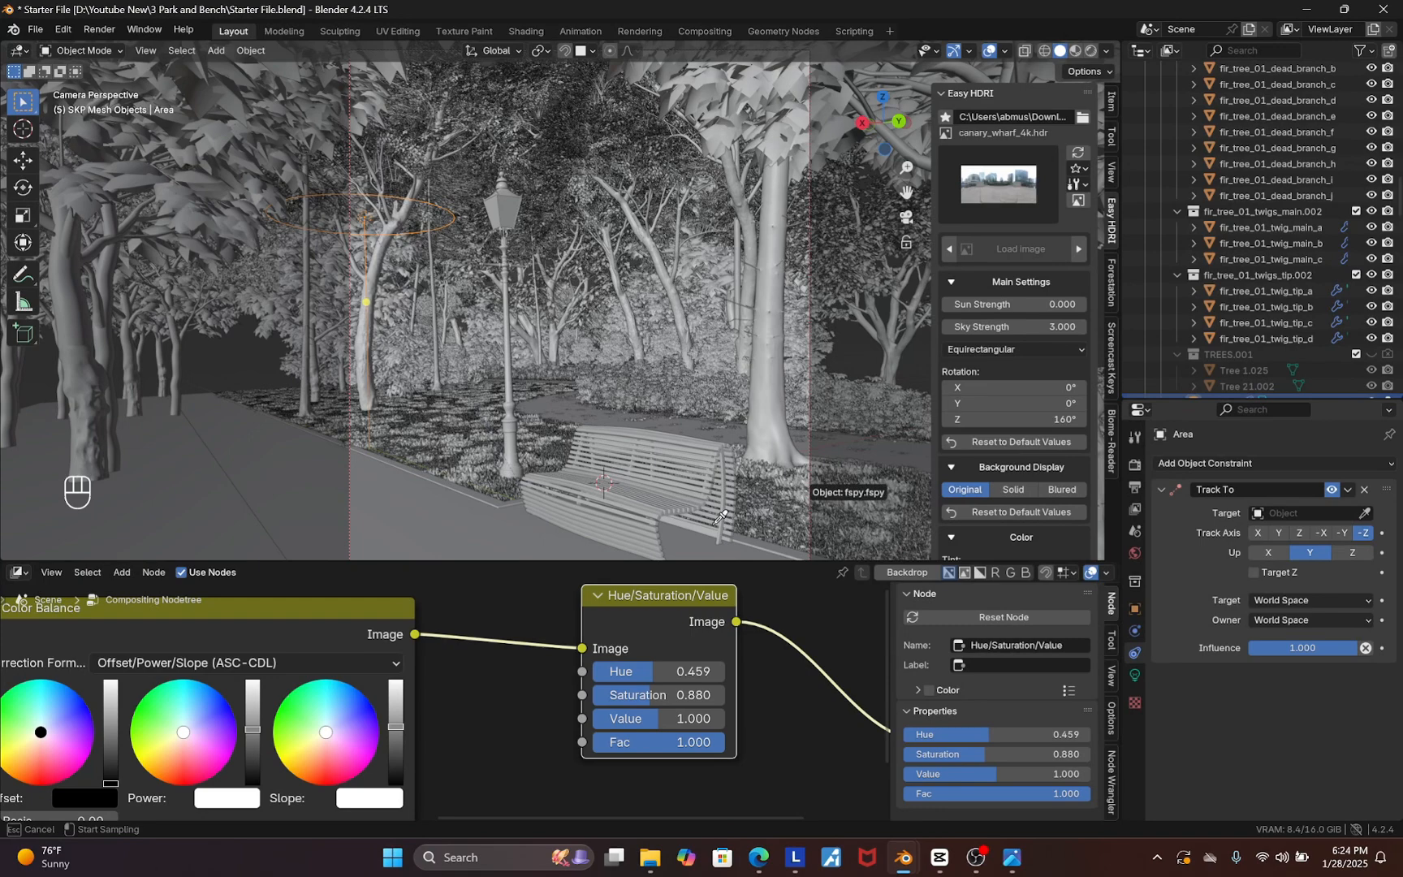
click(617, 488)
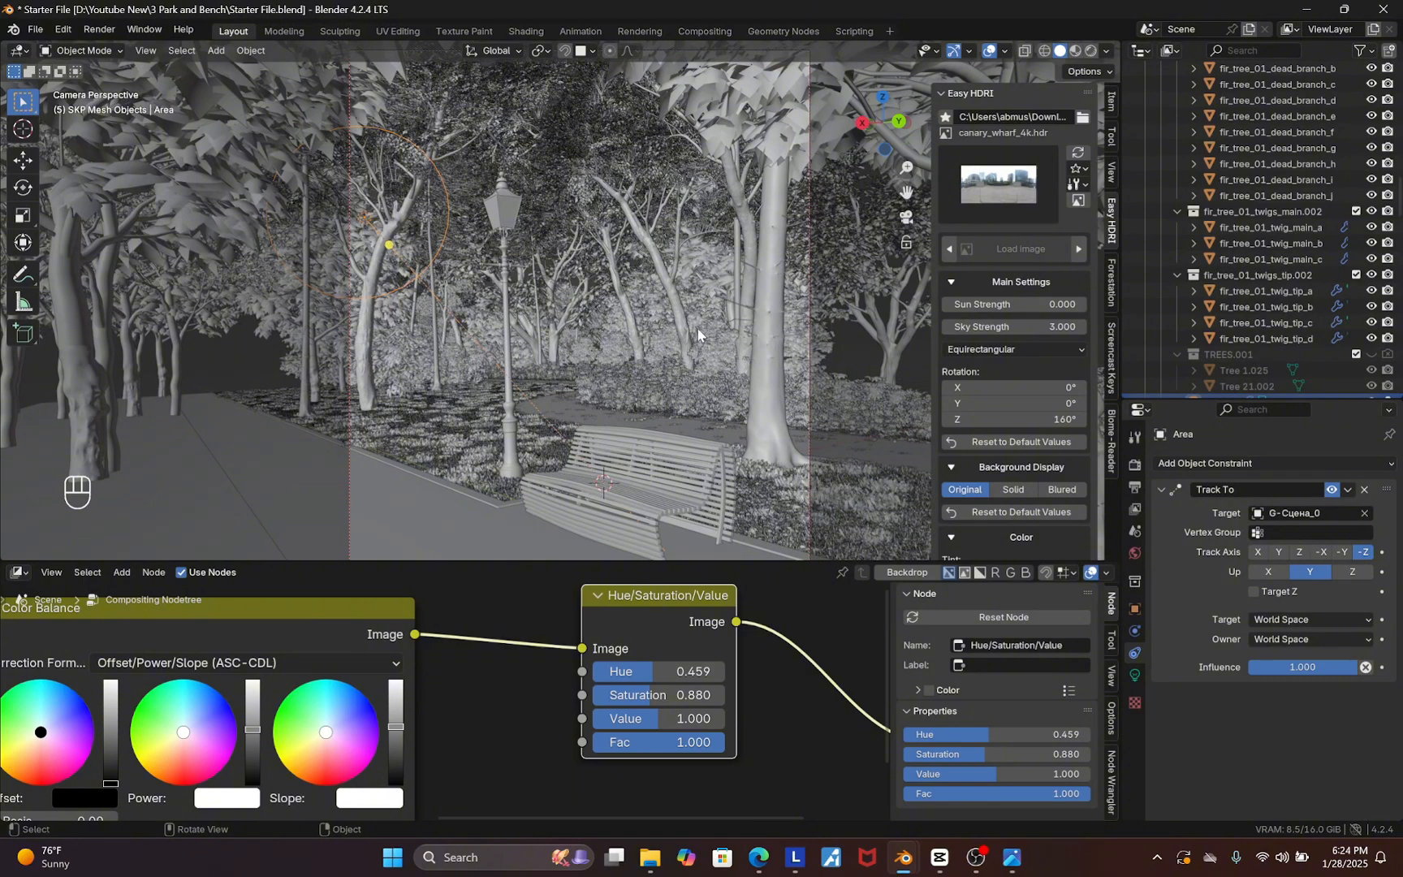
Preview the scene in rendered viewport shading with overlays hidden
key(n)
drag(781, 563, 774, 643)
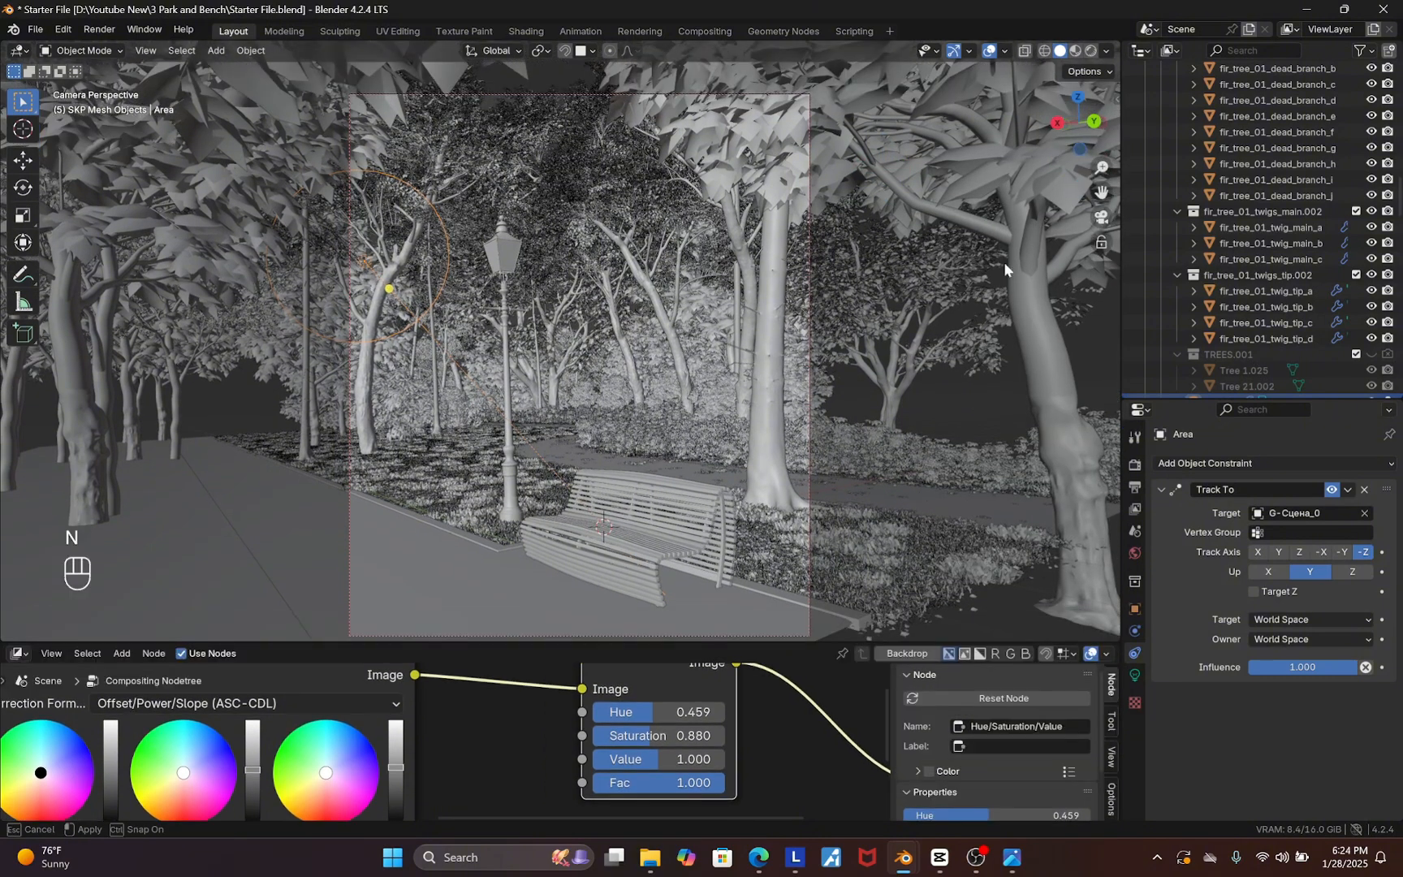
click(1089, 51)
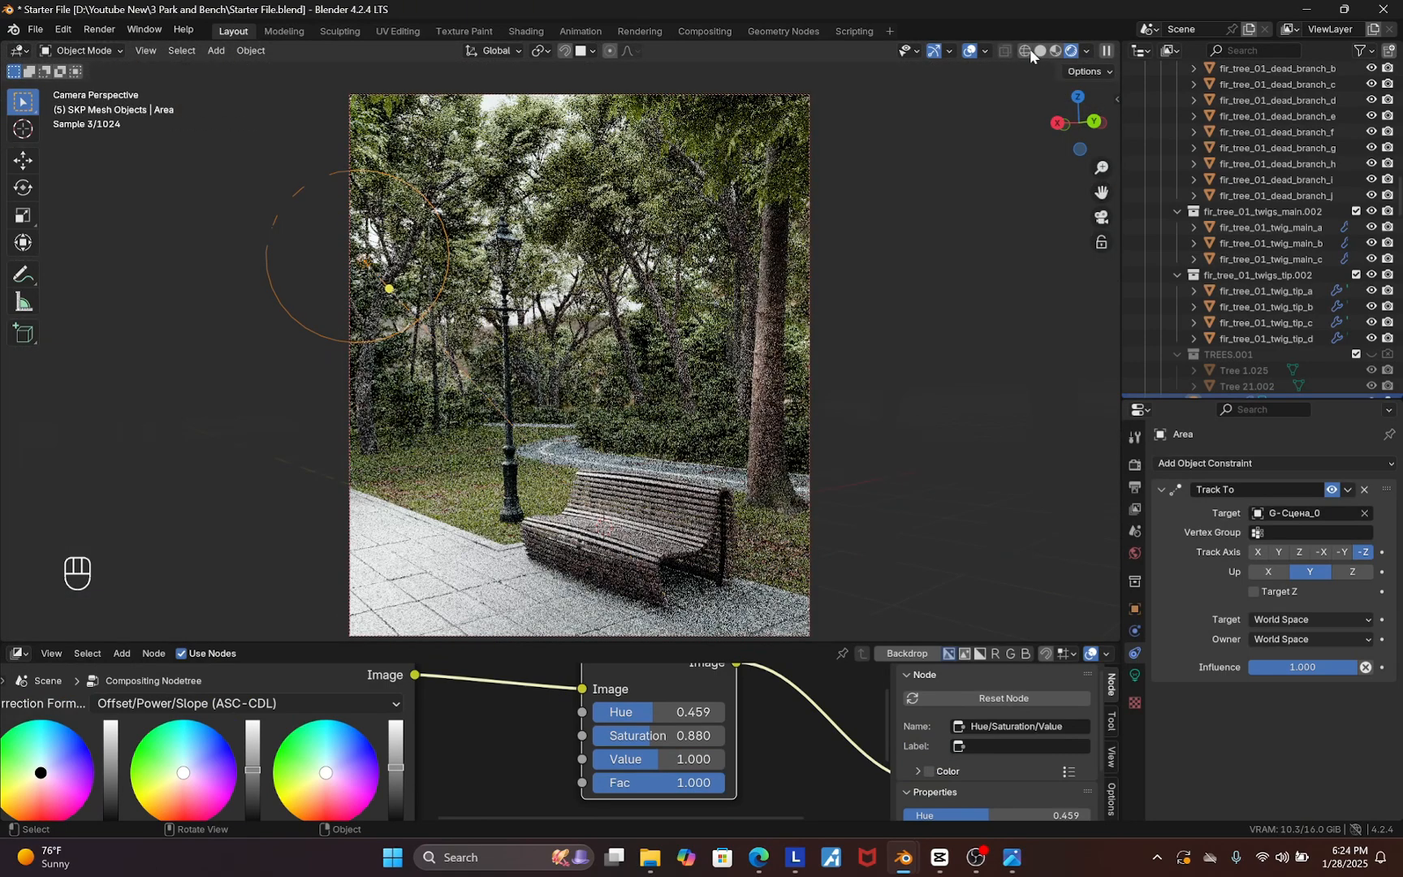
click(970, 50)
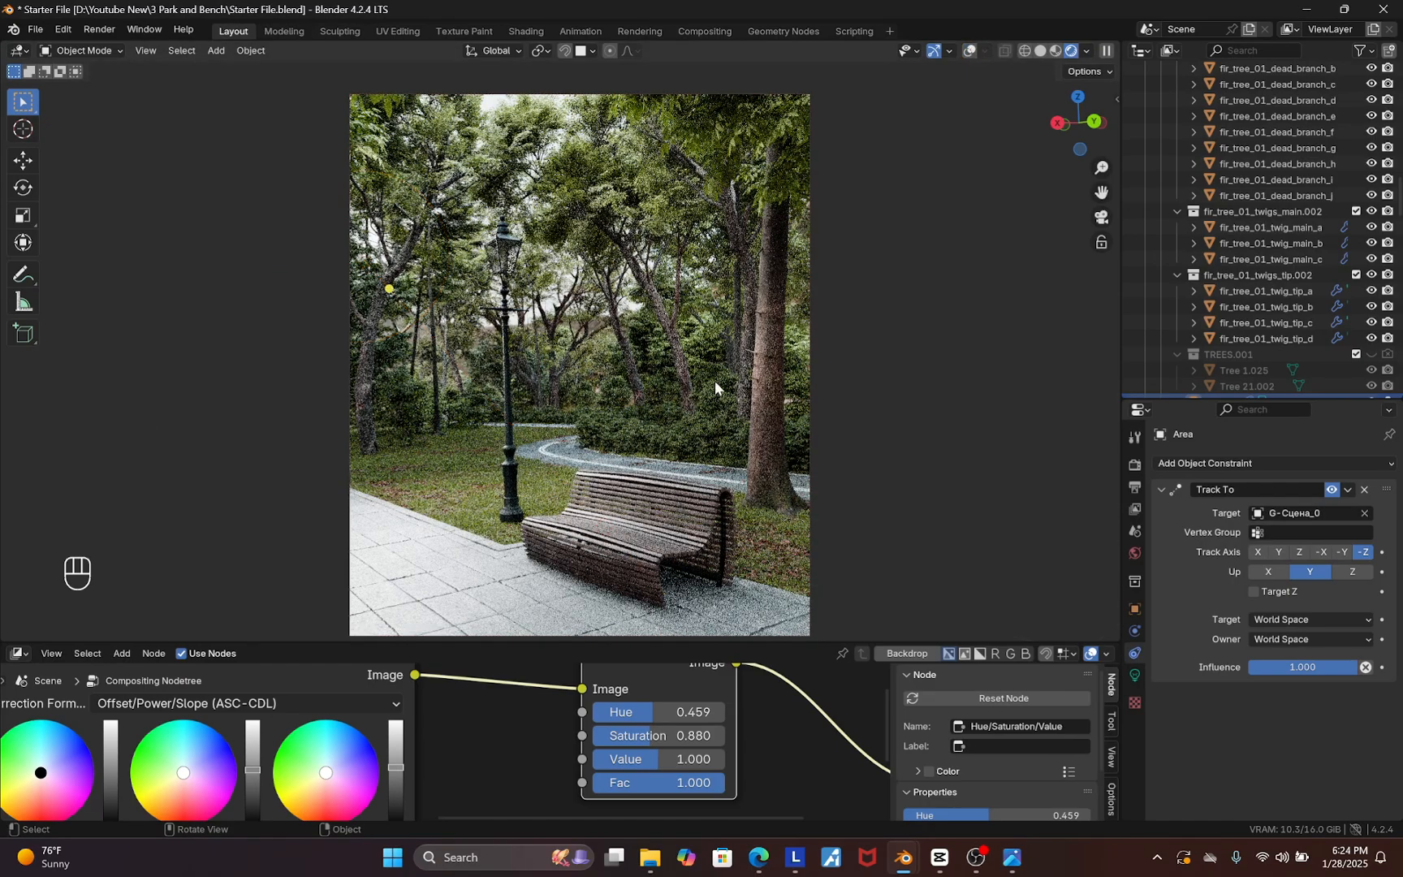
Move the Area light about 1.2 m up along Z and about 0.49 m along Y
key(g)
key(z)
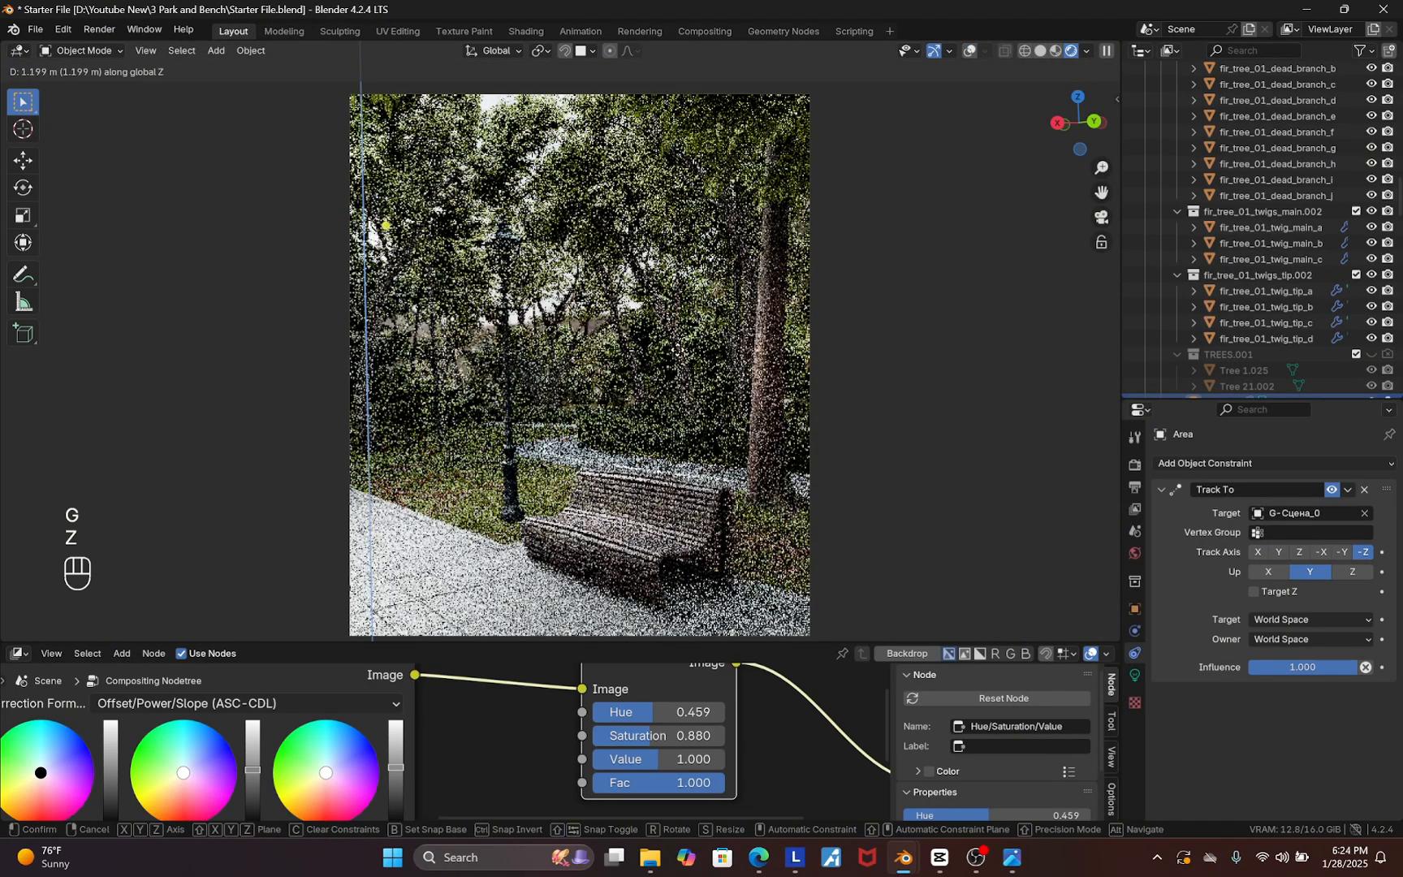
click(675, 327)
key(g)
key(y)
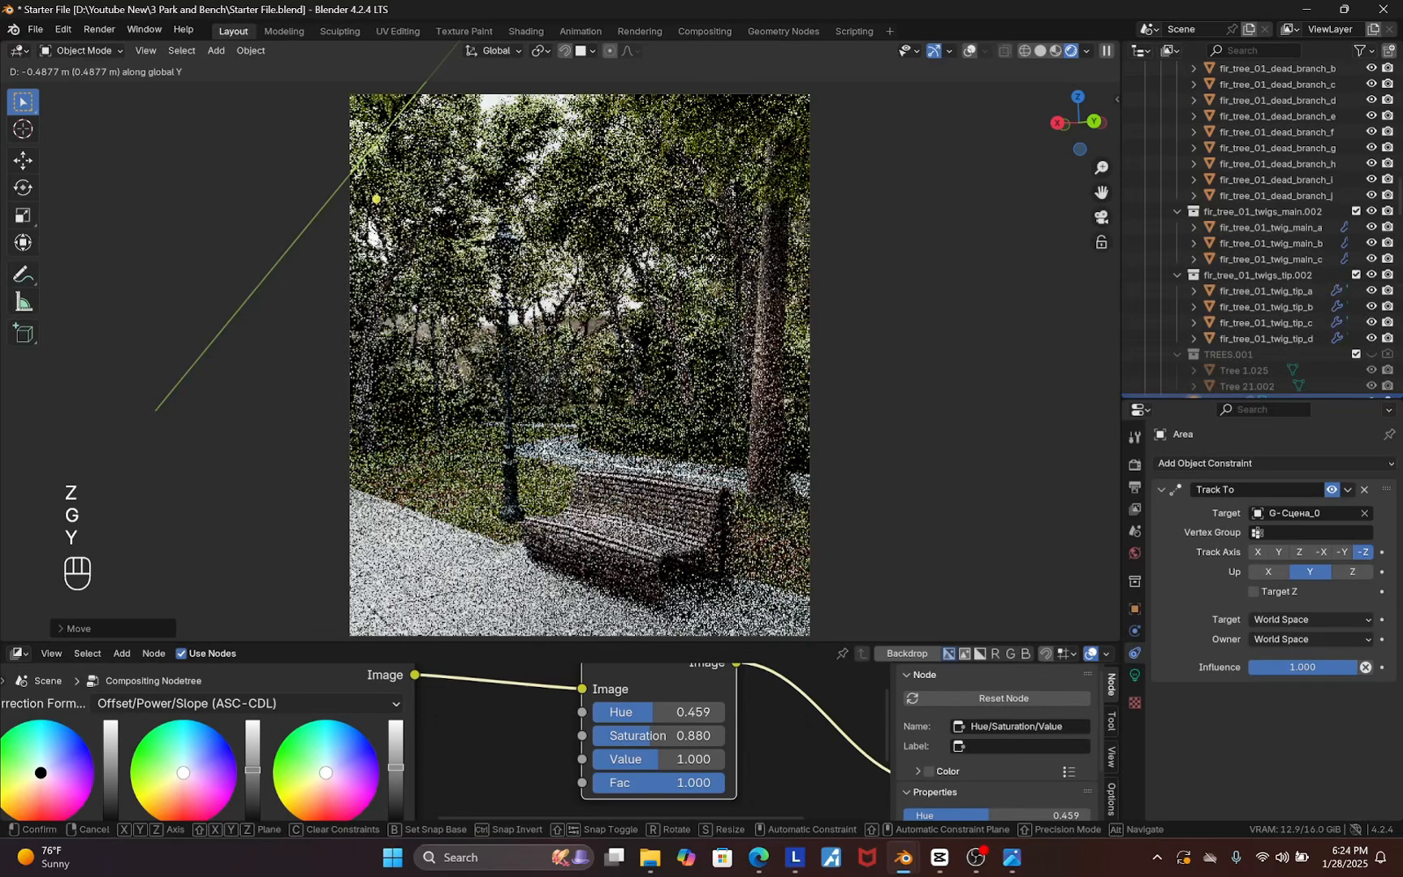
click(610, 343)
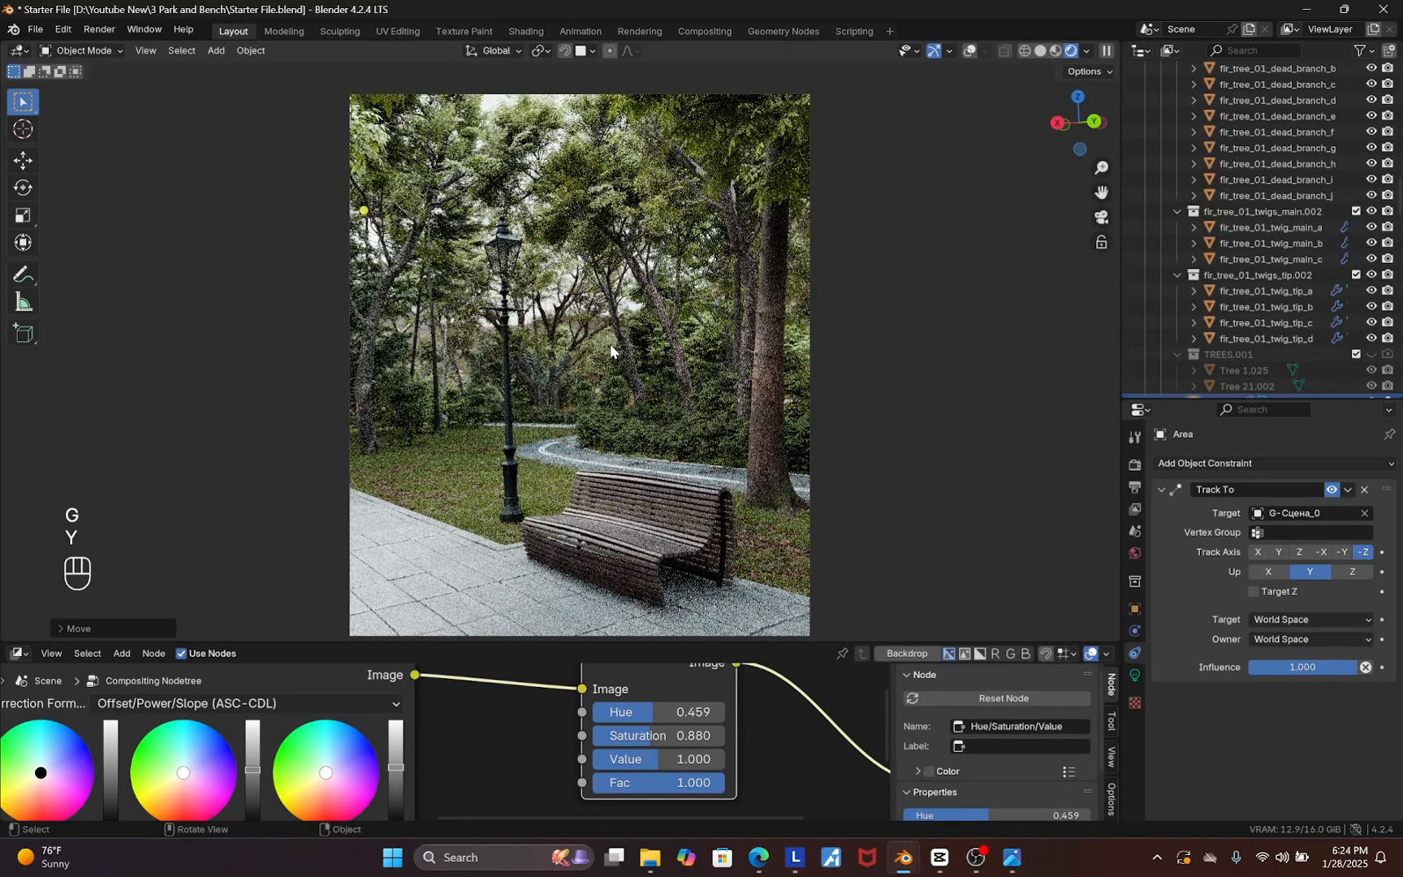
Enable nodes on the Area light and set its emission colour to a Blackbody with temperature 4000
click(1135, 674)
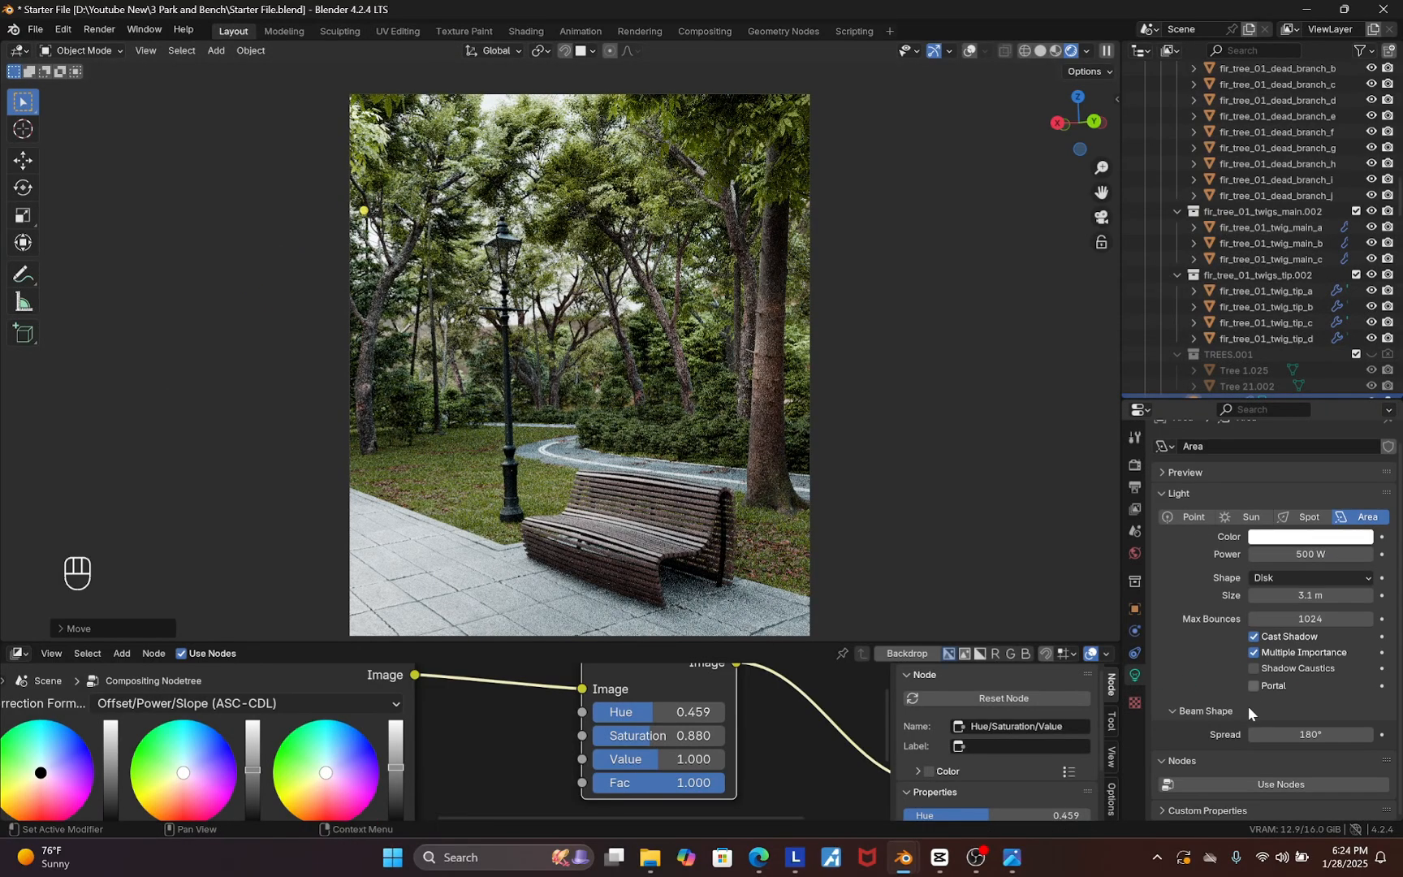
click(1273, 785)
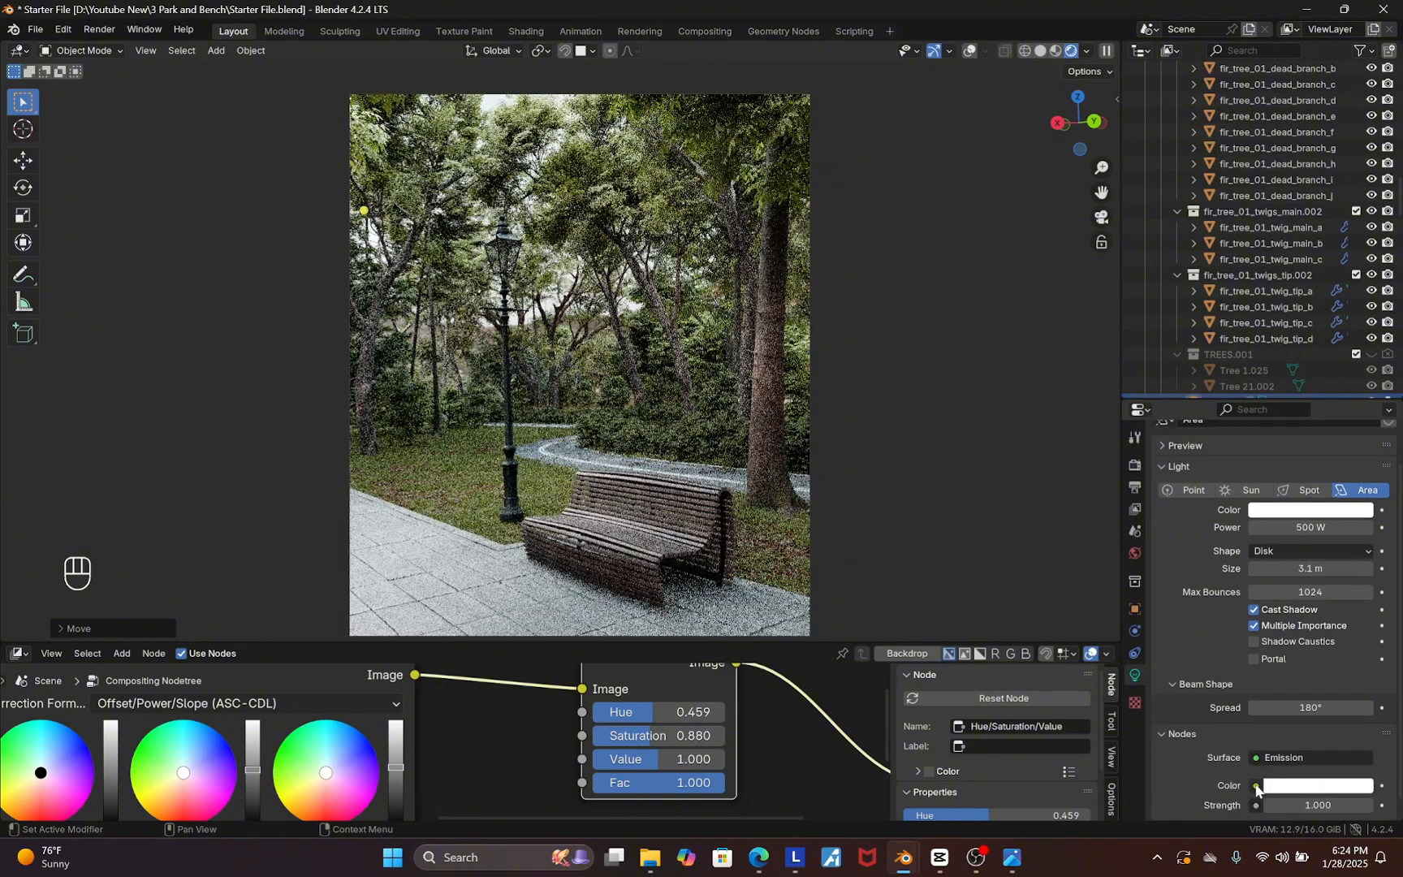
click(1256, 786)
click(1038, 382)
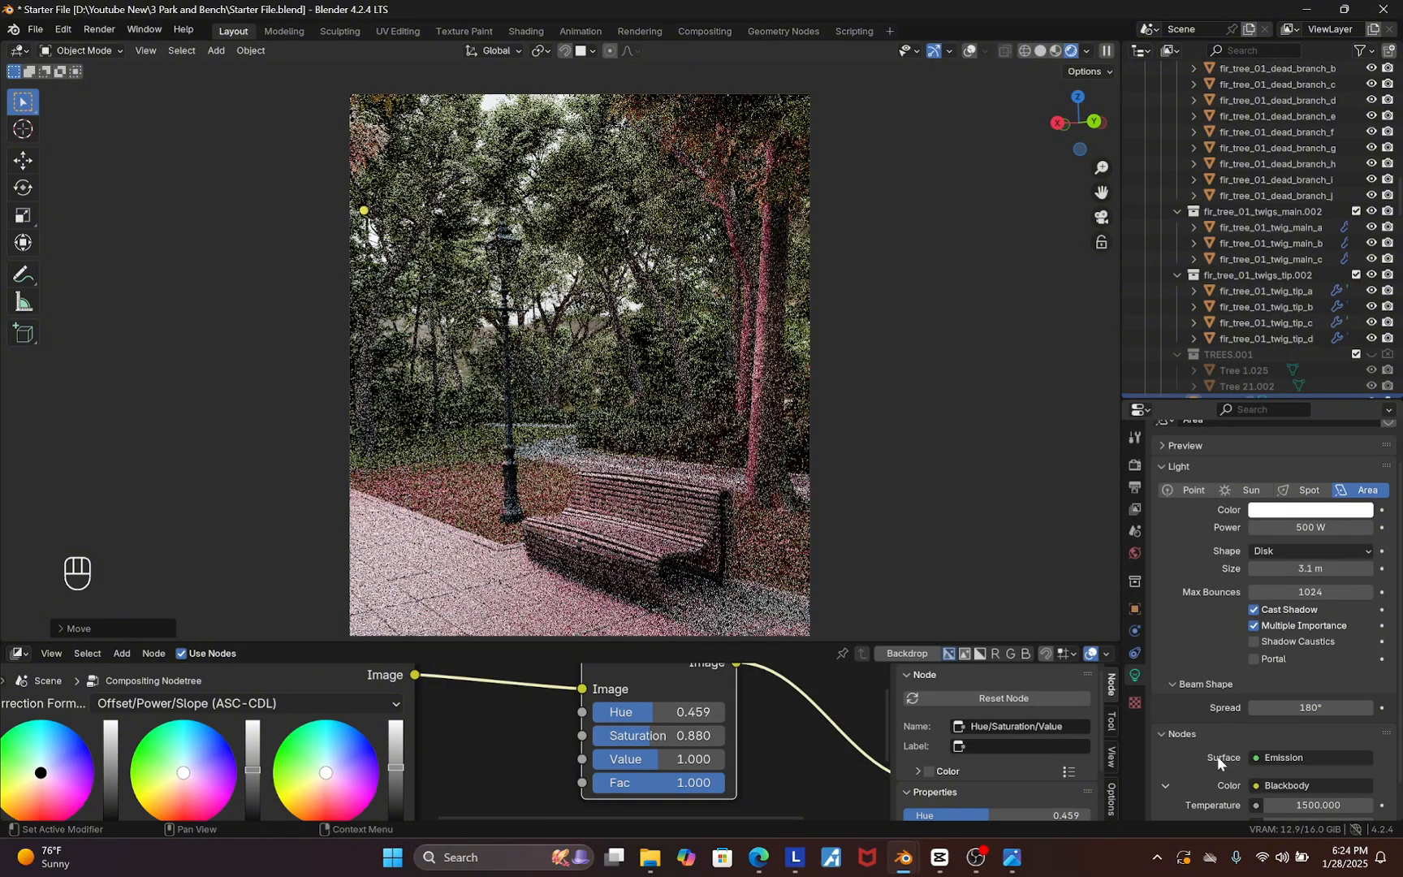
click(1318, 765)
text(4000)
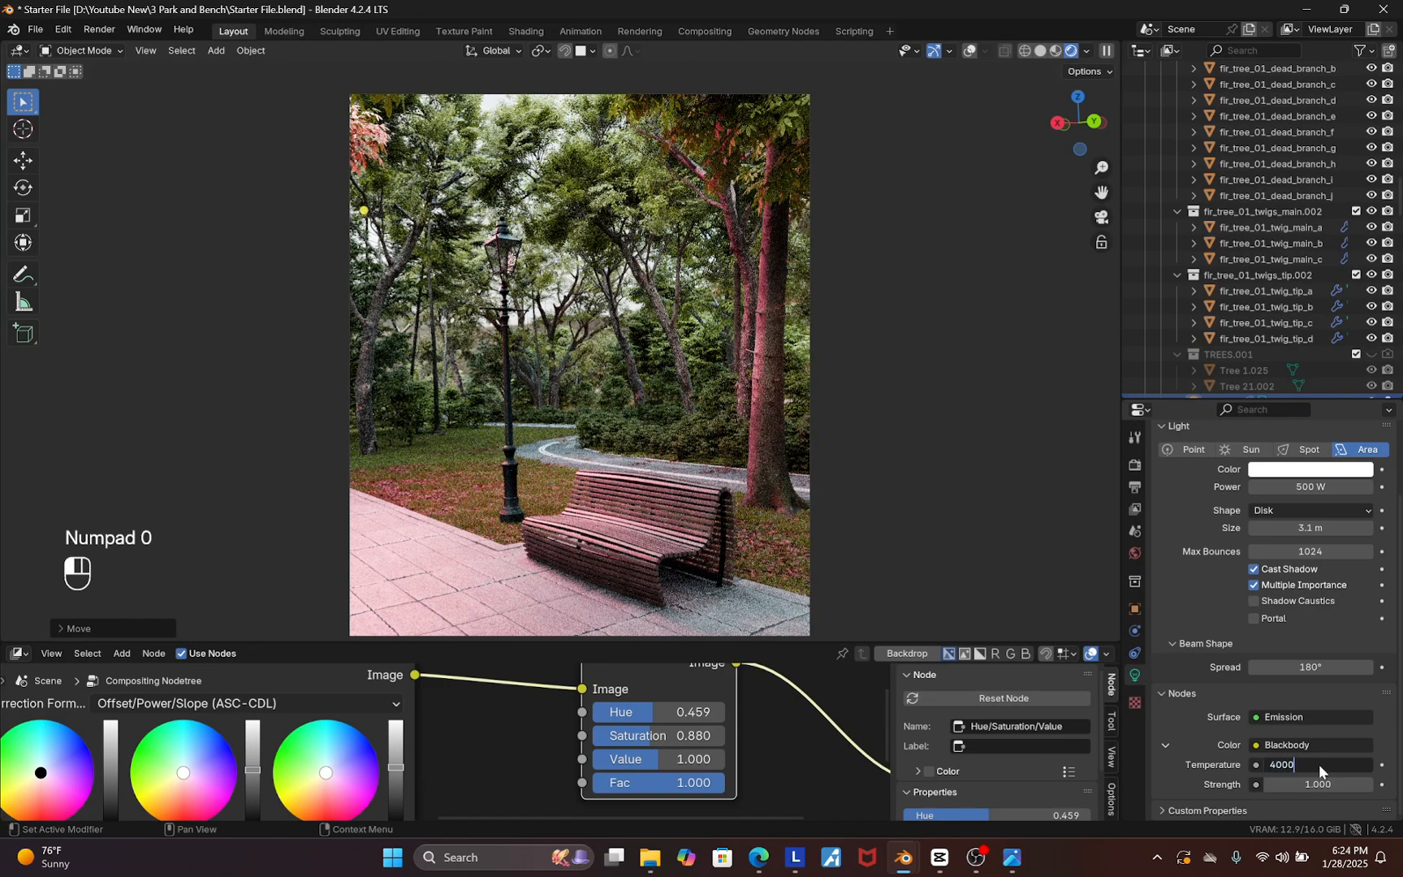
key(Return)
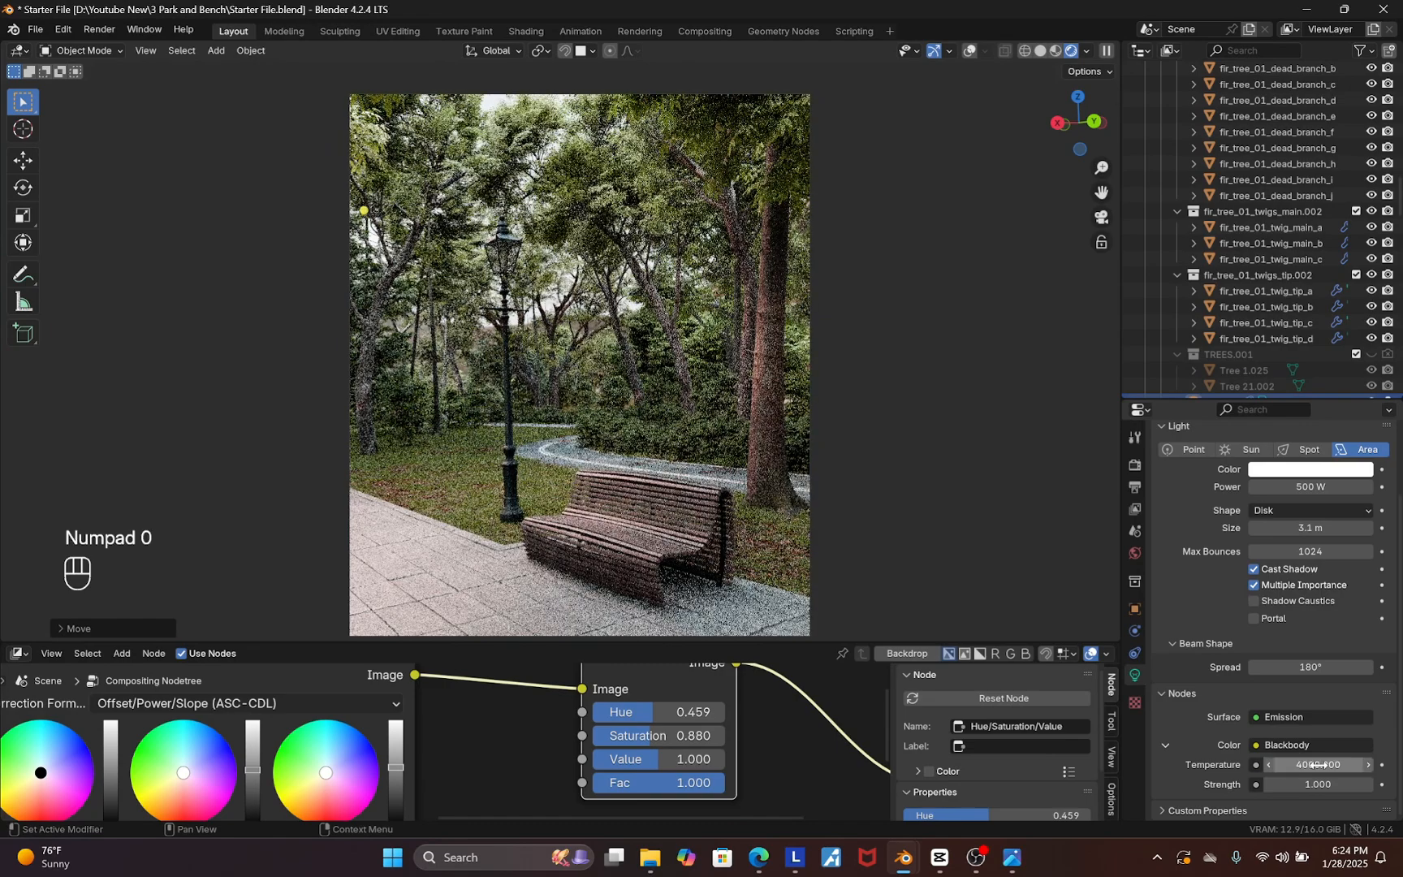
Move the Area light about 1.2 m further up along Z and shift it along Y
key(g)
key(y)
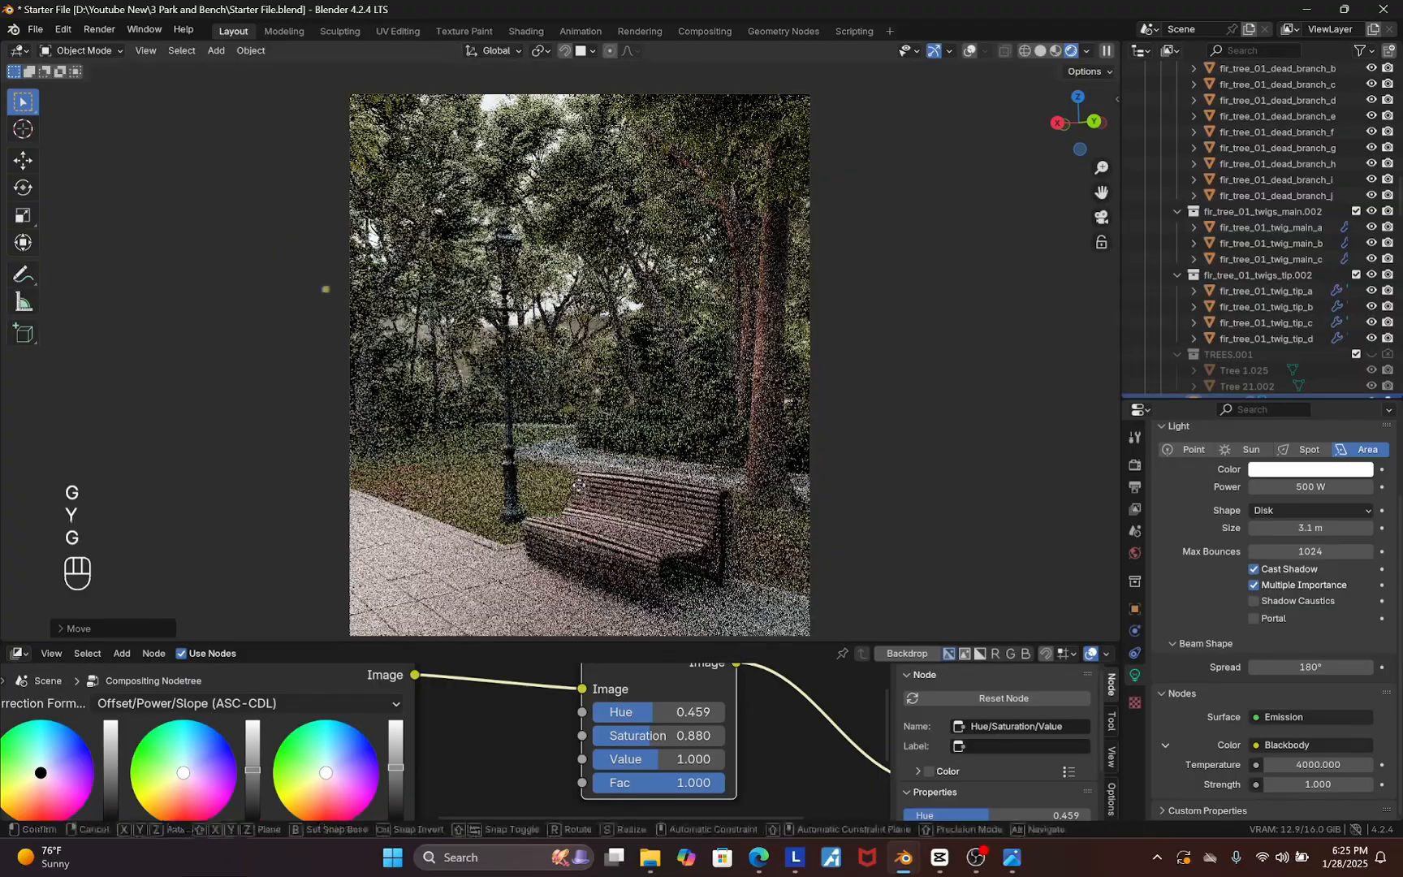
key(z)
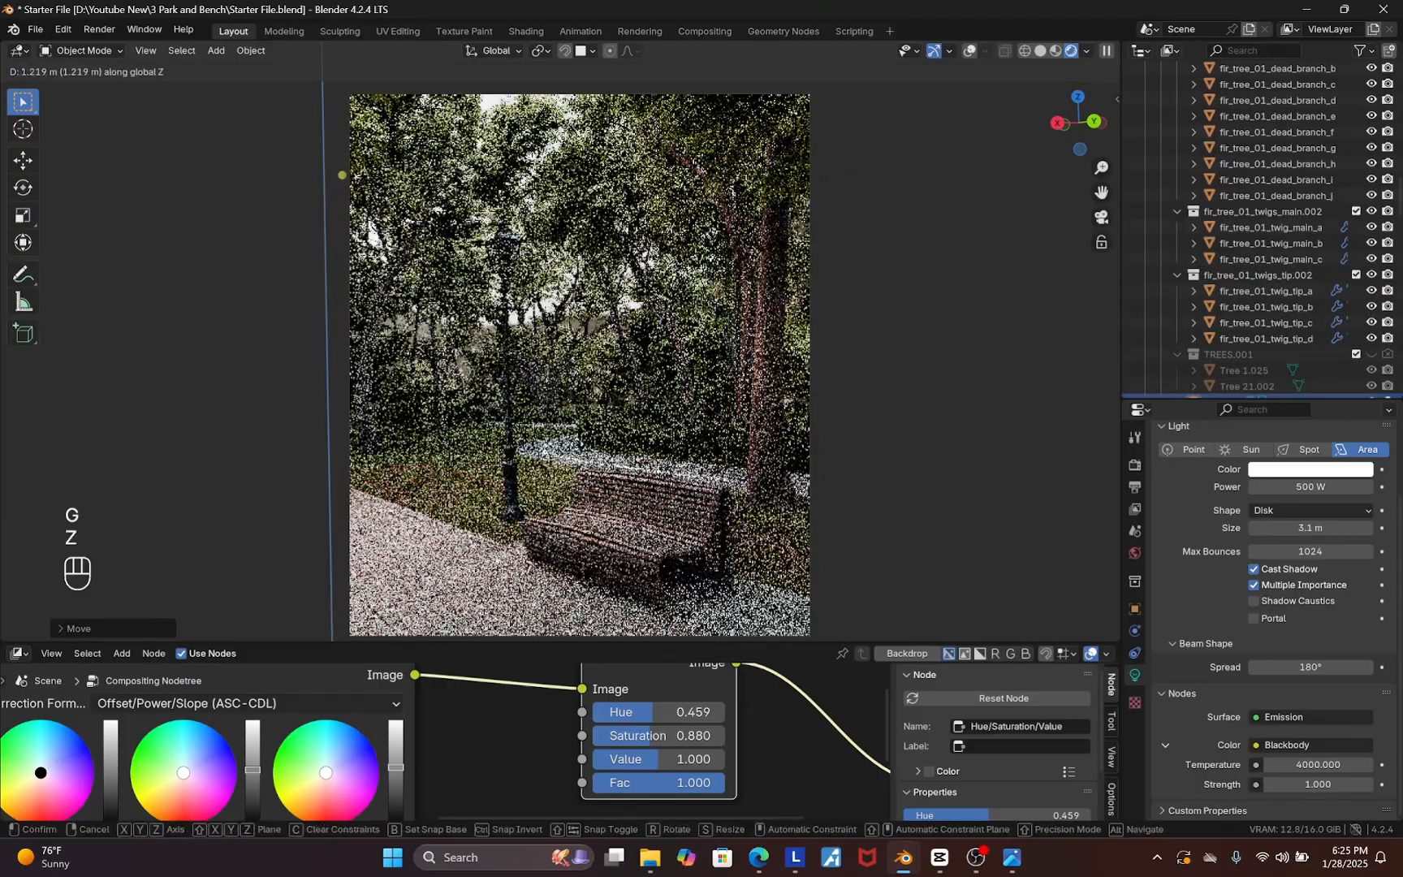
click(607, 466)
key(g)
key(y)
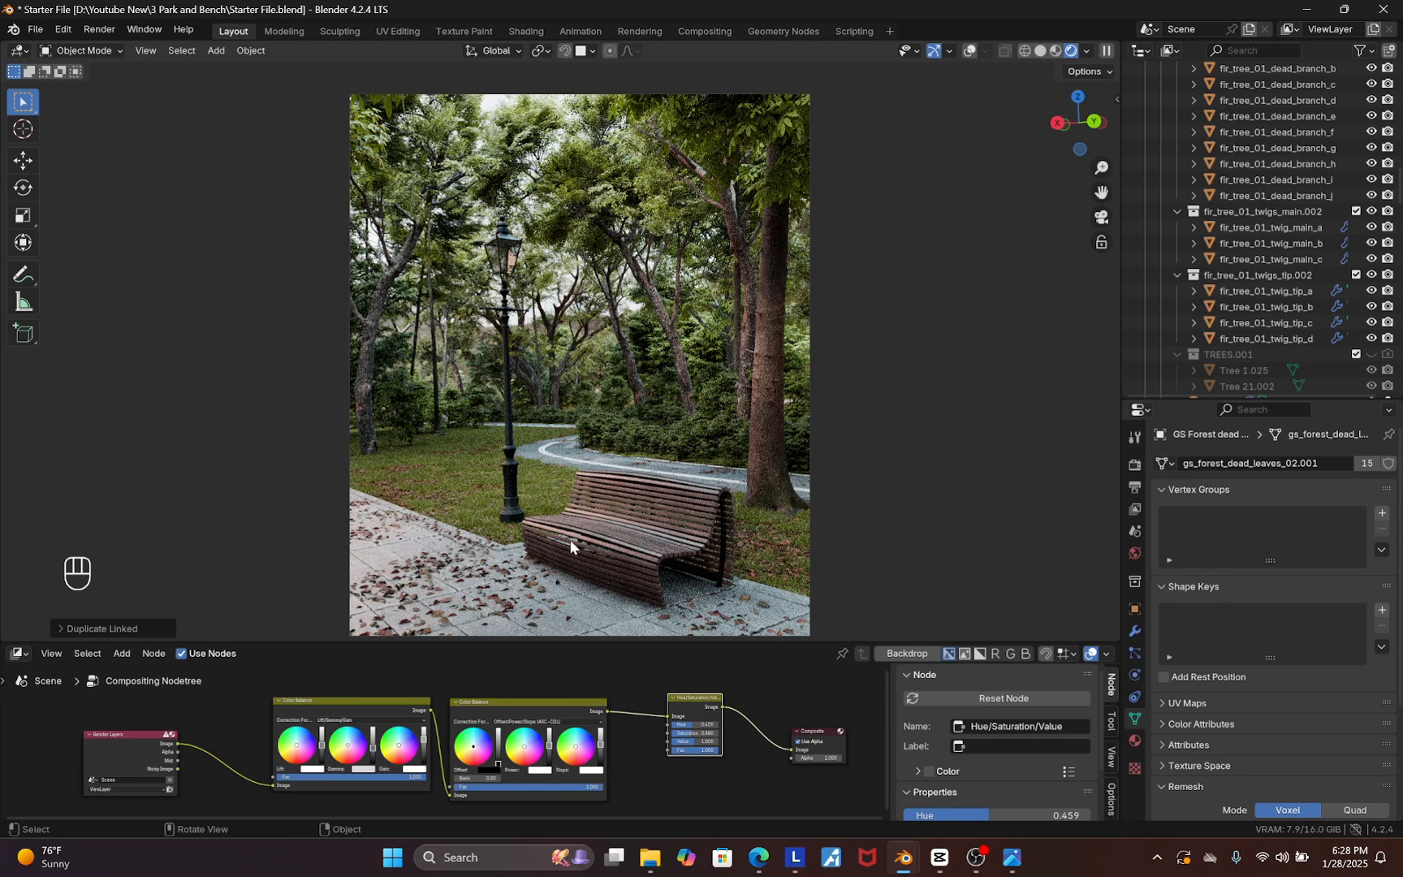
Set the Cycles render max samples to 256
click(1134, 465)
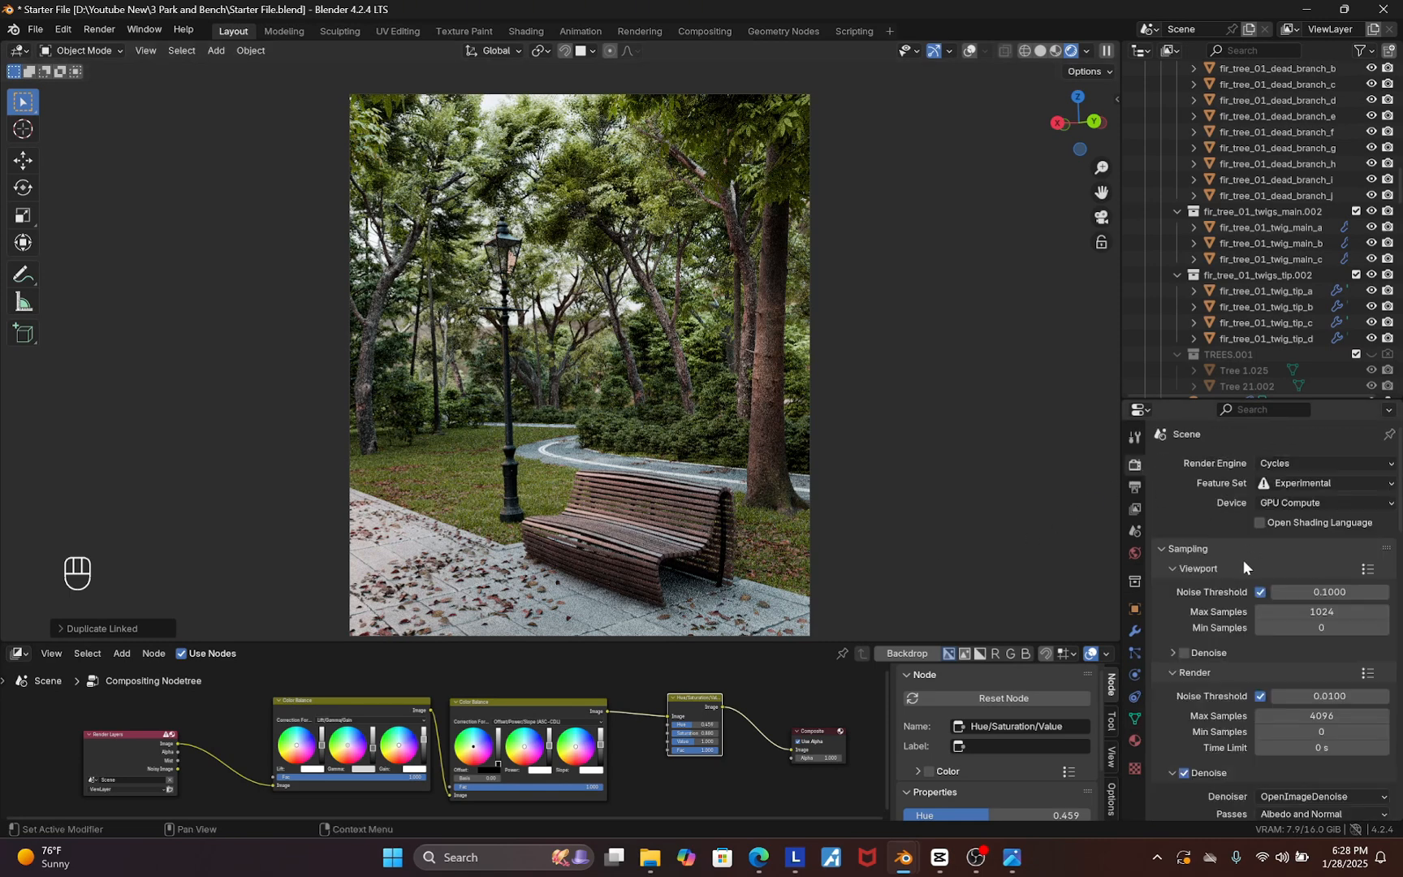
scroll(1198, 613, down, 2)
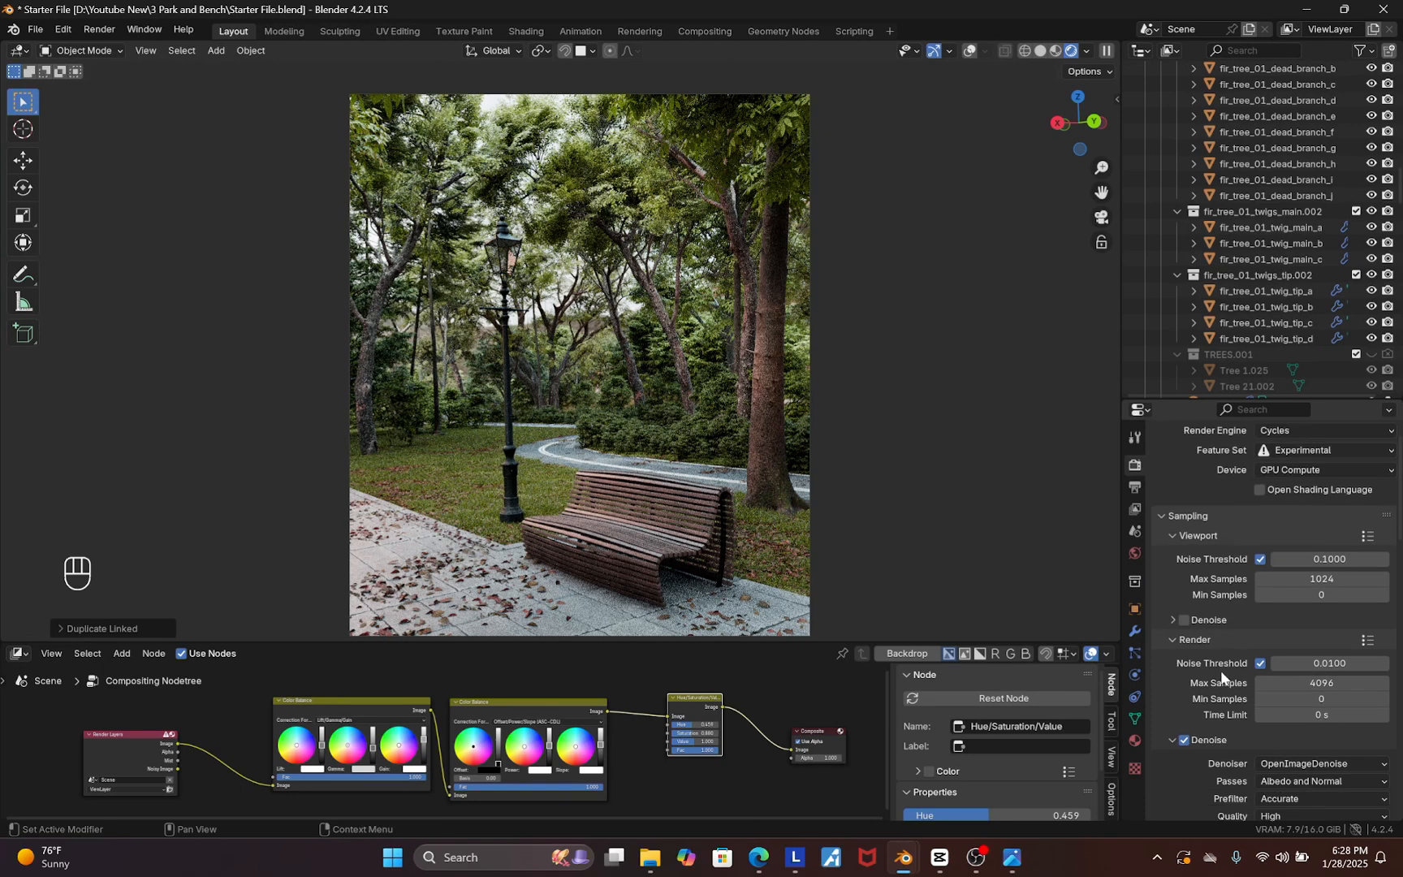
click(1316, 648)
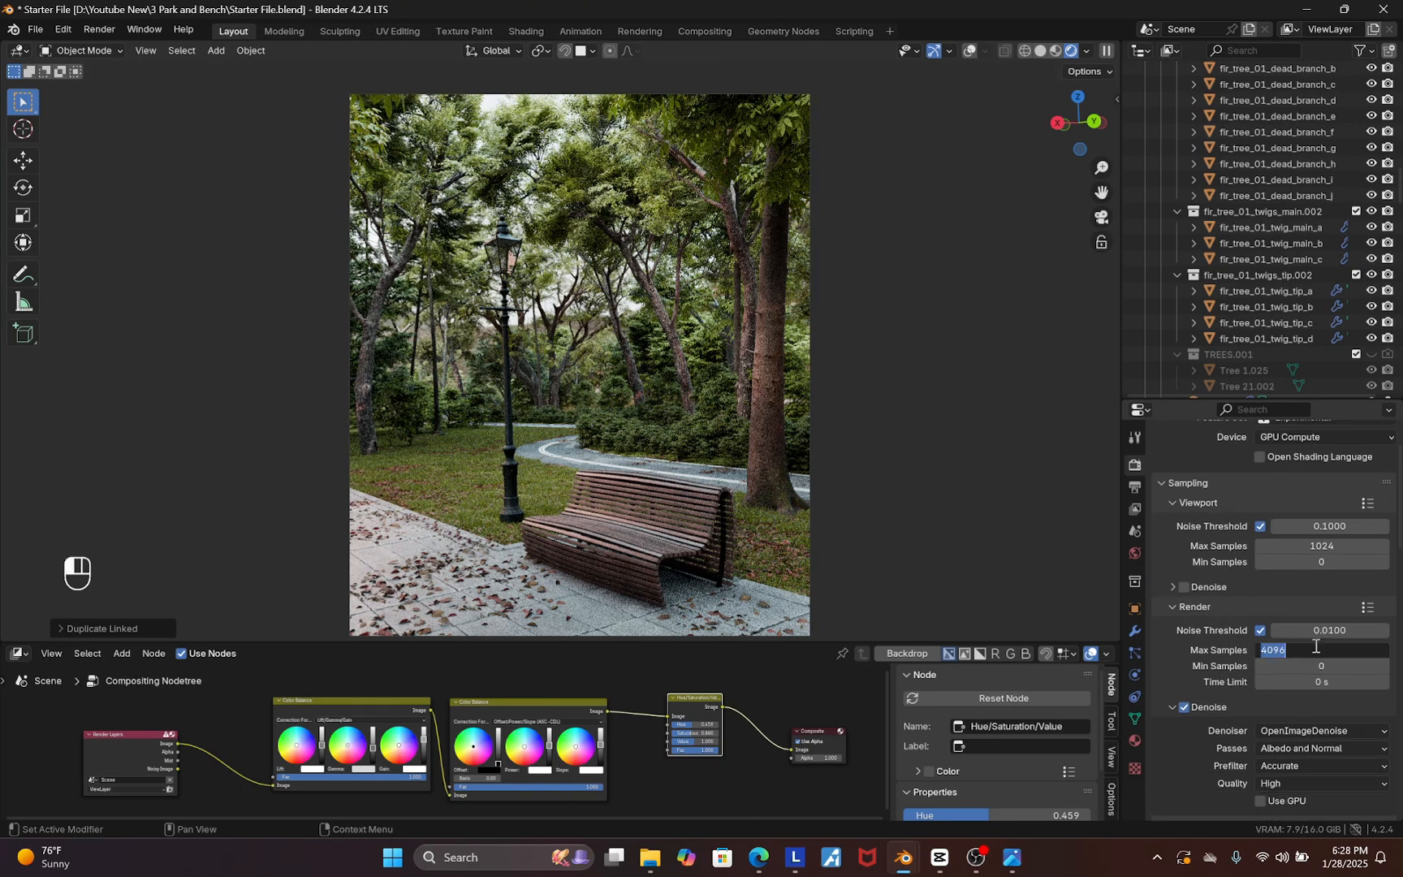
text(256)
key(Return)
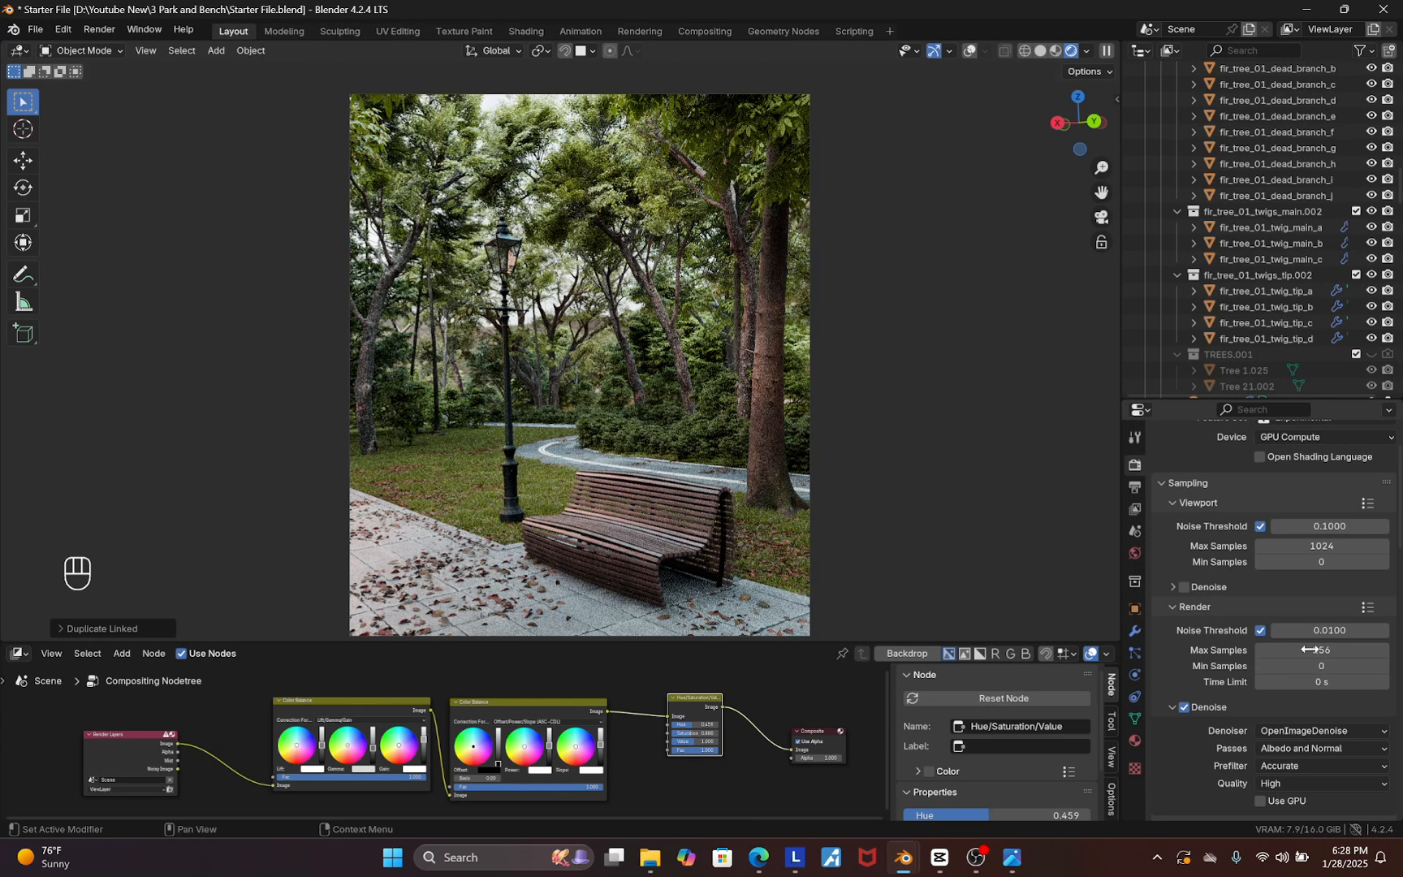
Enable GPU denoising and apply the Full Global Illumination light paths preset
scroll(1245, 643, down, 5)
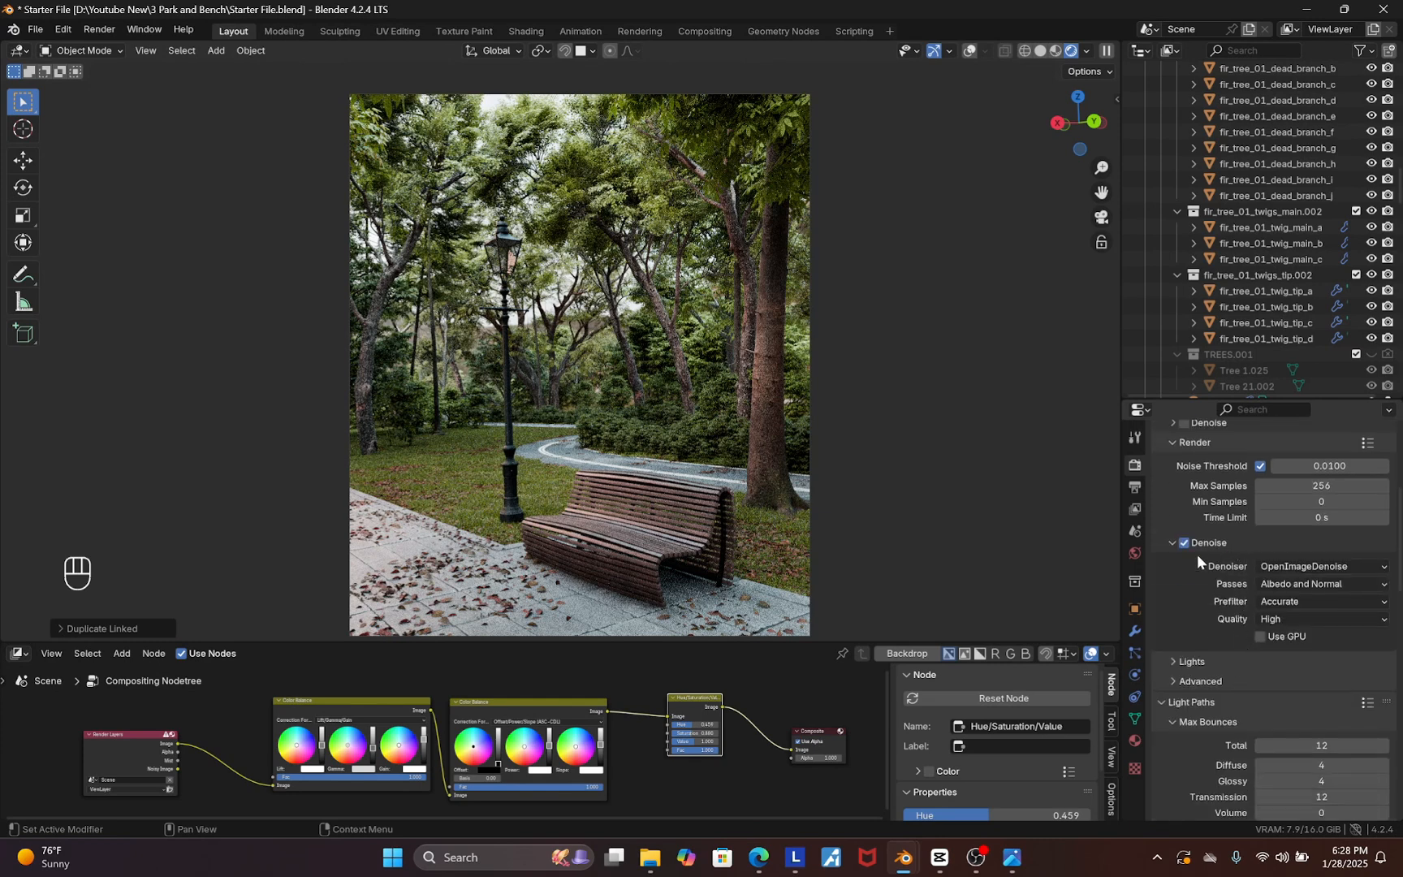
click(1261, 638)
scroll(1250, 674, down, 4)
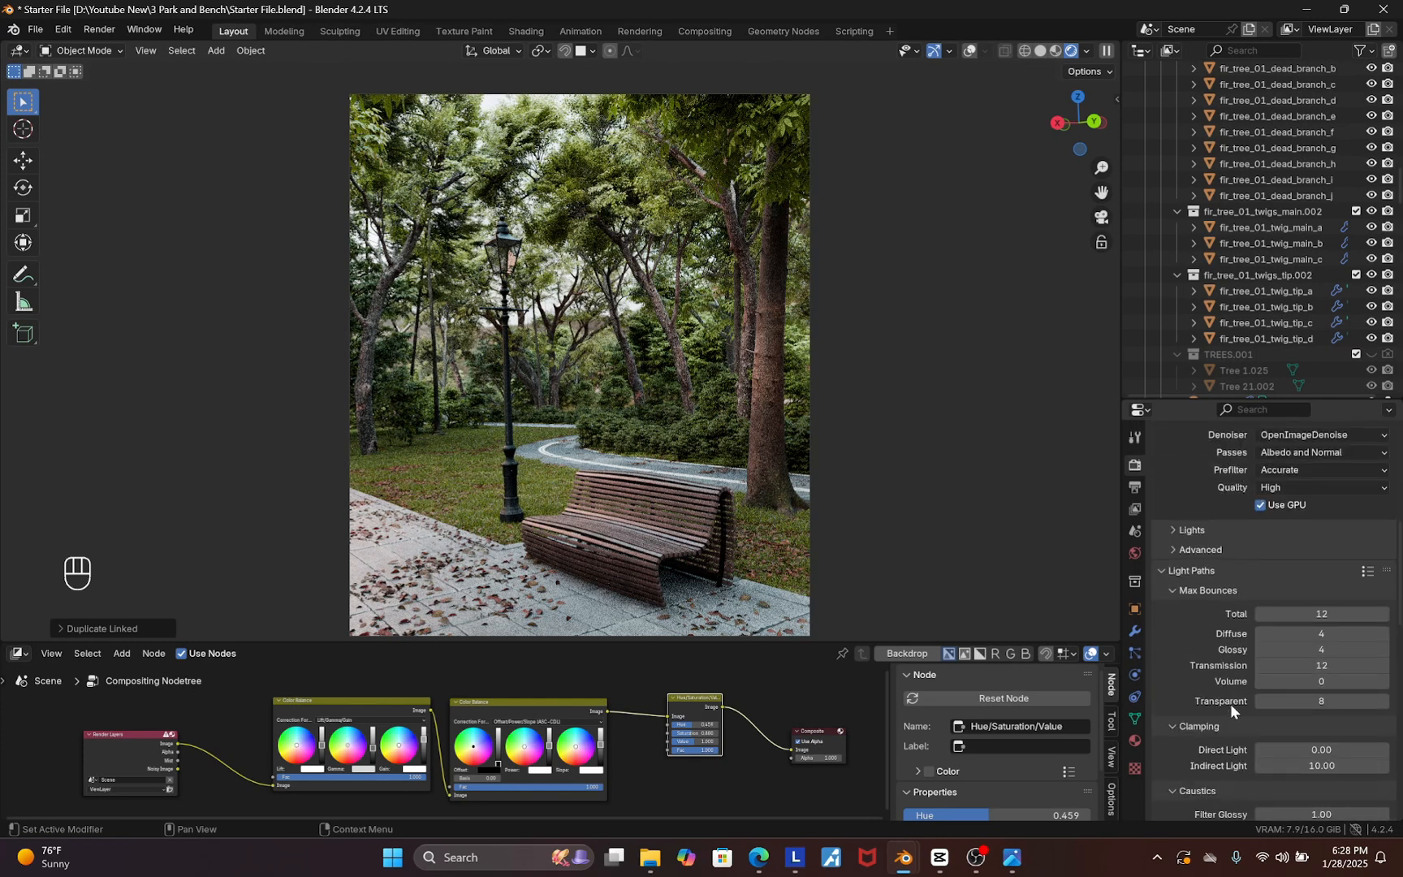
click(1368, 573)
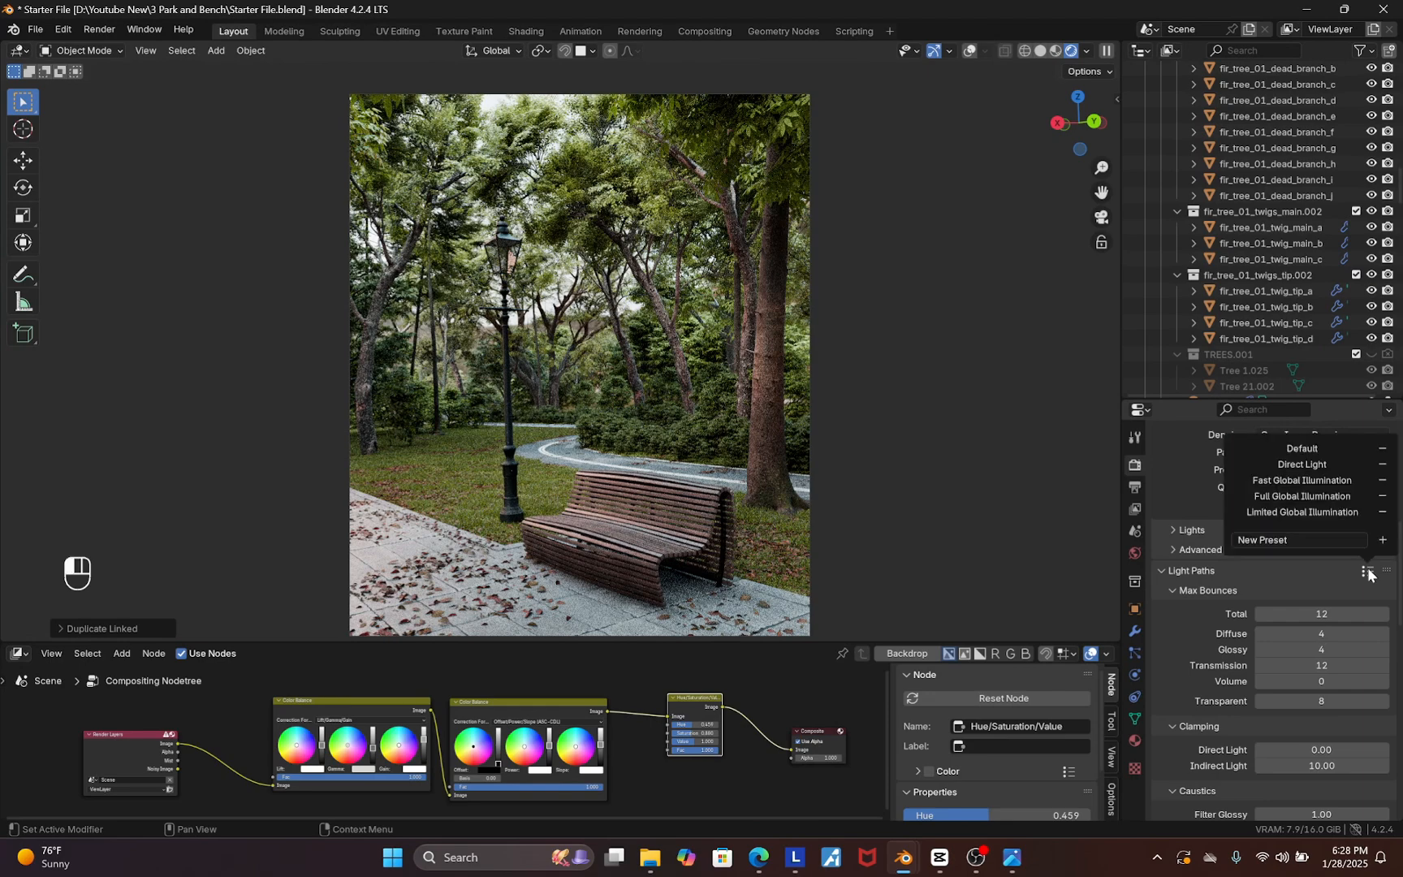
click(1289, 497)
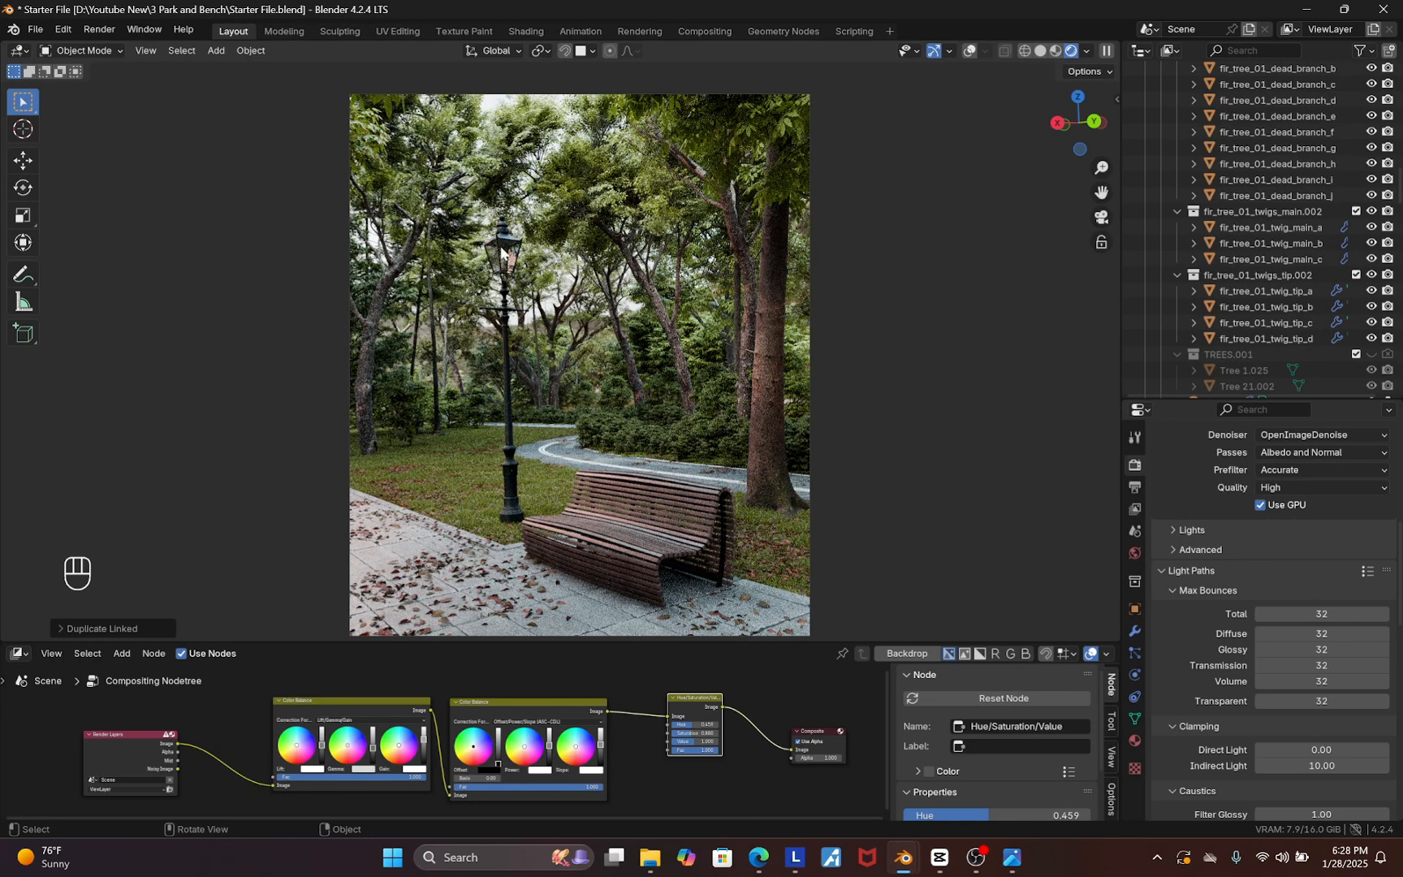
Review the colour management, output format and resolution settings before rendering
scroll(1263, 681, down, 8)
scroll(1257, 662, down, 5)
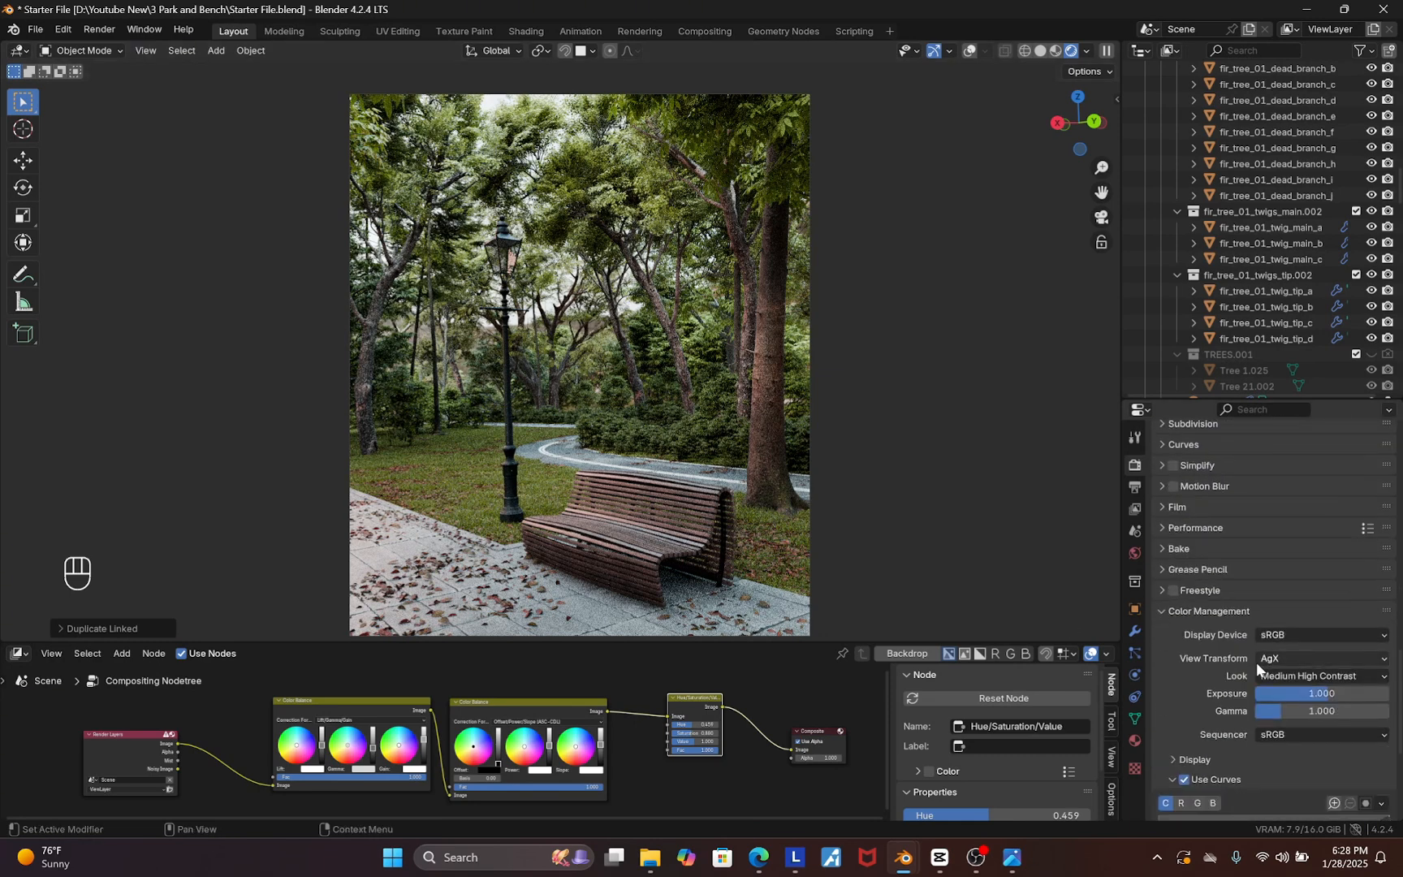
scroll(1210, 701, up, 4)
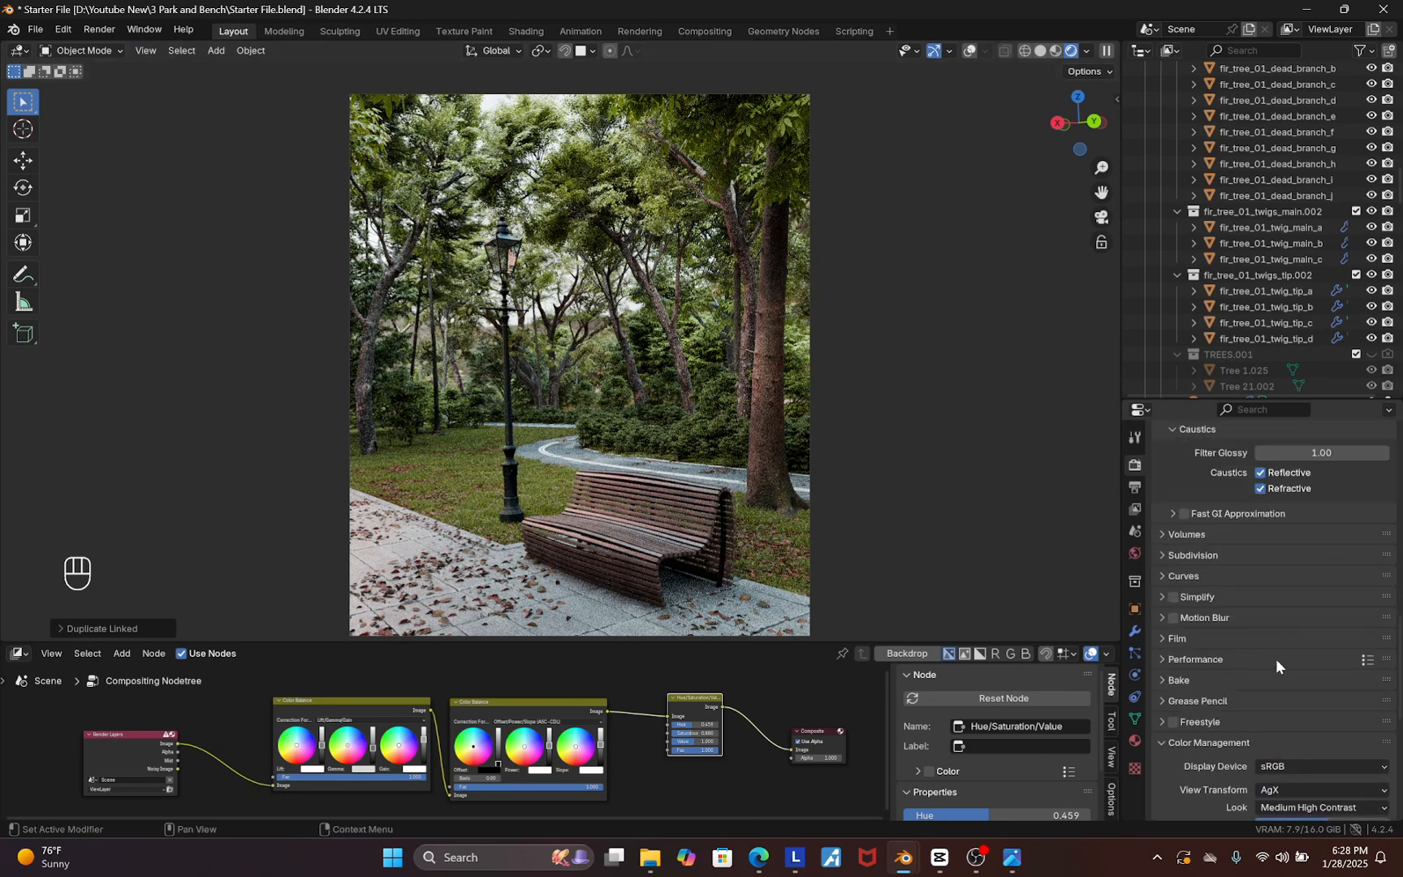
scroll(1276, 658, up, 15)
click(1136, 487)
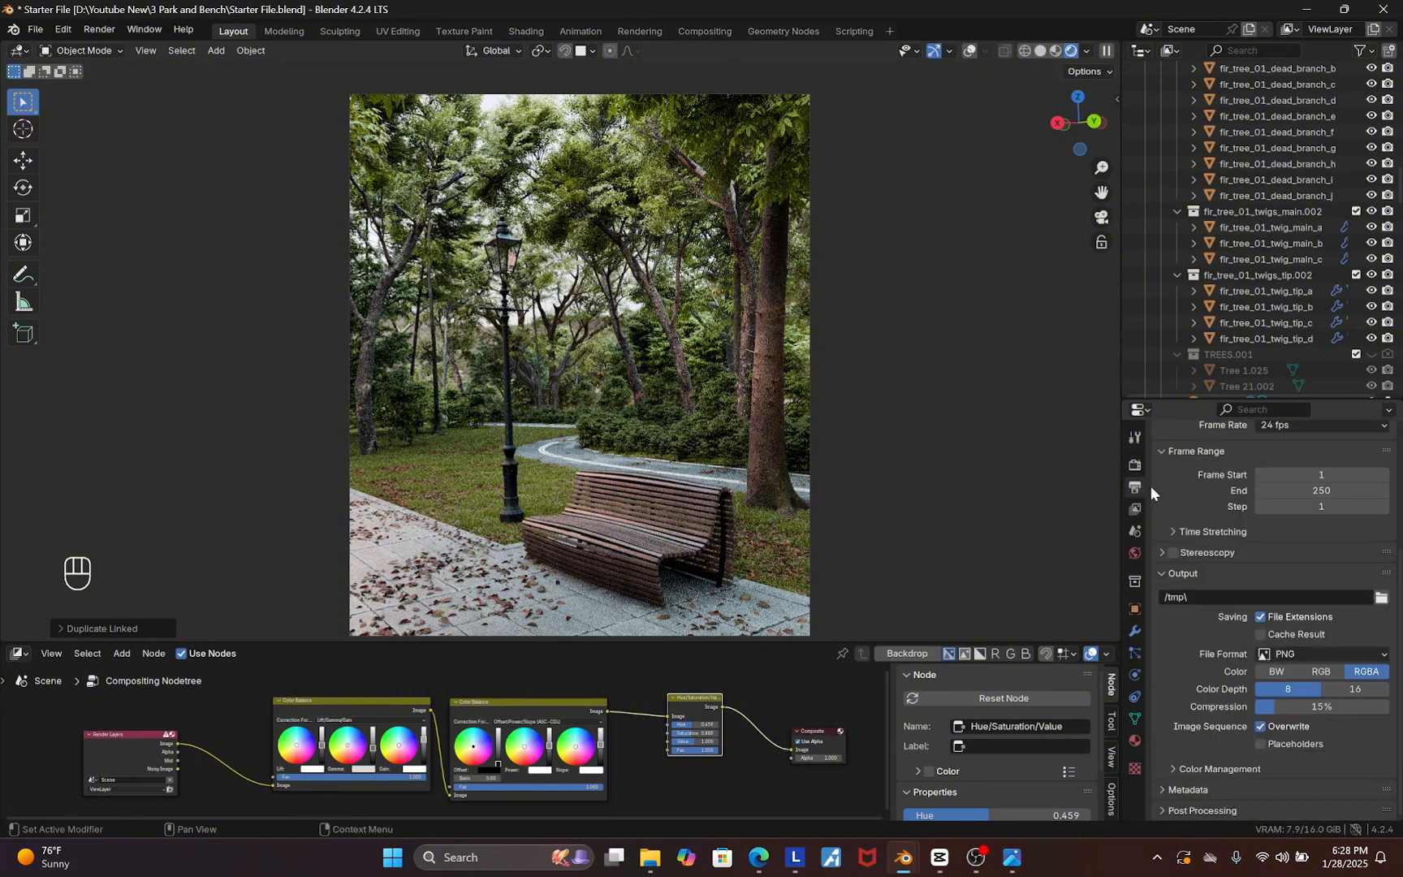
scroll(1180, 489, up, 4)
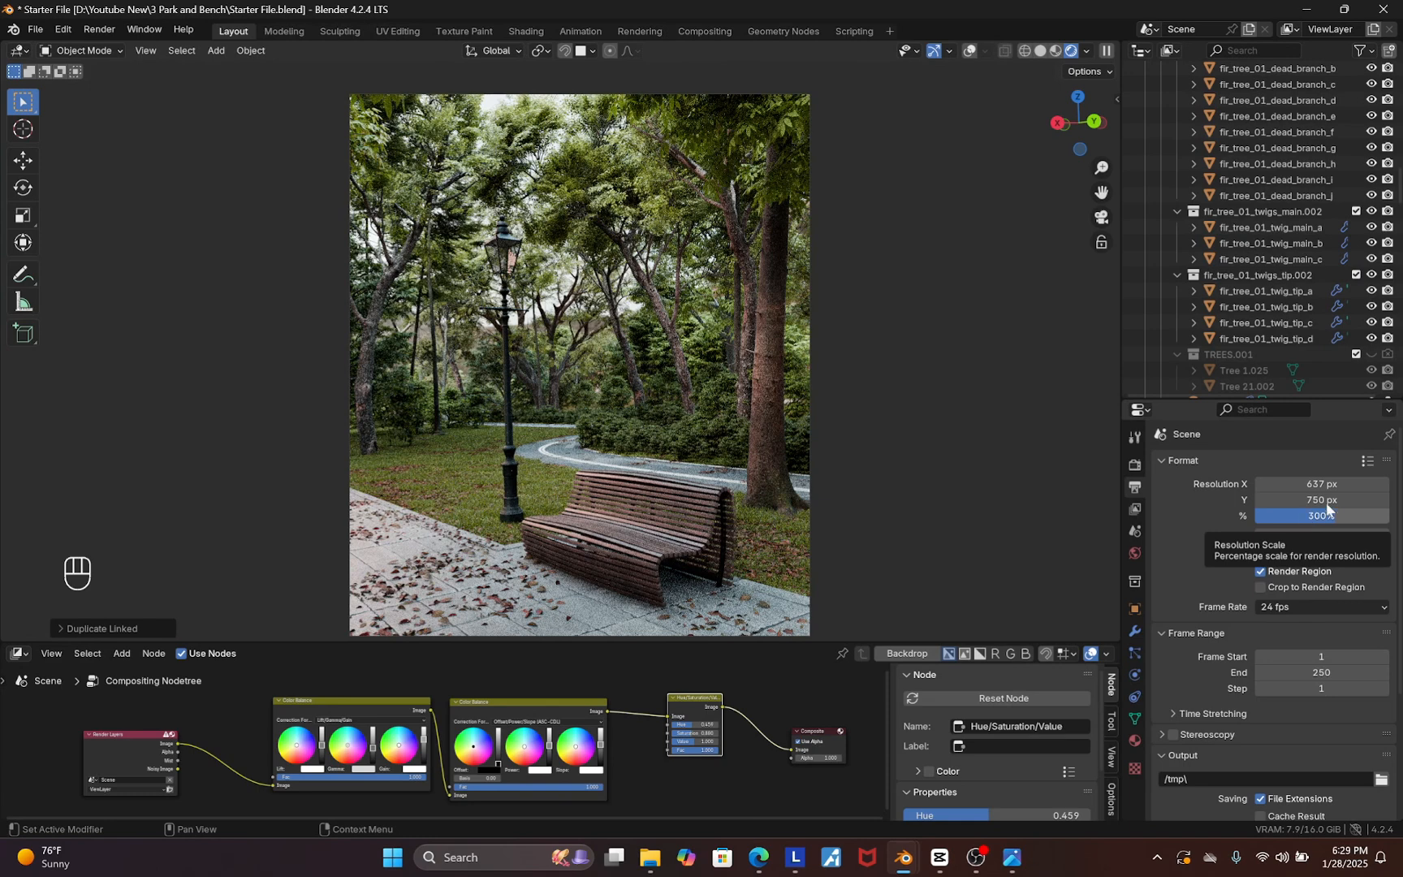
click(1136, 465)
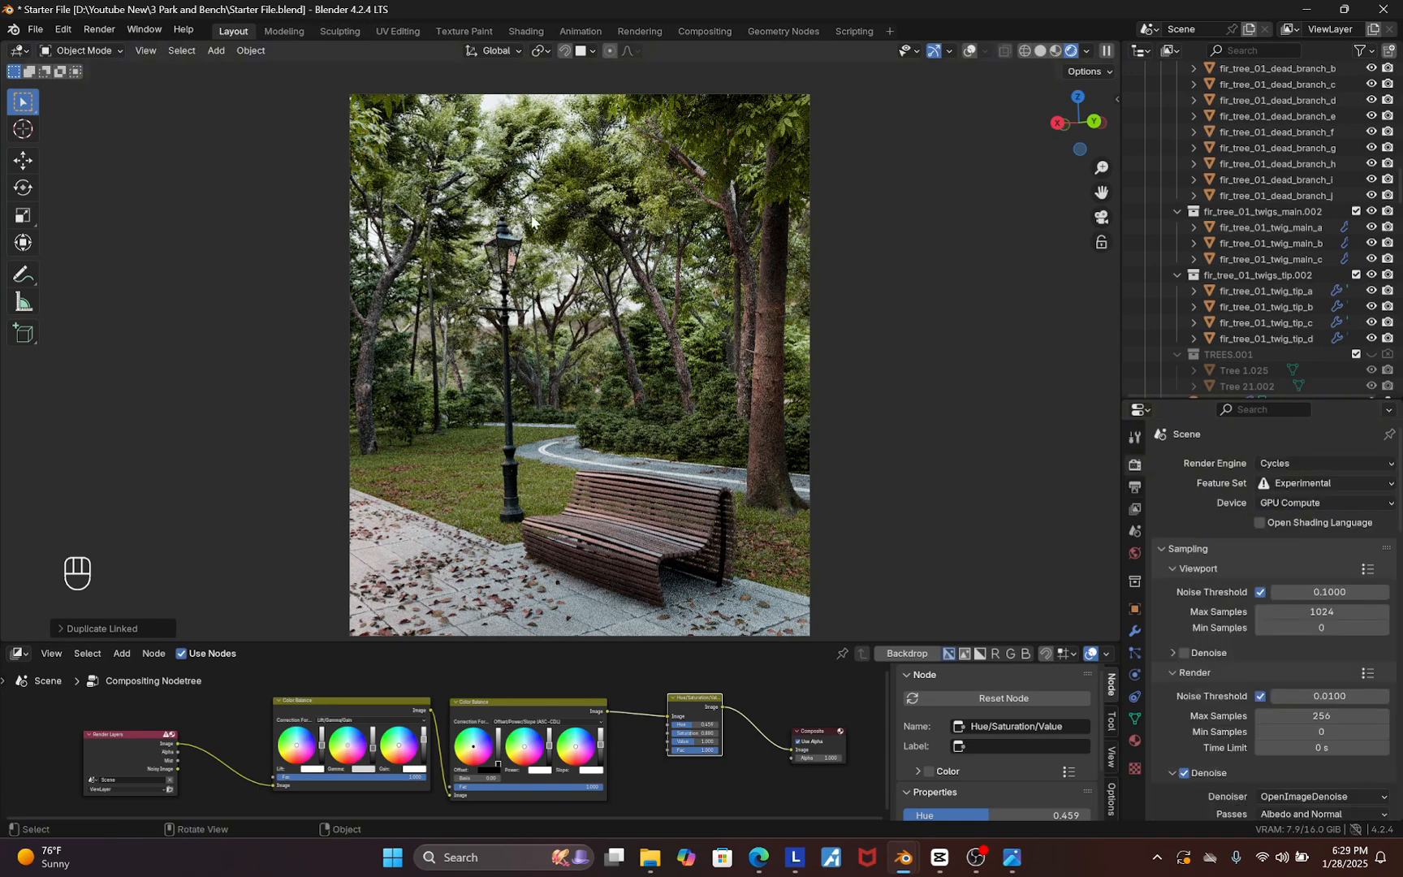
click(84, 31)
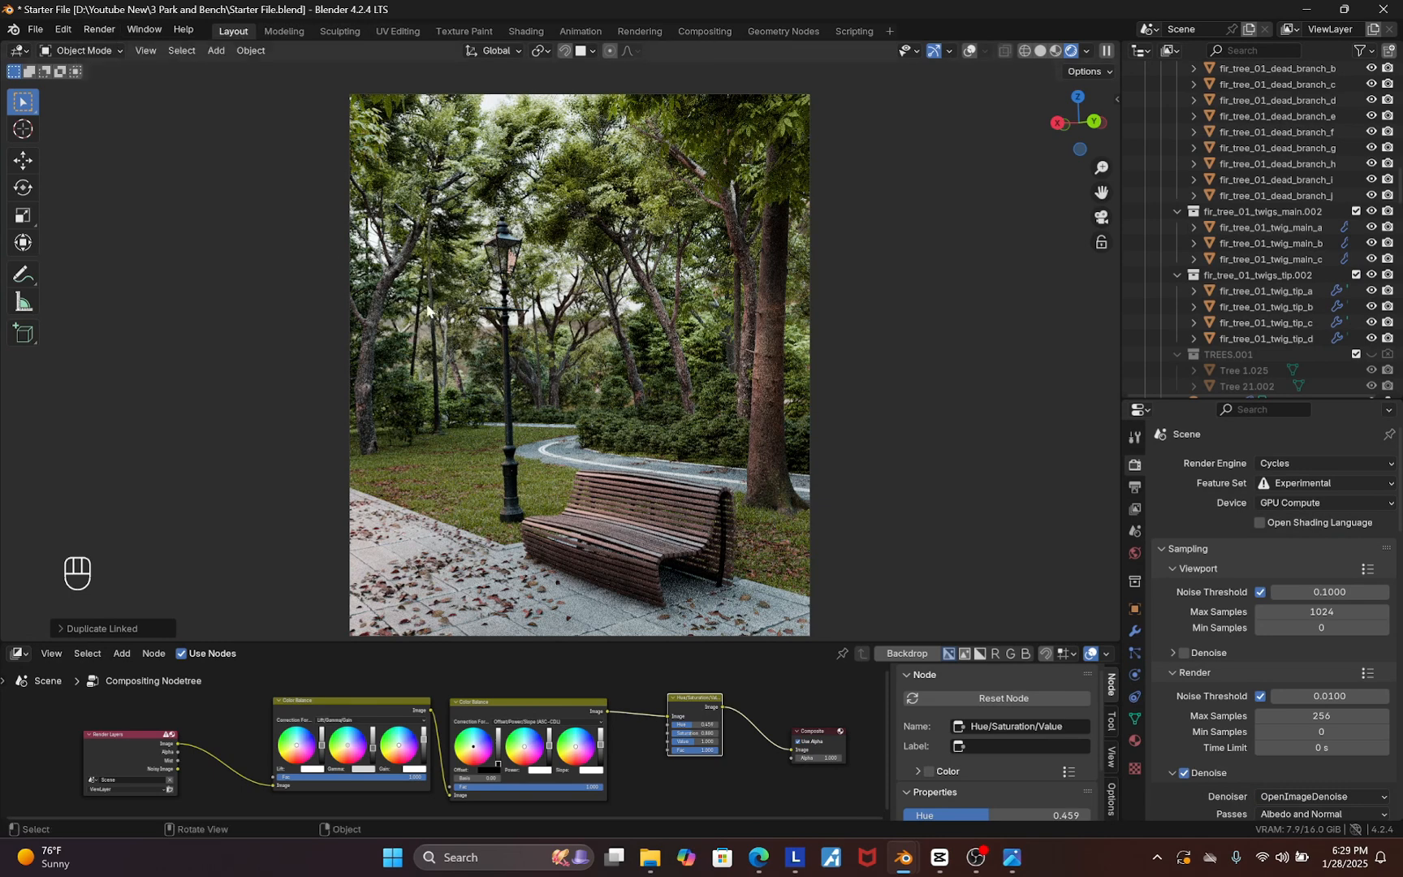